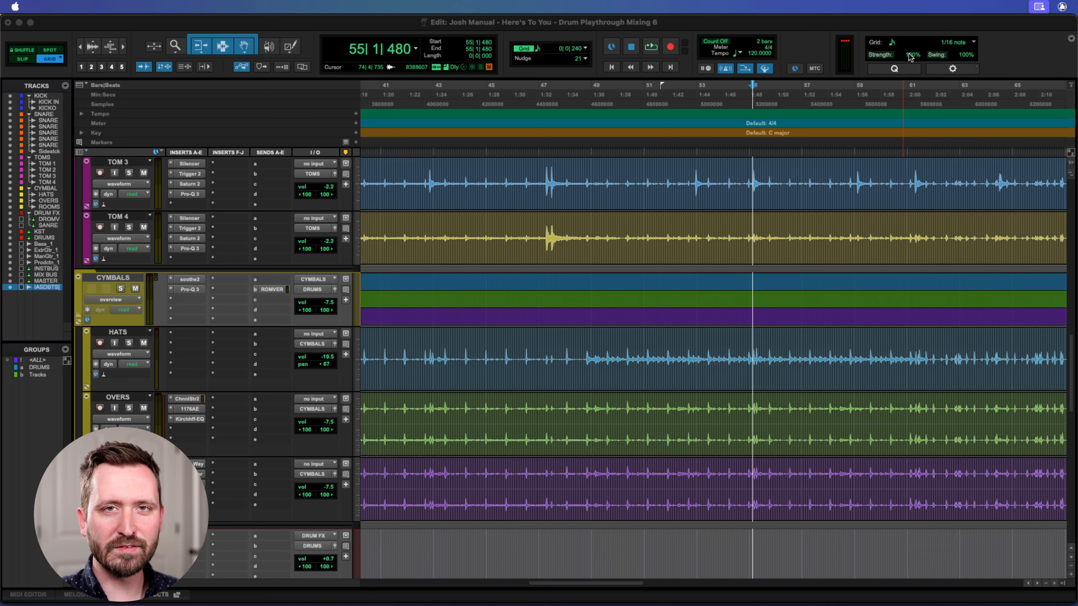
Play the session from bar 55 to hear the drum mix, and stop playback.
left_click(927, 26)
key("space")
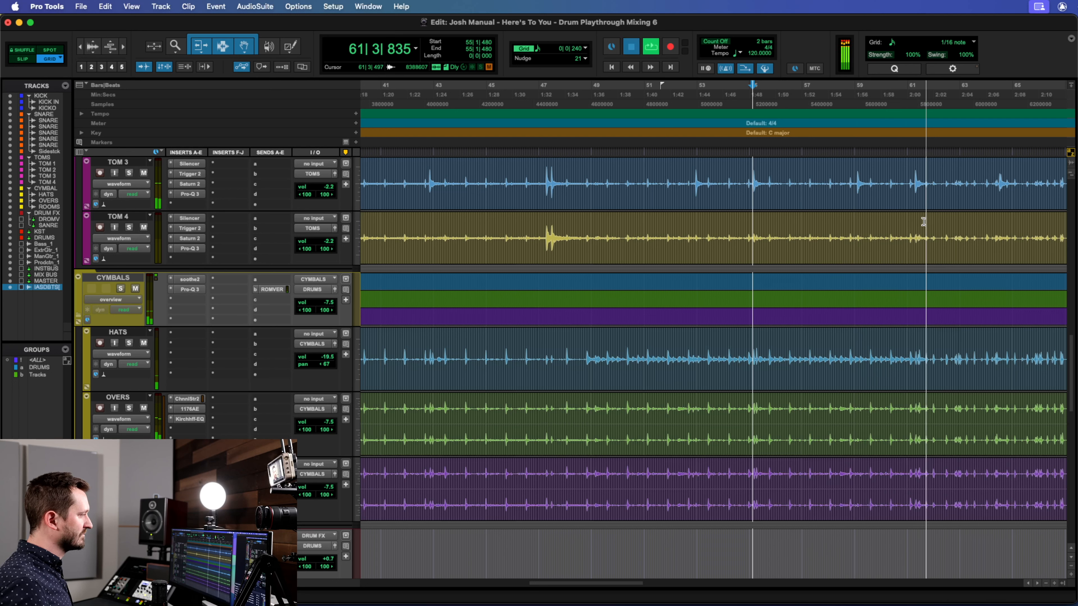
key("space")
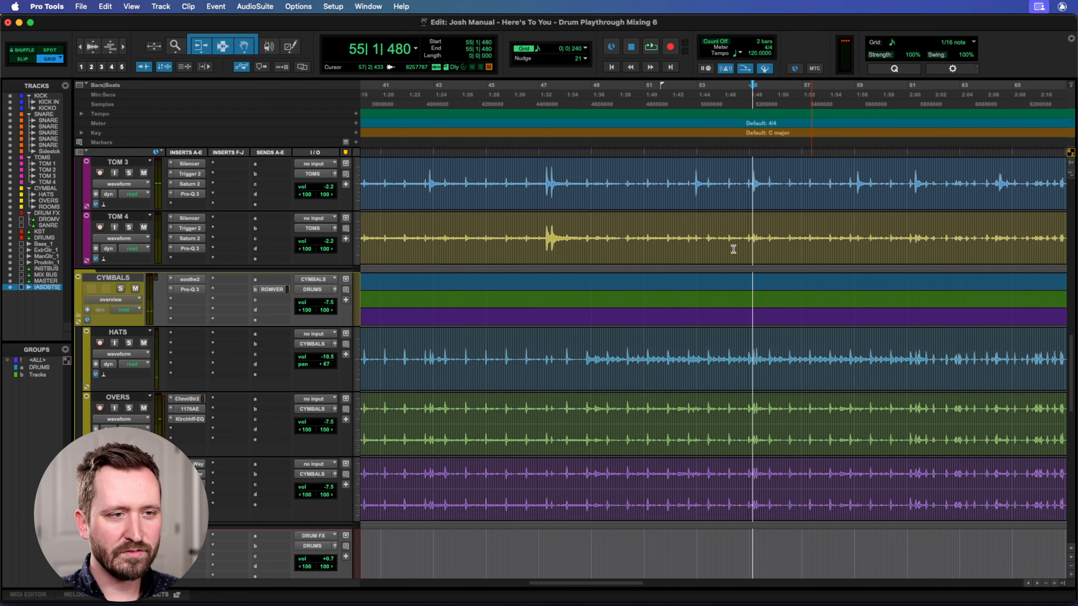
Place the playback position at 25|4|240 near the first kick hits, play the section from there and stop.
scroll(830, 237, "left", 10)
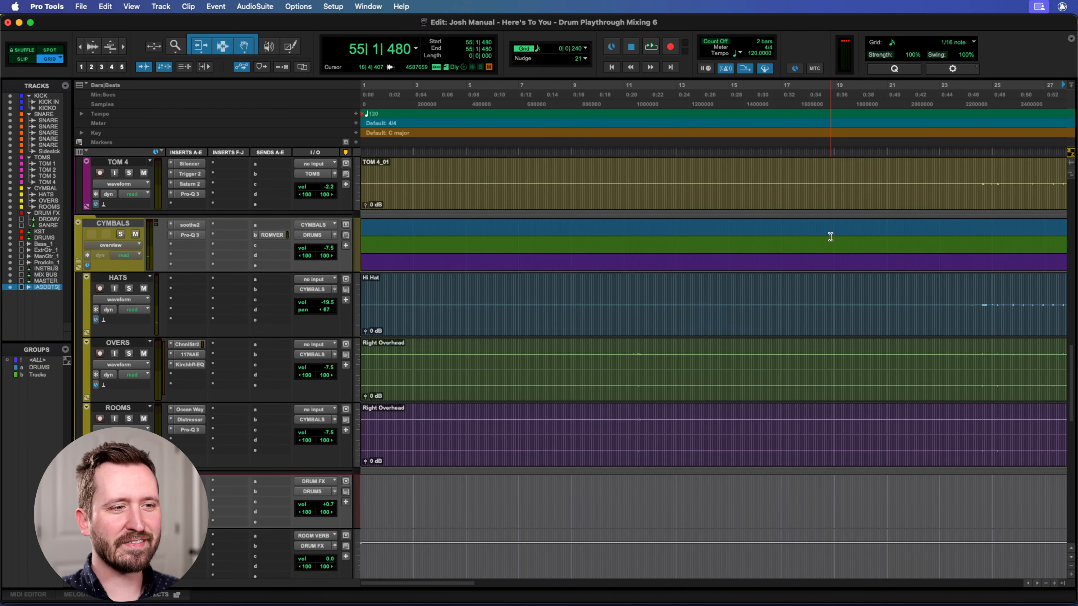
scroll(705, 229, "up", 10)
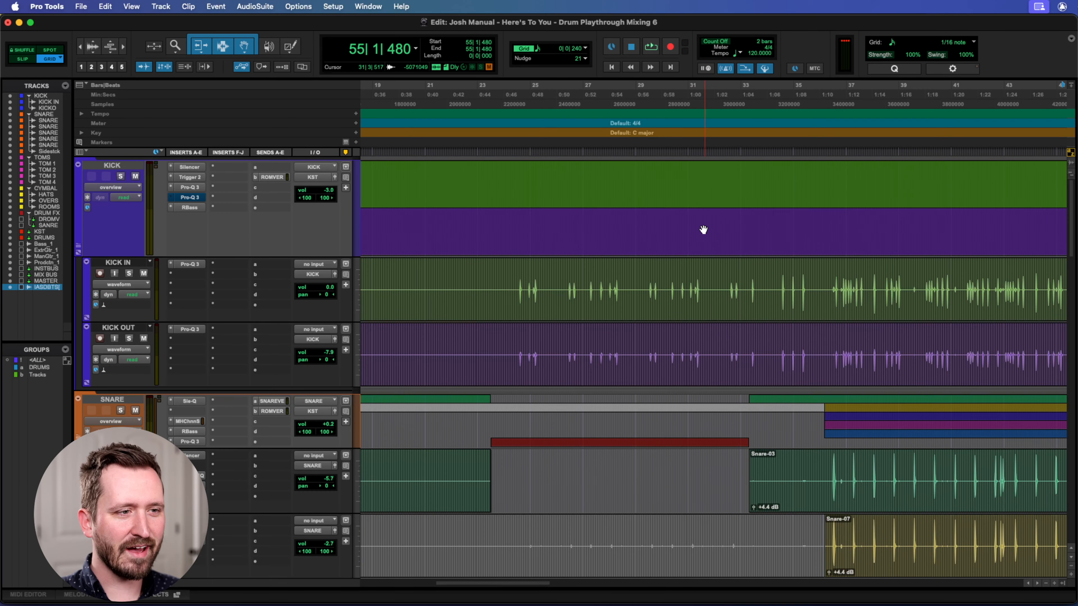
left_click(545, 122)
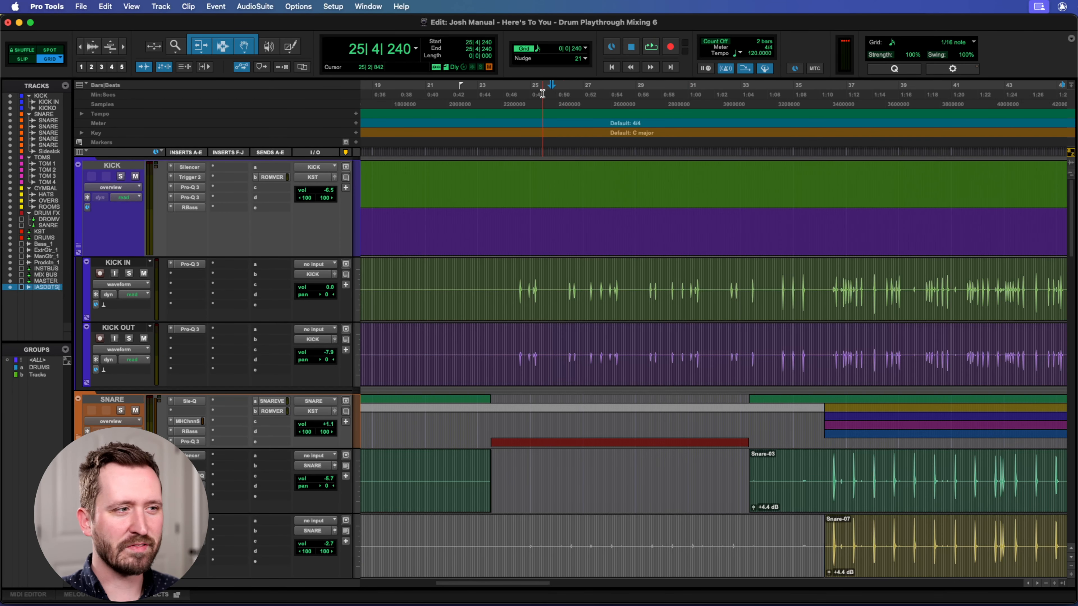
key("space")
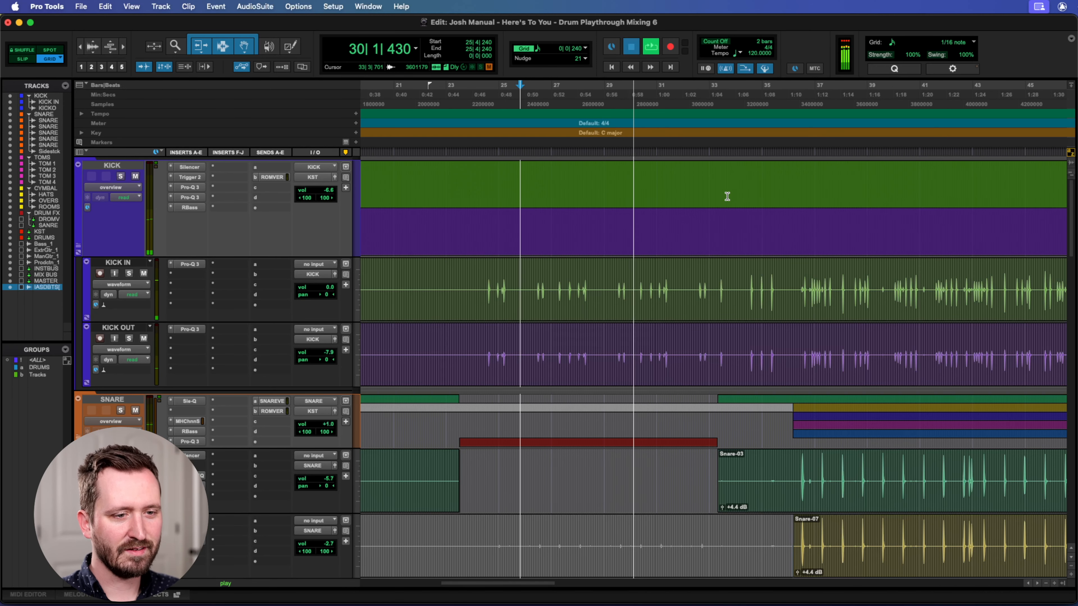
key("space")
Examine the kick and snare waveforms along the timeline through to the end of the song and back to the break after bar 79.
scroll(727, 197, "right", 2)
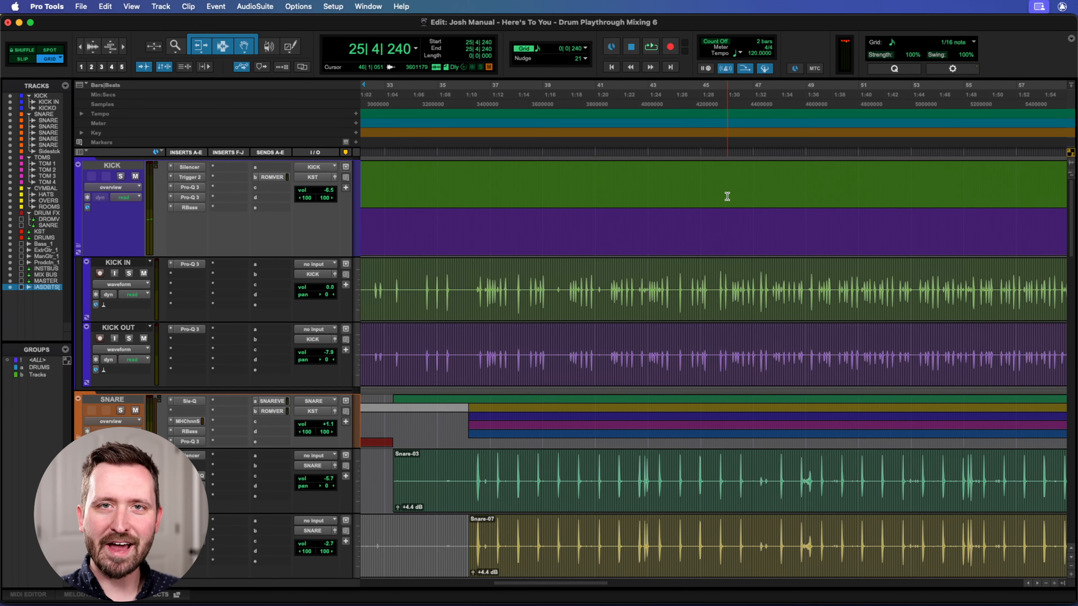
scroll(727, 196, "right", 12)
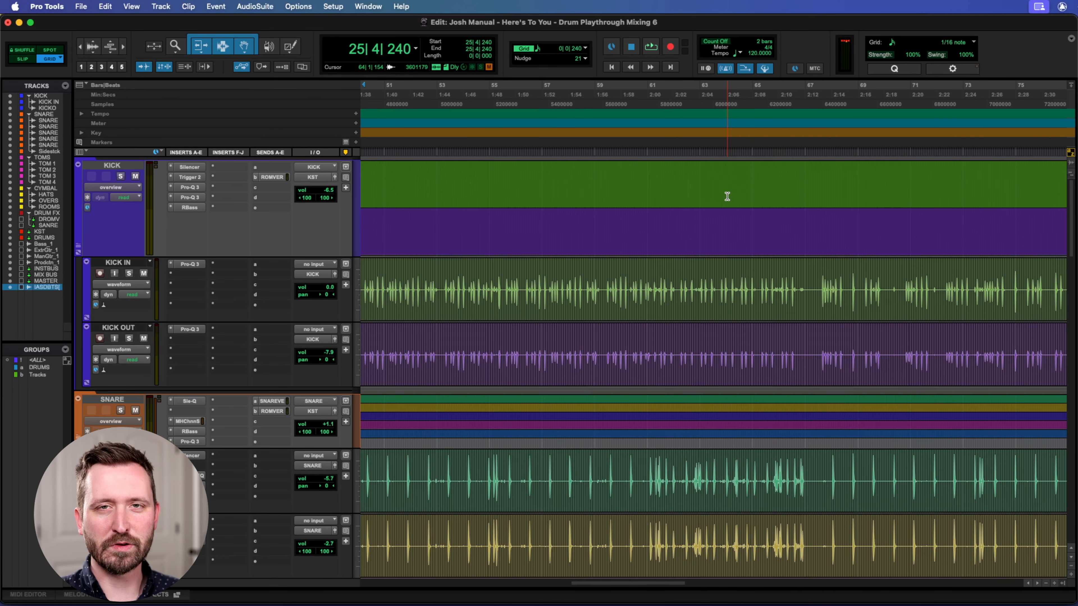
scroll(727, 196, "right", 10)
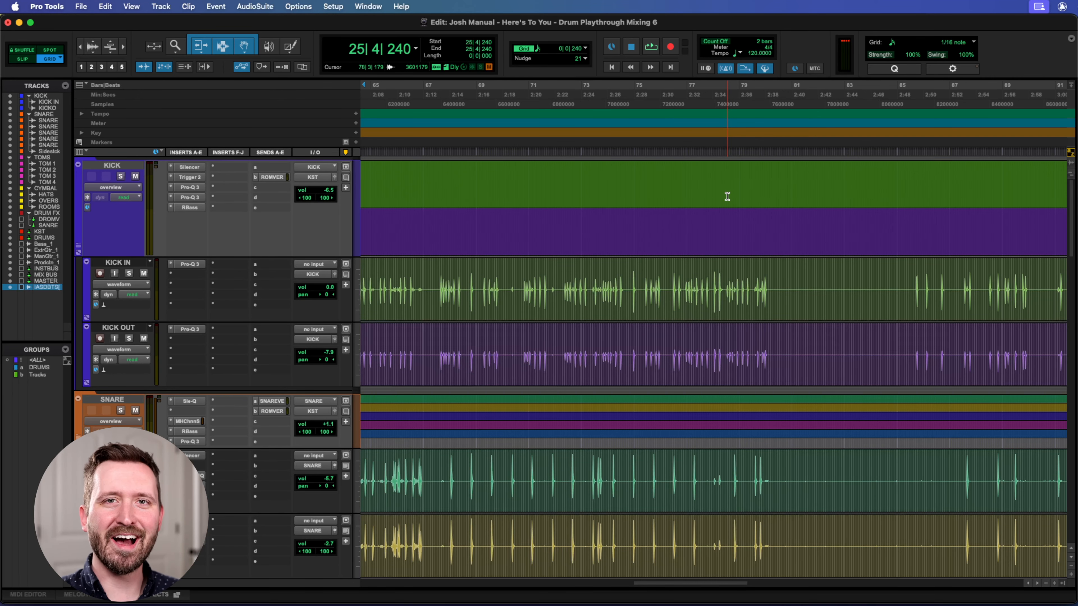
scroll(727, 197, "right", 1)
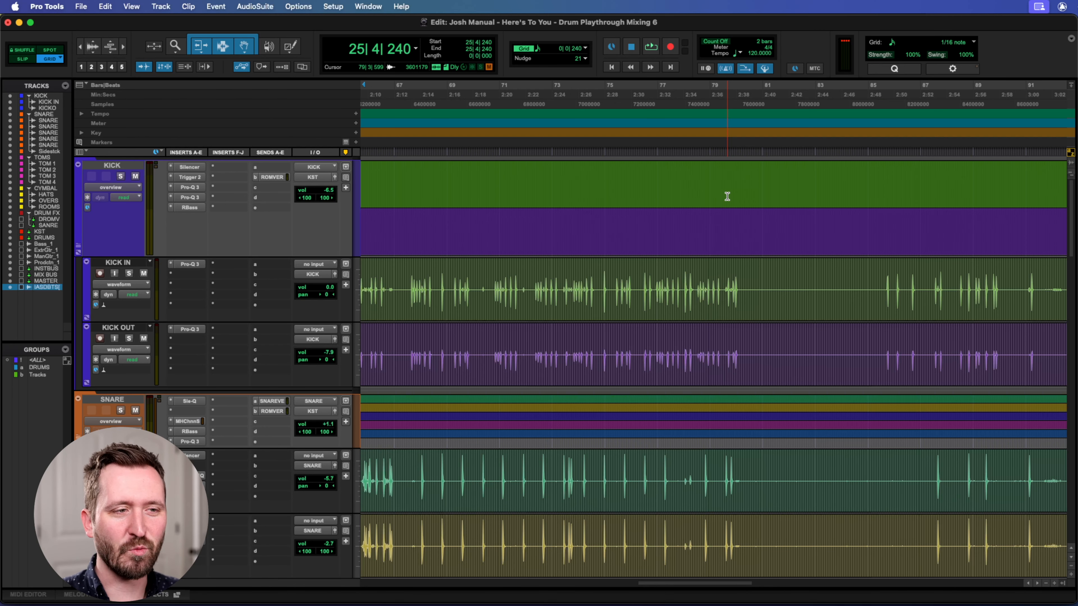
scroll(727, 197, "left", 3)
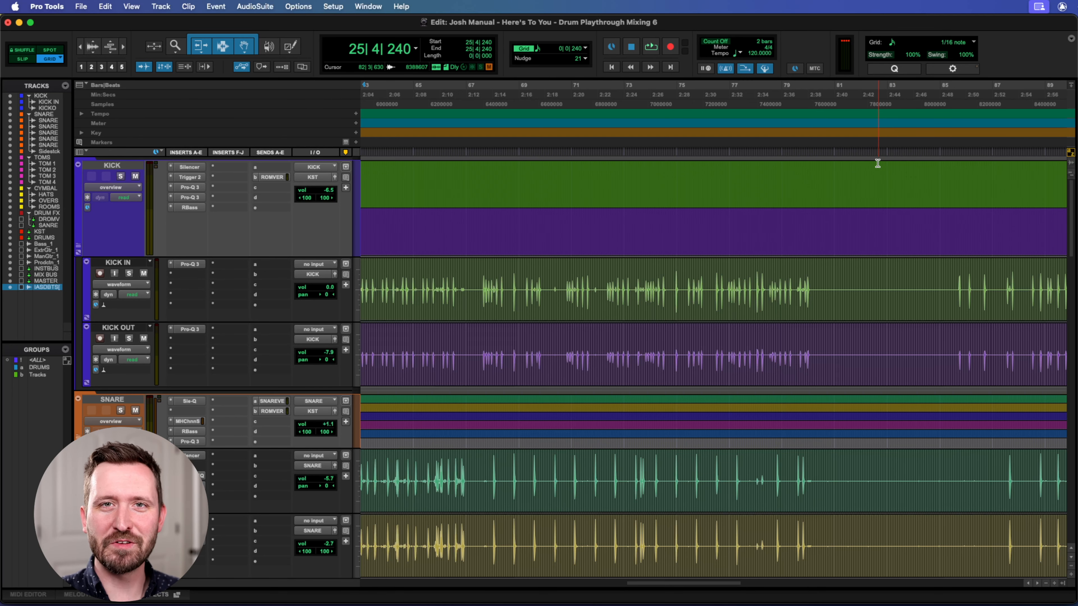
scroll(794, 176, "right", 10)
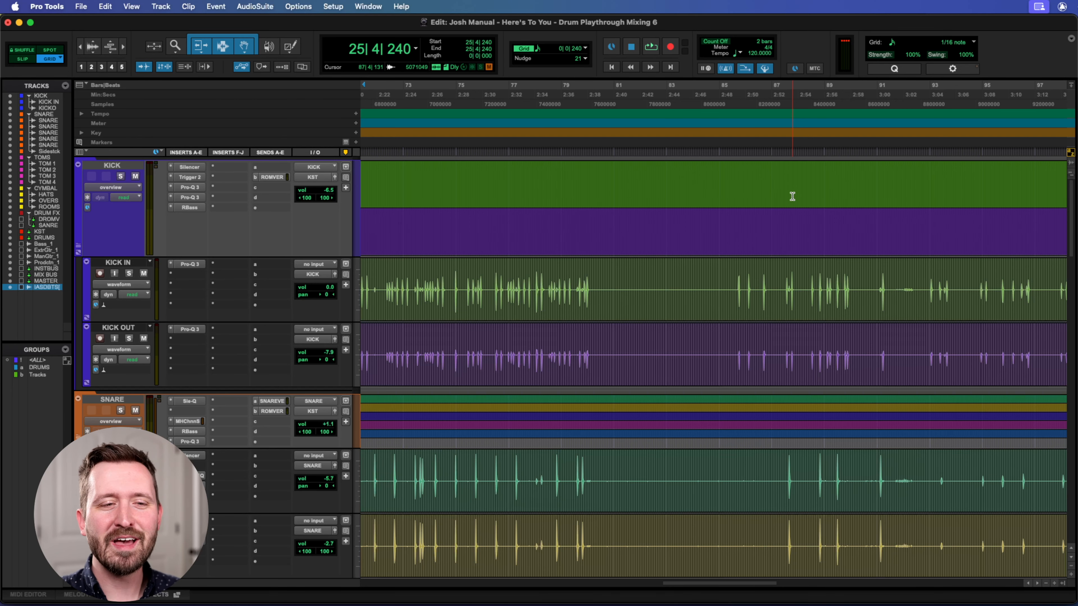
scroll(792, 195, "right", 5)
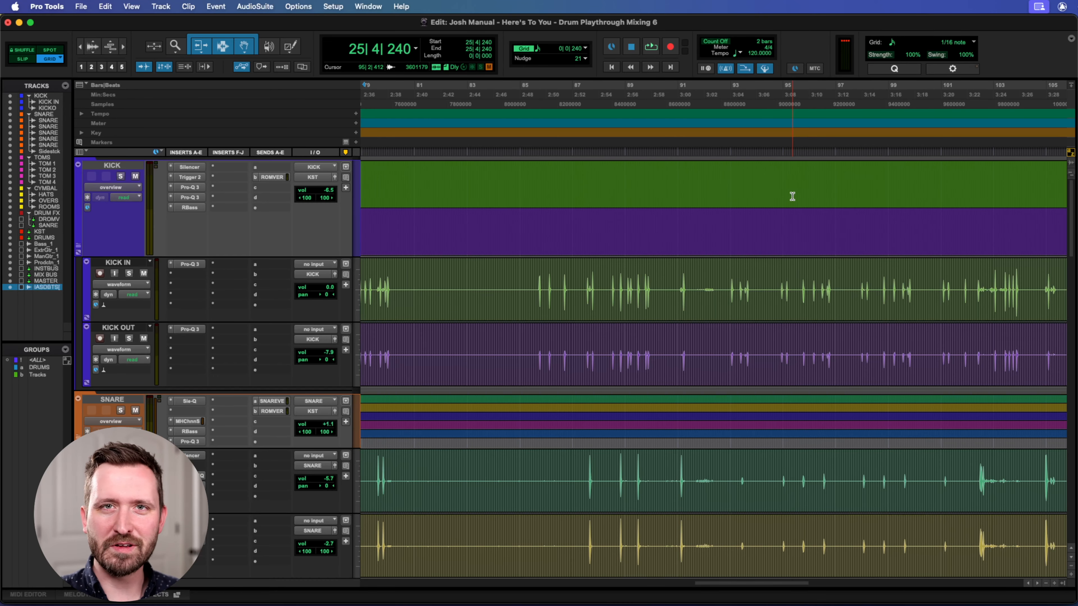
scroll(792, 196, "right", 2)
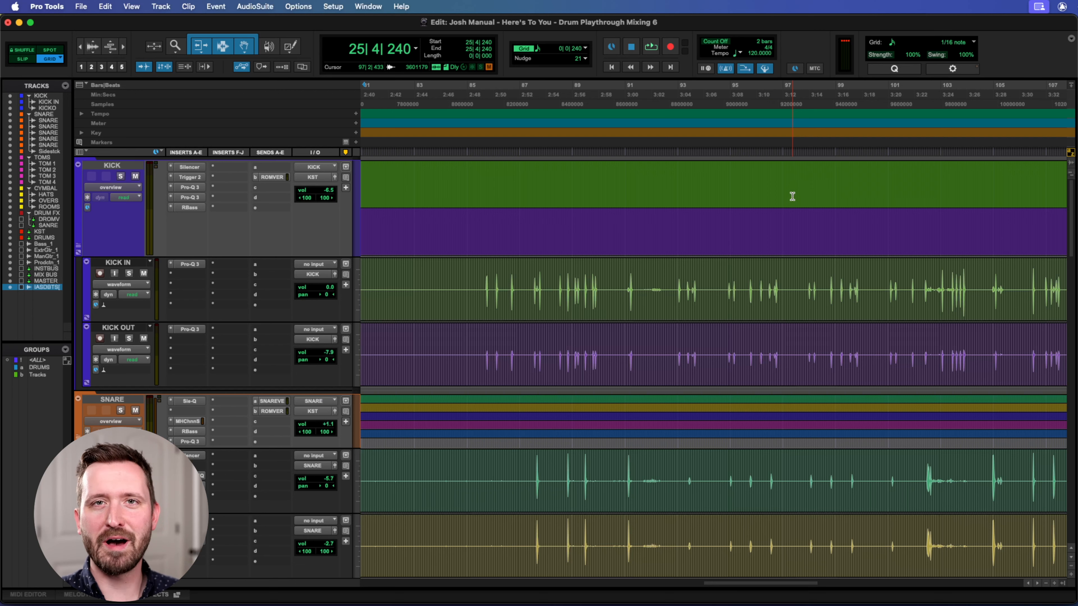
scroll(792, 196, "right", 4)
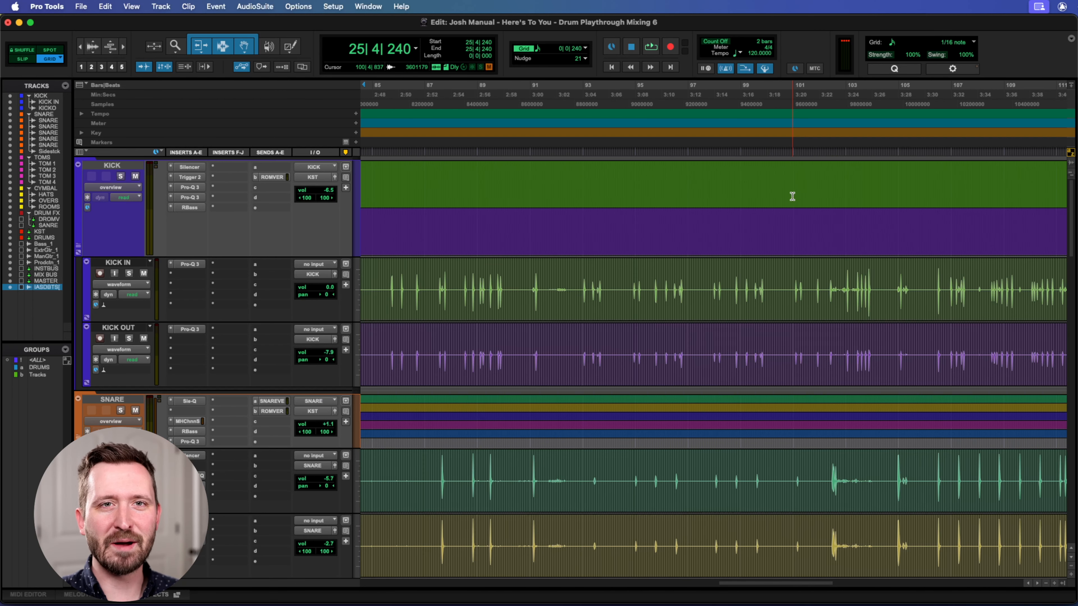
scroll(792, 196, "right", 2)
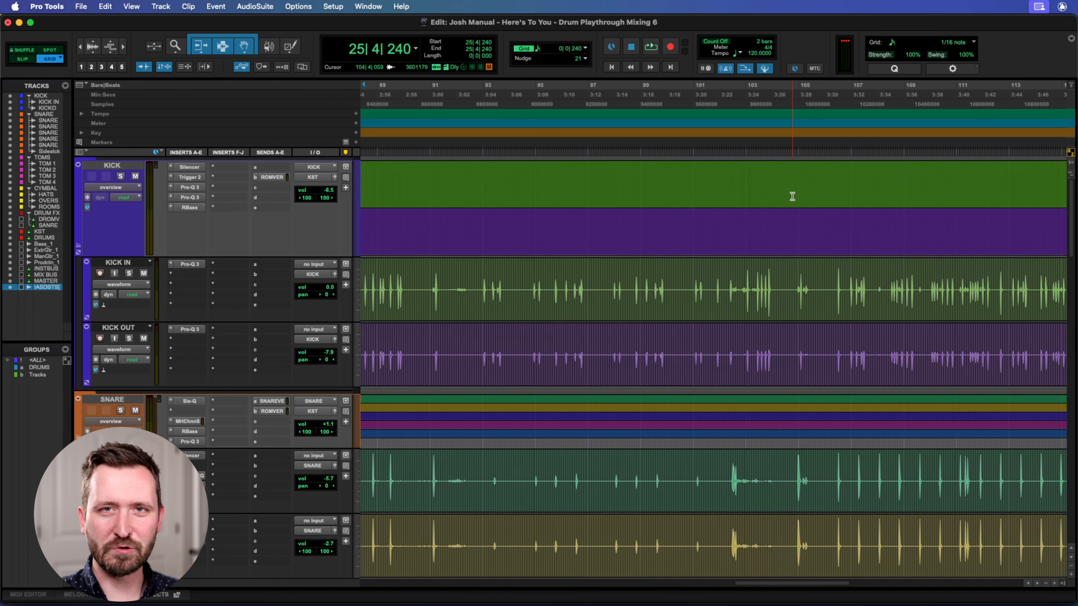
scroll(792, 196, "right", 8)
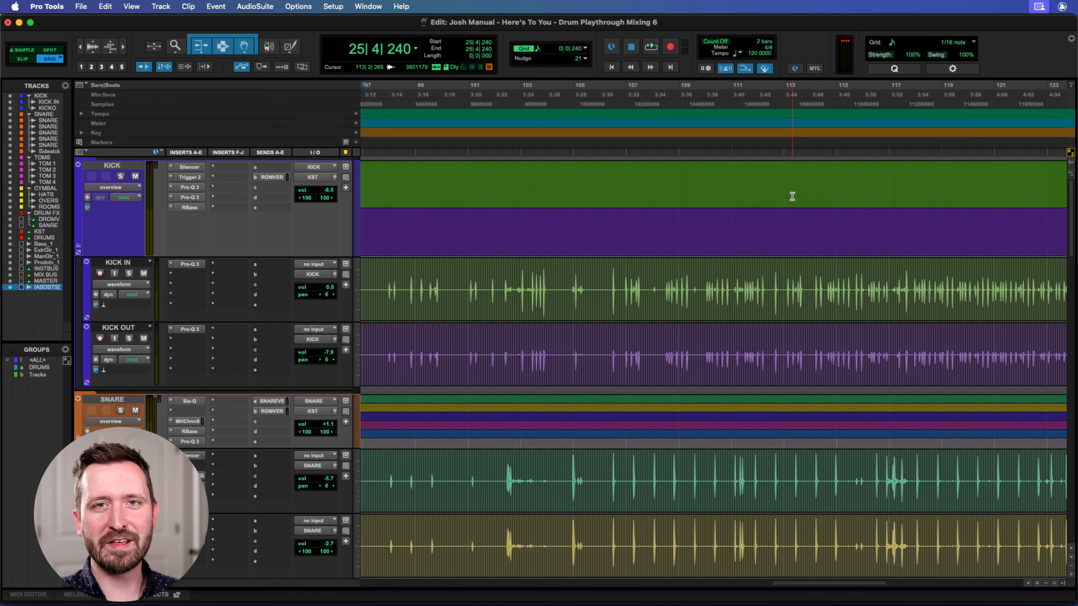
scroll(792, 196, "right", 8)
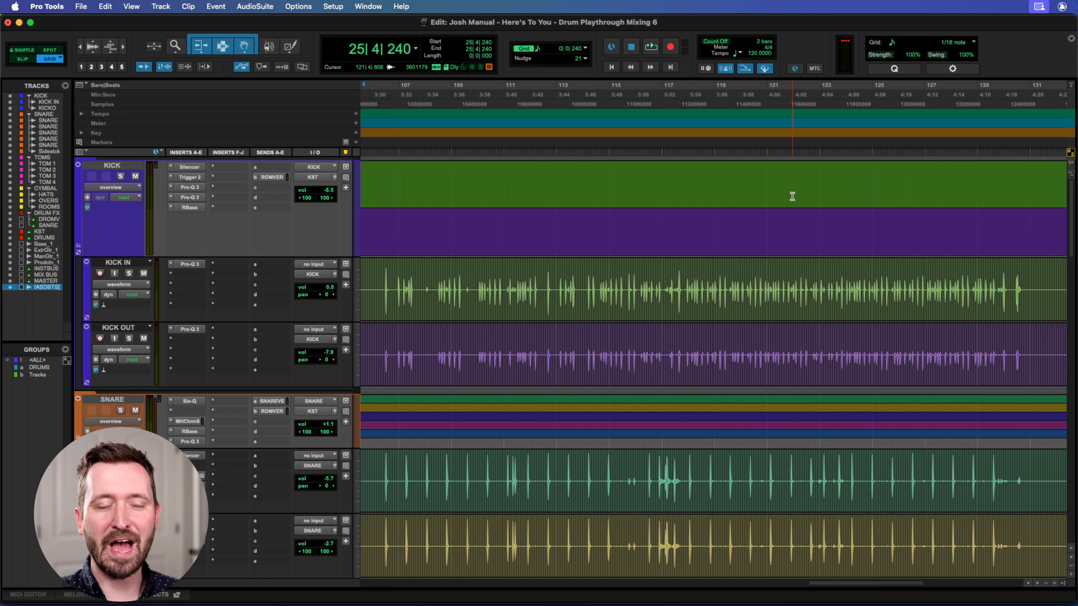
scroll(791, 196, "left", 10)
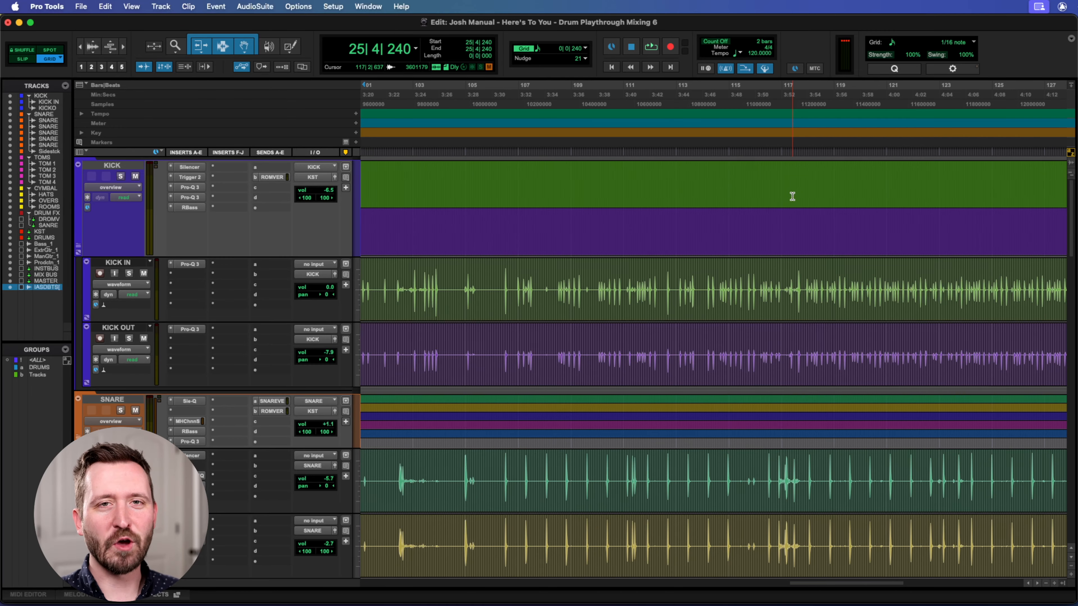
scroll(791, 196, "left", 5)
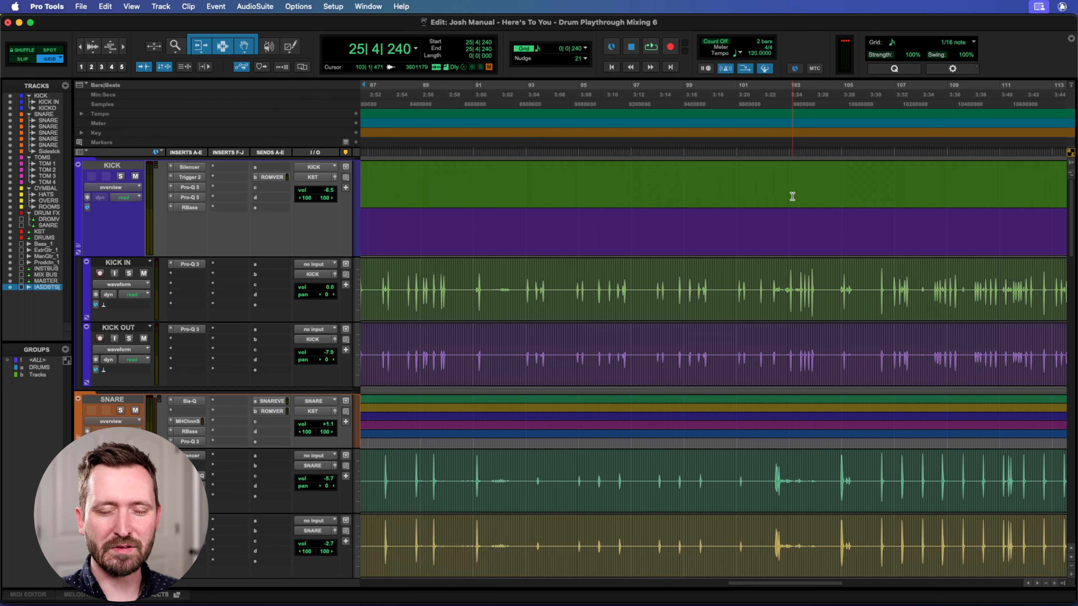
scroll(792, 196, "right", 5)
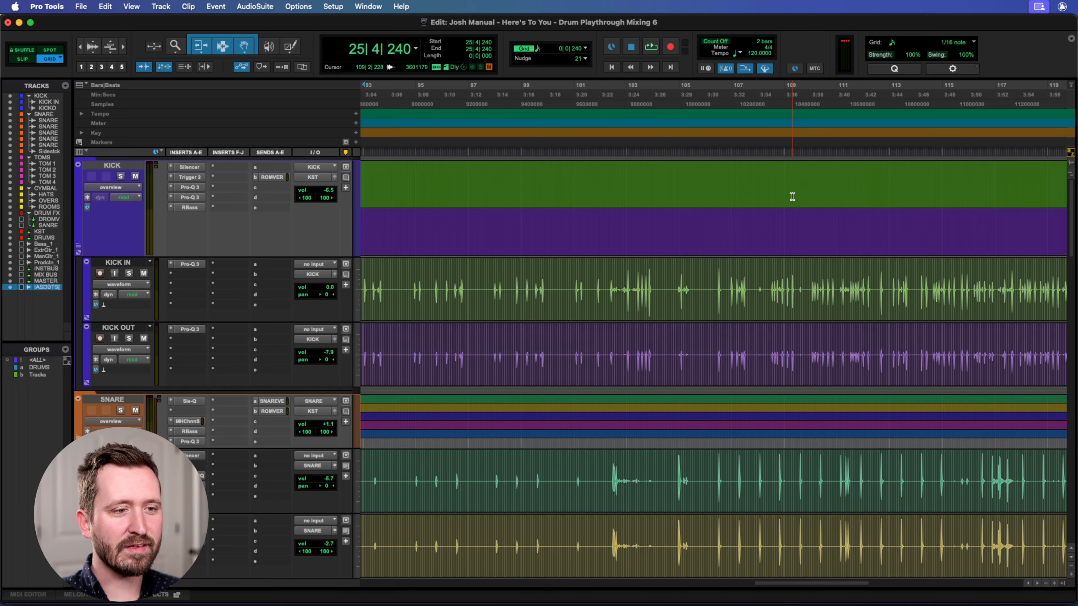
scroll(792, 196, "right", 8)
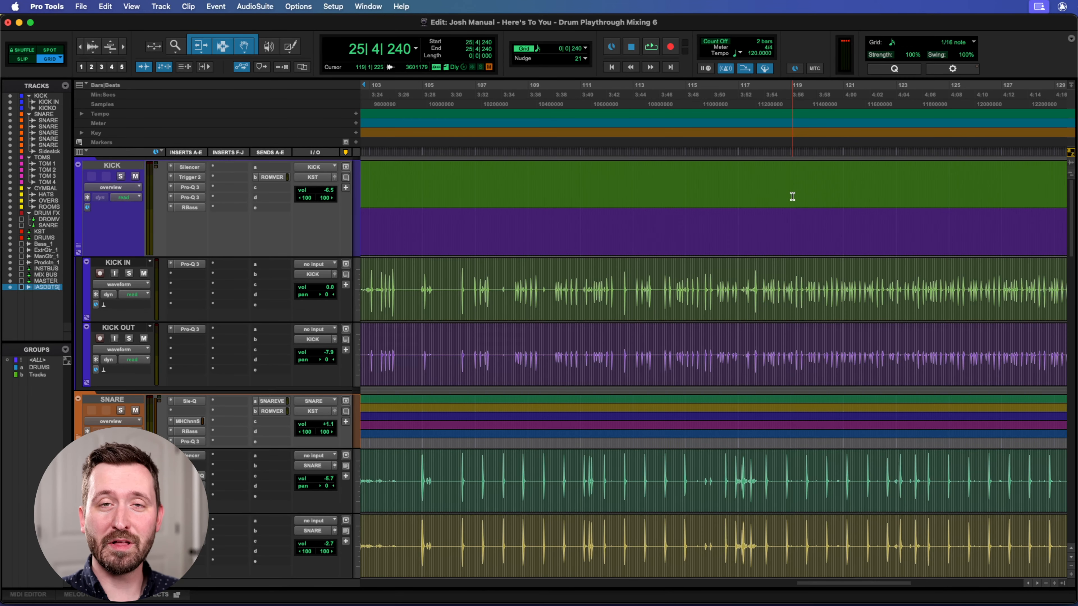
scroll(792, 196, "right", 4)
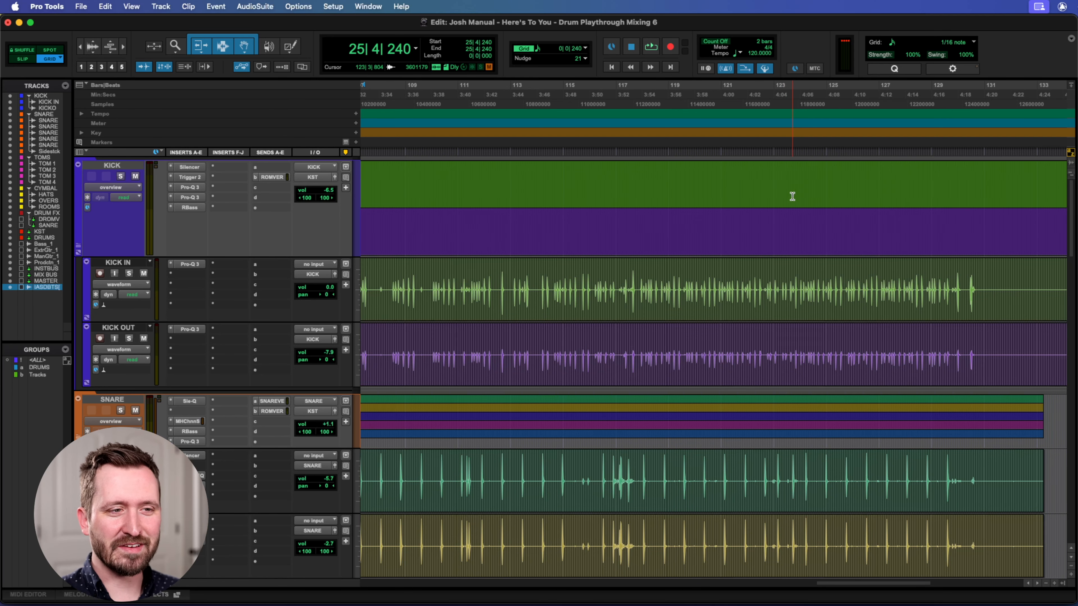
scroll(792, 196, "right", 2)
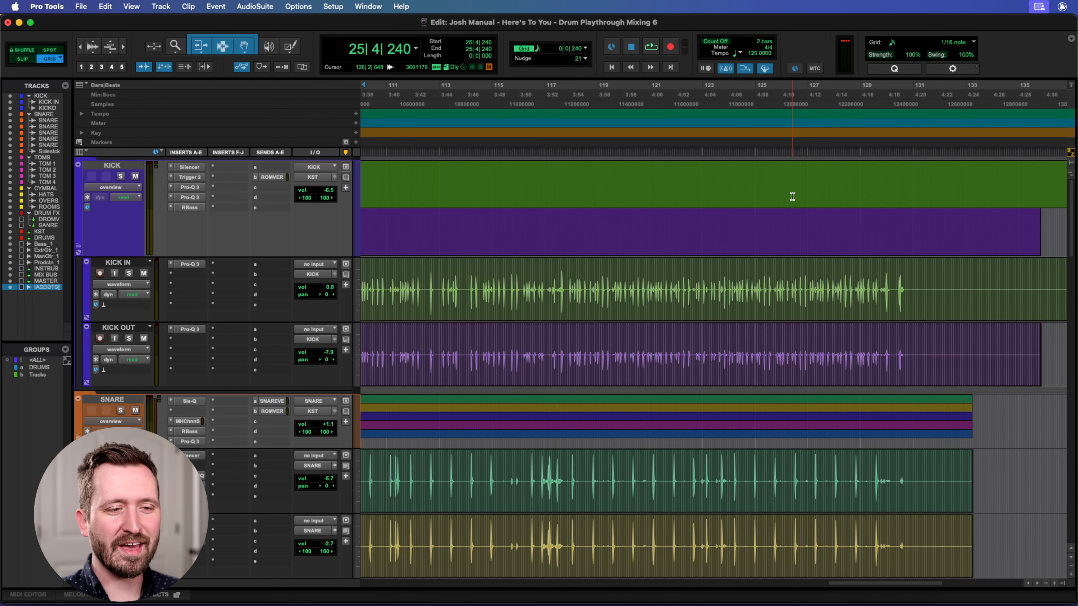
scroll(676, 165, "left", 20)
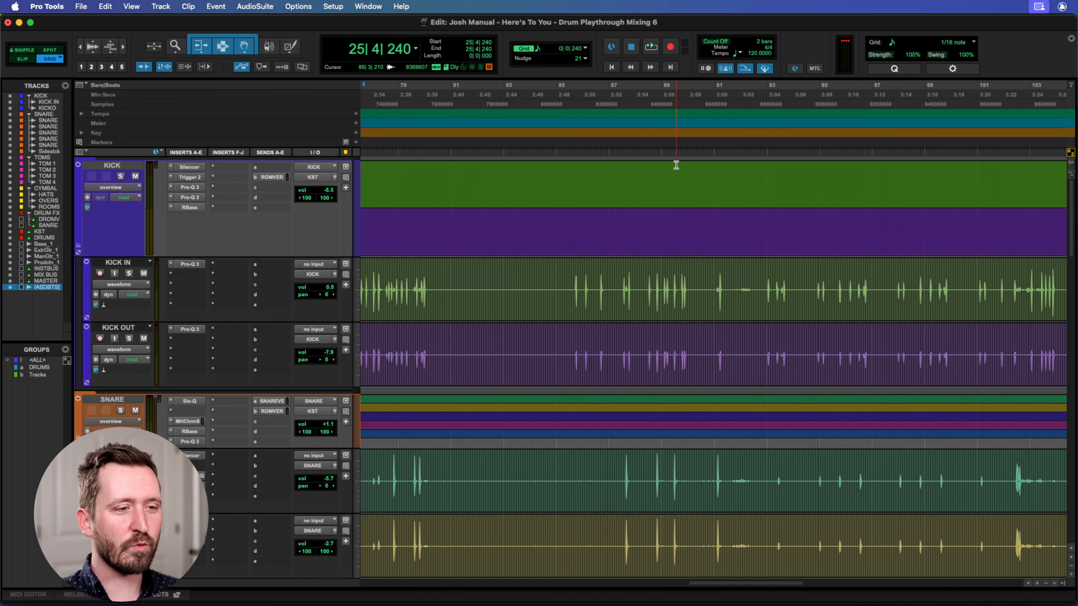
scroll(676, 165, "left", 1)
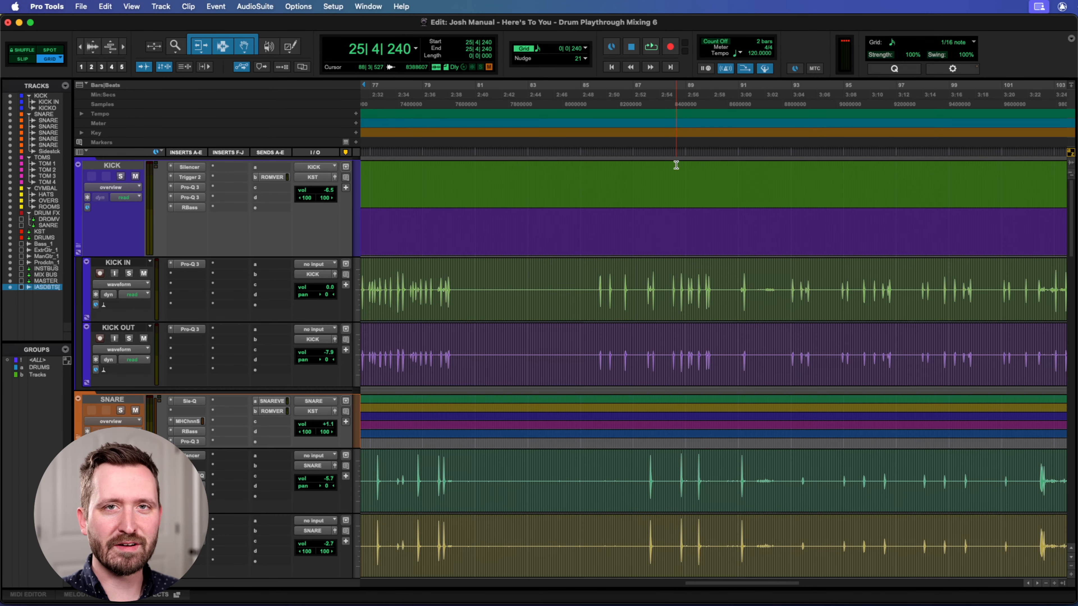
scroll(676, 165, "left", 2)
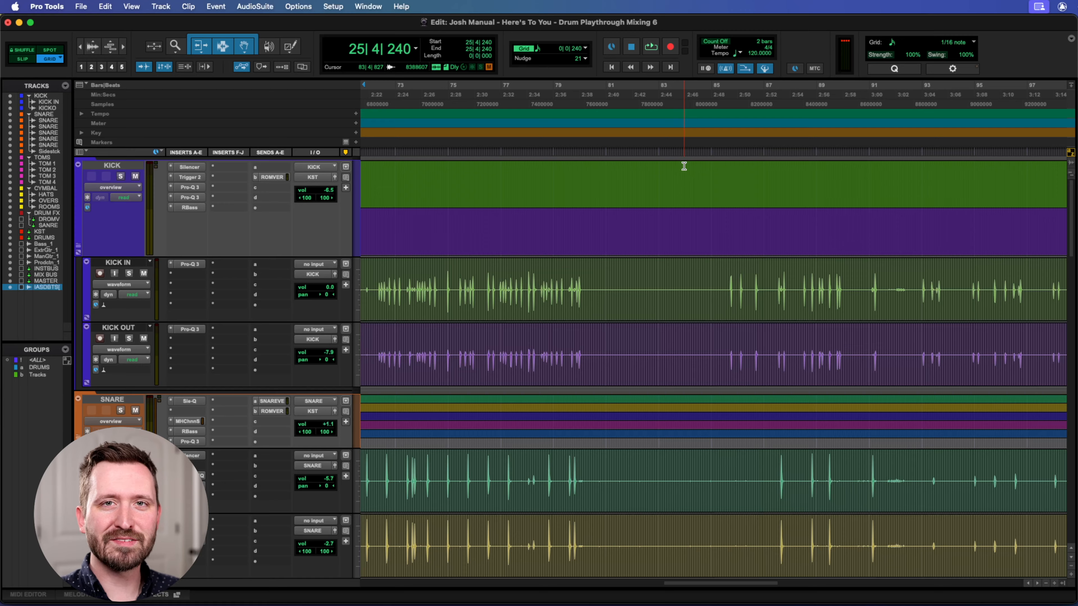
Switch to the Mix window and look over the channels from the kick to the master bus.
key("super+equal")
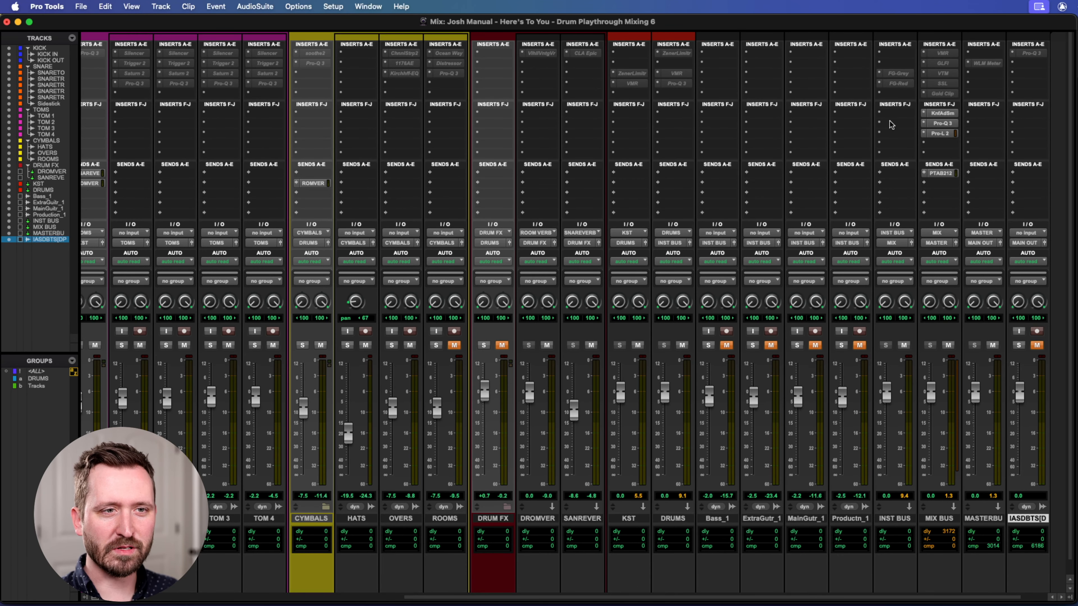
scroll(874, 125, "left", 15)
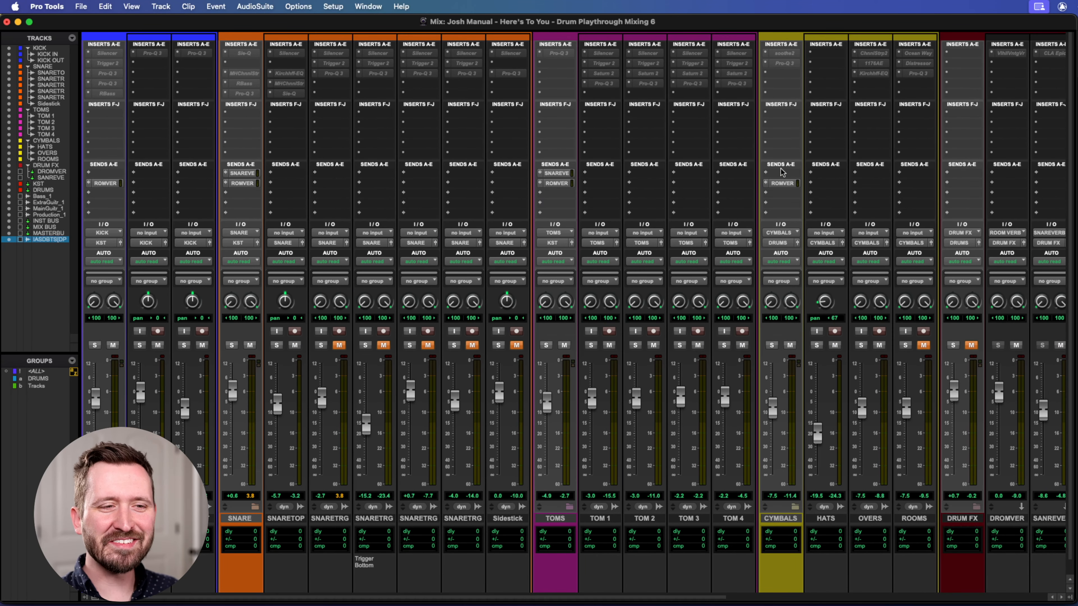
scroll(780, 169, "right", 5)
scroll(781, 169, "left", 5)
scroll(781, 169, "right", 1)
scroll(781, 168, "left", 1)
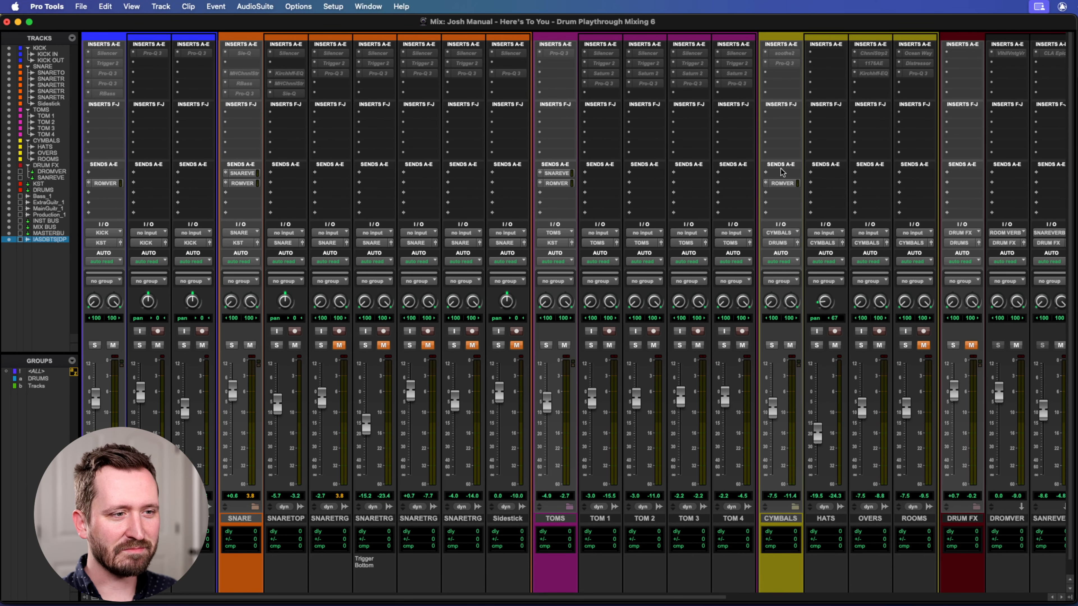
Play the drums in the Mix window, stop, and look along the channel strips towards the KST and DRUMS buses.
key("space")
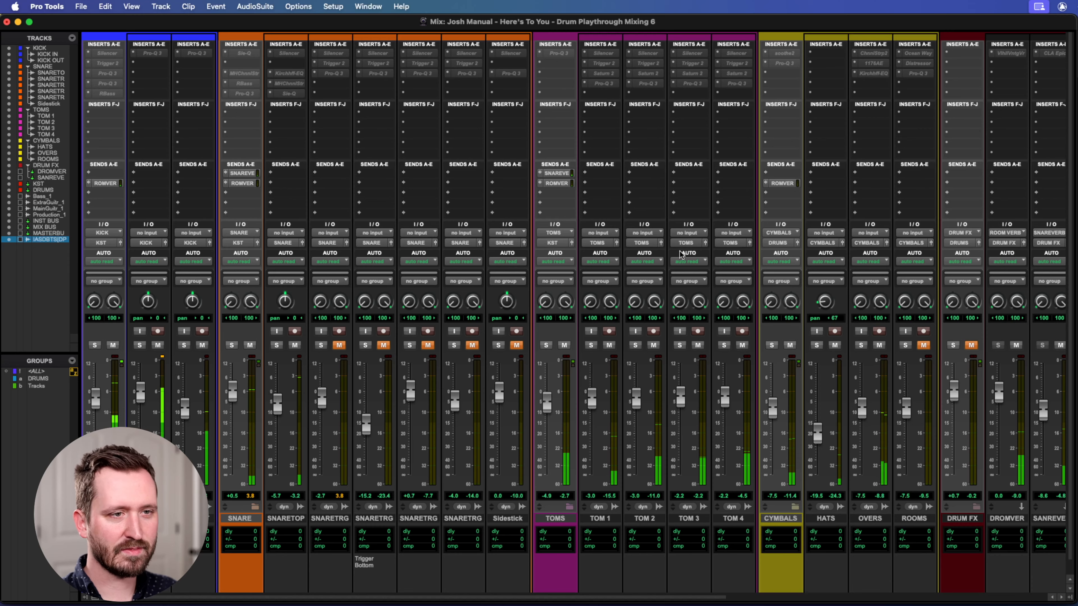
scroll(680, 254, "right", 1)
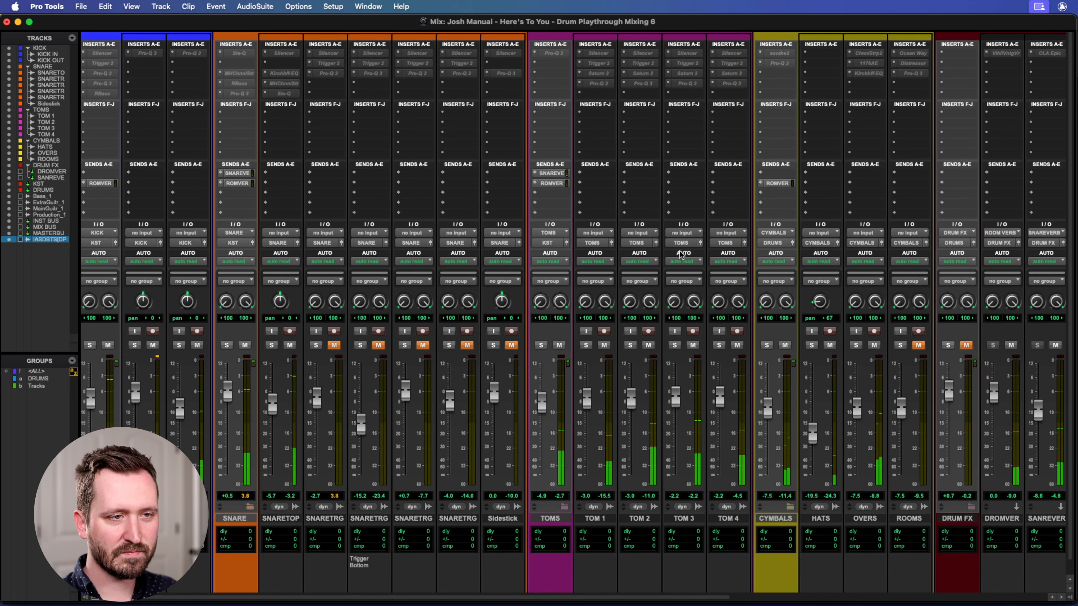
scroll(680, 254, "right", 3)
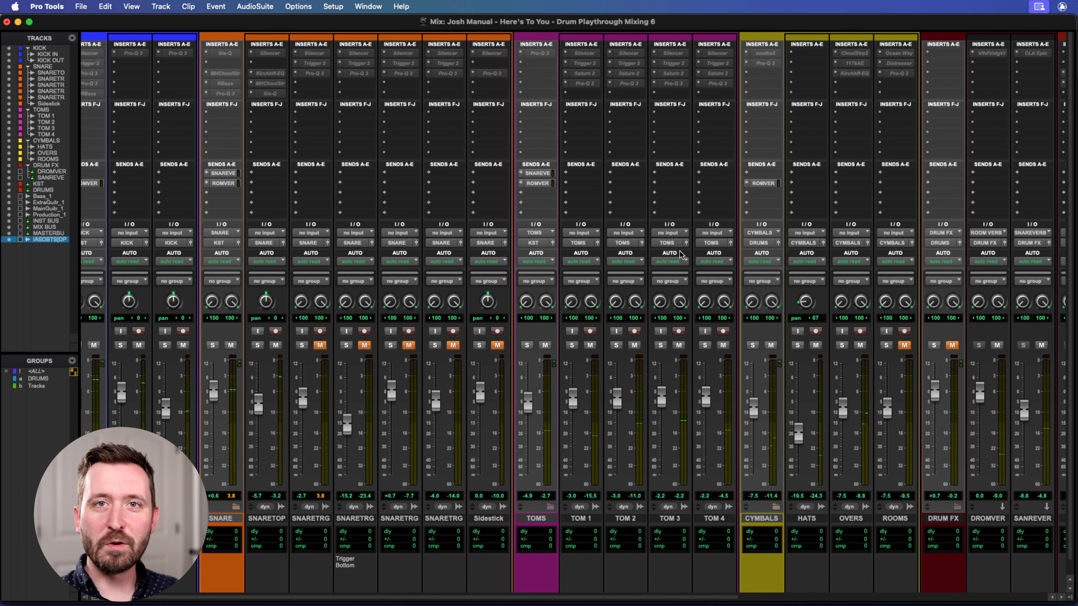
scroll(596, 269, "right", 15)
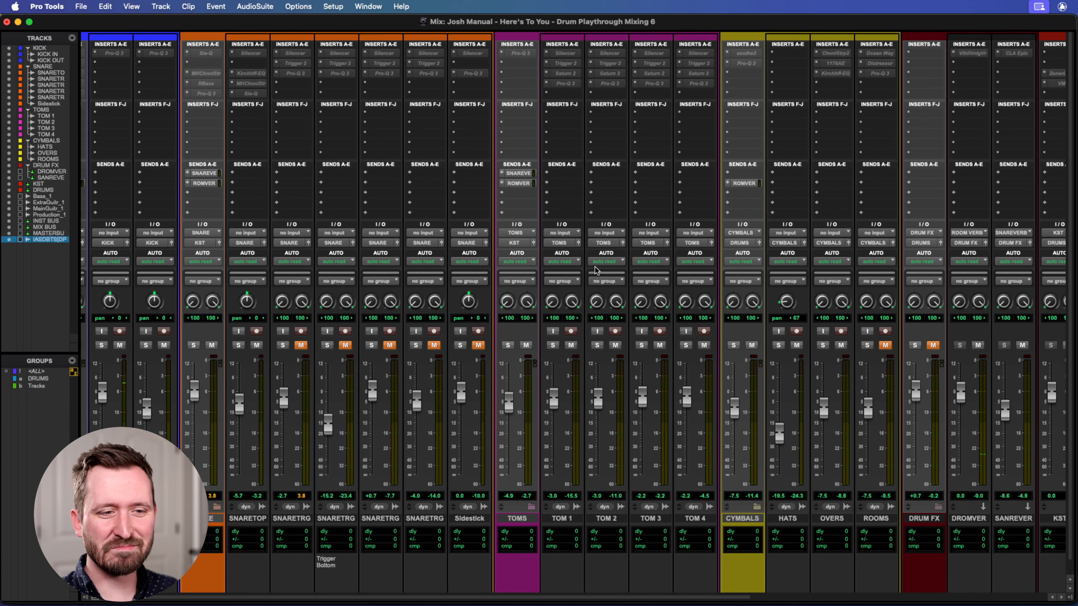
scroll(595, 267, "right", 10)
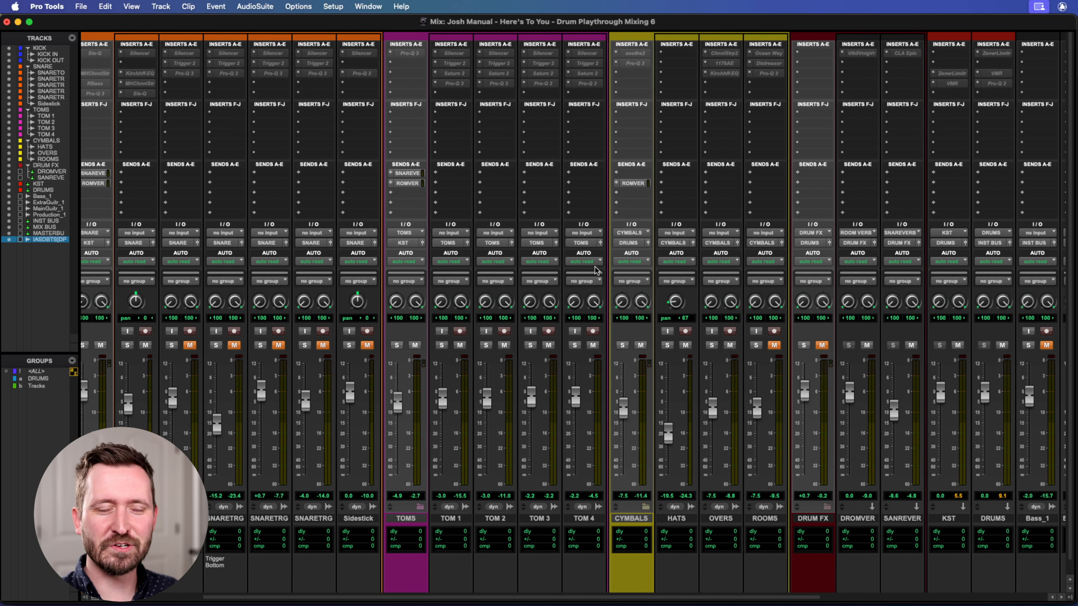
Look along the mixer channels from the toms through the drum buses to the mix and master buses.
scroll(741, 158, "right", 18)
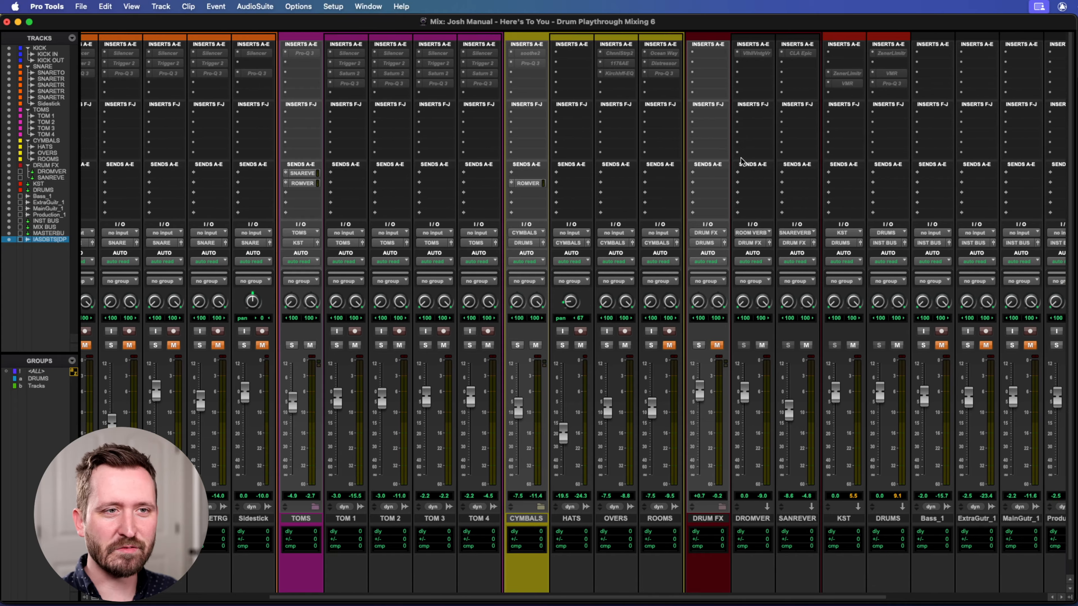
scroll(741, 158, "right", 20)
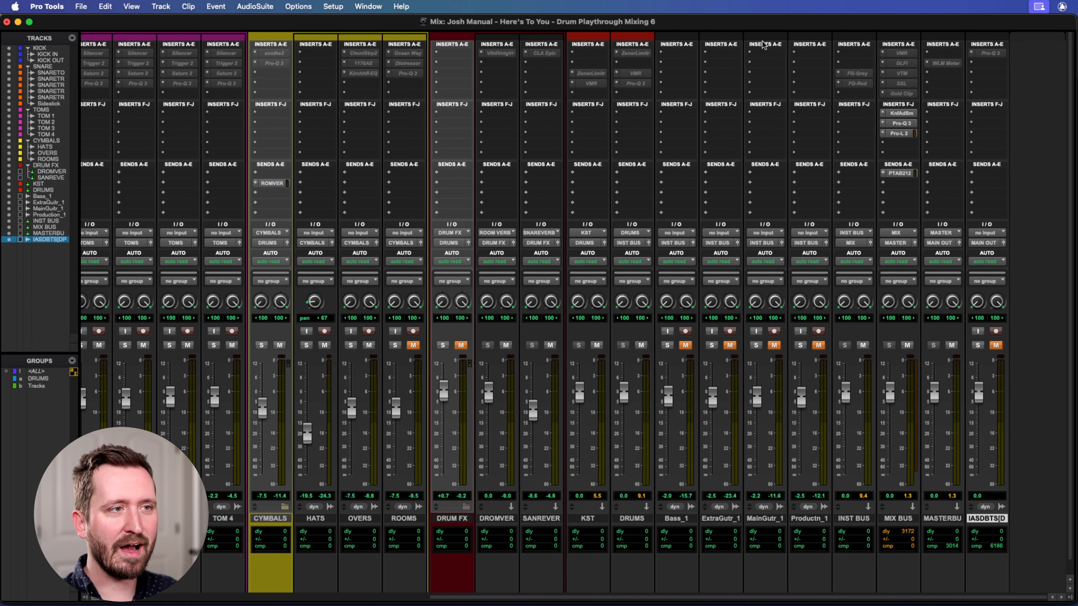
scroll(741, 70, "left", 20)
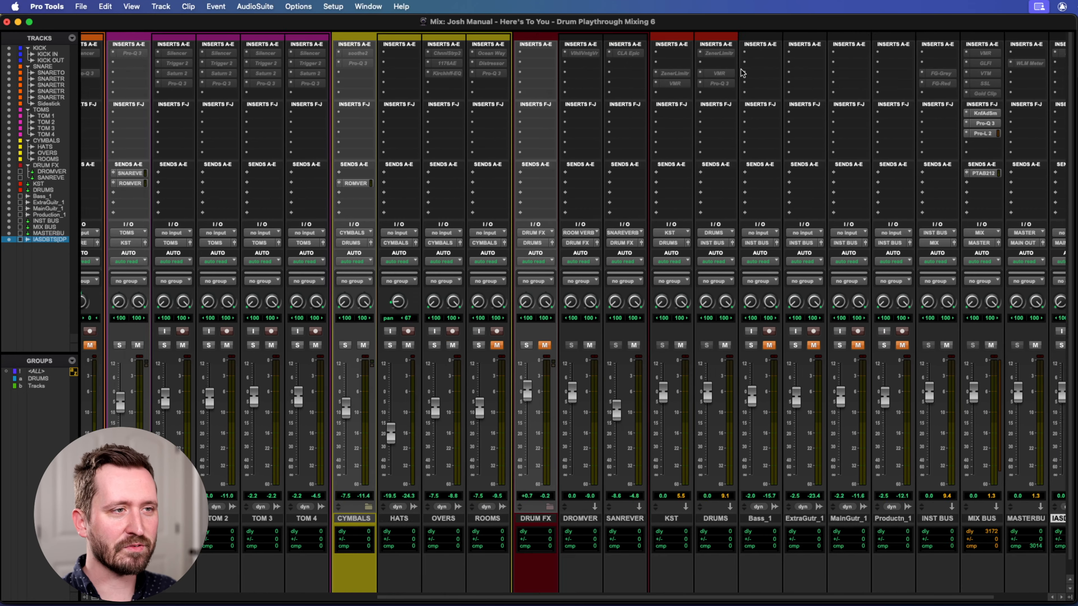
scroll(559, 142, "right", 20)
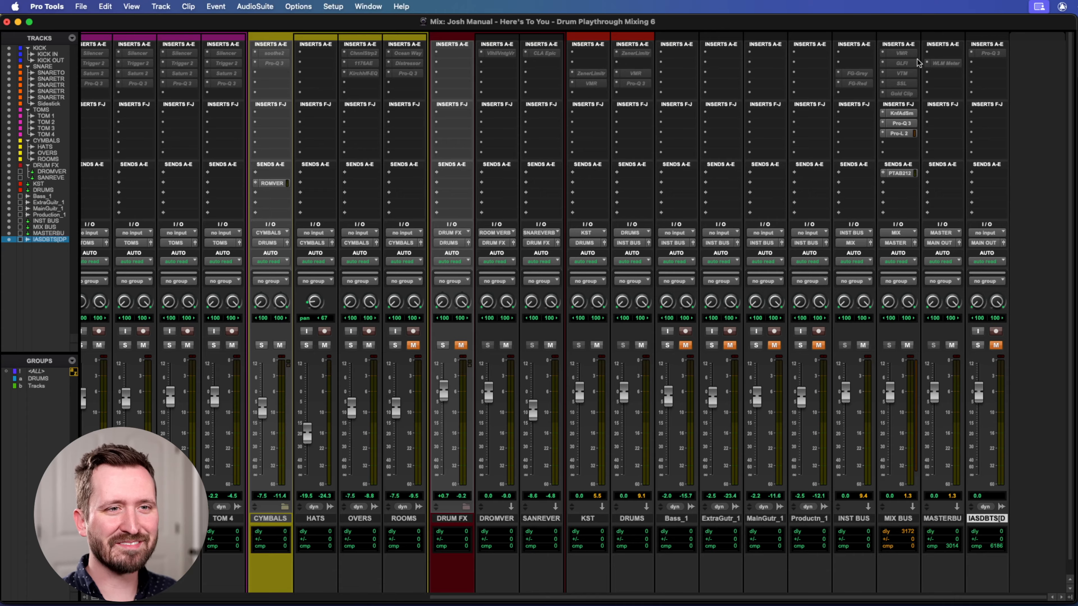
Return to the Edit window, play from 109|1|240 while looking through the drum tracks down to the KST bus, and stop.
key("super+equal")
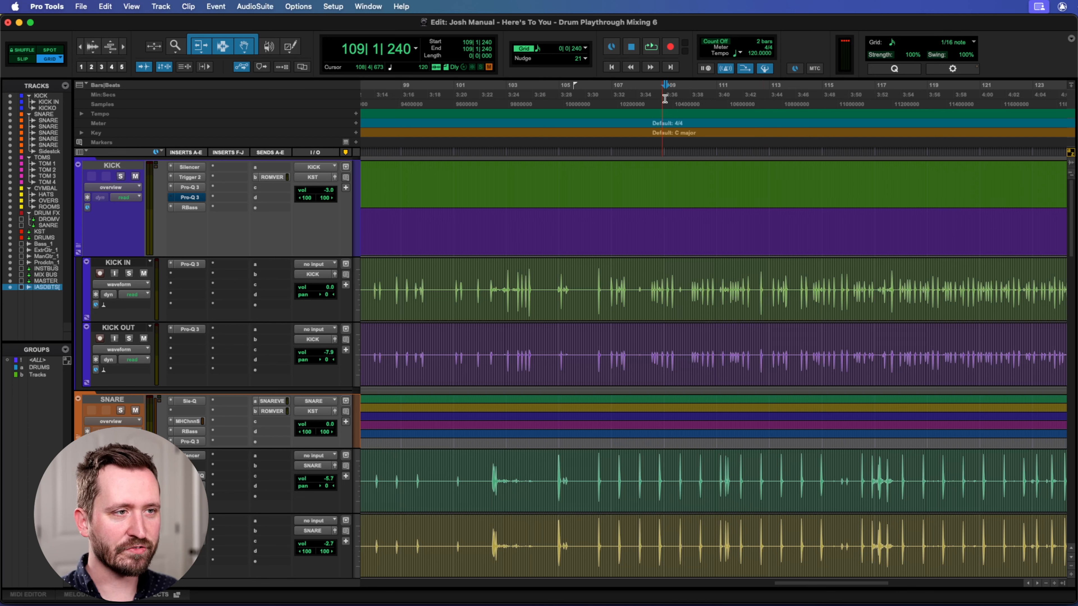
key("space")
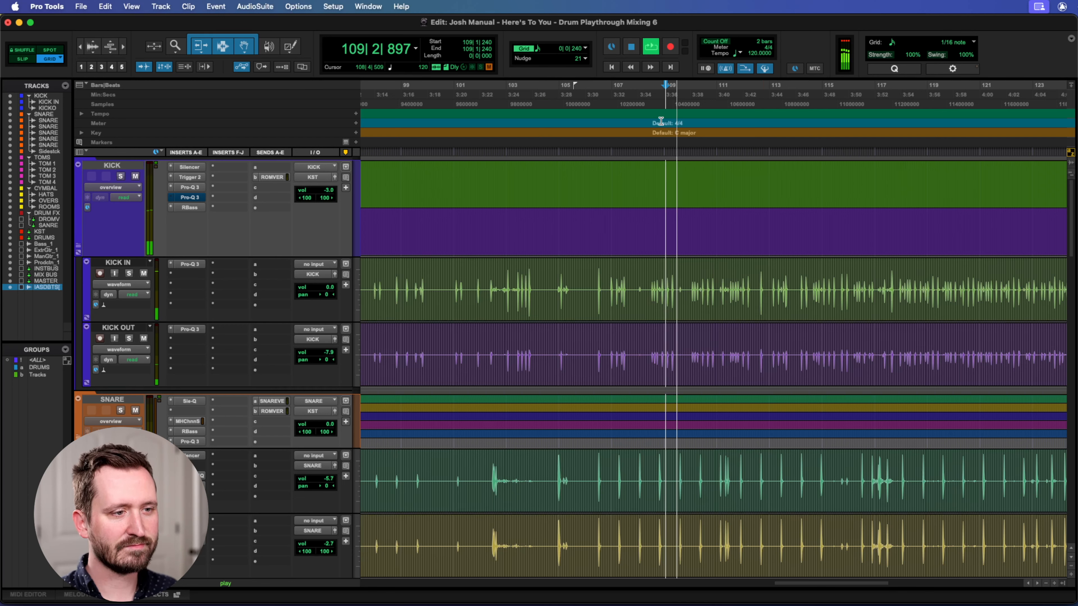
scroll(690, 225, "down", 5)
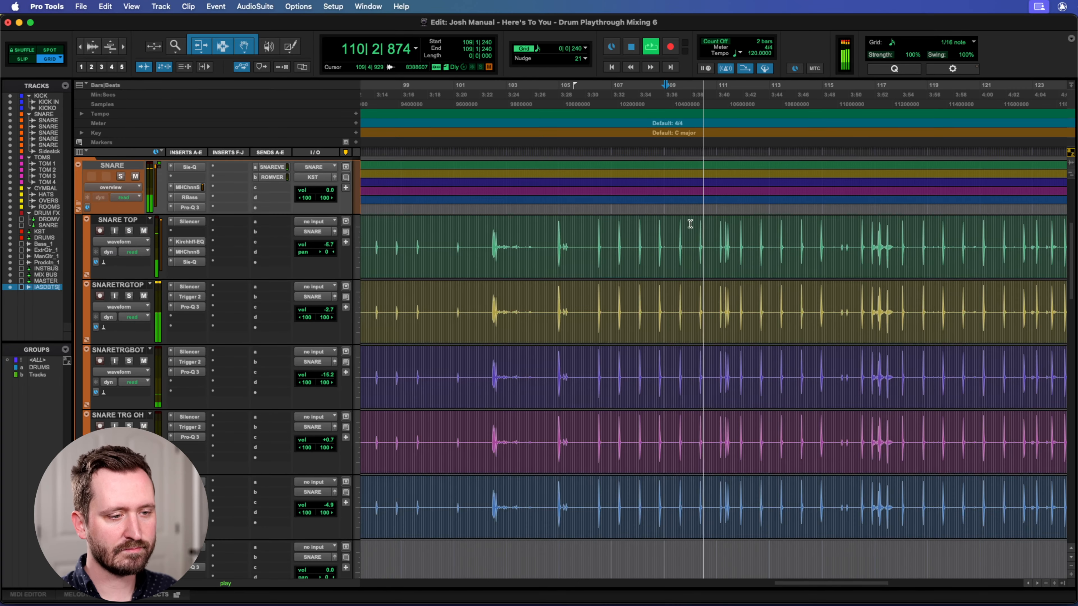
scroll(690, 224, "down", 3)
scroll(690, 224, "down", 1)
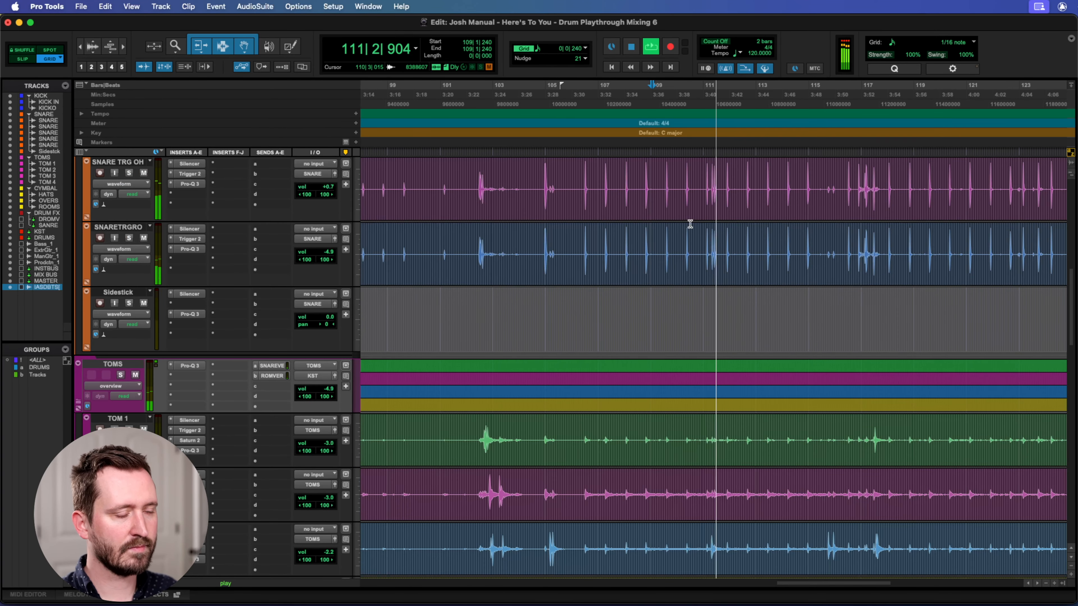
scroll(690, 225, "down", 5)
scroll(690, 224, "down", 10)
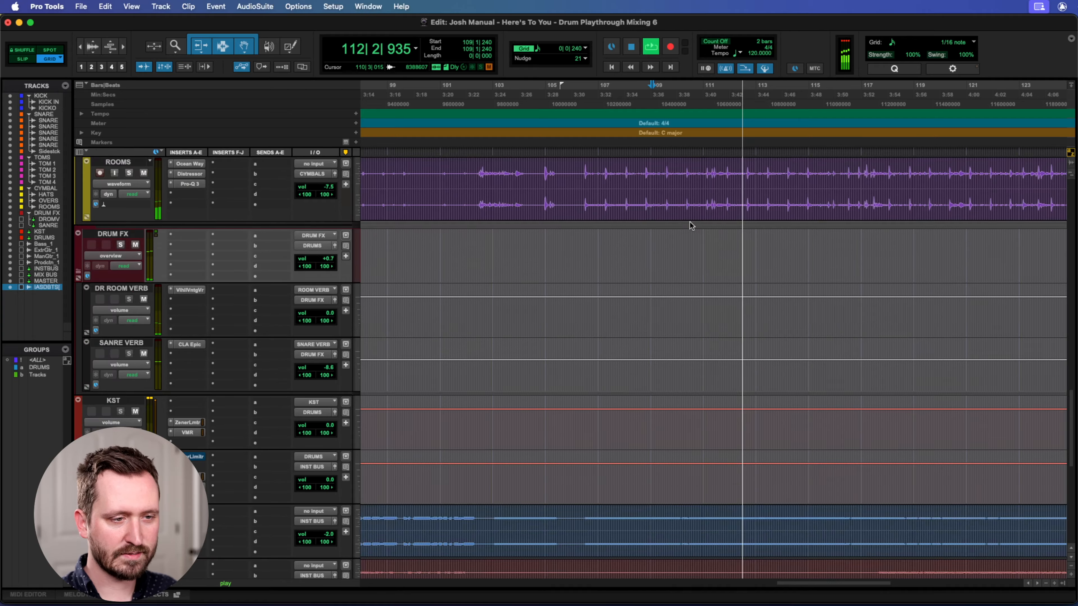
scroll(690, 224, "up", 12)
scroll(690, 224, "up", 10)
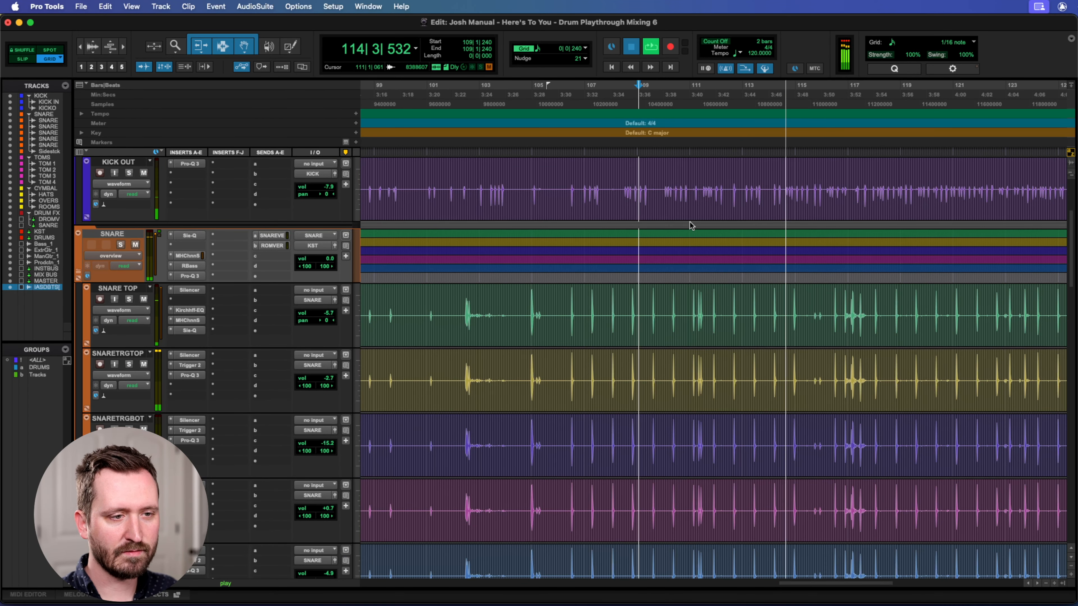
key("space")
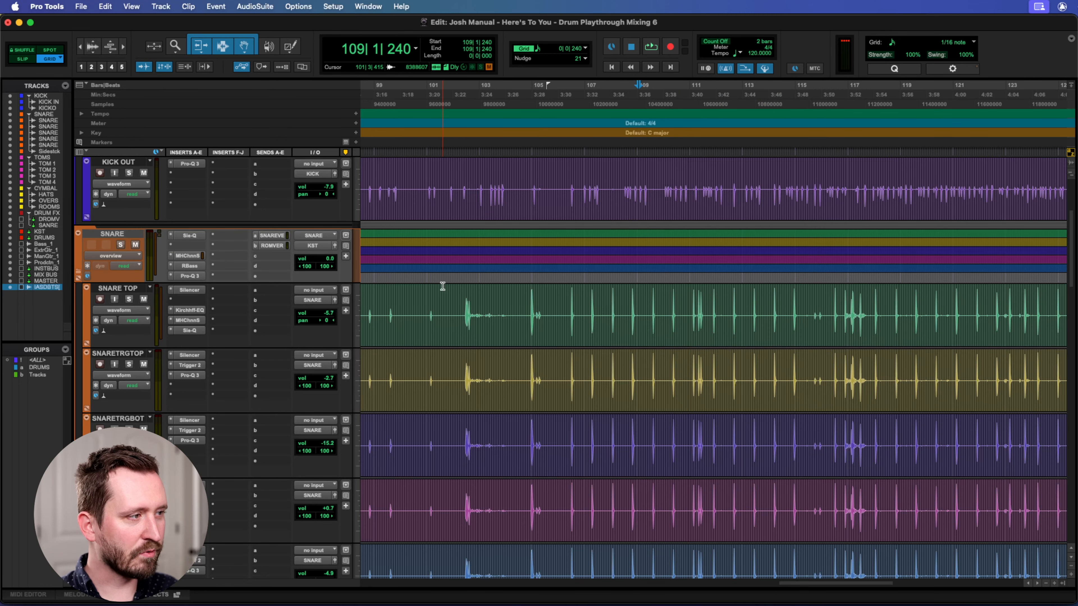
Go back to the kick tracks and select the KICK IN track, followed by KICK OUT.
scroll(534, 303, "up", 3)
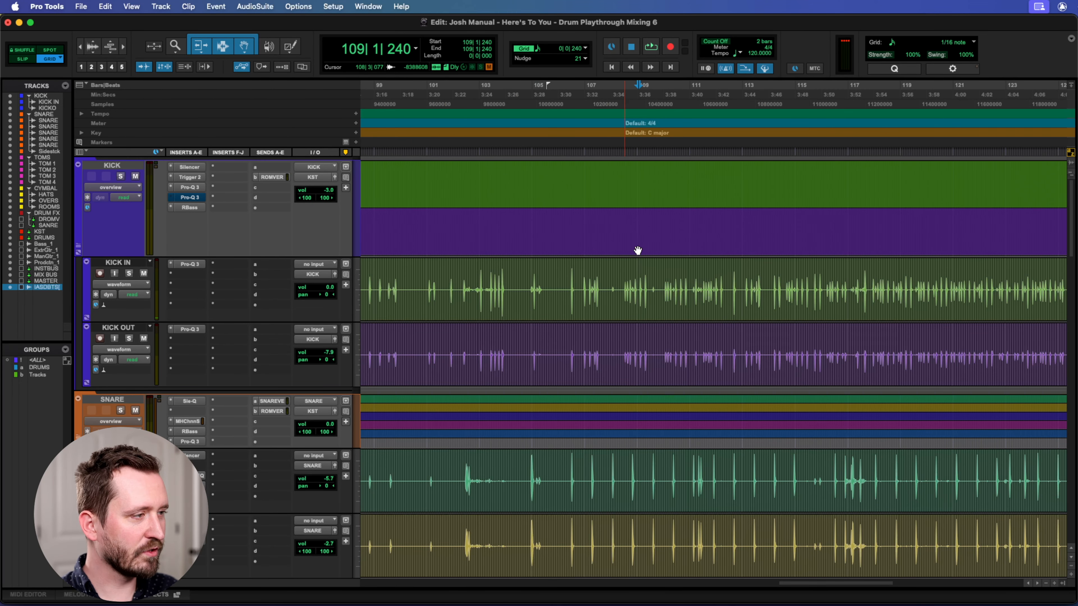
scroll(736, 300, "right", 3)
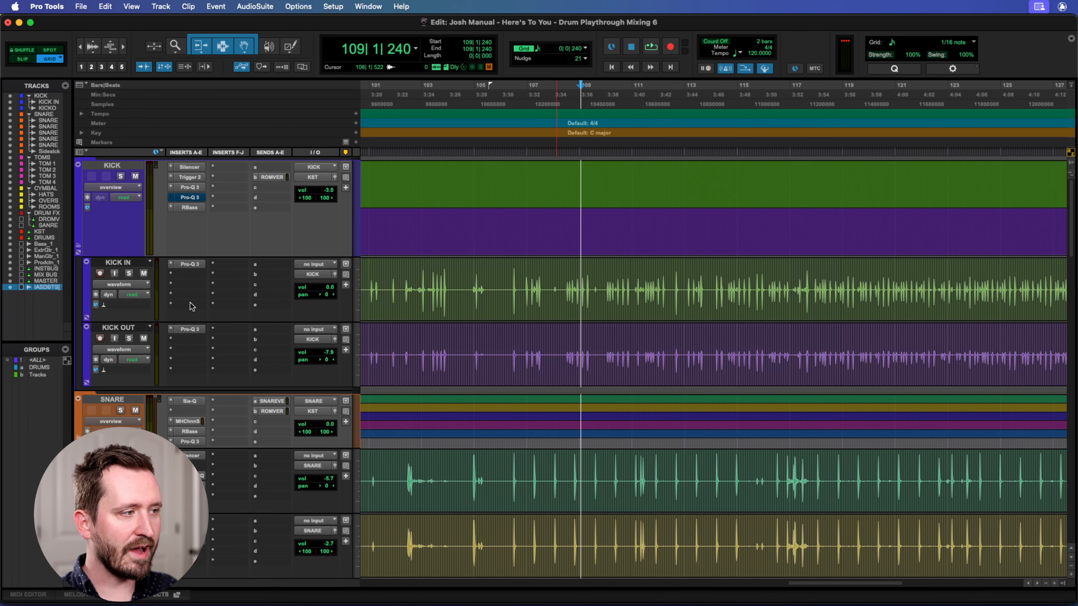
left_click(115, 263)
left_click(113, 326)
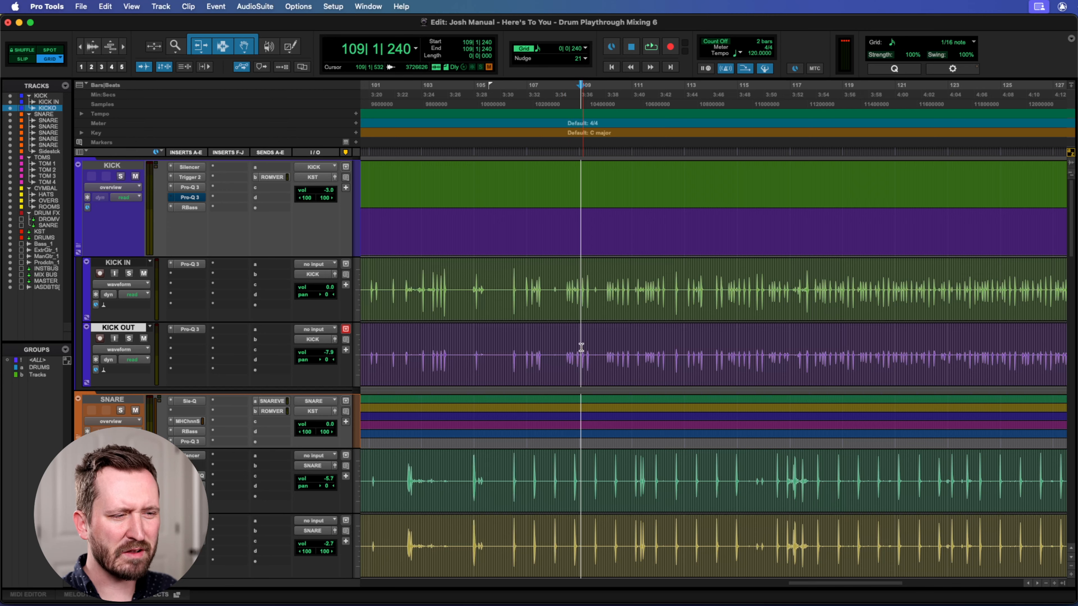
Select the SNARE TOP track and look over the snare trigger tracks down to Sidestick.
scroll(569, 352, "down", 5)
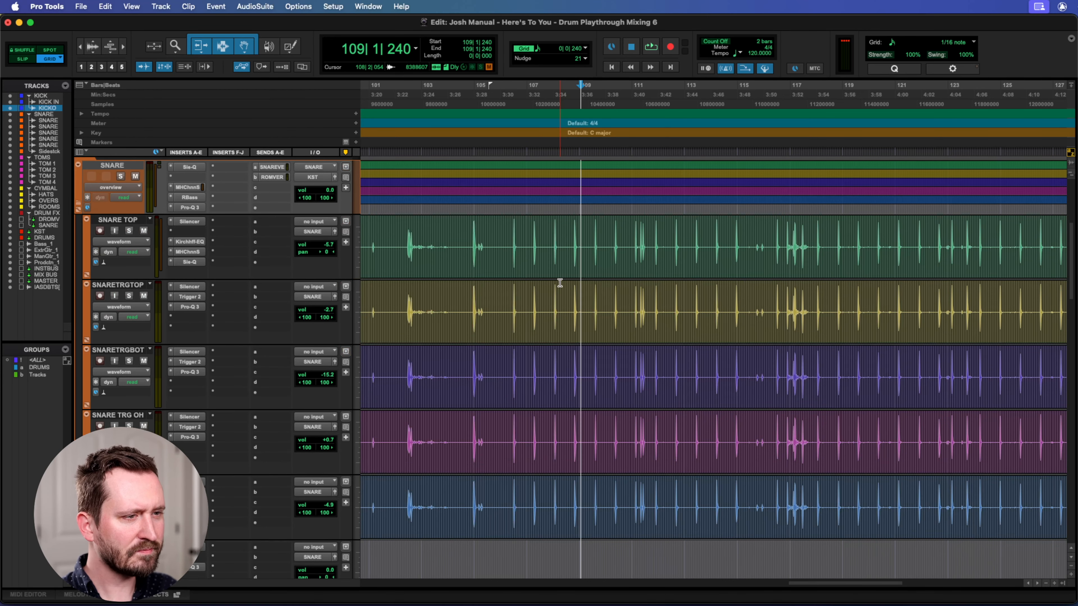
scroll(558, 284, "up", 1)
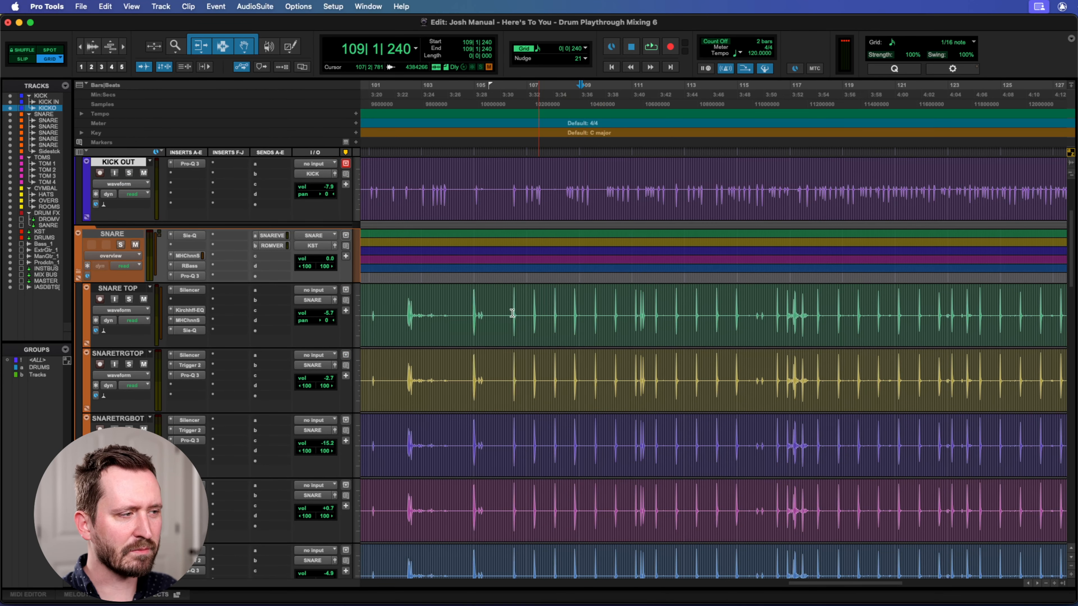
left_click(116, 289)
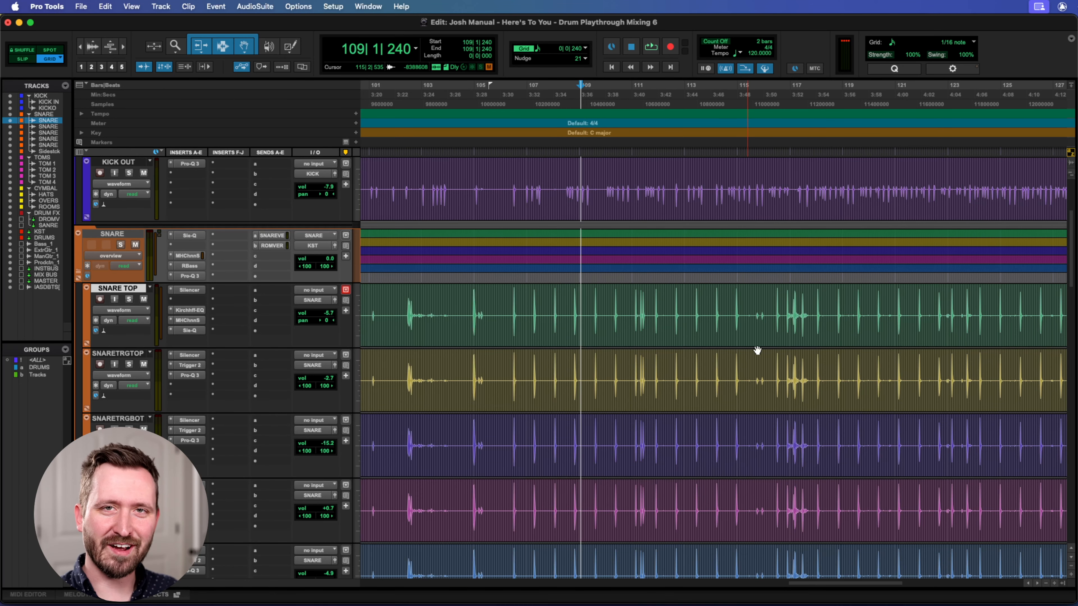
scroll(757, 350, "down", 3)
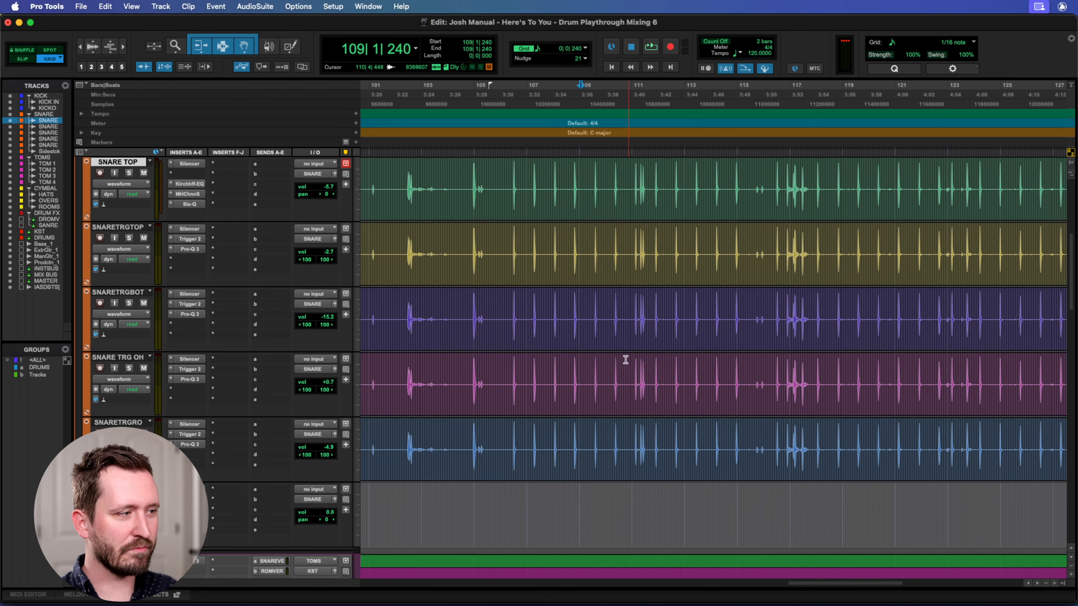
scroll(626, 360, "down", 2)
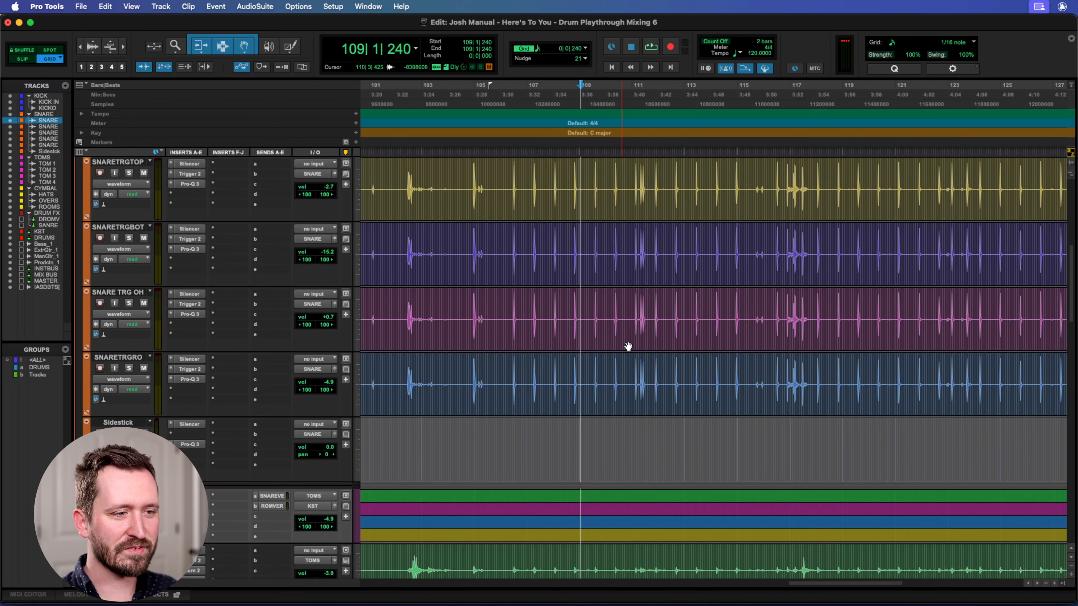
Examine the TOM 1 to TOM 4 waveforms around bars 99 to 127, followed by the HATS, OVERS and ROOMS tracks.
scroll(675, 352, "down", 8)
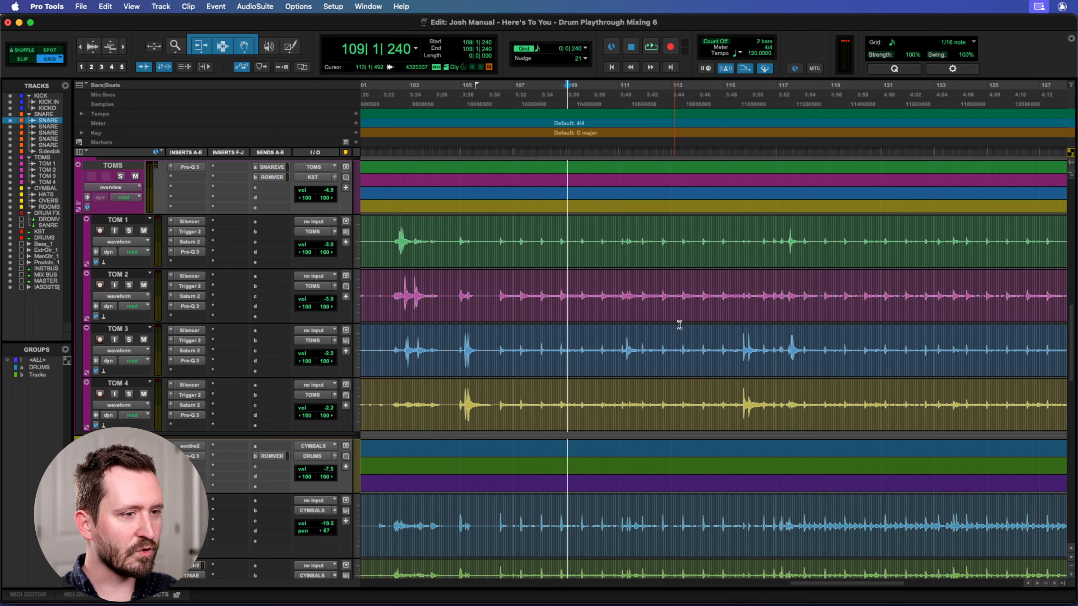
scroll(679, 267, "left", 8)
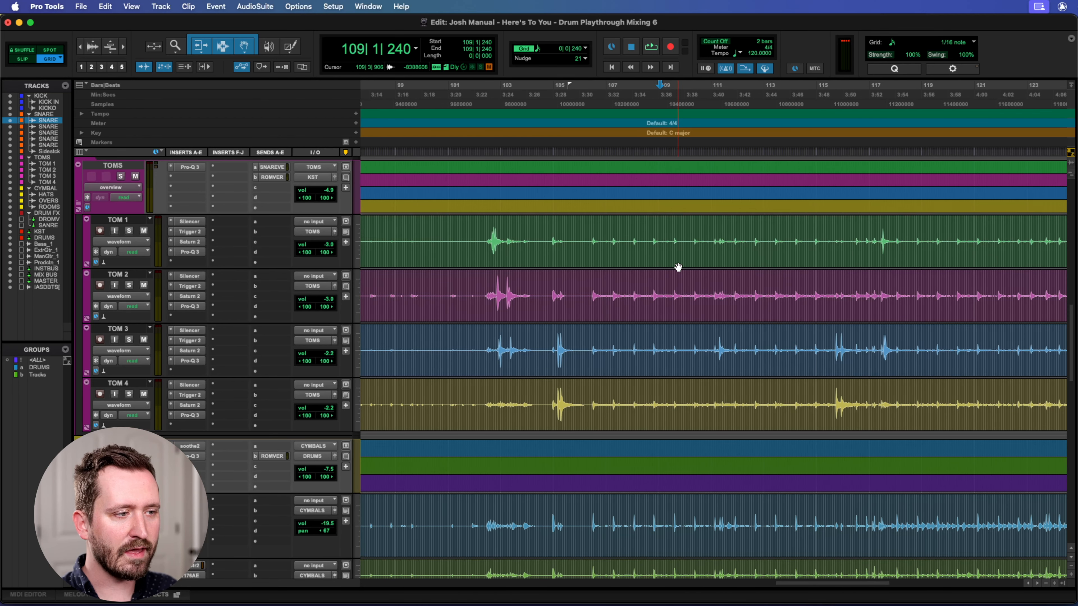
scroll(678, 267, "right", 12)
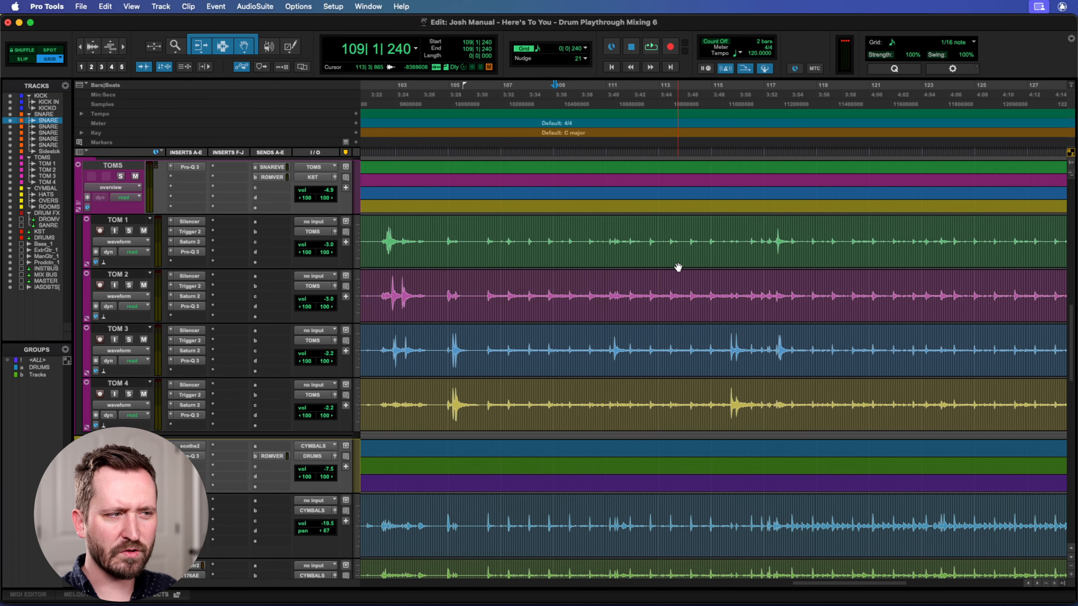
scroll(678, 267, "down", 5)
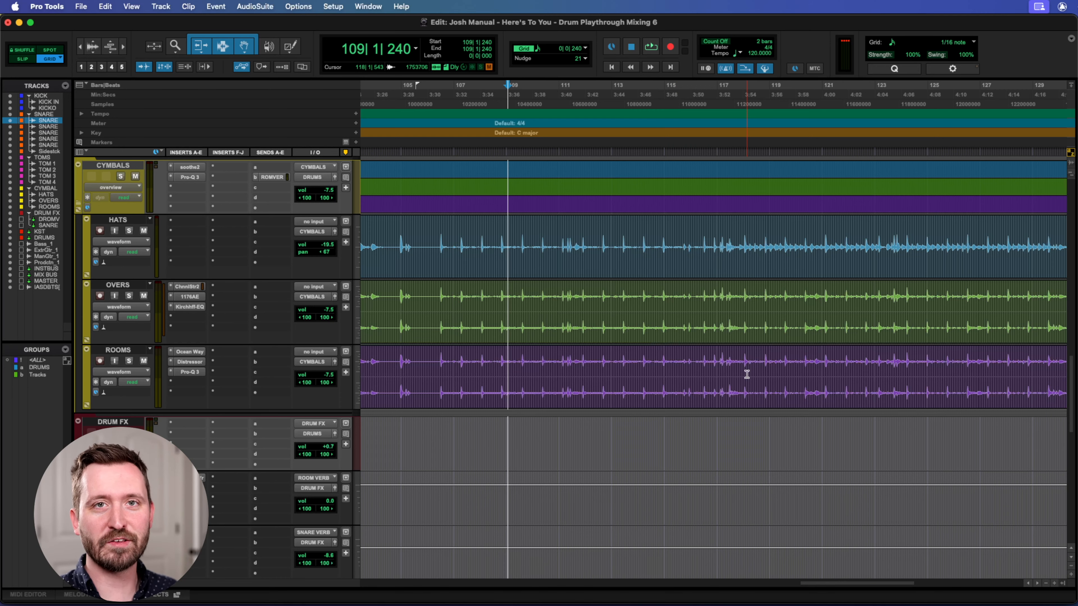
Look through the drum tracks once more from the kick down to the rooms and back to the kick.
scroll(760, 373, "up", 10)
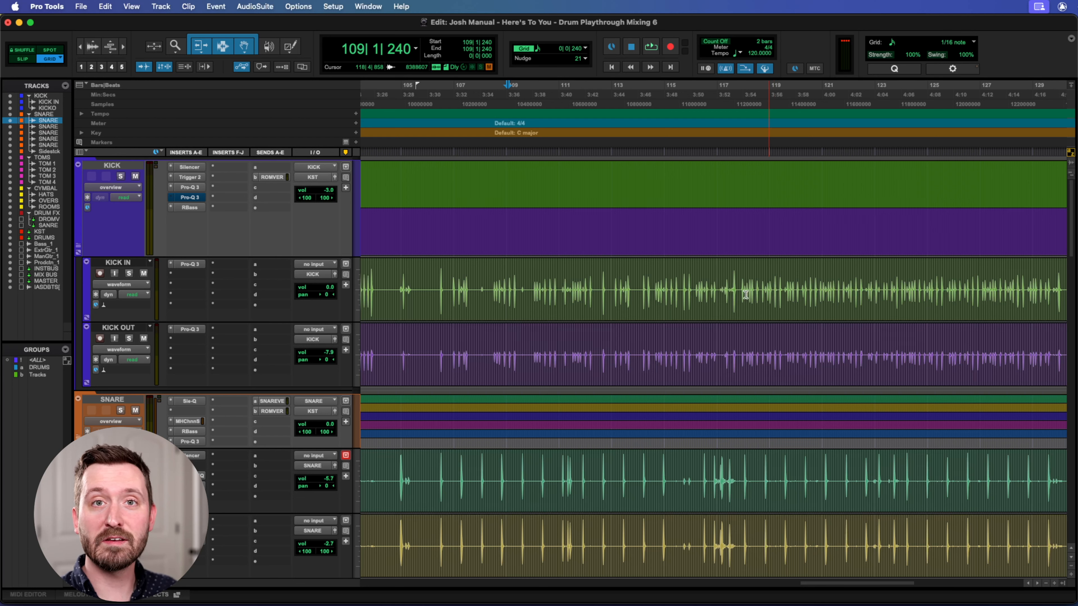
scroll(746, 294, "down", 5)
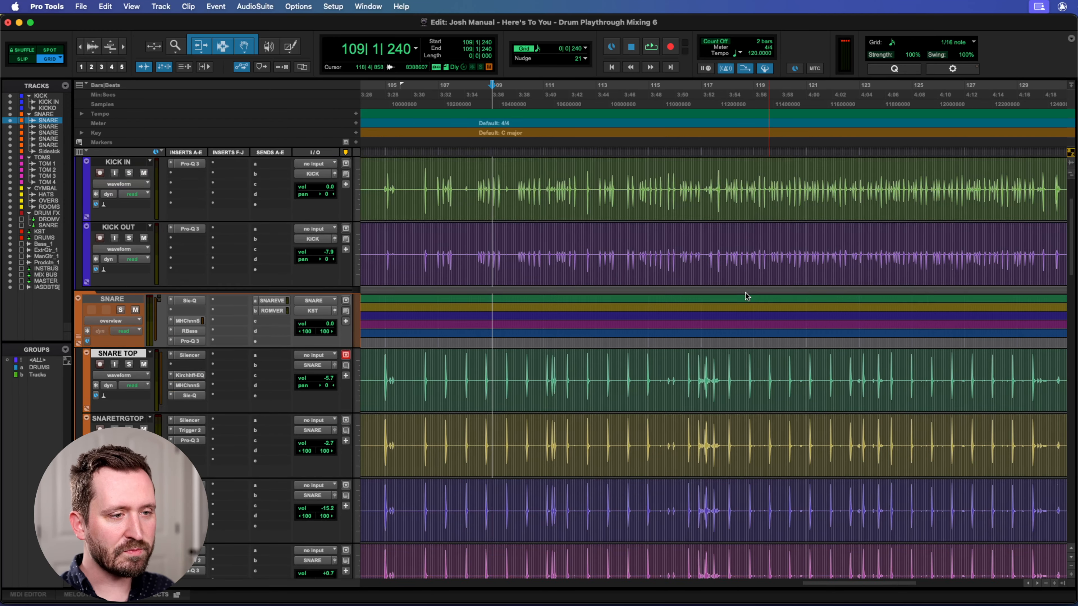
scroll(745, 294, "down", 8)
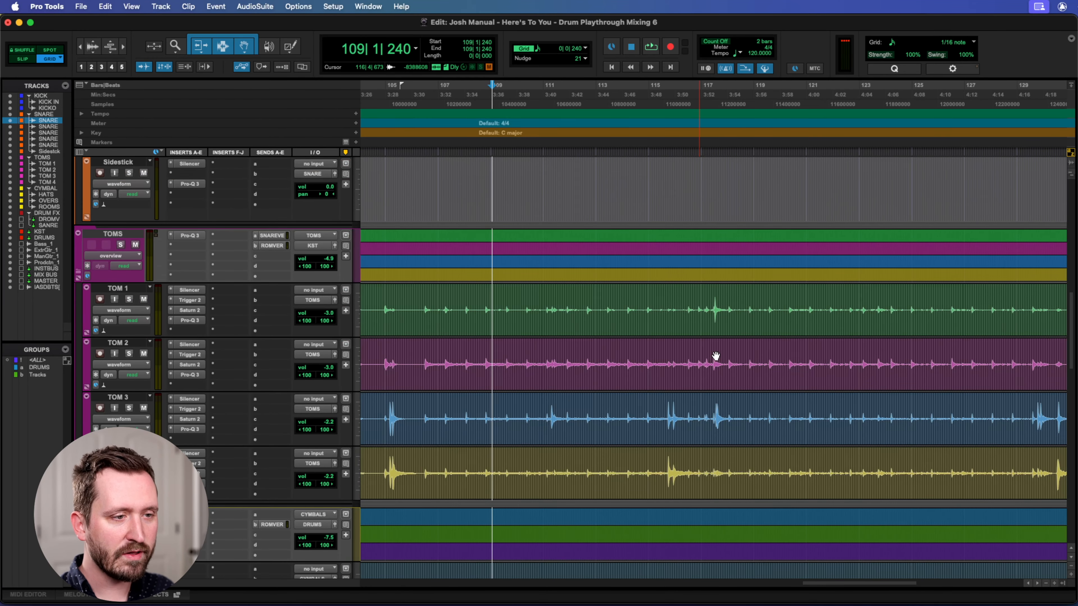
scroll(716, 353, "down", 3)
scroll(715, 353, "down", 2)
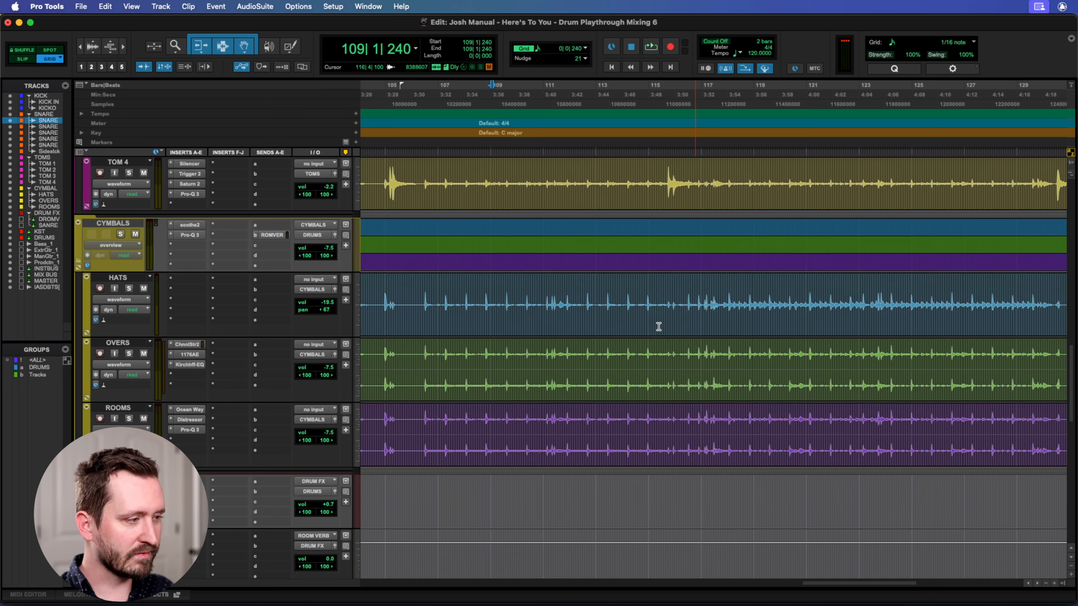
scroll(659, 326, "up", 15)
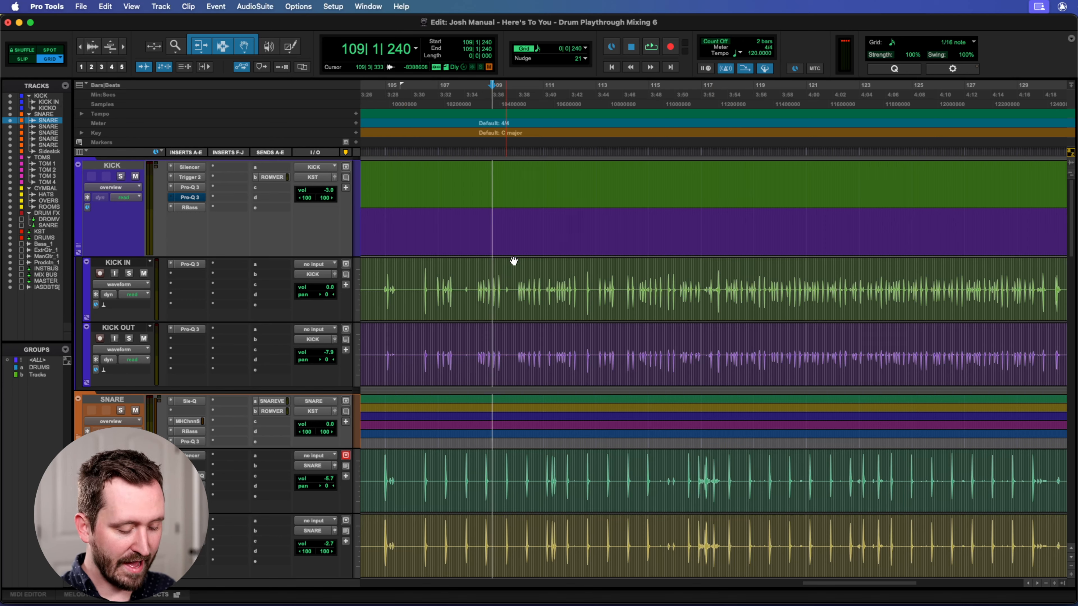
Switch to the Mix window and select the KICK, KICK IN and KICK OUT channels.
key("super+equal")
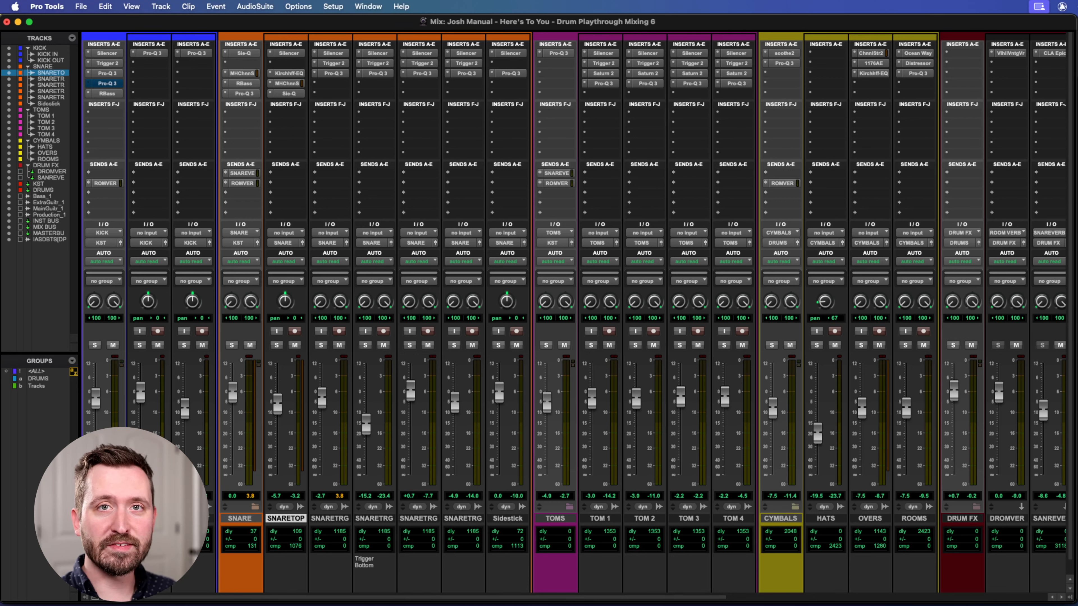
left_click(103, 518)
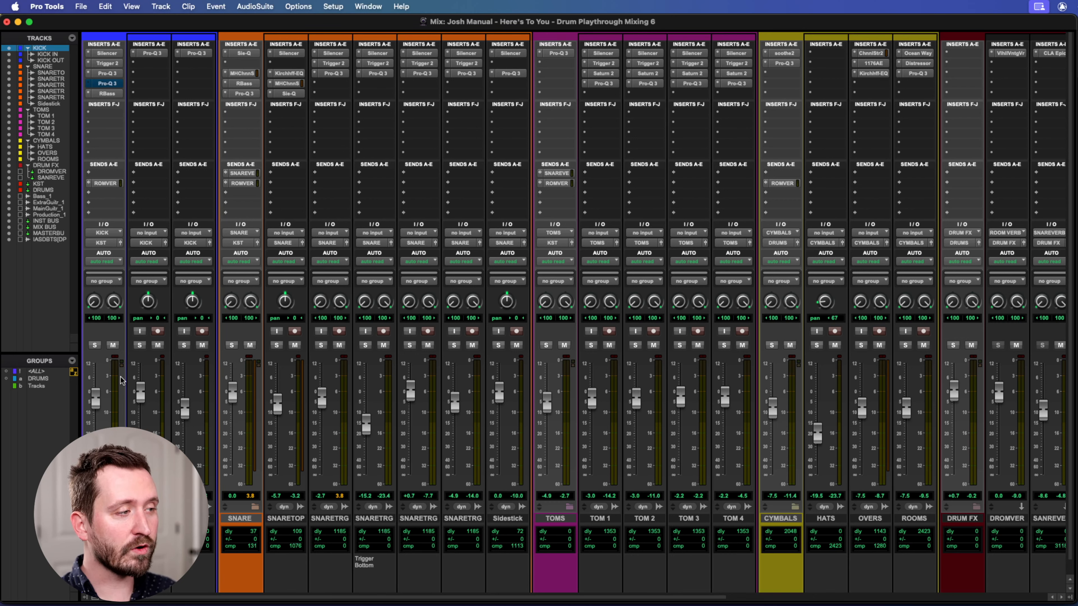
left_click(148, 519)
left_click(192, 518)
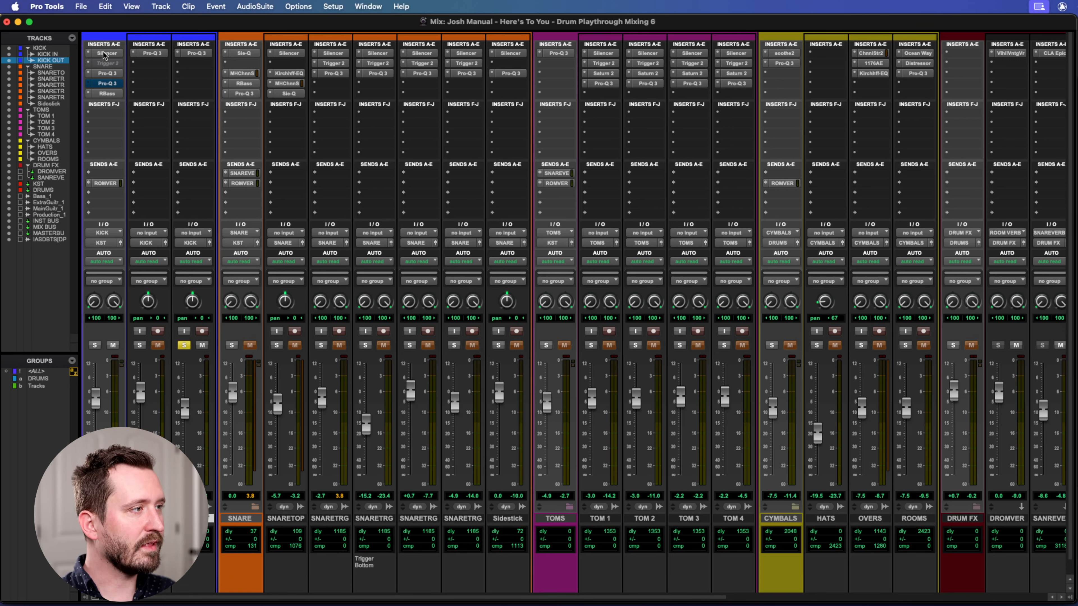
Bypass the Silencer, Pro-Q 3 and RBass inserts on KICK, and the Pro-Q 3 inserts on KICK OUT and KICK IN.
left_click(104, 53, "super")
left_click(106, 72, "super")
left_click(106, 93, "super")
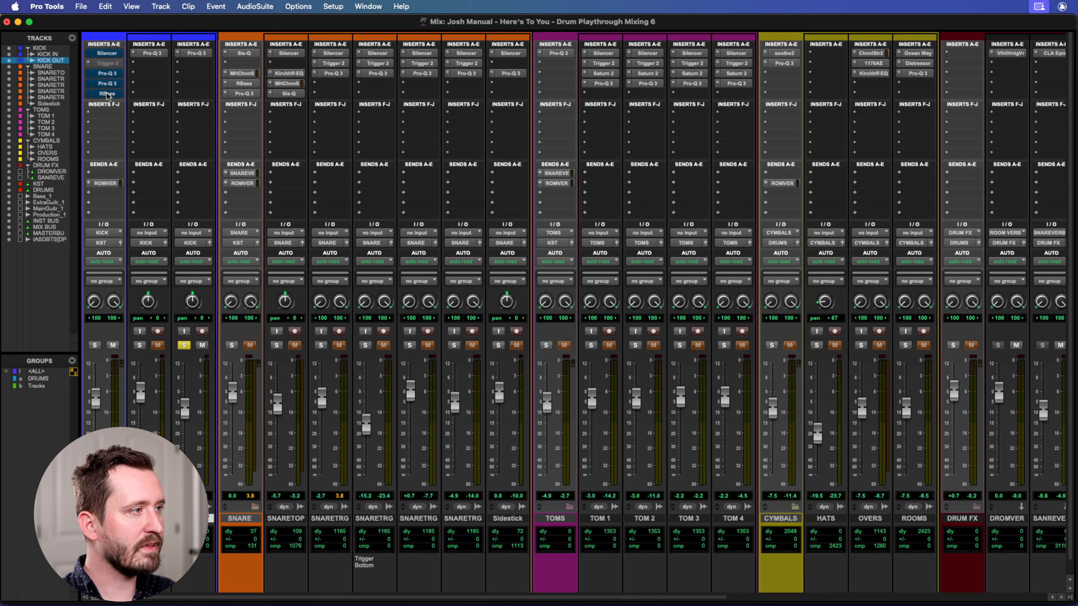
left_click(195, 55, "super")
left_click(146, 53, "super")
Audition the unprocessed kick mics by soloing KICK IN alone and switching the solo back to KICK OUT.
left_click(139, 345)
left_click(183, 346)
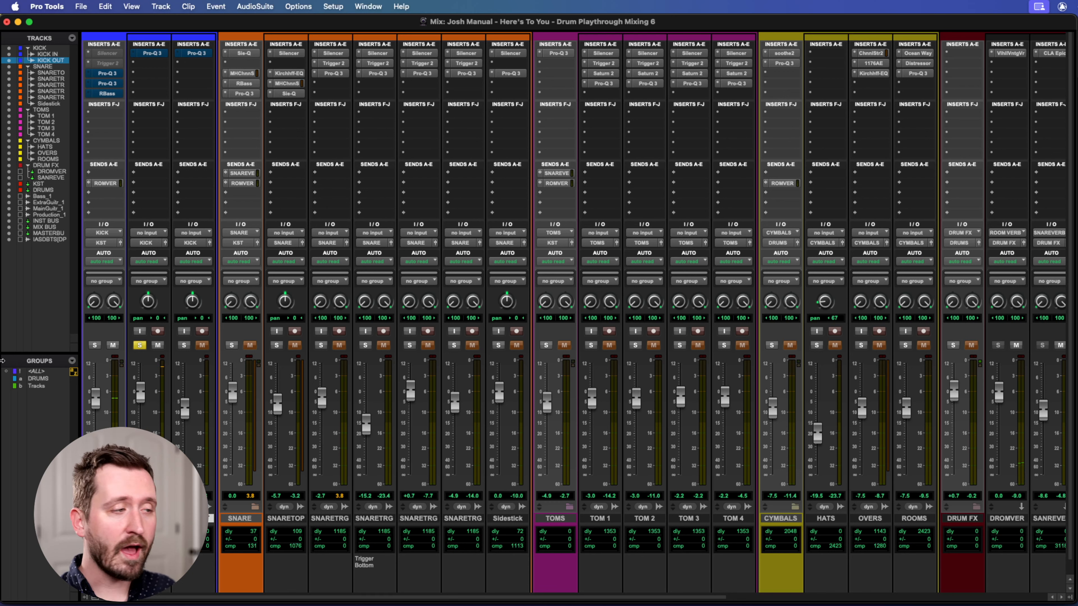
left_click(184, 344)
left_click(140, 346)
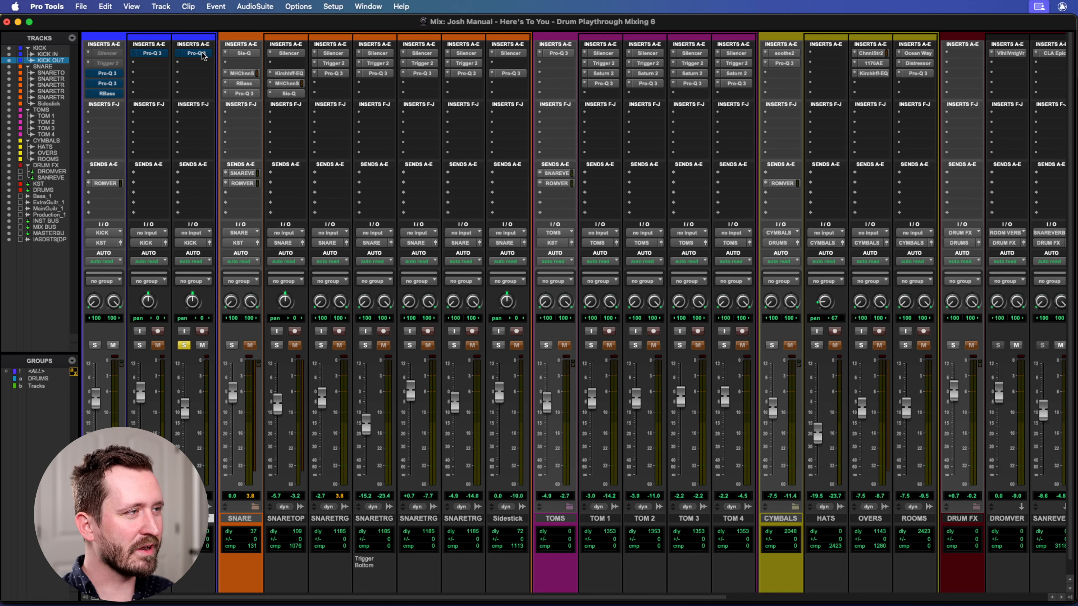
Solo KICK IN in place of KICK OUT and re-enable its Pro-Q 3 insert.
left_click(184, 345)
left_click(140, 344)
left_click(151, 53)
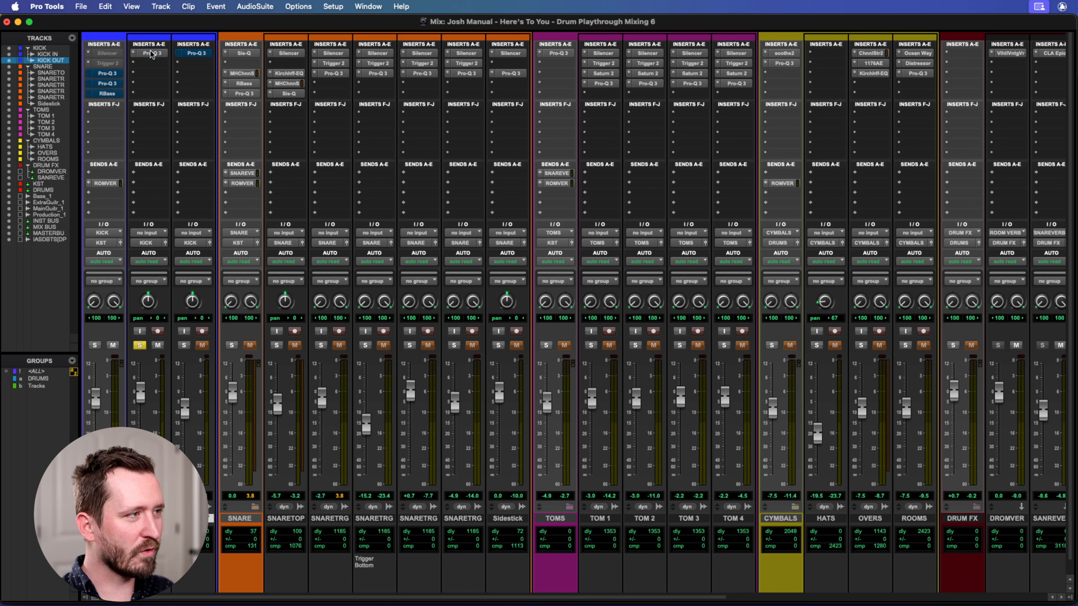
Close the KICK IN Pro-Q 3 window and switch to the Edit window.
left_click_drag(423, 150, 419, 25)
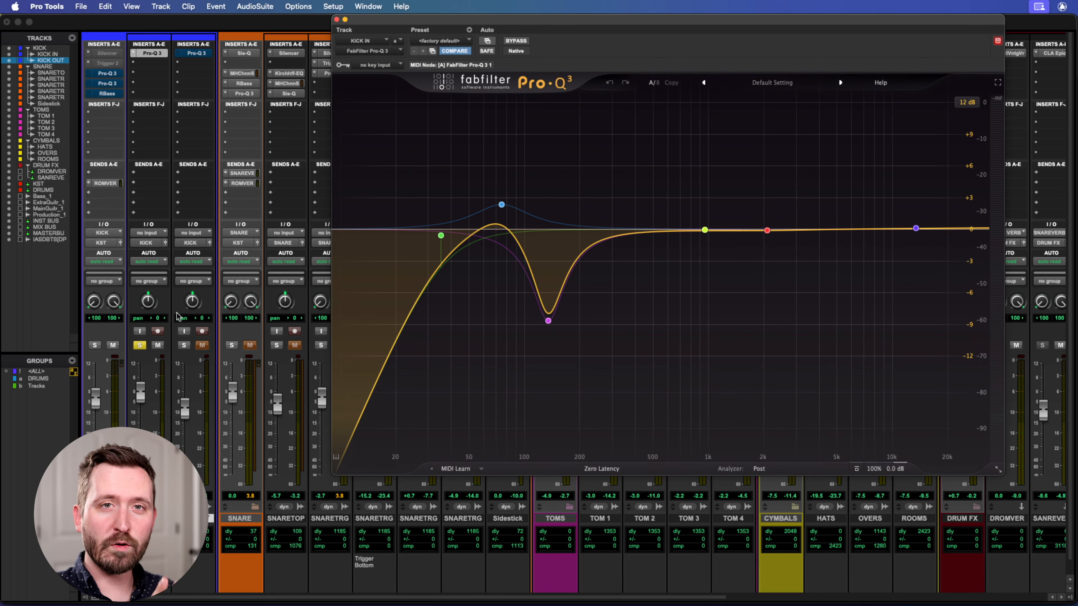
left_click(301, 28)
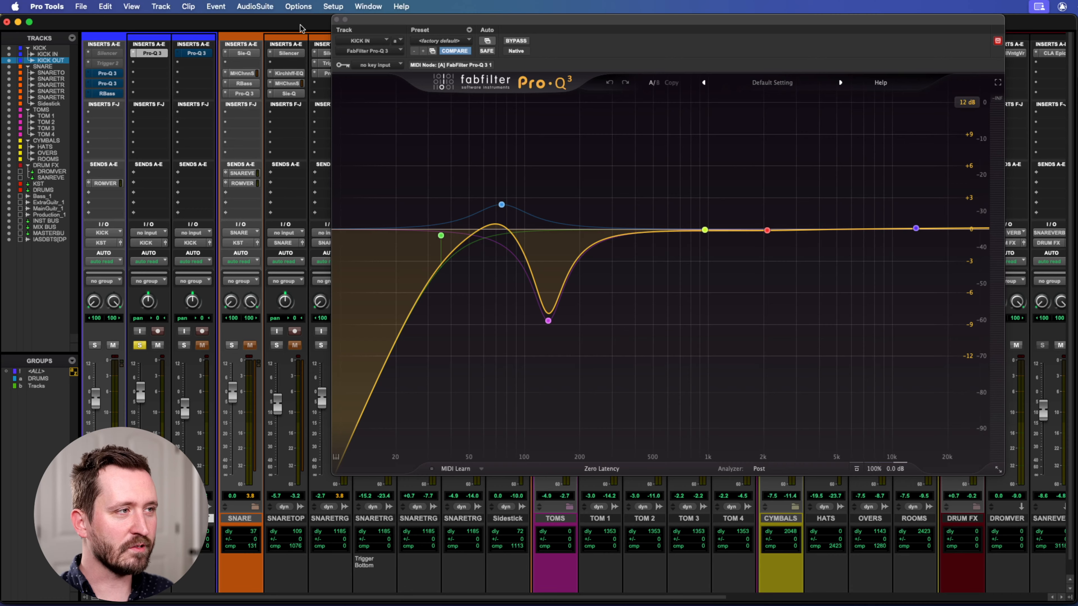
key("super+equal")
left_click(336, 19)
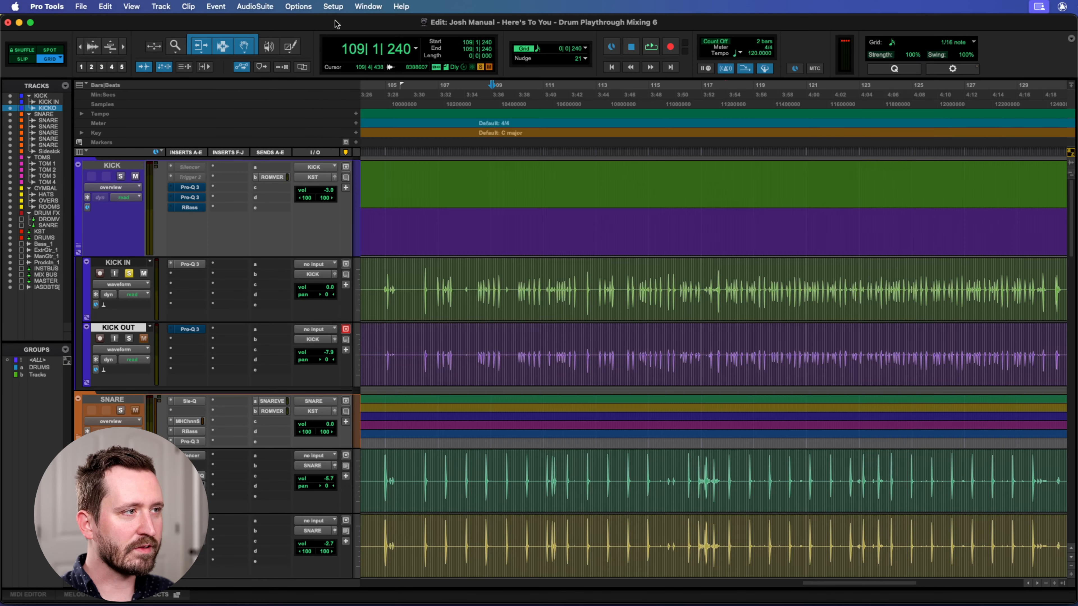
Zoom in on a single kick hit just before bar 116 to compare the KICK IN and KICK OUT waveforms.
left_click(679, 86)
key("t")
key("t")
key("t")
key("t")
key("t")
key("t")
key("t")
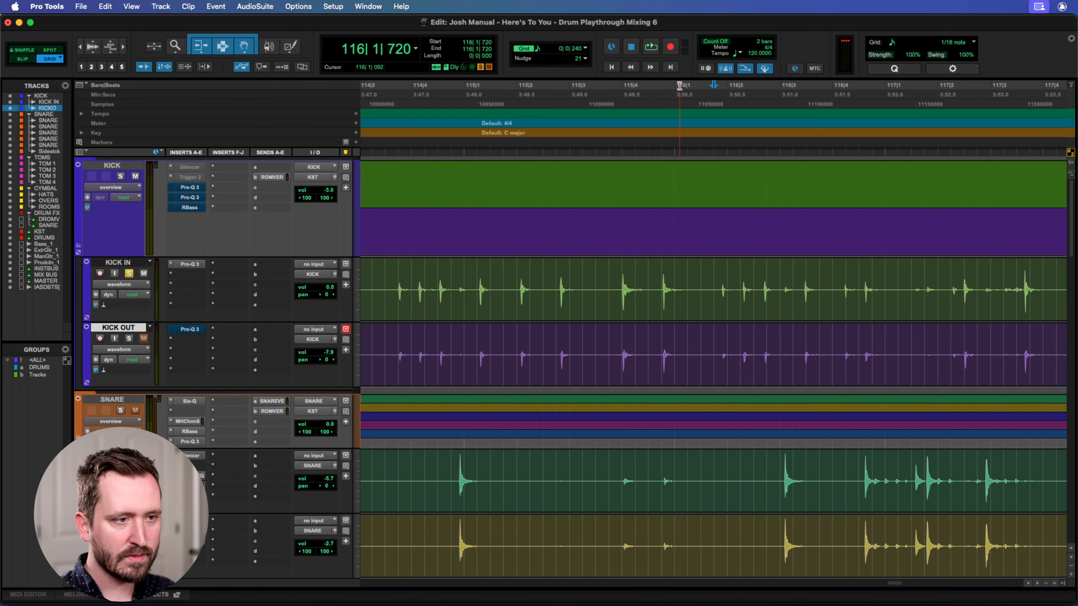
scroll(688, 254, "left", 10)
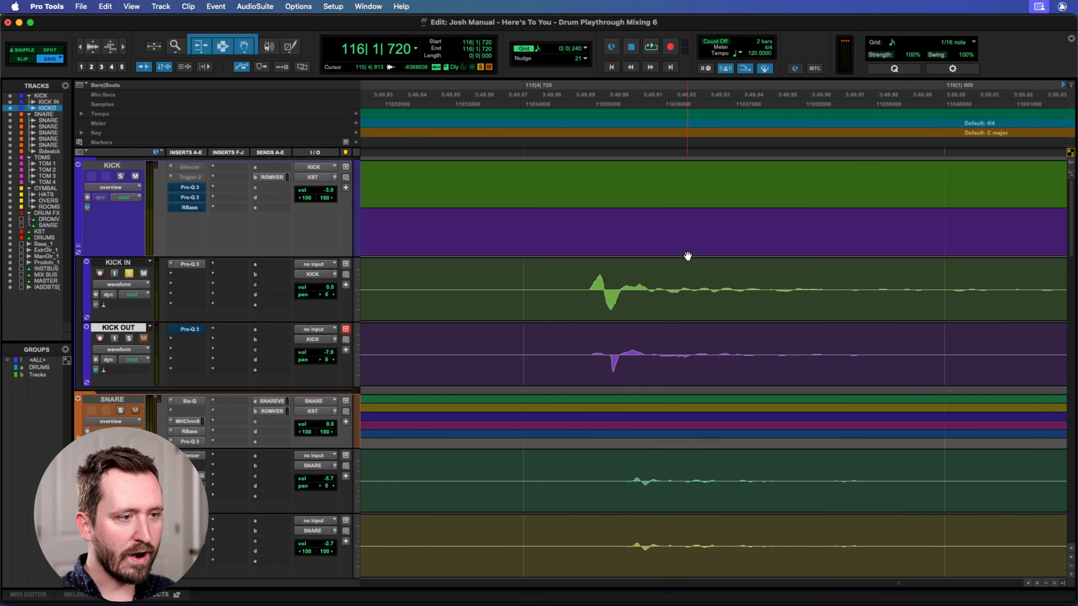
scroll(688, 256, "left", 2)
key("t")
key("t")
key("t")
key("t")
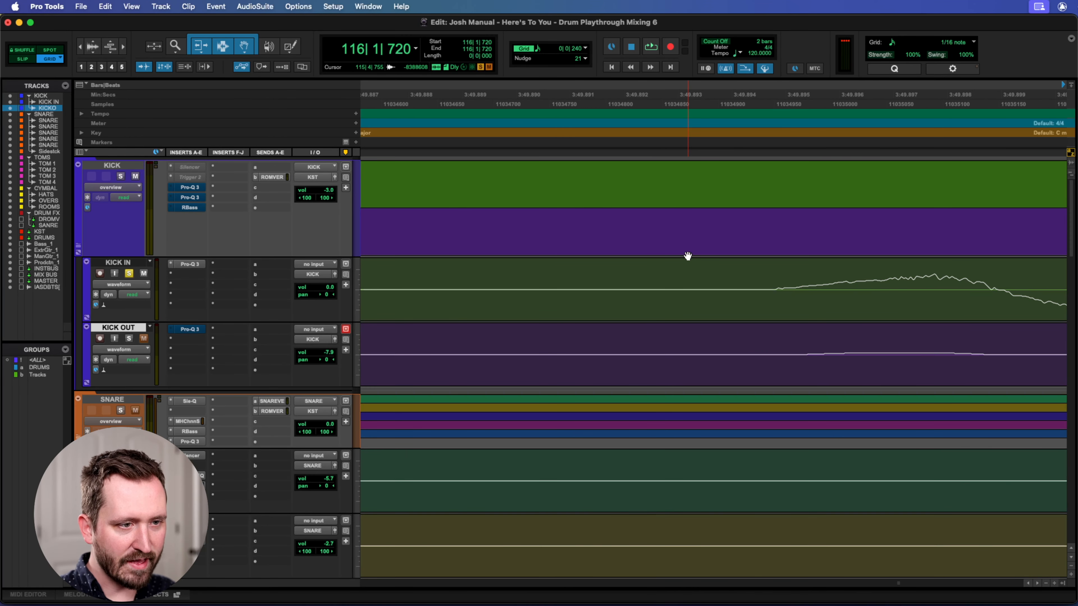
scroll(782, 270, "right", 3)
key("r")
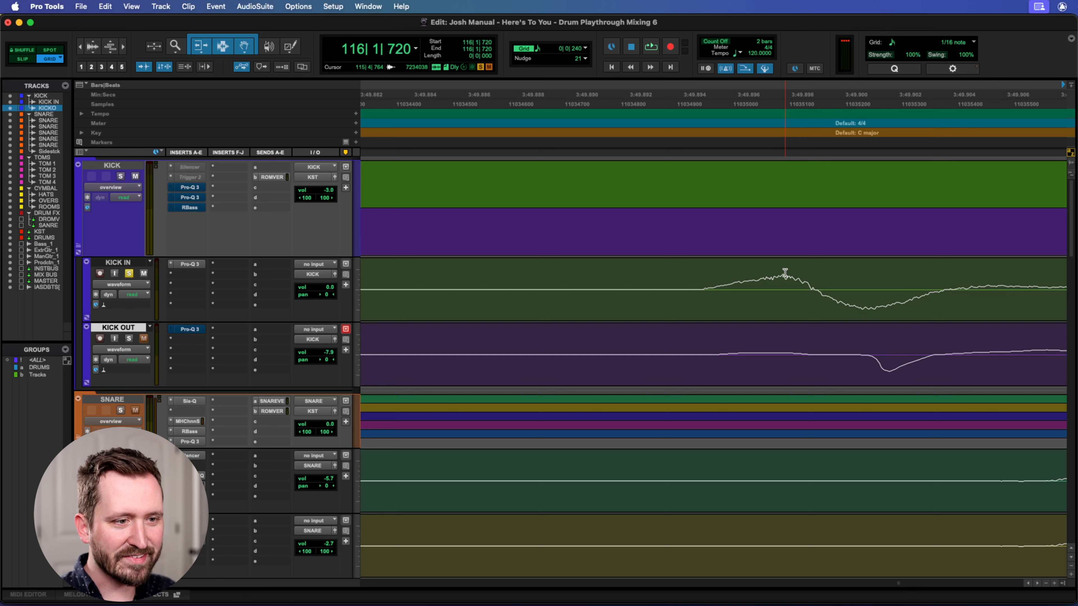
key("r")
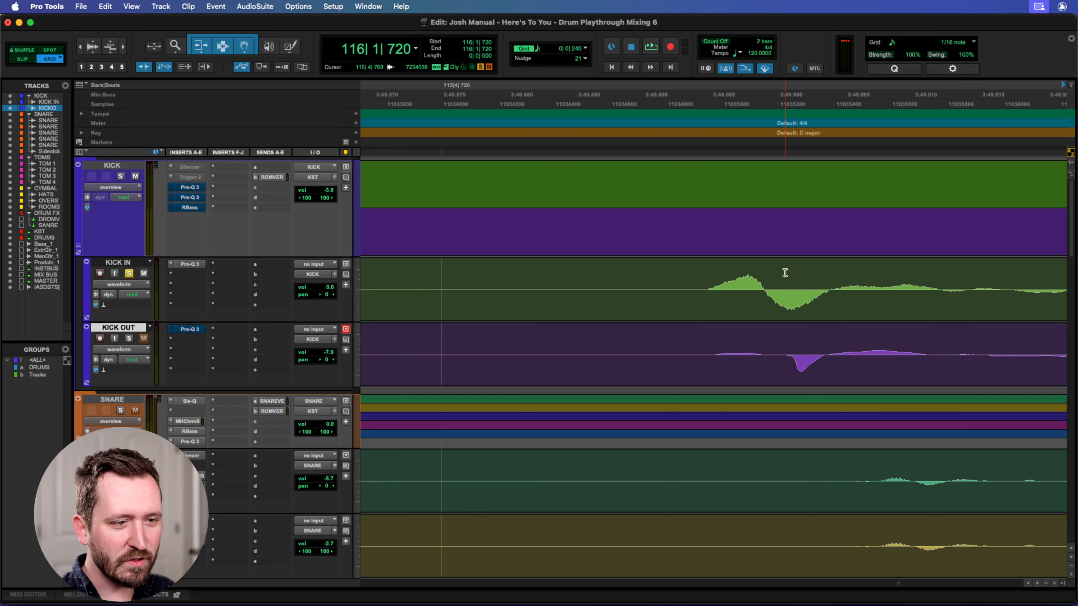
Enlarge the audio waveform height to inspect the kick hit's polarity on both mics, and reduce it again.
left_click(99, 46)
left_click(99, 45)
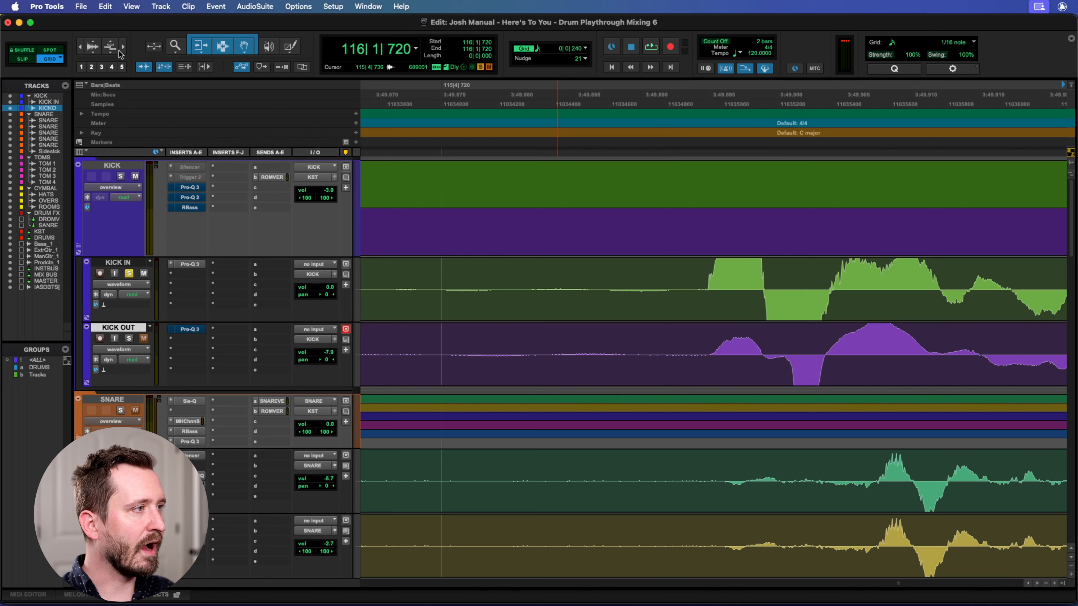
left_click(91, 46)
left_click(91, 47)
left_click(91, 47)
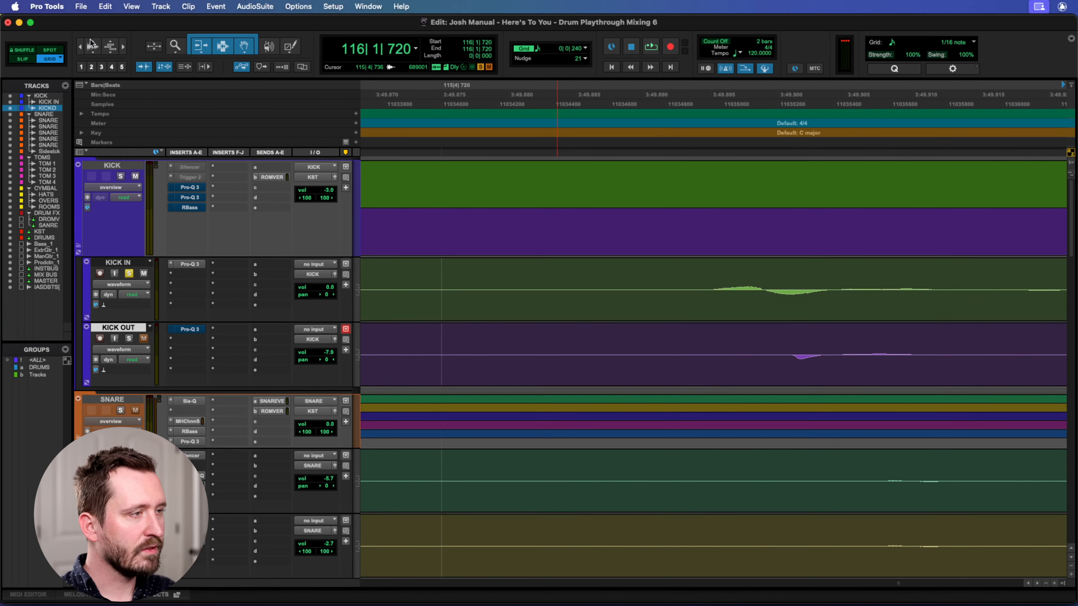
Reopen the KICK IN Pro-Q 3 from the Mix window, and bypass and re-enable it to compare the sound.
key("super+equal")
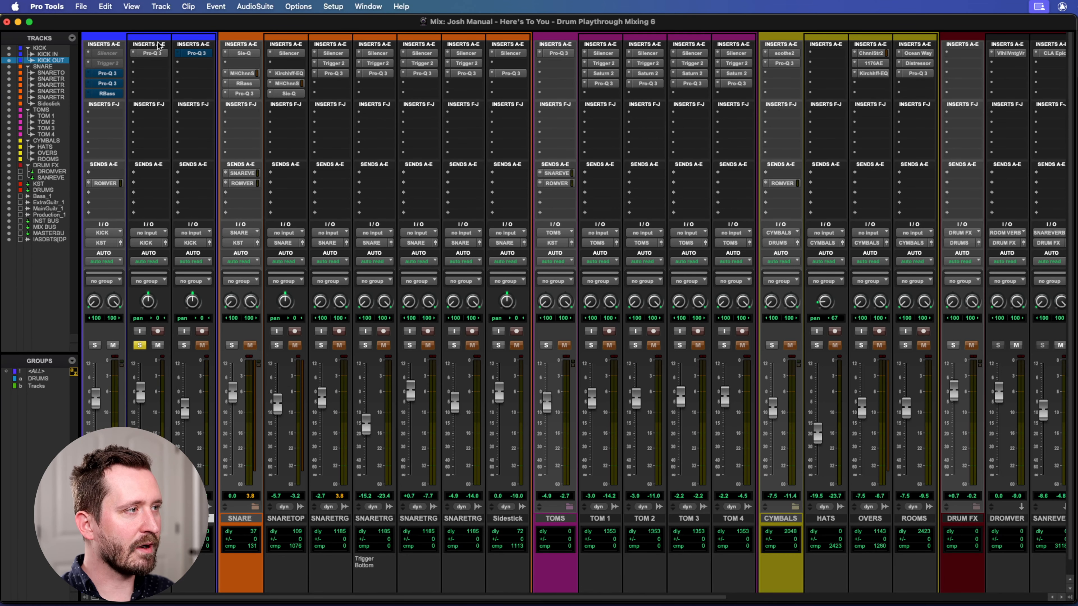
left_click(152, 53)
left_click_drag(629, 14, 687, 14)
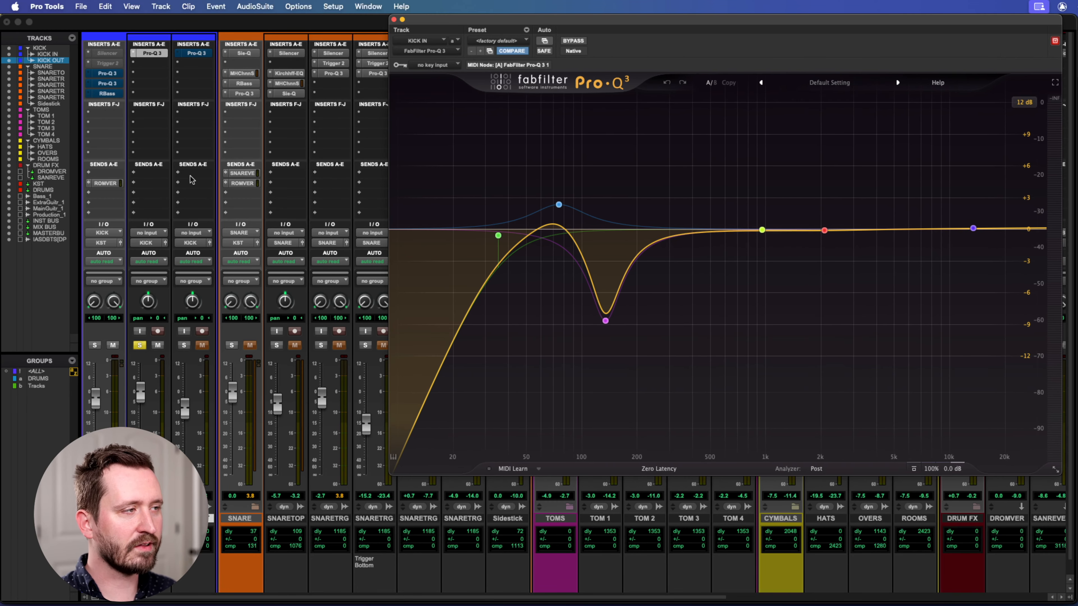
left_click(571, 41)
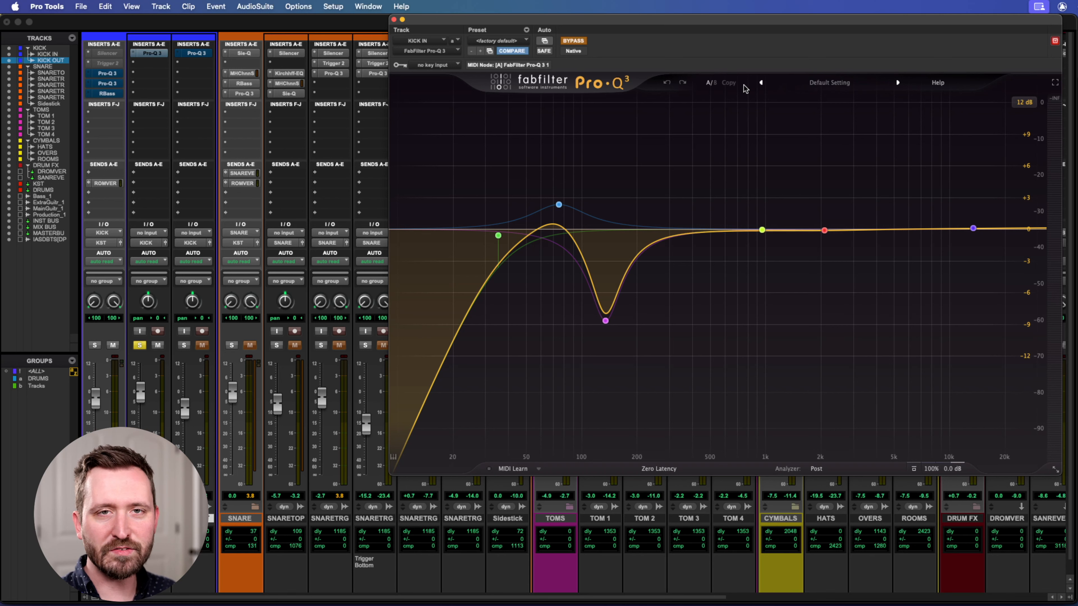
left_click_drag(659, 17, 675, 19)
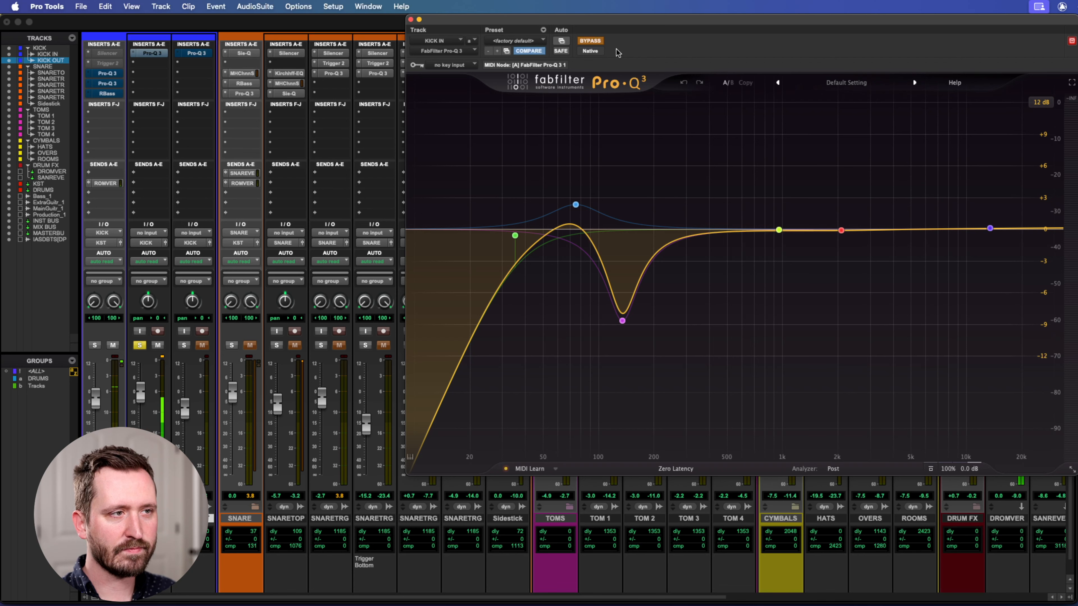
left_click(589, 41)
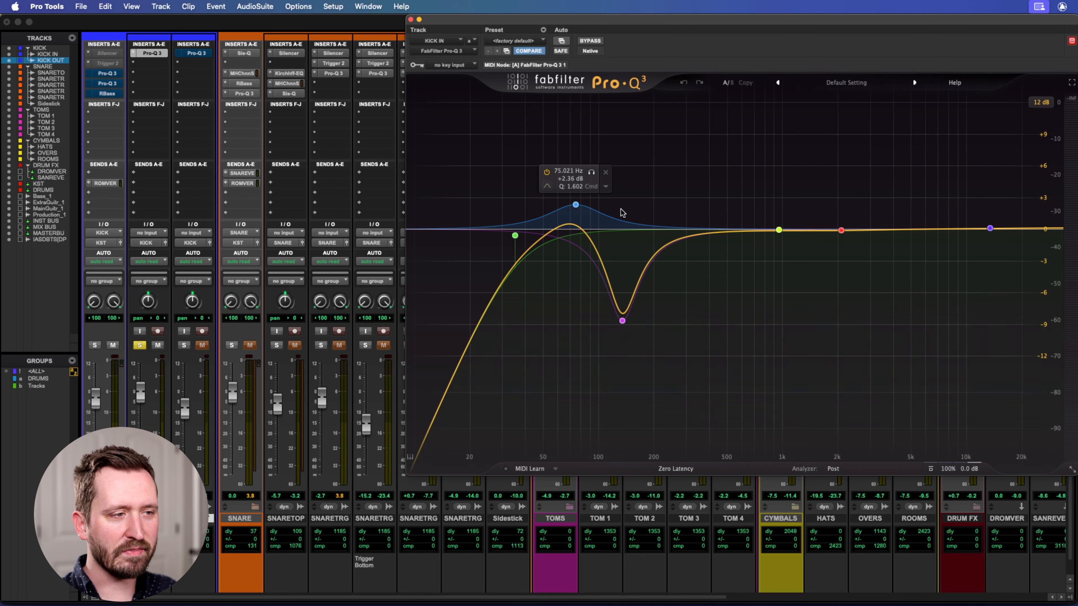
Lower the low-cut band's frequency slightly in the KICK IN Pro-Q 3.
left_click_drag(514, 238, 512, 236)
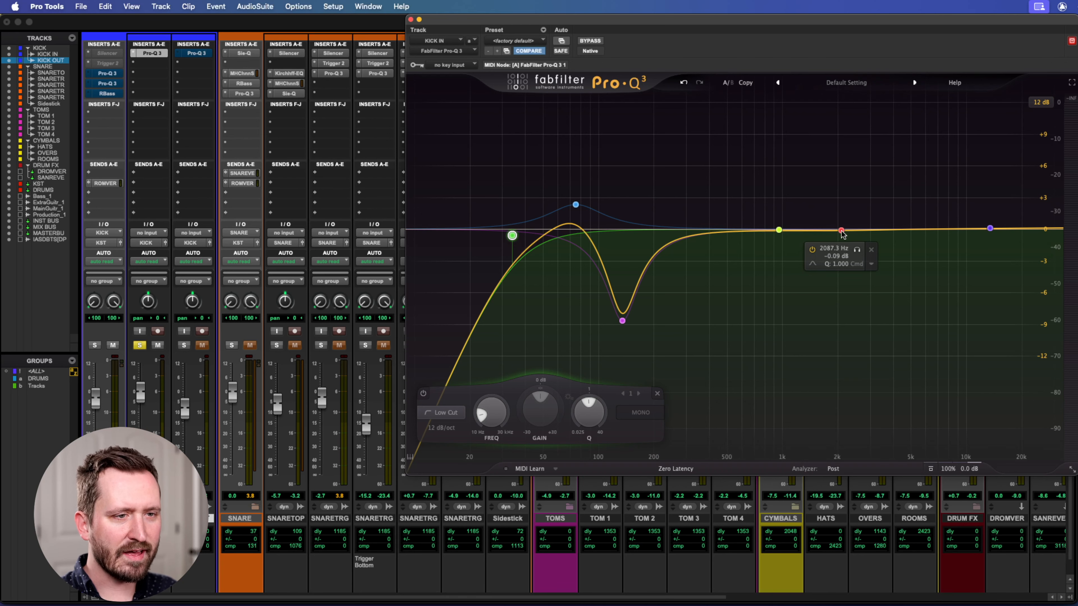
Delete the nearly flat bell bands at 2087.3 Hz and 956.63 Hz from the KICK IN EQ.
left_click(778, 229)
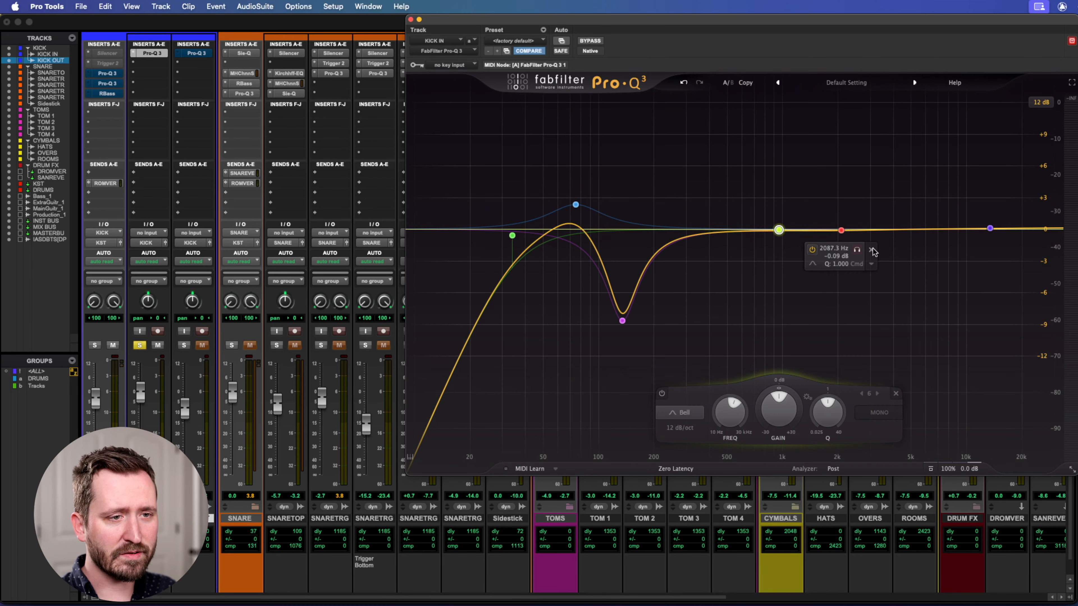
left_click(872, 251)
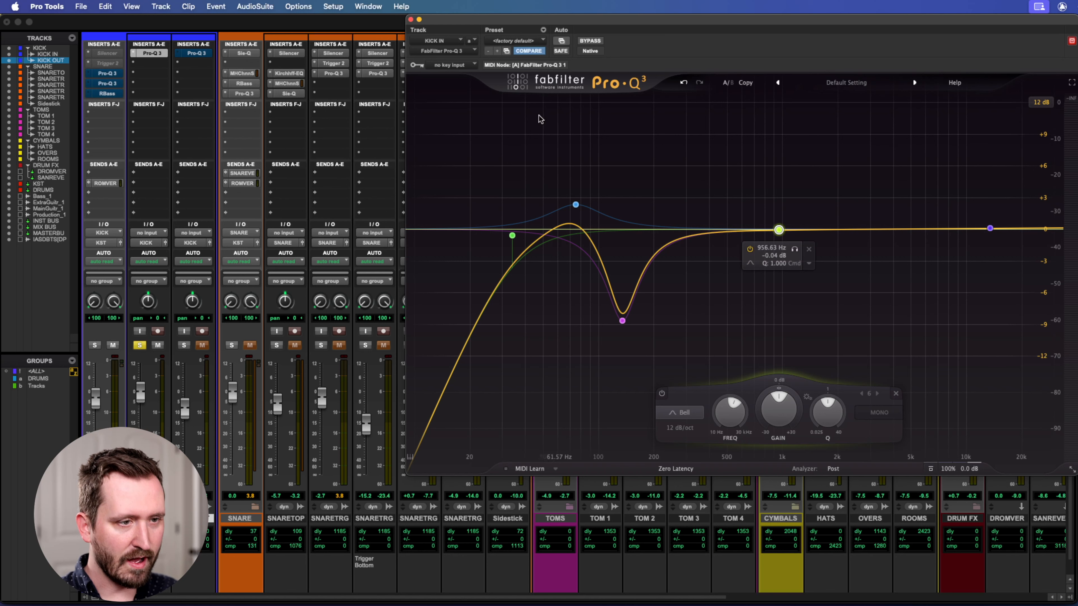
left_click_drag(746, 149, 936, 271)
left_click(897, 396)
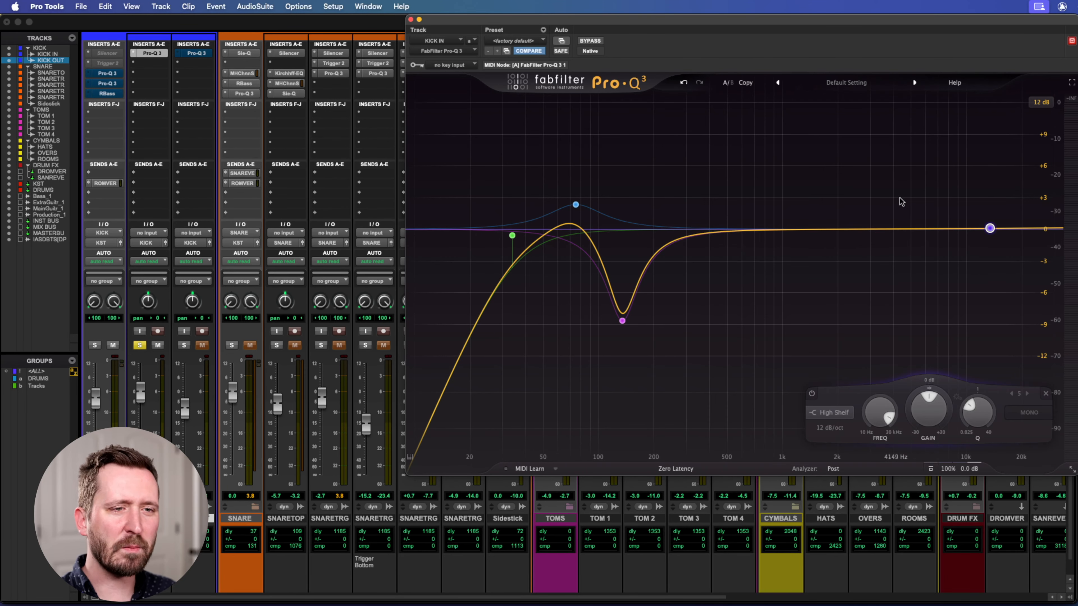
Undo the removal of the two bell bands and select the low-cut band.
mouse_move(990, 228)
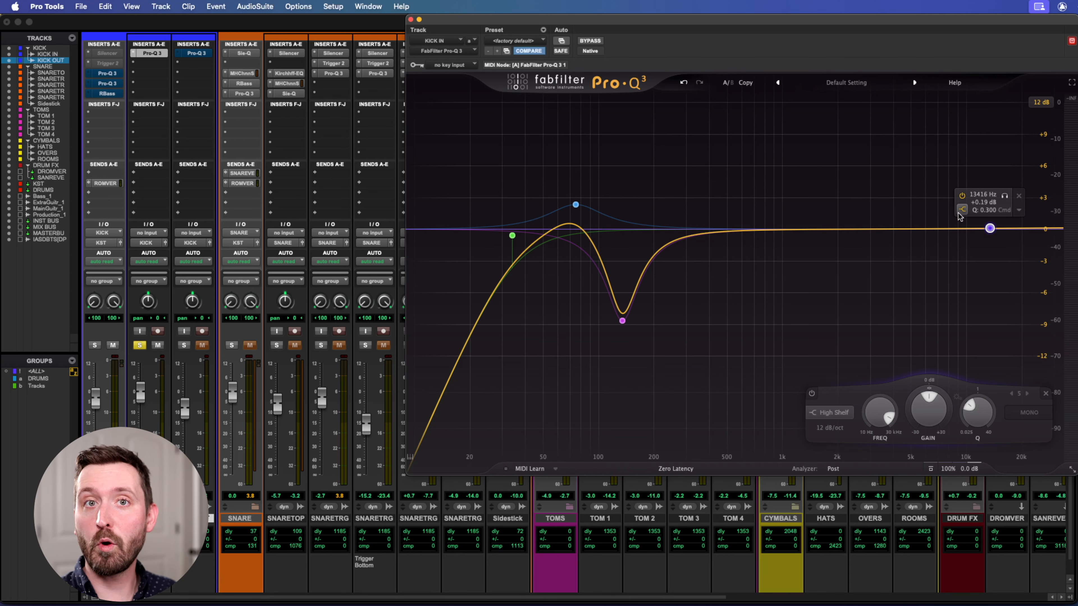
mouse_move(576, 204)
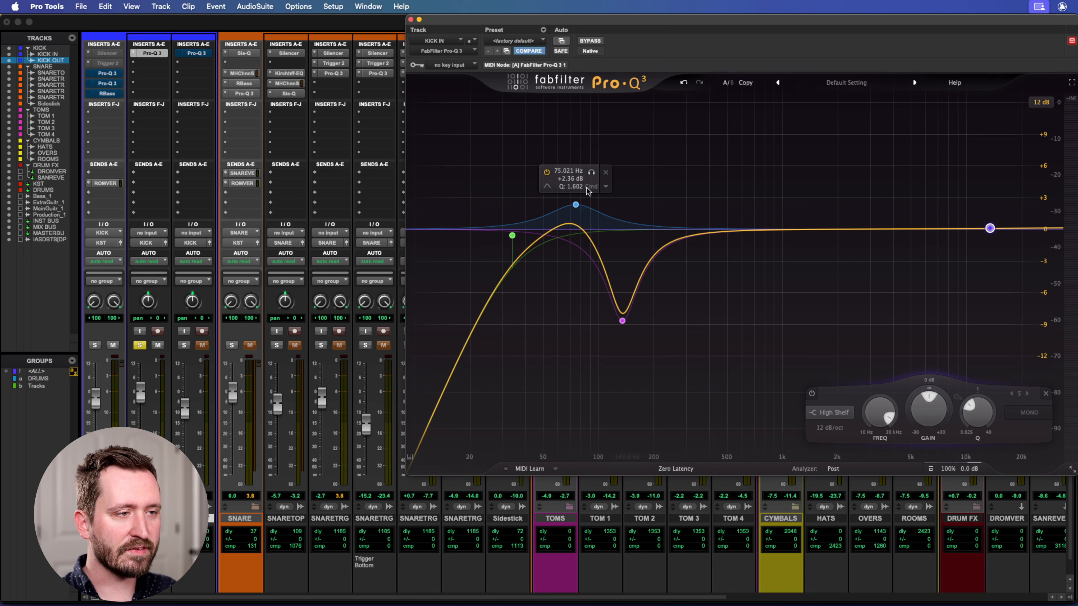
left_click(683, 82)
left_click(511, 234)
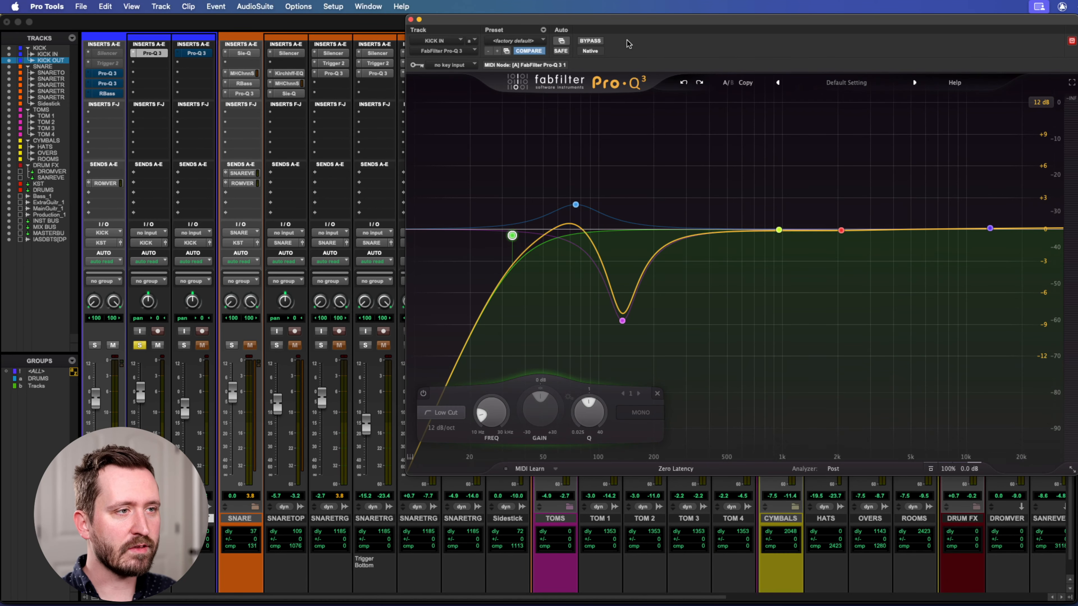
Play the kick and solo the 134.65 Hz cut band to hear the frequencies it affects, ending with the band unsoloed.
key("space")
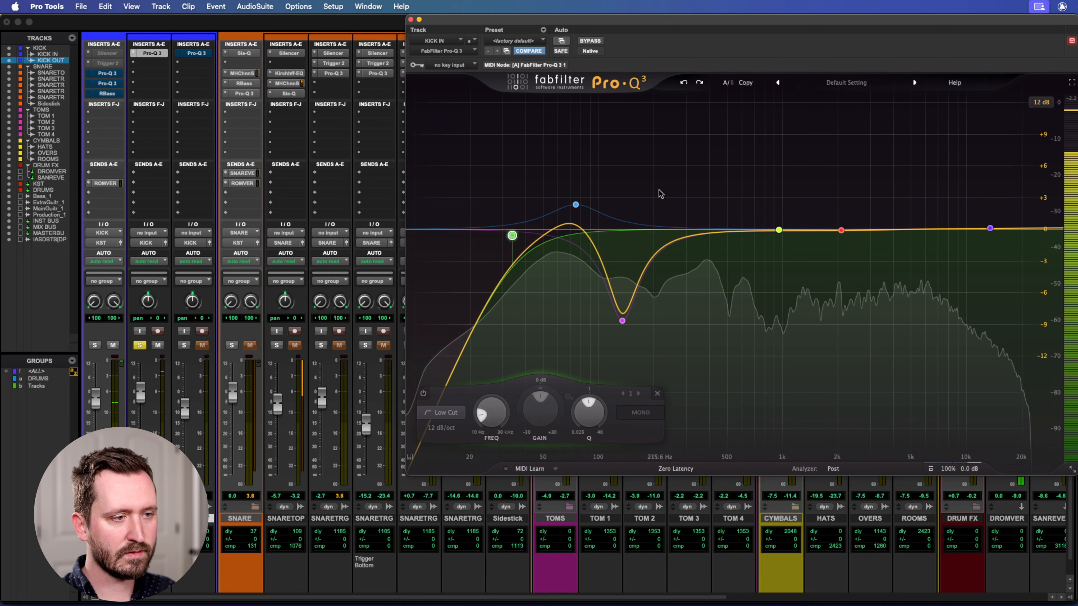
mouse_move(623, 322)
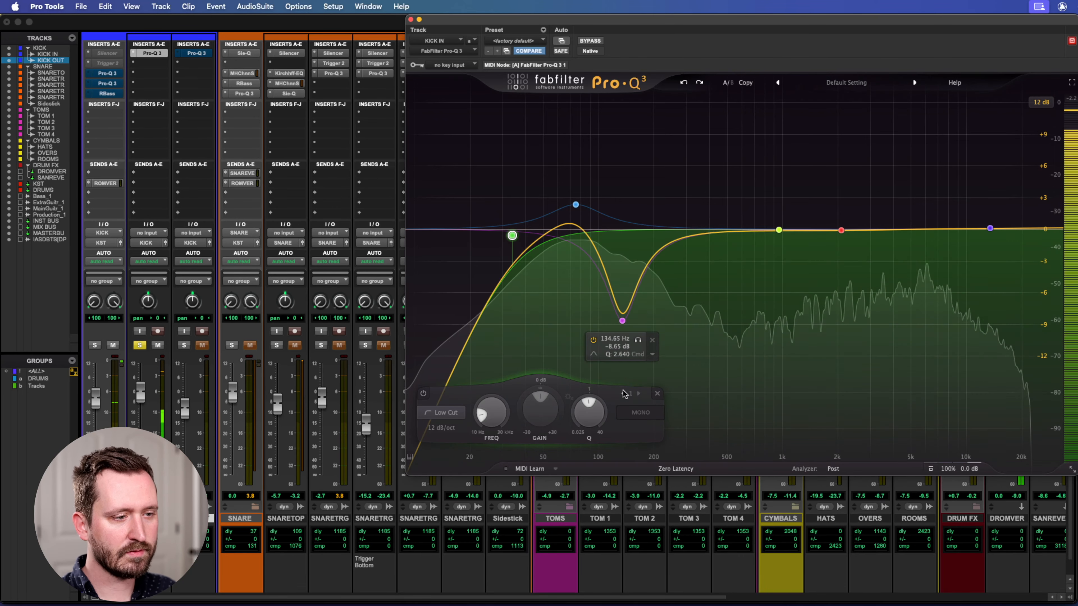
left_click(638, 342)
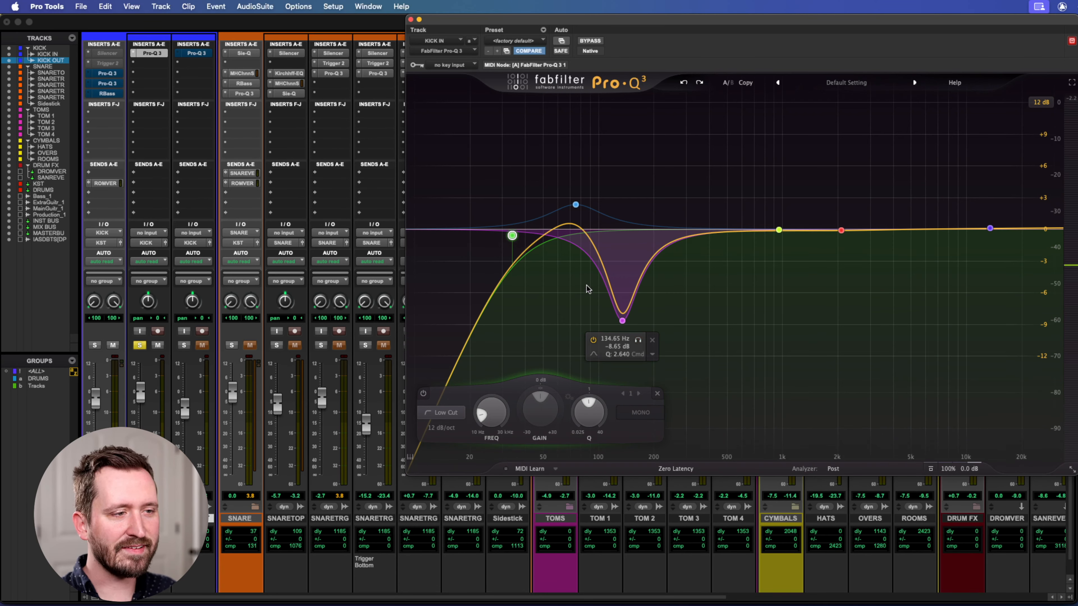
mouse_move(565, 206)
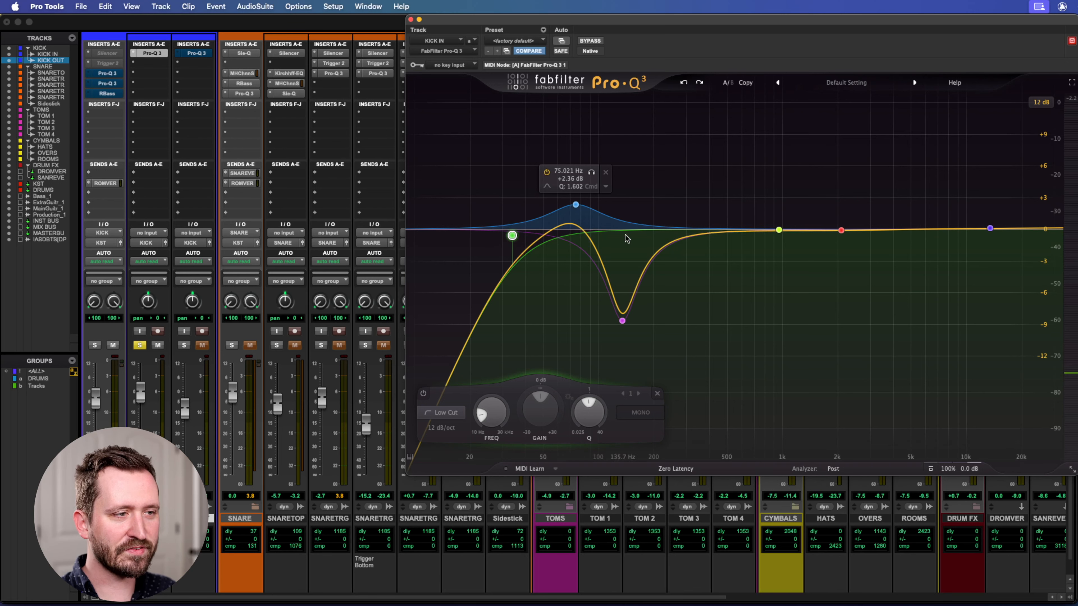
mouse_move(627, 340)
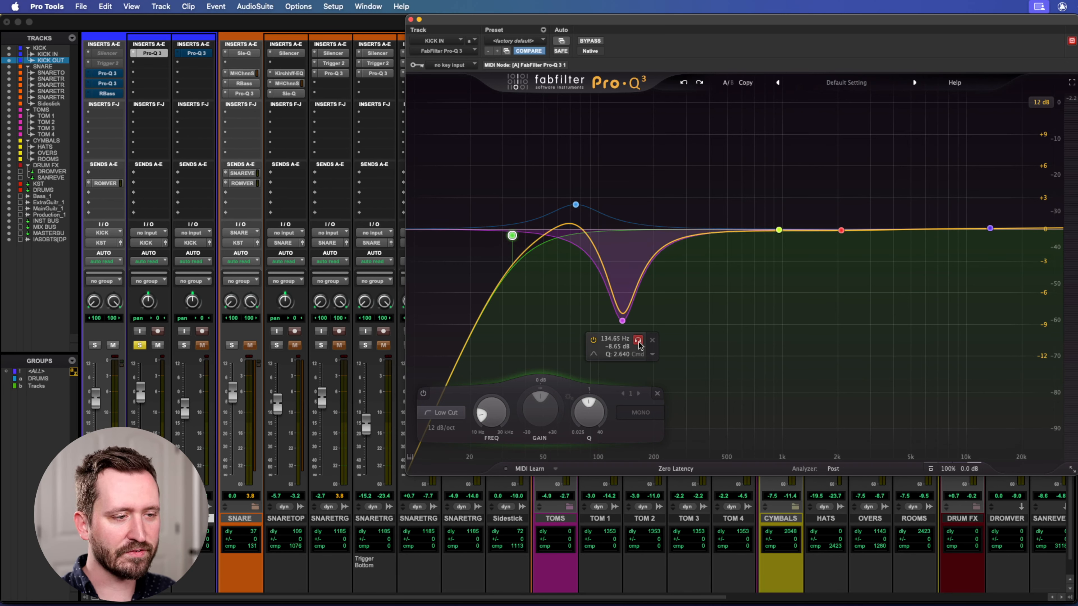
left_click(638, 341)
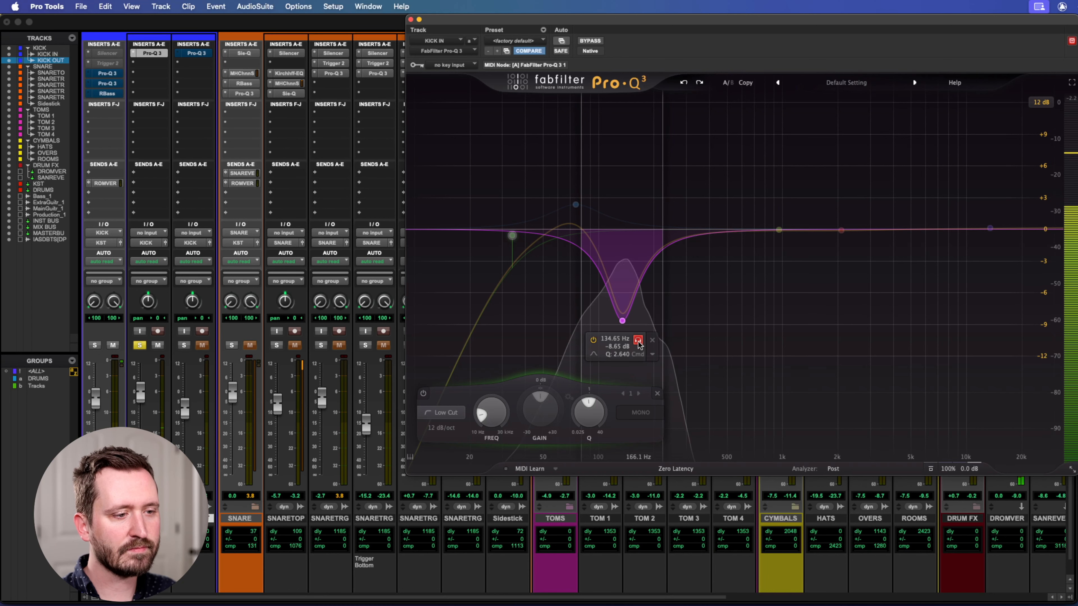
left_click(638, 341)
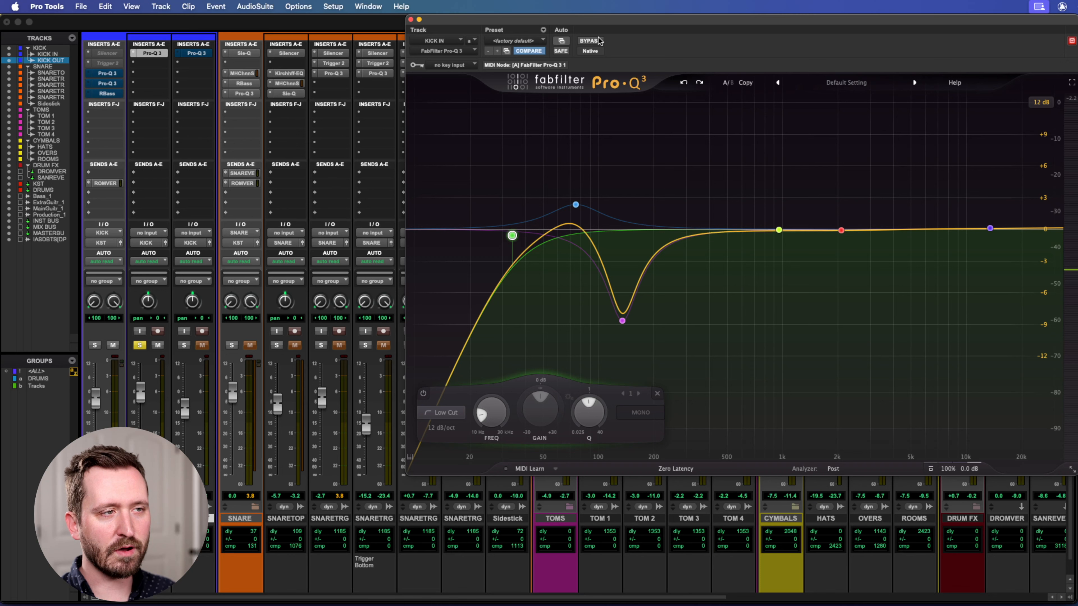
Play the kick with the KICK IN EQ bypassed and re-enabled for comparison, and shift the EQ window aside.
key("space")
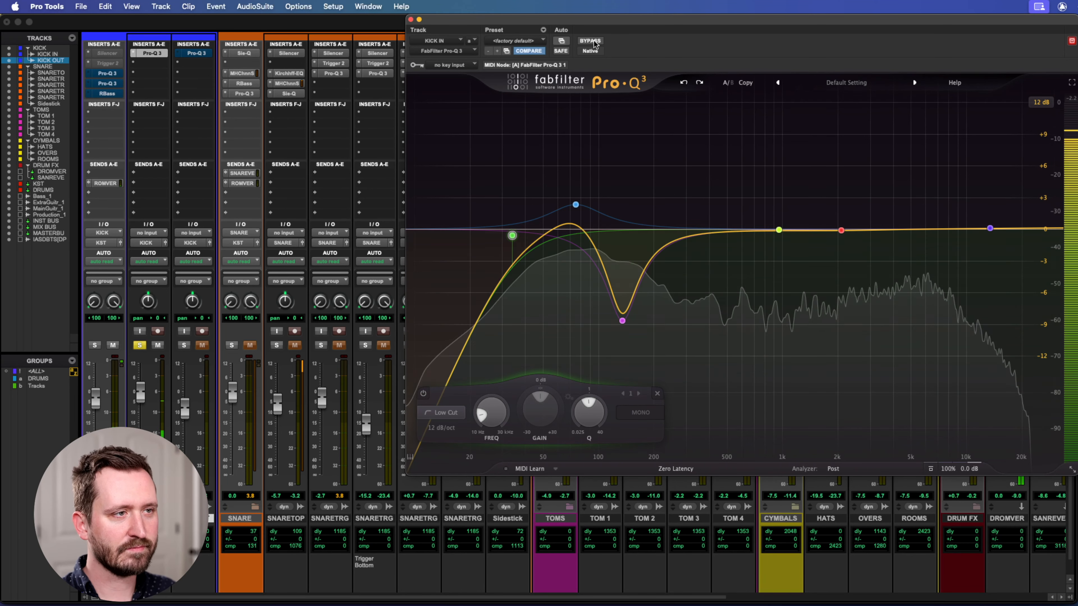
left_click(595, 44)
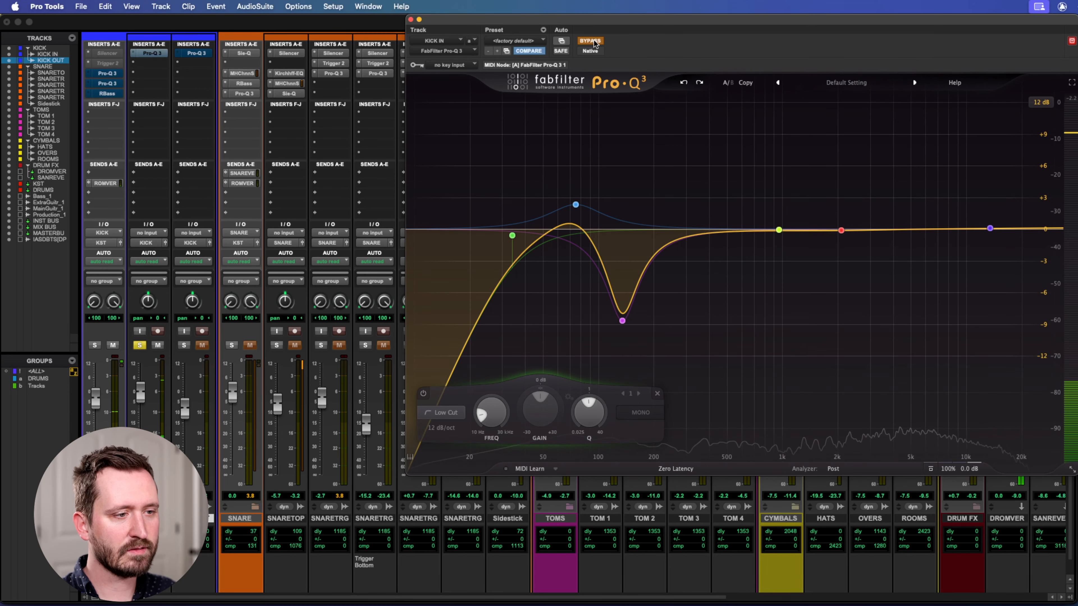
left_click(595, 43)
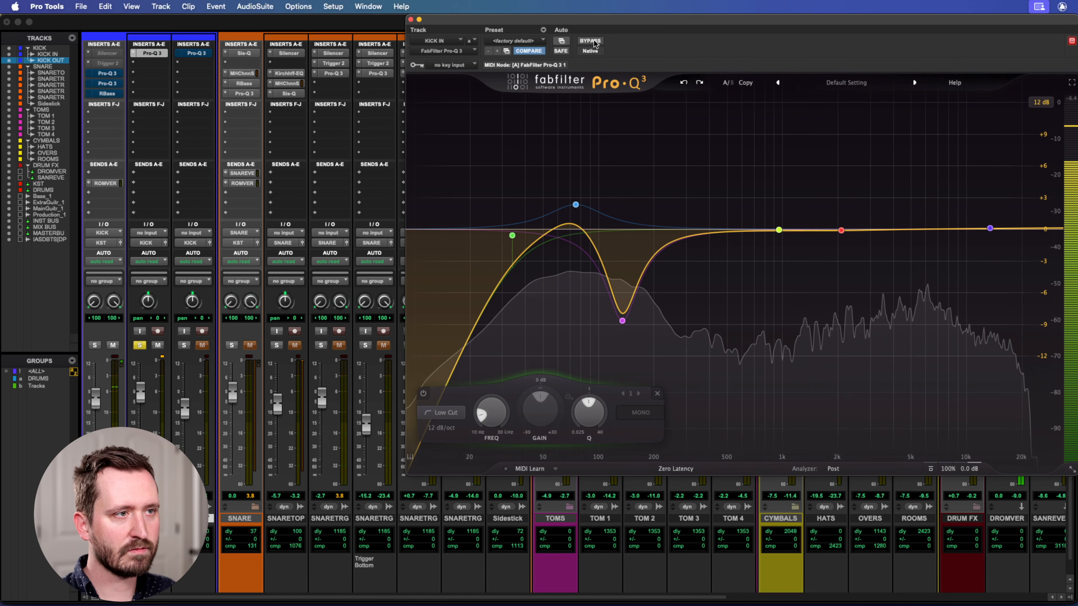
key("space")
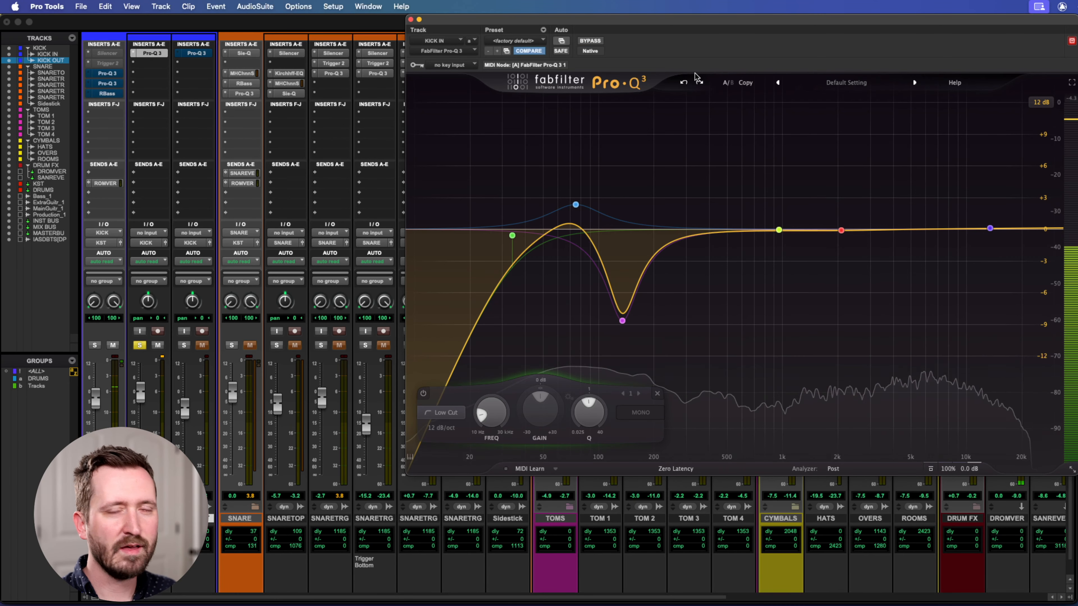
mouse_move(627, 318)
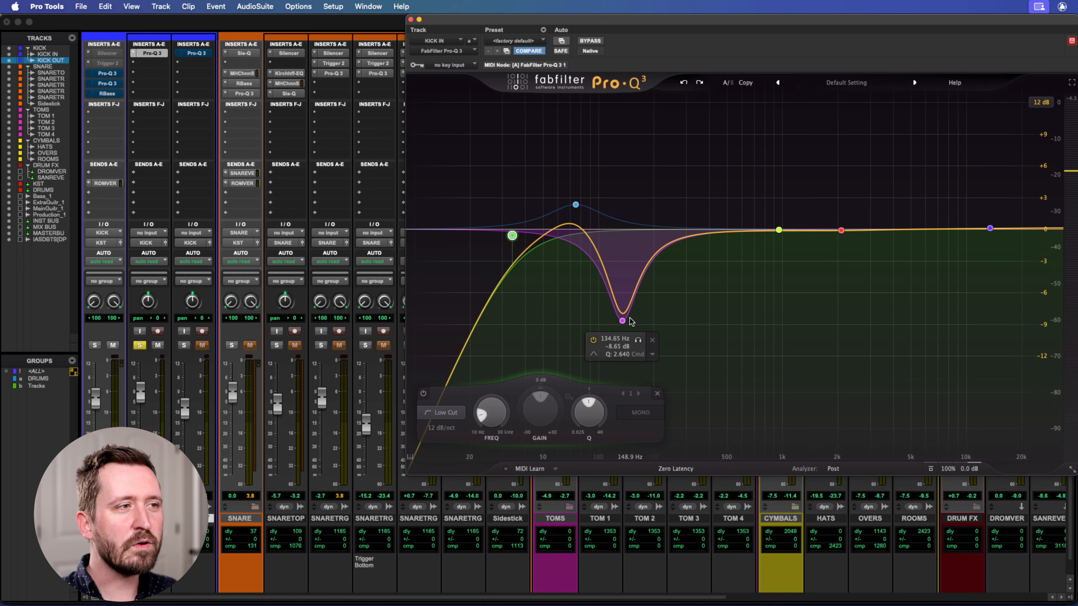
left_click_drag(440, 21, 468, 21)
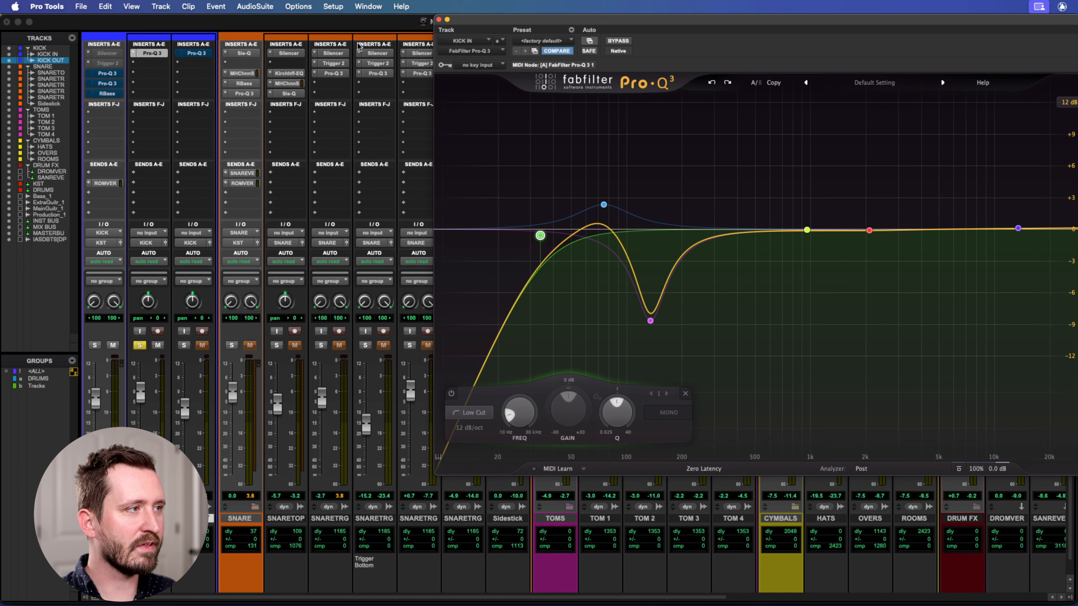
Open the Pro-Q 3 on KICK OUT and solo KICK OUT alone in place of KICK IN.
left_click(192, 54)
left_click(183, 346)
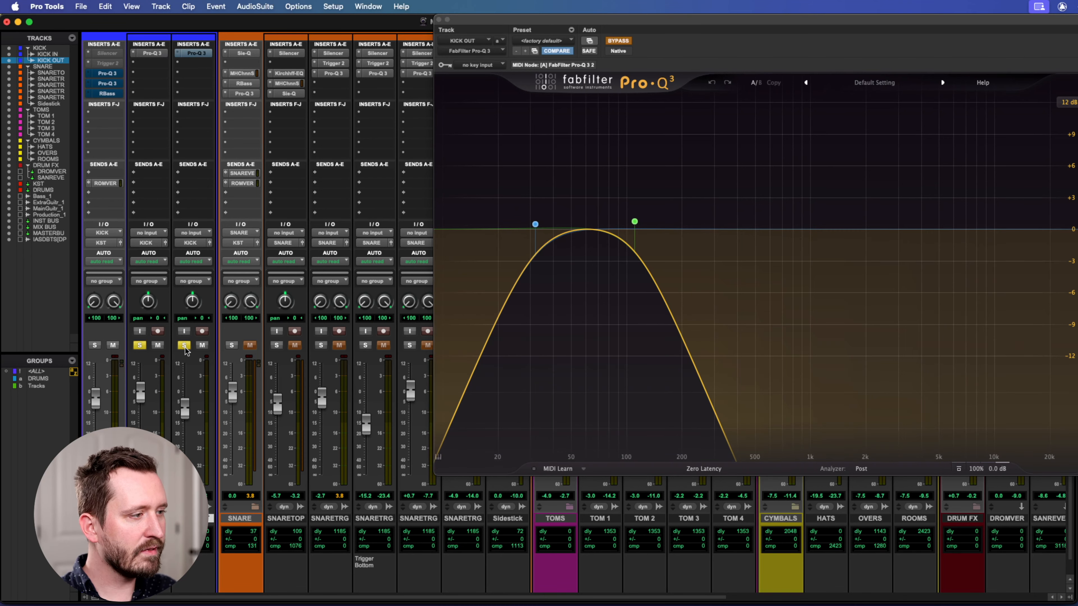
left_click(138, 345)
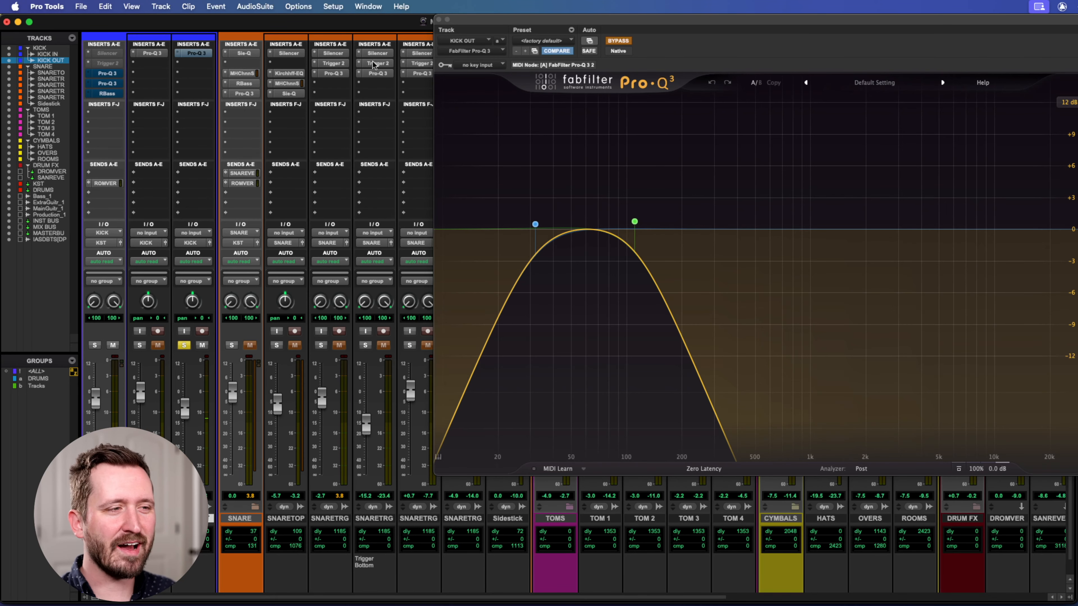
left_click_drag(550, 29, 511, 13)
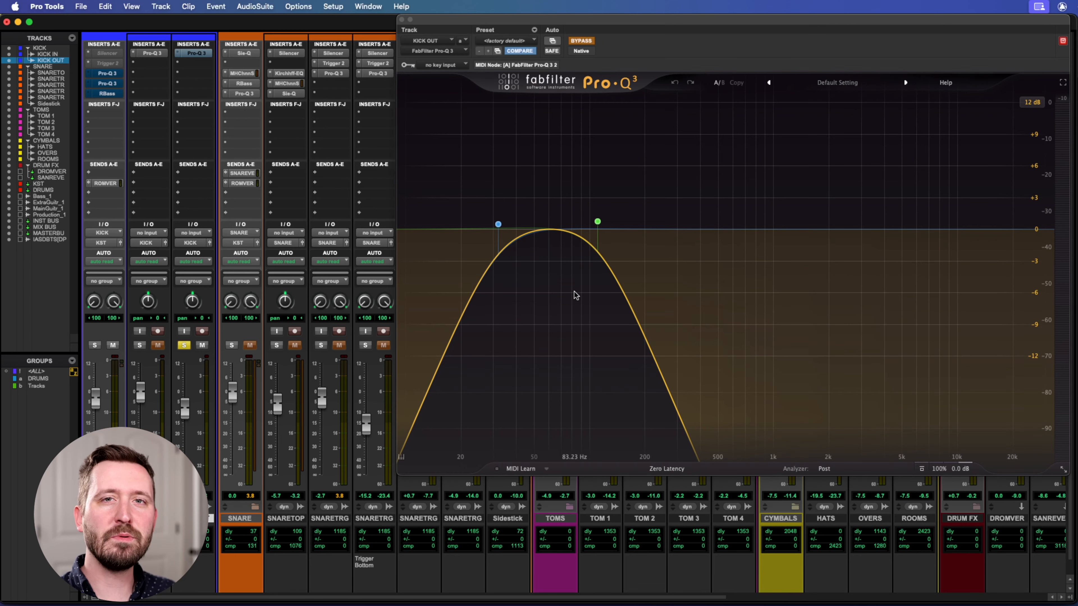
Take the KICK OUT Pro-Q 3 out of bypass and play the kick through its low-cut and high-cut bands.
left_click(581, 40)
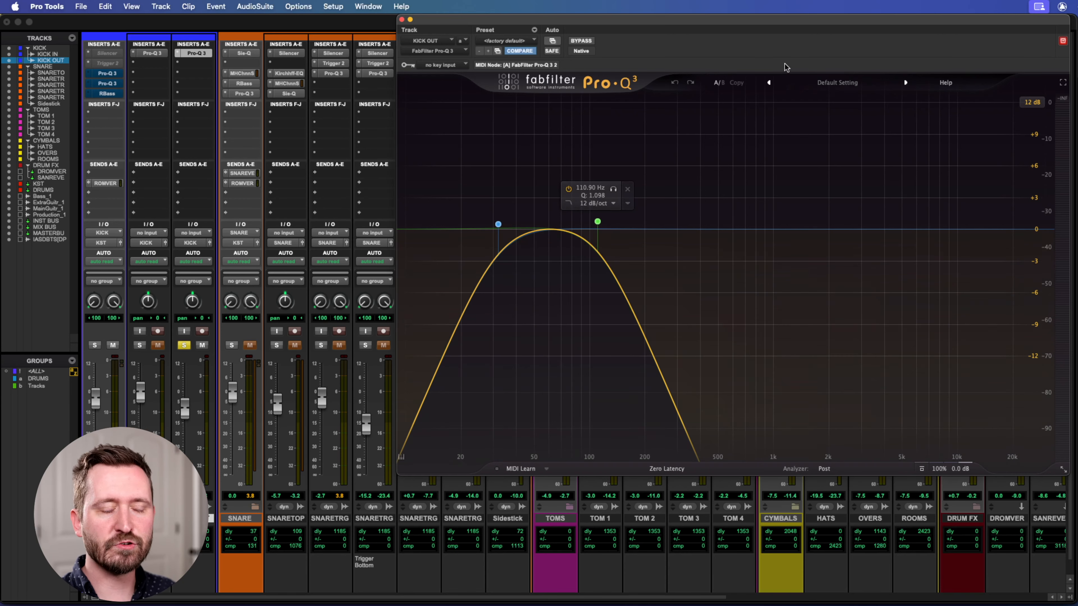
left_click_drag(626, 26, 638, 25)
key("space")
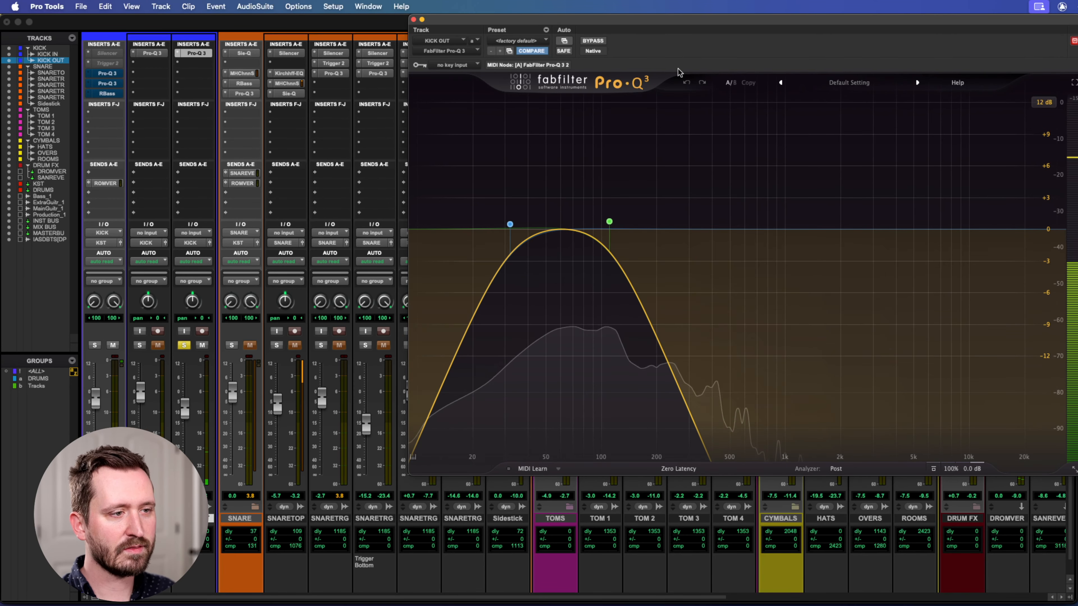
key("space")
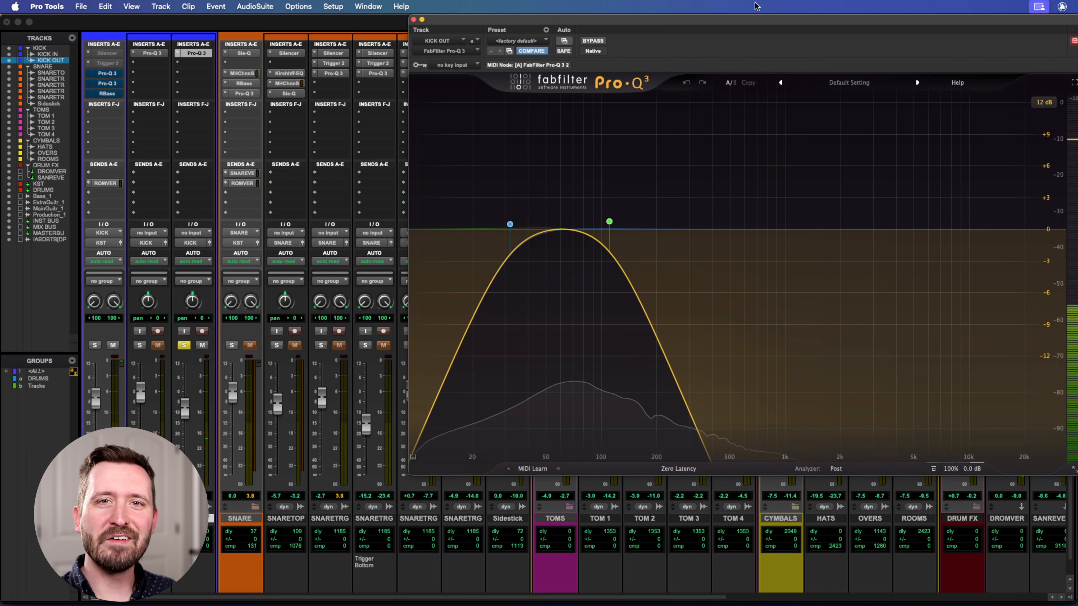
left_click_drag(517, 20, 507, 11)
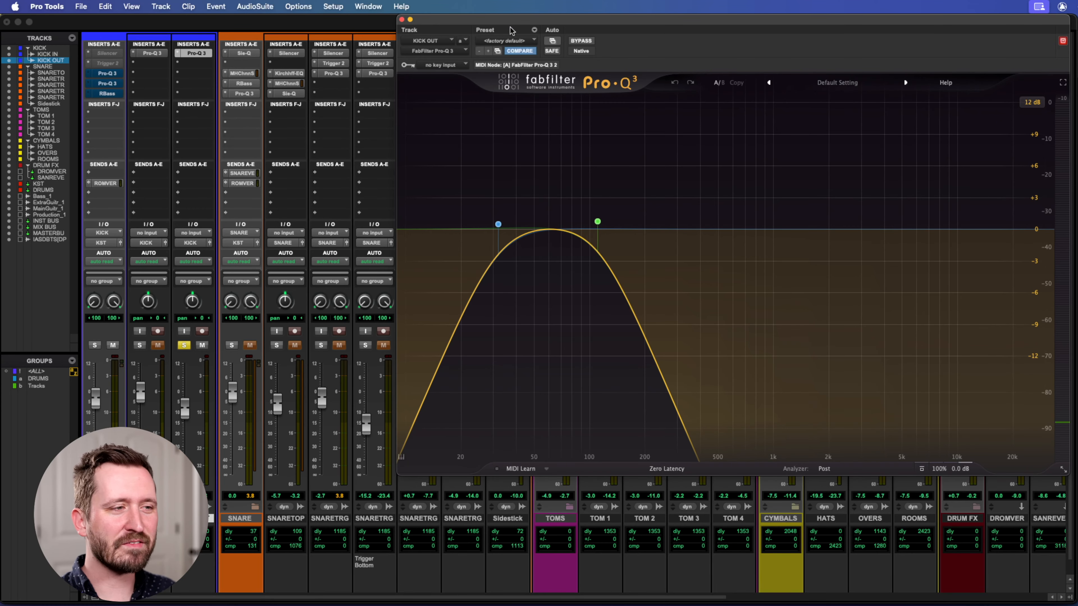
mouse_move(568, 217)
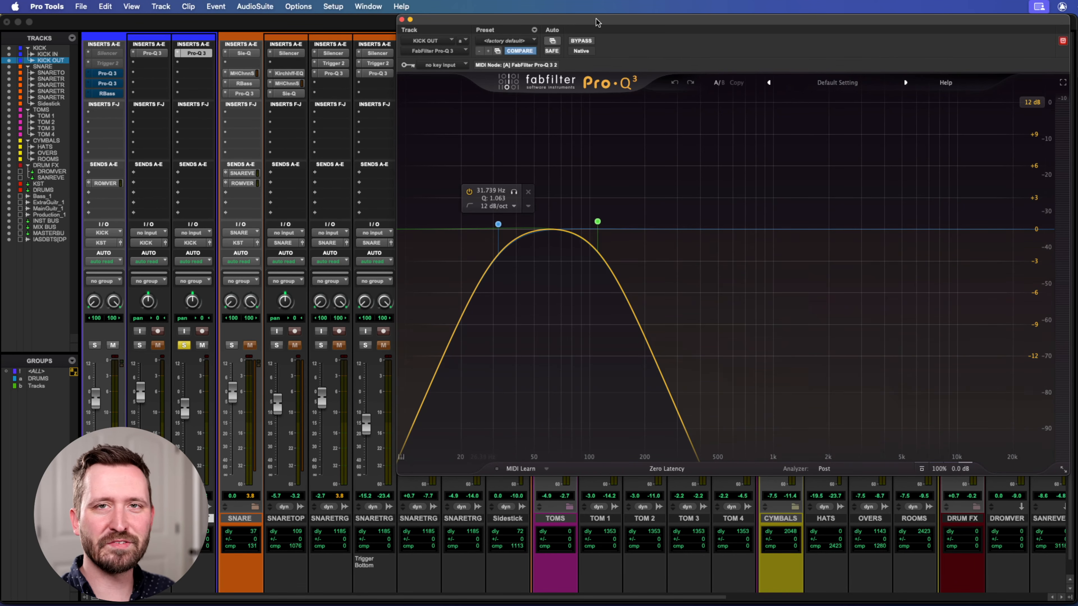
Solo KICK IN together with KICK OUT, and make the Silencer insert on the KICK track active and open it.
left_click(402, 20)
left_click(140, 345)
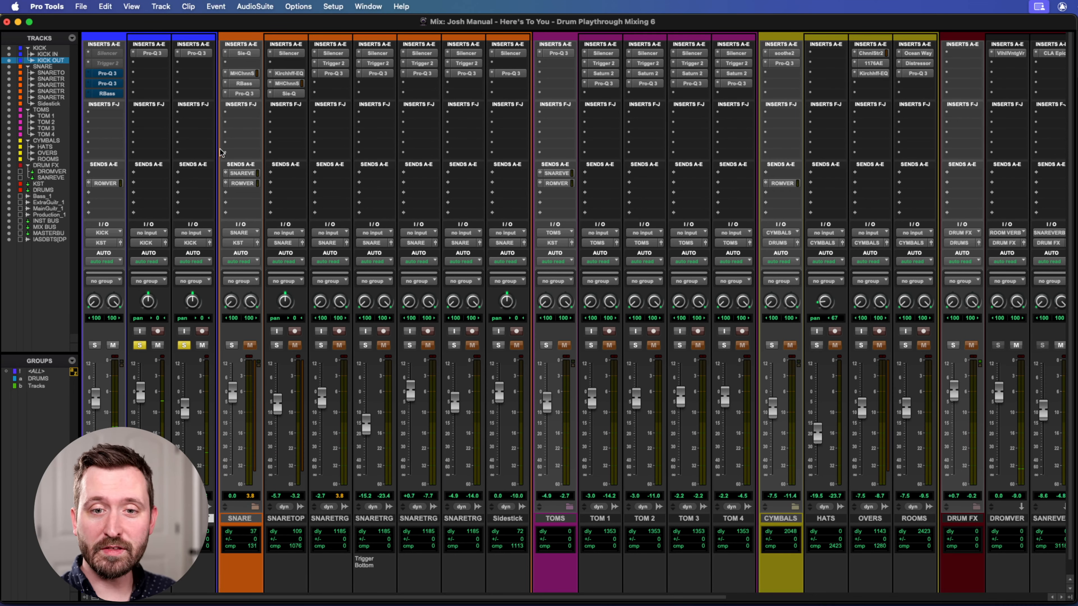
right_click(124, 63)
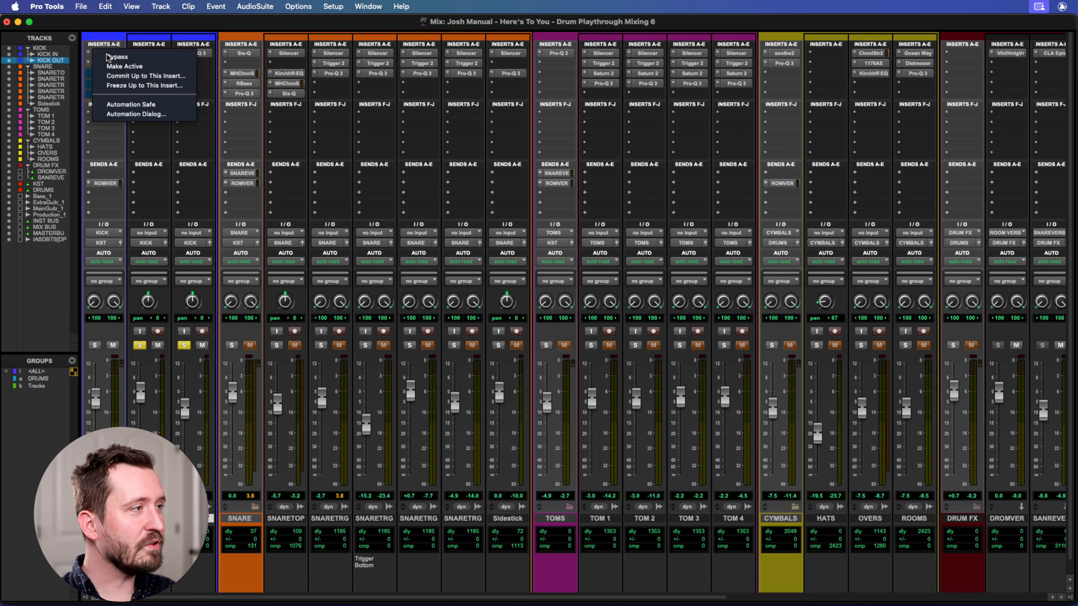
left_click(123, 66)
left_click(107, 53)
left_click_drag(636, 19, 770, 6)
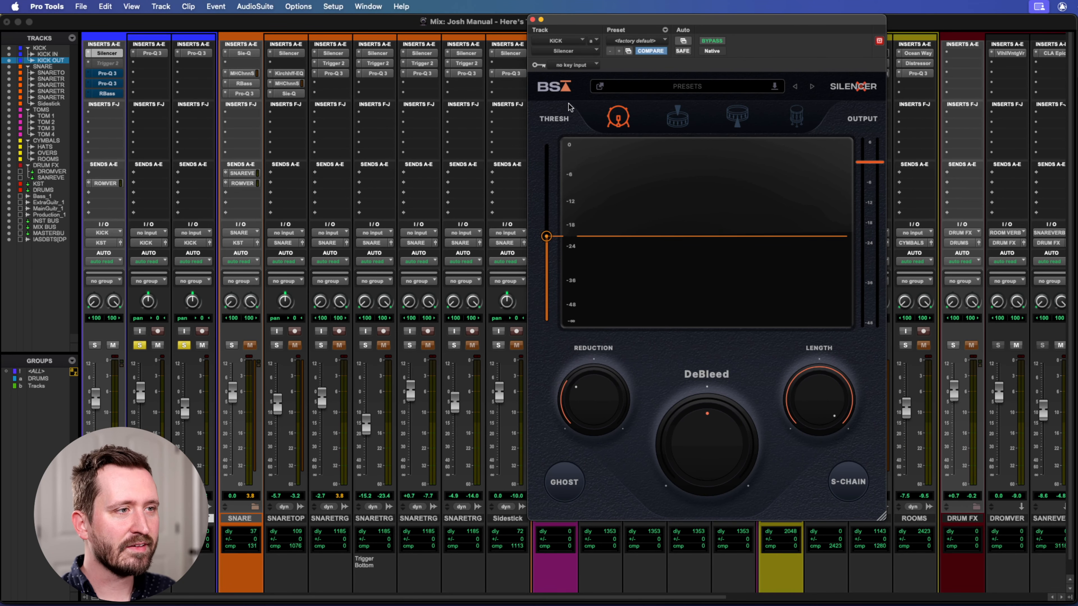
left_click_drag(703, 24, 608, 21)
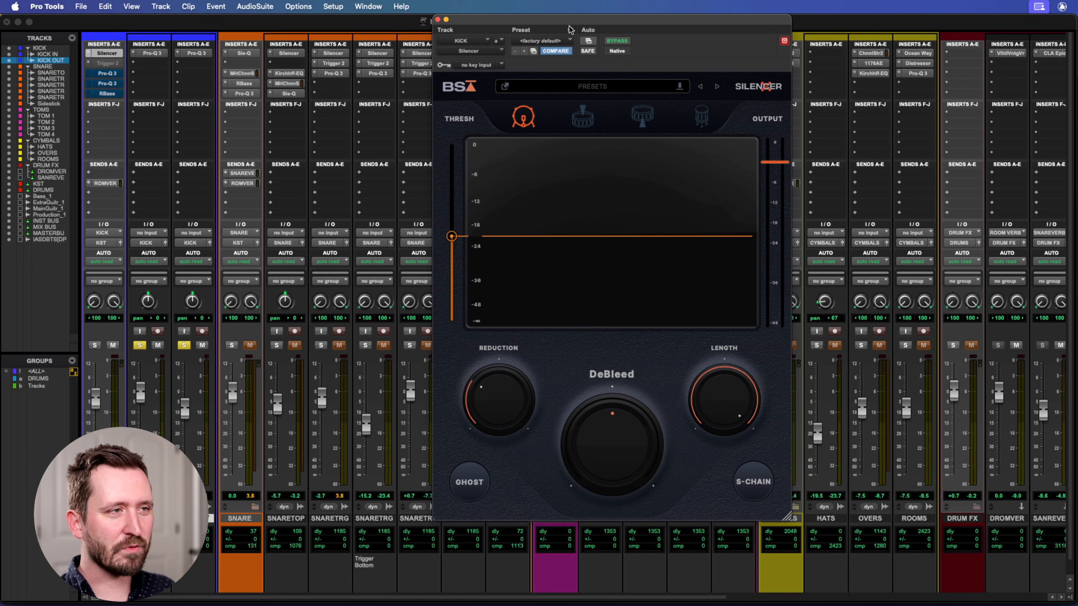
left_click_drag(496, 20, 505, 20)
Review Silencer's Reduction and Length controls, play the kick through it, and close its window.
mouse_move(505, 385)
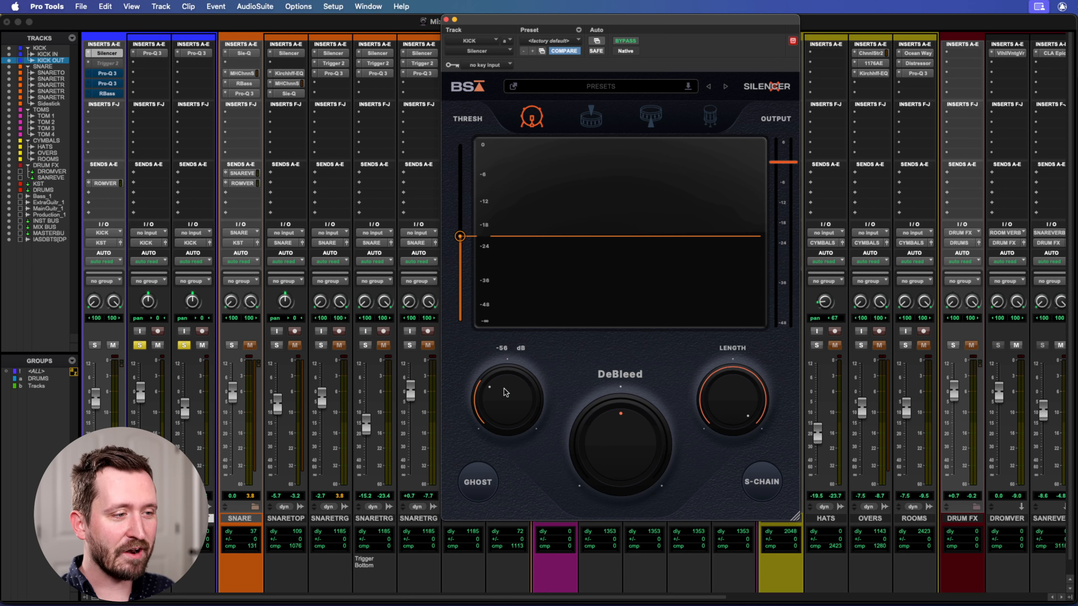
mouse_move(725, 403)
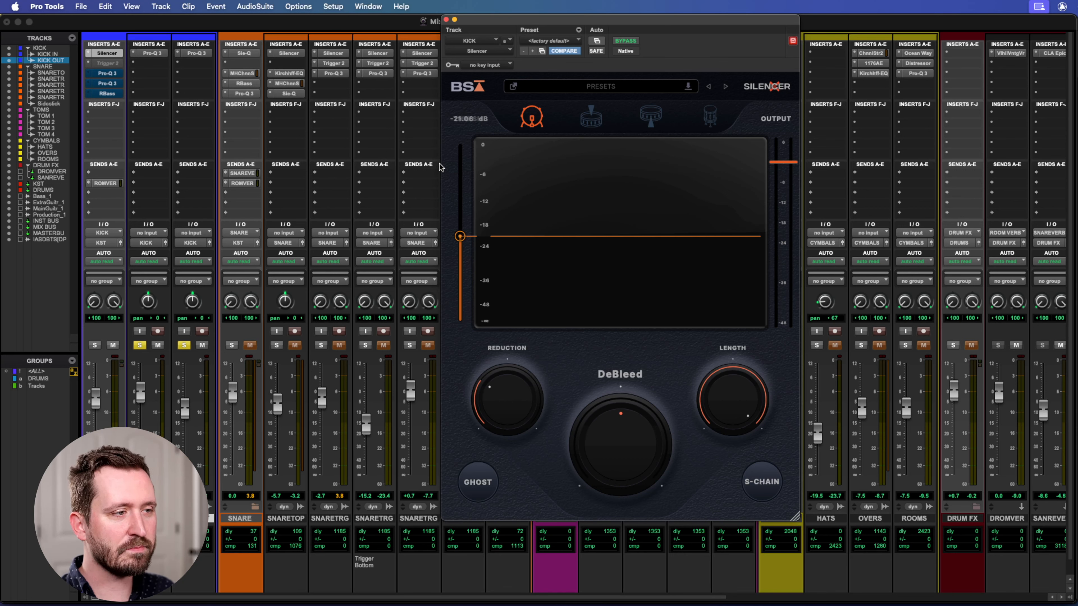
key("space")
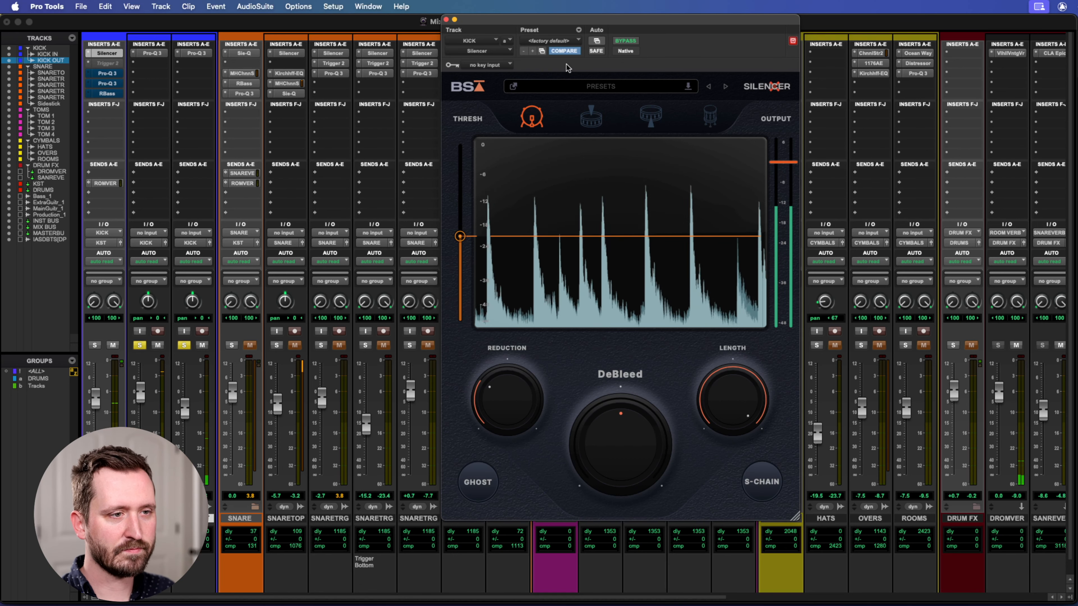
key("space")
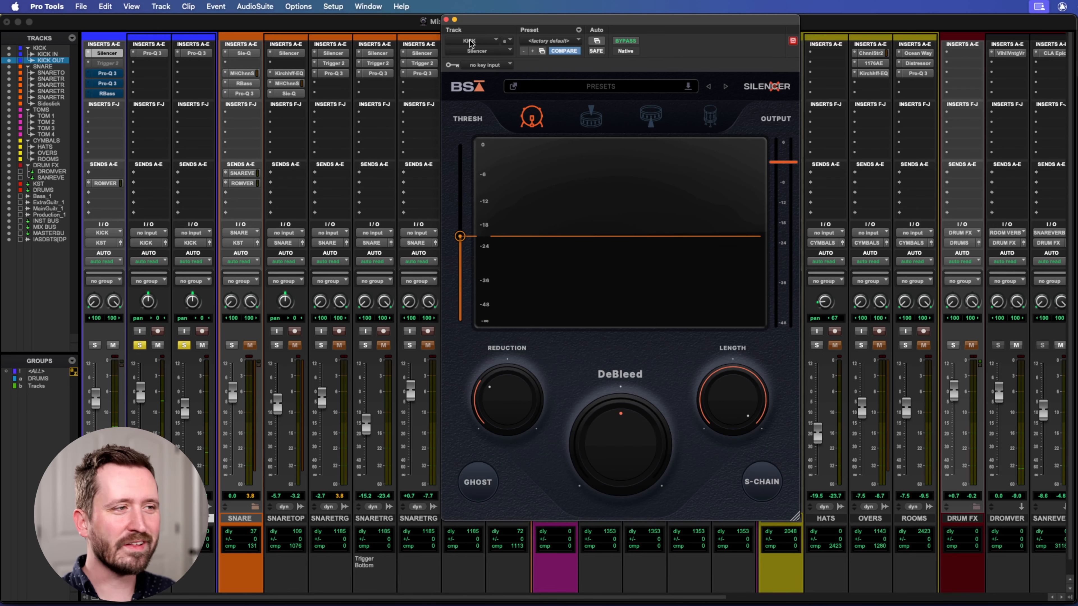
left_click(446, 19)
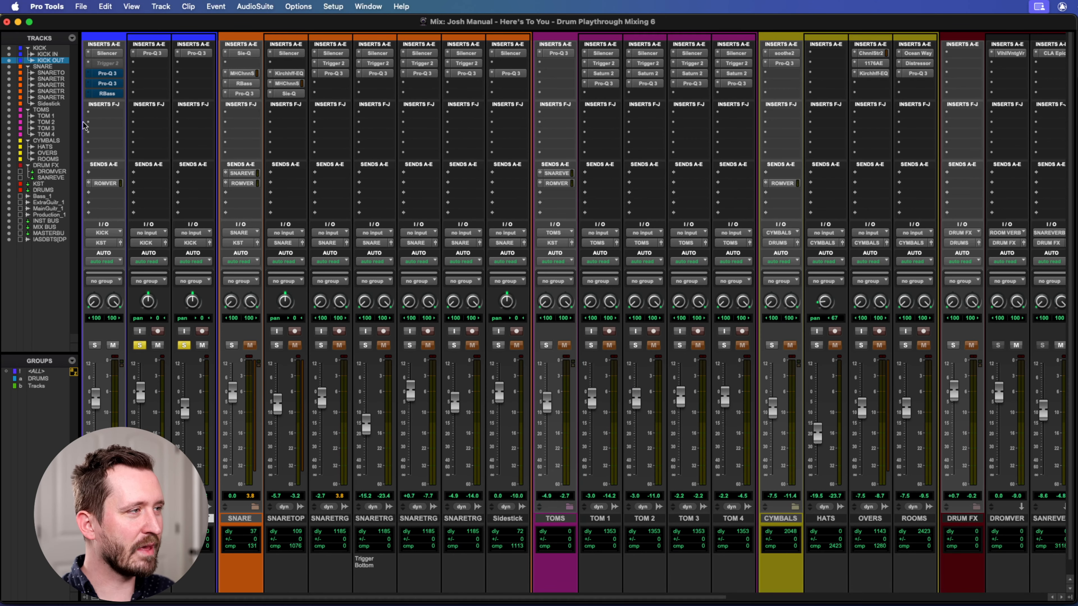
Make the Trigger 2 insert on the KICK track active and open its mixer view.
right_click(103, 63)
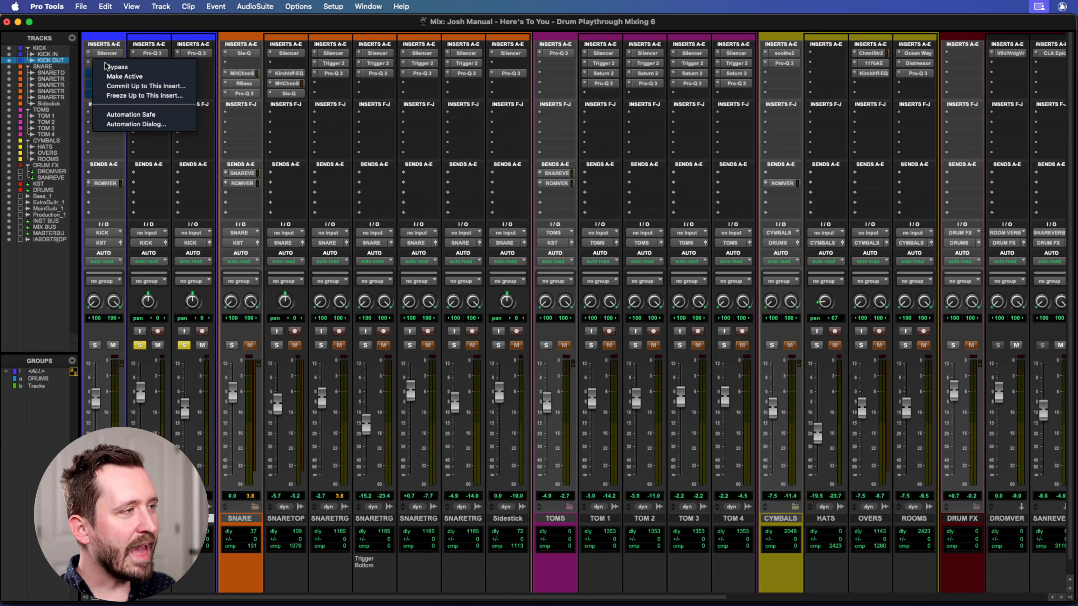
left_click(126, 75)
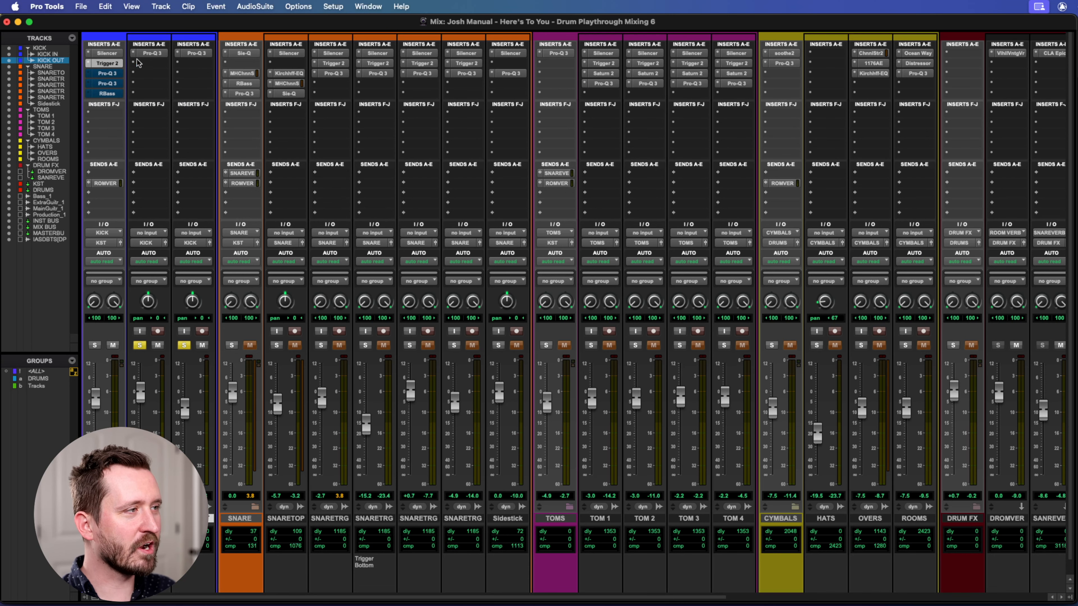
left_click(107, 63)
left_click_drag(618, 21, 600, 20)
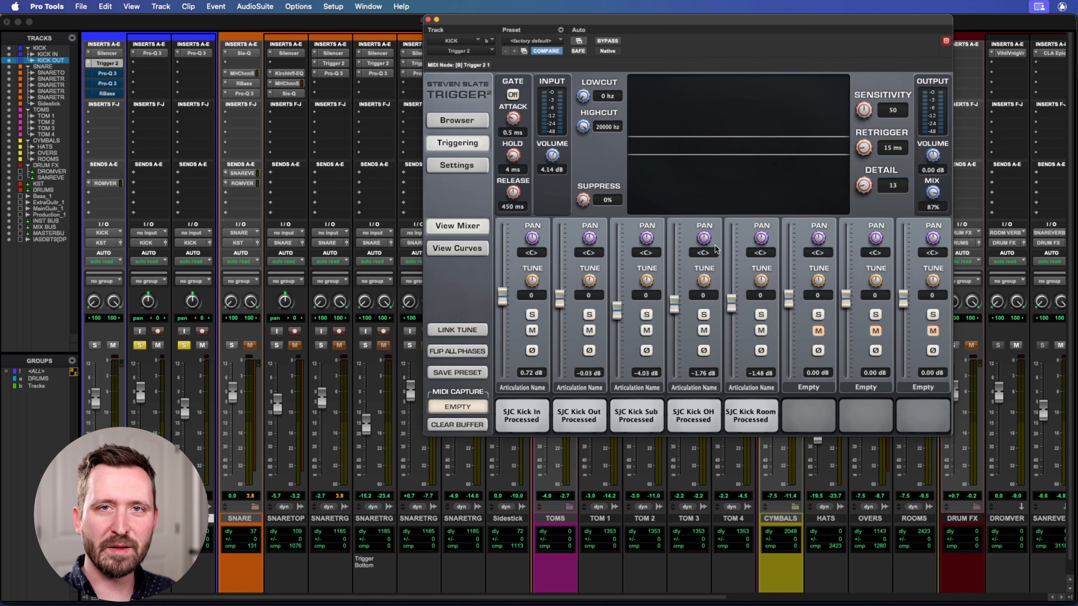
left_click_drag(475, 19, 414, 17)
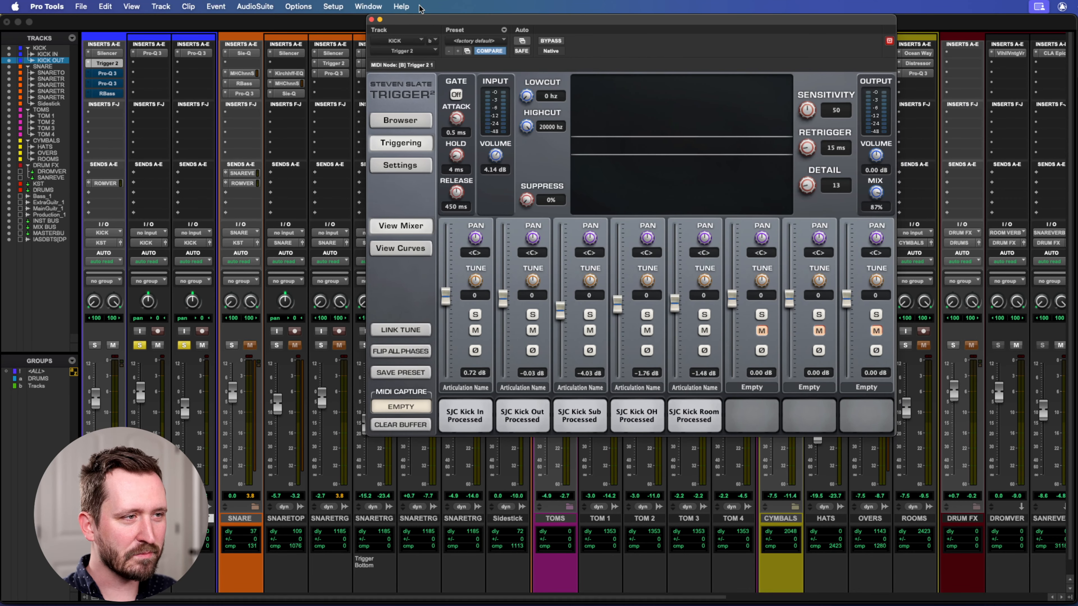
left_click_drag(500, 20, 501, 19)
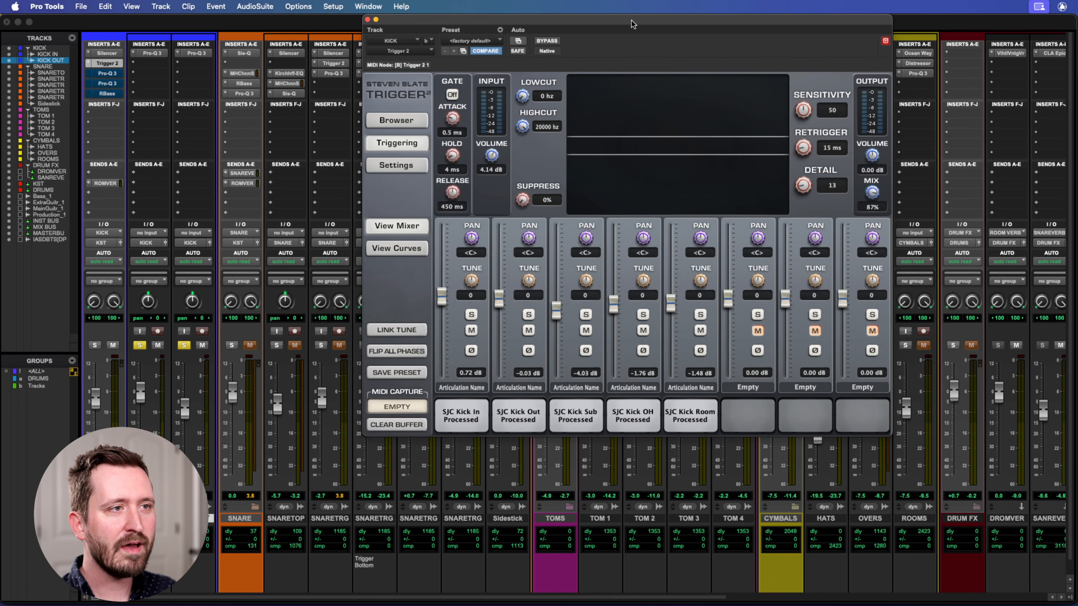
left_click_drag(631, 24, 643, 24)
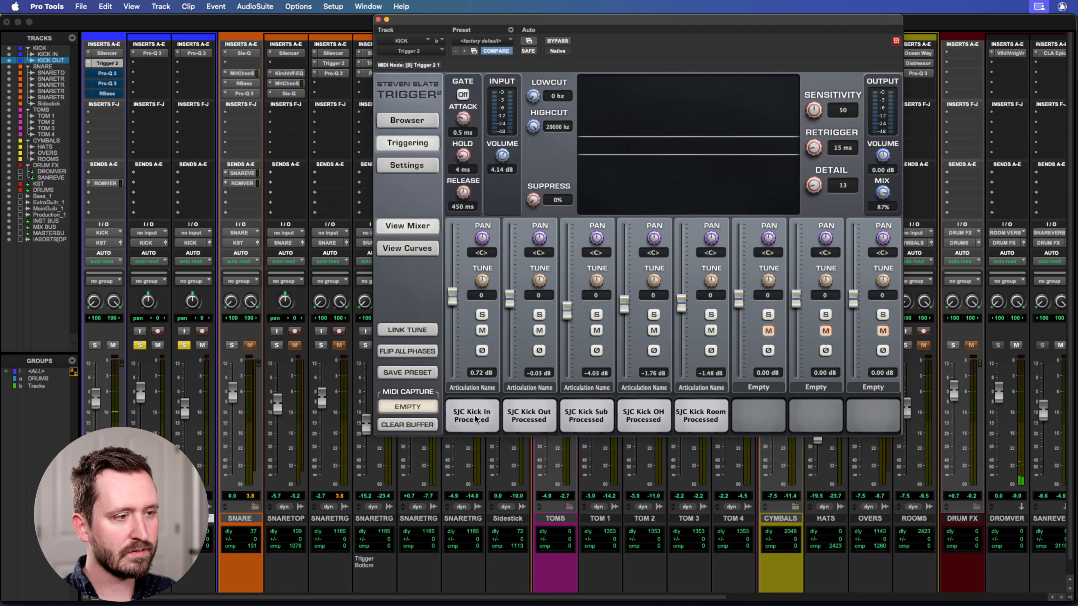
Audition the SJC Kick Out, Kick Sub and Kick OH processed samples in Trigger 2.
left_click(522, 416)
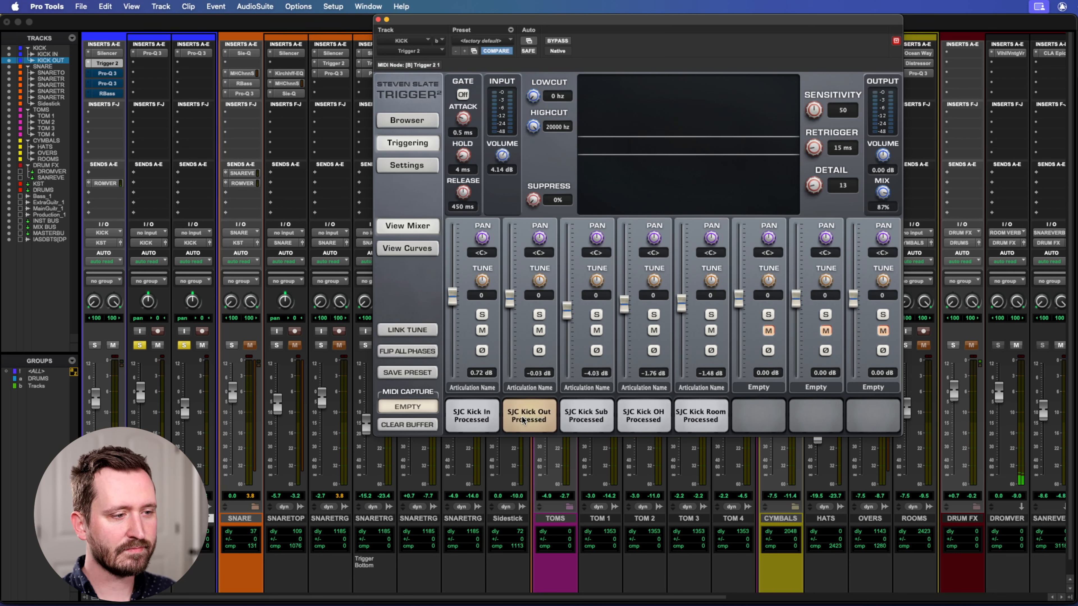
left_click(589, 414)
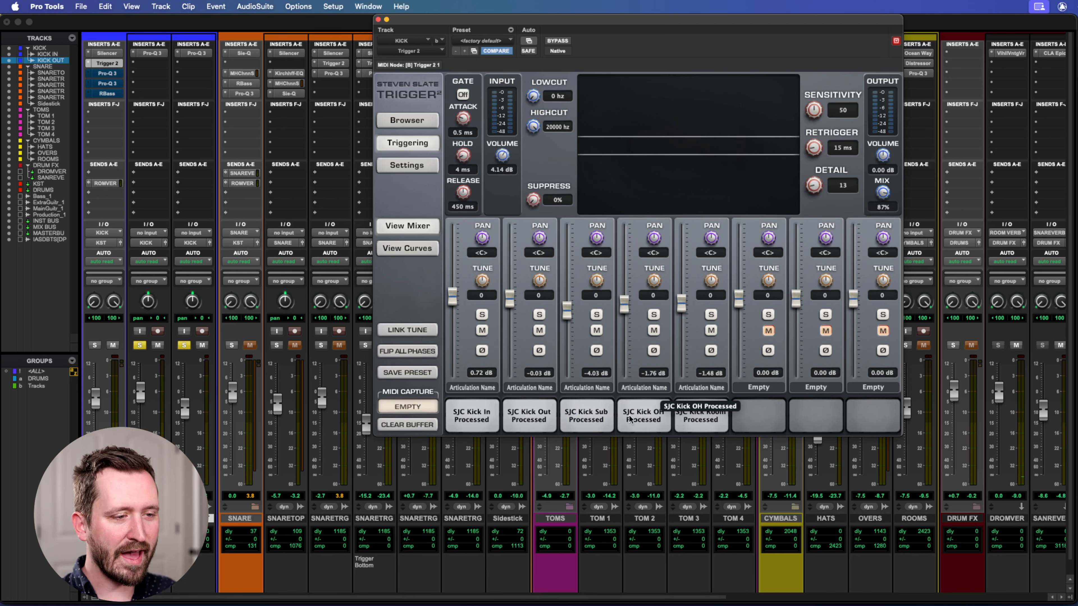
left_click(641, 418)
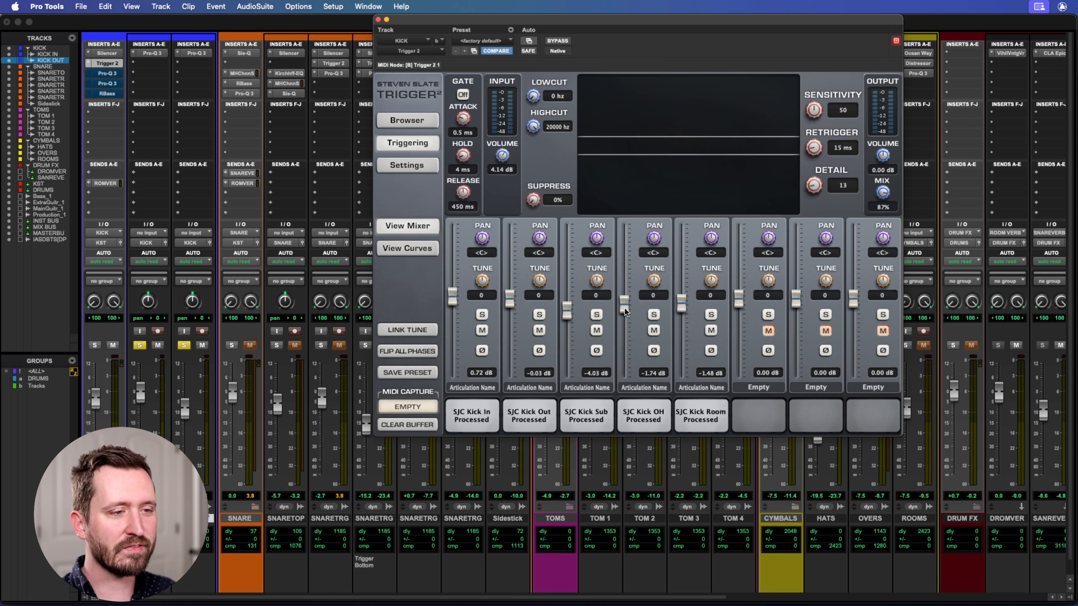
Mute the SJC Kick OH and Kick Room samples in Trigger 2 and unmute them again.
left_click(711, 330)
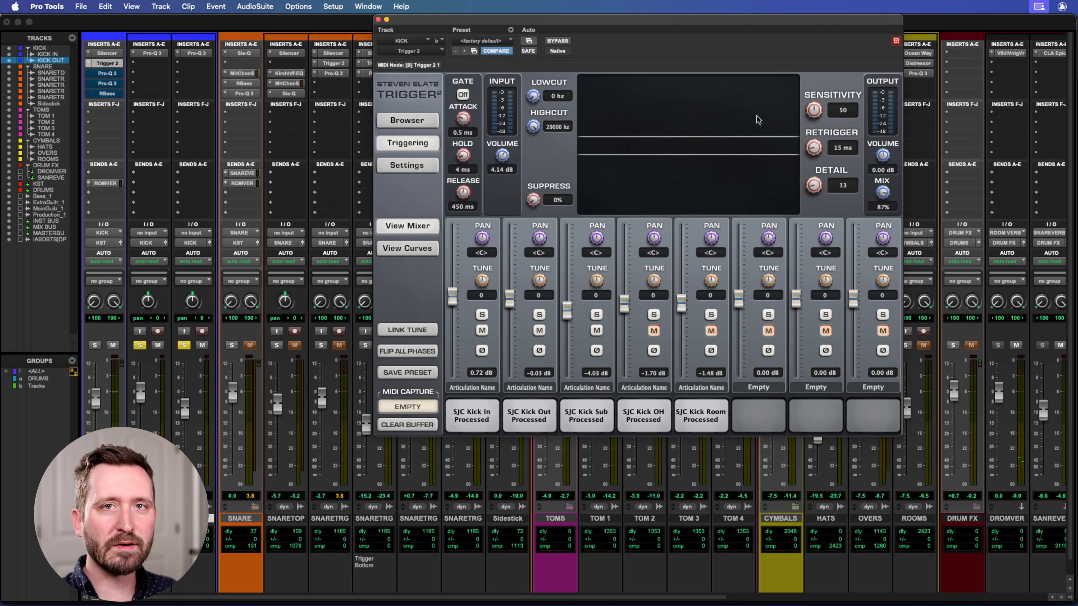
left_click(654, 330)
left_click(711, 330)
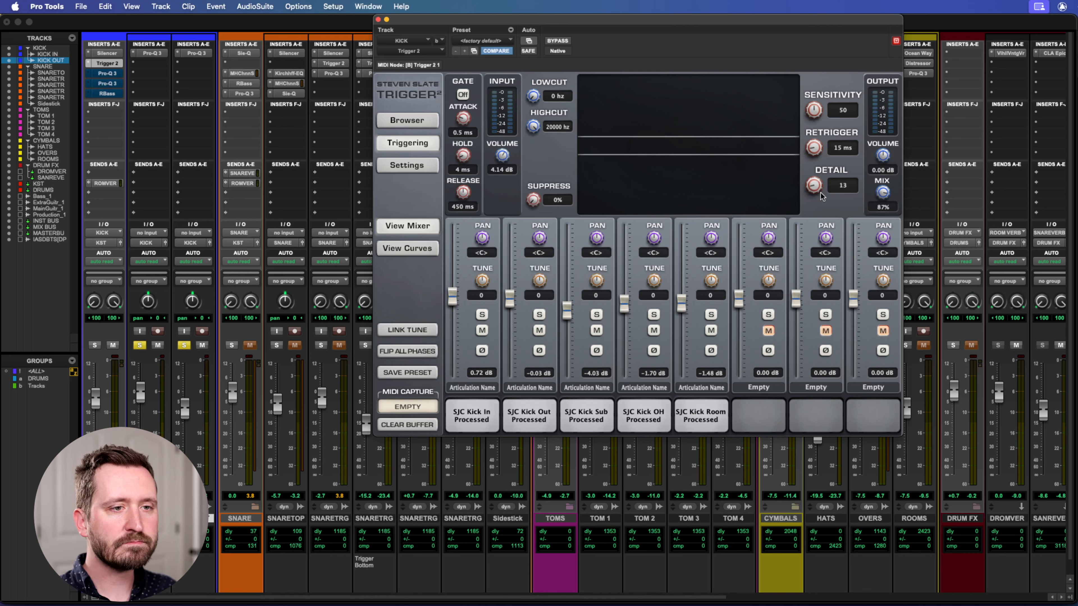
Close Trigger 2, unsolo KICK IN and KICK OUT, and solo the KICK track.
left_click(378, 20)
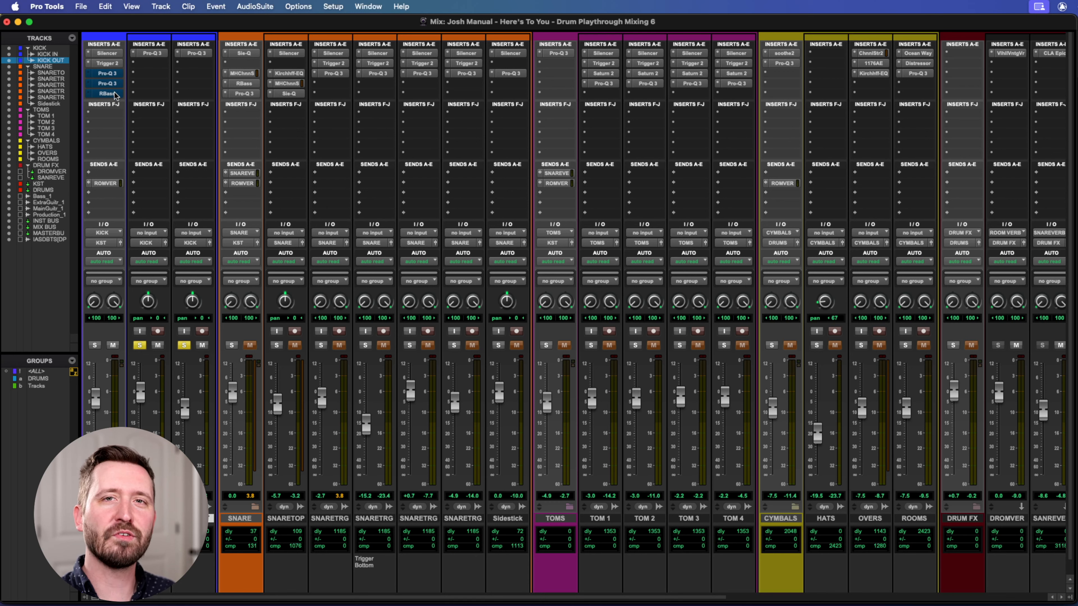
left_click(184, 345)
left_click(140, 345)
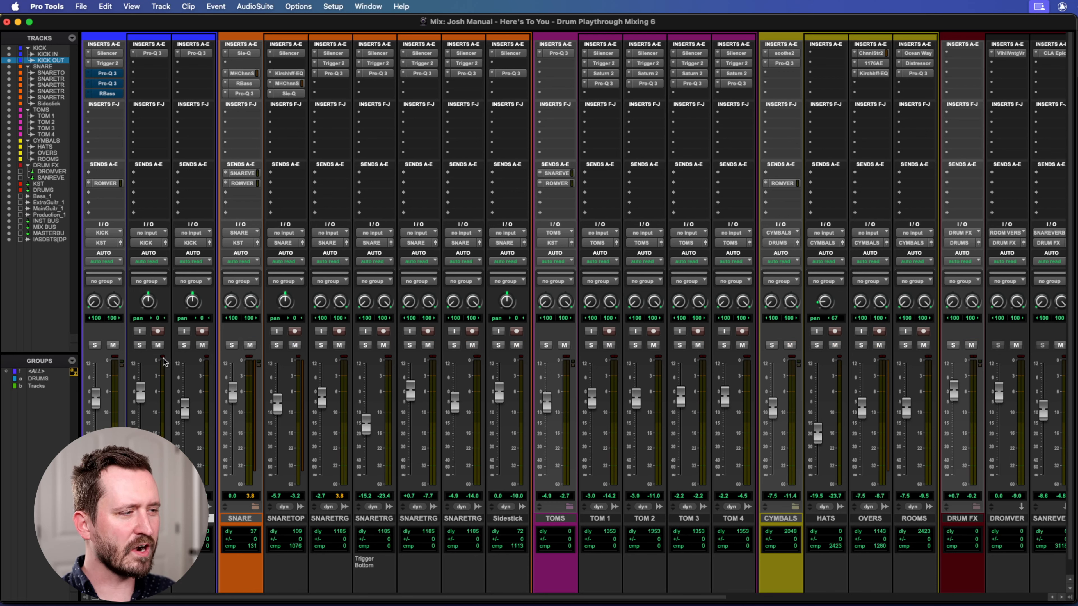
left_click(94, 346)
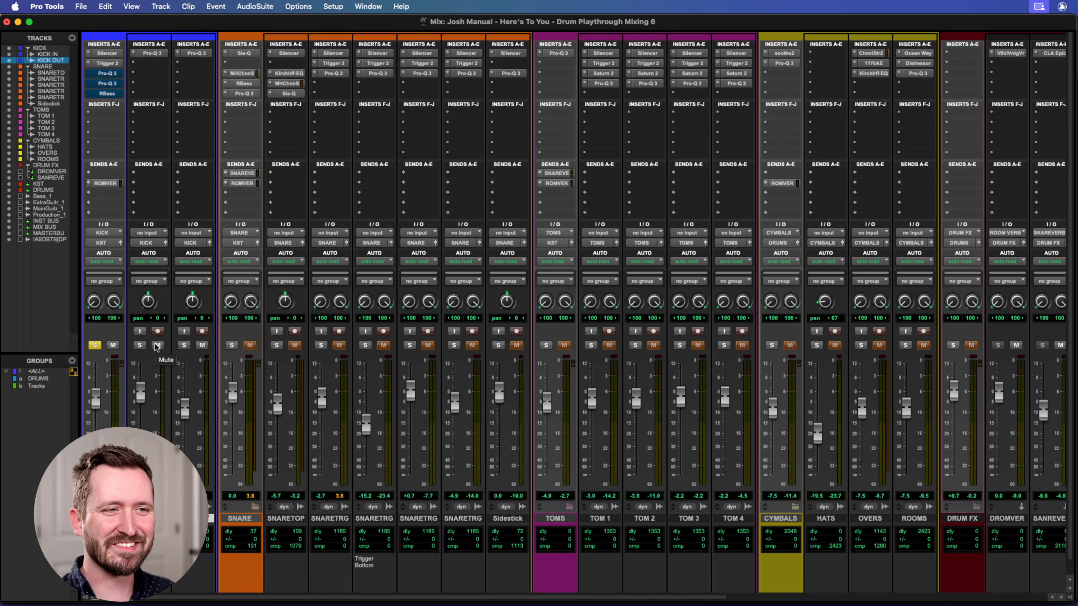
Take the first Pro-Q 3 and the RBass inserts on the KICK track out of bypass.
right_click(106, 73)
left_click(112, 75)
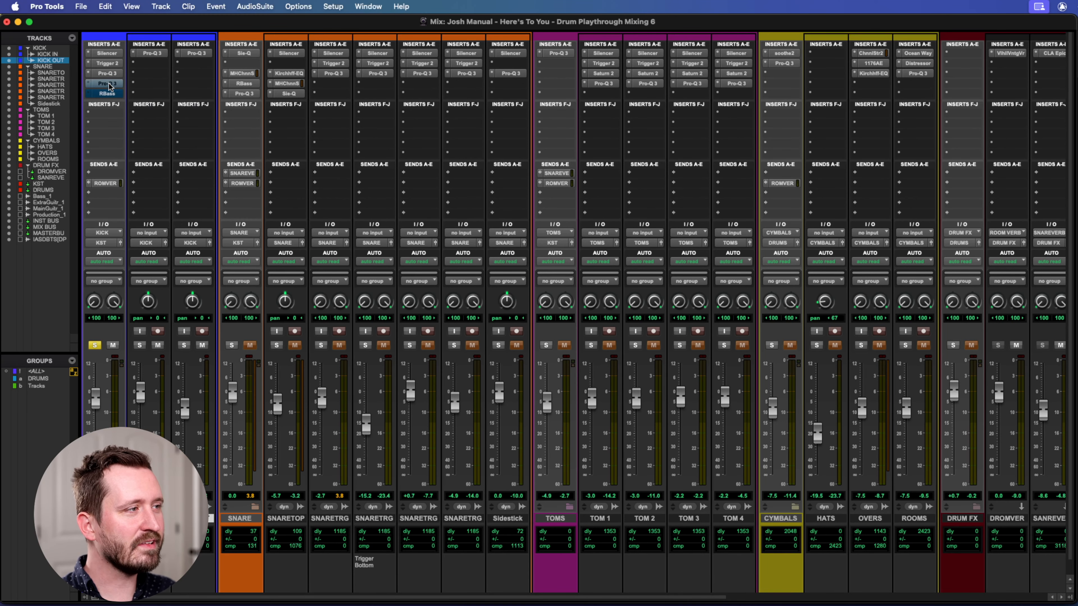
left_click(109, 83)
left_click(107, 93)
right_click(96, 94)
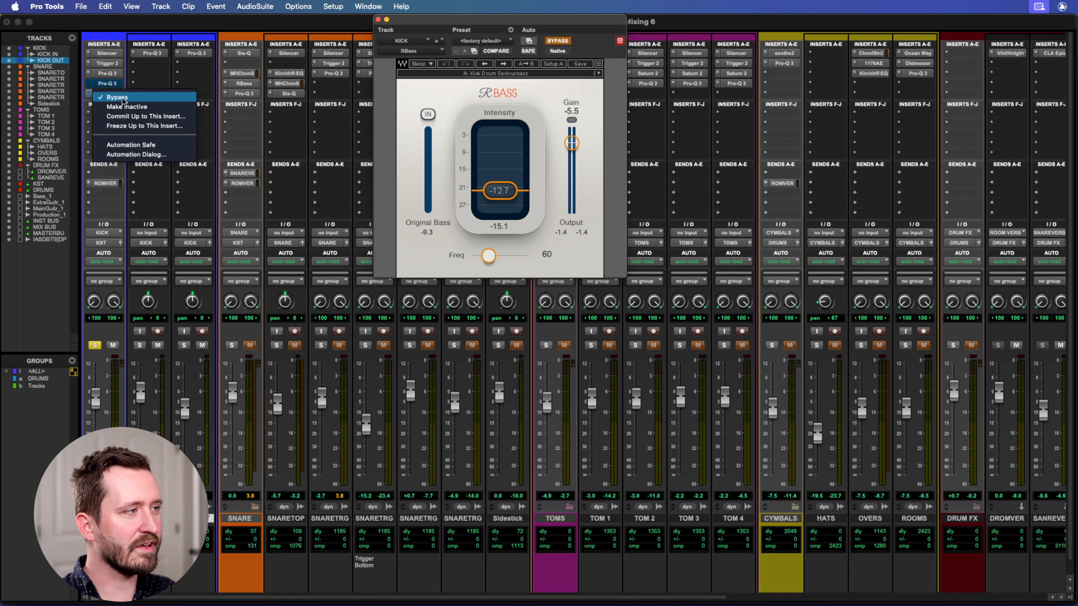
left_click(117, 97)
left_click(108, 93)
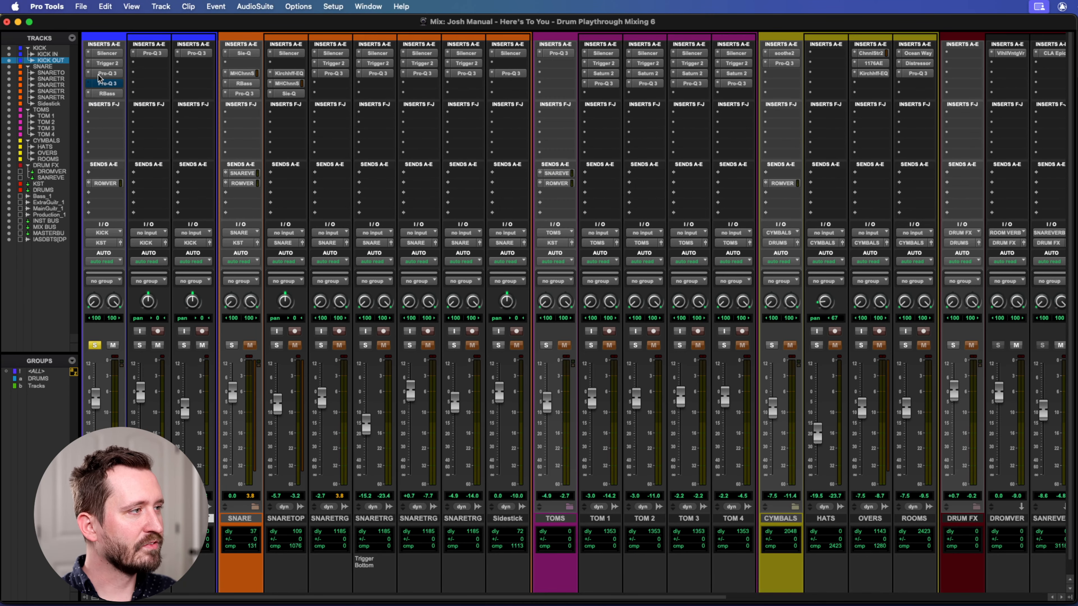
Open the first Pro-Q 3 on the KICK track and make the RBass insert inactive.
left_click(102, 74)
right_click(100, 93)
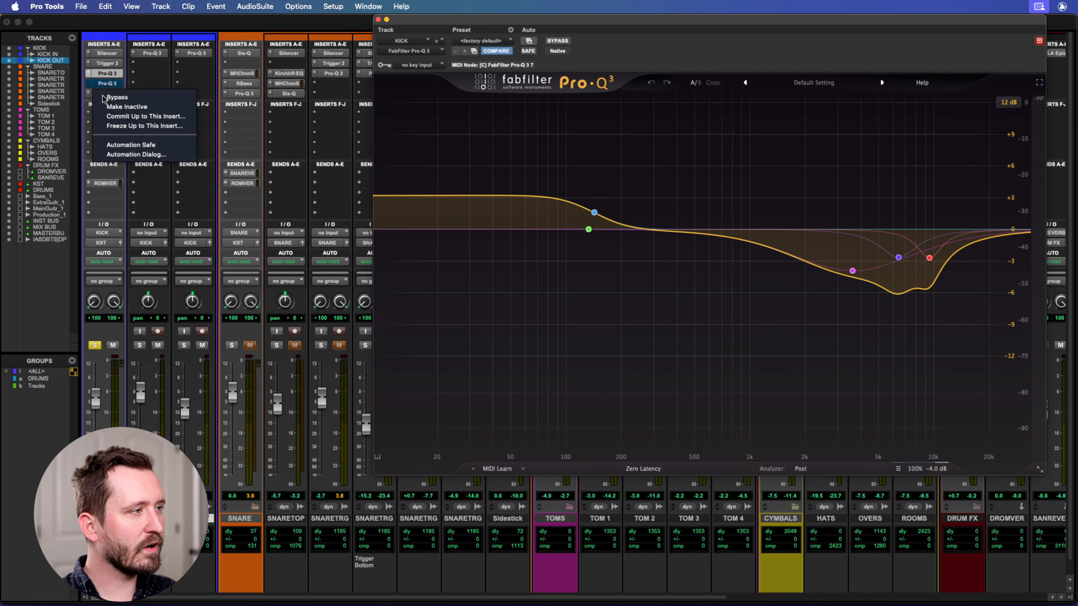
left_click(117, 106)
left_click_drag(497, 22, 500, 22)
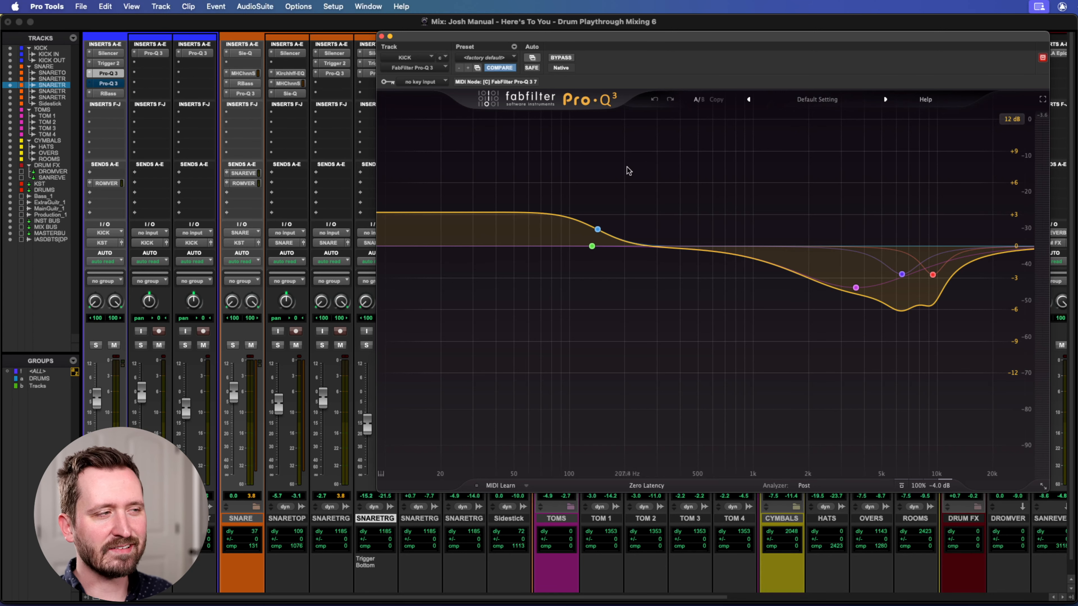
Examine the second Pro-Q 3 and the RBass settings on the KICK track.
left_click(108, 83)
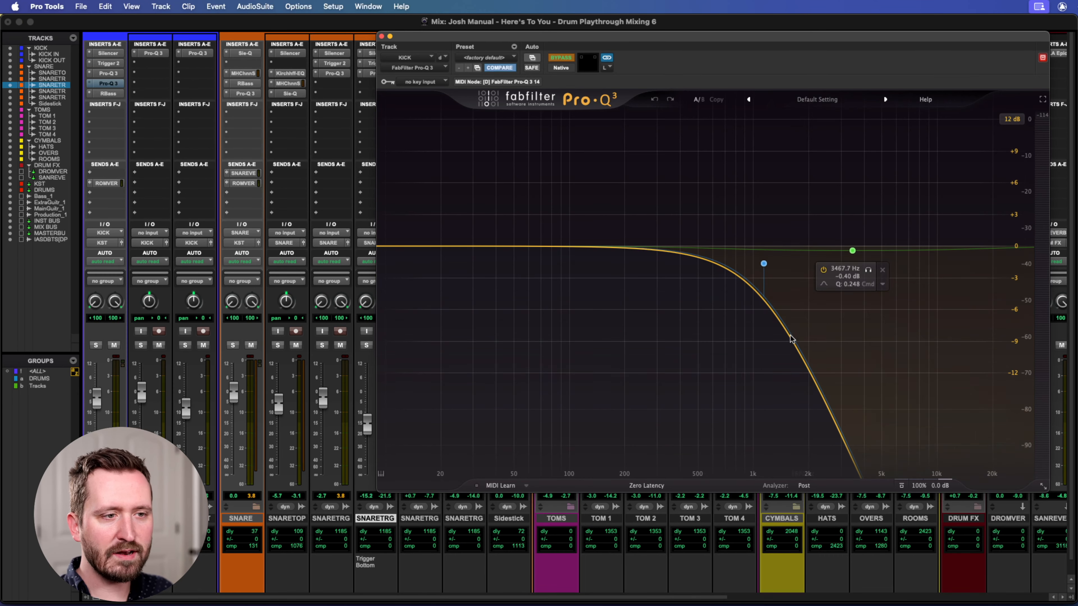
left_click(109, 93)
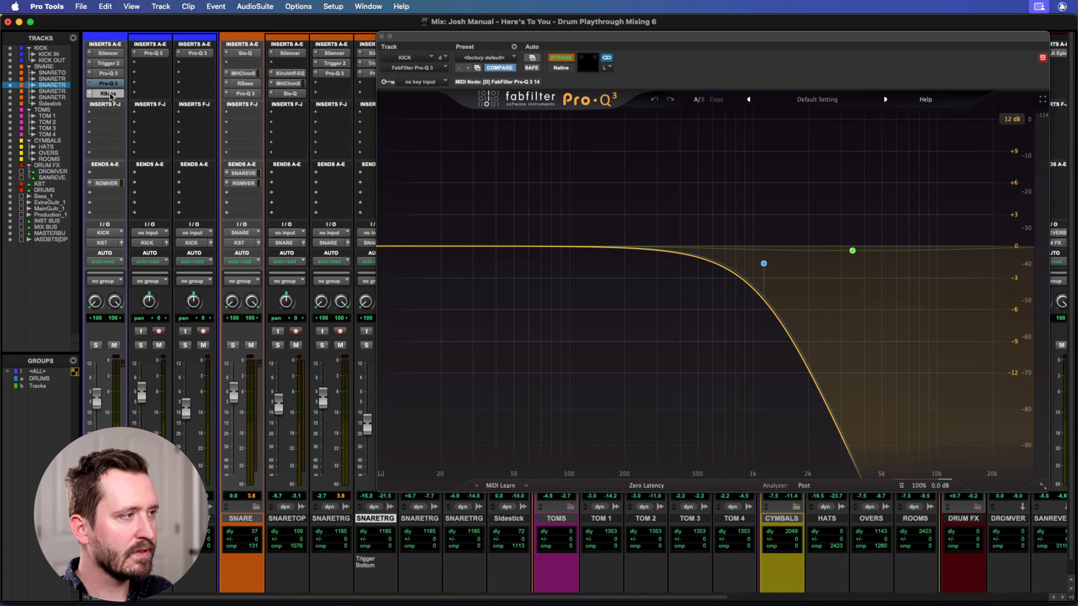
left_click_drag(423, 36, 512, 46)
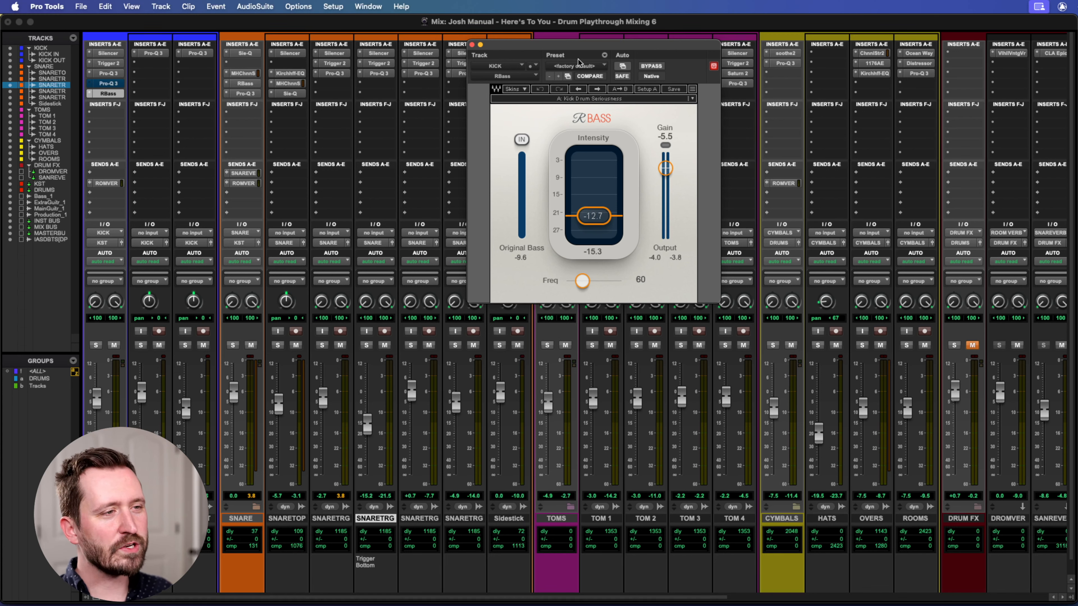
left_click_drag(552, 46, 459, 74)
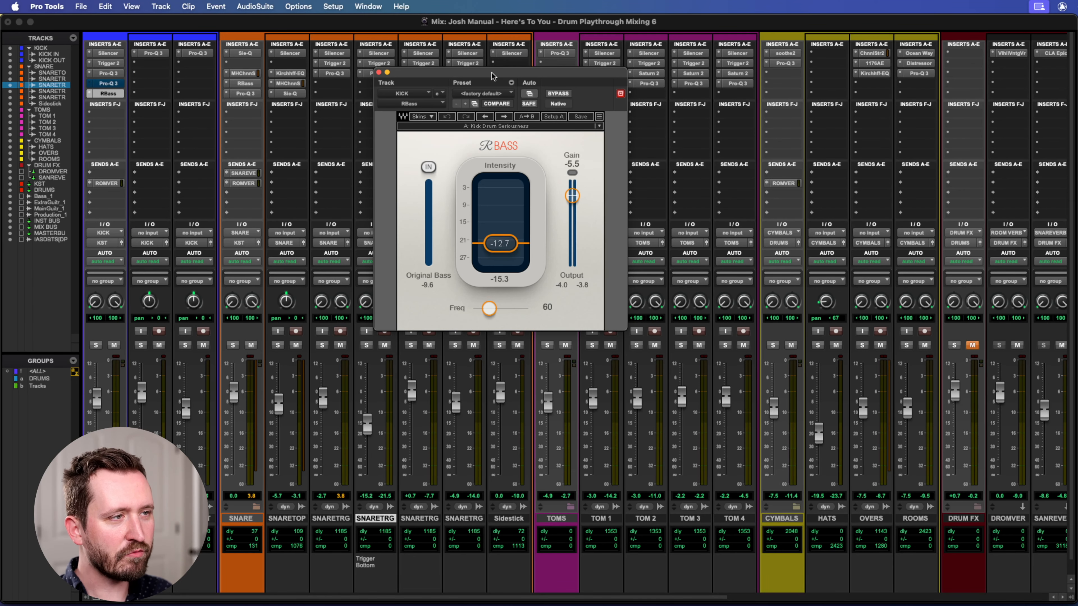
left_click_drag(490, 76, 668, 100)
Audition the soloed KICK track with RBass bypassed and engaged, and close the plug-in.
left_click(96, 345)
left_click(140, 344)
left_click(95, 346)
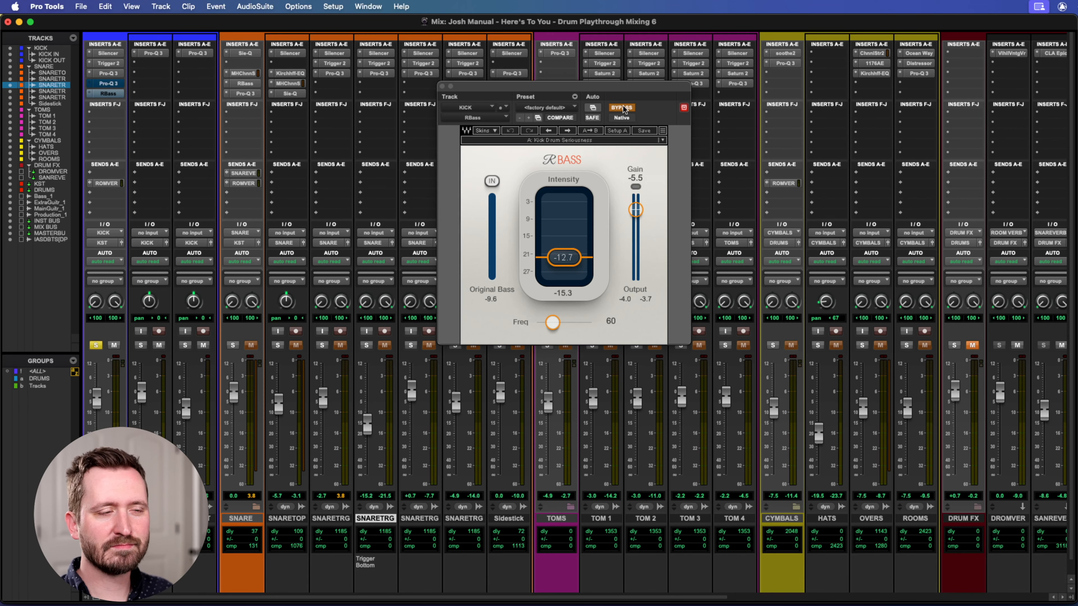
key("space")
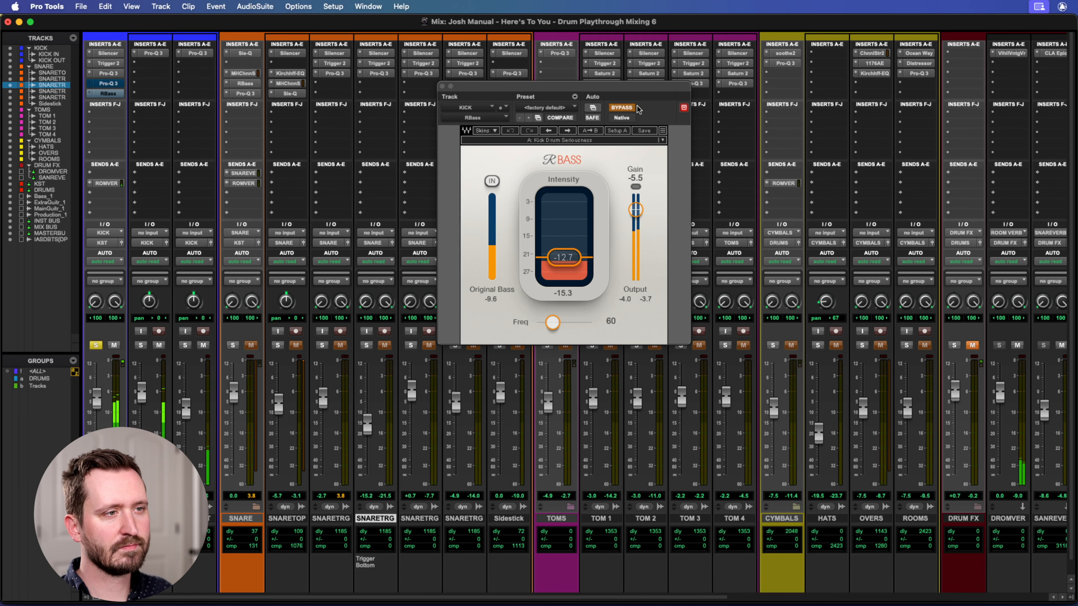
left_click(622, 107)
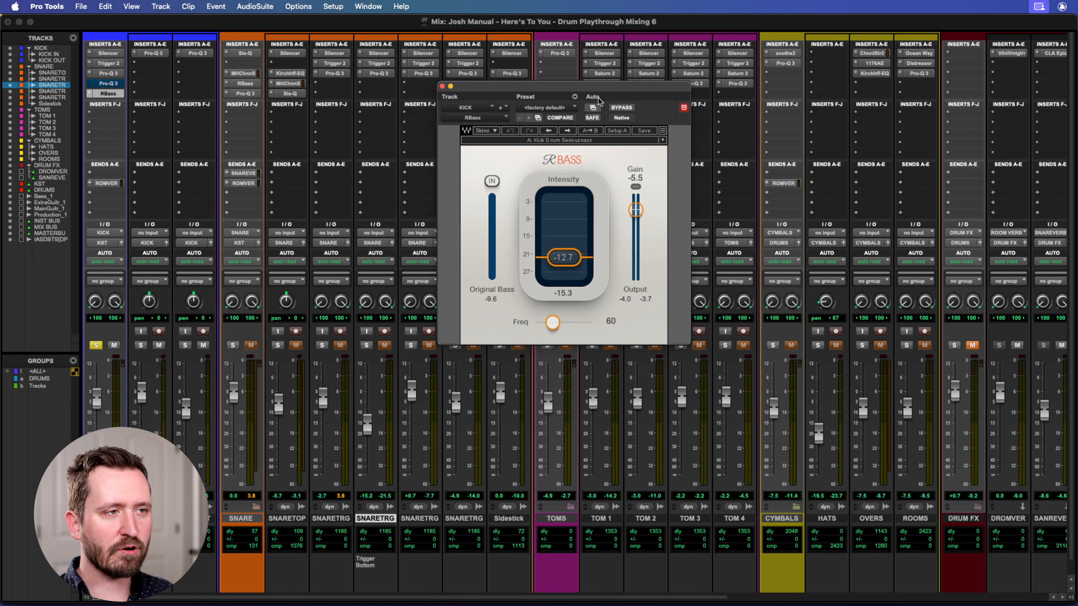
left_click_drag(459, 88, 521, 79)
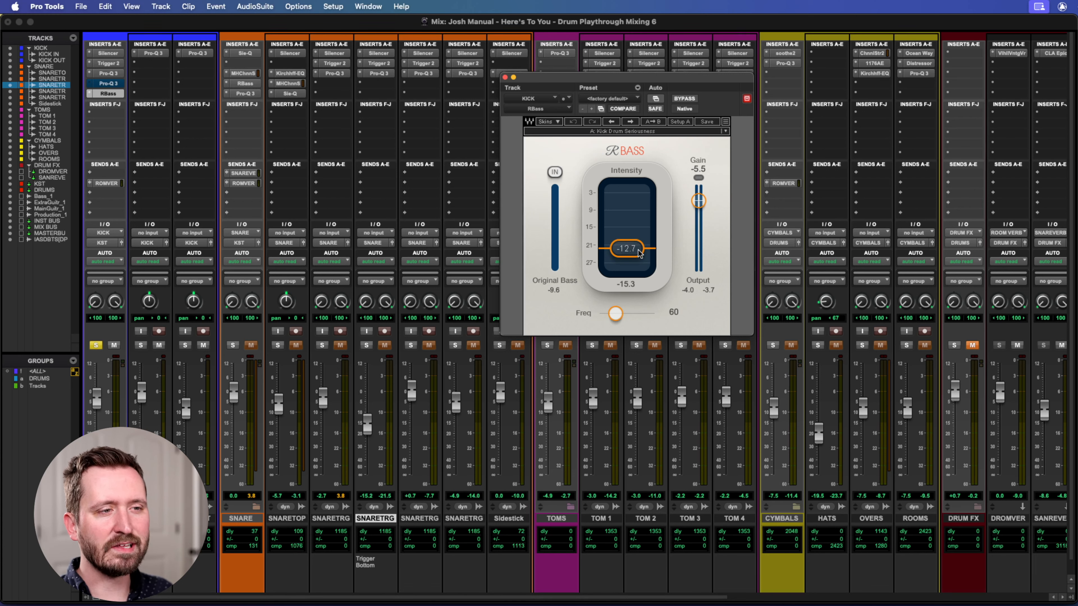
left_click(505, 77)
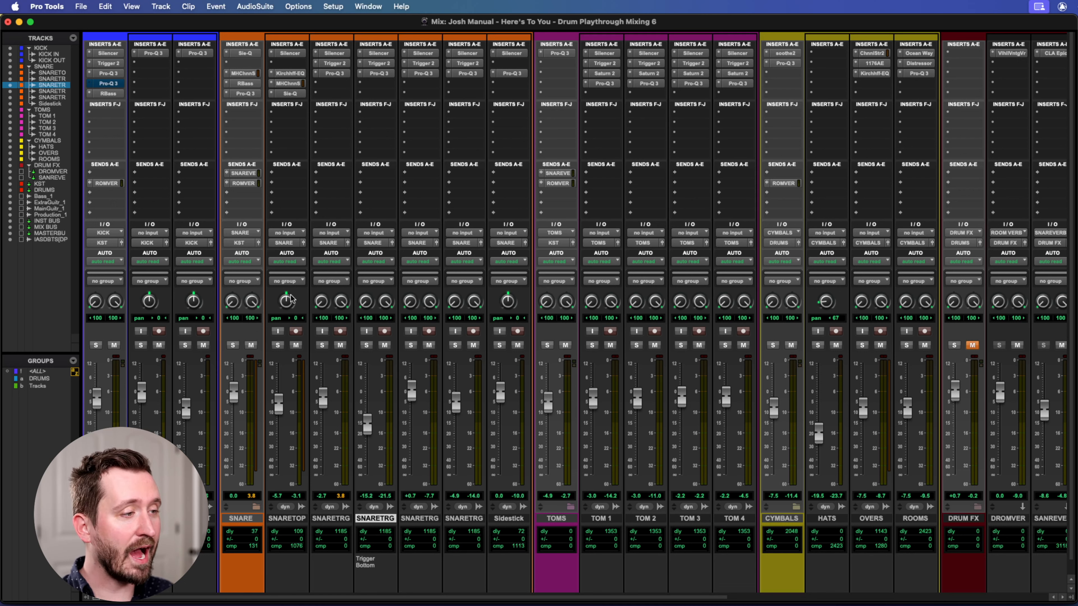
Mute the snare trigger tracks and the Sidestick track.
left_click(340, 345)
left_click(385, 345)
left_click(429, 345)
left_click(517, 345)
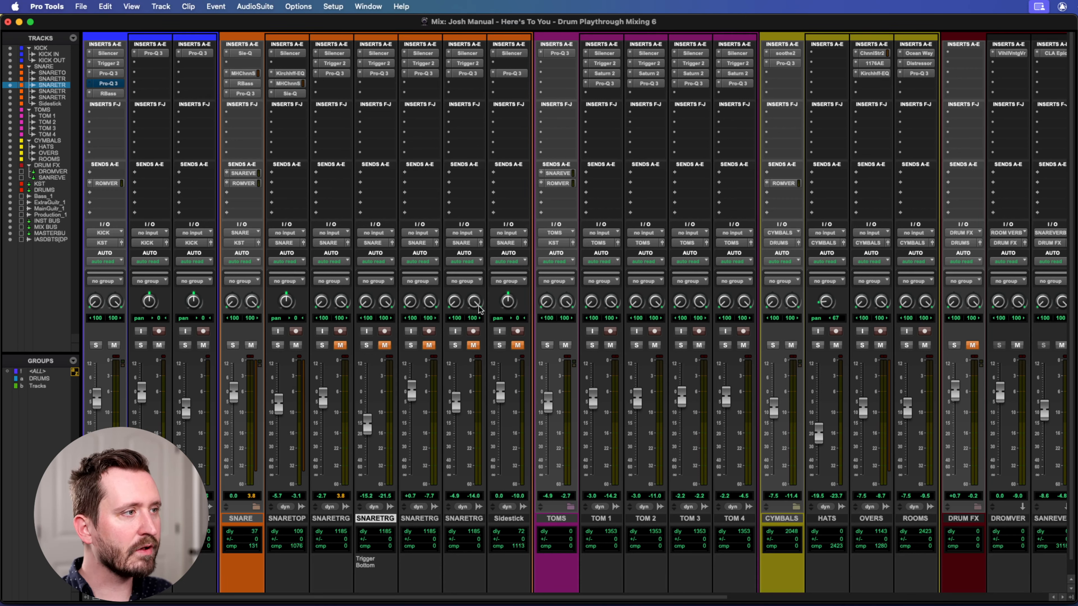
Make the Silencer, Kirchhoff-EQ, channel strip and Sie-Q inserts on the SNARE TOP track inactive.
right_click(289, 58)
left_click(287, 78)
right_click(288, 78)
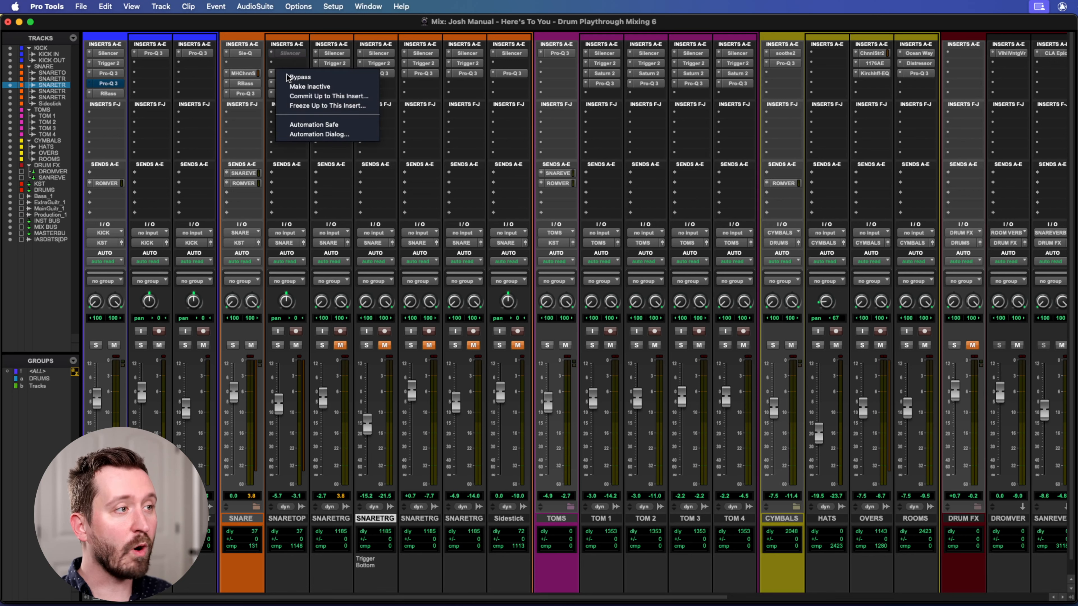
left_click(292, 88)
right_click(290, 87)
left_click(299, 97)
right_click(290, 93)
left_click(299, 103)
Make the SNARE track's Sie-Q, channel strip, RBass and Pro-Q 3 inserts inactive and play the track soloed.
right_click(238, 94)
left_click(255, 107)
right_click(240, 87)
left_click(249, 95)
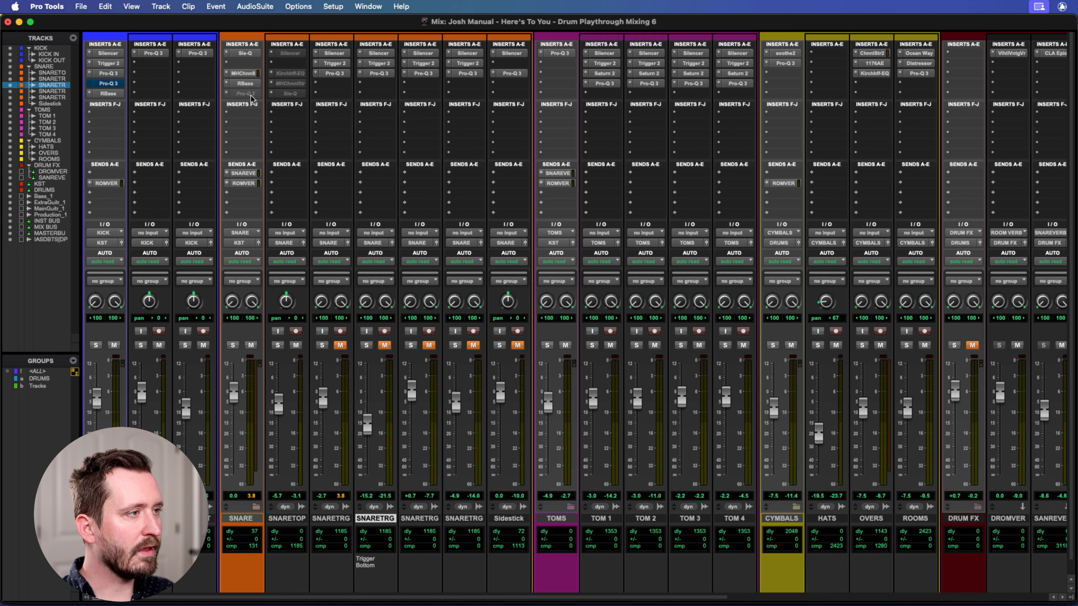
right_click(241, 74)
left_click(250, 85)
right_click(241, 55)
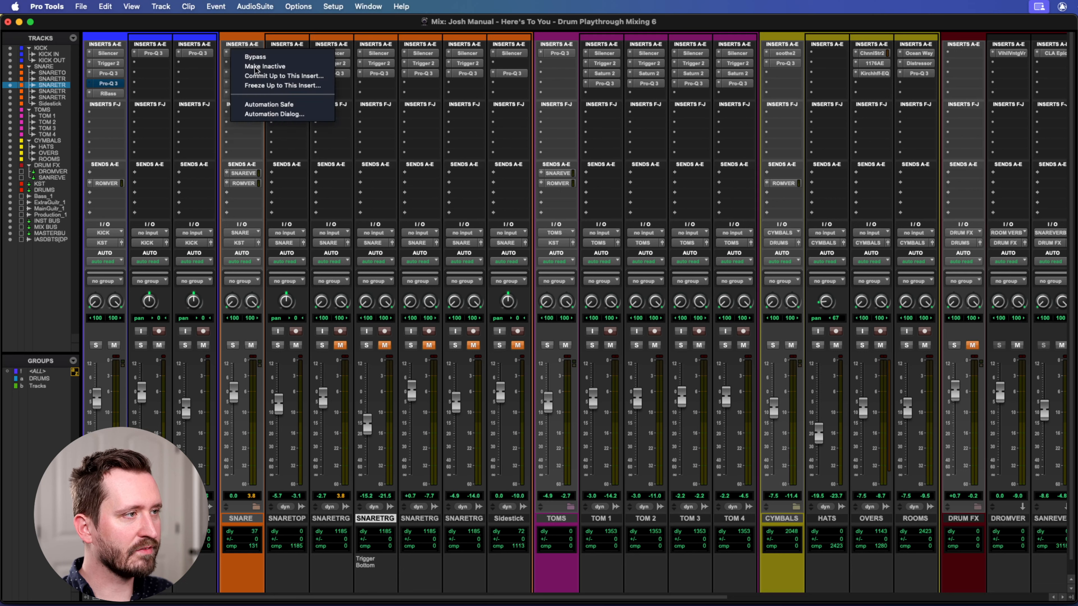
left_click(259, 66)
left_click(232, 345)
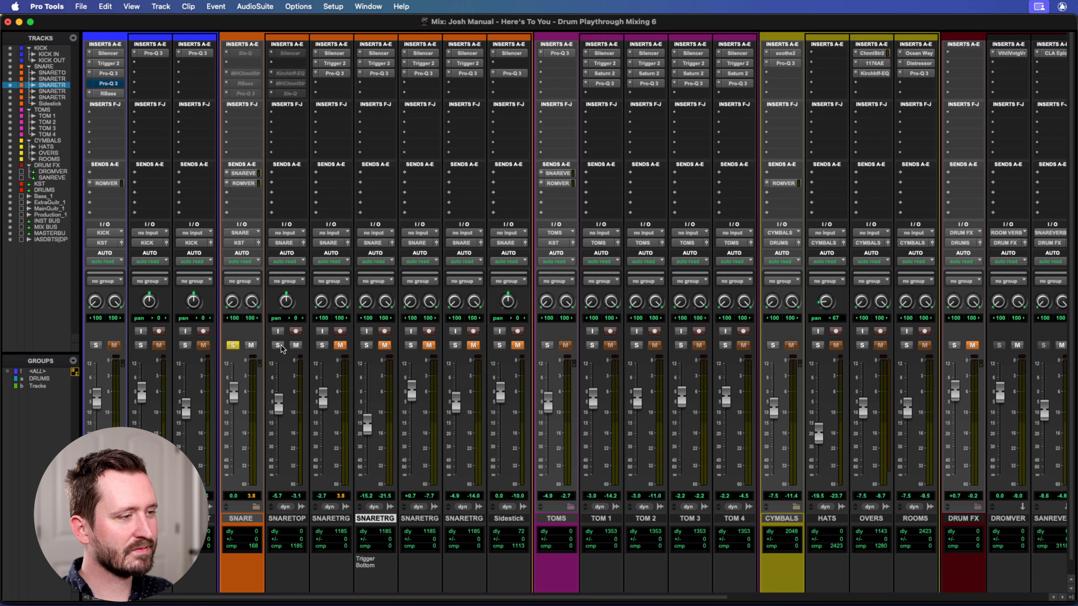
key("space")
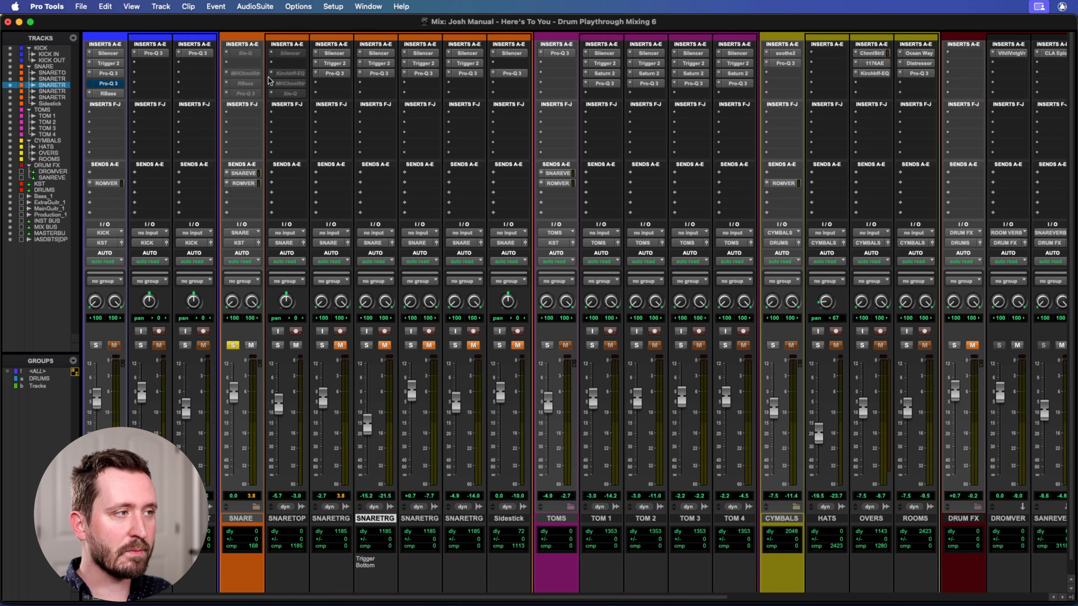
Reactivate the Silencer on SNARE TOP, take it out of bypass and play the snare through it.
right_click(290, 56)
left_click(316, 58)
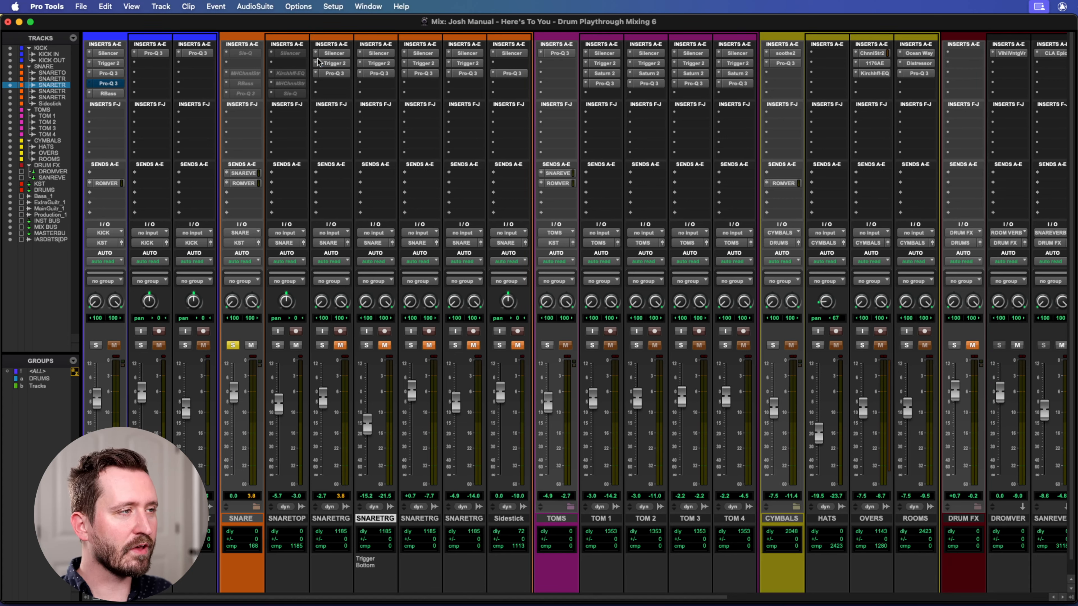
right_click(285, 54)
left_click(297, 66)
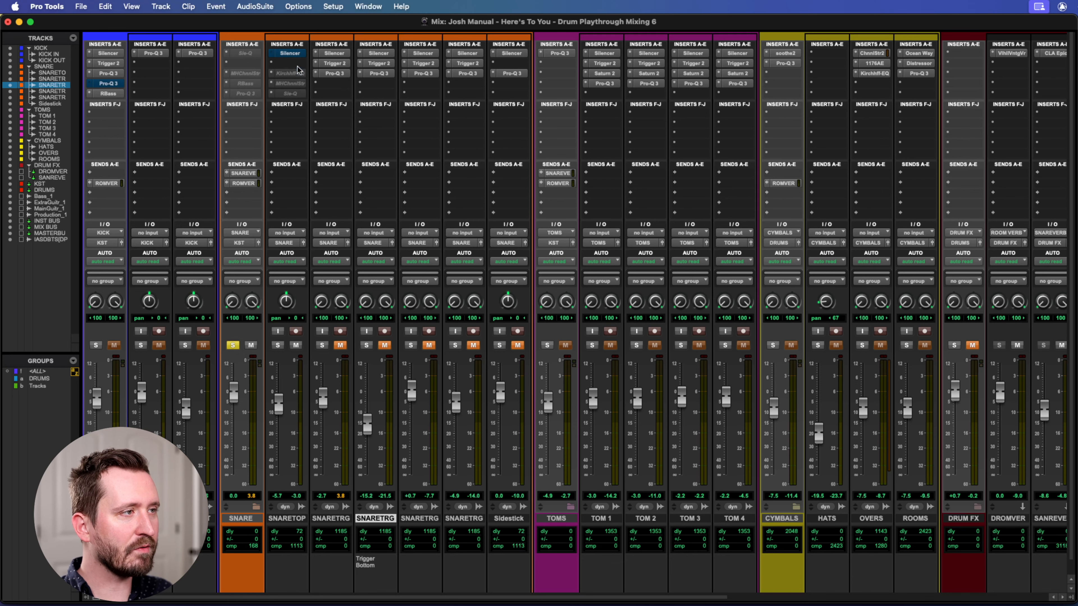
left_click(284, 54)
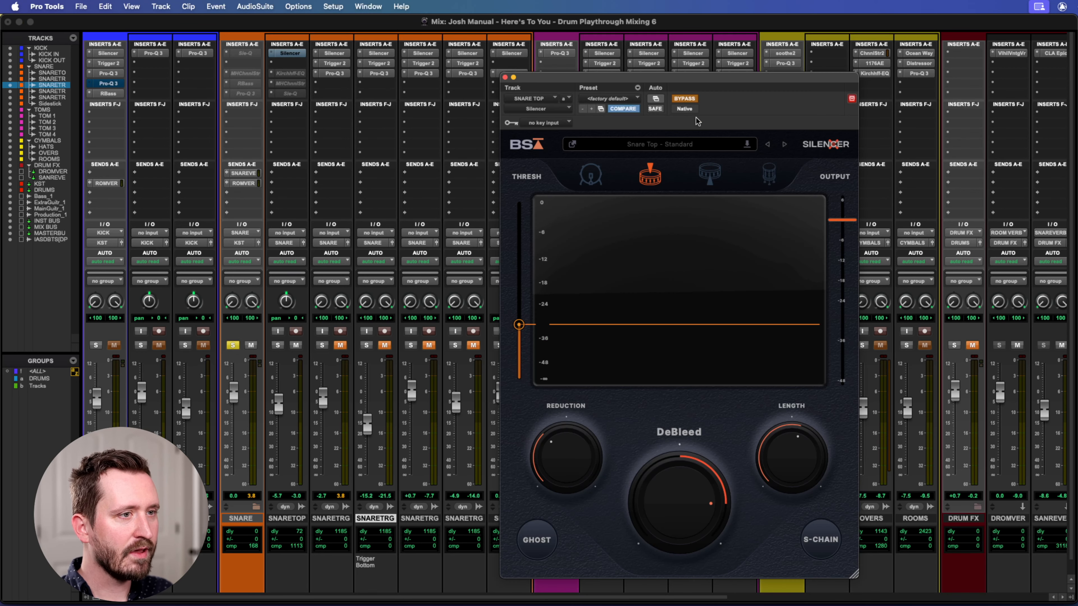
left_click(684, 98)
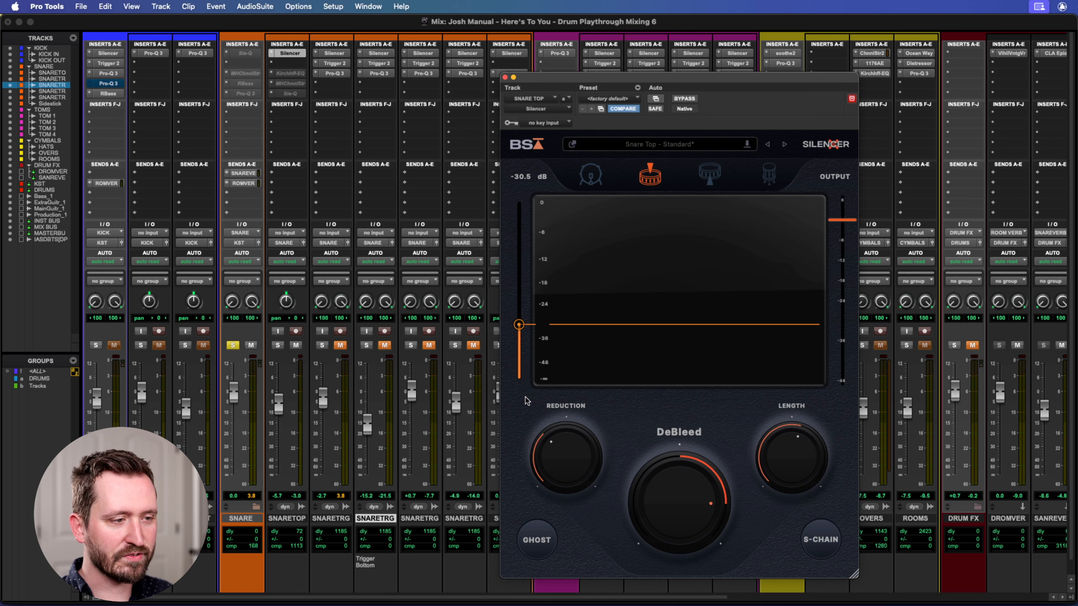
key("space")
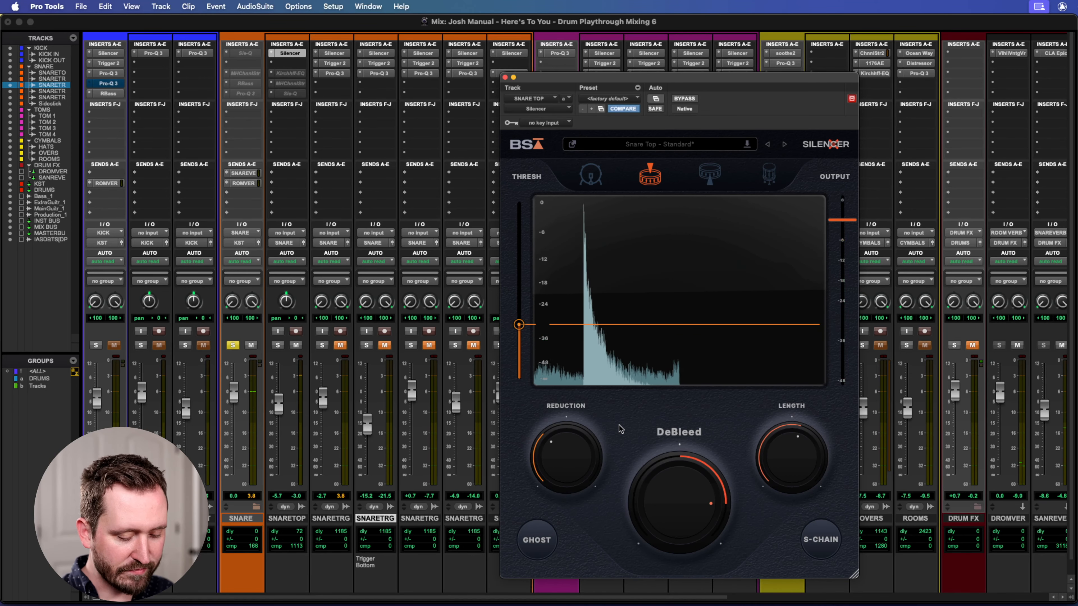
Locate the Silencer Ghost automation on SNARE TOP in the Edit window and place the playback cursor at 61|2|240.
key("super+equal")
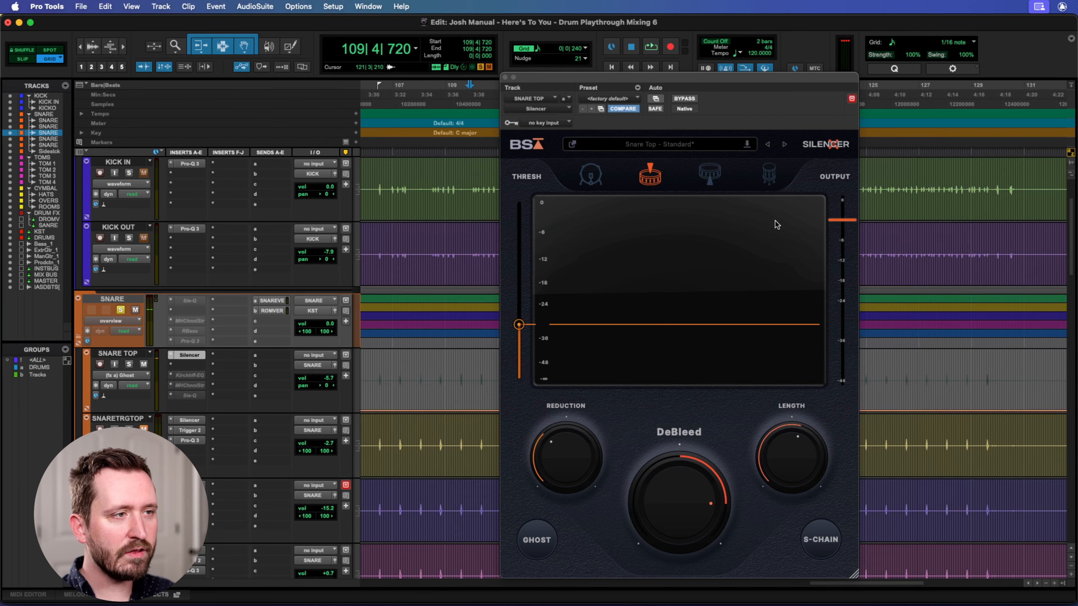
left_click_drag(569, 81, 106, 59)
scroll(495, 303, "left", 10)
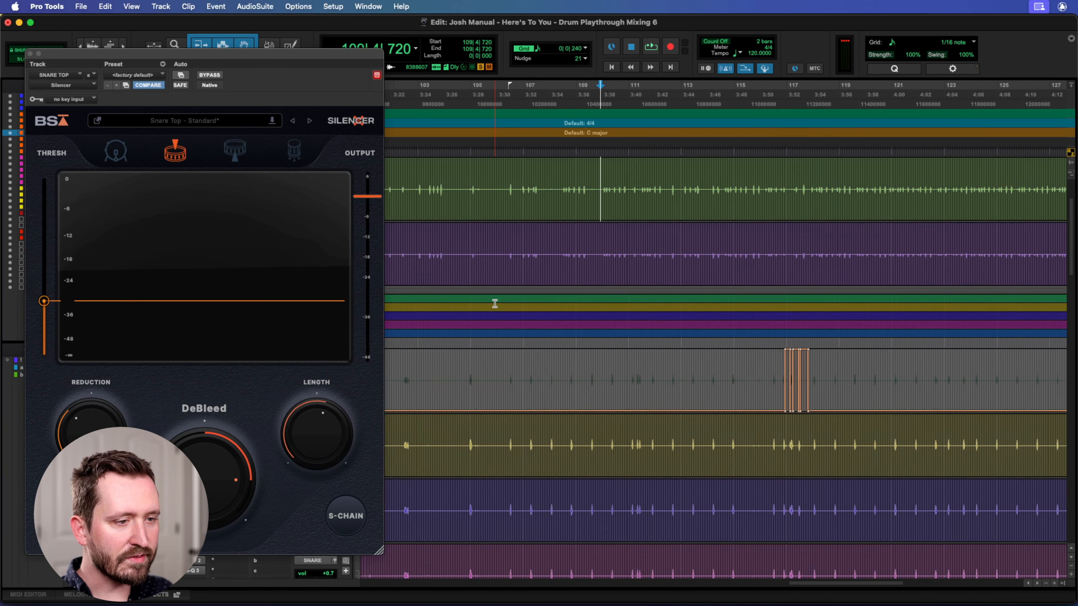
scroll(495, 303, "down", 2)
scroll(495, 304, "left", 6)
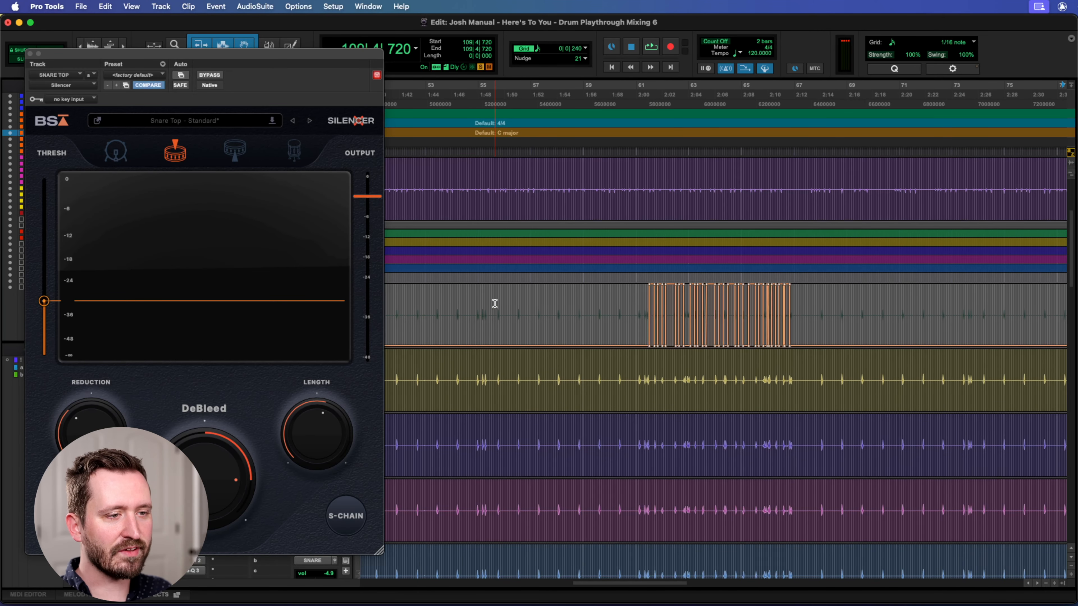
left_click(646, 94)
key("super+bracketright")
key("super+bracketright")
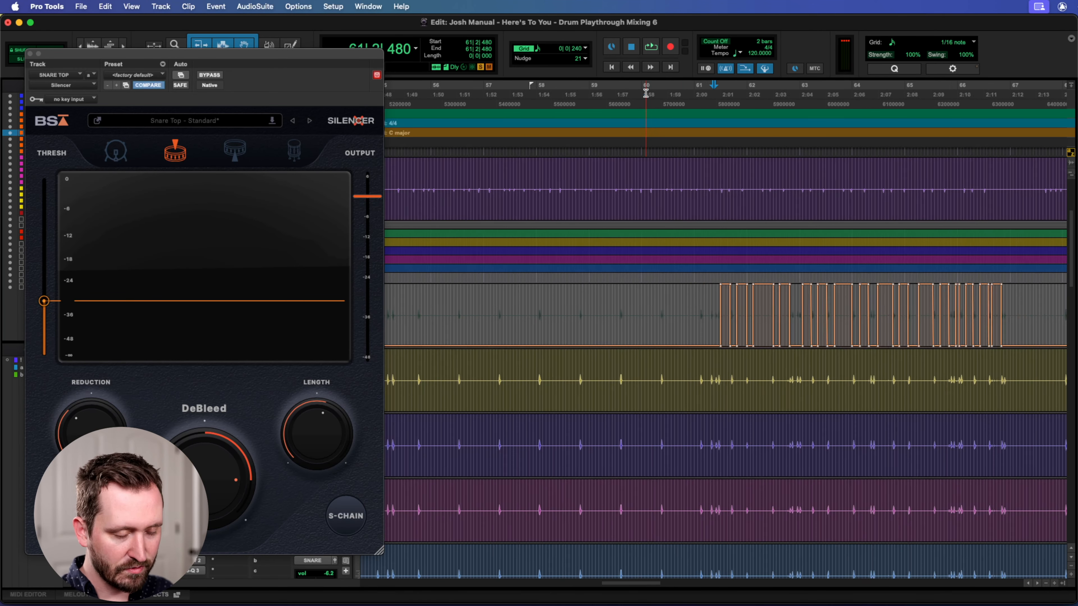
scroll(807, 173, "right", 1)
left_click(653, 94)
left_click(673, 95)
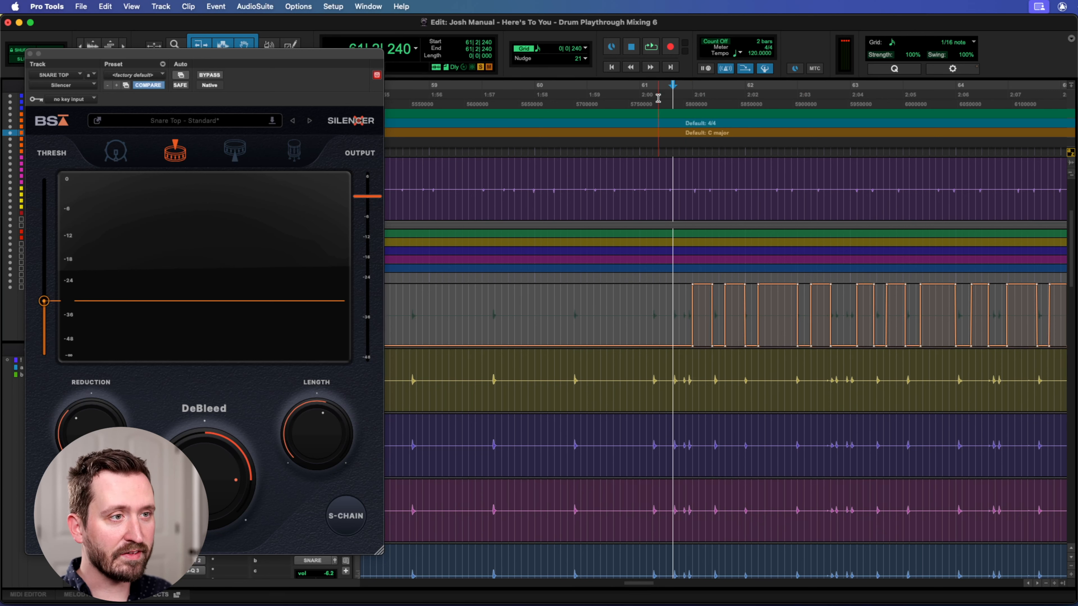
Play the ghost-note section while watching the Silencer's Ghost mode follow the SNARE TOP automation.
key("space")
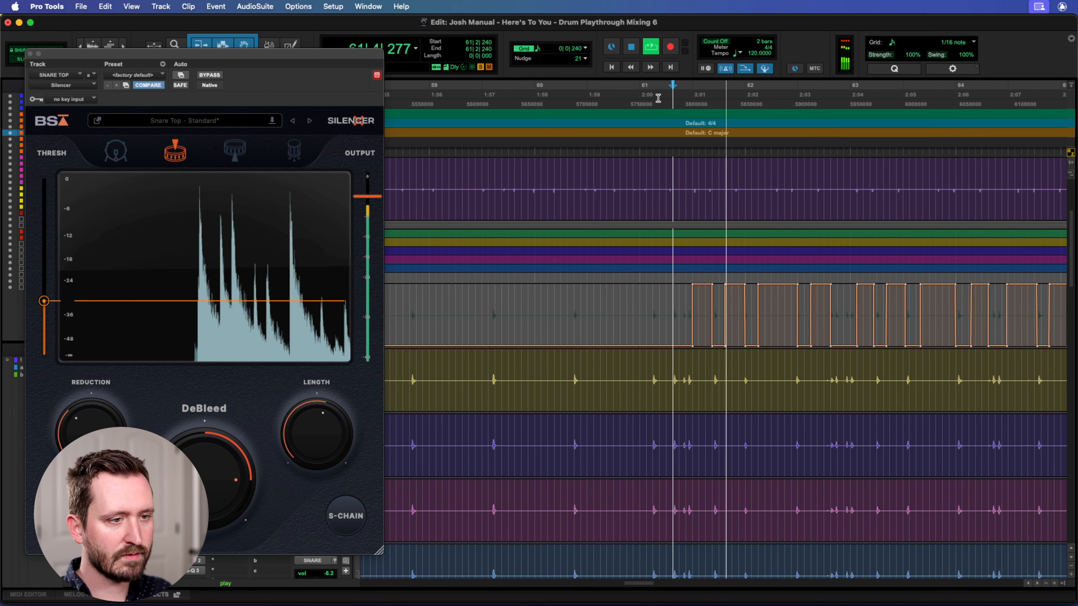
left_click_drag(322, 76, 559, 41)
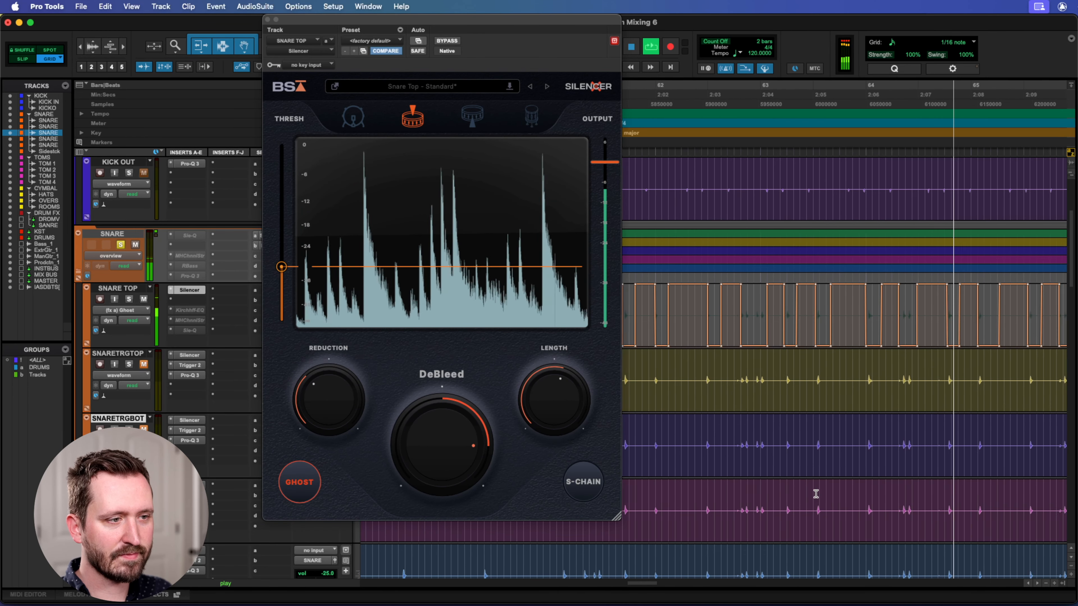
scroll(815, 494, "up", 2)
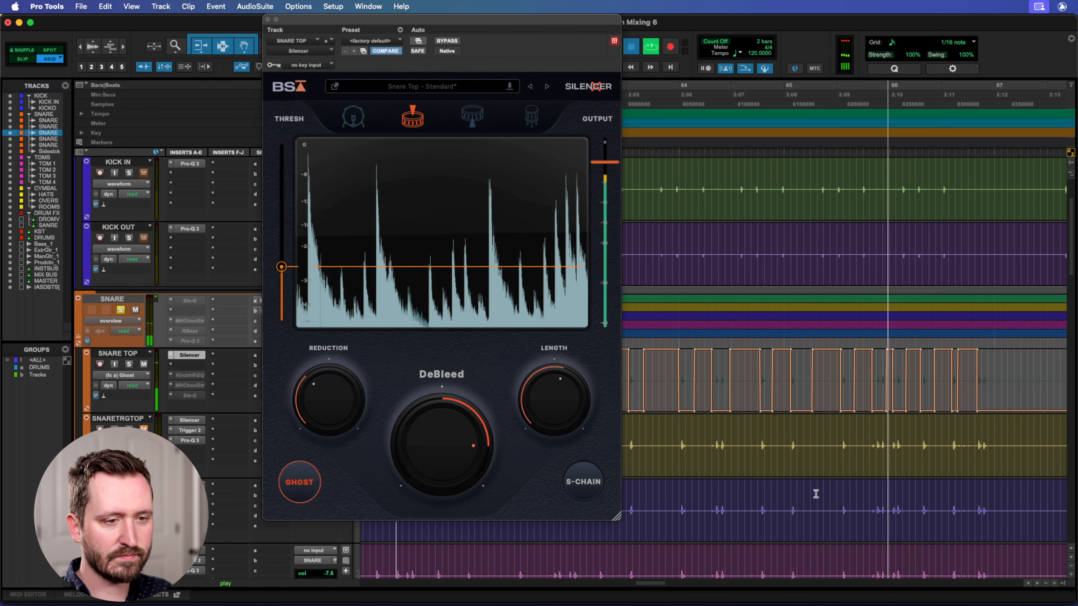
key("space")
Demonstrate the Silencer's Ghost mode by switching it on and off, and close the plug-in.
left_click(300, 482)
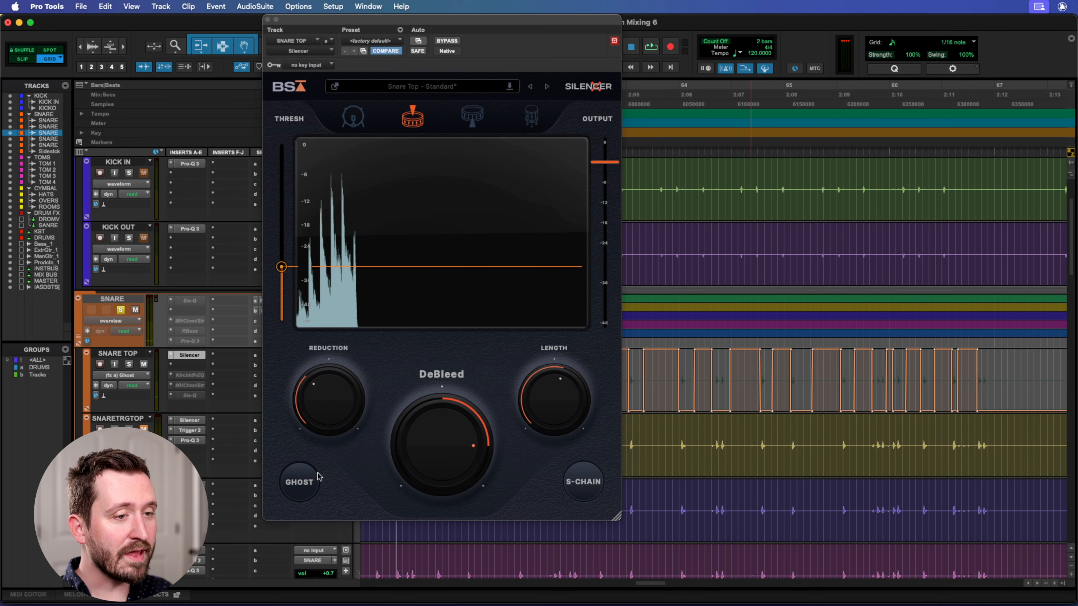
left_click(298, 483)
left_click(298, 483)
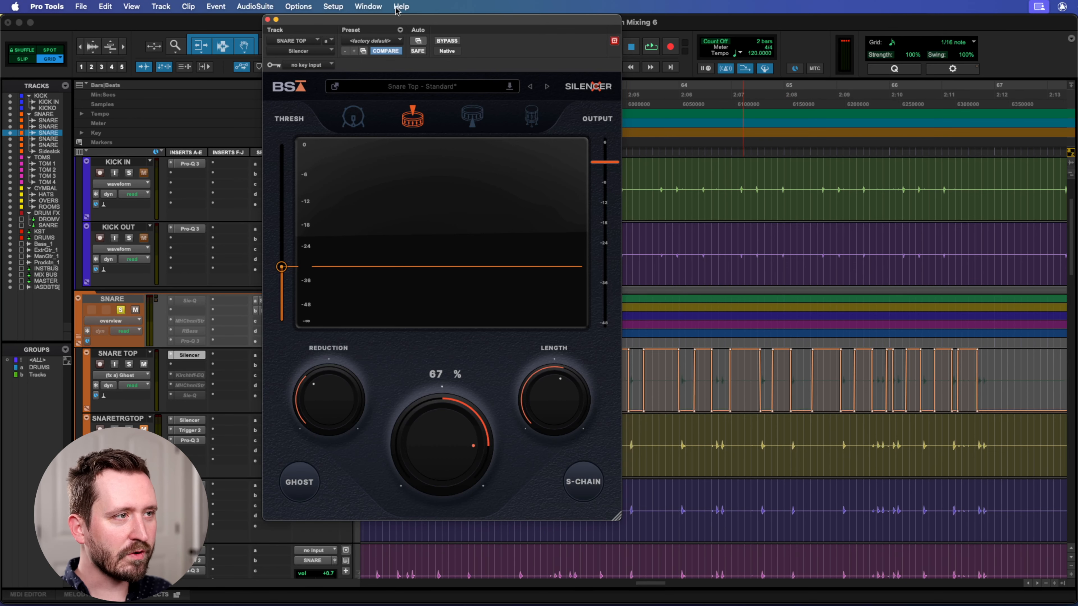
left_click_drag(323, 21, 343, 22)
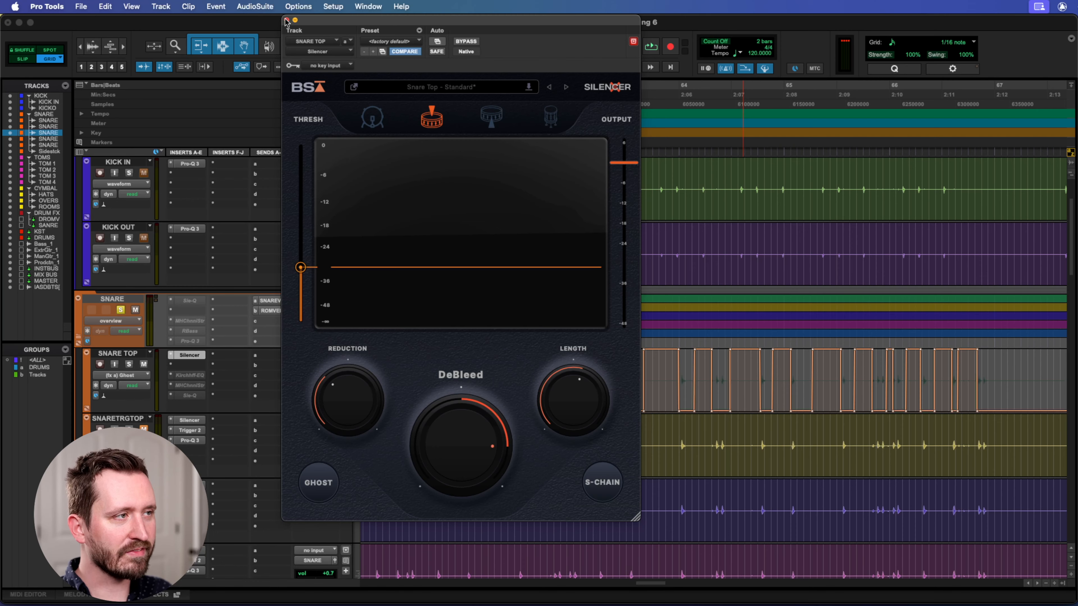
left_click(286, 20)
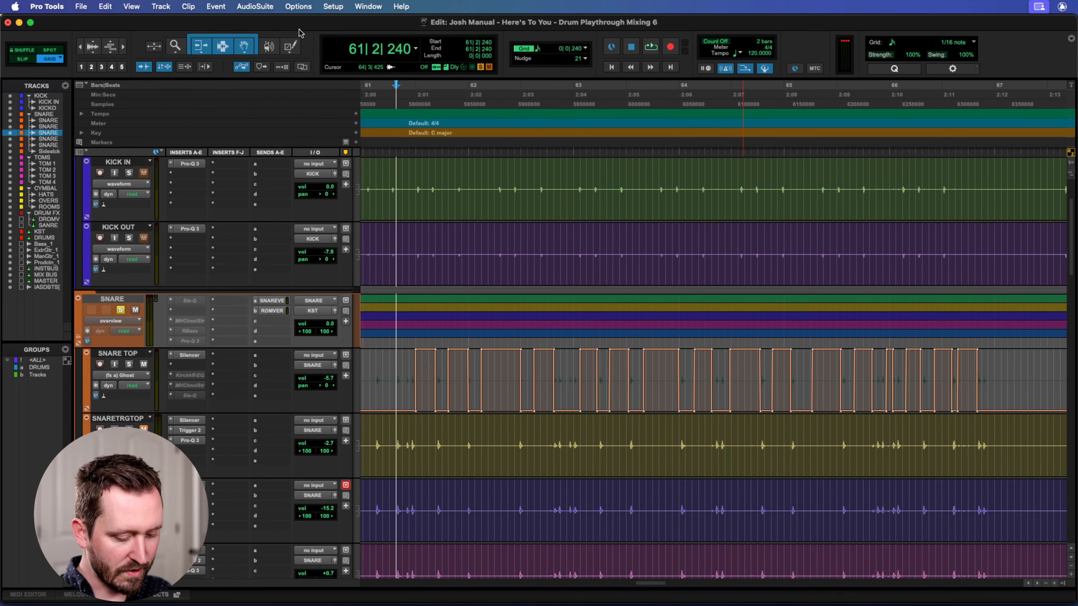
key("super+equal")
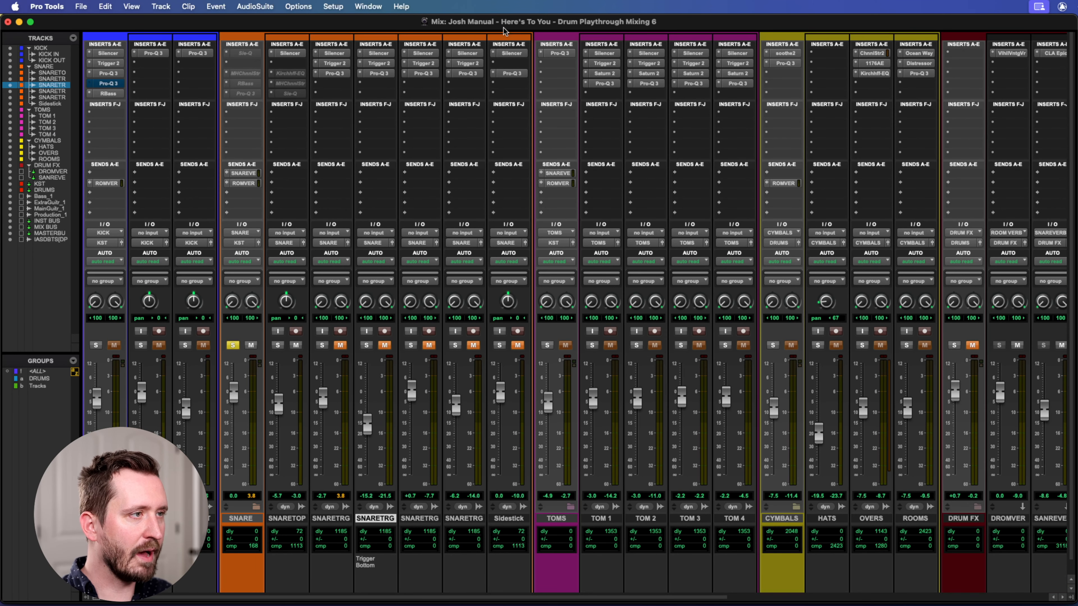
key("super+equal")
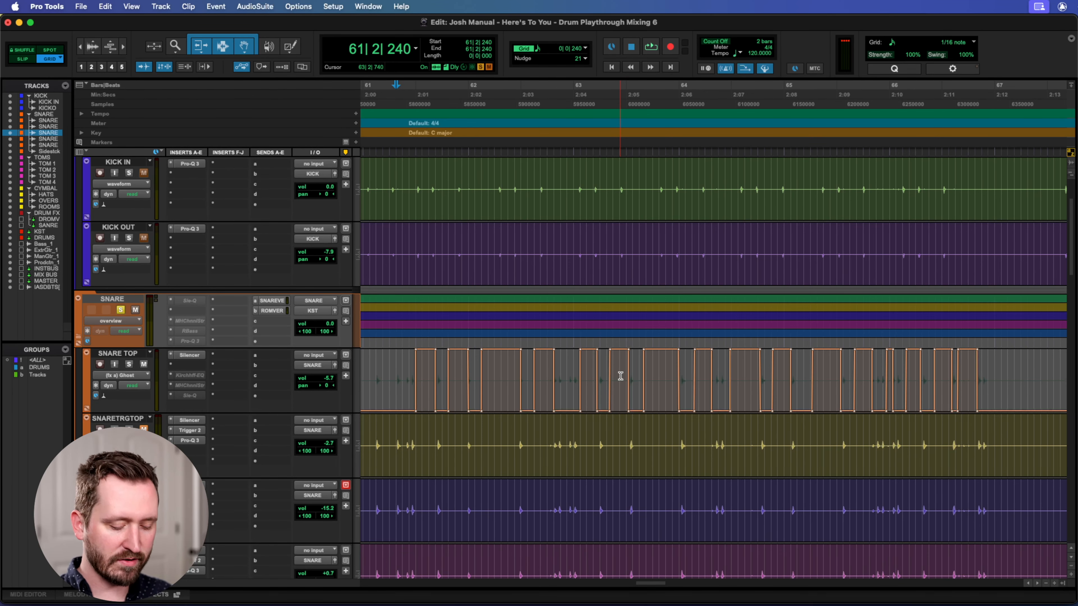
Make the inactive Kirchhoff-EQ on SNARE TOP active in the Mix window, with its plug-in window open.
key("super+equal")
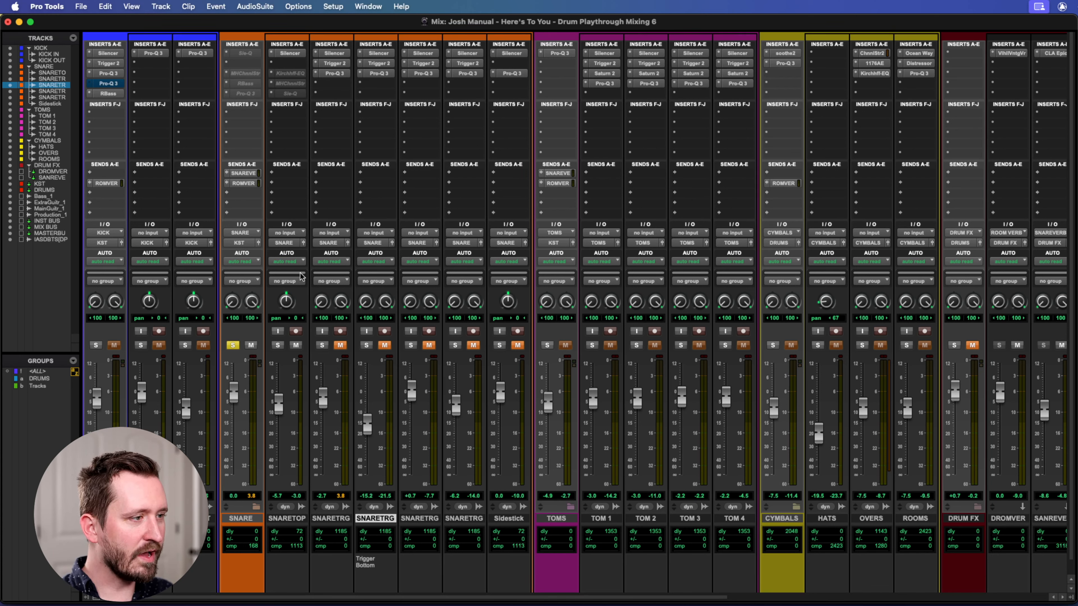
left_click(287, 74)
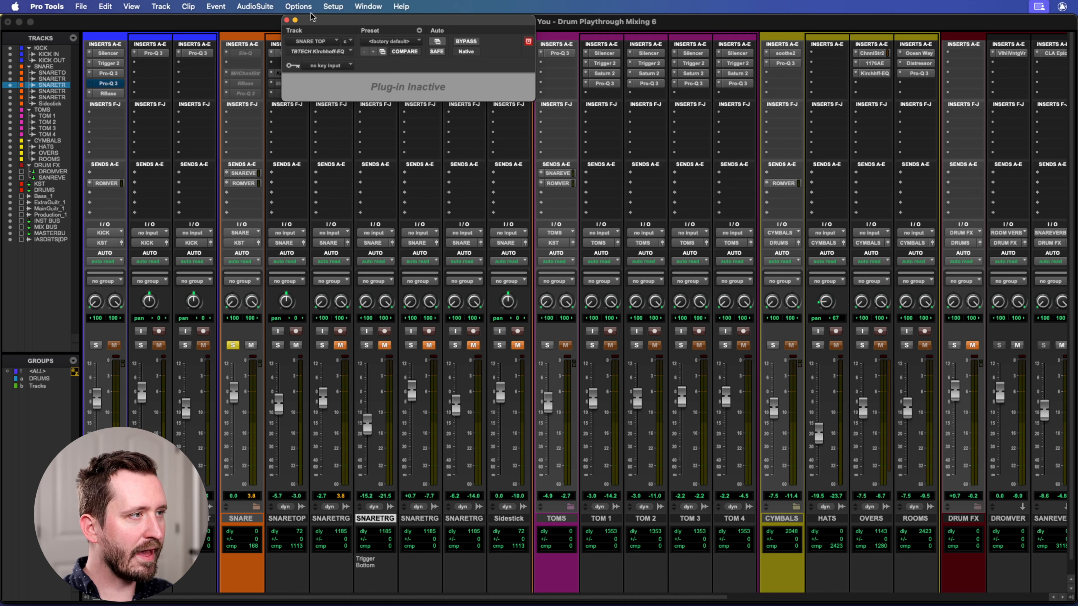
left_click_drag(312, 22, 418, 21)
right_click(284, 76)
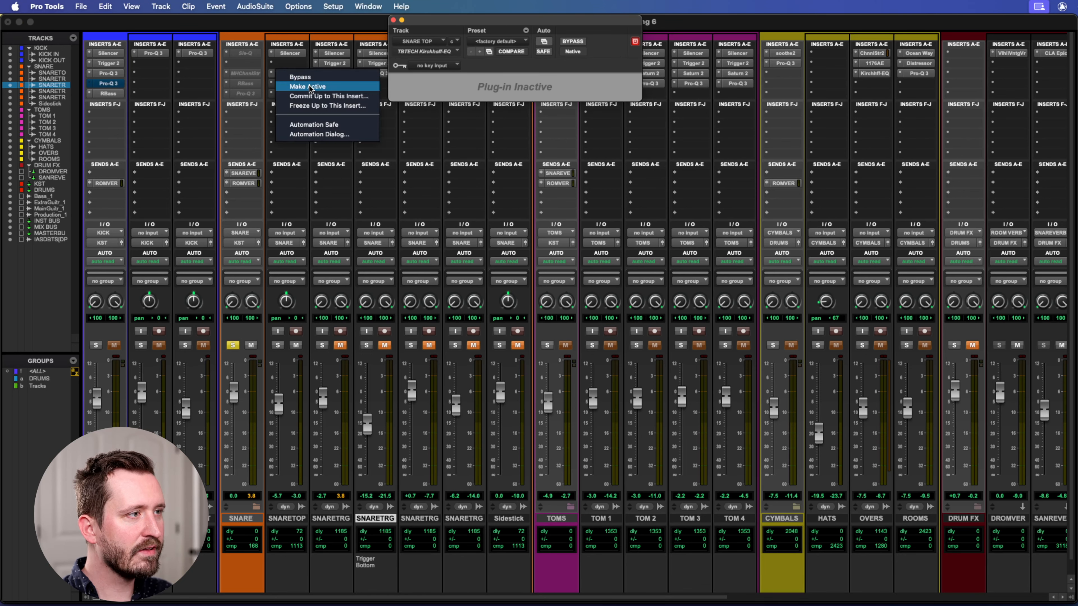
left_click(309, 86)
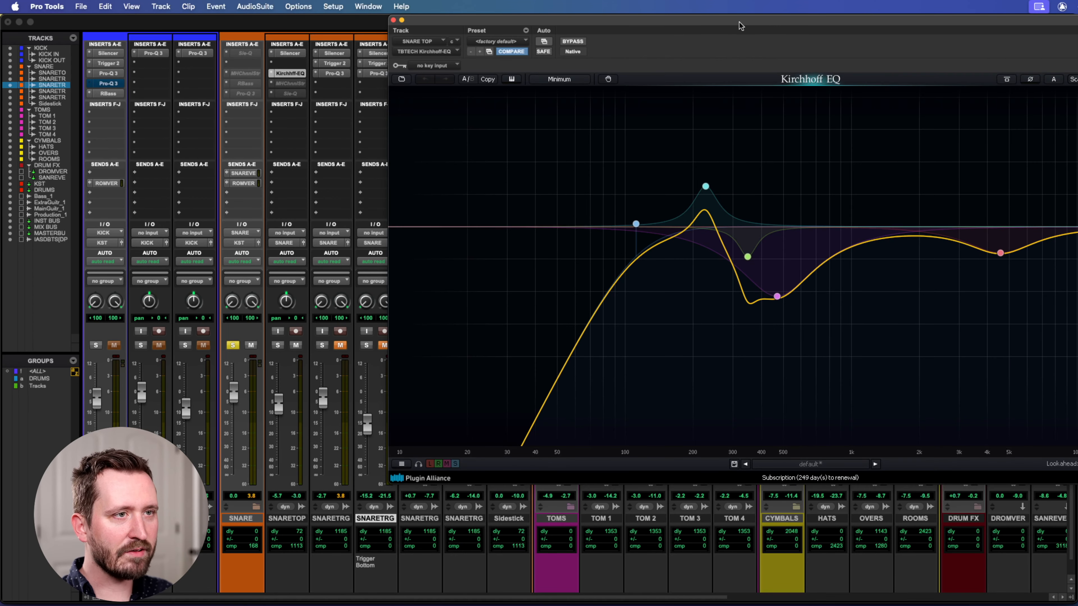
left_click_drag(742, 22, 641, 20)
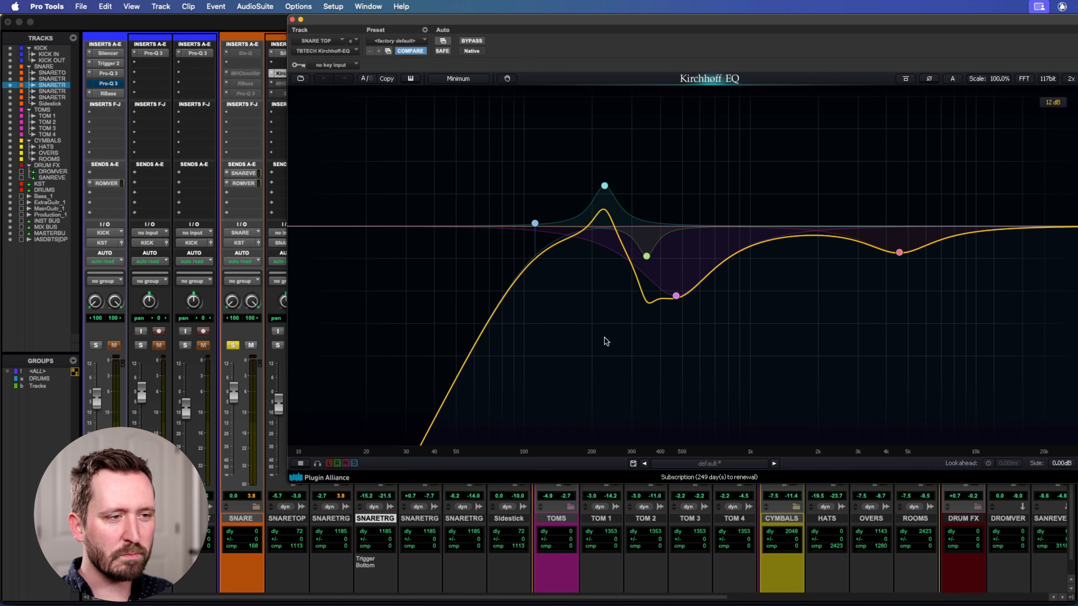
Inspect the Kirchhoff-EQ's two low-mid cuts near 348 Hz and 470 Hz and its boost near 227 Hz.
left_click(646, 257)
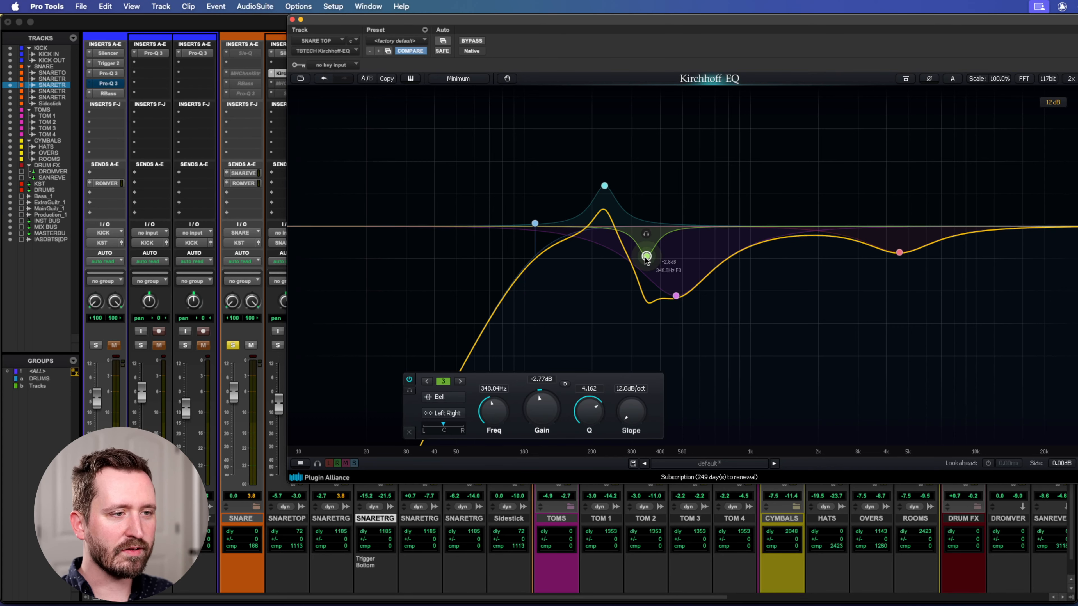
left_click(675, 296)
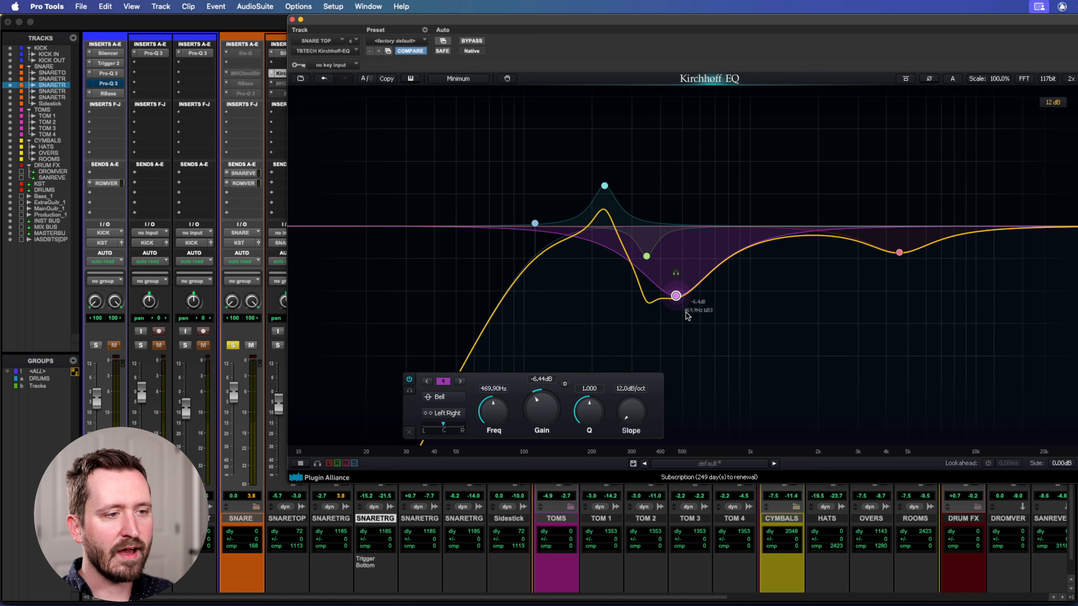
left_click(770, 337)
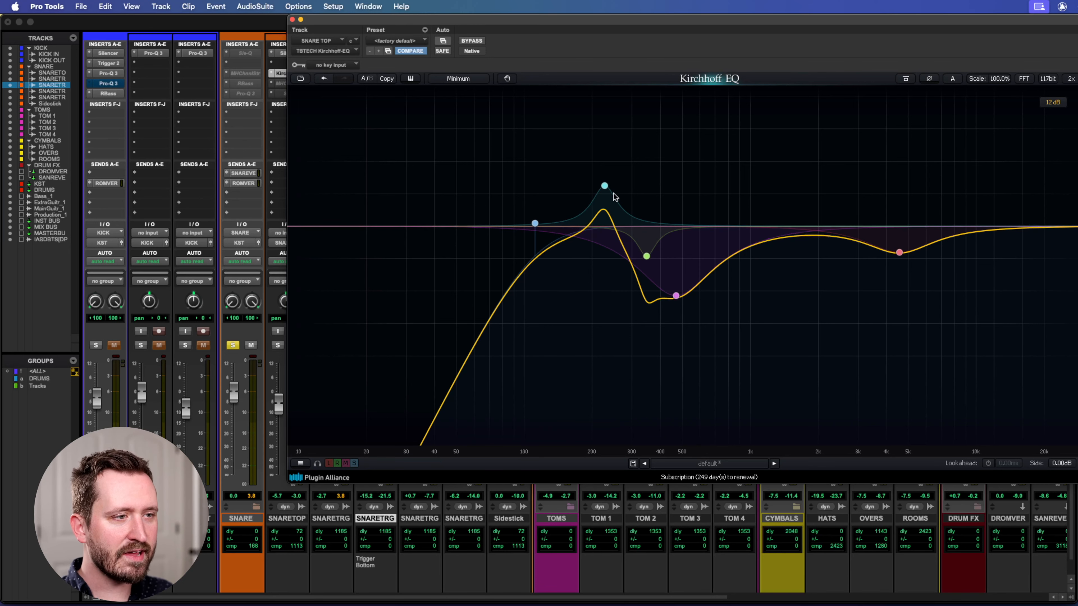
left_click(604, 187)
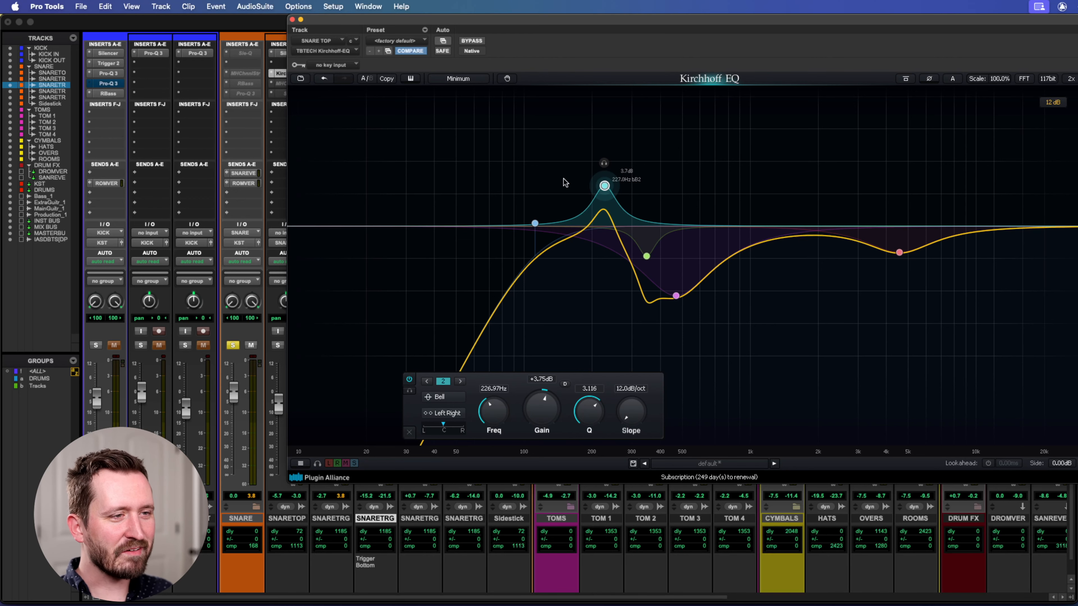
Compare the snare with the Kirchhoff-EQ bypassed and engaged during playback, and close the plug-in.
left_click_drag(465, 19, 592, 5)
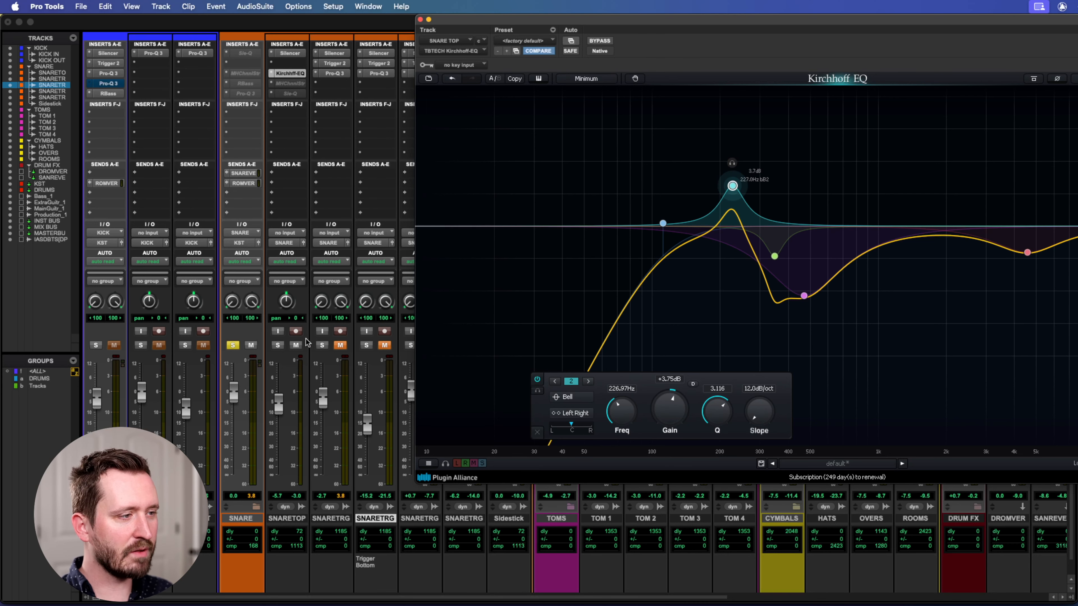
left_click(598, 40)
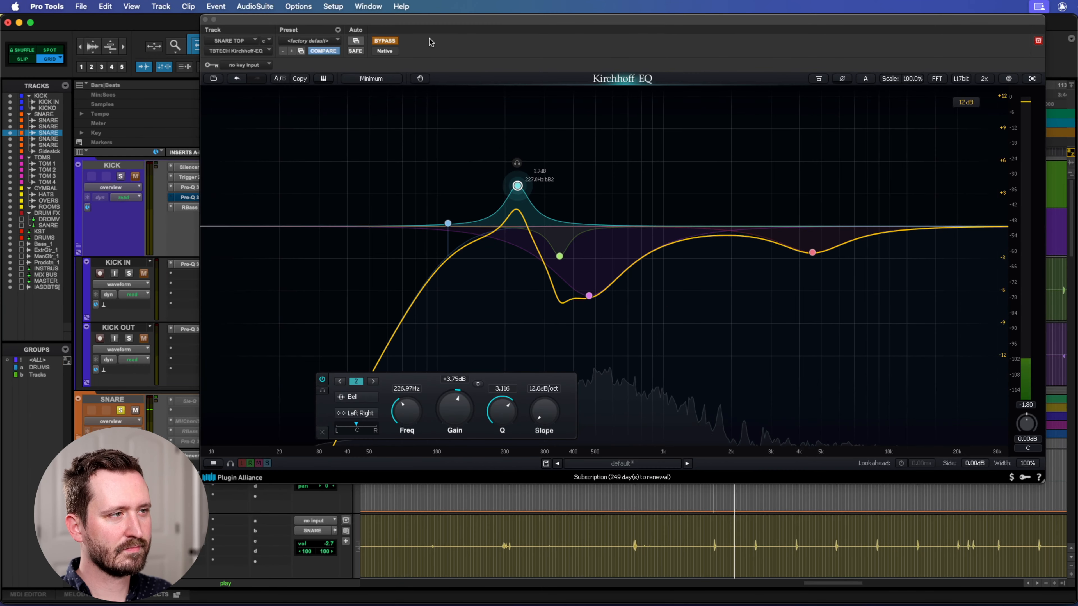
left_click(391, 41)
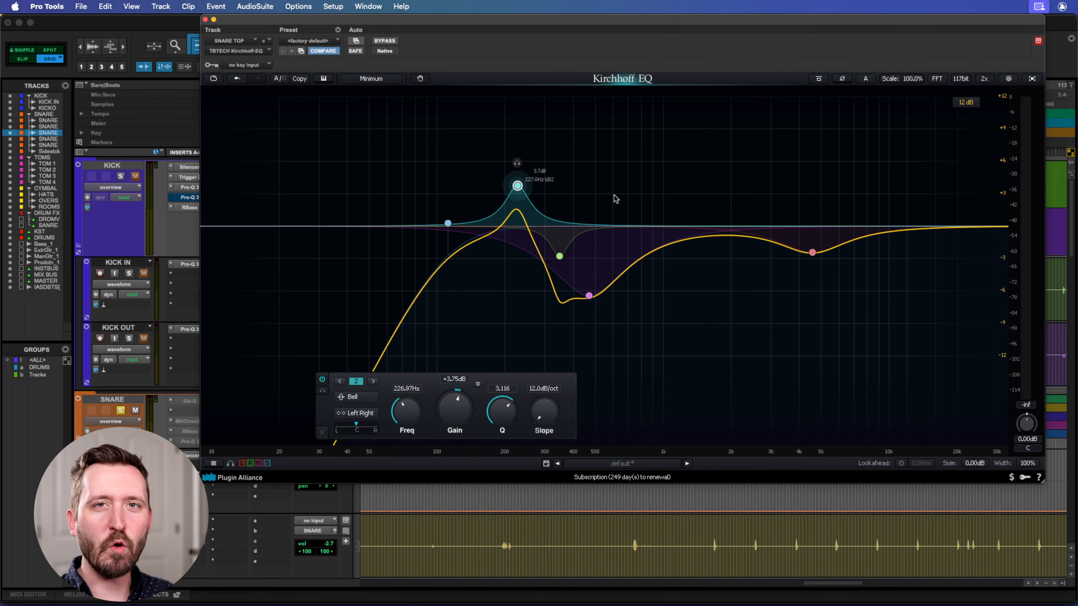
left_click_drag(657, 18, 634, 6)
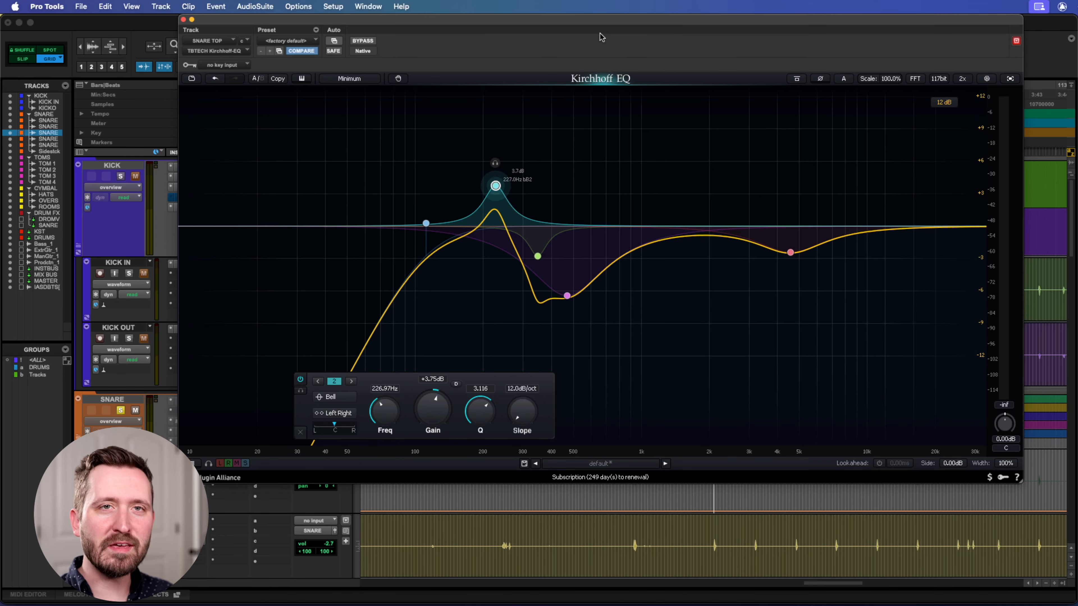
left_click(184, 20)
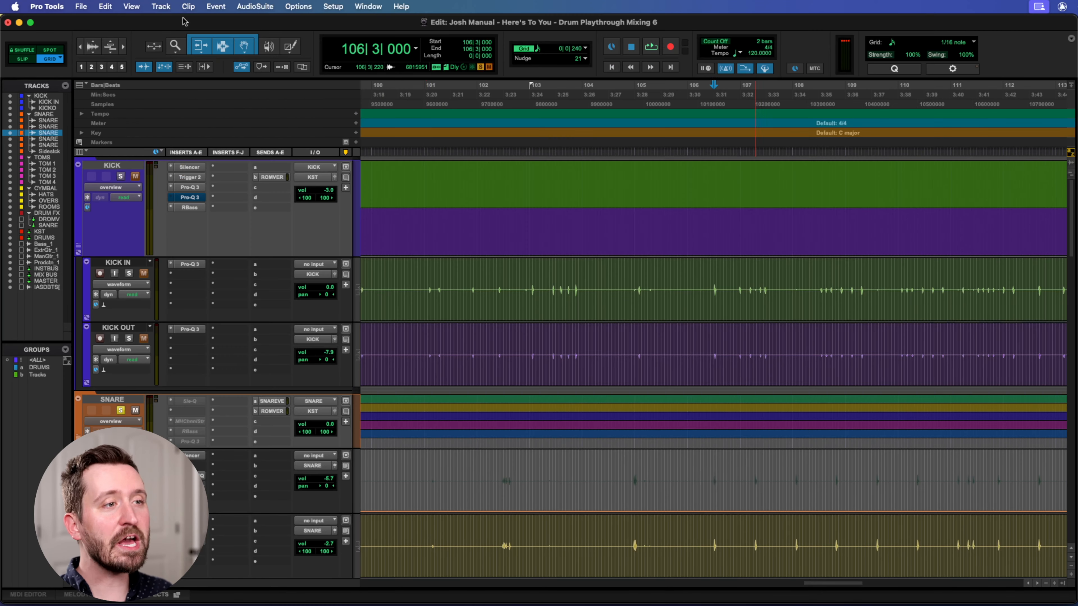
Make the MH ChannelStrip on SNARE TOP active and open it over the Mix window.
key("super+equal")
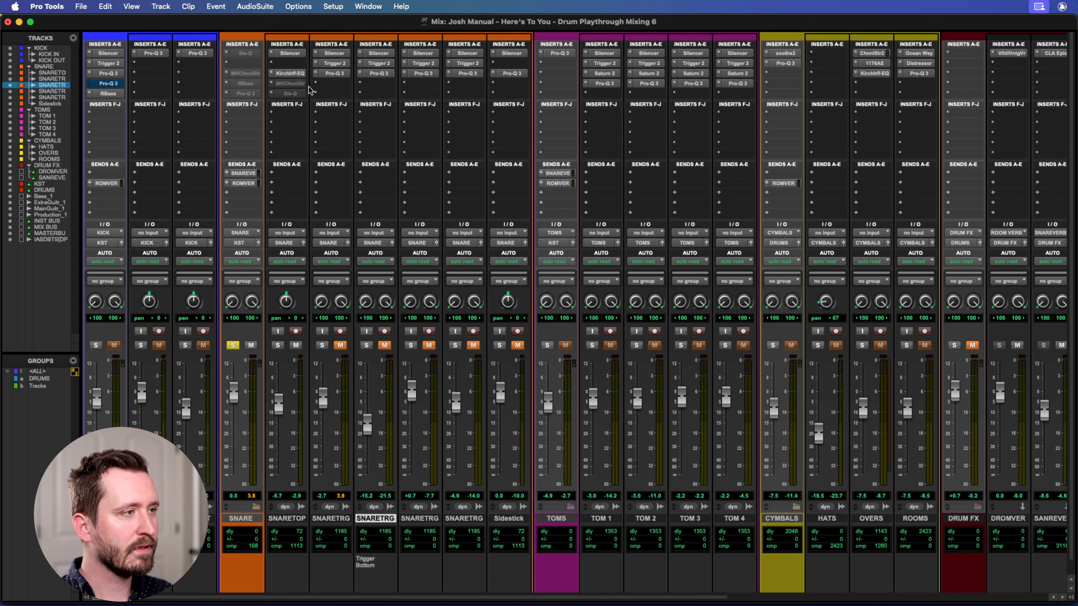
right_click(297, 83)
left_click(322, 95)
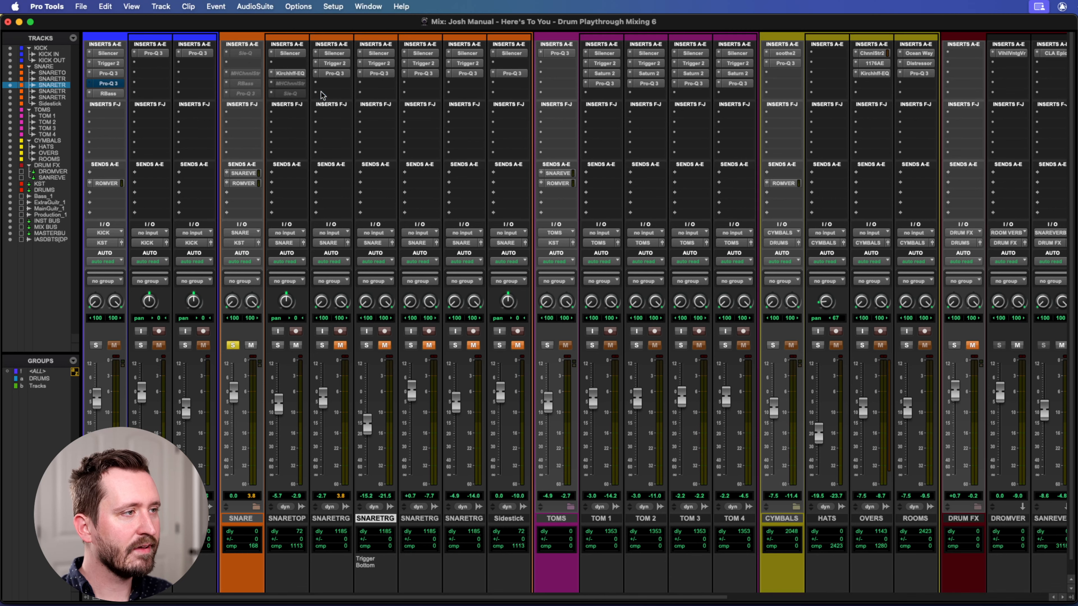
left_click(284, 84)
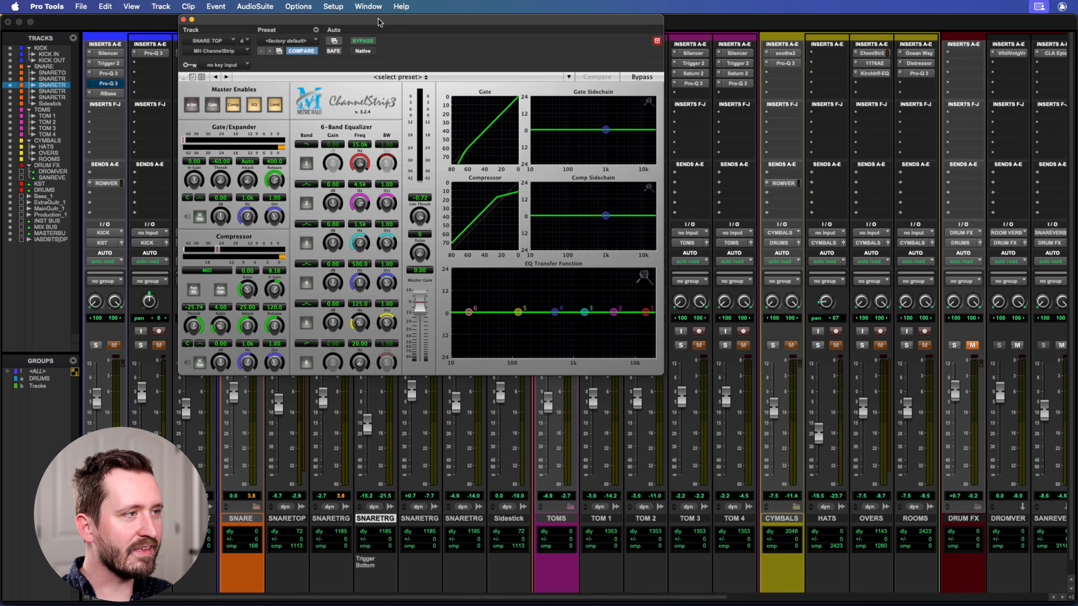
left_click_drag(379, 22, 624, 3)
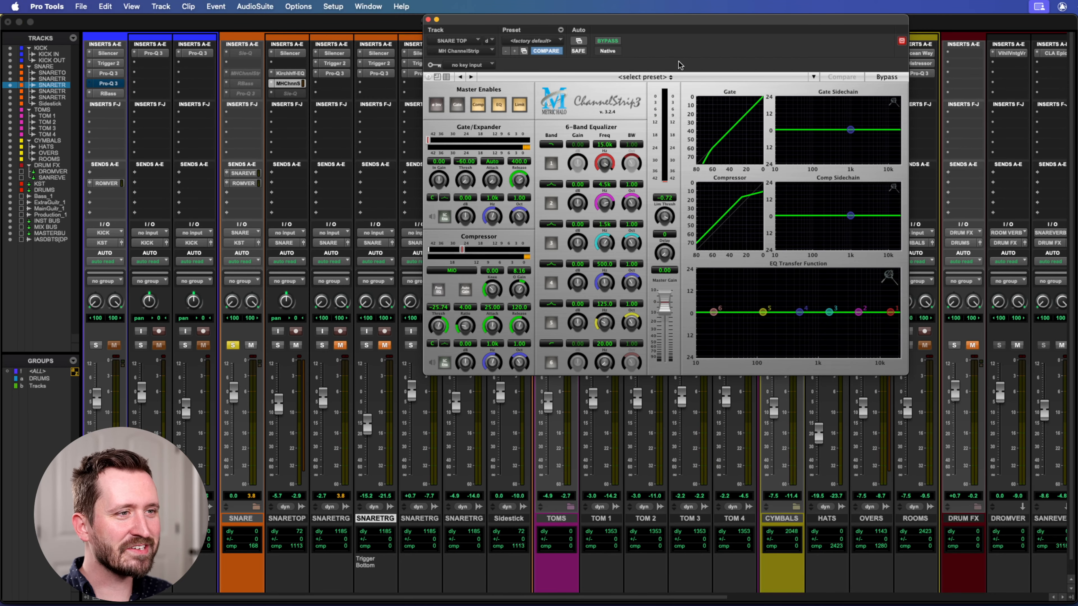
left_click_drag(623, 22, 634, 22)
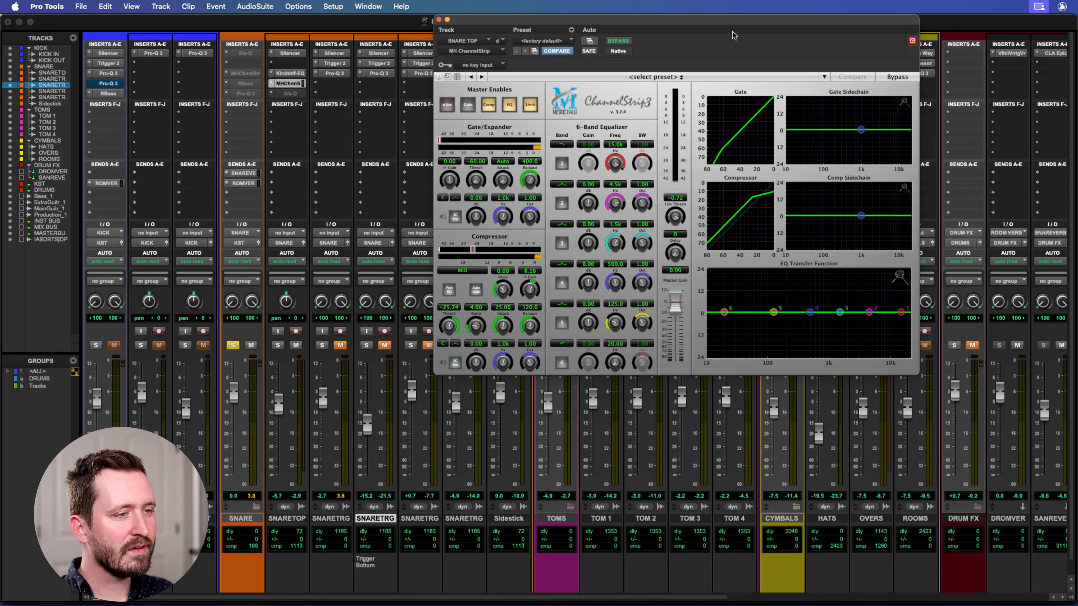
left_click_drag(653, 22, 509, 64)
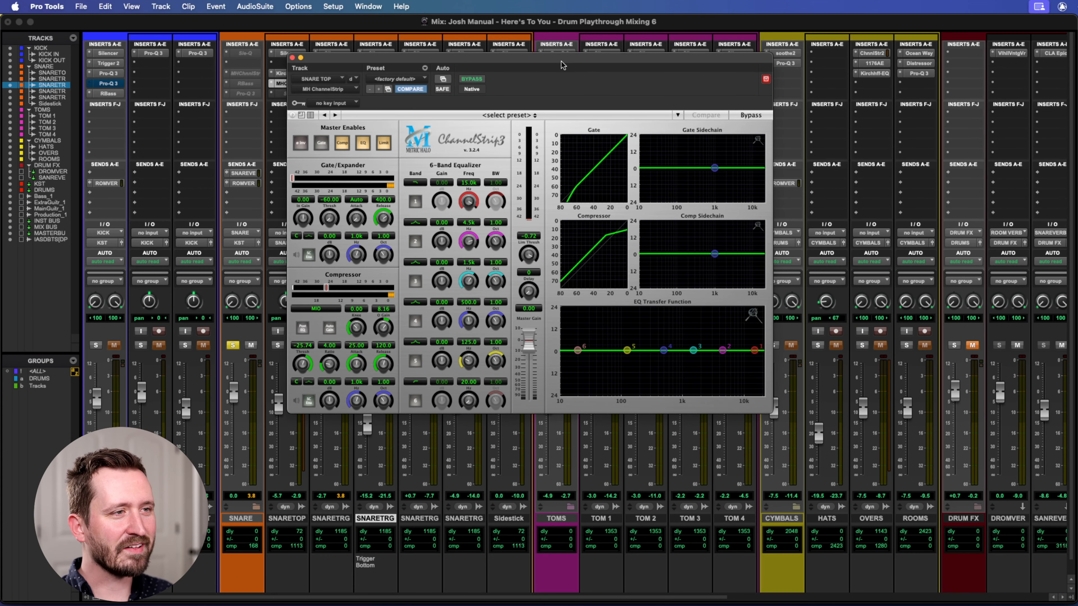
Play the snare and compare it with the ChannelStrip bypassed and engaged.
key("space")
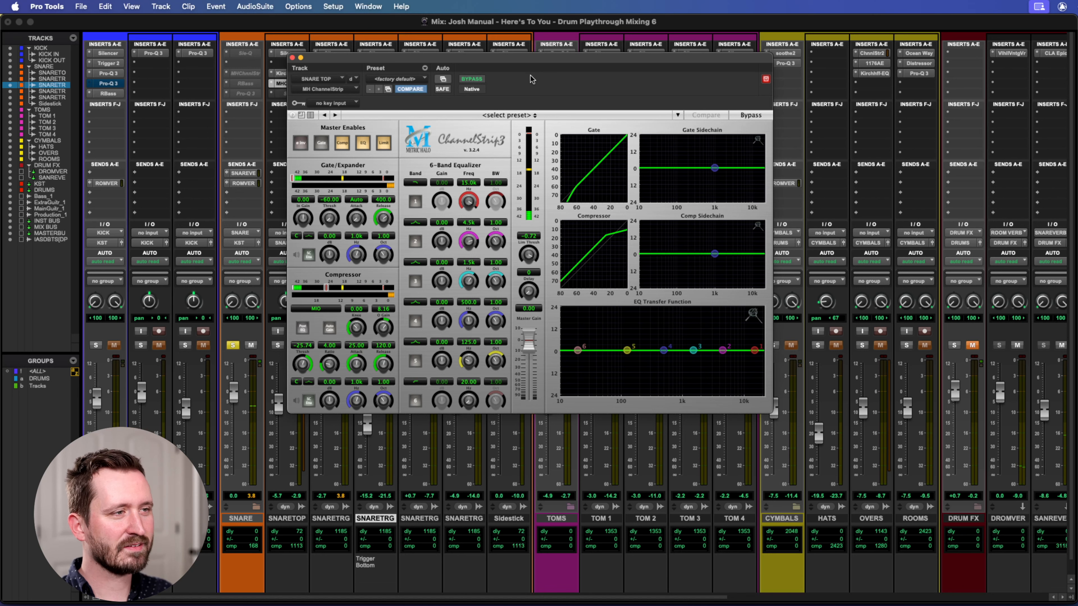
left_click(478, 79)
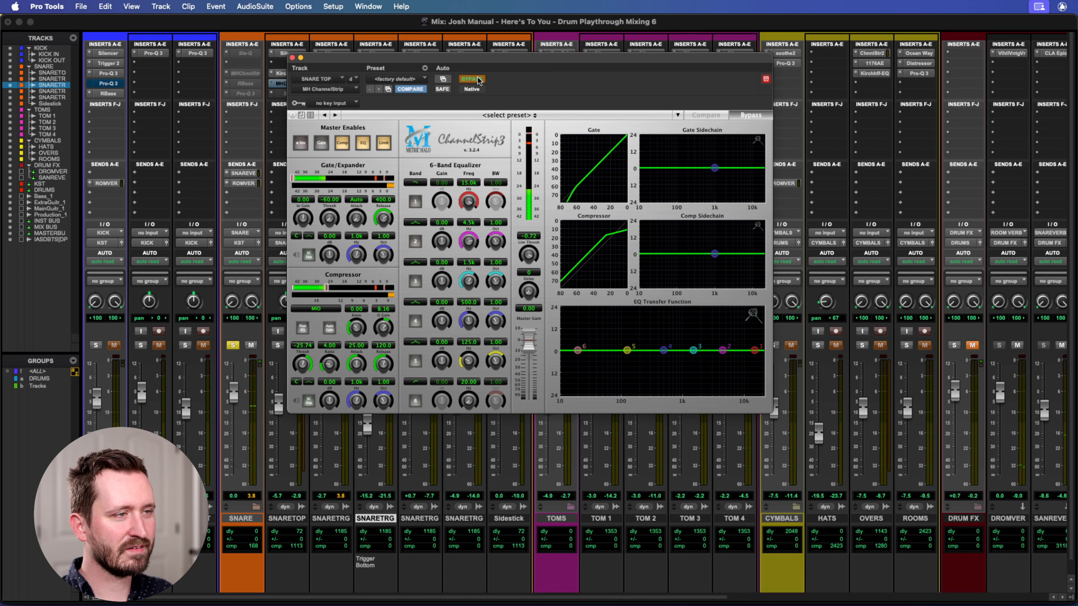
left_click(472, 80)
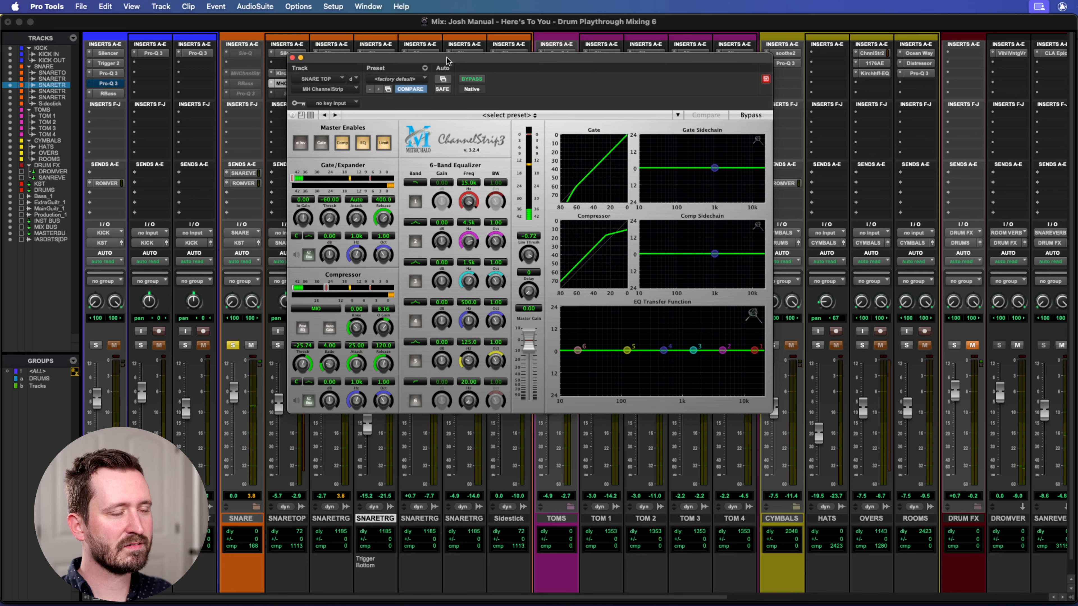
Make the Sie-Q on SNARE TOP active and show its settings clear of the snare inserts.
left_click_drag(448, 57, 604, 52)
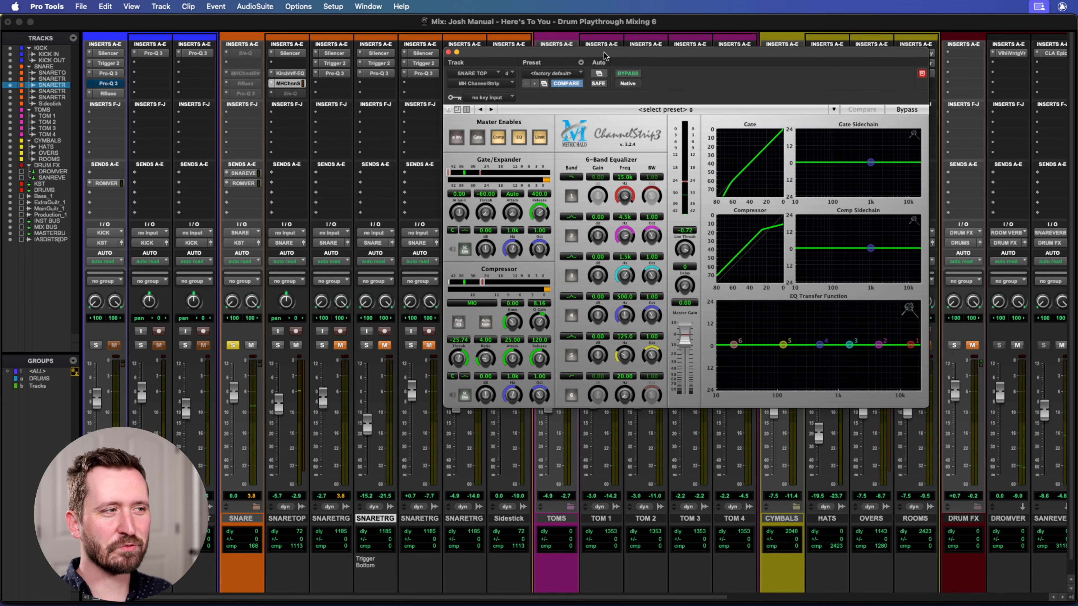
left_click(284, 94)
right_click(297, 99)
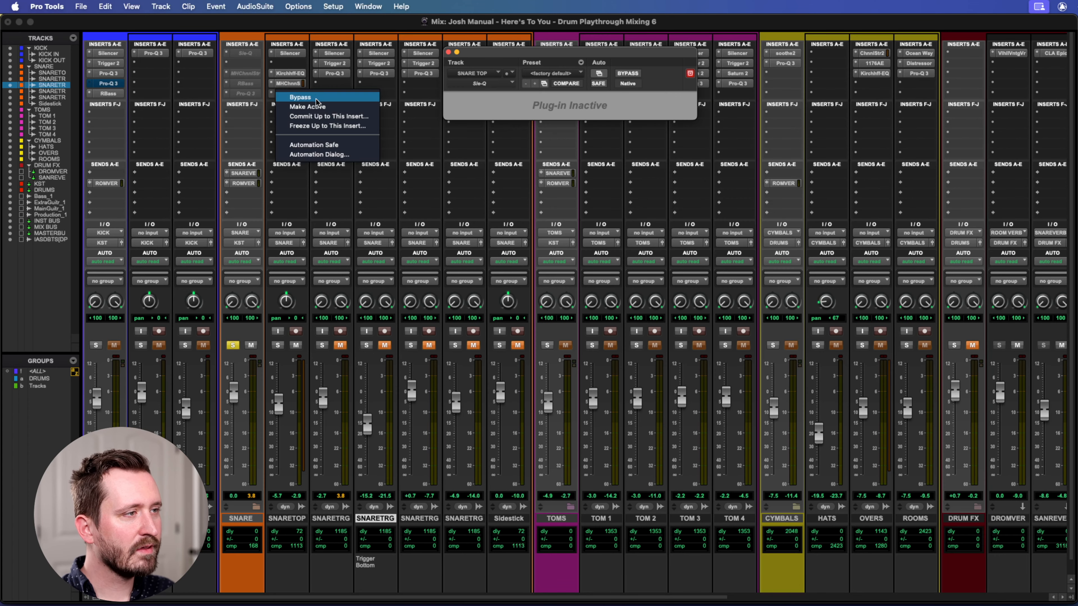
left_click(293, 103)
left_click_drag(631, 54, 589, 84)
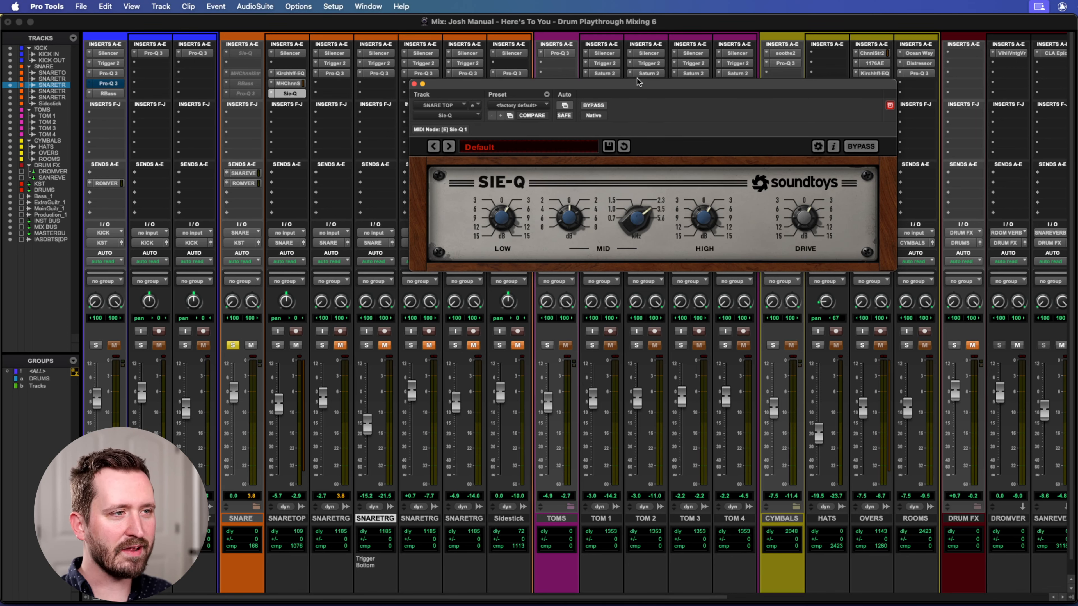
left_click_drag(620, 81, 640, 82)
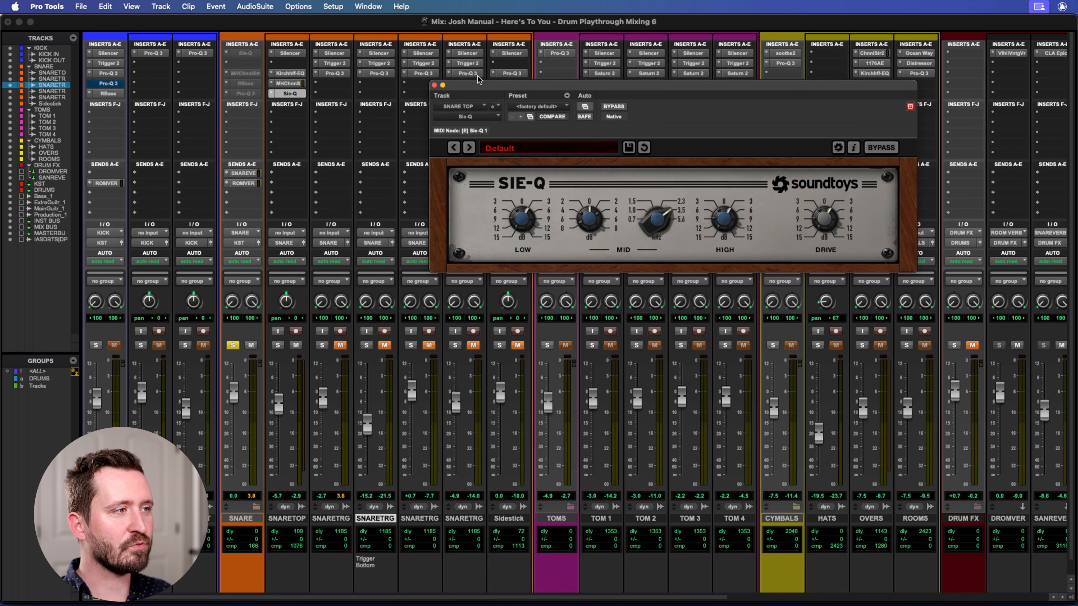
Compare the snare with the Sie-Q bypassed and engaged during playback, and close the plug-in.
left_click(882, 148)
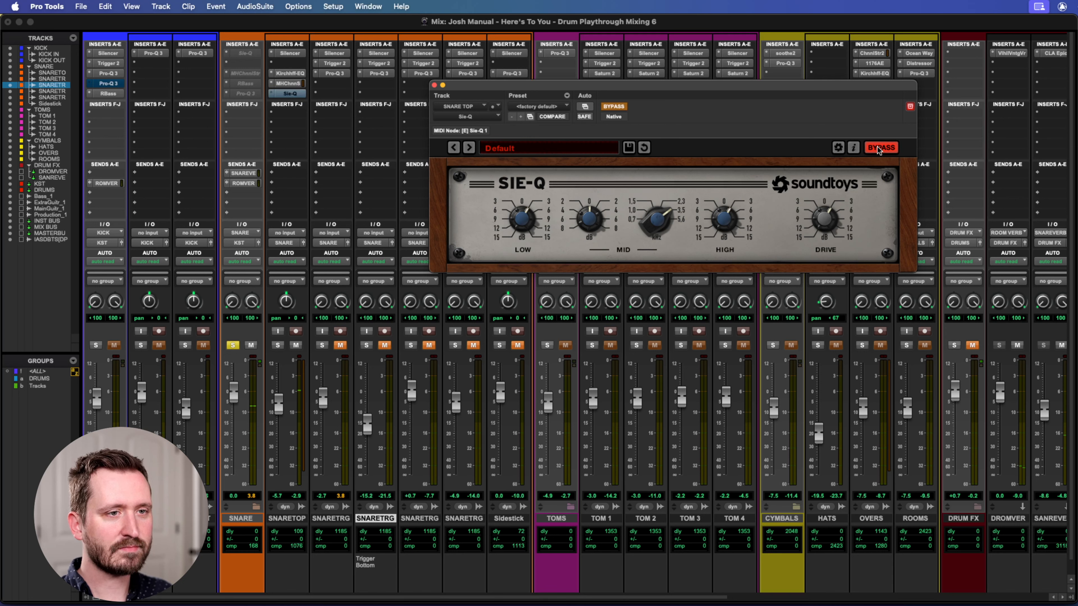
left_click(877, 147)
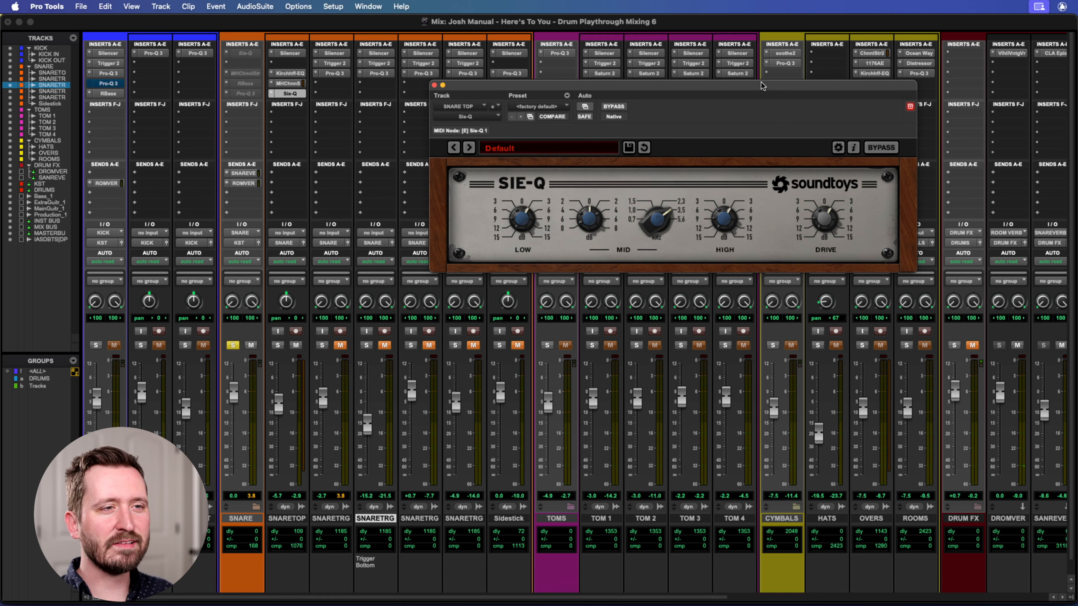
left_click_drag(764, 90, 732, 102)
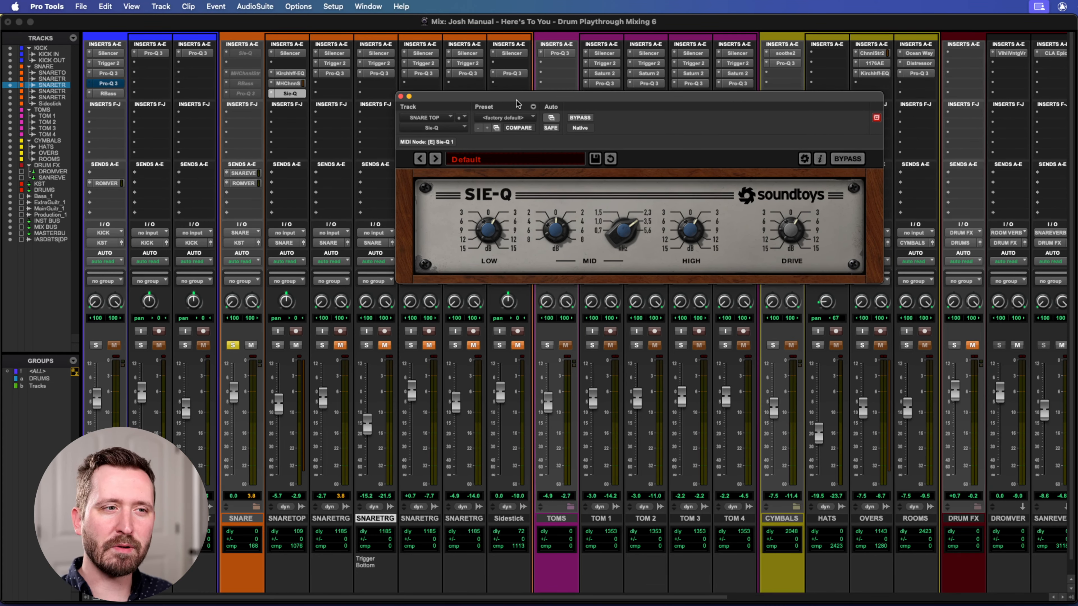
left_click_drag(516, 100, 485, 105)
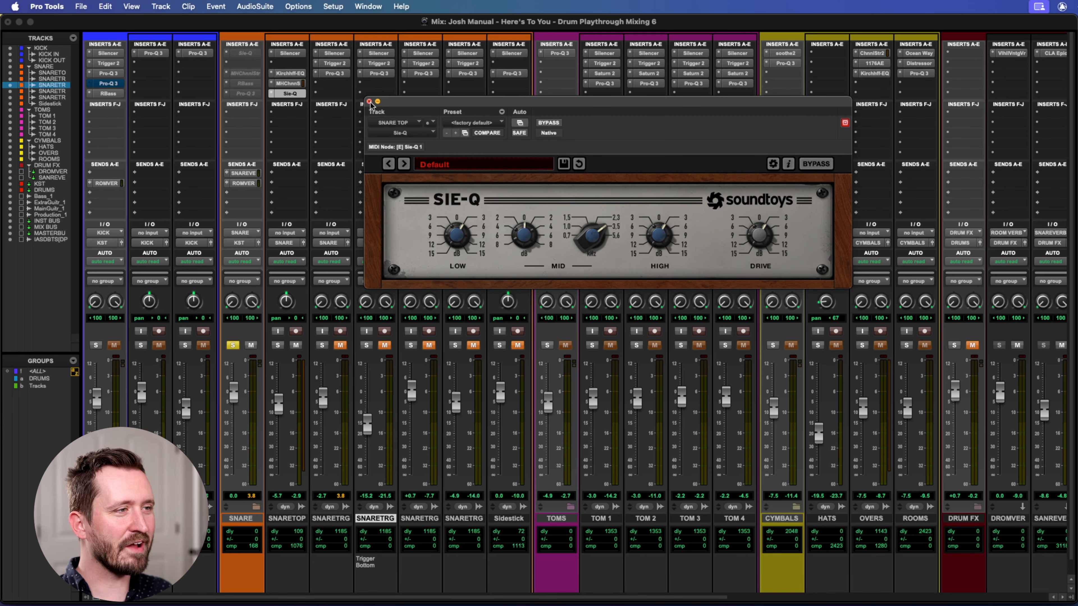
left_click(369, 102)
Mute SNARE TOP and unmute the SNARETRGTOP track and the snare trigger track commented Trigger Bottom.
left_click(295, 346)
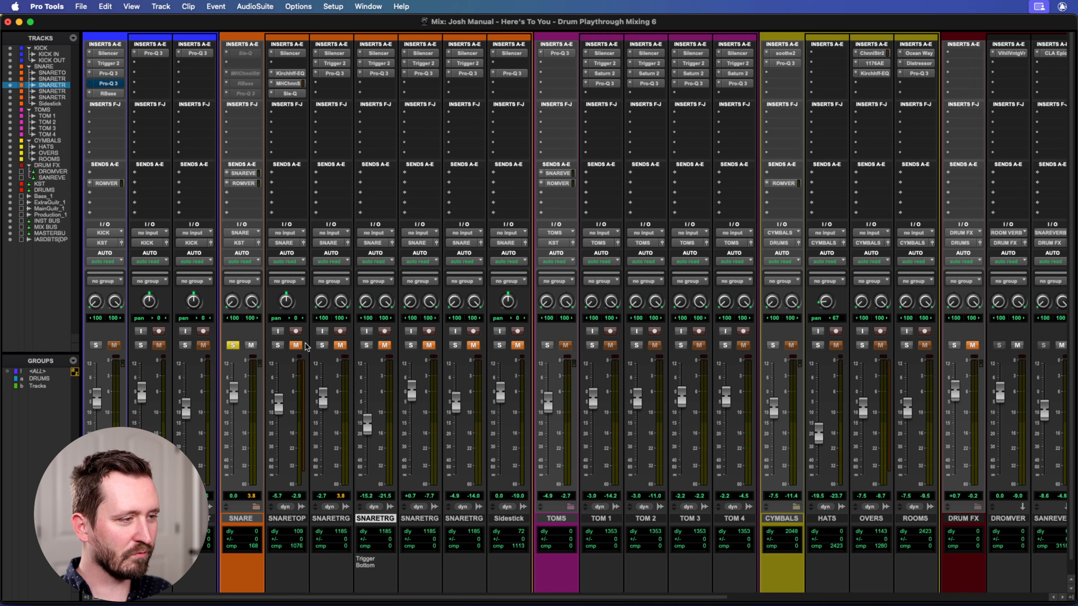
left_click(340, 345)
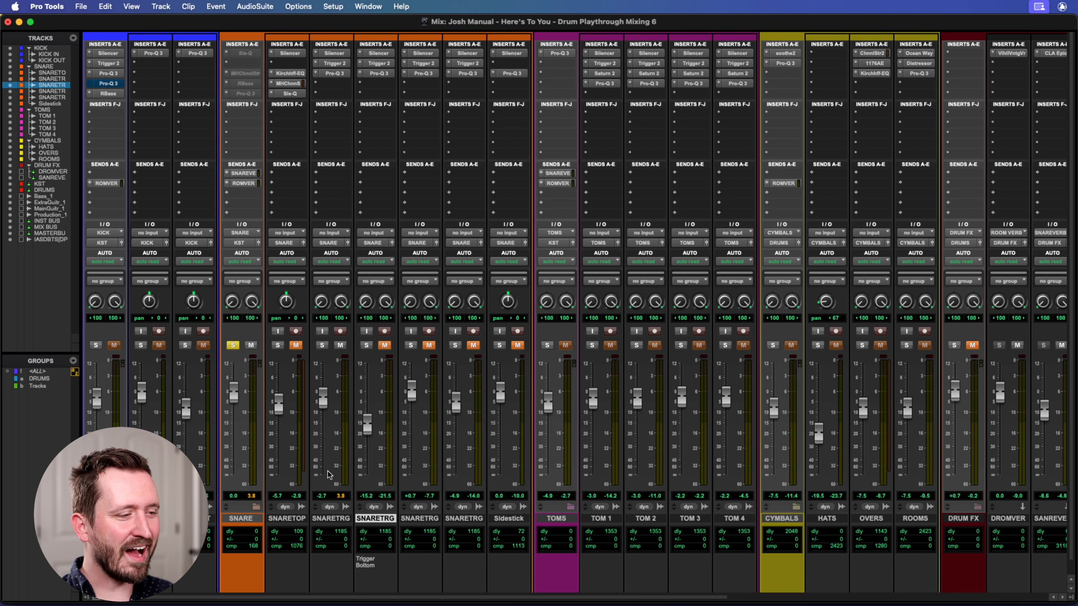
left_click(333, 518)
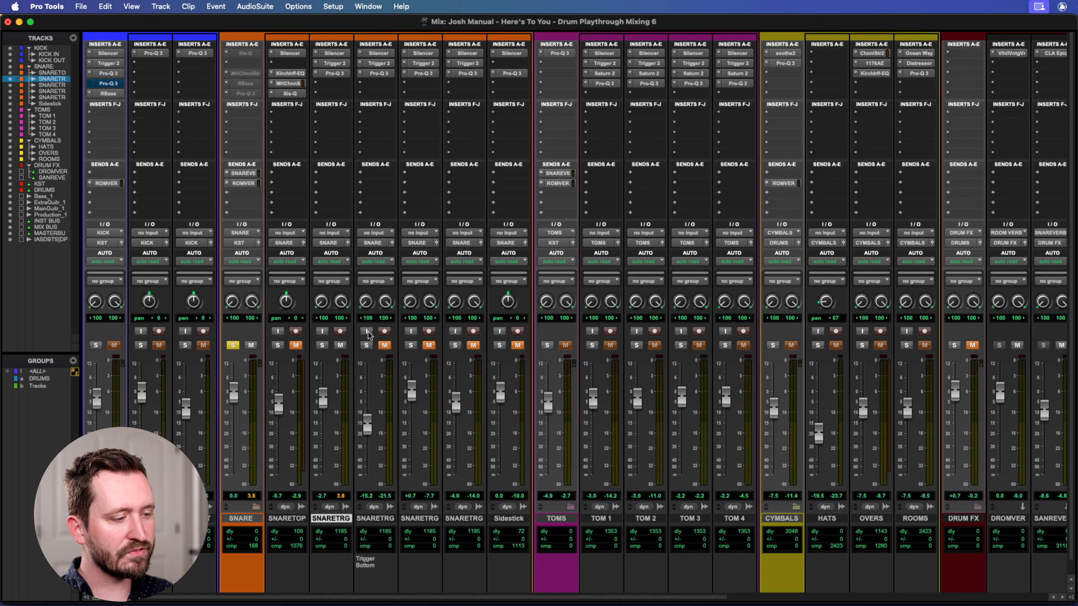
left_click(385, 345)
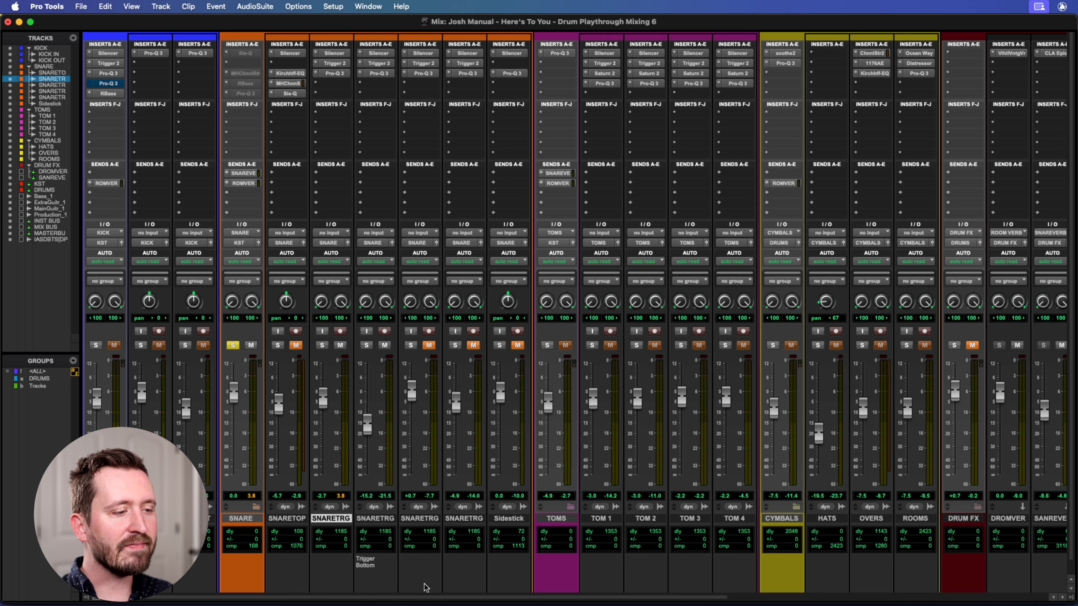
Unmute the snare trigger overhead track and the snare trigger room track.
left_click(412, 519)
left_click(428, 346)
left_click(473, 345)
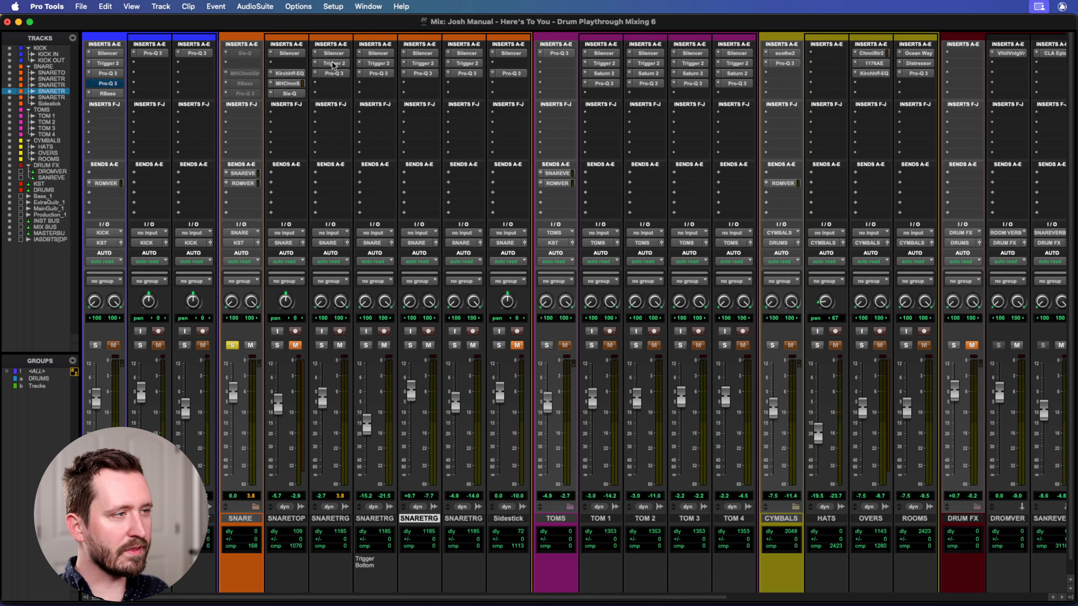
Open Trigger 2 on SNARE TRG TOP, audition the SJC Signature Snare High Top Processed sample, and place the window clear of the snare inserts.
left_click(332, 62)
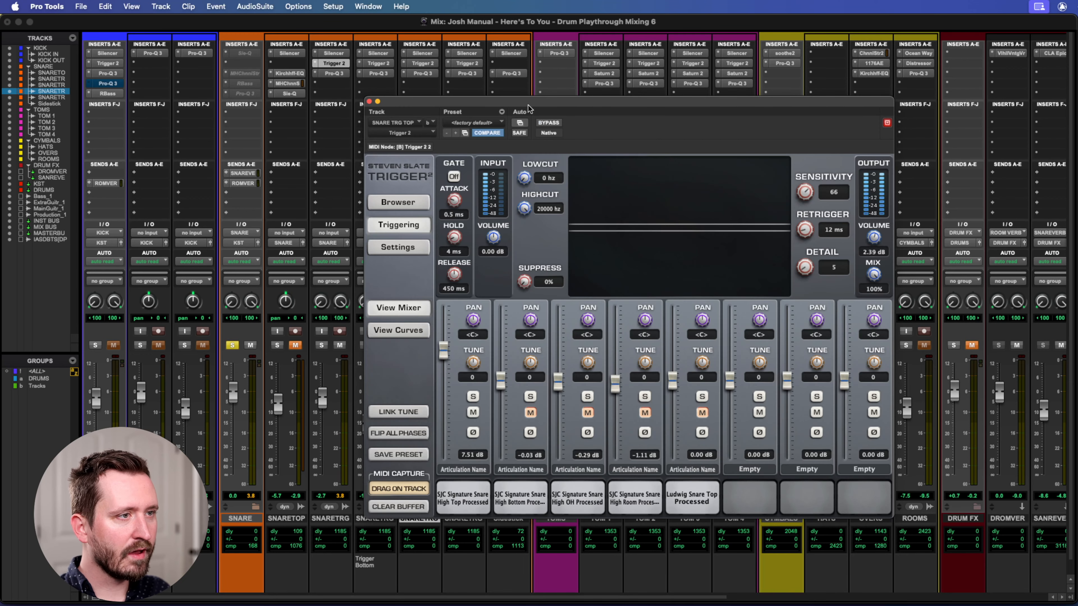
left_click_drag(538, 99, 679, 87)
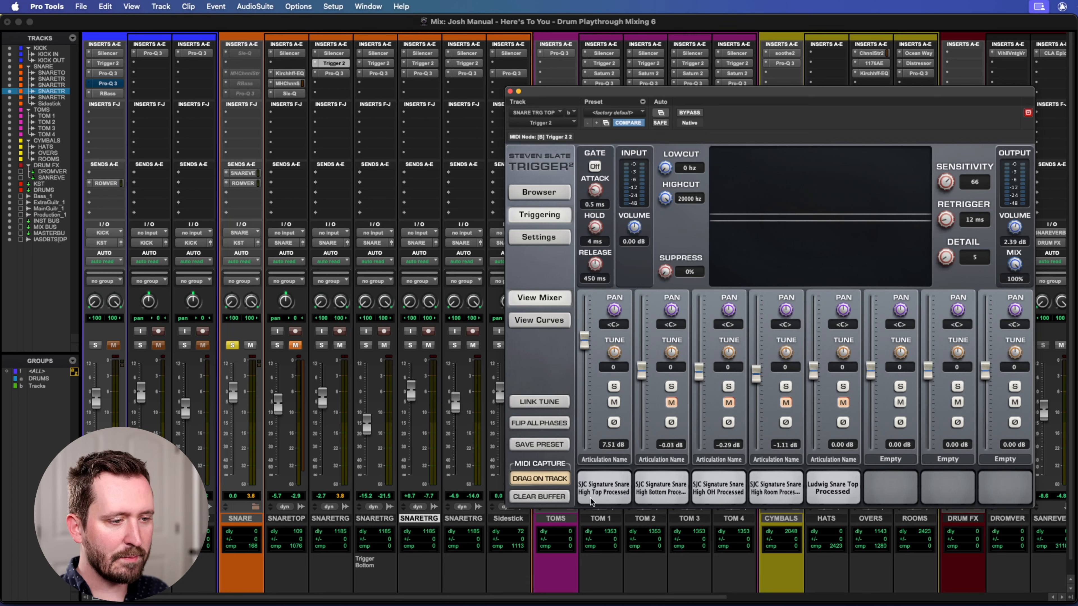
left_click(609, 493)
left_click(609, 493)
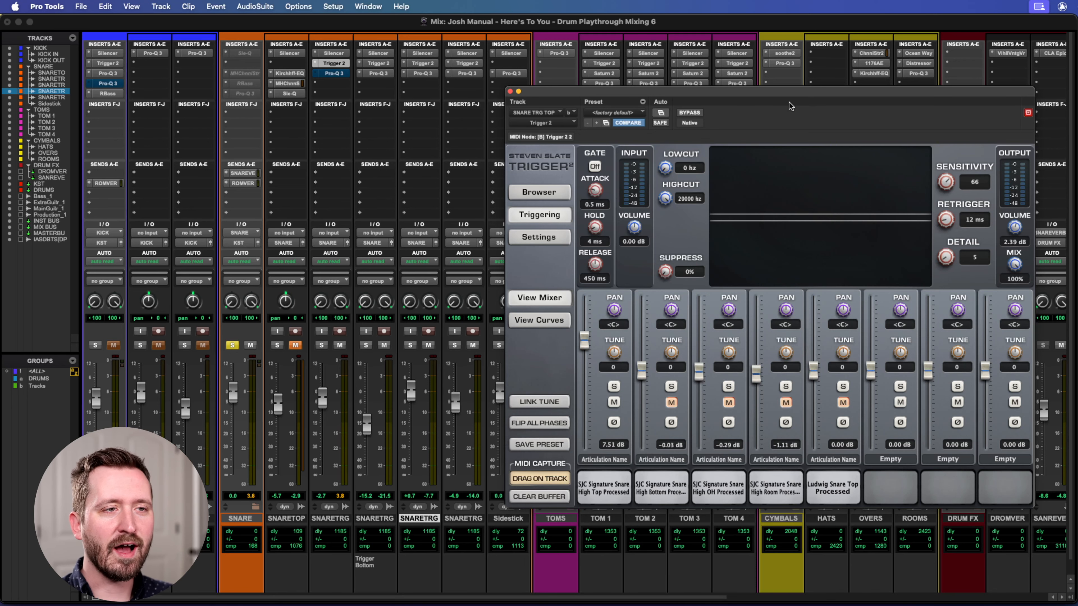
left_click_drag(772, 101, 750, 42)
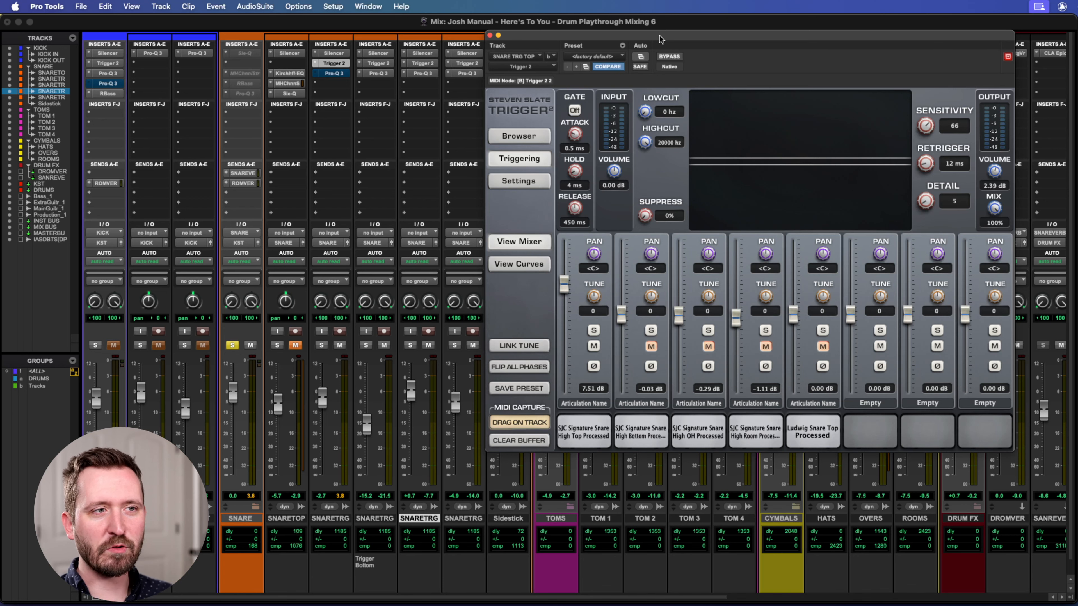
left_click_drag(697, 36, 710, 34)
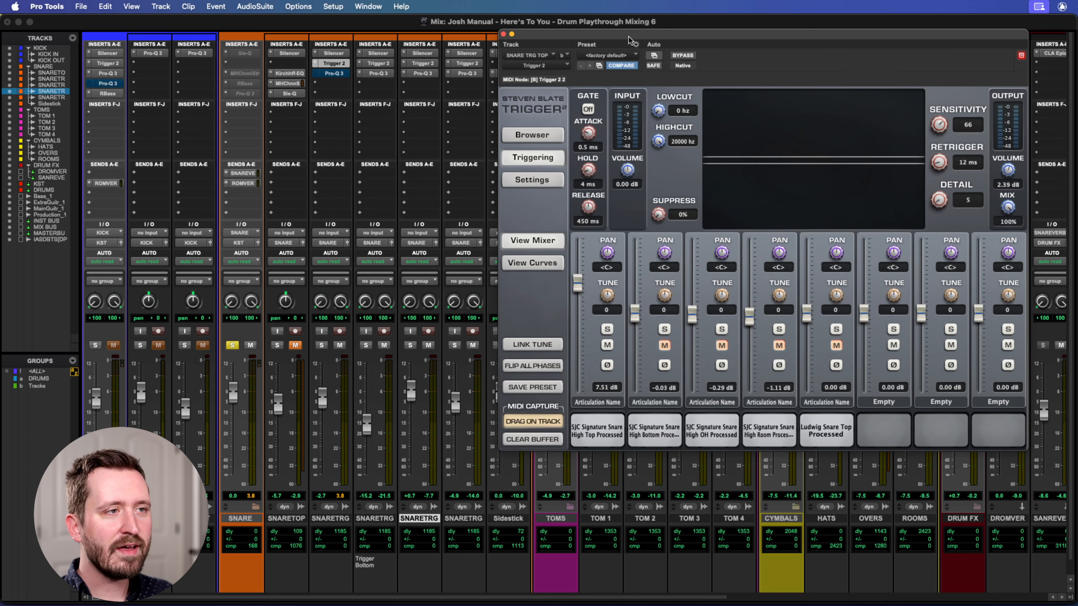
left_click_drag(628, 36, 617, 25)
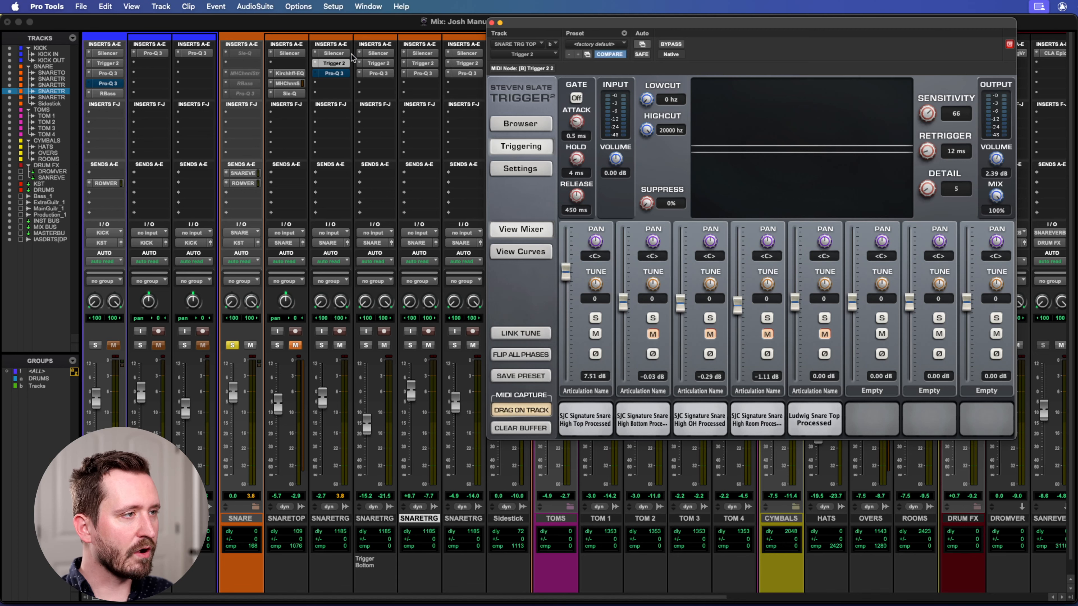
Examine SNARE TRG TOP's Pro-Q 3 curve, audition Trigger 2's High Top Processed sample alongside it, and close both plug-ins.
left_click(334, 73)
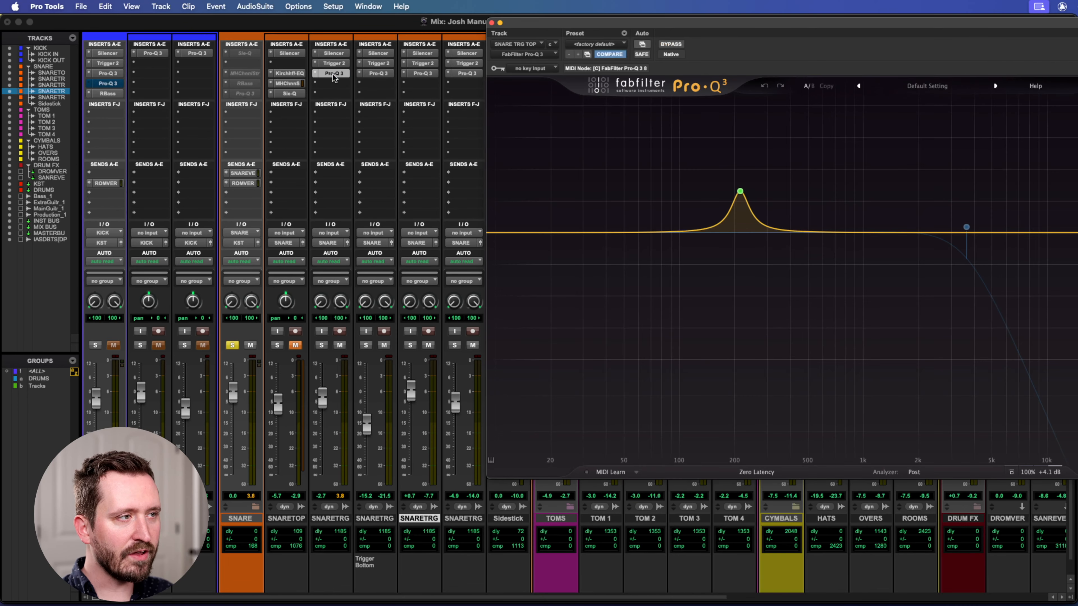
mouse_move(747, 193)
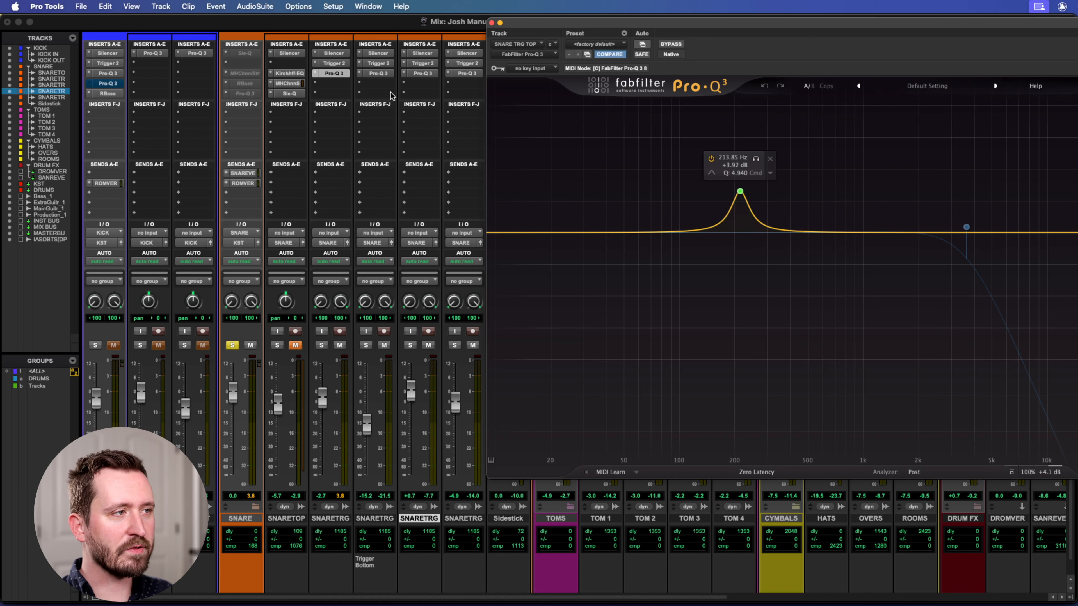
left_click(333, 63)
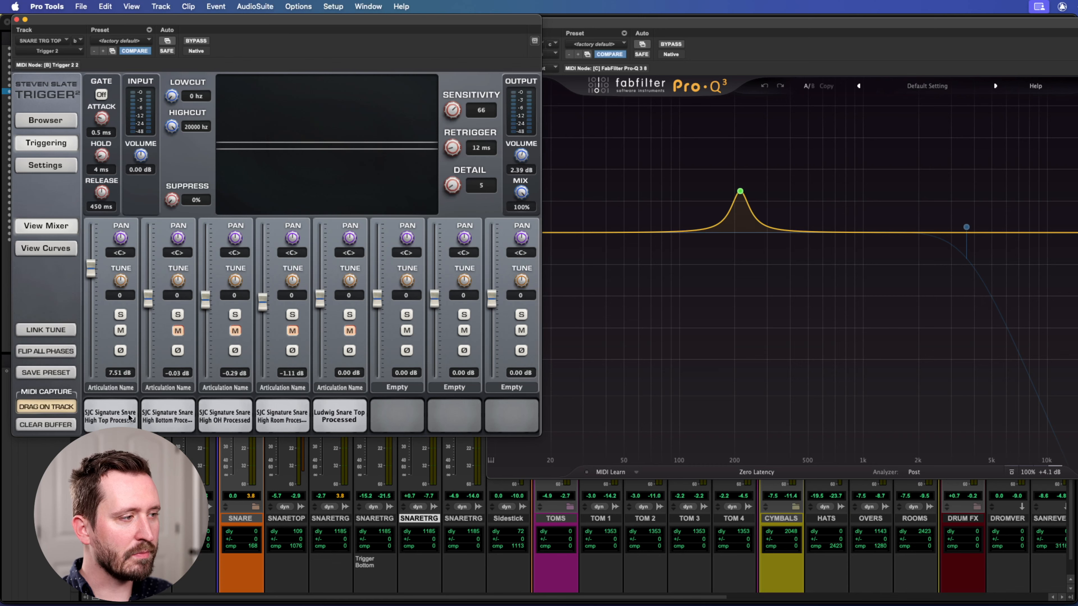
left_click(103, 419)
left_click(102, 419)
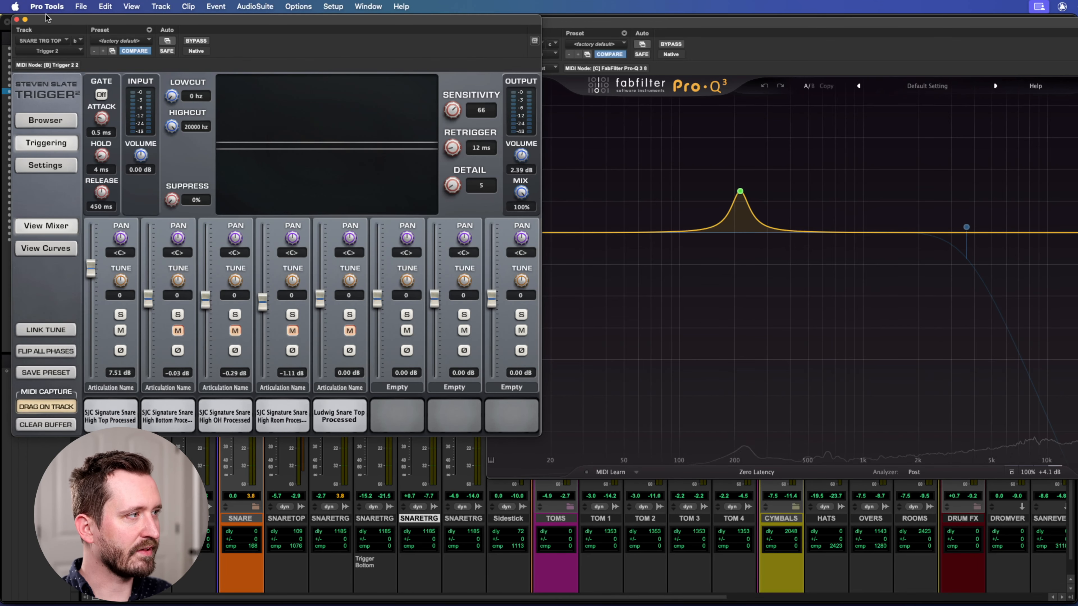
left_click_drag(46, 21, 326, 53)
left_click(297, 52)
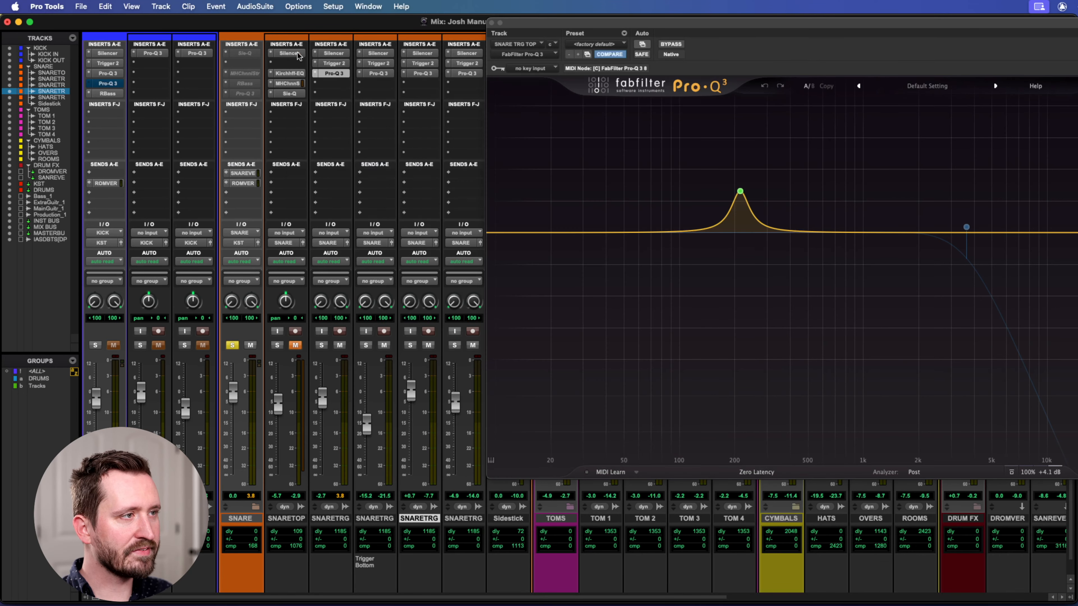
left_click(491, 22)
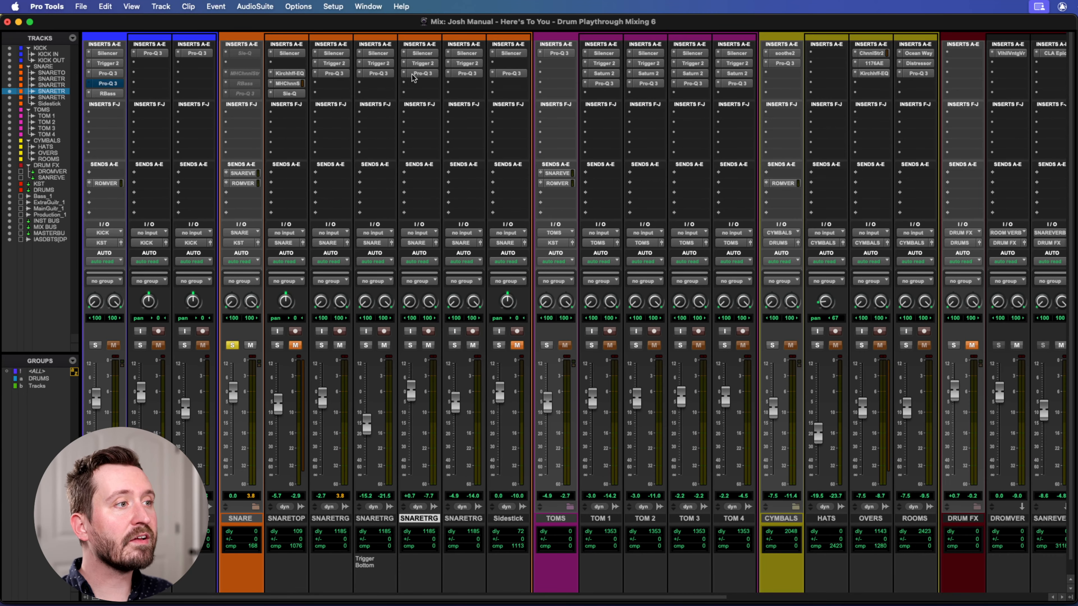
Examine the Pro-Q 3 boost on the bottom snare trigger track and compare it with the top trigger's EQ.
left_click(374, 74)
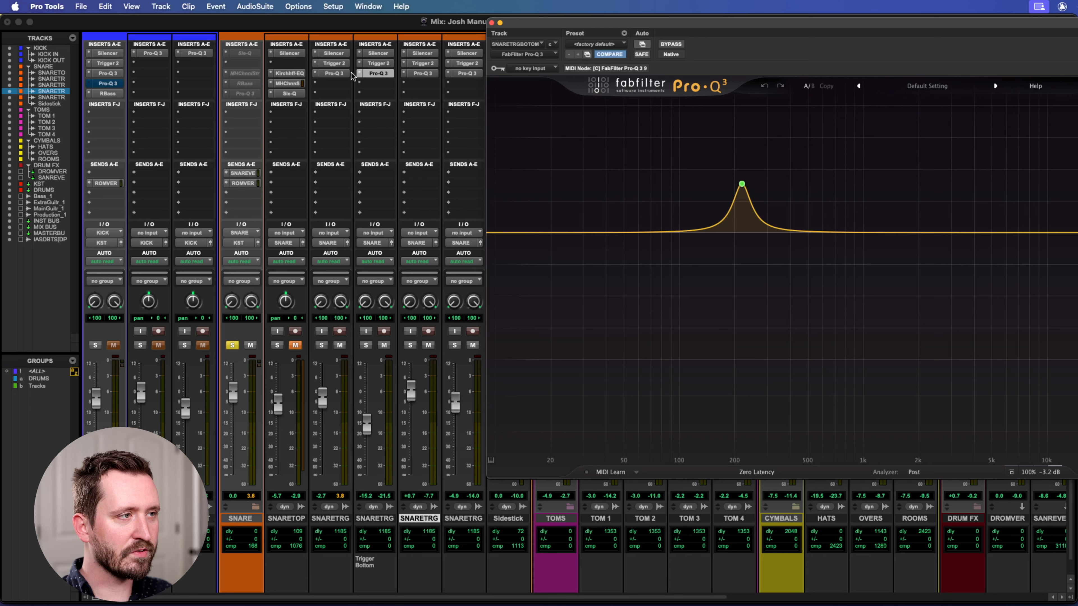
mouse_move(741, 183)
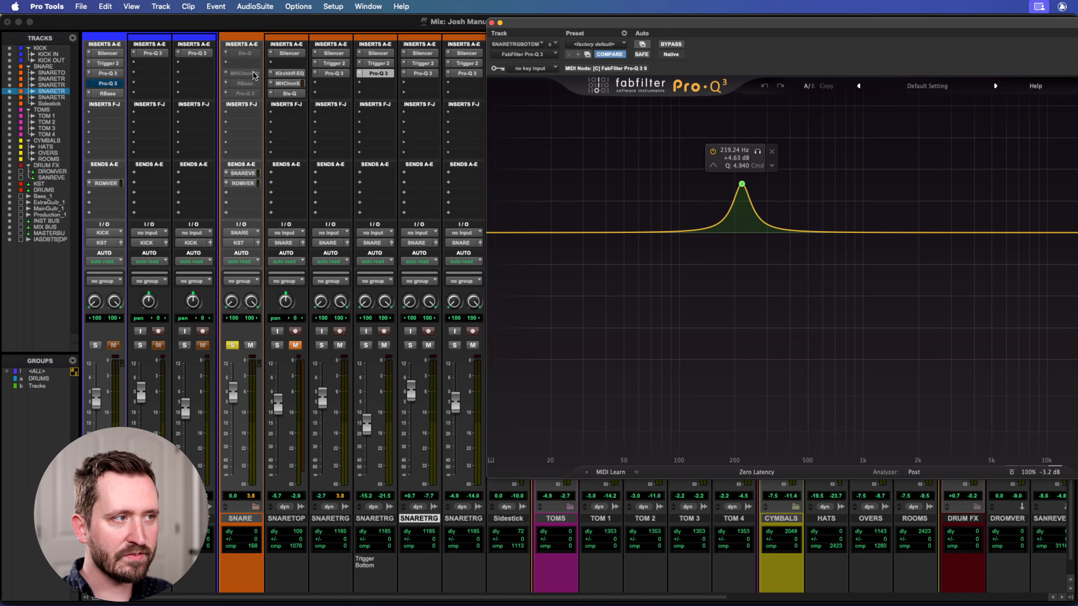
left_click(332, 74)
left_click(368, 73)
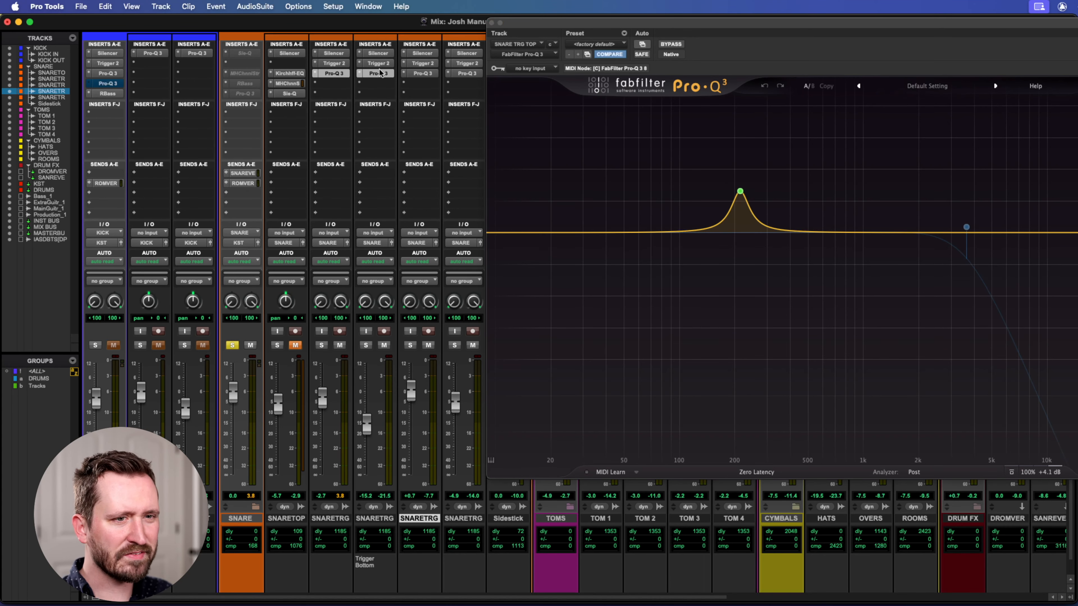
Examine the Pro-Q 3 boost on SNARE TRG OH and move its window to show the full EQ curve below the snare inserts.
left_click(427, 75)
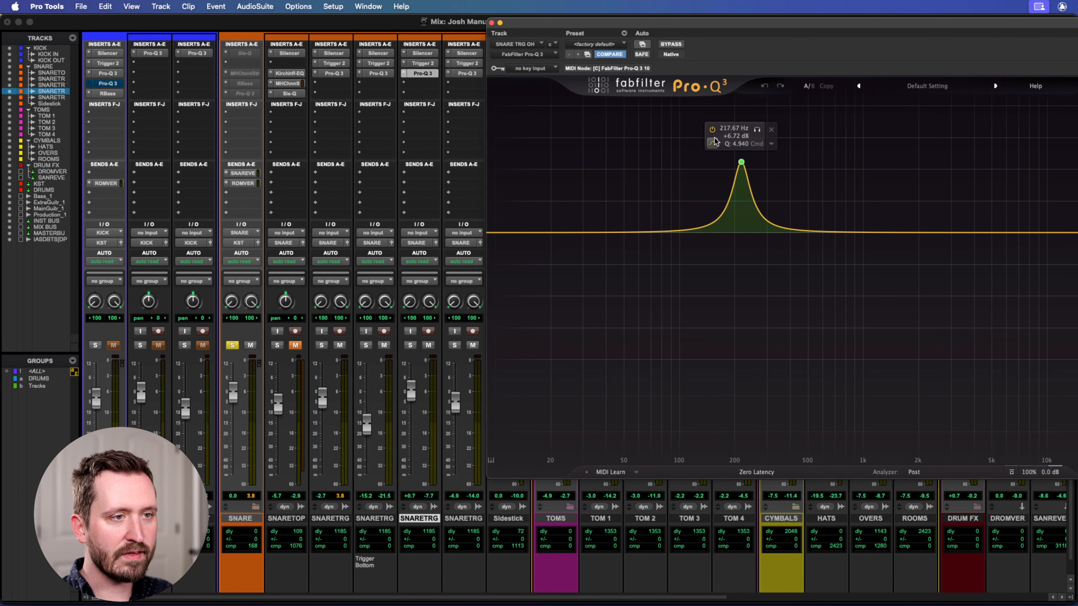
left_click_drag(559, 22, 600, 19)
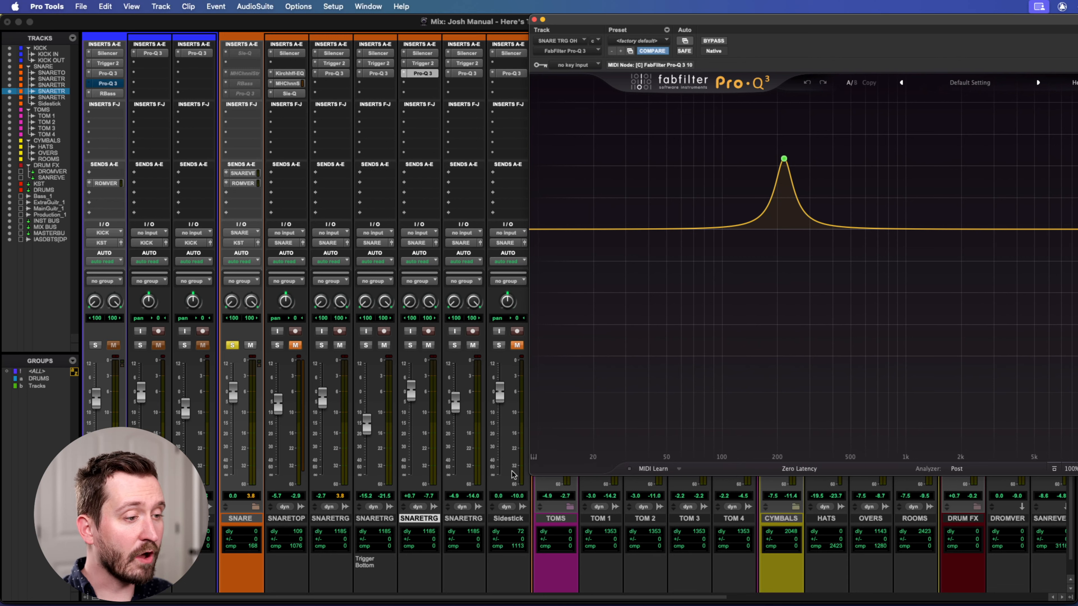
mouse_move(784, 164)
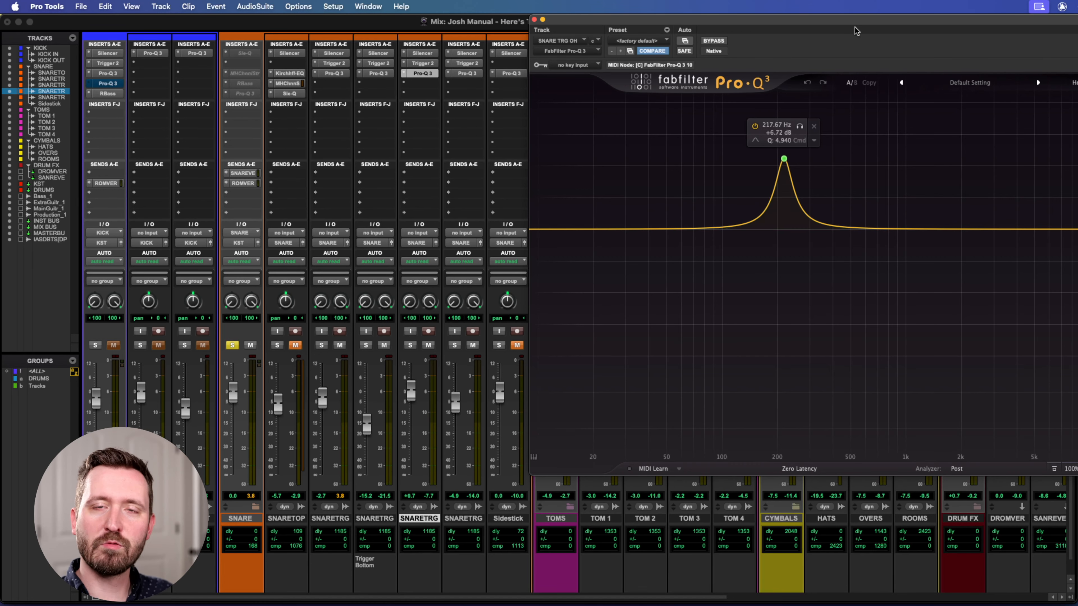
left_click_drag(855, 29, 652, 20)
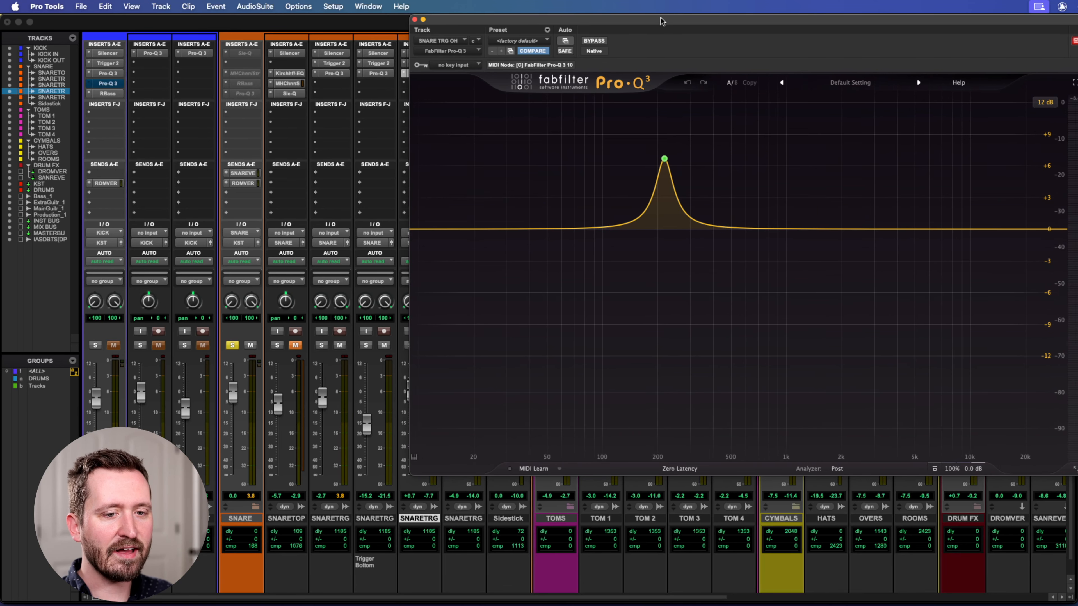
mouse_move(655, 160)
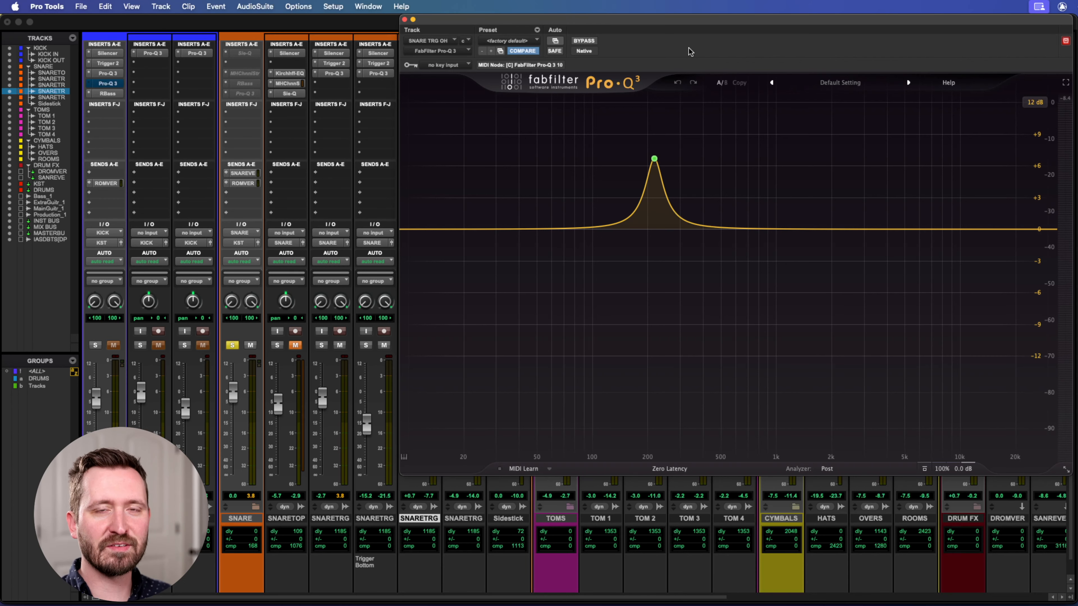
left_click_drag(604, 20, 602, 21)
left_click_drag(511, 21, 402, 102)
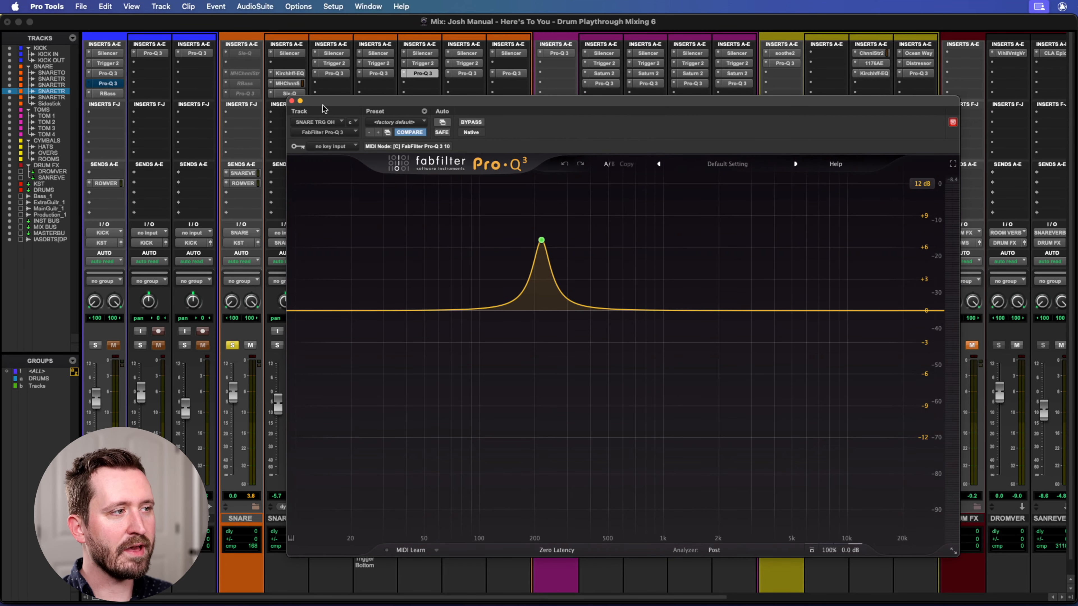
Examine both Pro-Q 3 boosts on SNARE TRG ROOM and close the plug-in.
left_click(467, 74)
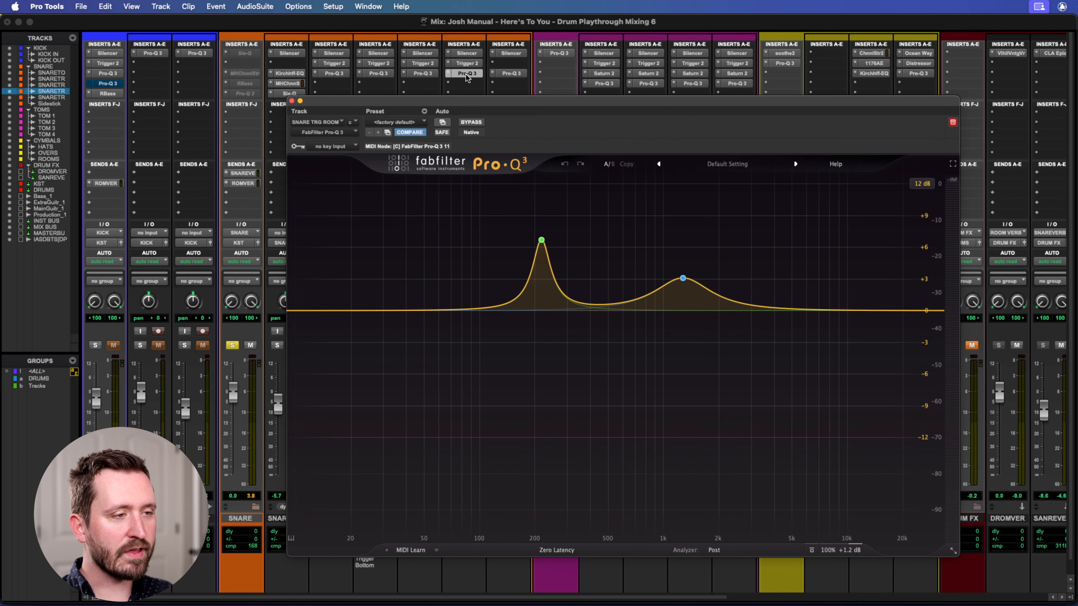
left_click(683, 279)
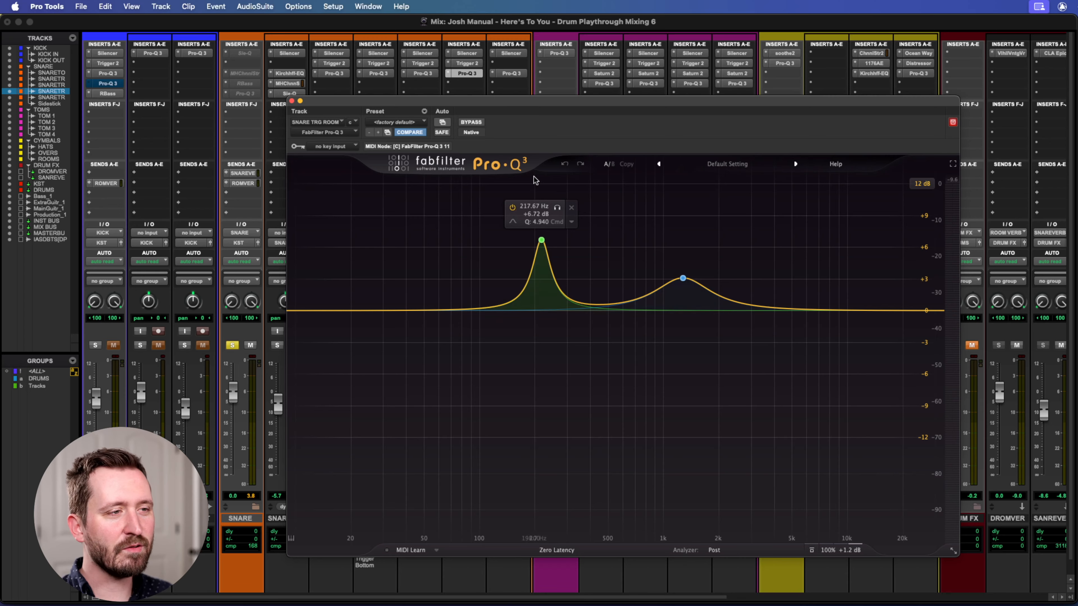
left_click_drag(476, 102, 544, 95)
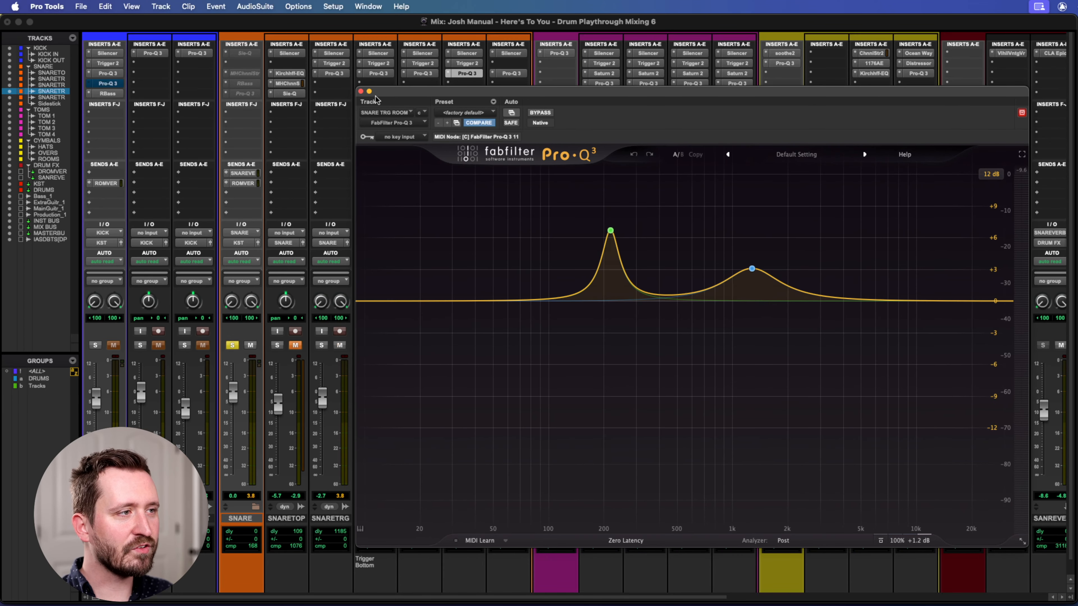
left_click(361, 91)
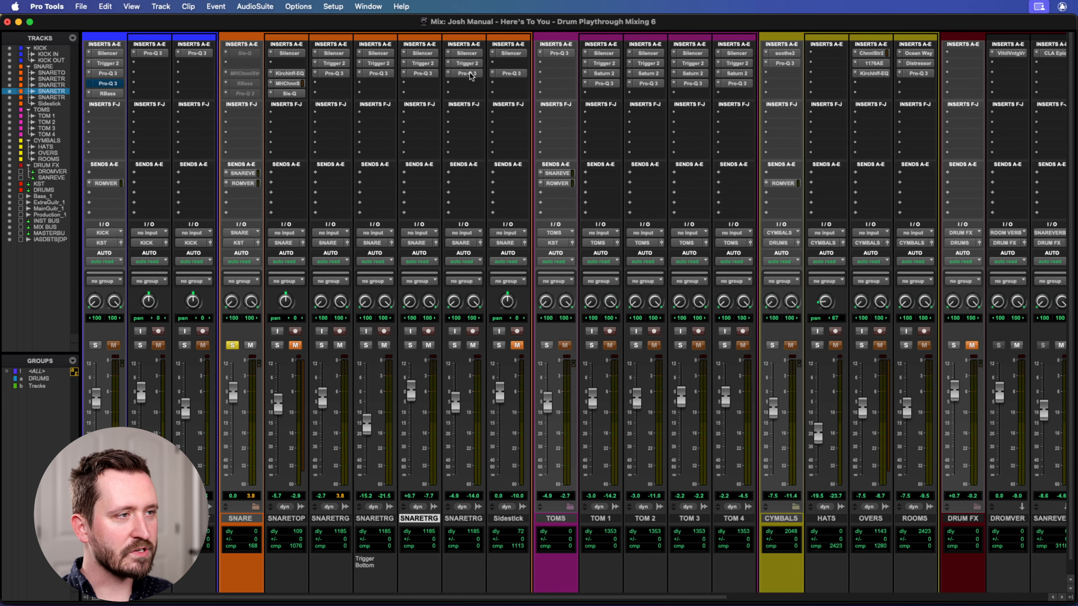
Open Trigger 2 on the bottom snare trigger track and audition its SJC Signature Snare High Bottom sample.
left_click(375, 61)
left_click_drag(405, 90, 548, 40)
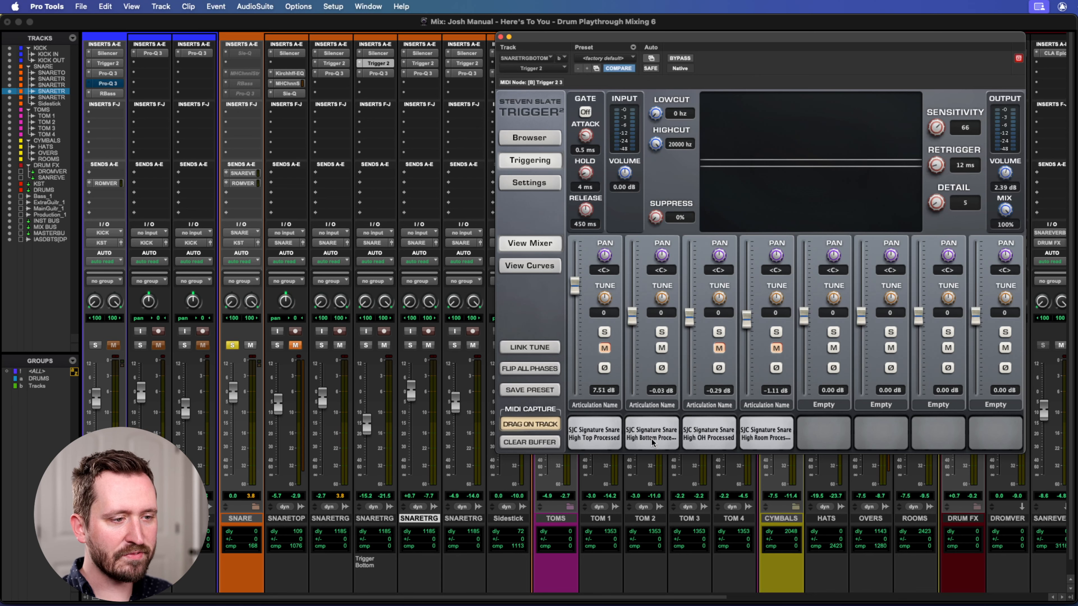
left_click(663, 437)
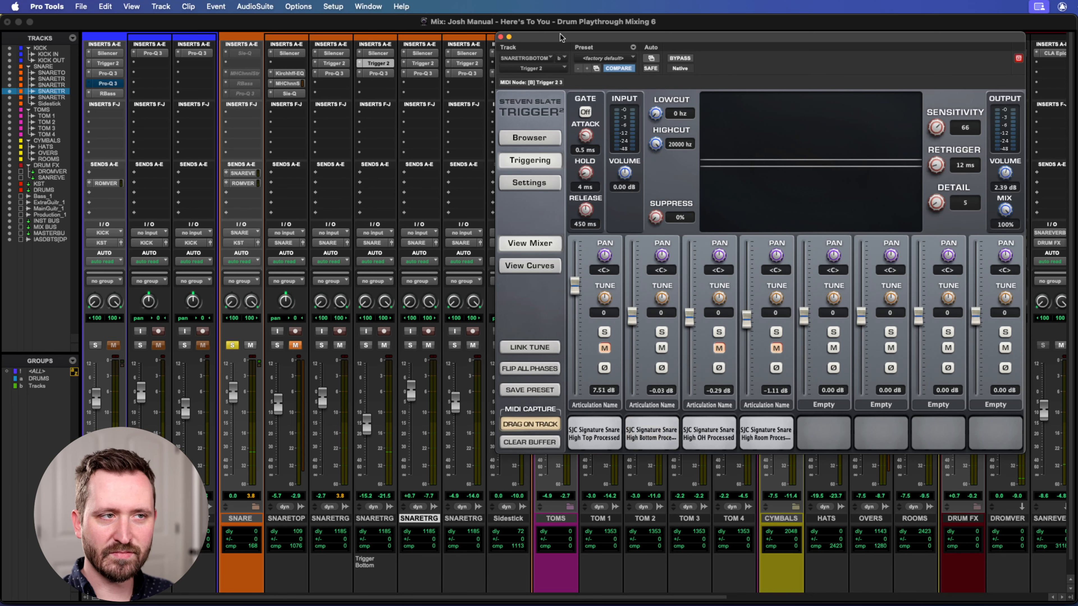
left_click_drag(552, 39, 547, 39)
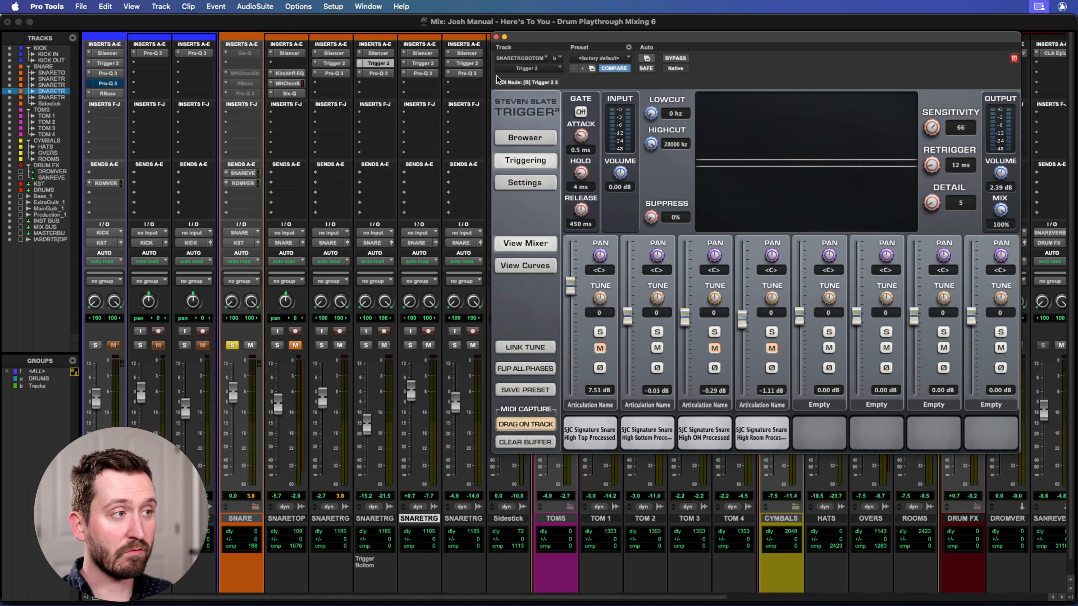
Show Trigger 2 on SNARE TRG OH and audition its SJC Signature Snare High OH Processed sample.
left_click(423, 64)
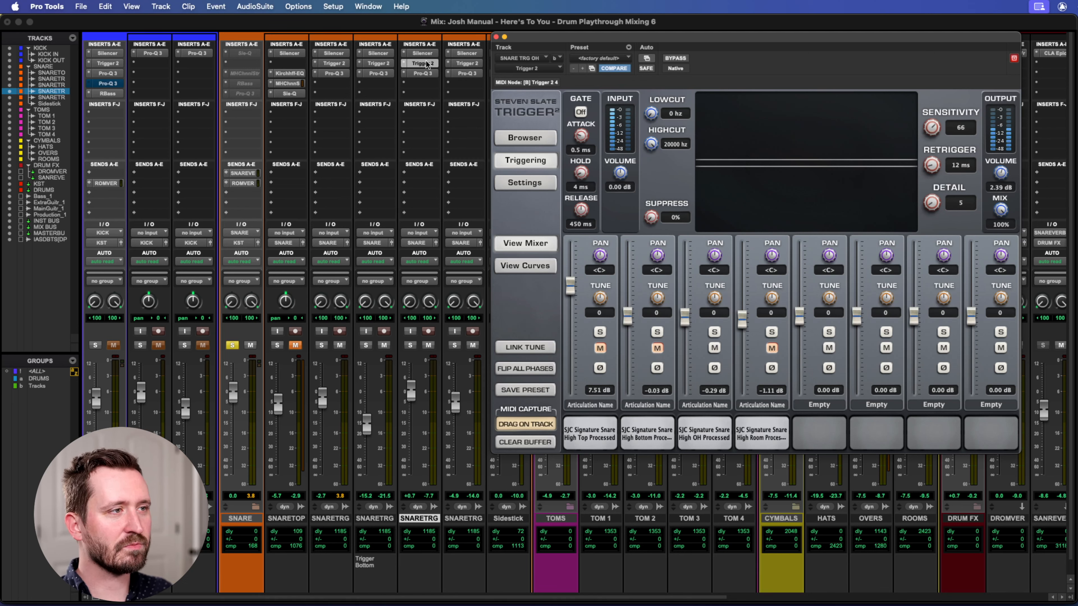
left_click(712, 433)
left_click(711, 433)
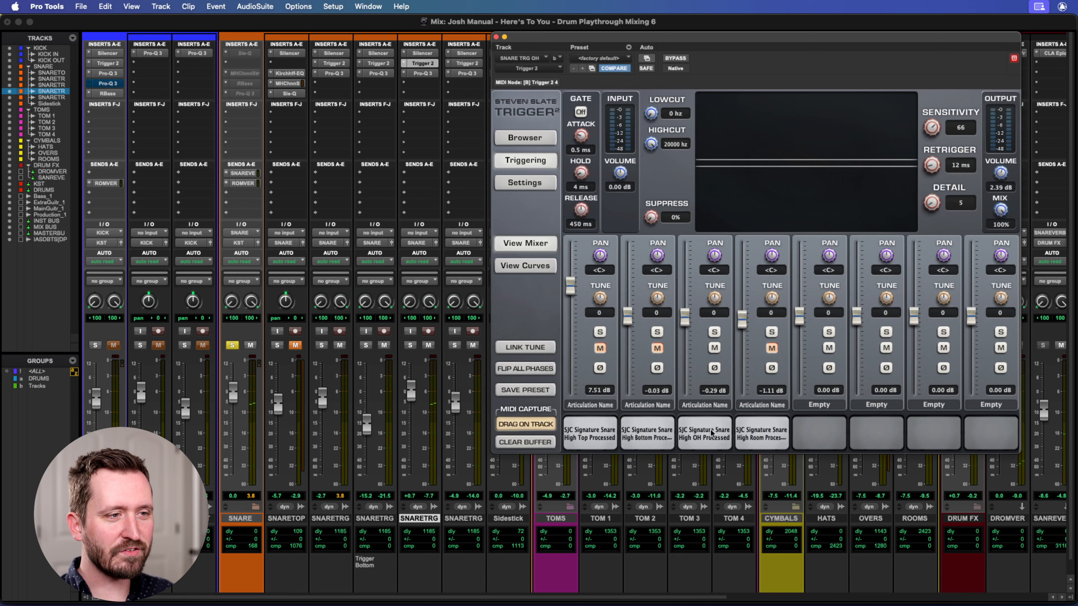
Show Trigger 2 on SNARE TRG ROOM, audition its SJC Signature Snare High Room sample, and close the plug-in.
left_click(468, 64)
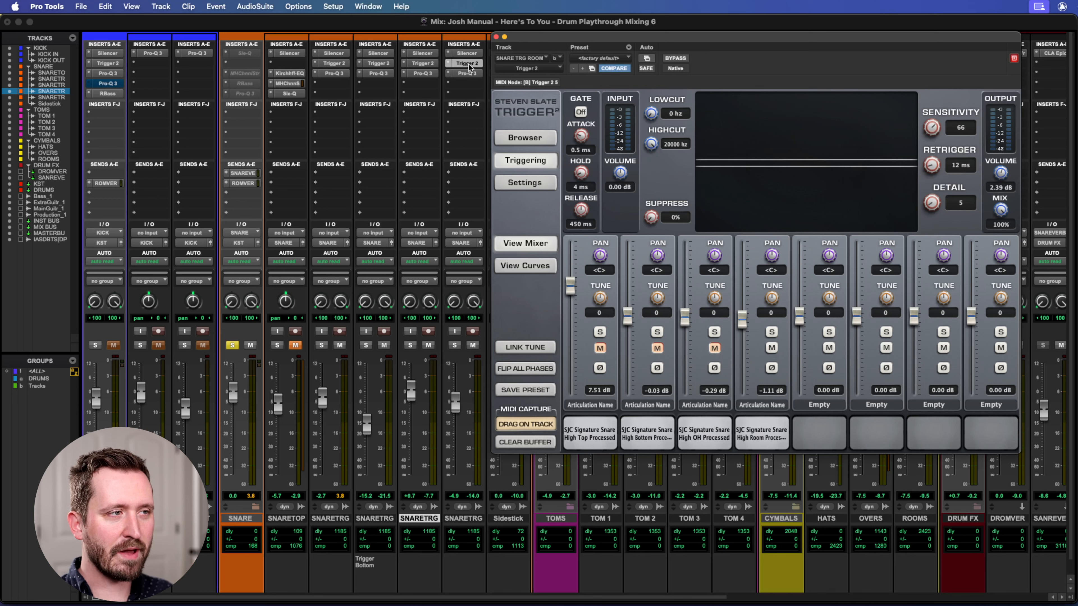
left_click(763, 433)
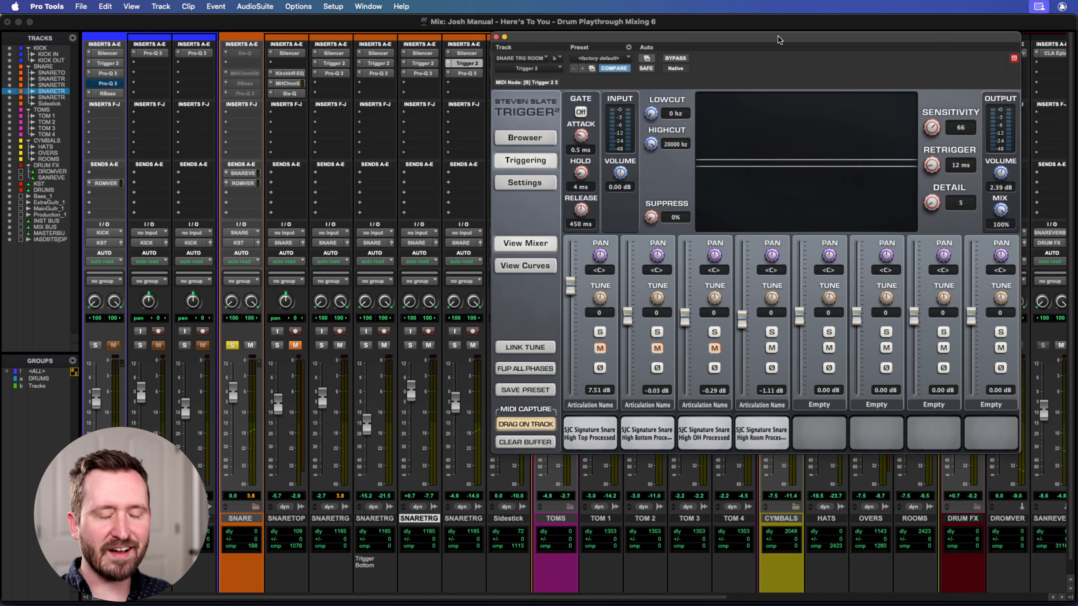
left_click_drag(777, 36, 766, 40)
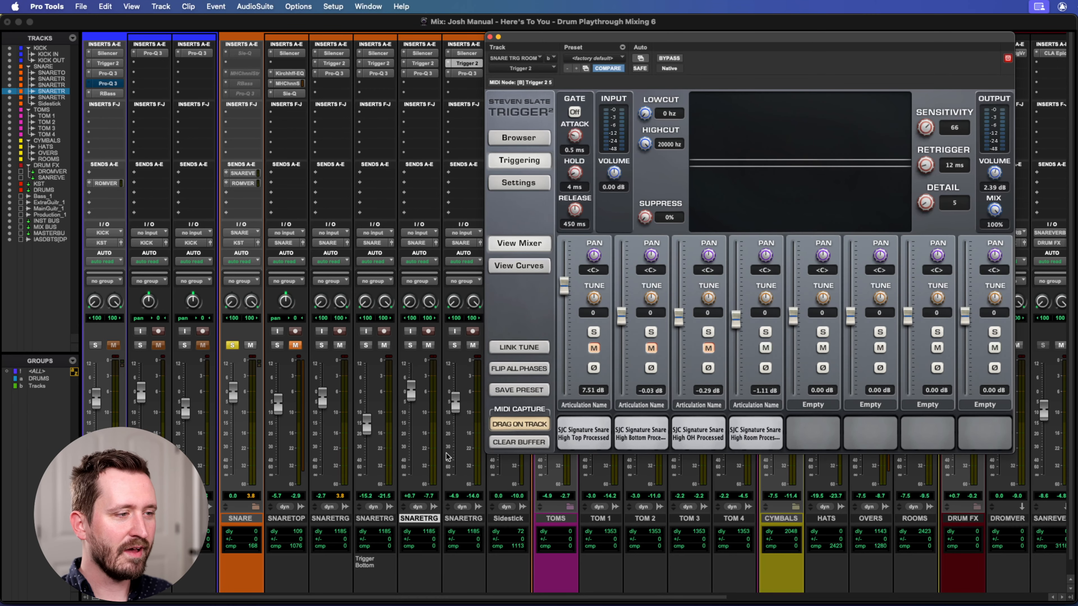
left_click_drag(508, 37, 500, 43)
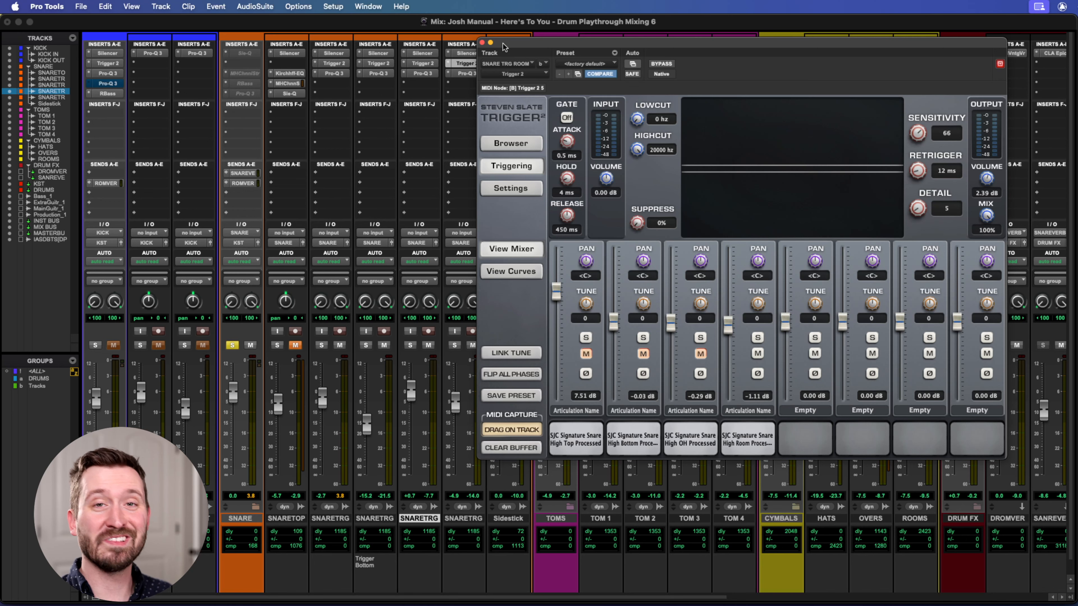
left_click_drag(502, 44, 514, 41)
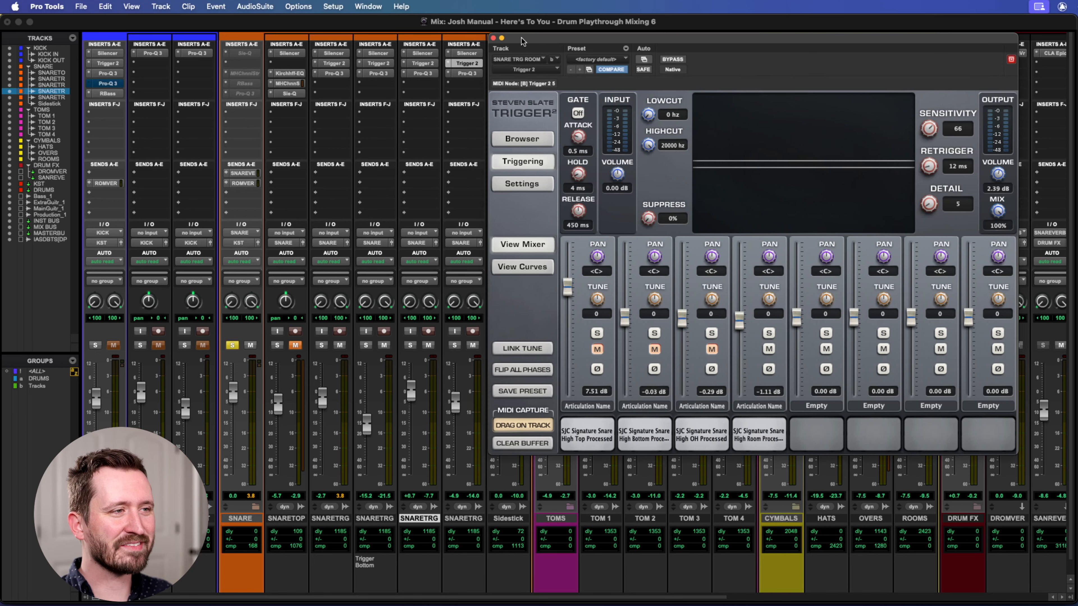
left_click(495, 40)
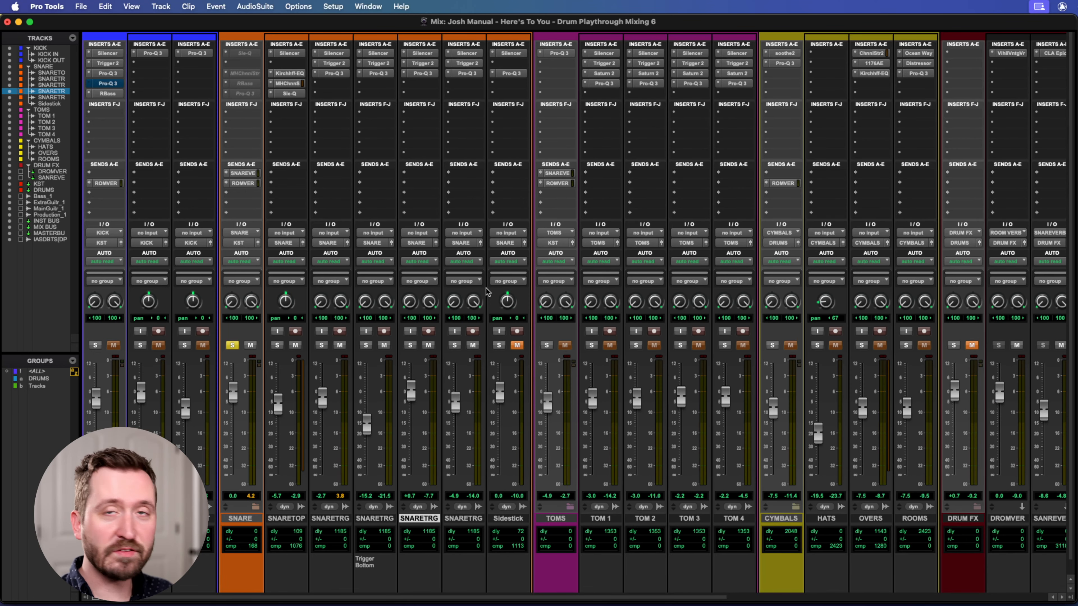
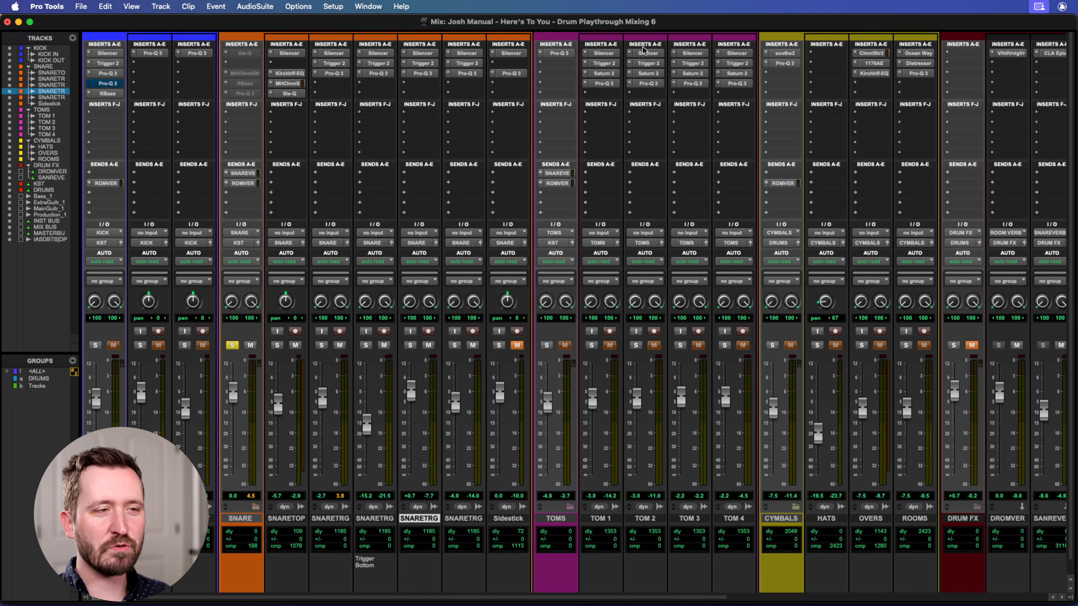
Make the inactive Sie-Q insert on the SNARE bus active and open its plug-in window.
right_click(245, 53)
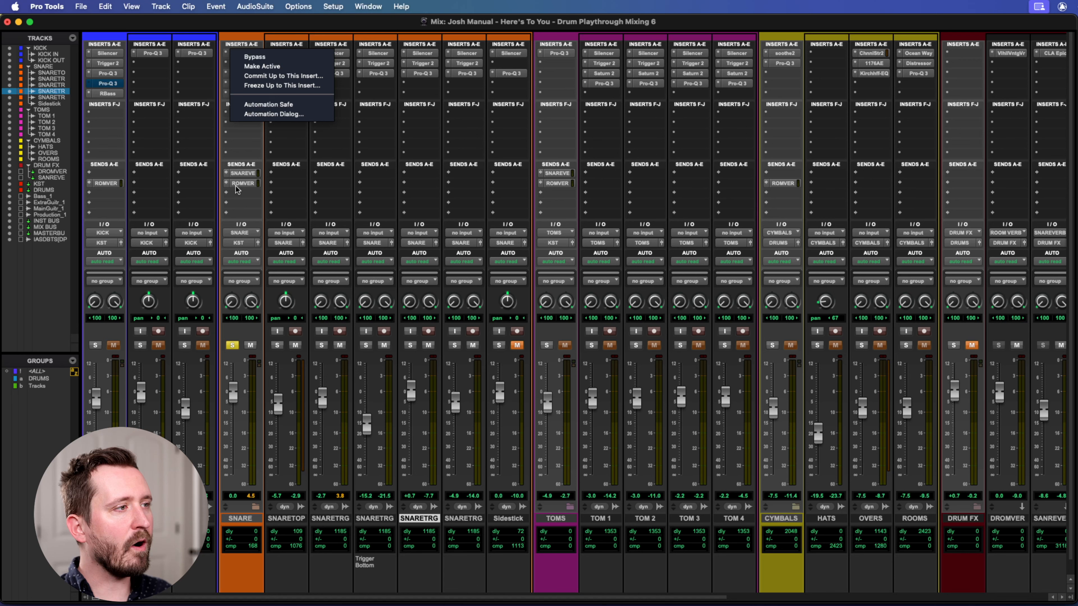
left_click(261, 66)
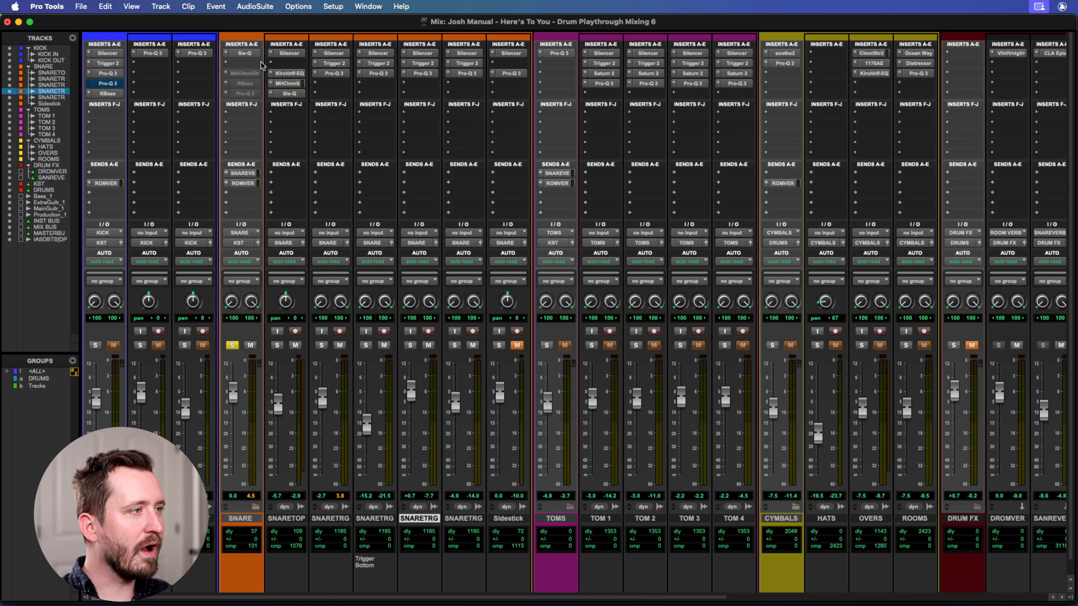
left_click(239, 53)
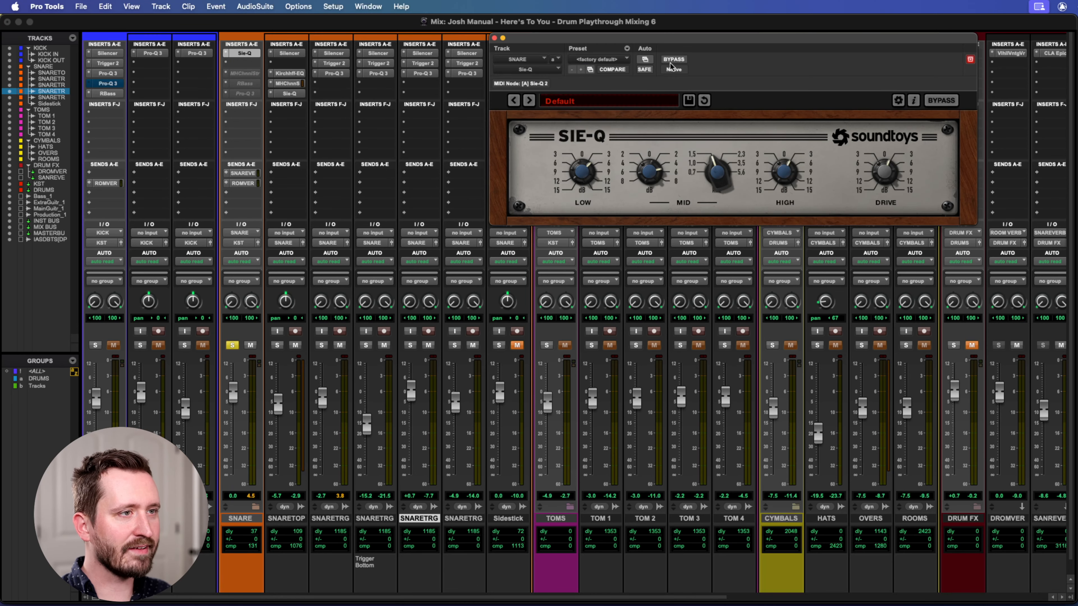
left_click_drag(626, 40, 600, 37)
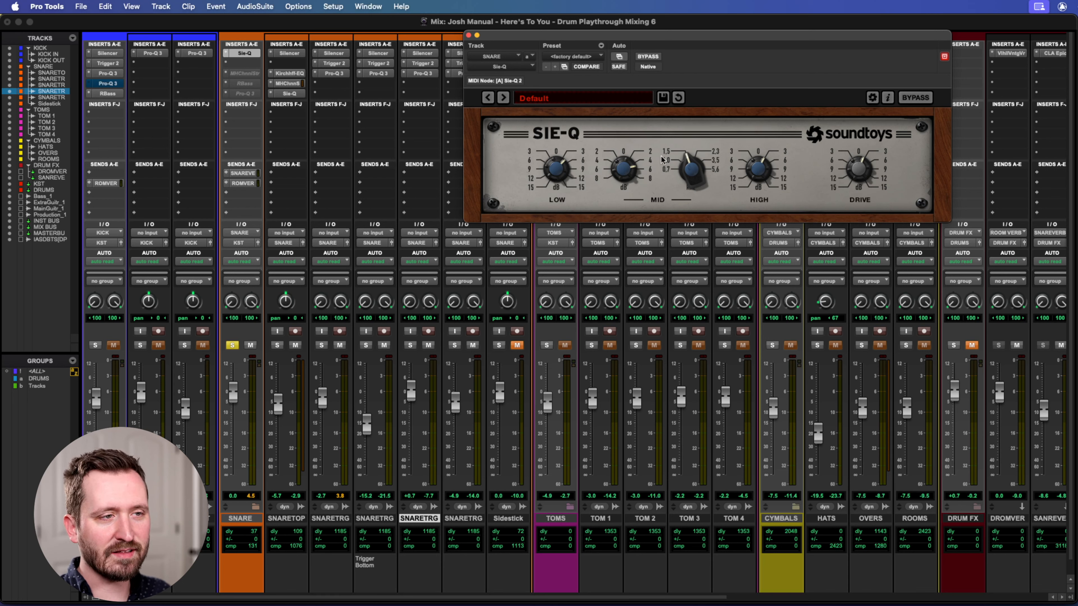
Compare the snare sound with the SNARE bus Sie-Q bypassed and engaged.
left_click(653, 57)
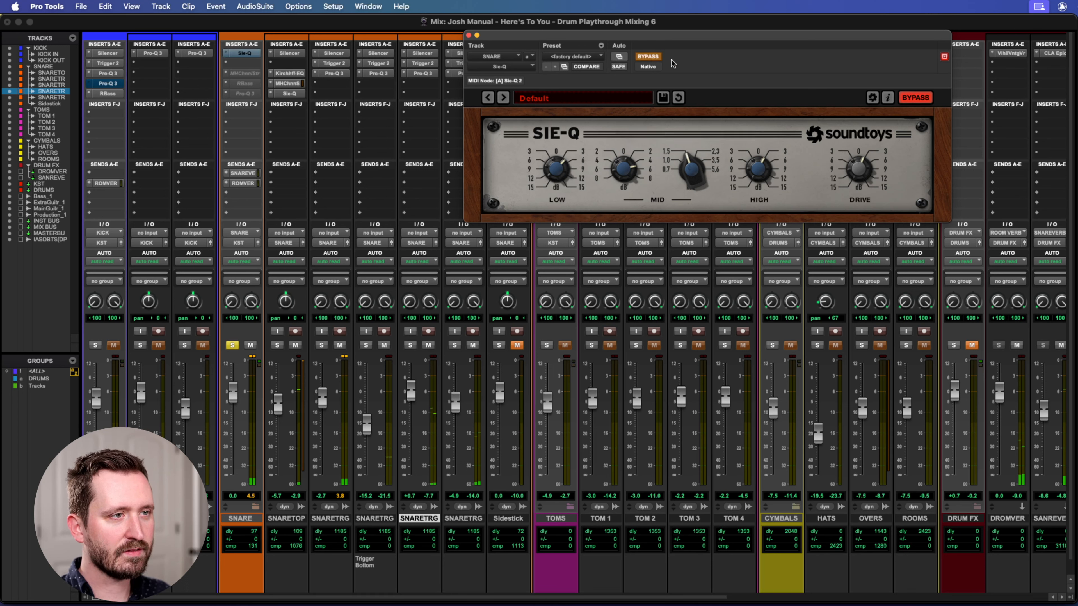
left_click(652, 58)
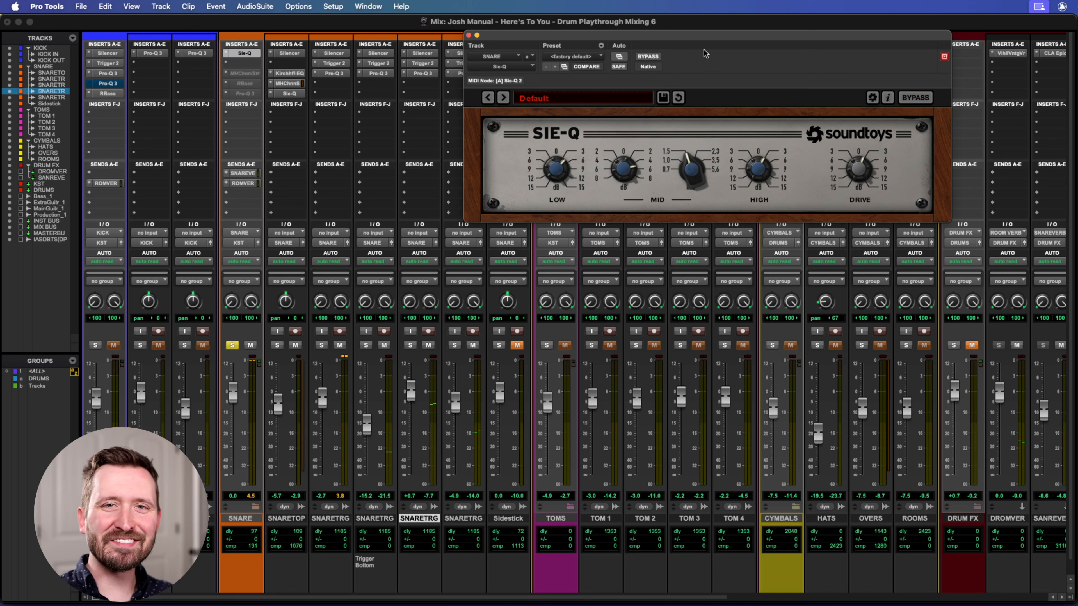
left_click_drag(694, 35, 651, 59)
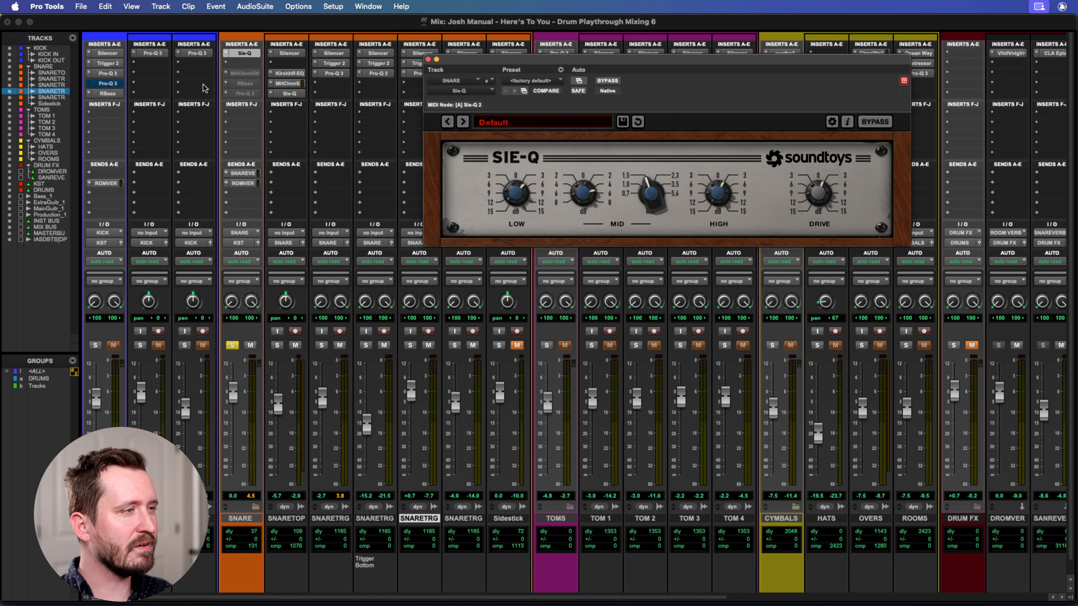
Make the MH ChannelStrip insert on the SNARE bus active and show its settings.
right_click(250, 76)
left_click(257, 87)
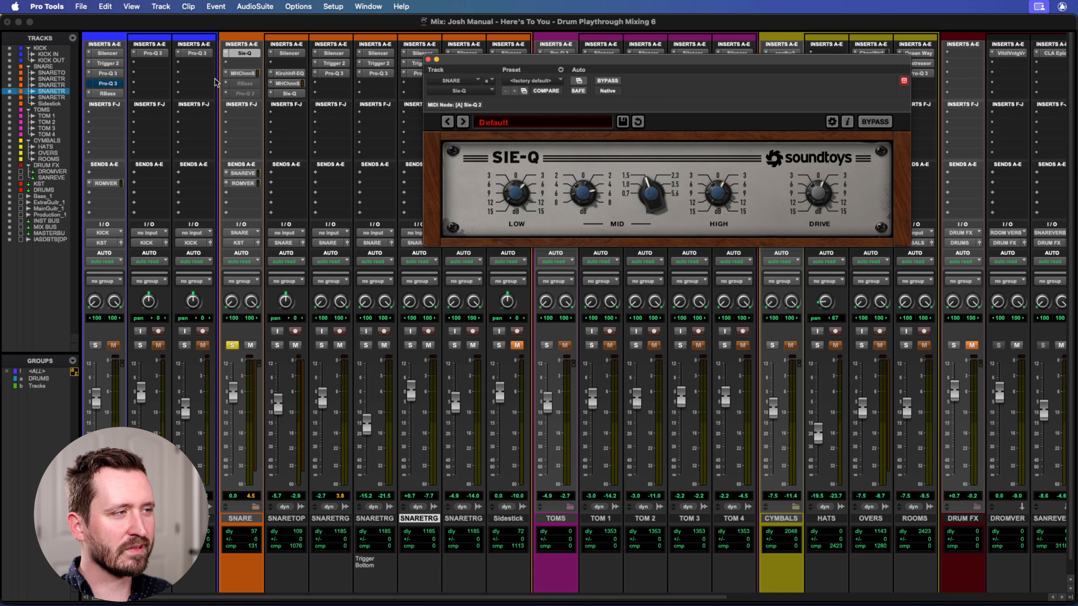
left_click(246, 74)
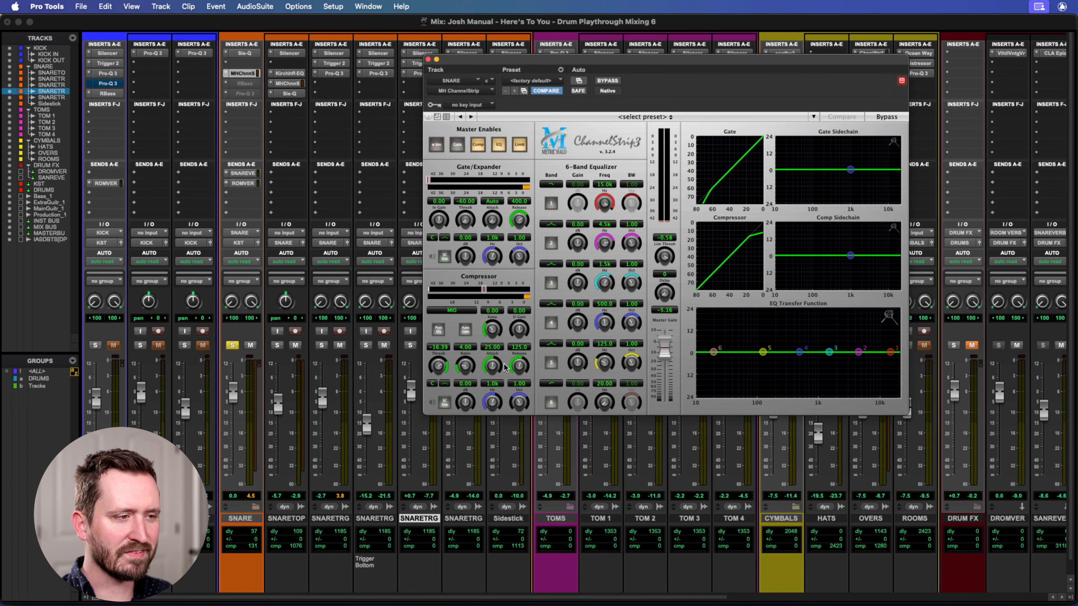
Make the RBass insert on the SNARE bus active and show its settings.
left_click(246, 85)
right_click(246, 86)
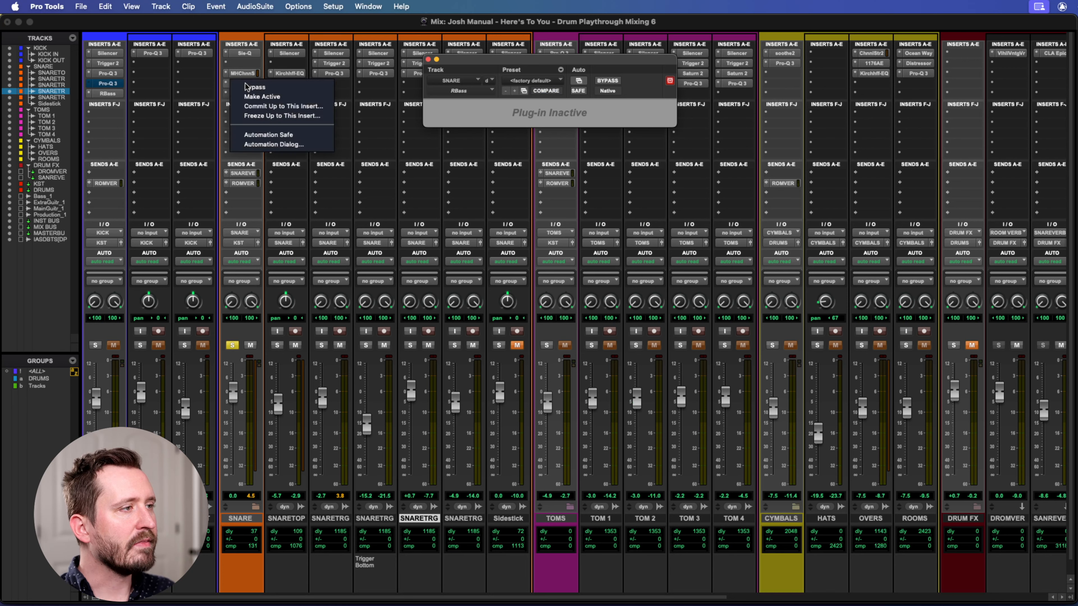
left_click(256, 97)
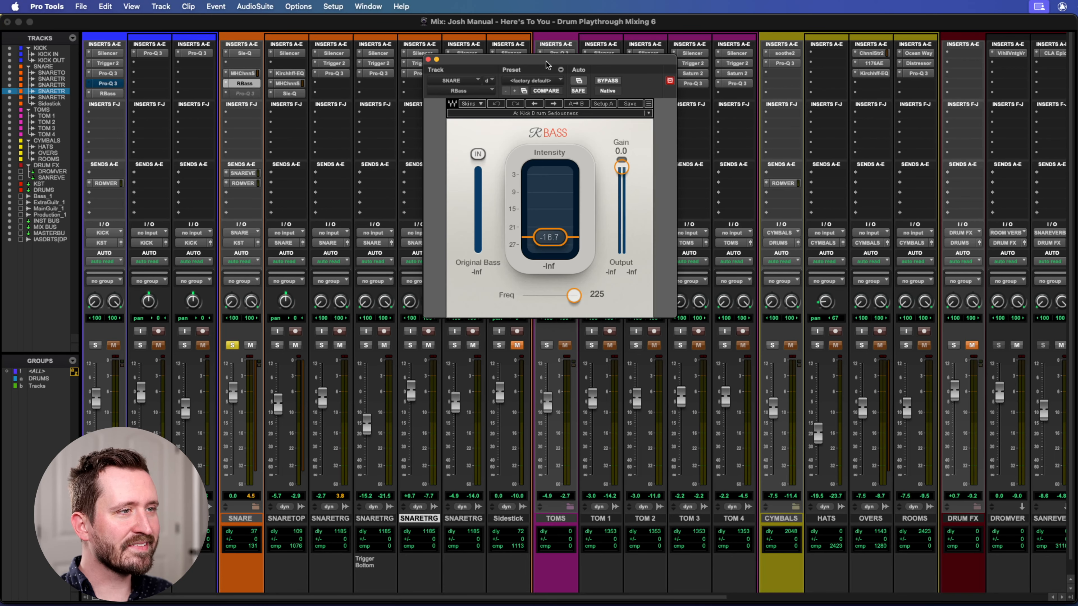
left_click_drag(534, 64, 607, 75)
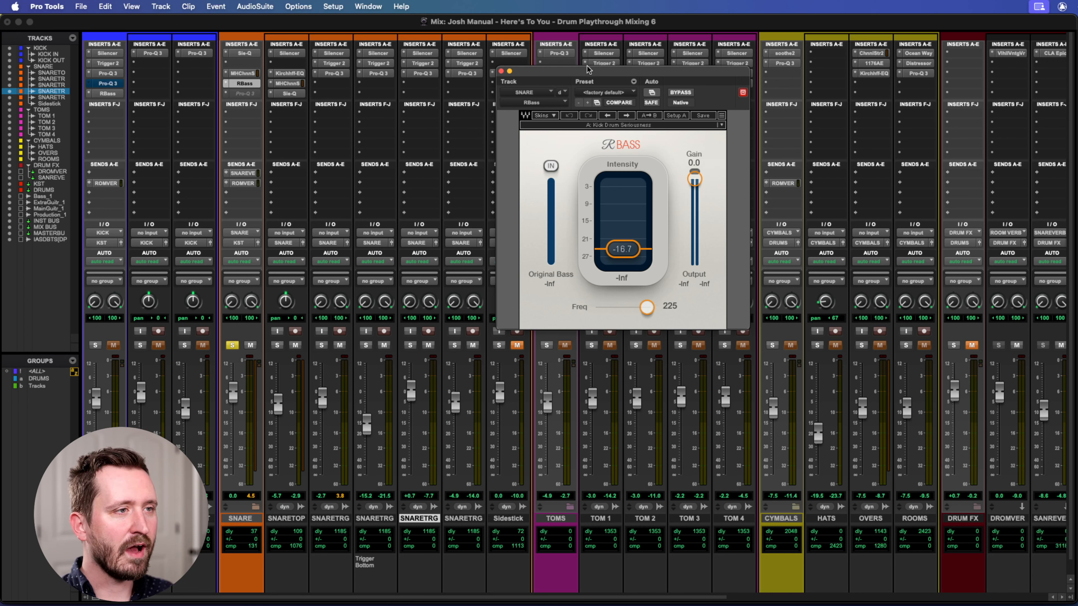
left_click_drag(584, 76, 534, 76)
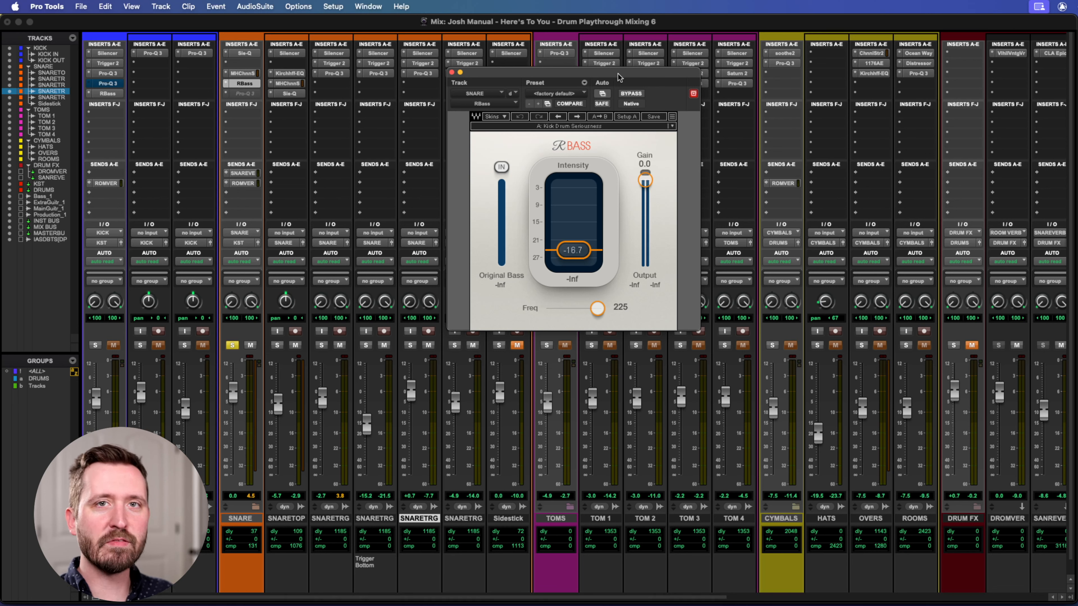
Play the snare with RBass bypassed and engaged to compare, and close the plug-in.
left_click(628, 94)
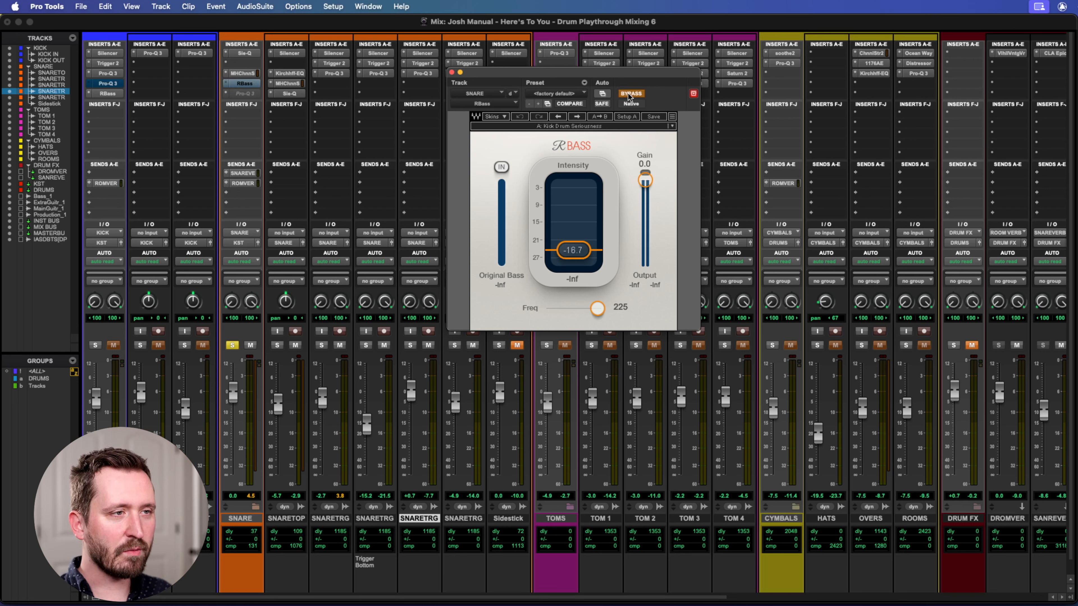
key("space")
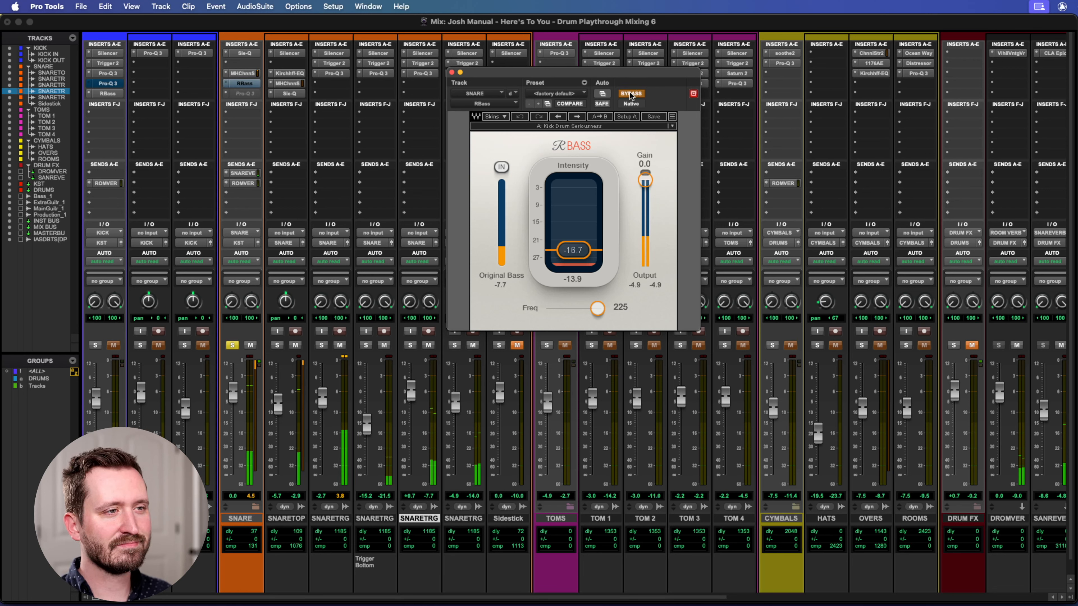
left_click(631, 95)
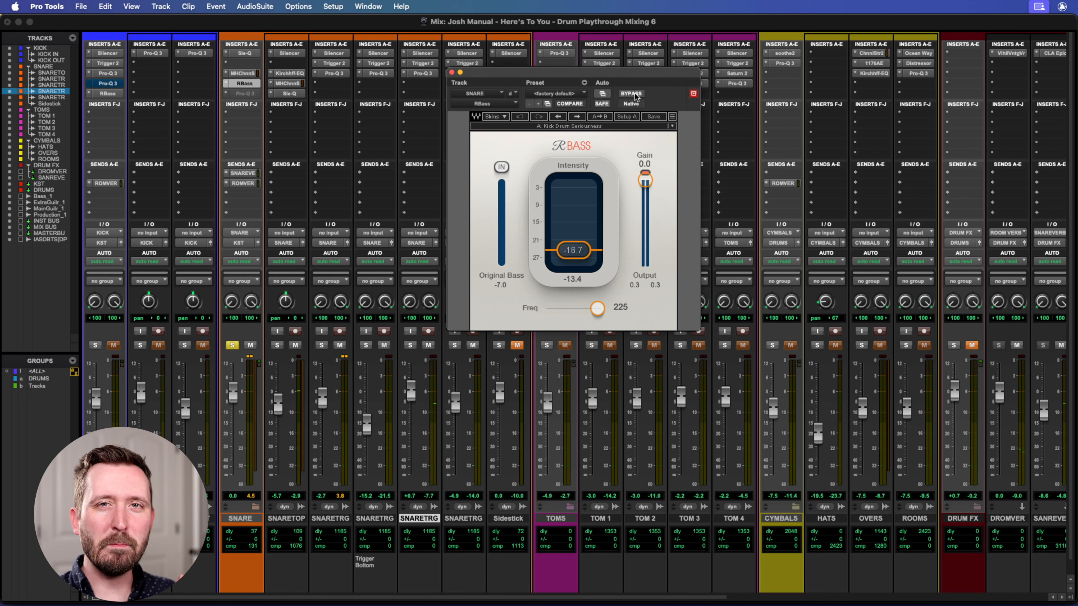
left_click_drag(618, 73, 615, 76)
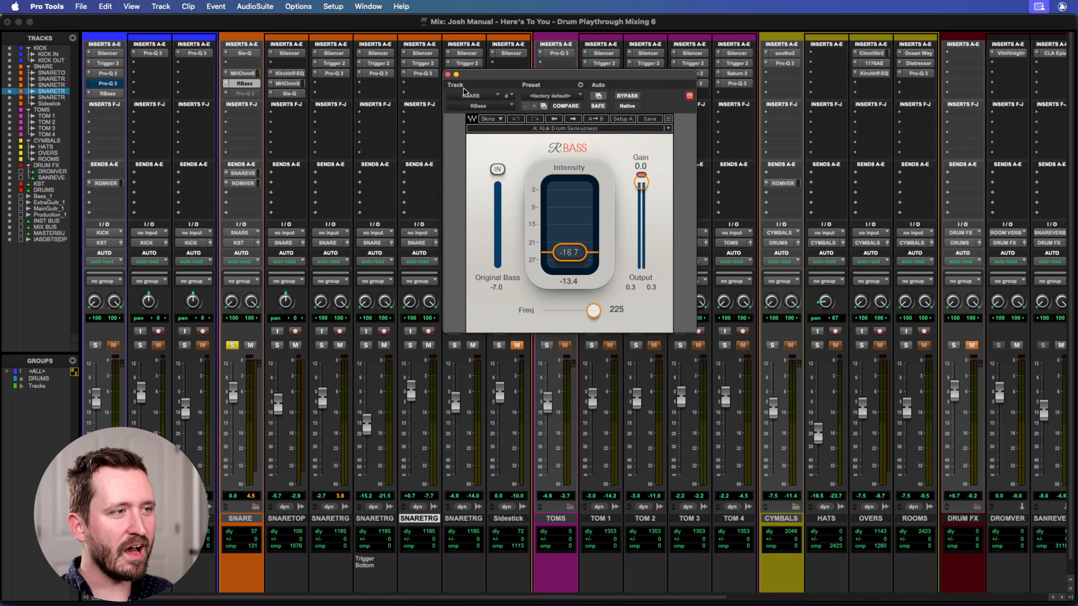
left_click(448, 74)
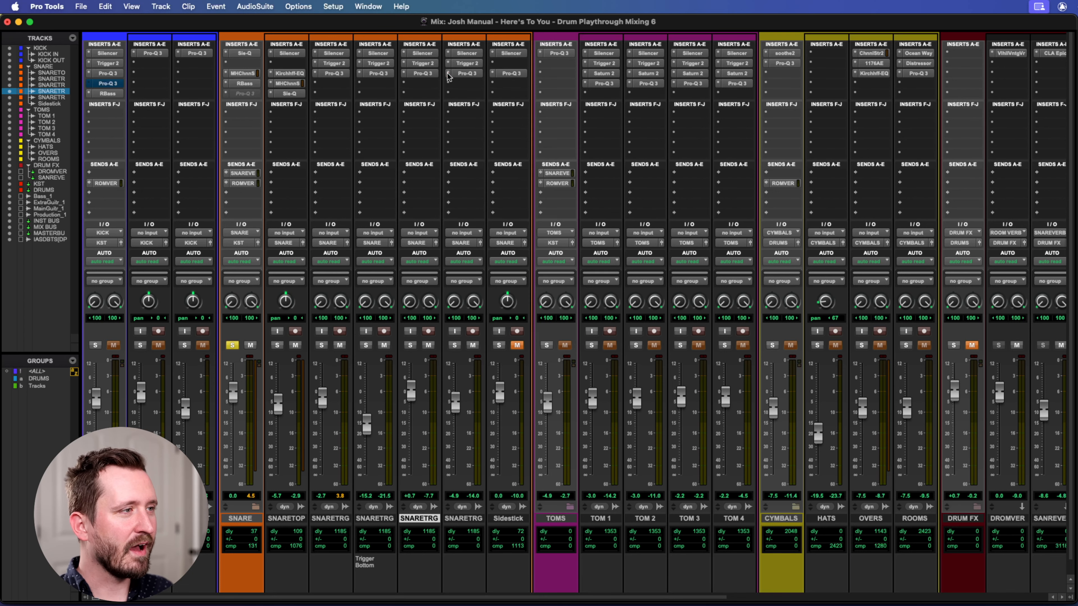
Make the Pro-Q 3 insert on the SNARE bus active and open it with its full curve in view.
right_click(242, 95)
left_click(266, 104)
left_click(241, 94)
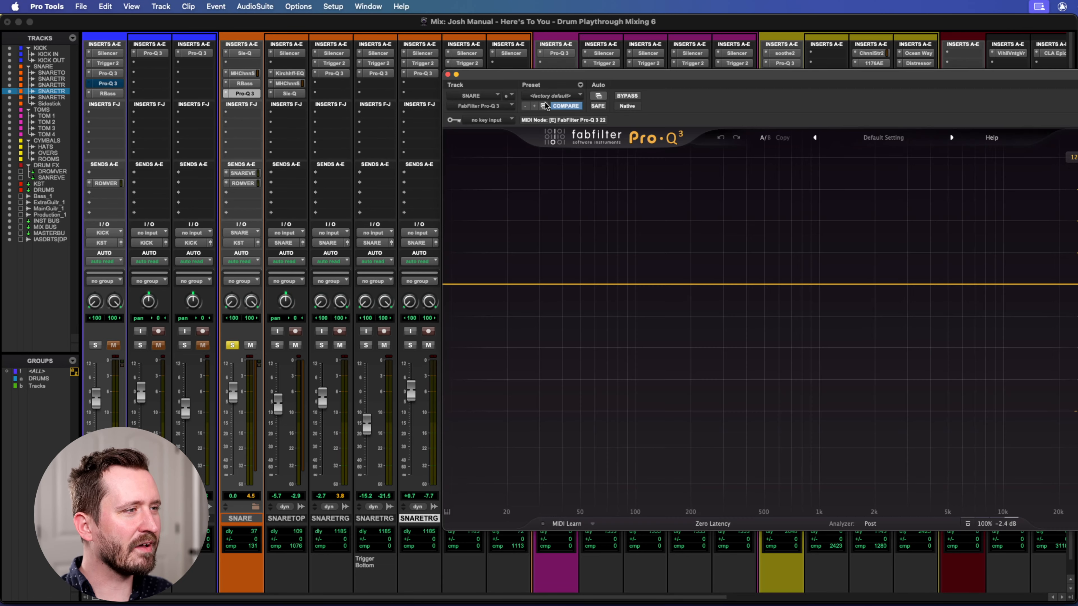
left_click_drag(603, 74, 391, 46)
Play the snare through the SNARE bus Pro-Q 3 to view its spectrum, and close the plug-in.
key("space")
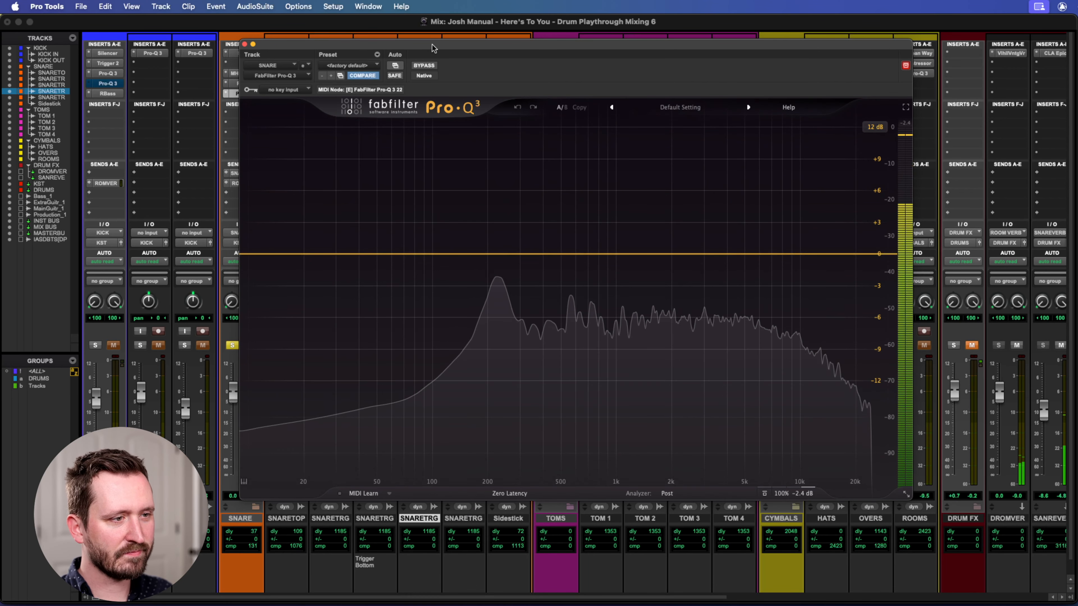
key("space")
left_click_drag(267, 48, 306, 54)
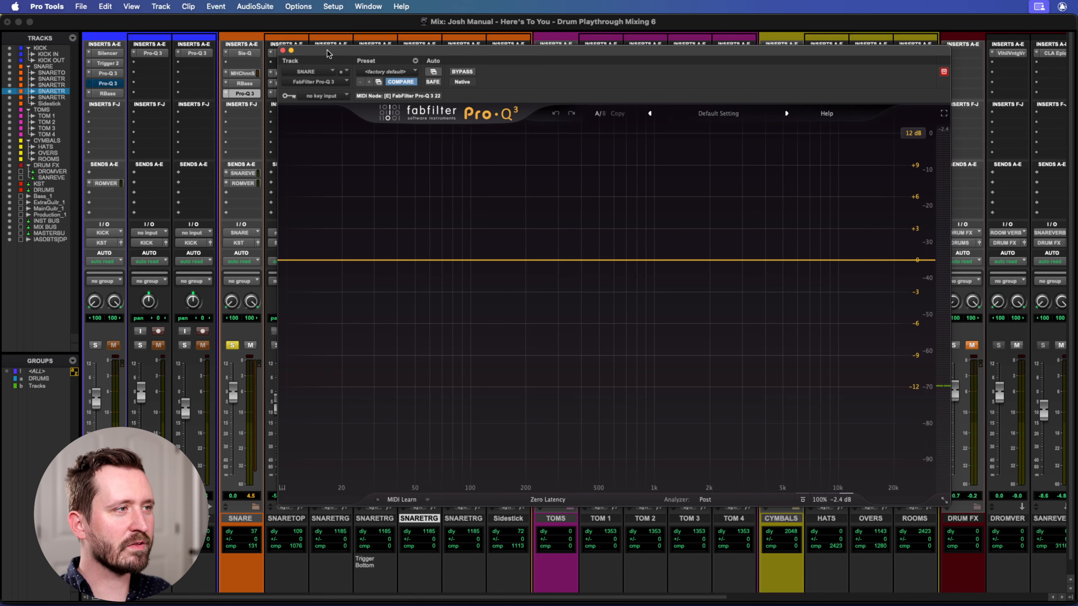
left_click_drag(331, 55, 301, 61)
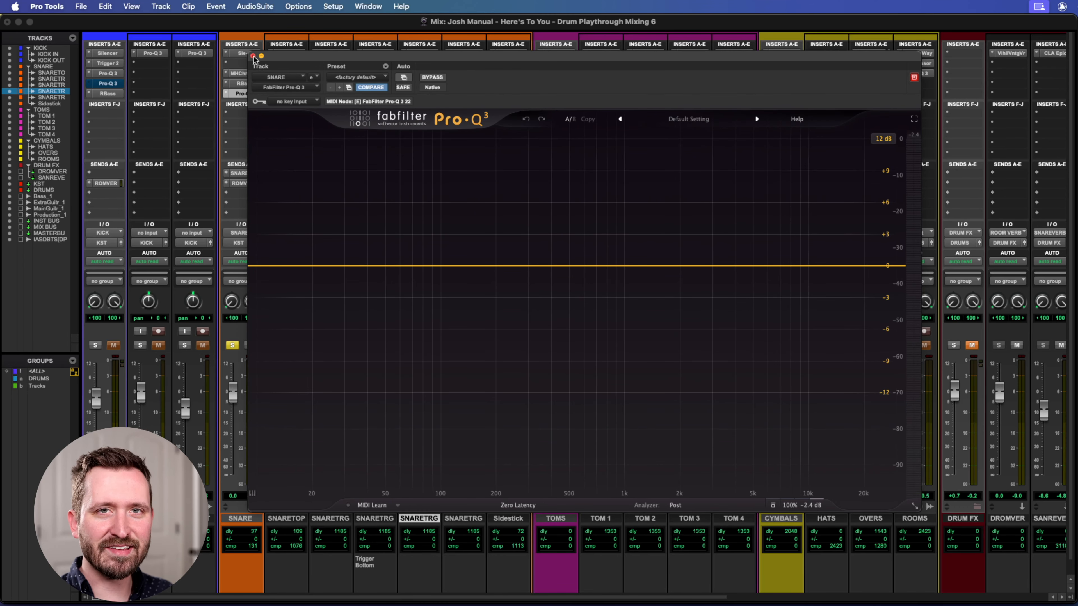
left_click(253, 56)
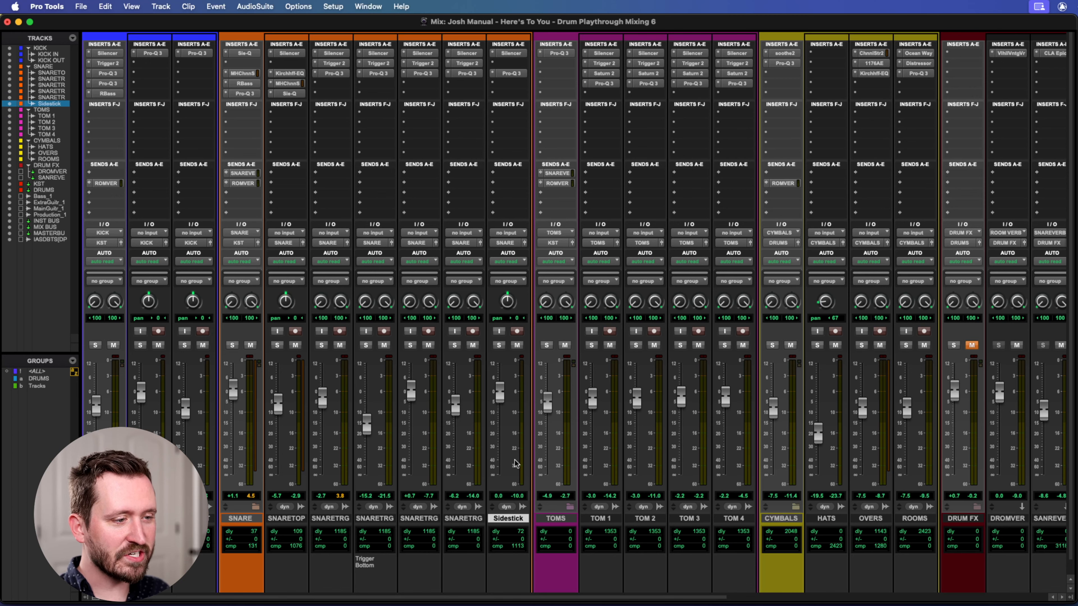
Select the Snare-05 clip on the Sidestick track in the Edit window and return to the Mix window.
key("super+equal")
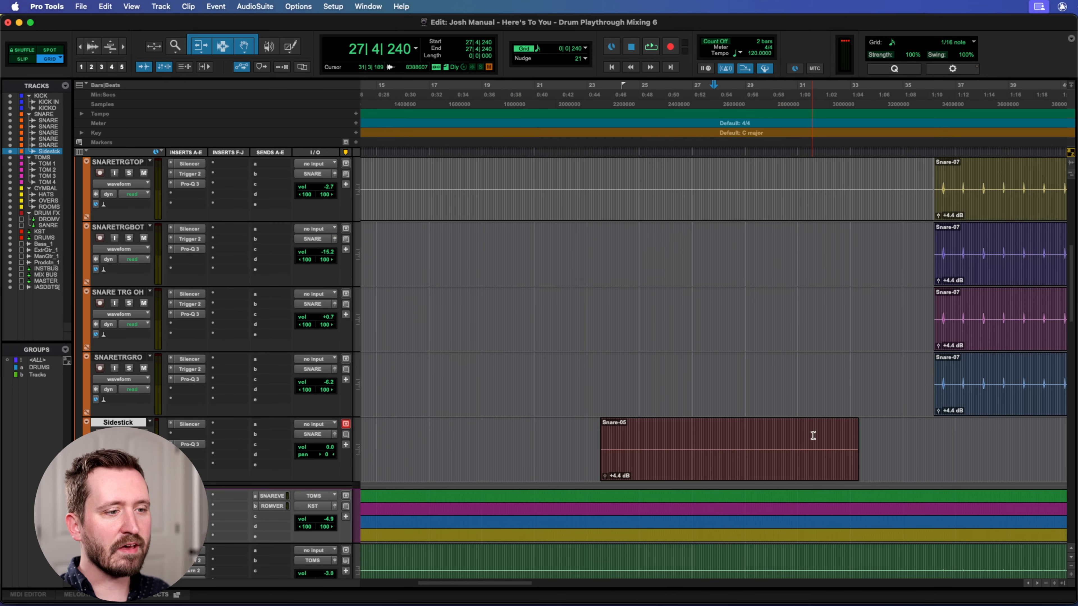
scroll(813, 435, "left", 3)
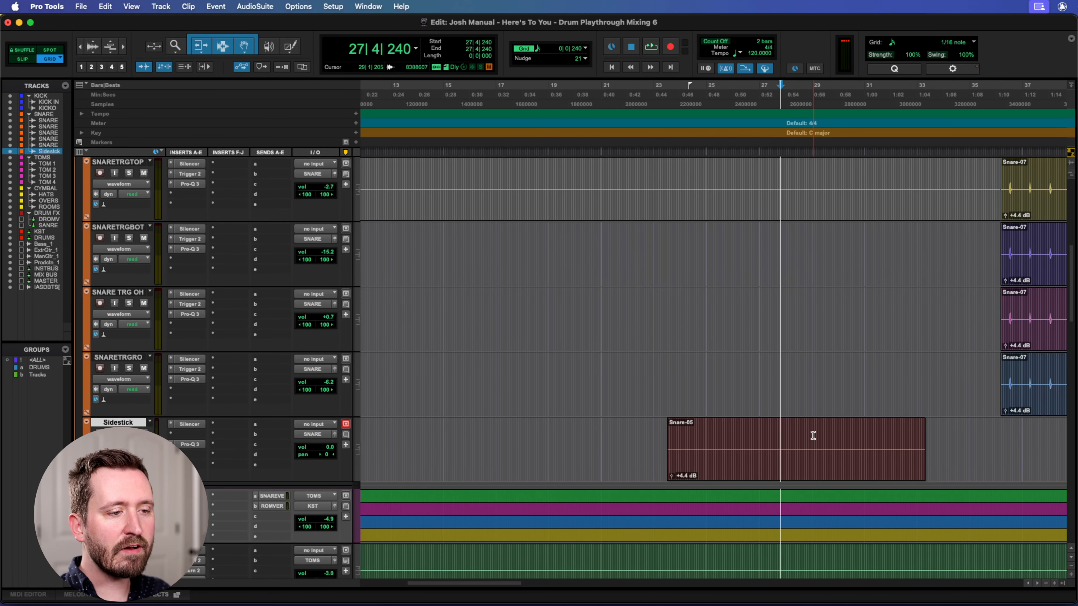
left_click(805, 469)
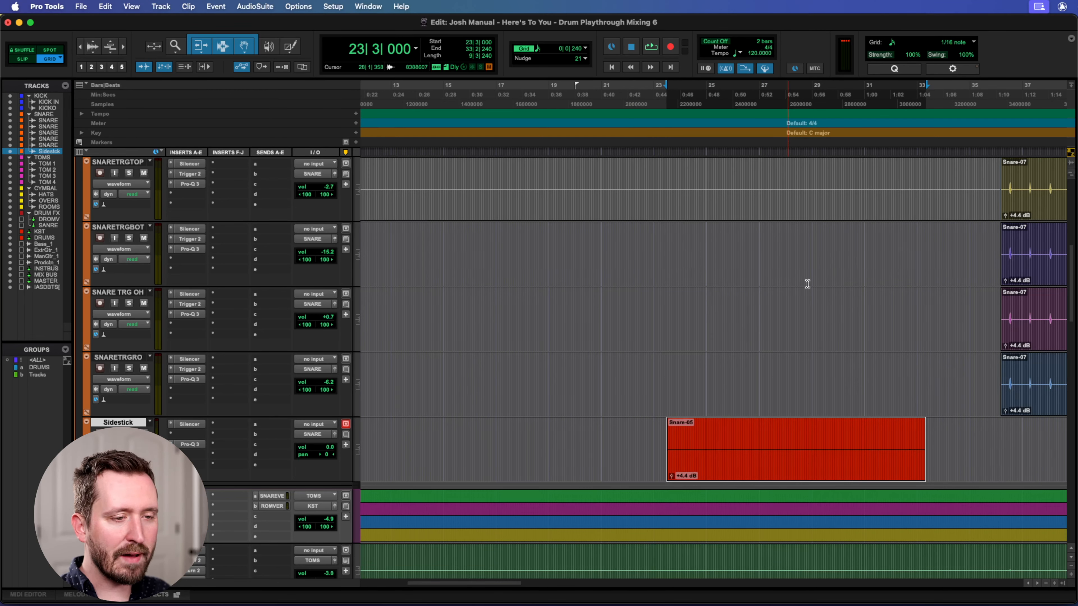
key("super+equal")
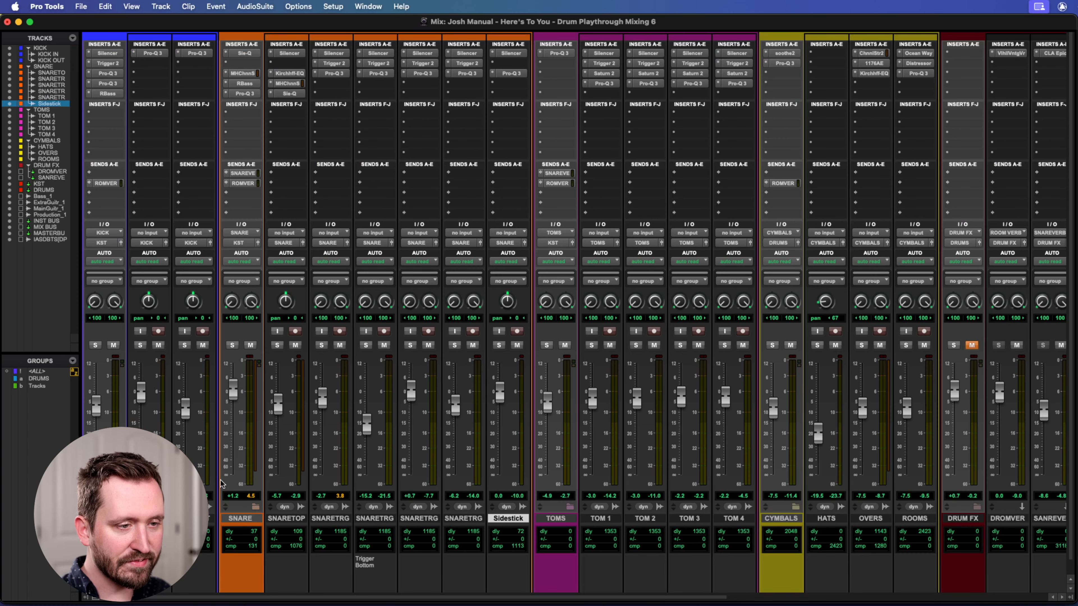
Show the Silencer on the Sidestick track, and open its Pro-Q 3 to examine both boosts.
left_click(510, 53)
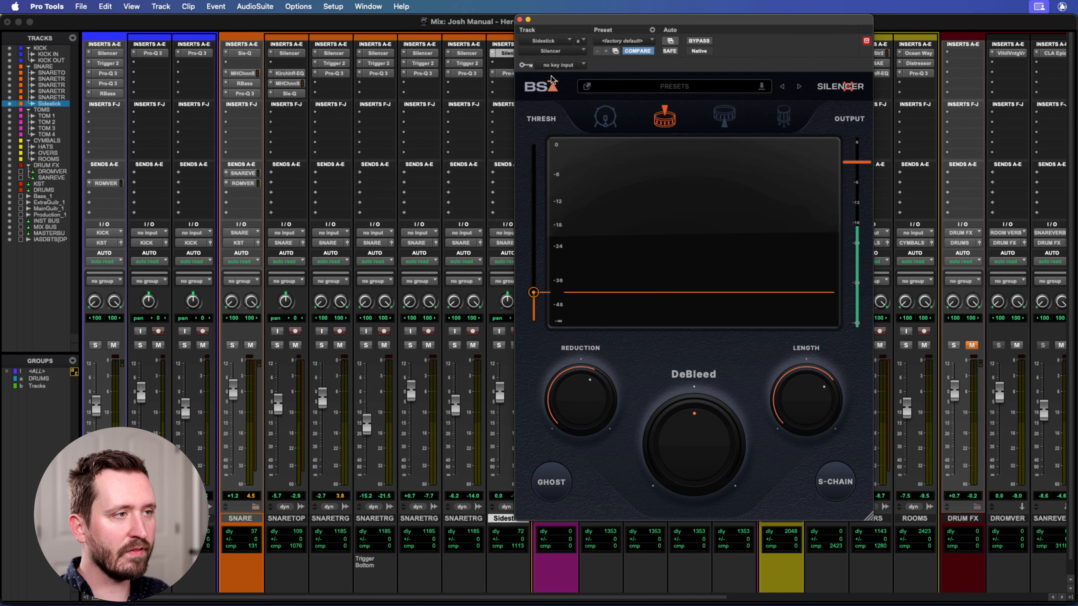
left_click(509, 72)
left_click_drag(790, 28, 366, 80)
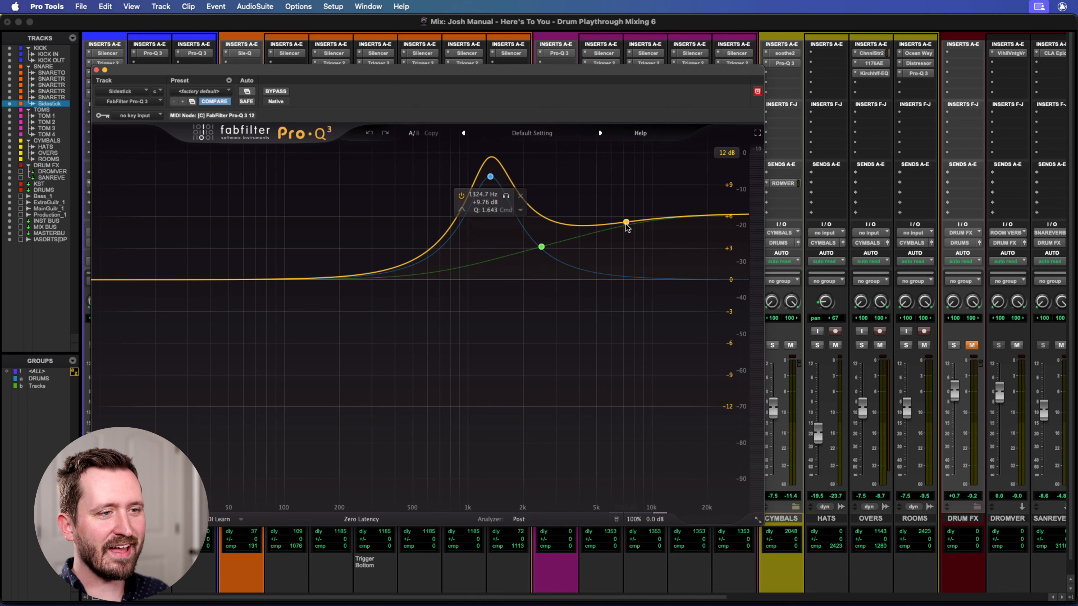
left_click_drag(292, 73, 412, 91)
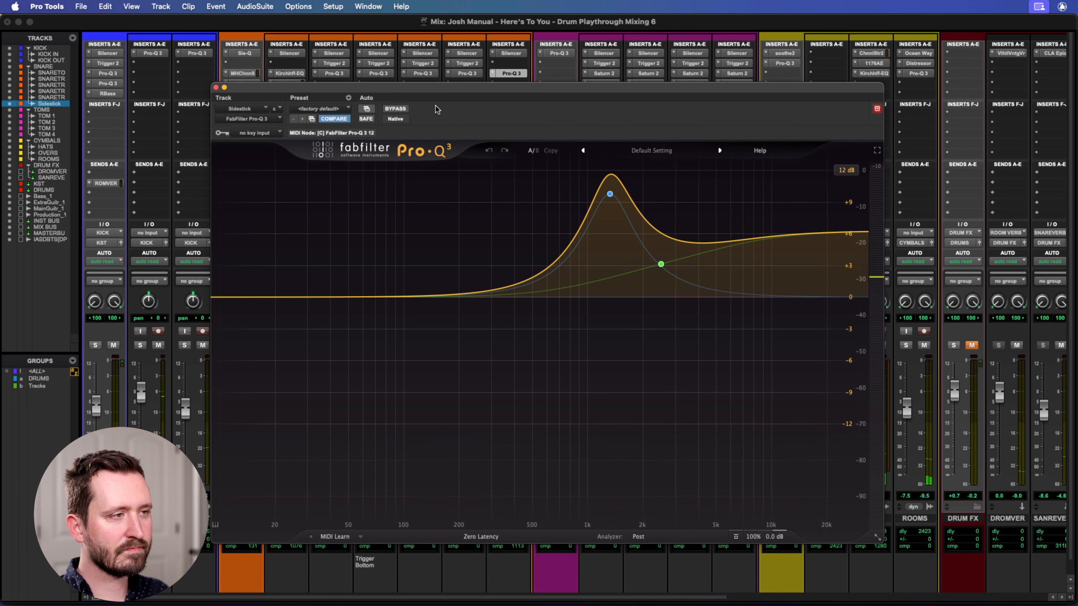
Play the sidestick with its Pro-Q 3 bypassed and engaged to compare, and inspect the upper-mid bell boost.
key("space")
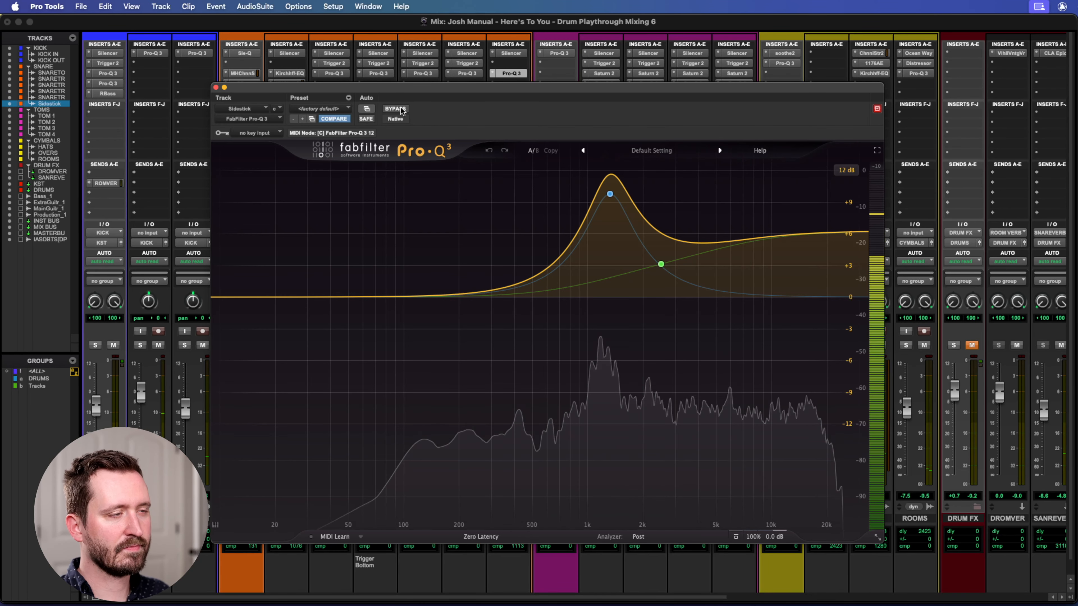
left_click(401, 109)
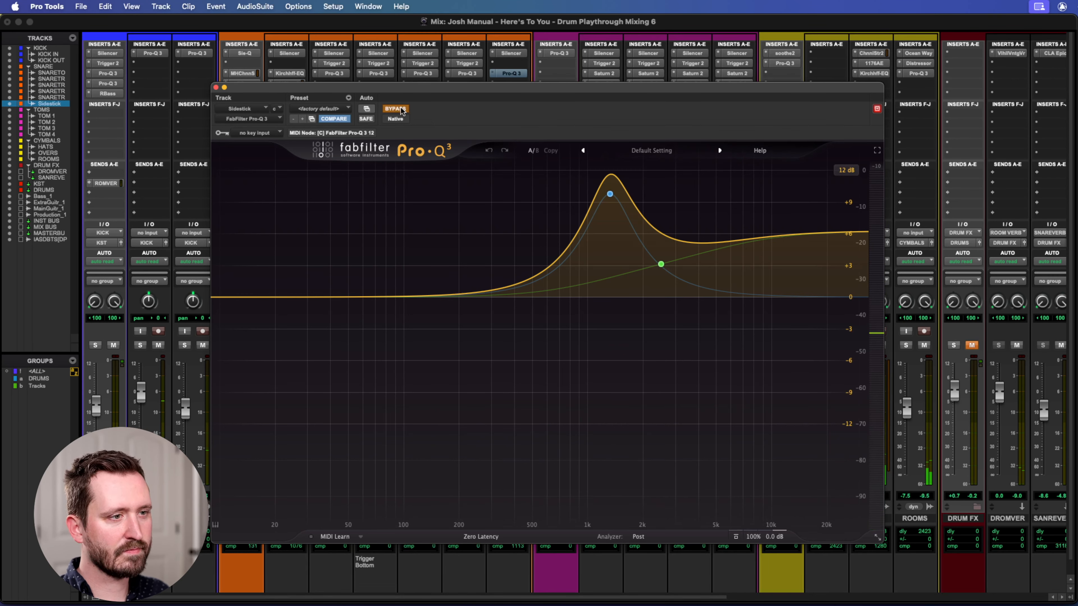
left_click(401, 109)
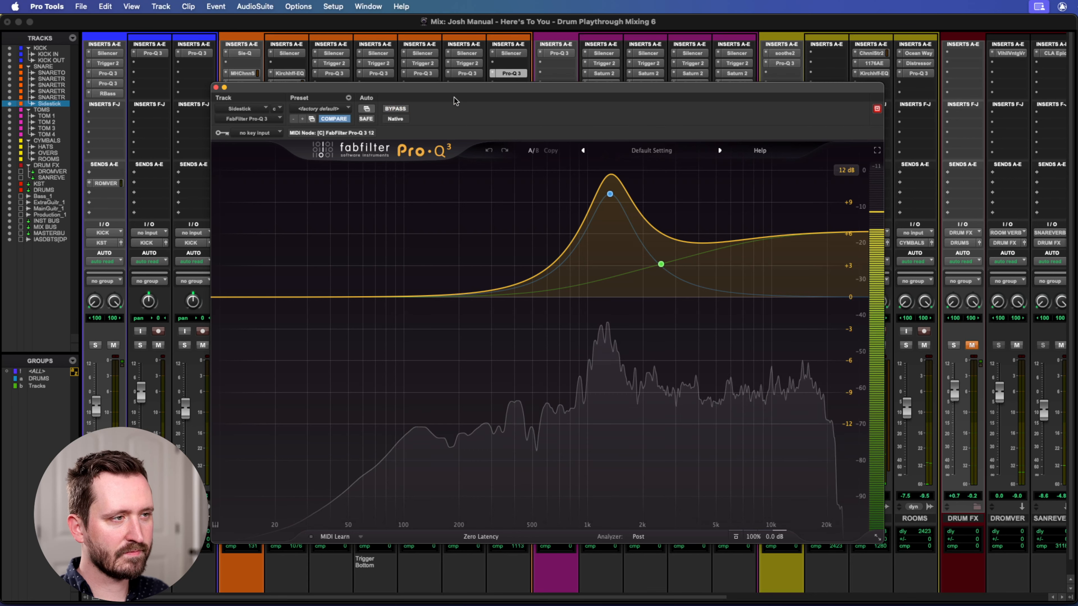
mouse_move(616, 197)
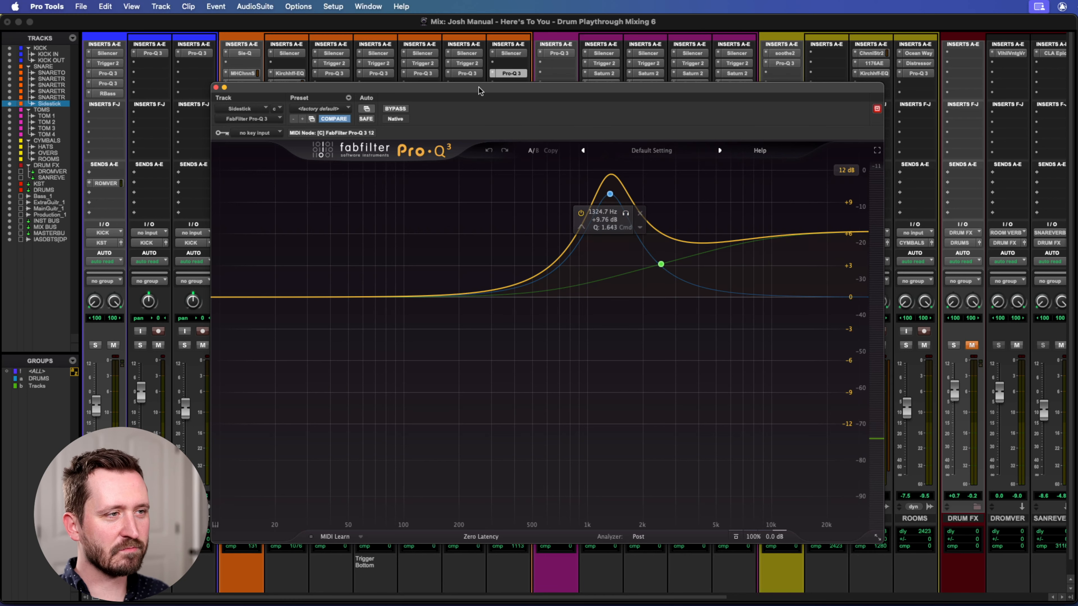
left_click_drag(481, 90, 517, 88)
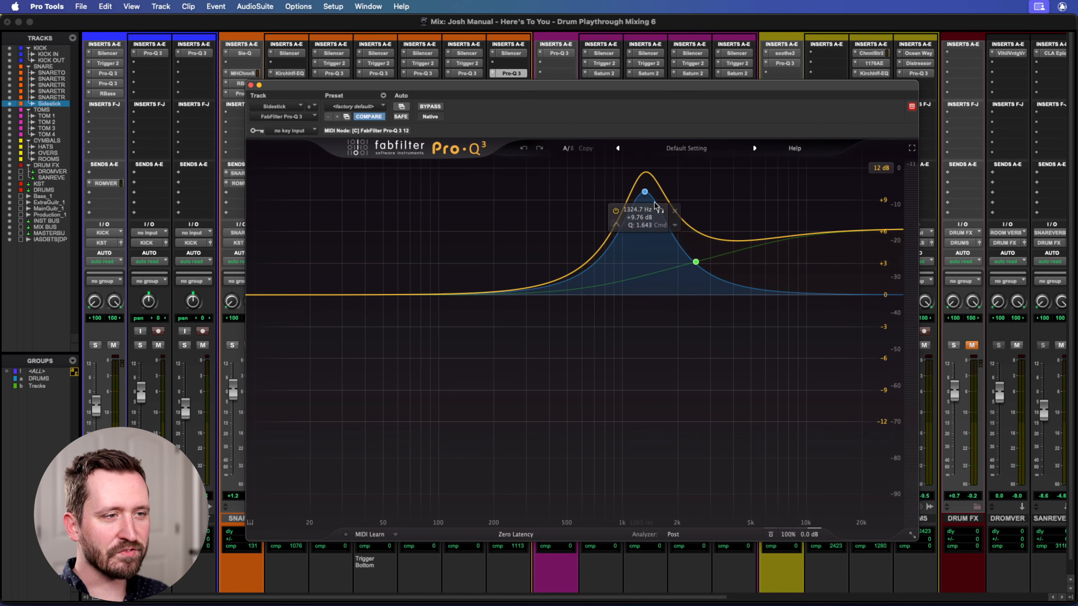
Close the Sidestick track's Pro-Q 3 and survey the tom, cymbal and drum FX channels in the mixer.
left_click(250, 85)
scroll(689, 367, "right", 5)
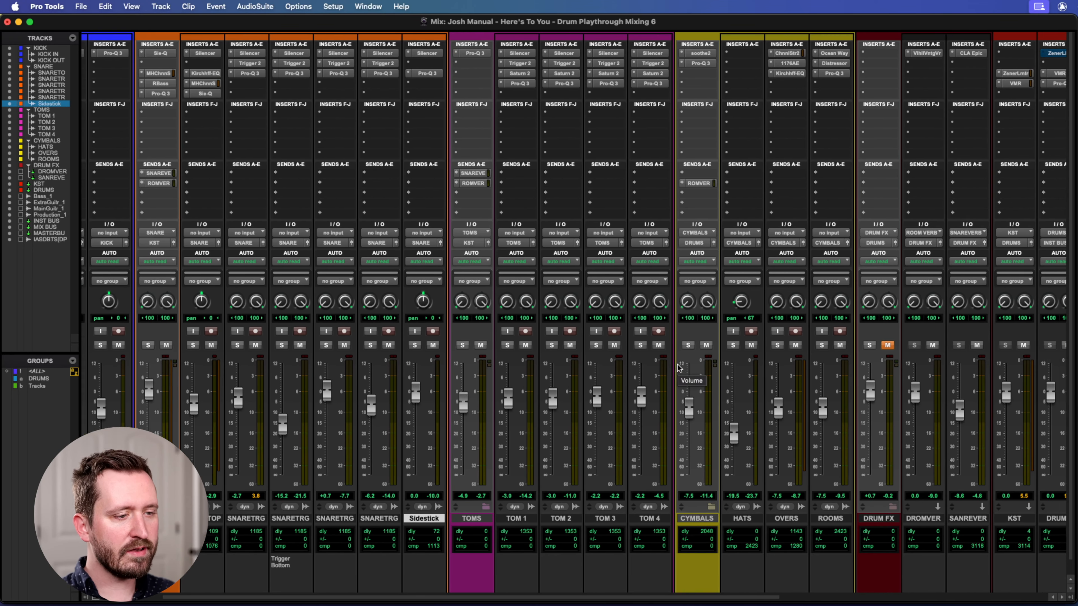
scroll(679, 368, "right", 8)
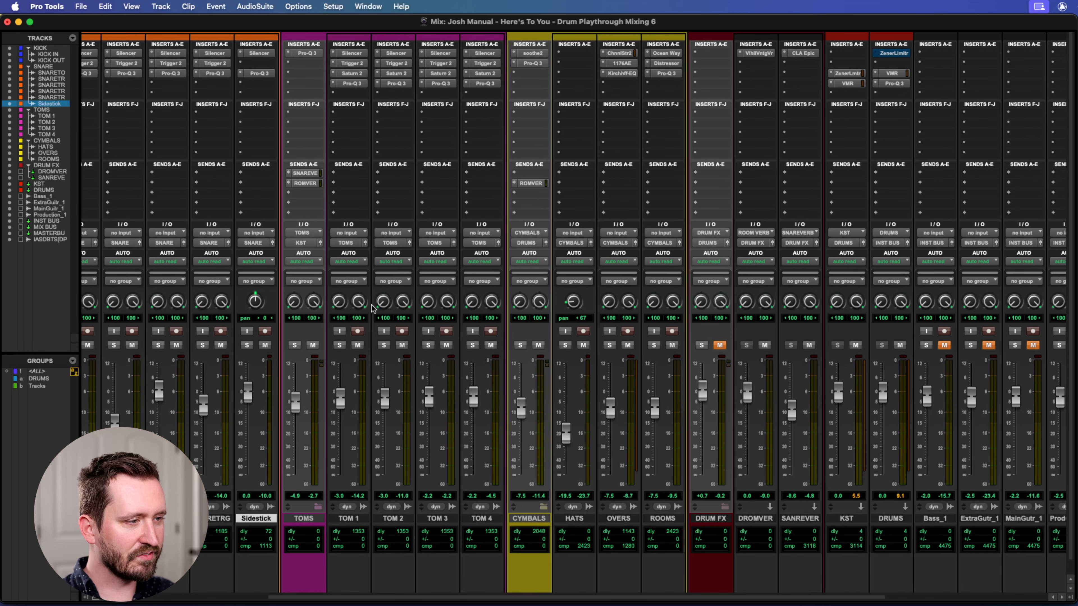
scroll(396, 377, "left", 12)
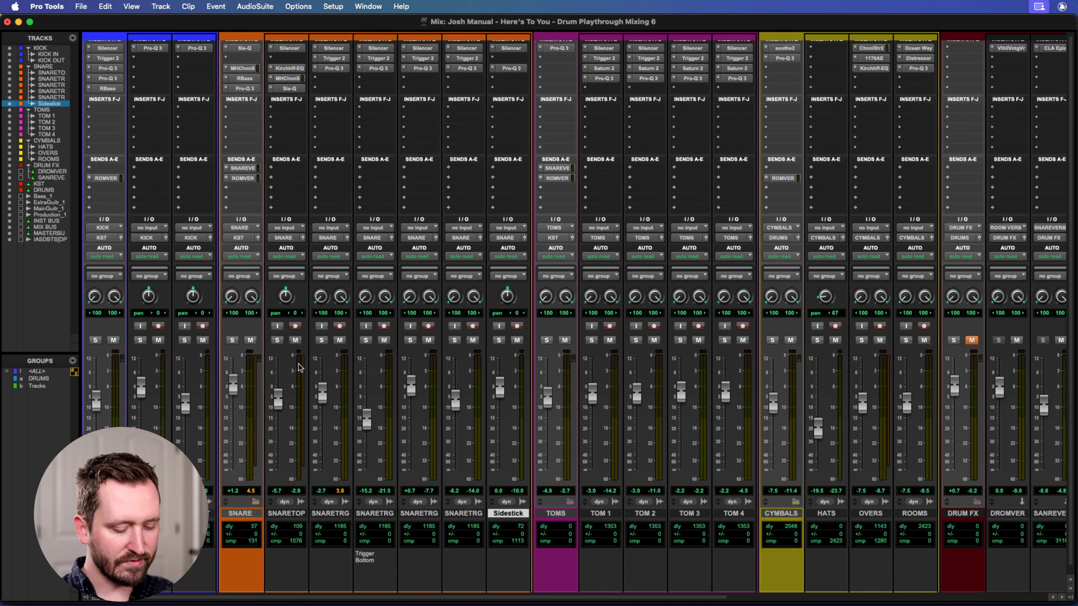
Show the section around bar 37 in the Edit window and return to the Mix window.
key("super+equal")
scroll(590, 282, "right", 10)
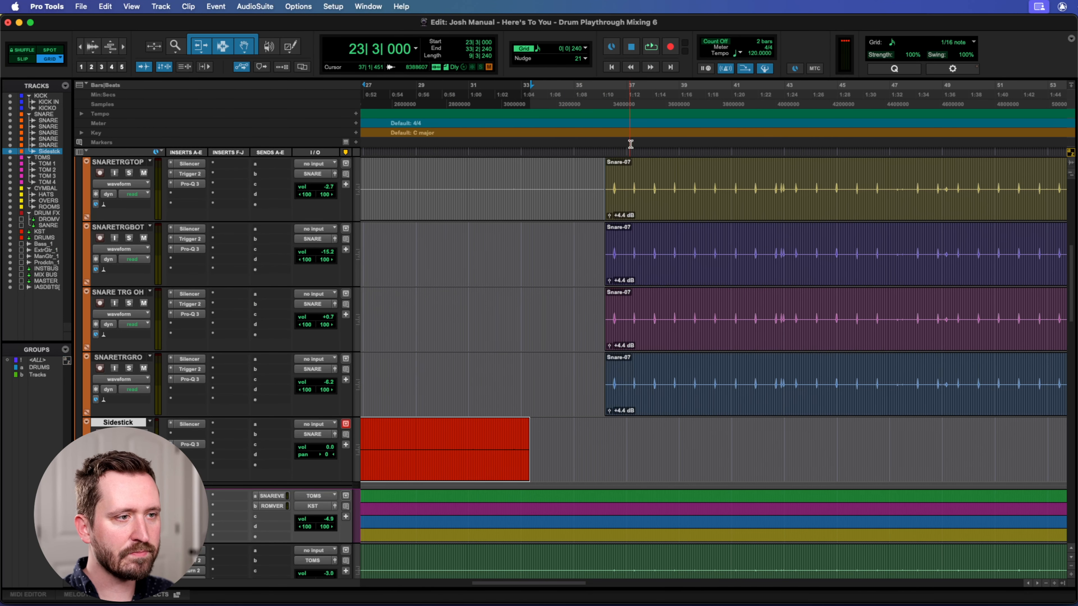
key("super+equal")
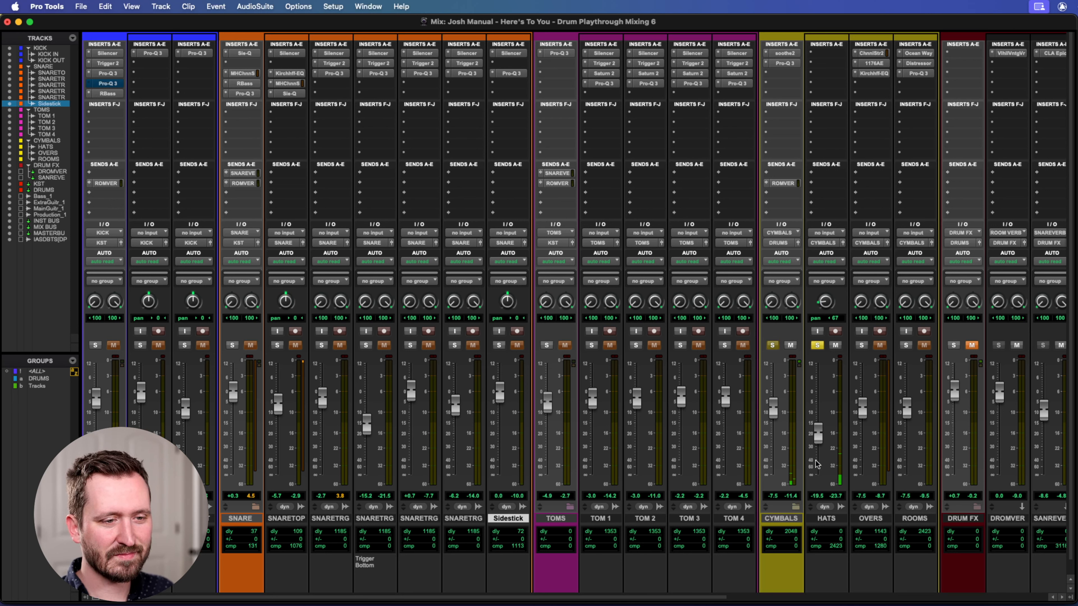
Audition the soloed HATS track with its fader raised to -1.4 dB, and undo both the raise and the solo.
left_click_drag(817, 433, 814, 394)
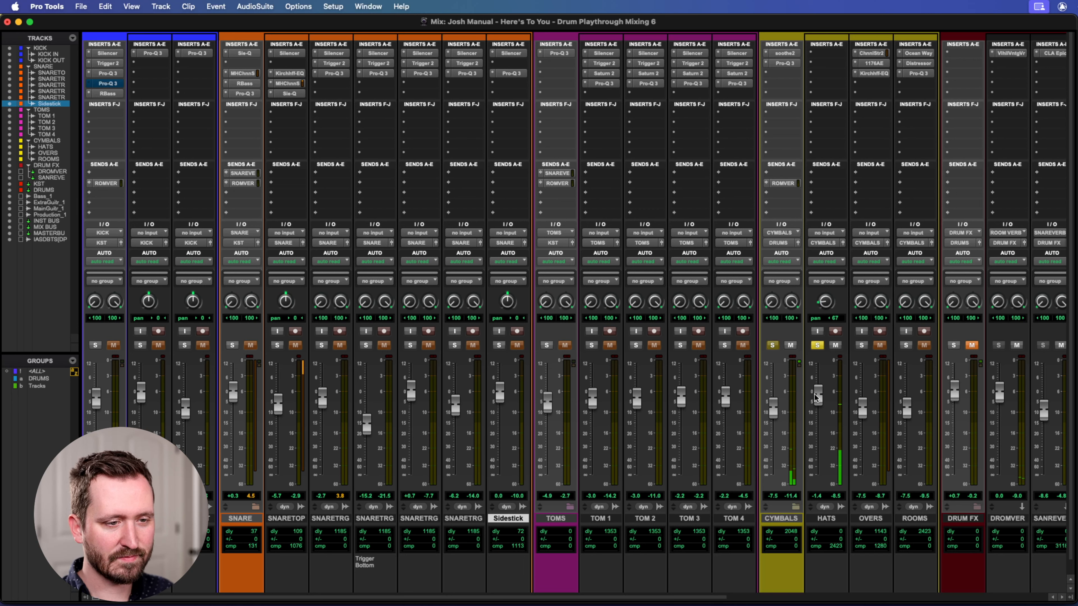
key("super+z")
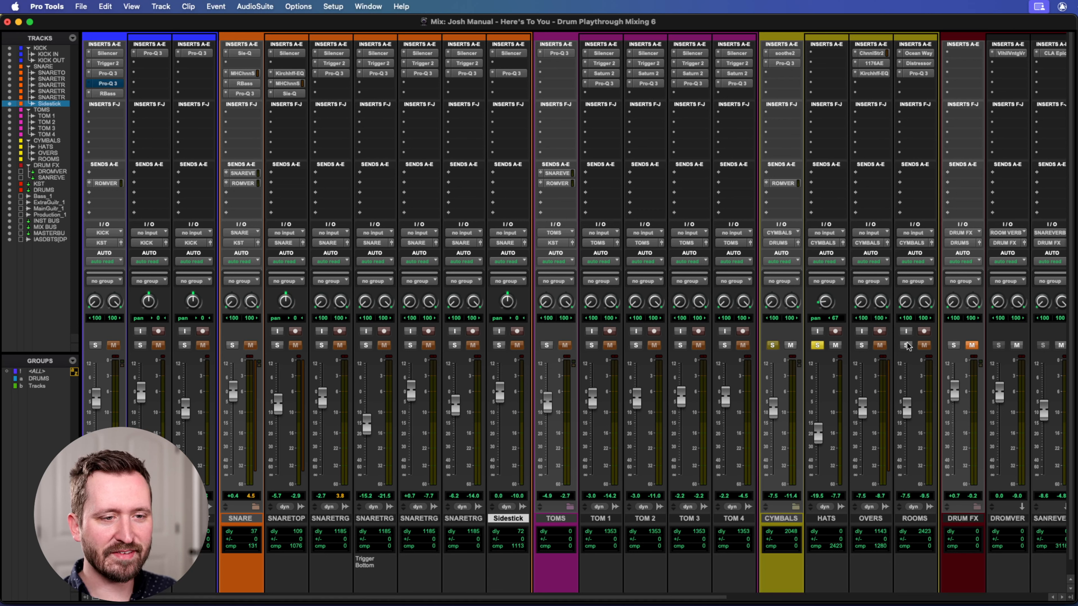
left_click(818, 344)
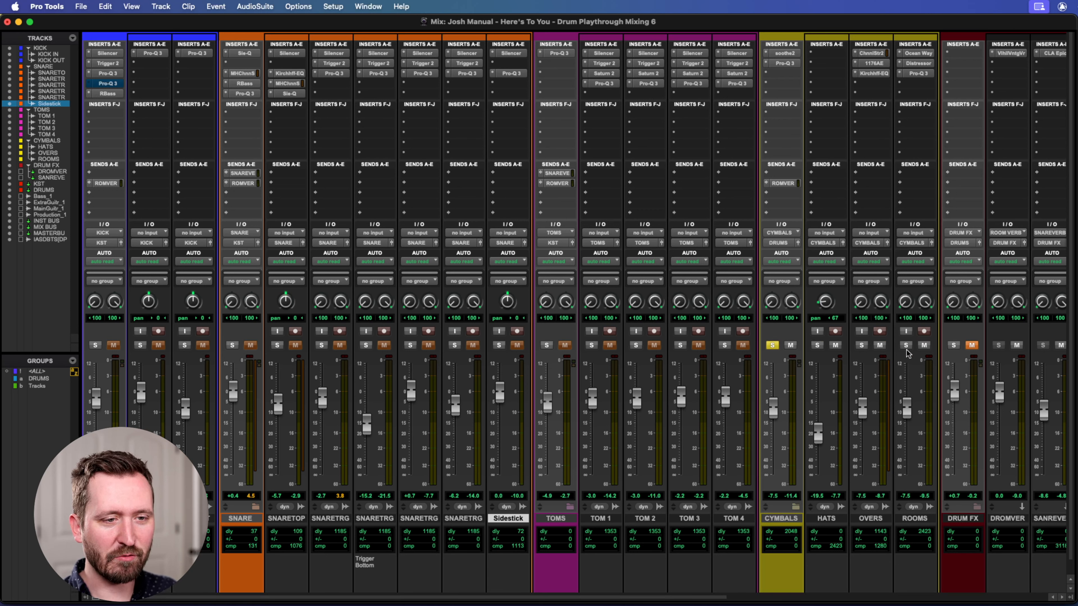
Solo the OVERS track and audition it with its fader raised to +0.2 dB, undoing the fader change.
left_click(862, 345)
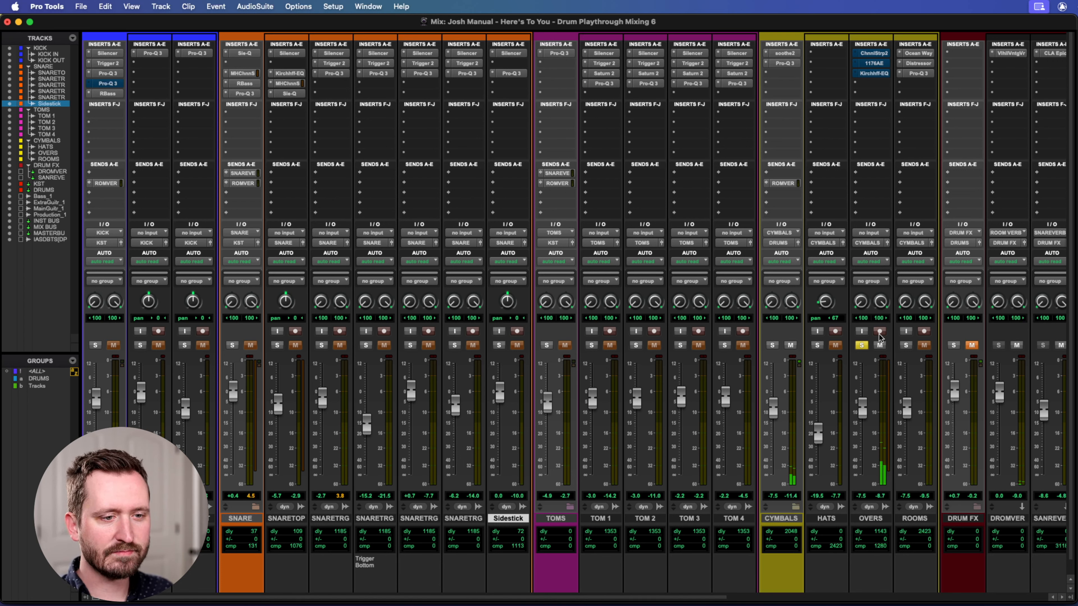
left_click_drag(863, 405, 861, 391)
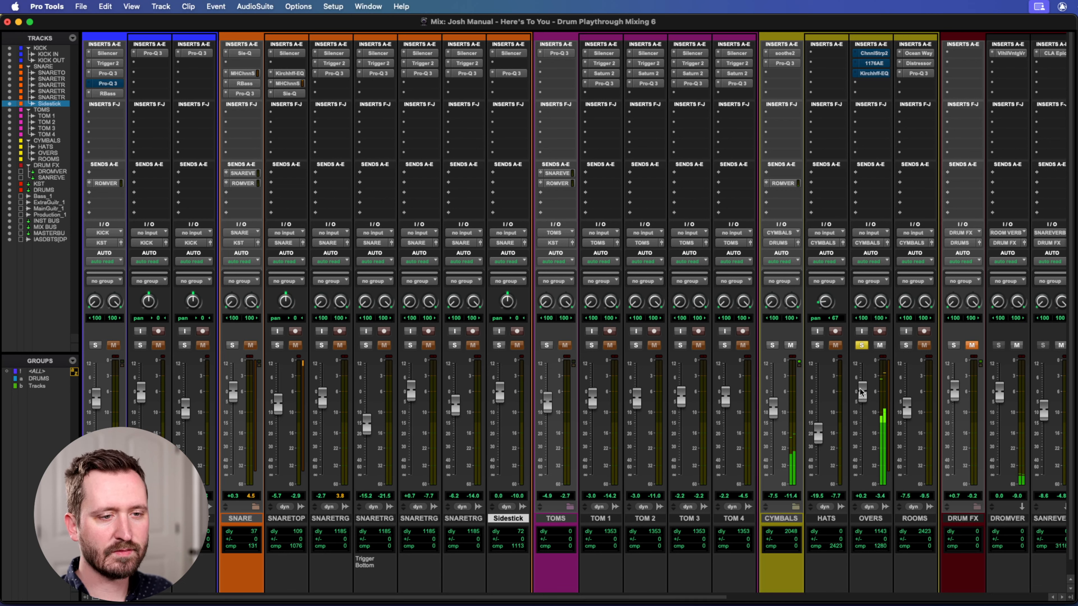
key("space")
key("super+z")
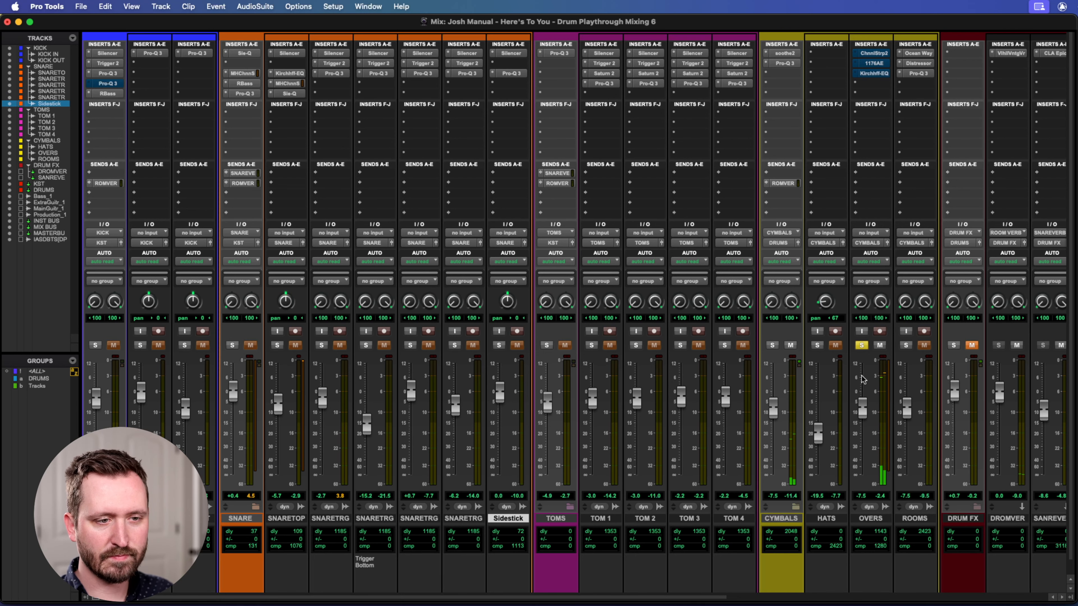
Reactivate and open the SSL Channel Strip 2 on the OVERS track, and examine its HF and LMF EQ settings.
left_click(877, 53)
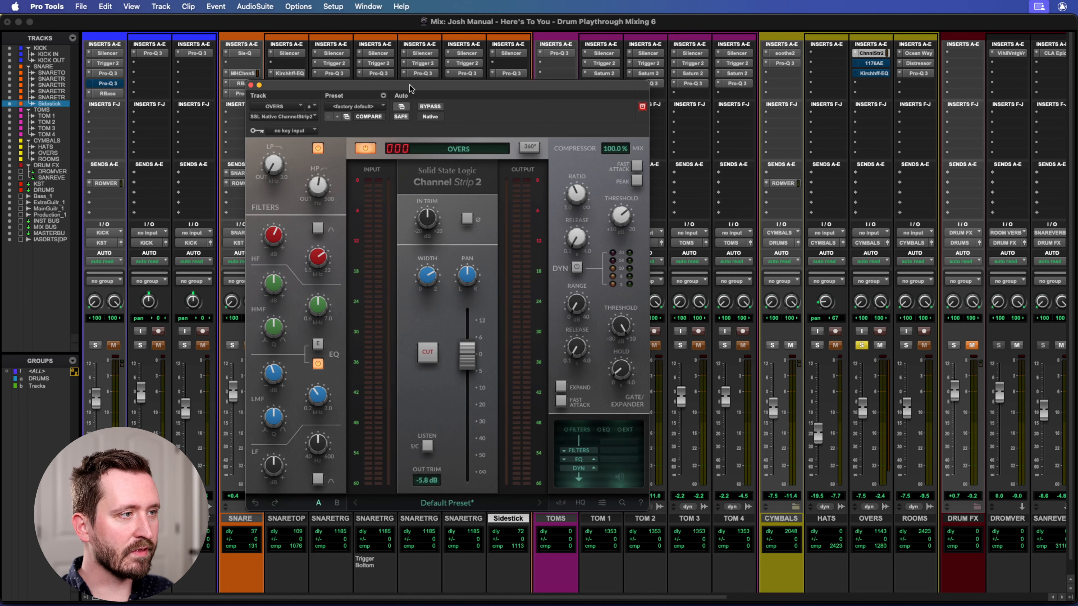
mouse_move(260, 188)
mouse_move(312, 208)
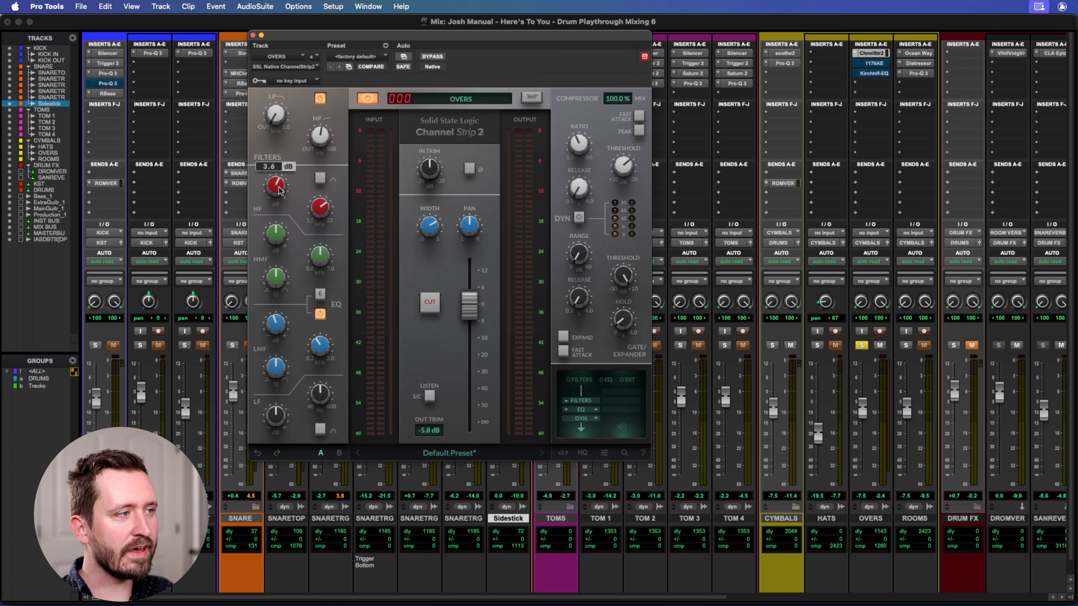
mouse_move(272, 331)
mouse_move(319, 345)
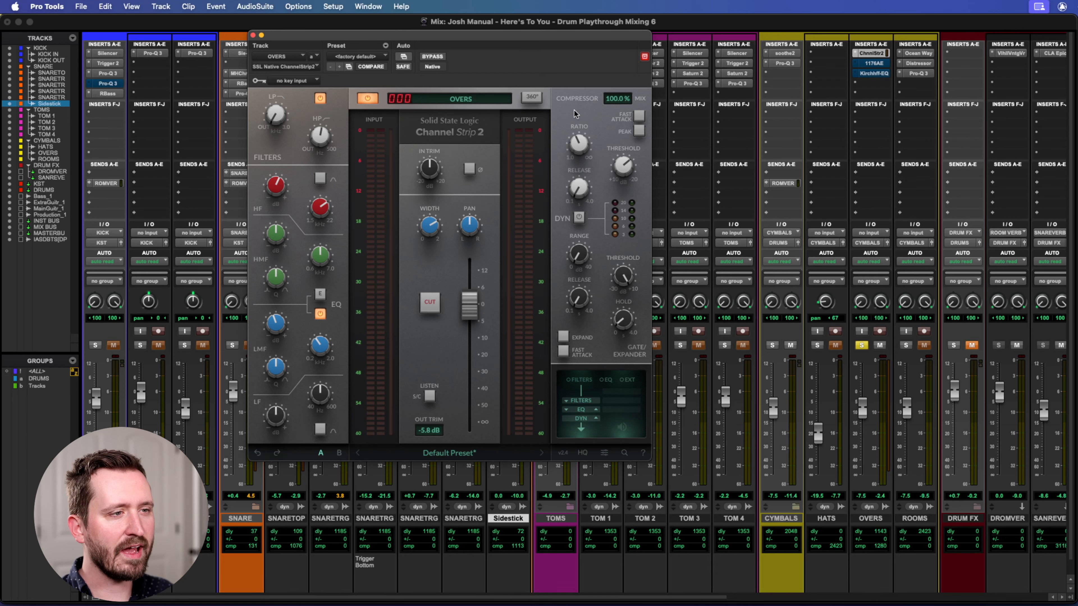
left_click_drag(503, 35, 524, 35)
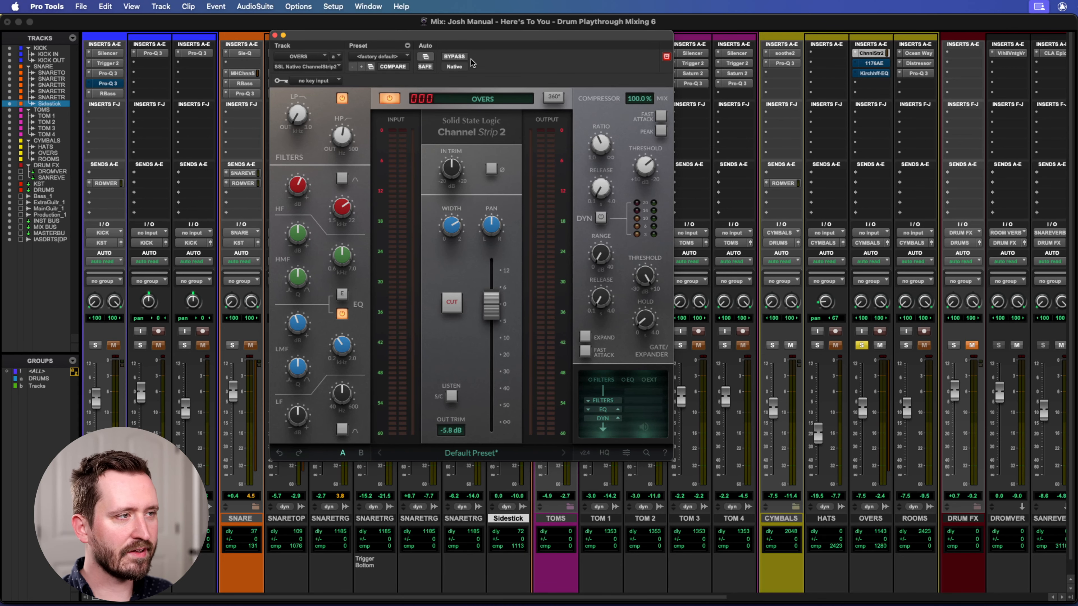
Play the overheads through Channel Strip 2 with the OVERS fader raised to +2.3 dB, and undo the fader change.
key("space")
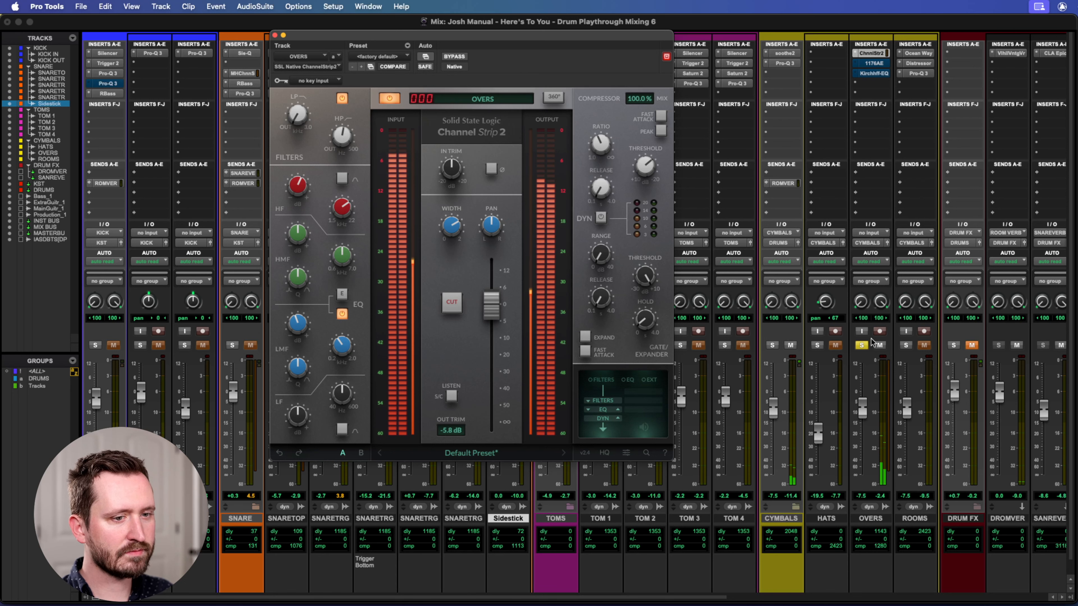
left_click_drag(860, 418, 858, 392)
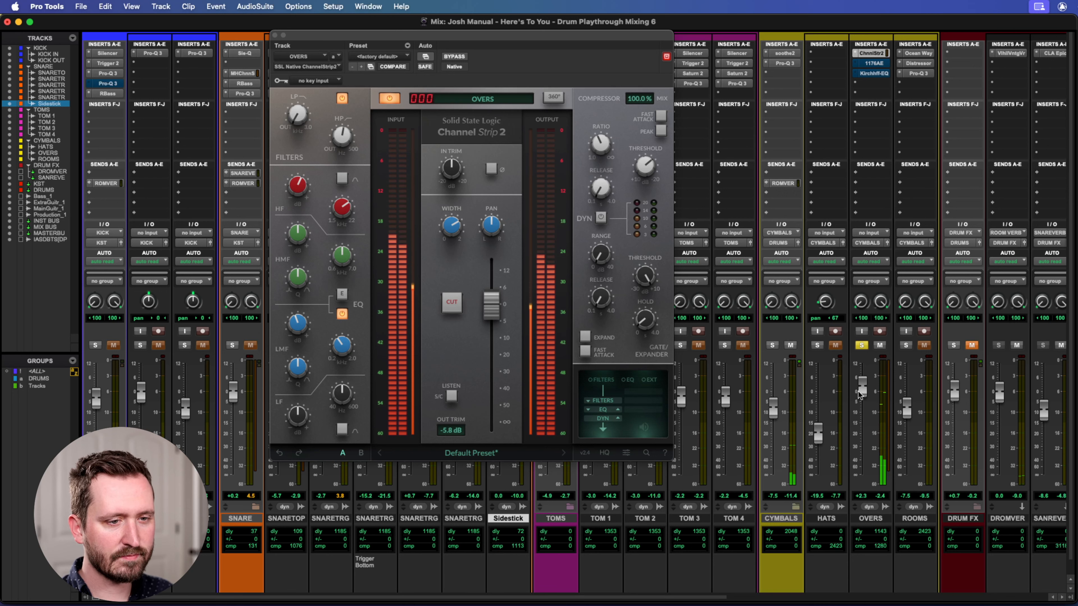
key("super+z")
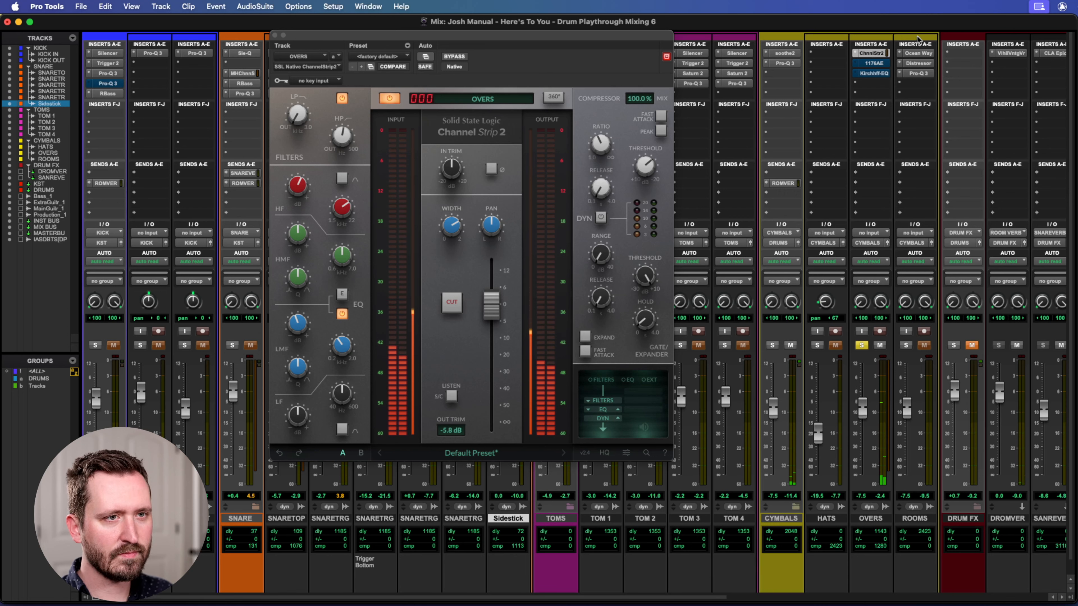
Reactivate the 1176AE compressor on the OVERS track and open it to examine its attack, release and ratio settings.
left_click(875, 65, "super")
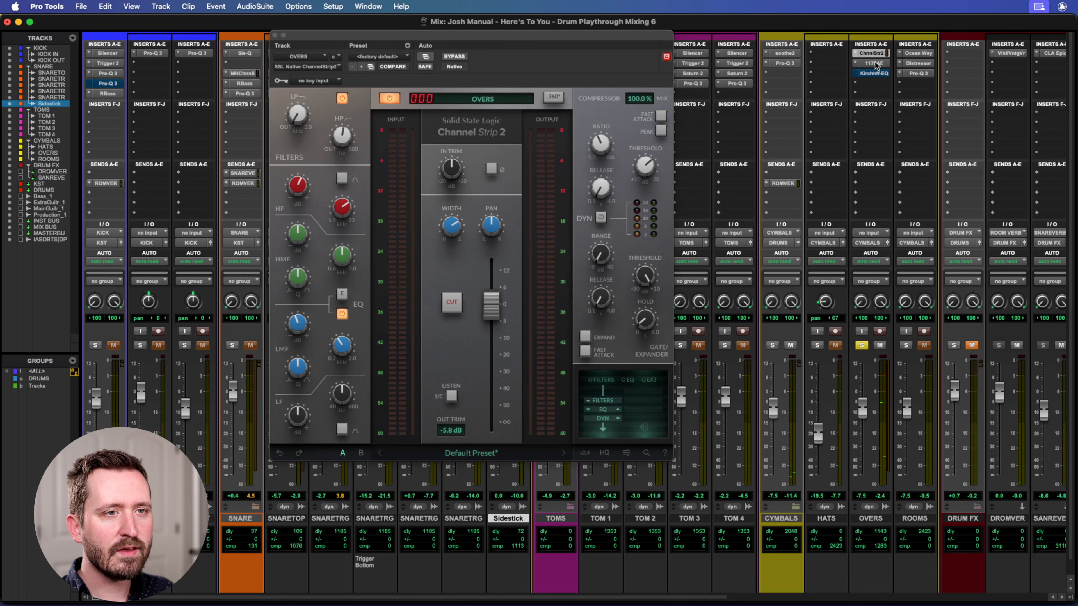
right_click(875, 65)
left_click(839, 73)
left_click(874, 63)
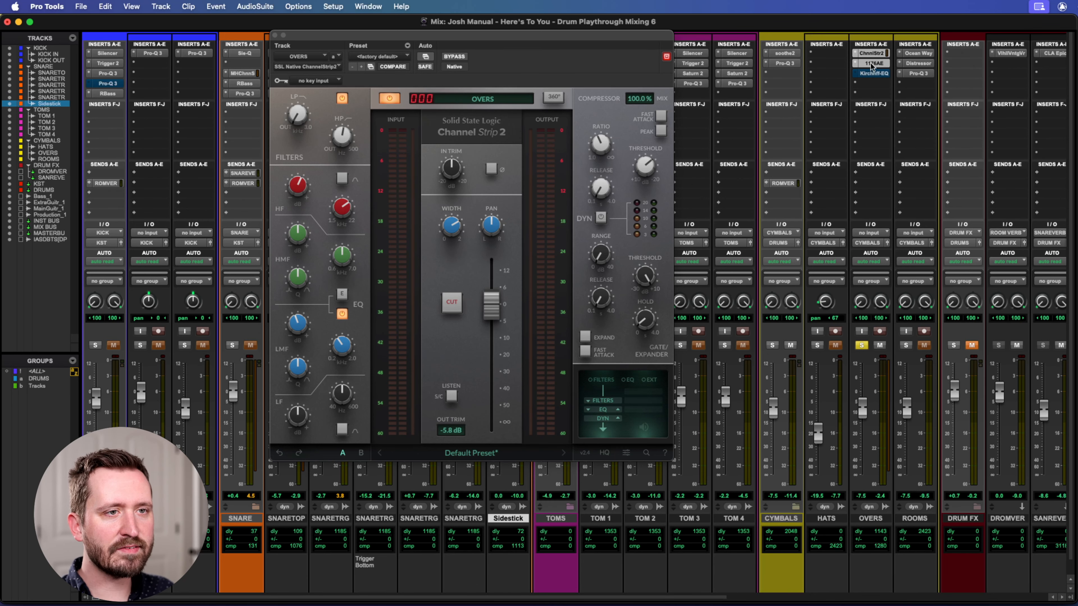
left_click_drag(524, 35, 525, 83)
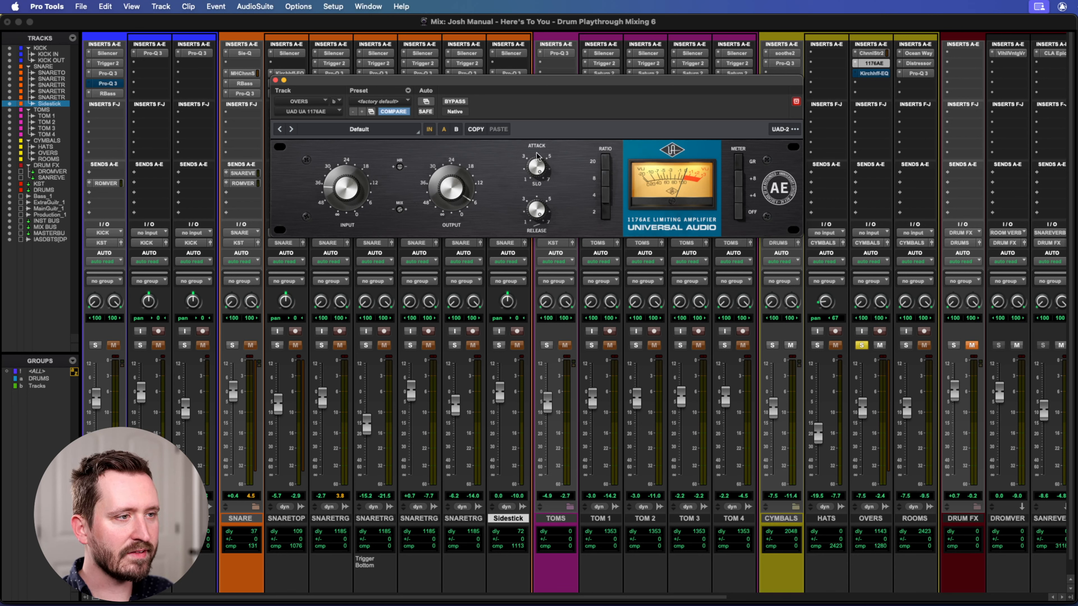
left_click_drag(487, 85, 498, 83)
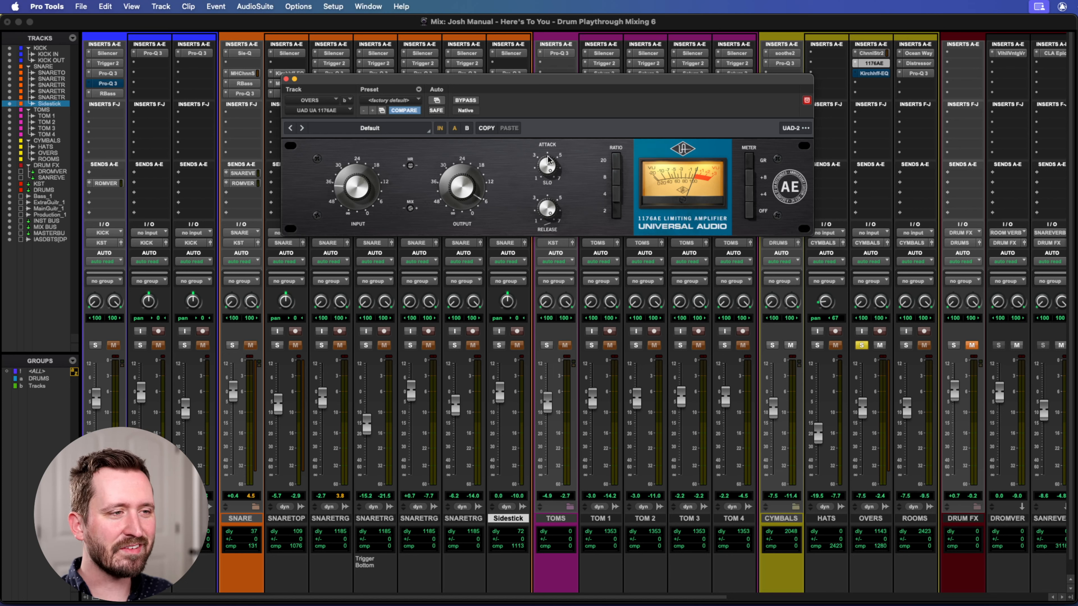
Demonstrate the 1176AE's attack control by turning it down and back up to its original setting.
left_click_drag(545, 166, 540, 254)
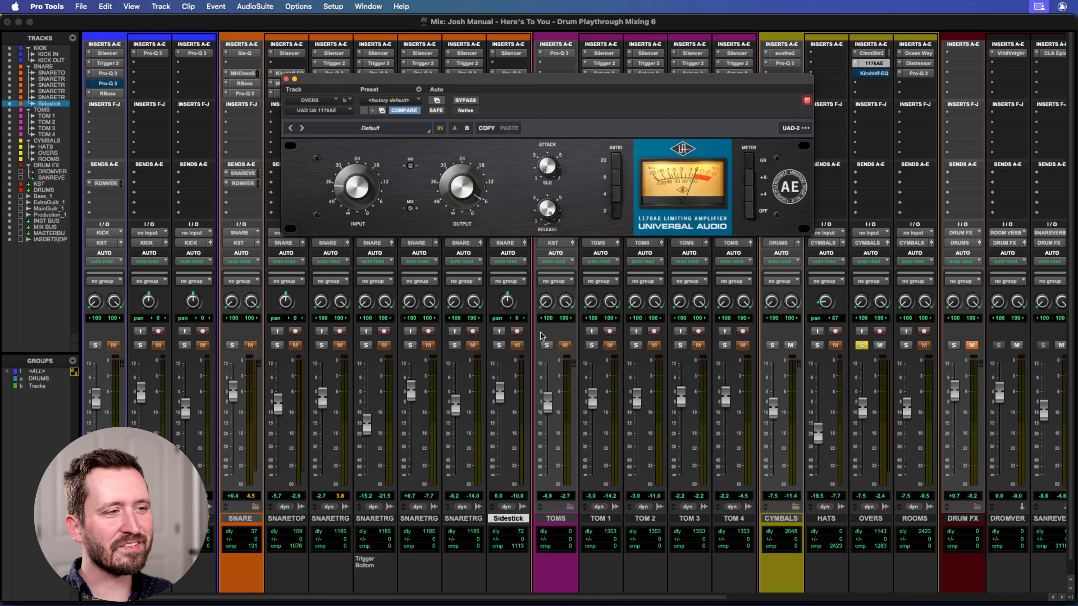
left_click_drag(536, 304, 543, 140)
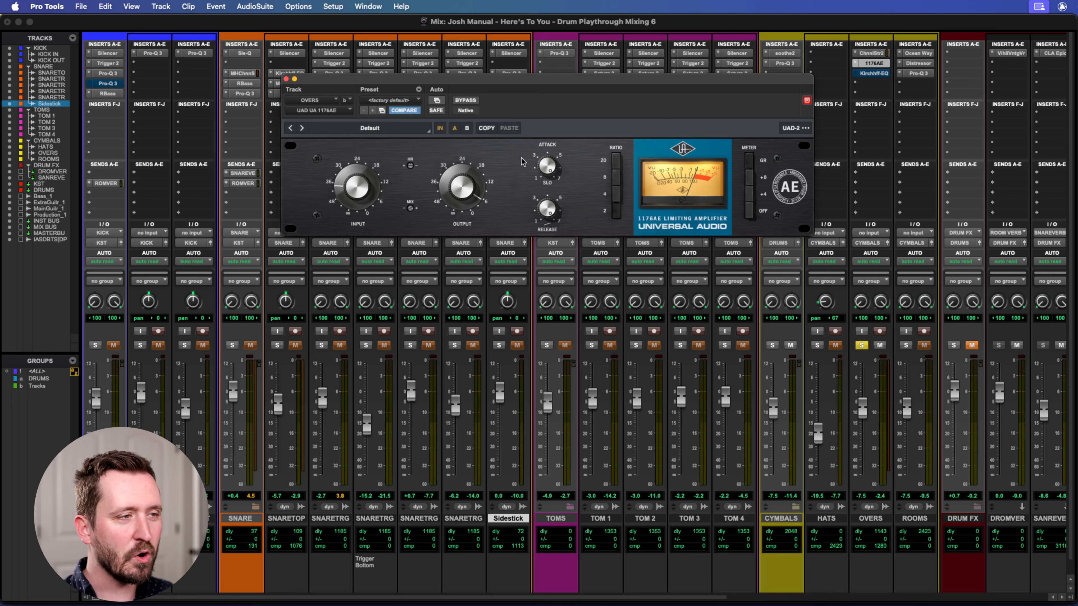
left_click_drag(465, 80, 462, 74)
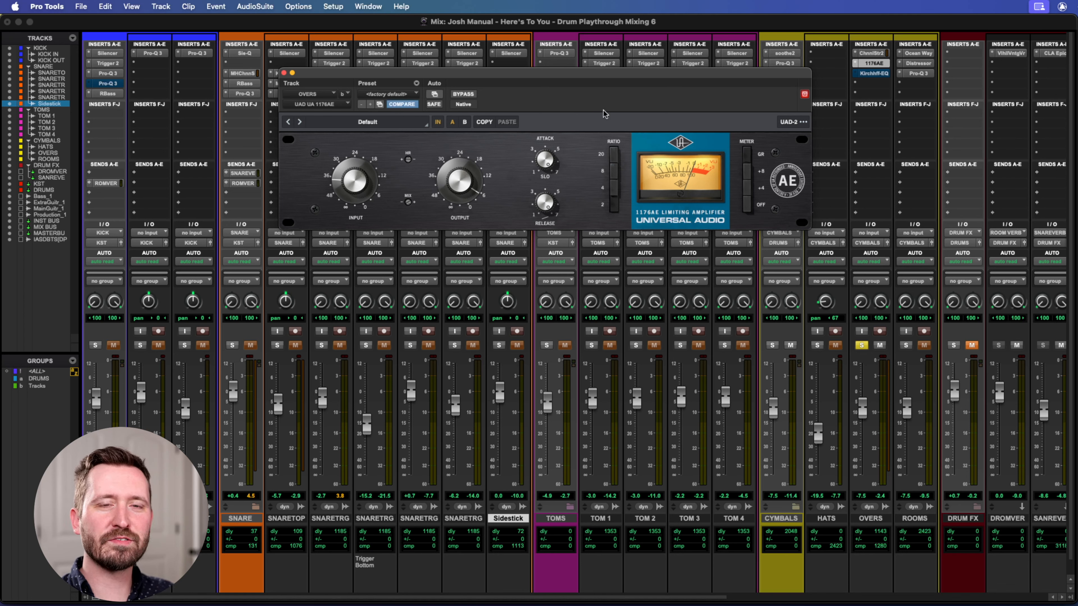
left_click_drag(581, 75, 580, 89)
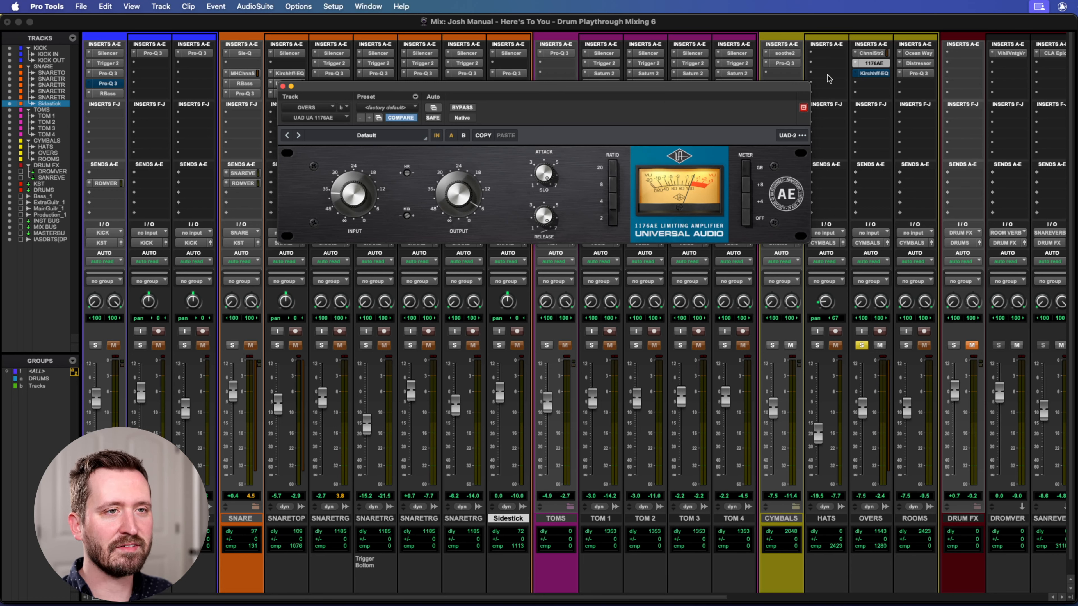
Reactivate and open the Kirchhoff-EQ on the OVERS track, and examine its high-pass filter.
left_click(871, 74)
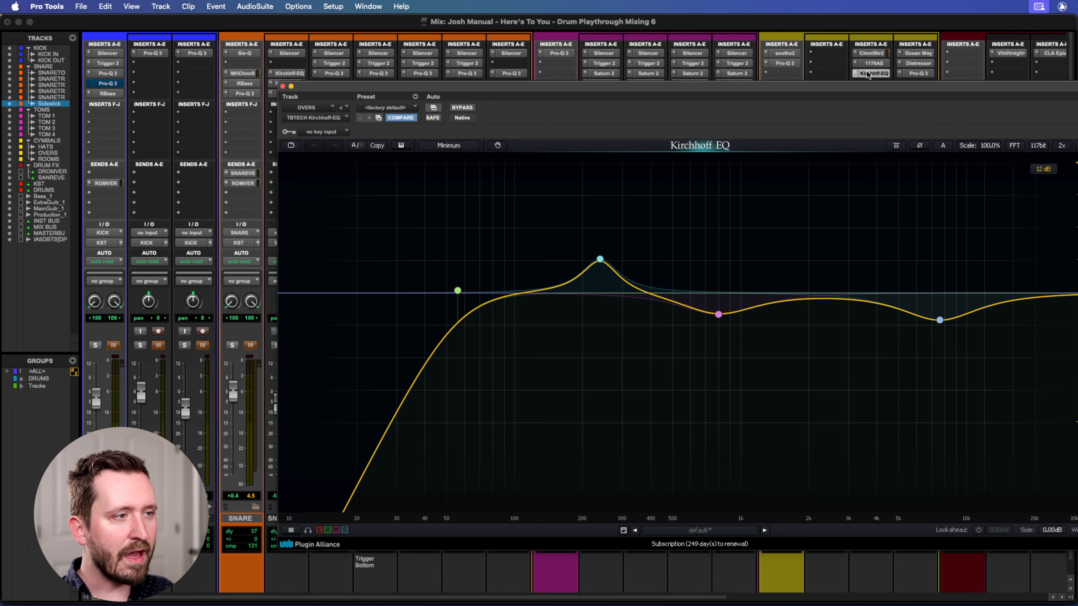
left_click_drag(588, 86, 474, 61)
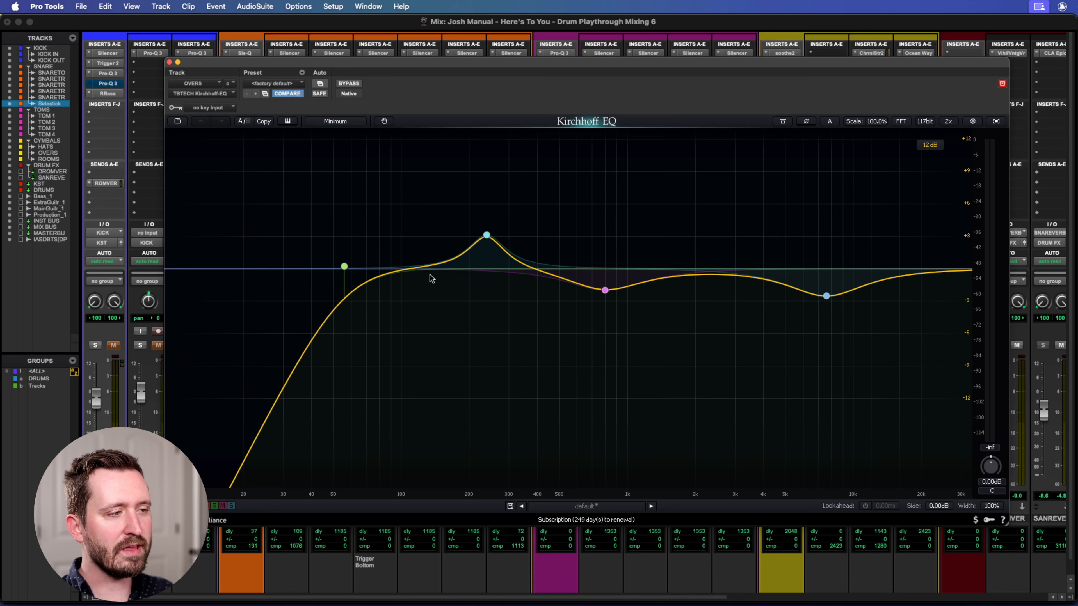
left_click(407, 270)
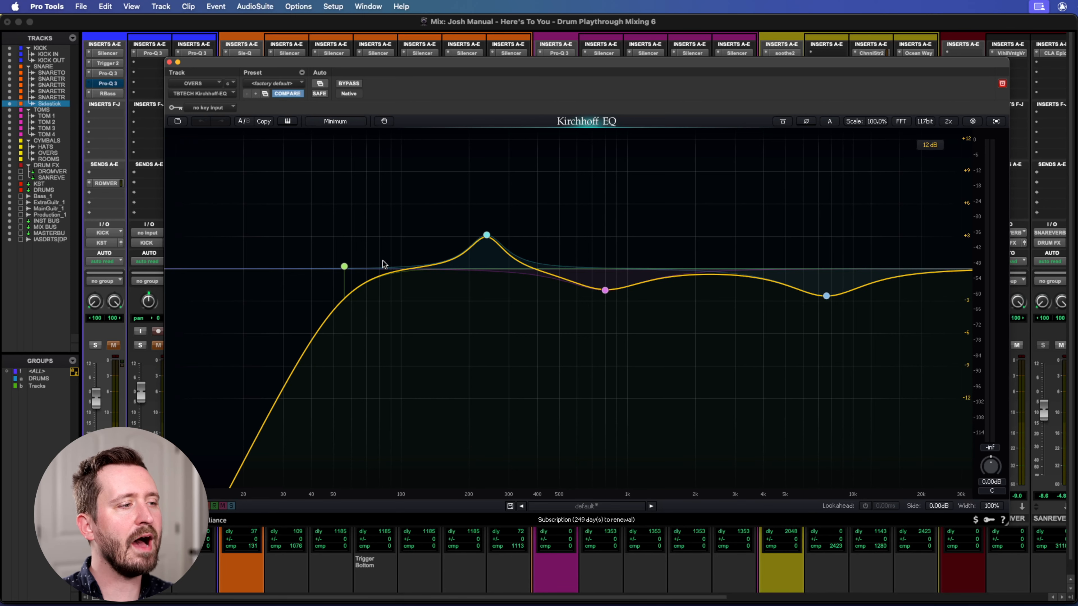
mouse_move(344, 266)
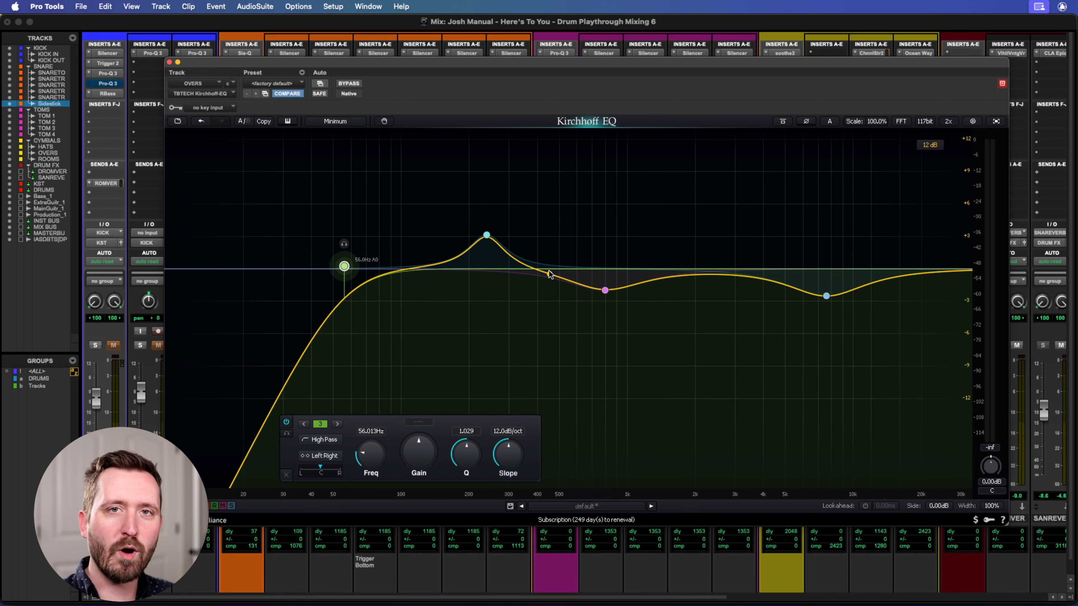
left_click_drag(599, 64, 580, 46)
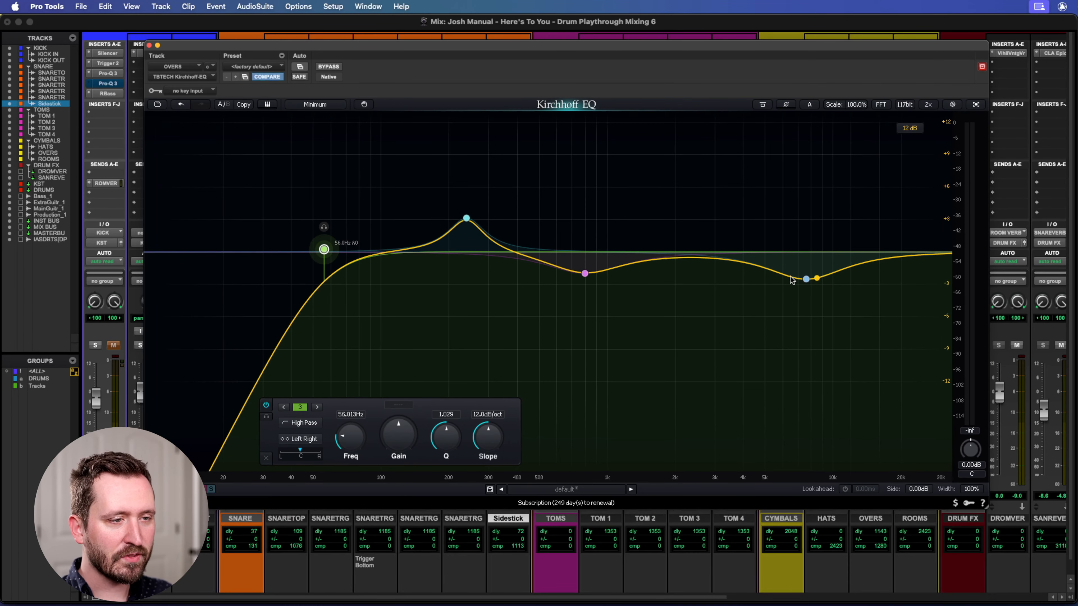
Inspect the high-frequency bell cut and the midrange bell cut in the OVERS Kirchhoff-EQ.
left_click(806, 280)
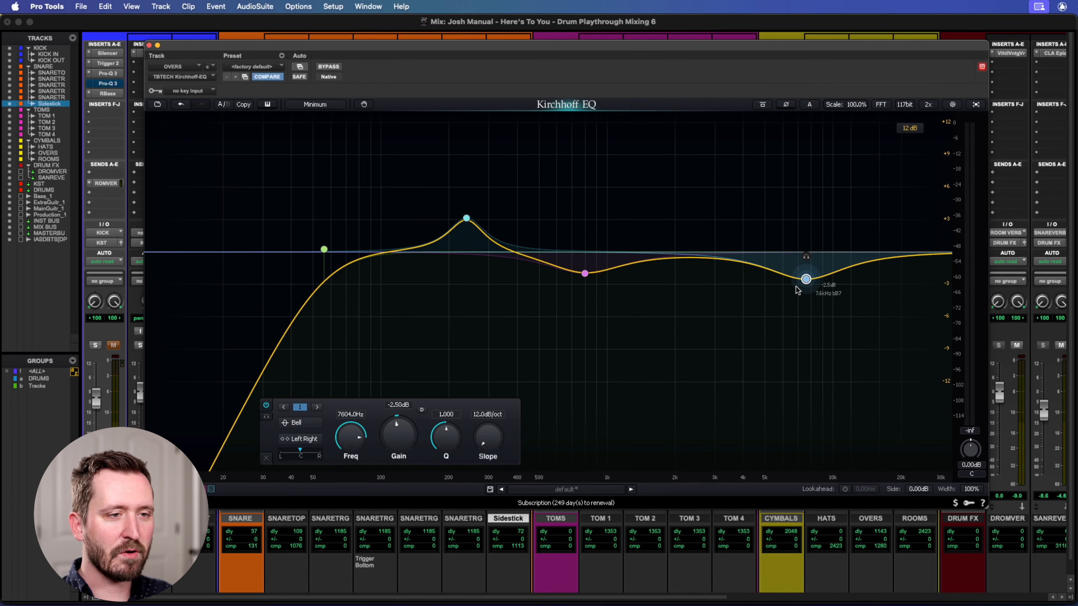
left_click(585, 274)
left_click_drag(583, 274, 584, 272)
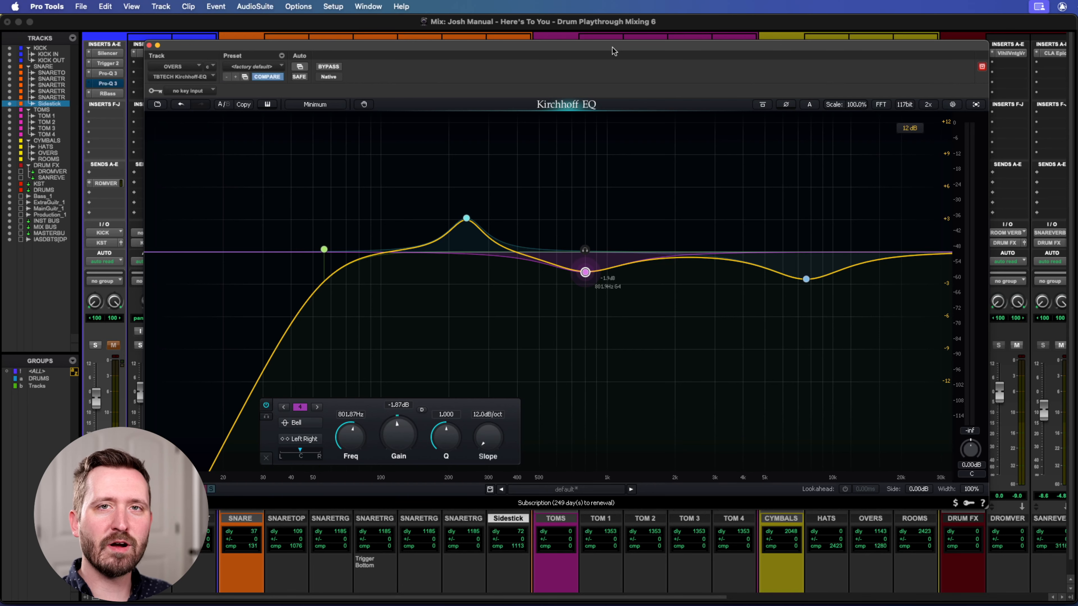
Compare the OVERS track with the Kirchhoff-EQ bypassed and active during playback, leave it active and close it.
left_click_drag(581, 46, 578, 38)
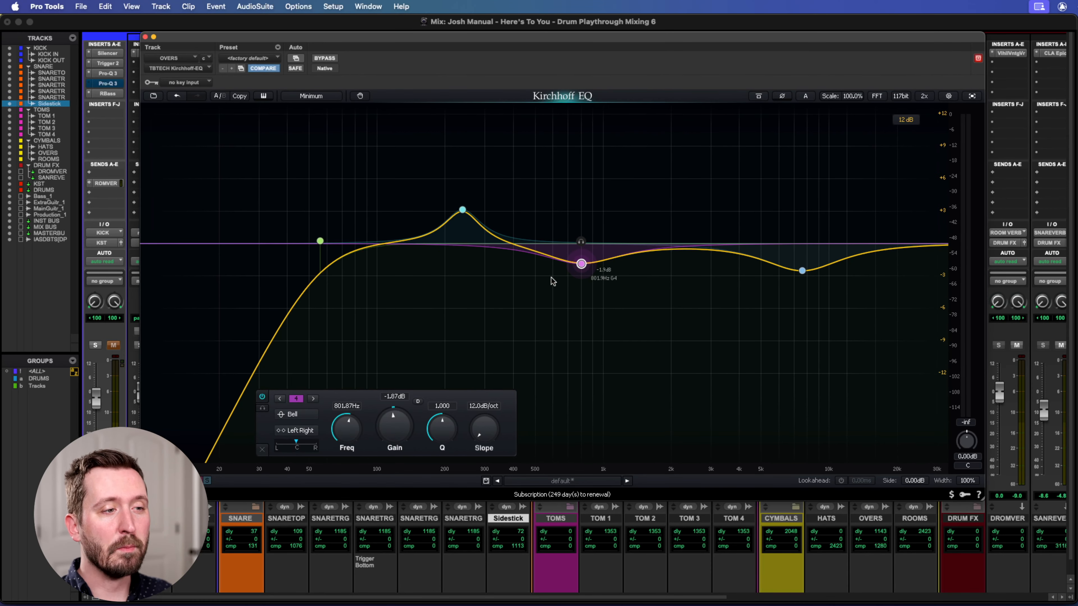
left_click_drag(360, 39, 387, 50)
left_click(351, 69)
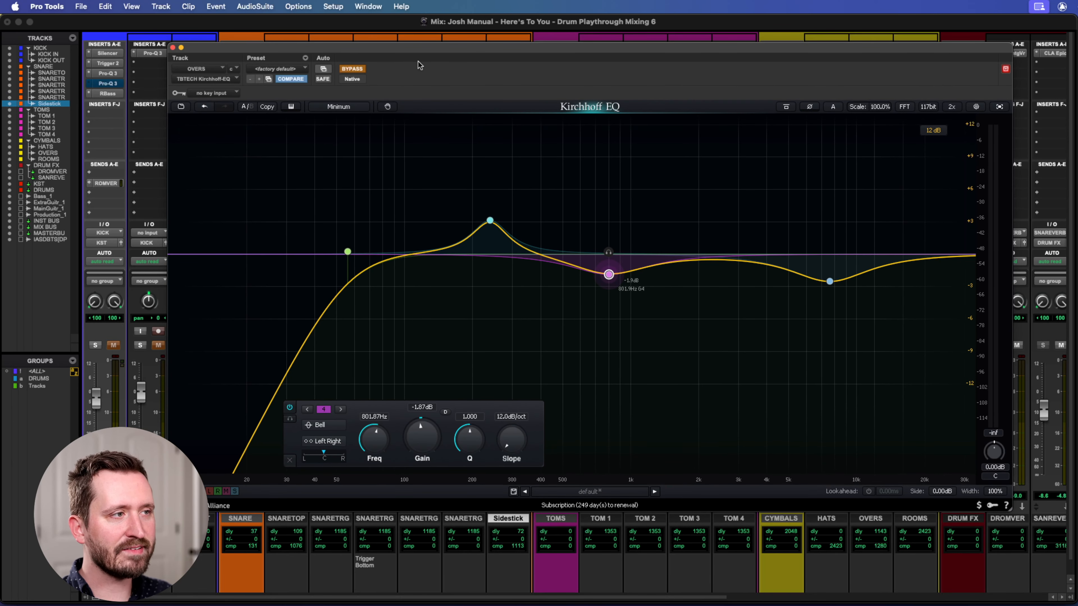
key("space")
left_click(351, 69)
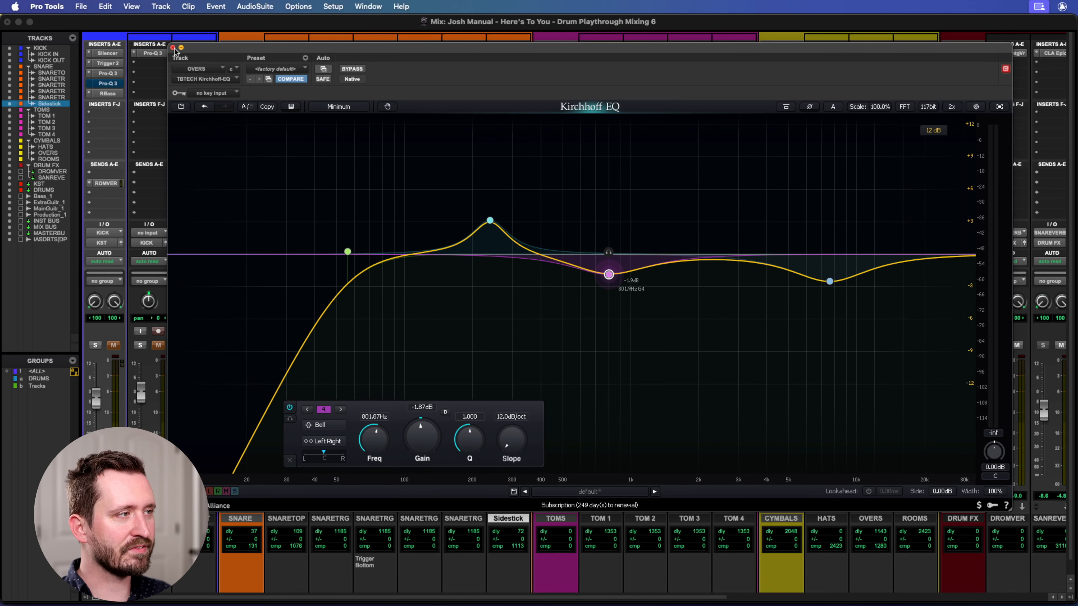
left_click(172, 47)
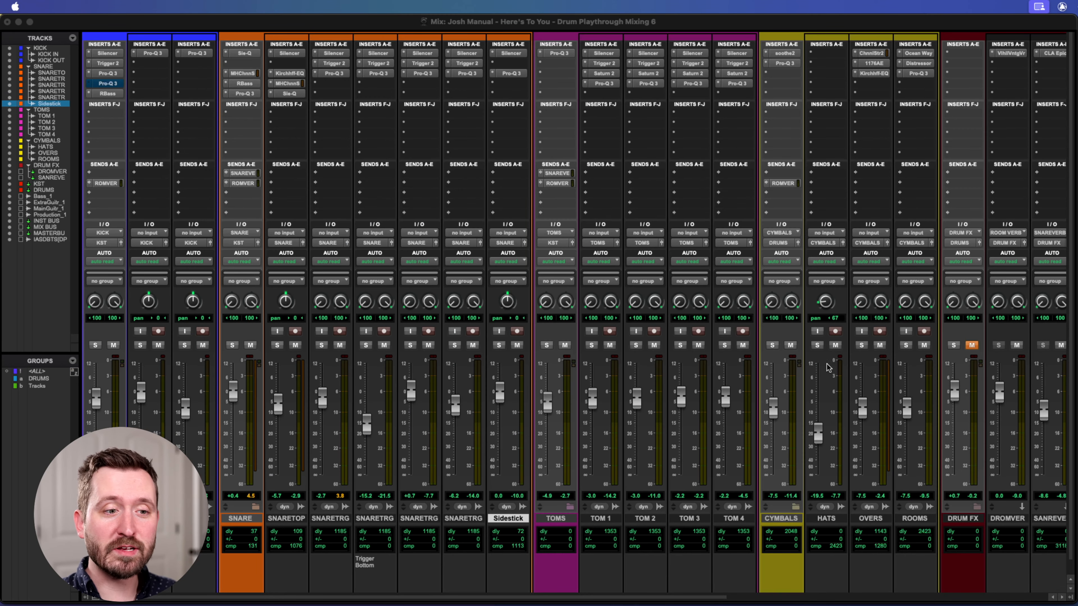
Open the Ocean Way Studios plug-in on the ROOMS track to examine its microphone, room and reverb settings.
scroll(845, 363, "right", 3)
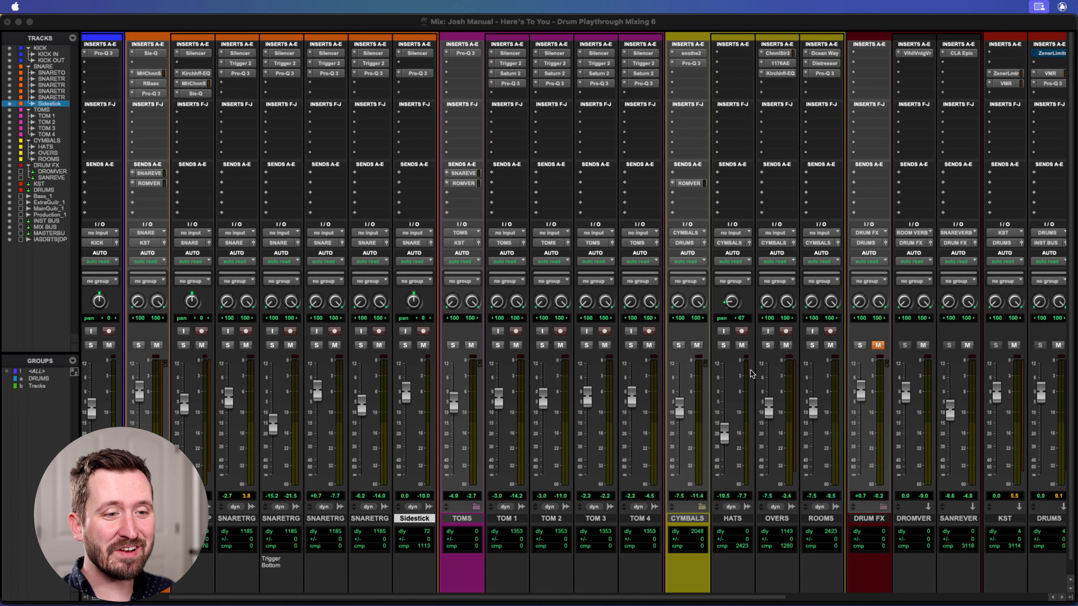
scroll(751, 374, "right", 1)
scroll(783, 254, "right", 1)
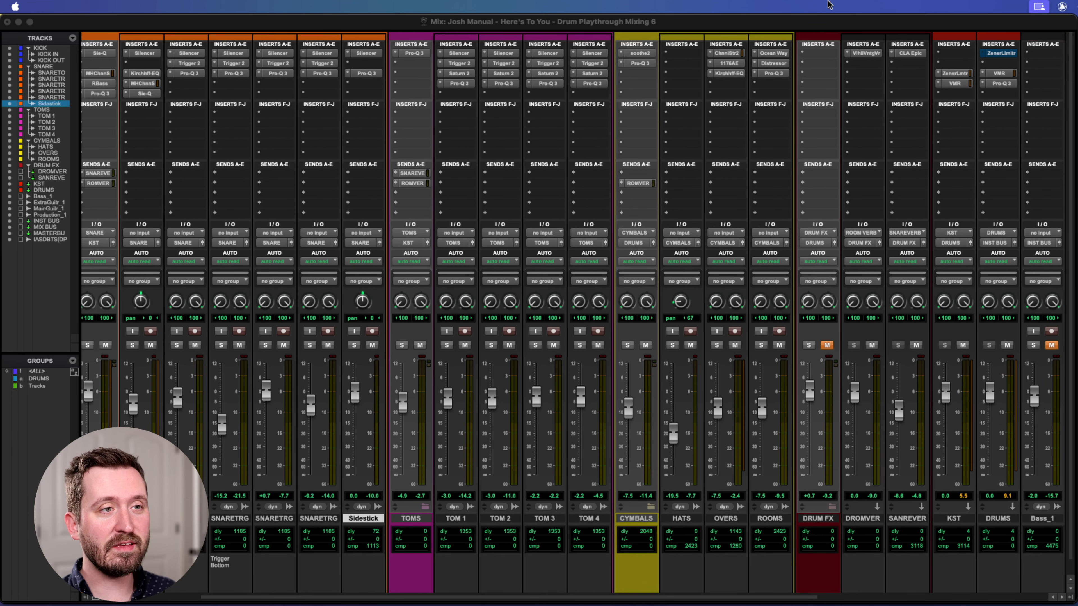
left_click(774, 51)
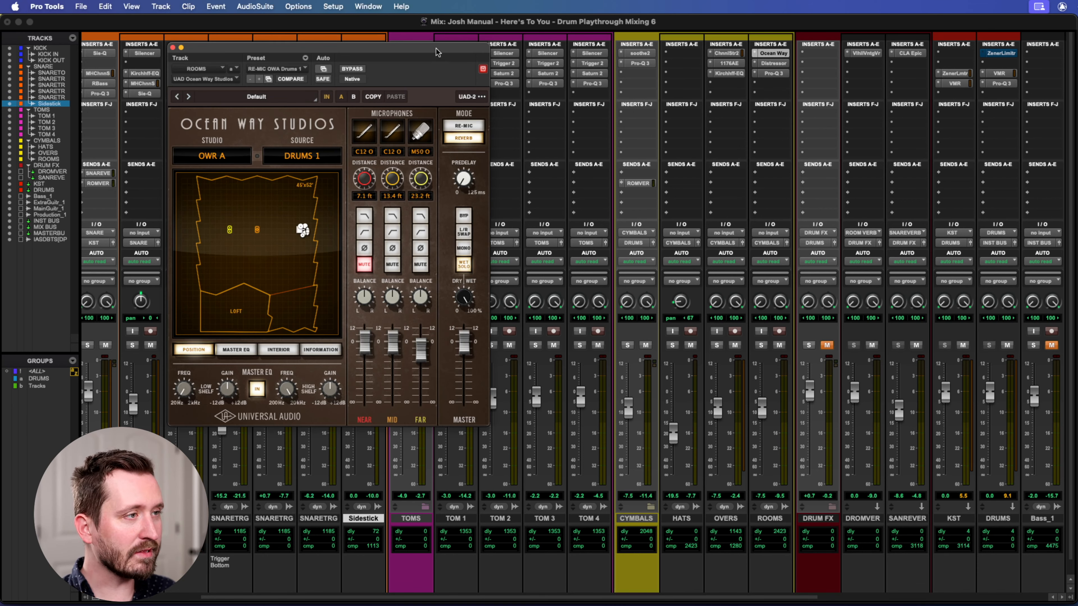
left_click_drag(409, 50, 529, 40)
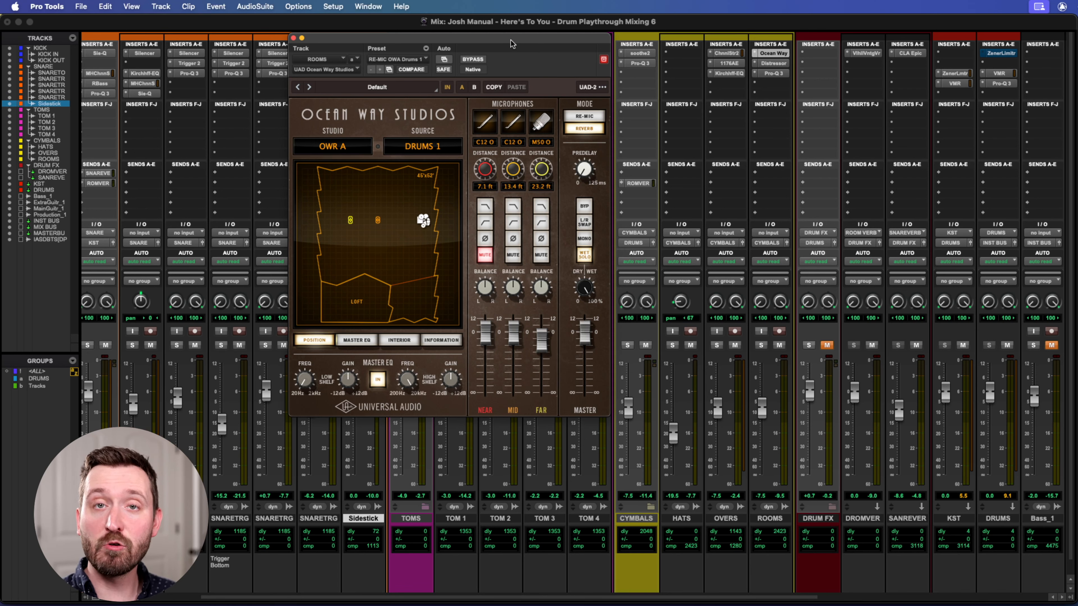
left_click_drag(465, 43, 465, 50)
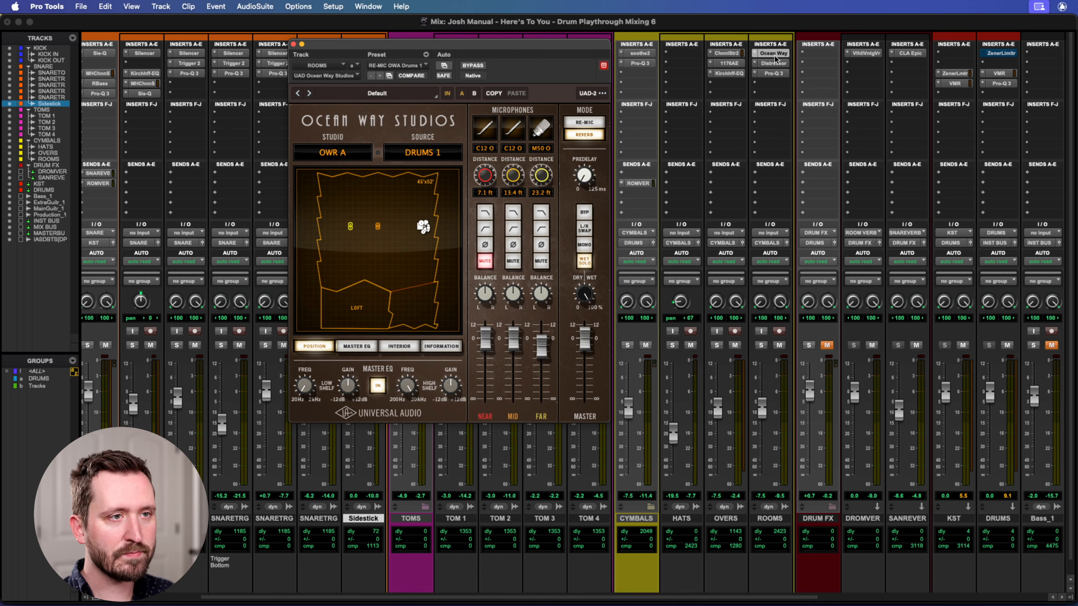
Bypass the Distressor and Pro-Q 3 on the ROOMS track, and enlarge the waveform display in the Edit window.
left_click_drag(772, 64, 773, 75)
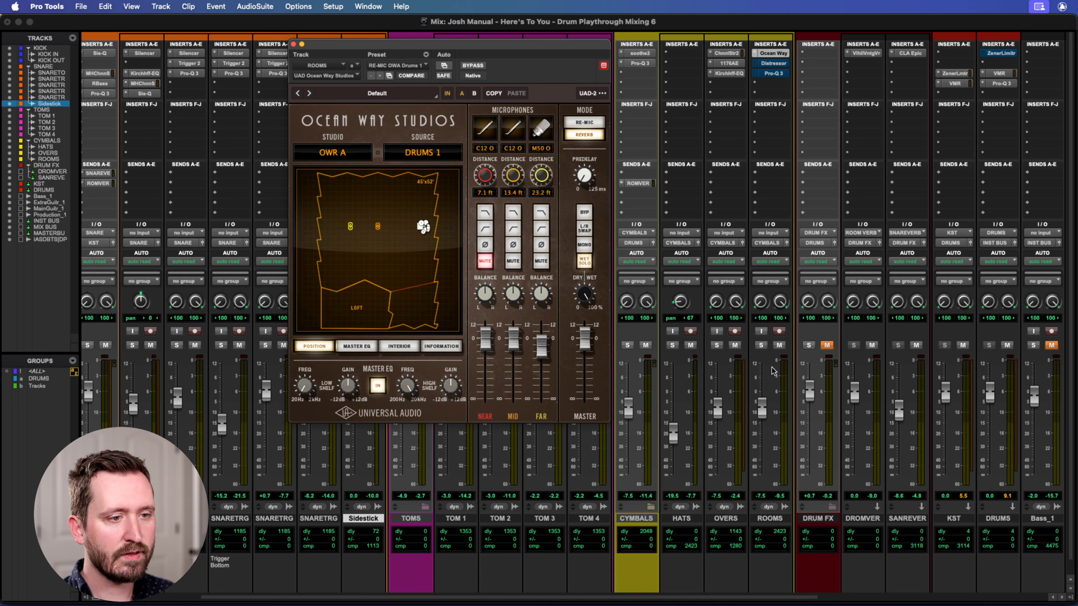
key("super+equal")
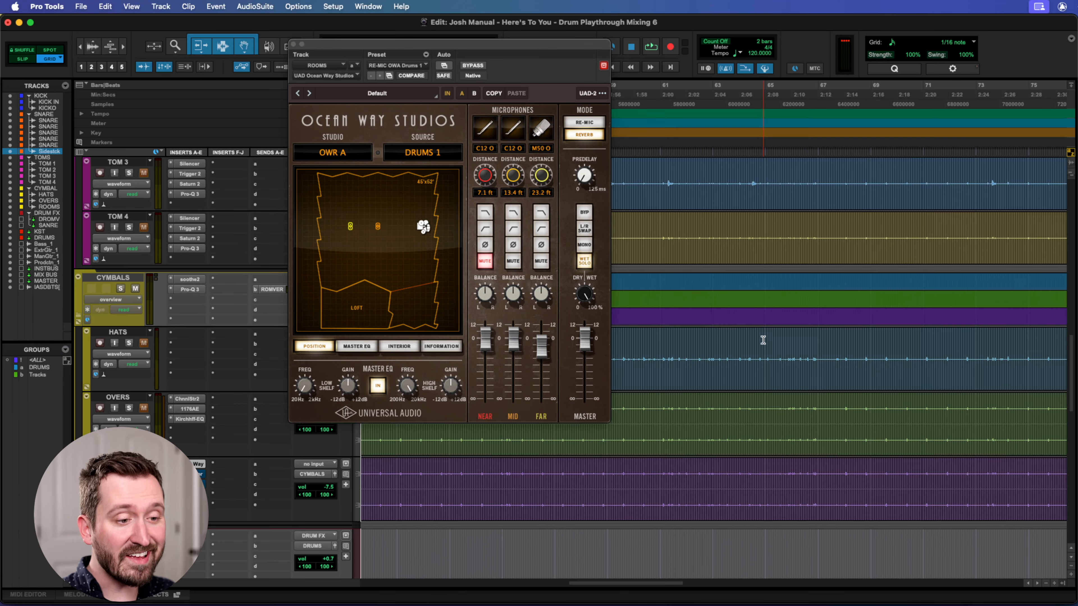
left_click(92, 47)
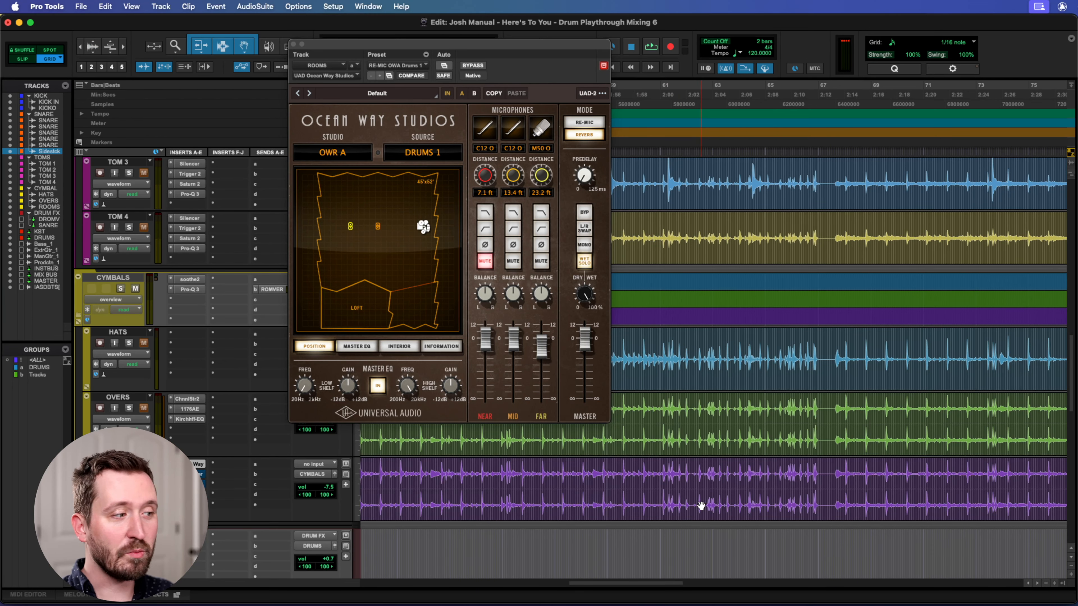
Solo the ROOMS track in the Mix window and raise its fader to +6.2 dB while auditioning it.
key("super+equal")
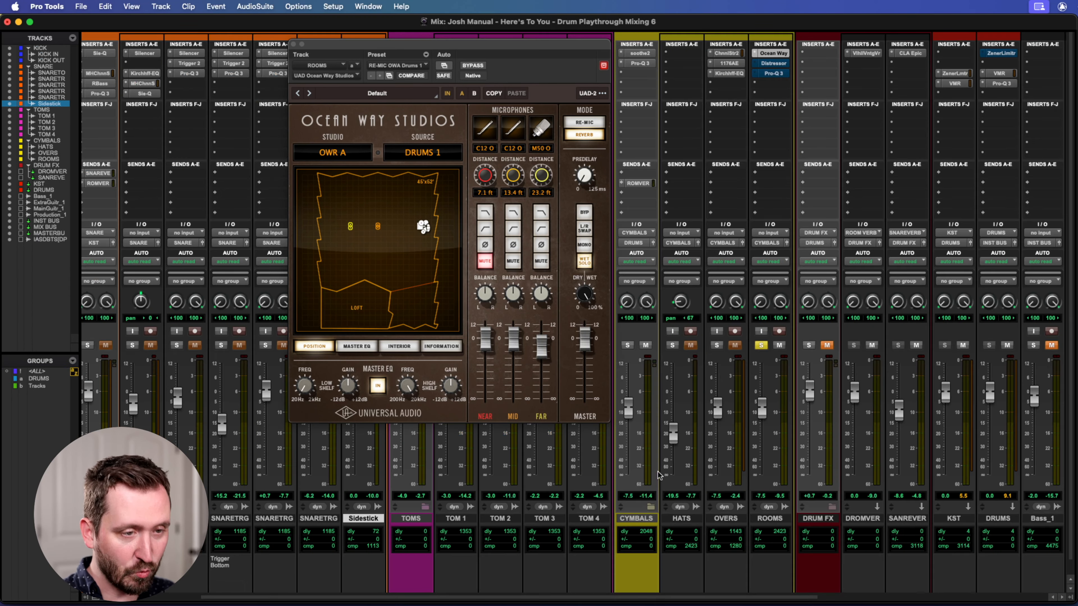
left_click_drag(525, 43, 554, 43)
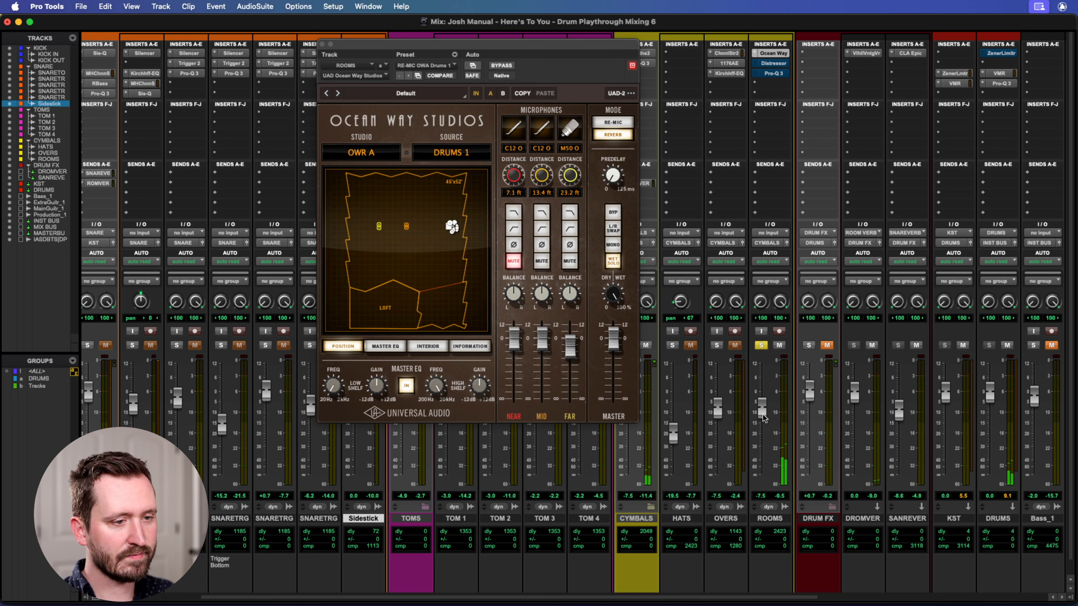
left_click_drag(762, 410, 758, 377)
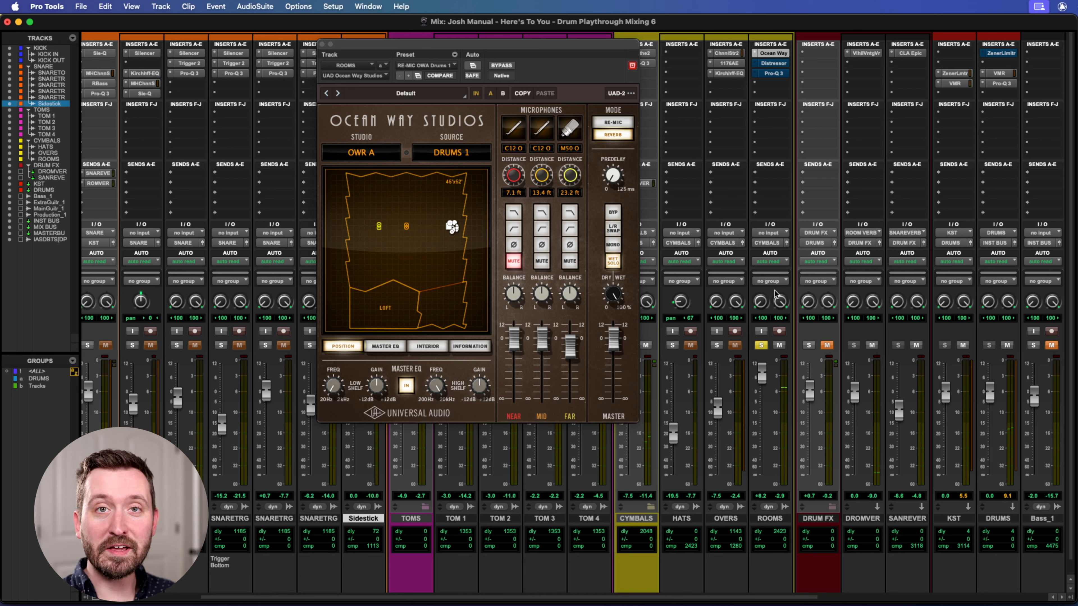
Reactivate the Distressor on the ROOMS track and open it with the track's fader left in view.
right_click(777, 65)
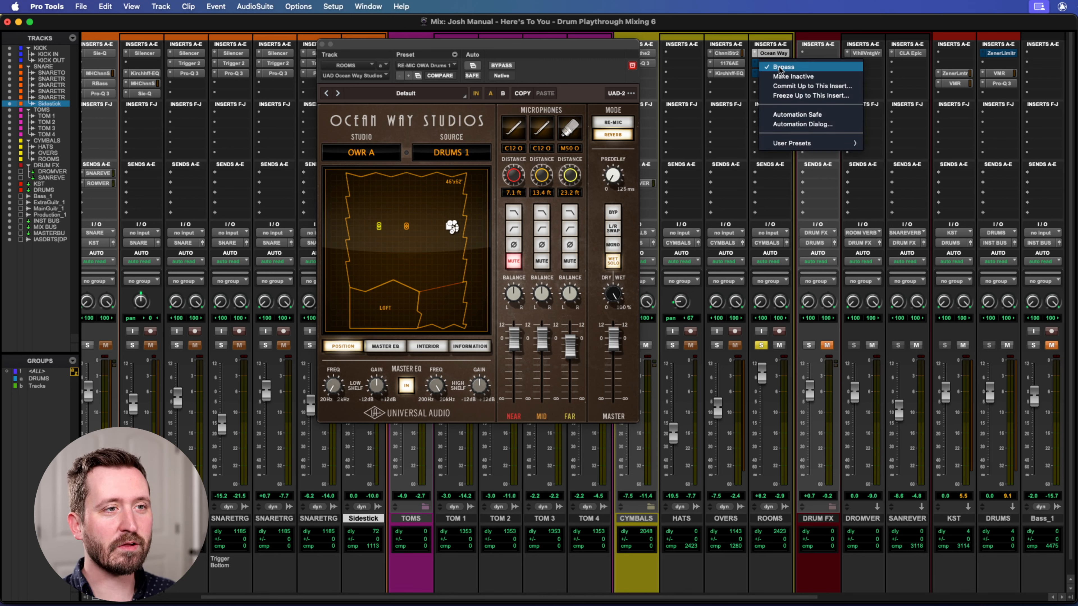
left_click(779, 68)
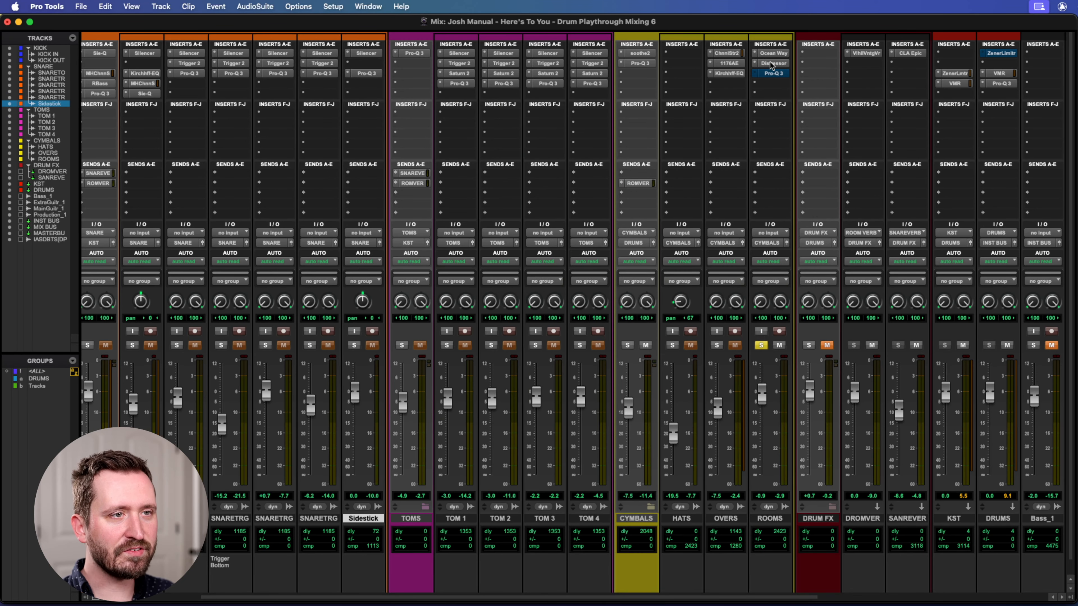
left_click(770, 62)
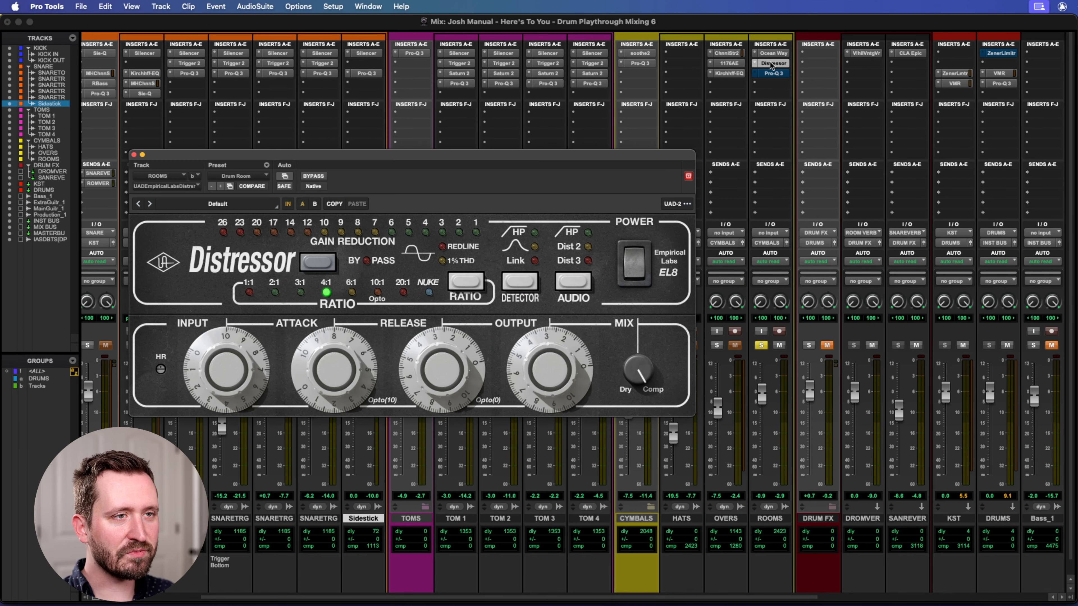
left_click_drag(541, 159, 524, 88)
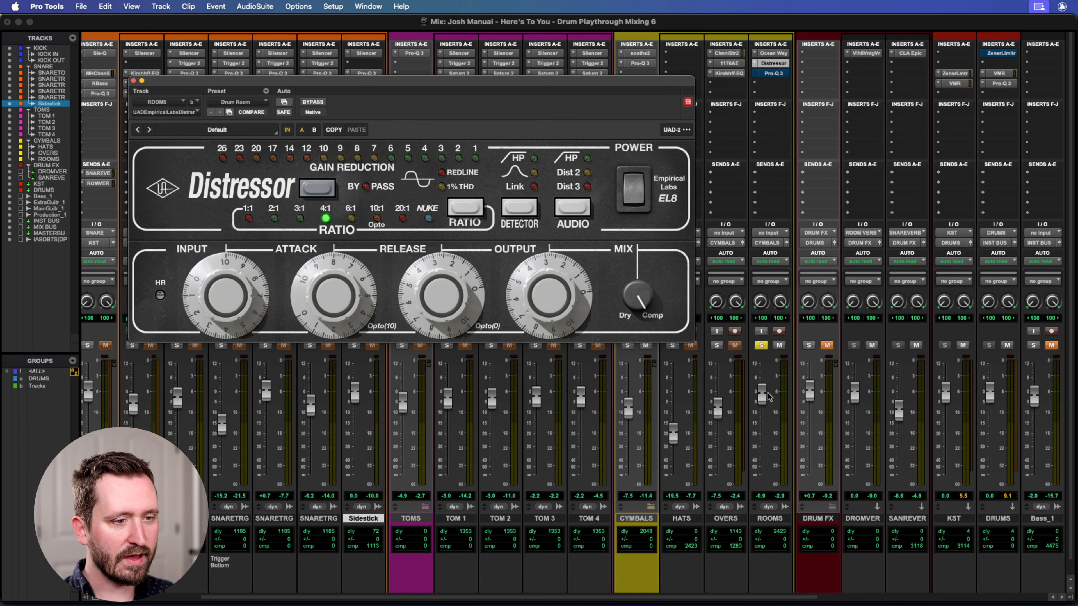
Set the ROOMS fader to +3.3 dB during playback and compare the Distressor bypassed and active.
key("space")
left_click_drag(768, 396, 760, 384)
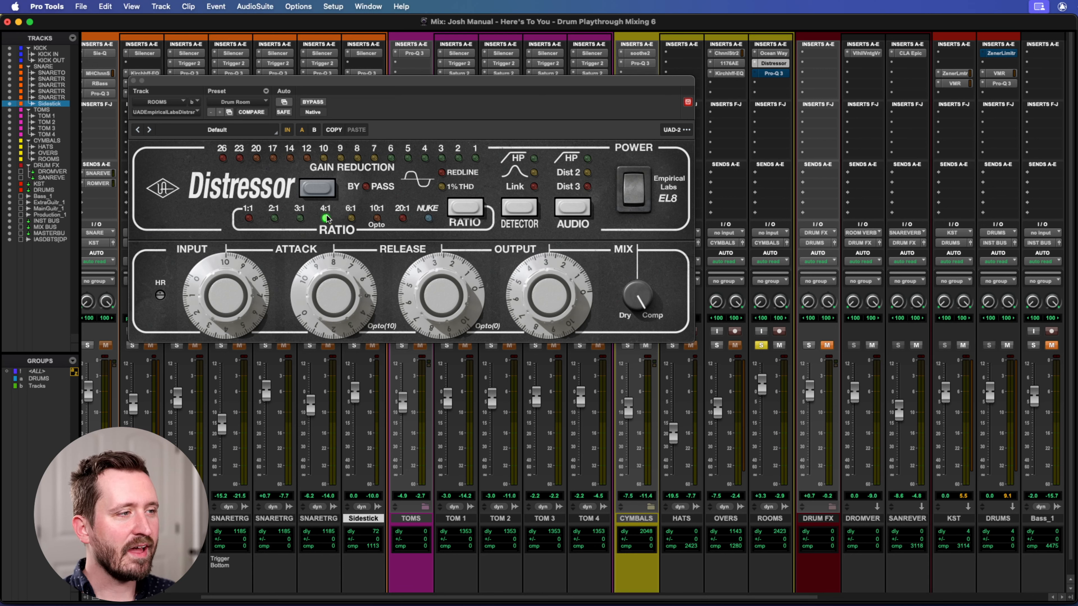
left_click(309, 190)
left_click(308, 190)
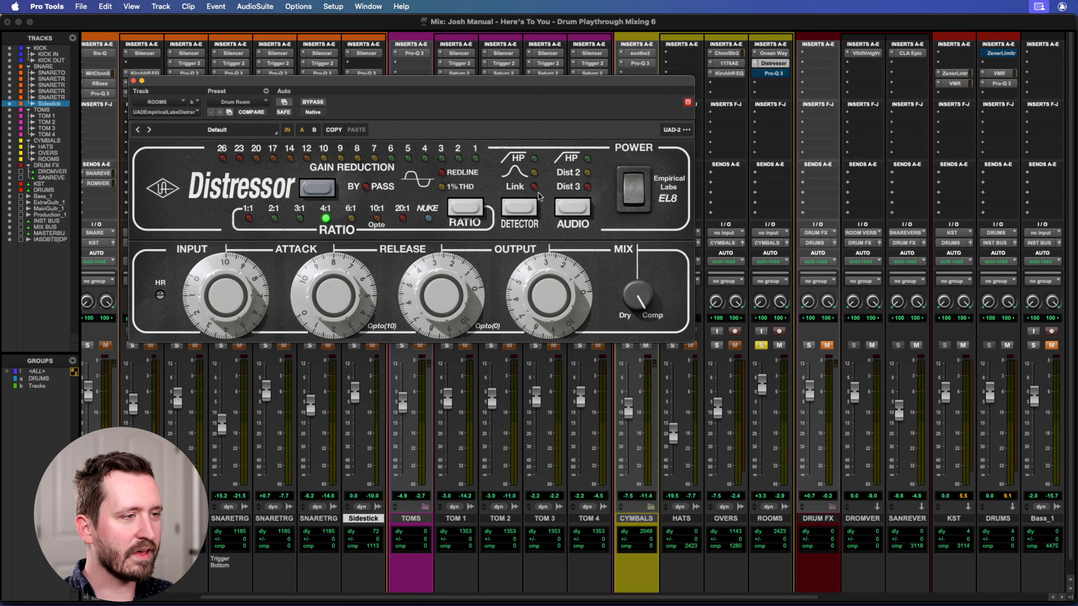
Audition the ROOMS Distressor at the Nuke ratio and compare it with the compressor bypassed.
left_click(463, 208)
left_click(464, 208)
left_click(463, 208)
left_click(463, 209)
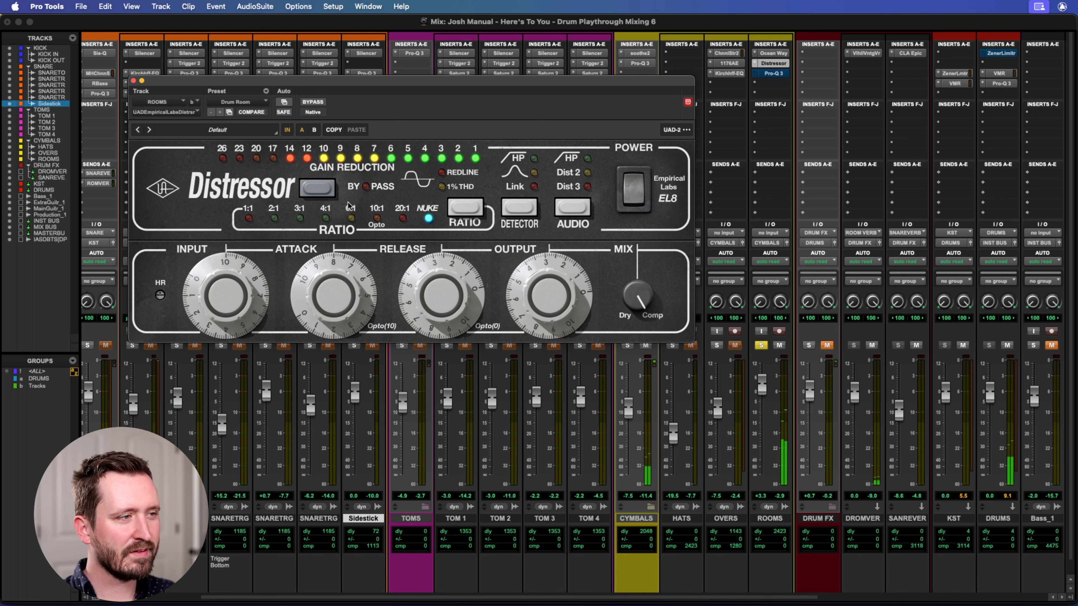
left_click(313, 190)
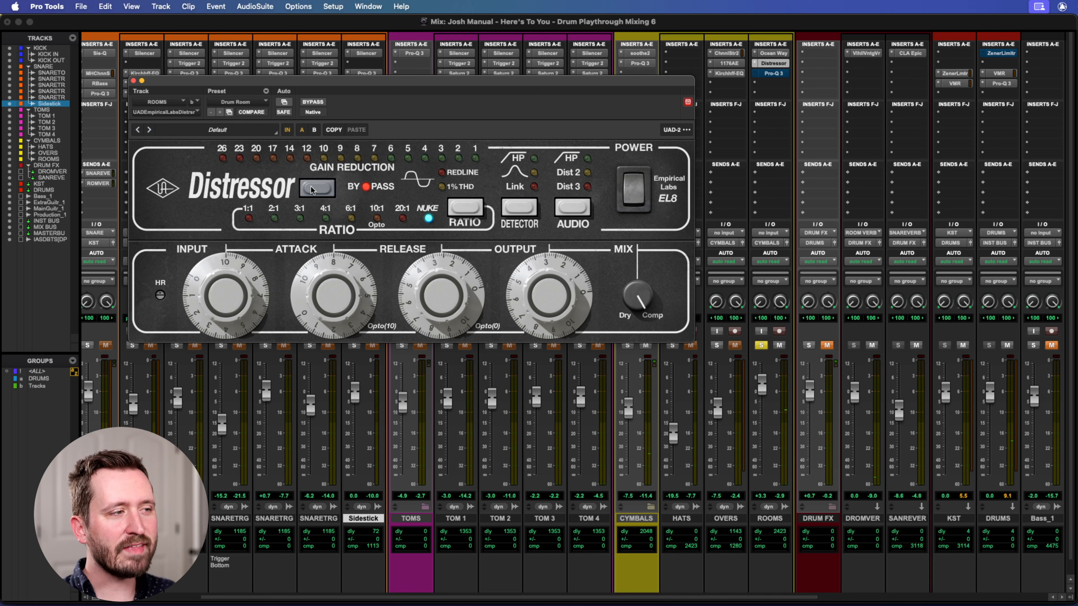
Try the ROOMS Distressor at a 3:1 ratio and play the track to hear the lighter compression.
left_click(458, 208)
left_click(466, 208)
left_click(469, 208)
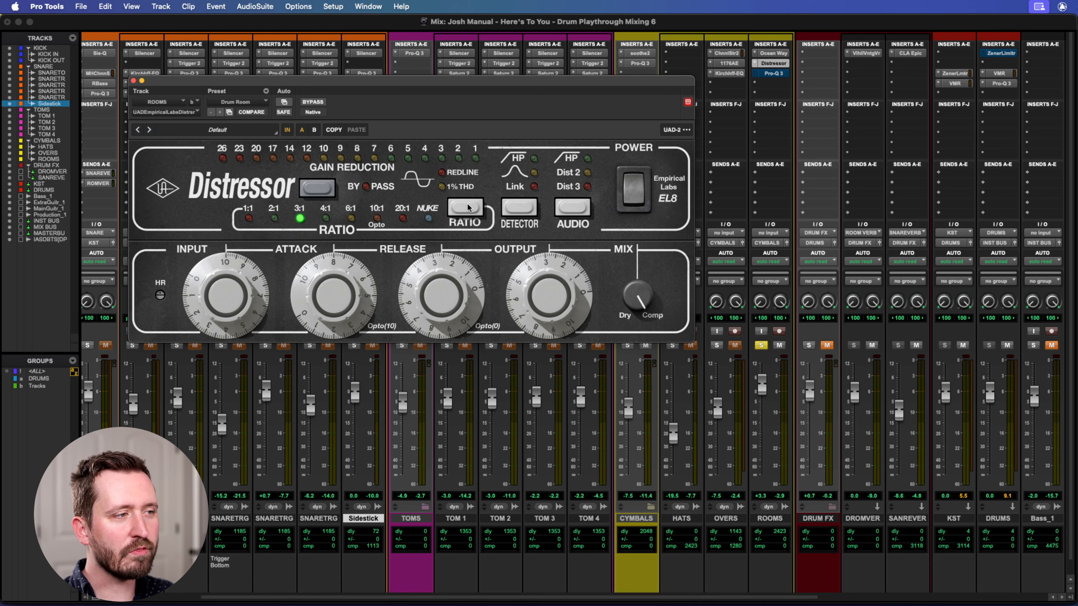
key("b")
key("space")
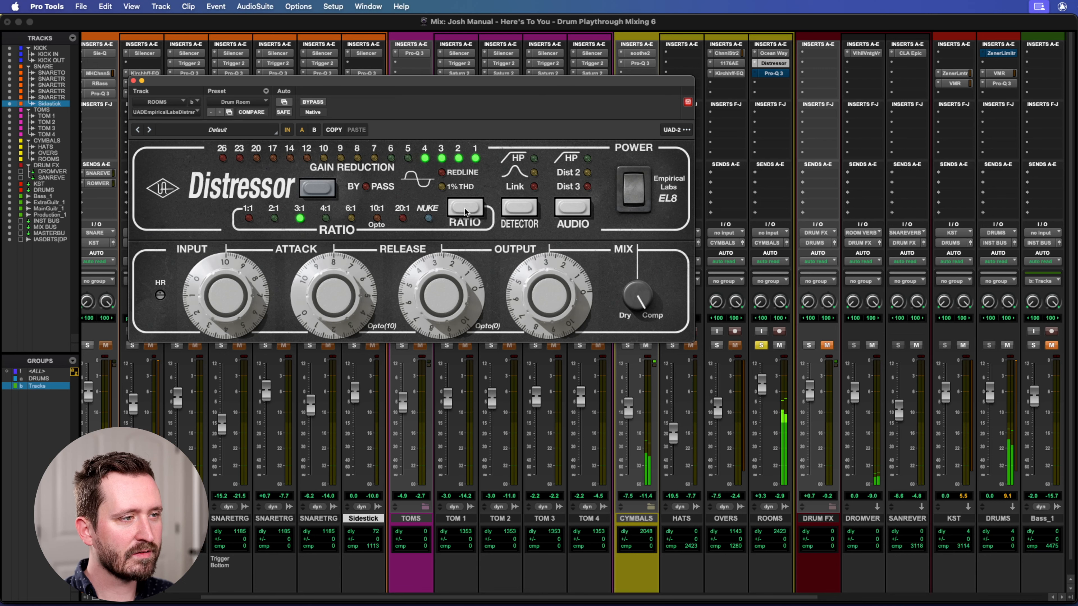
Audition the ROOMS Distressor at 2:1, set its ratio back to 4:1 and close it.
left_click(274, 218)
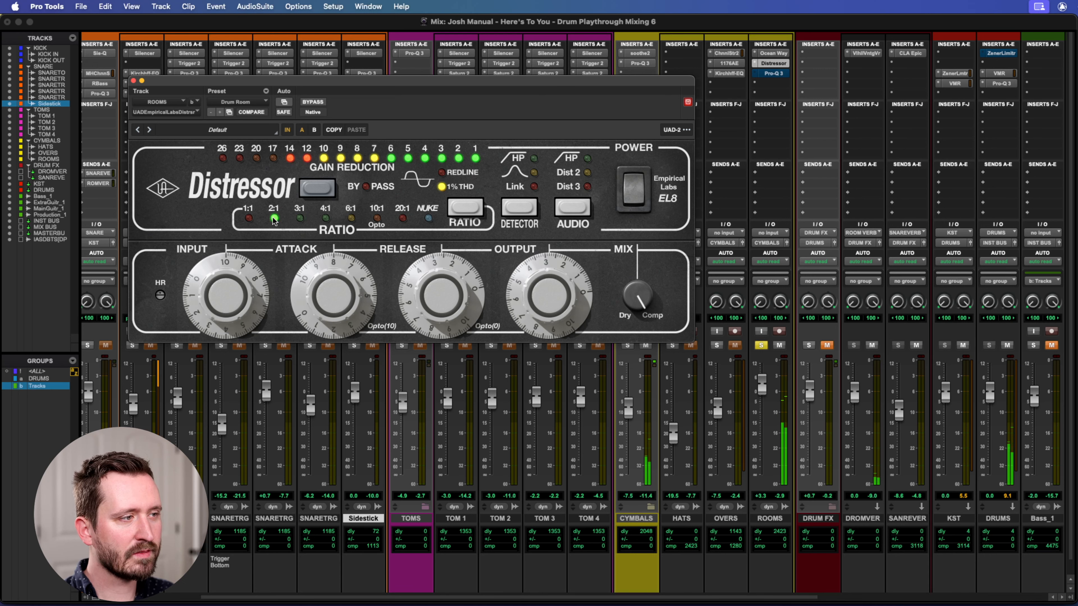
left_click(326, 219)
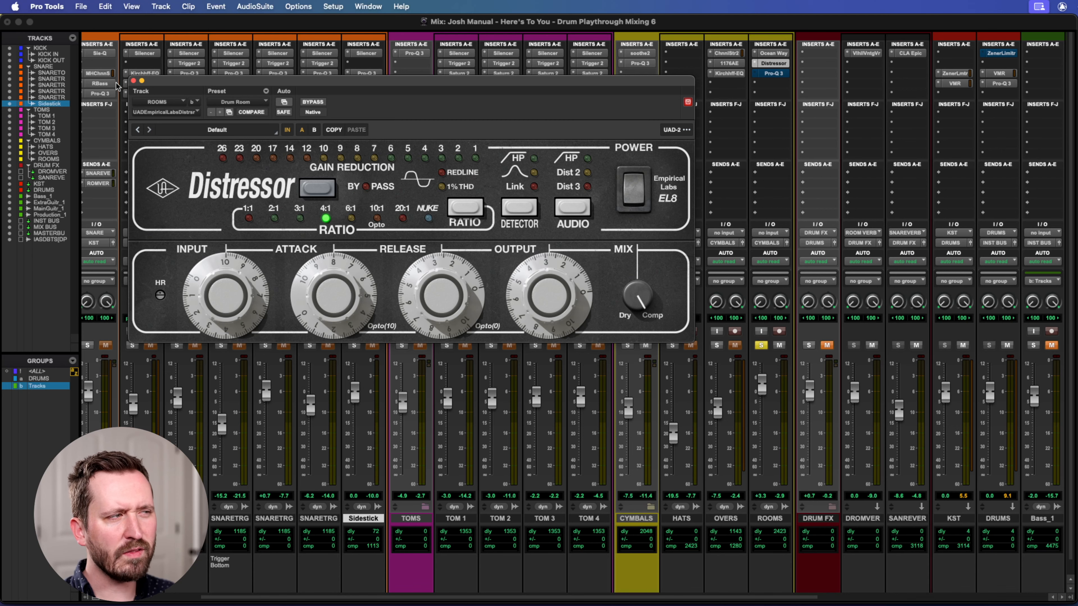
left_click(134, 81)
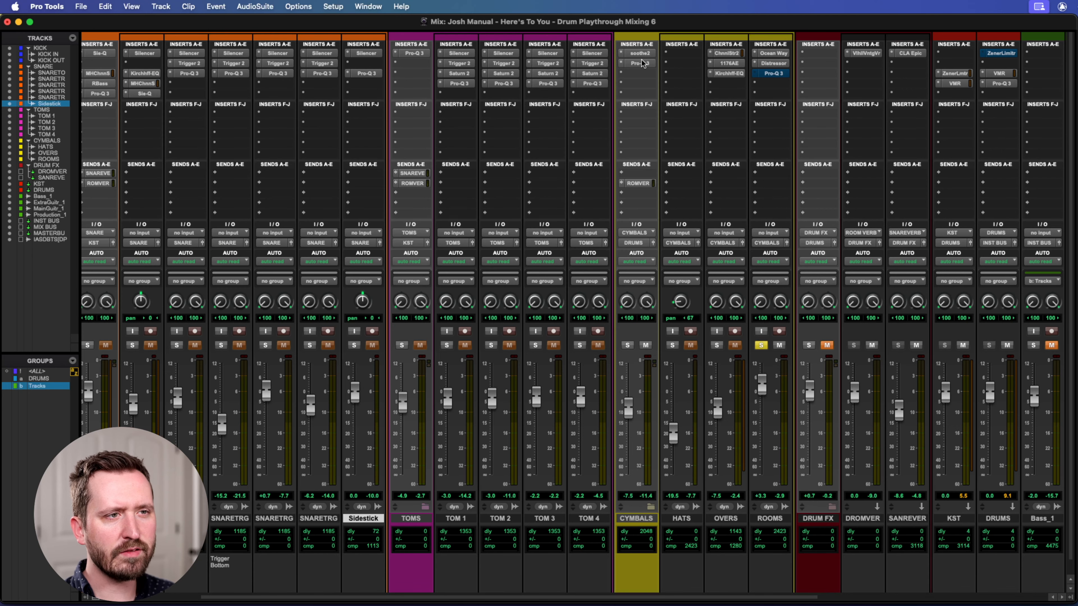
Reactivate and open the Pro-Q 3 on the ROOMS track, and examine its high-pass filter.
left_click(774, 73)
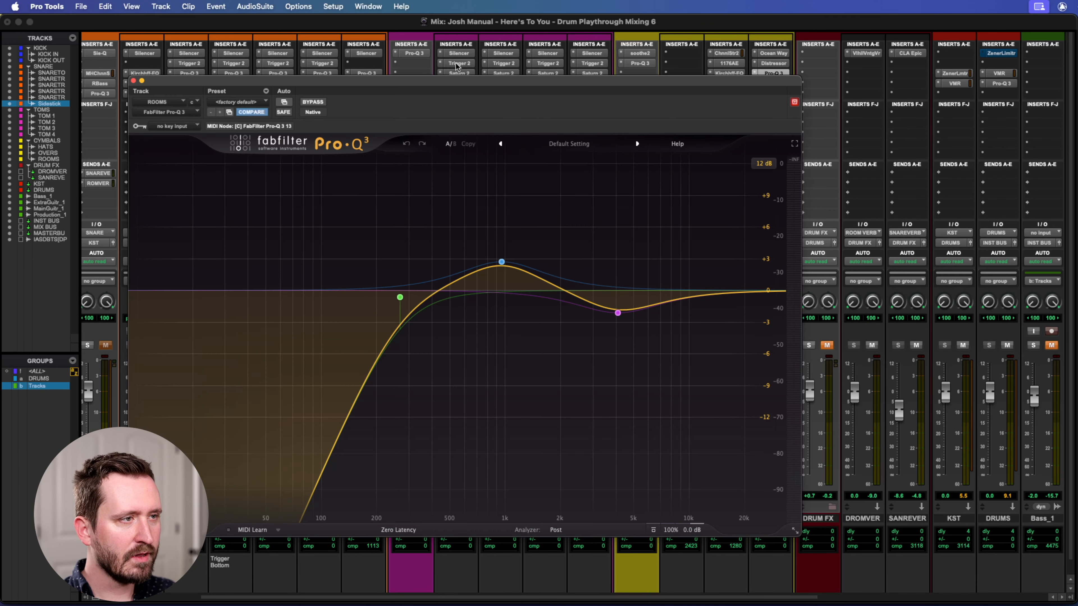
left_click_drag(455, 85, 444, 38)
mouse_move(369, 247)
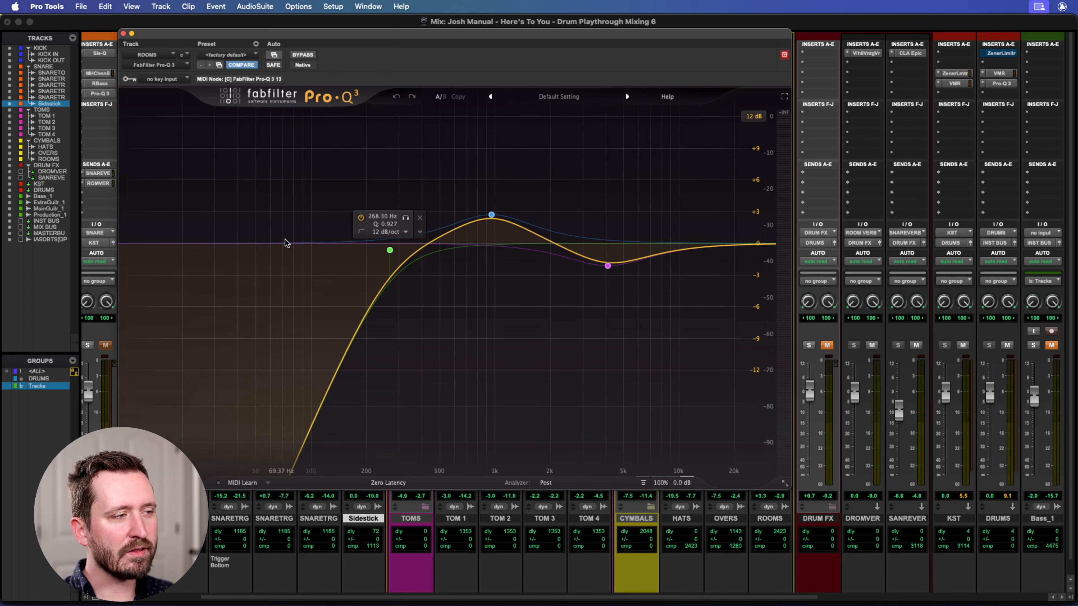
Open Trigger 2 on the KICK track, solo the track and select the SJC Kick Room Processed sample.
left_click_drag(199, 37, 390, 28)
scroll(142, 251, "left", 3)
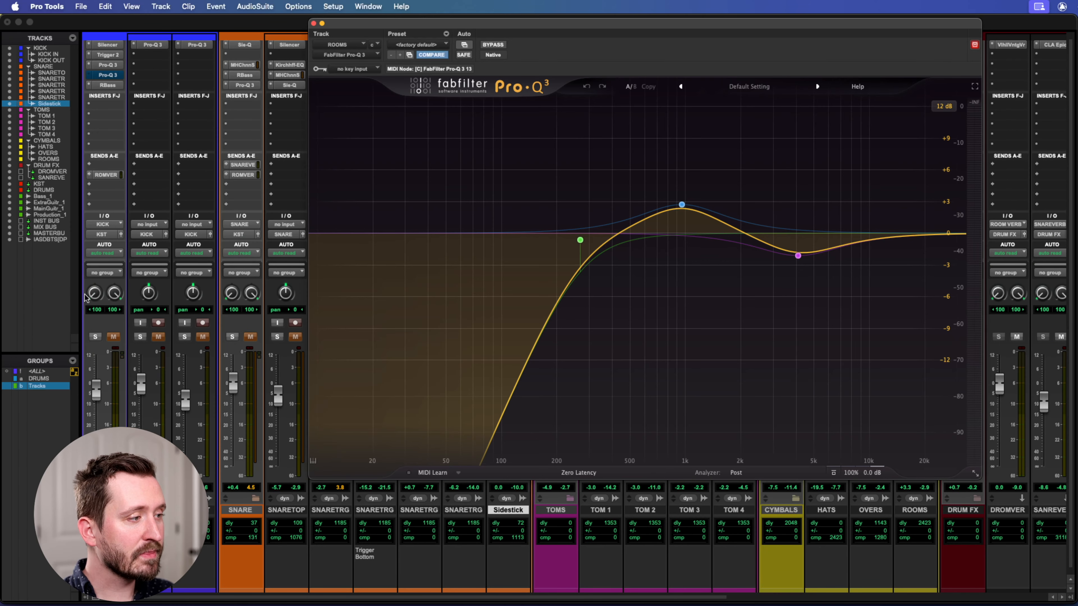
left_click(107, 55)
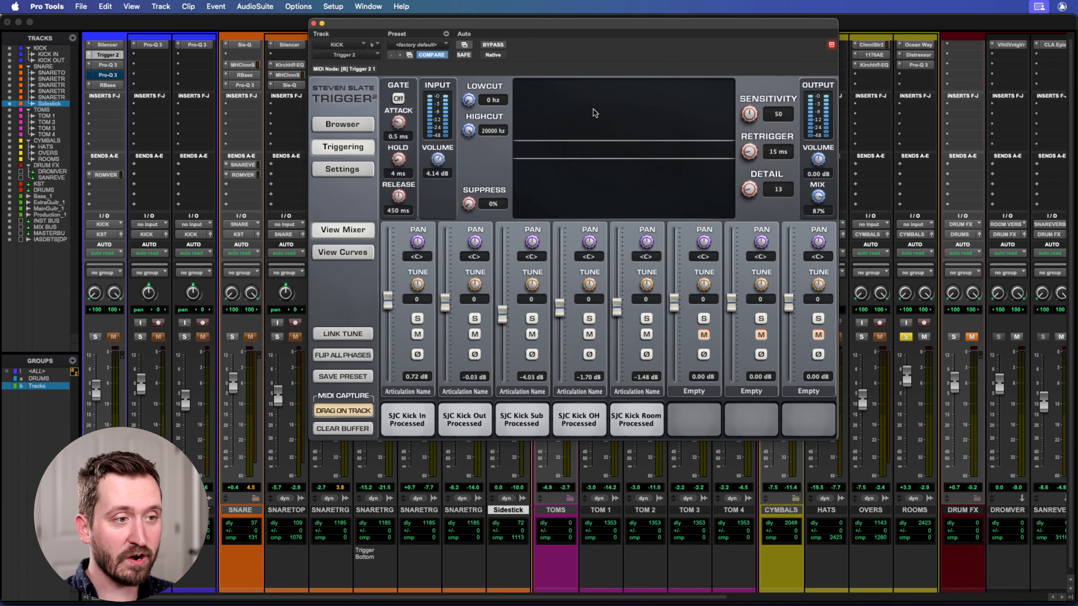
left_click_drag(664, 33, 671, 53)
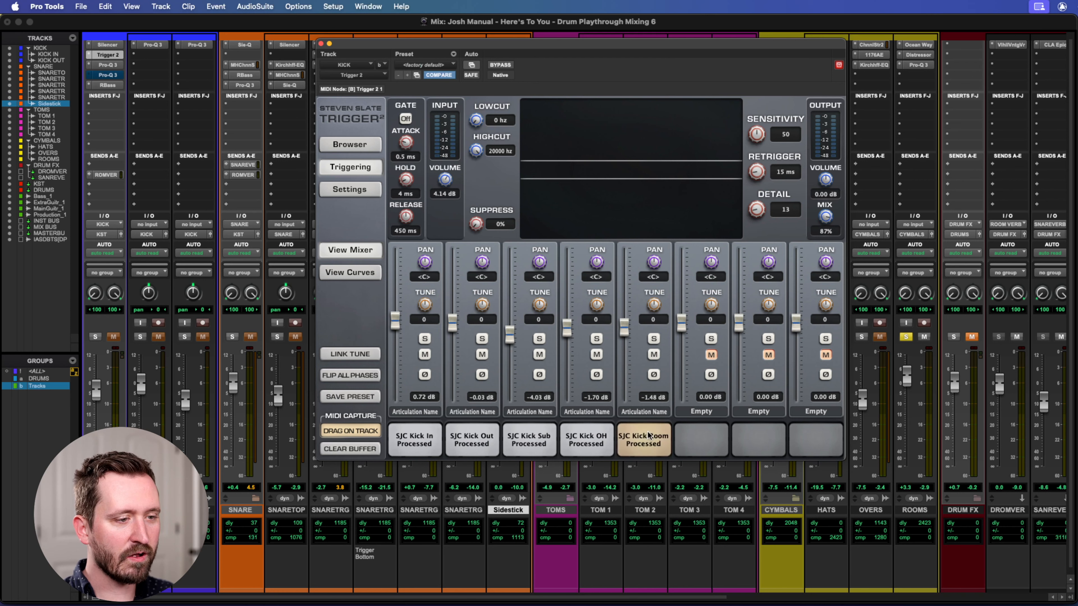
left_click(92, 337)
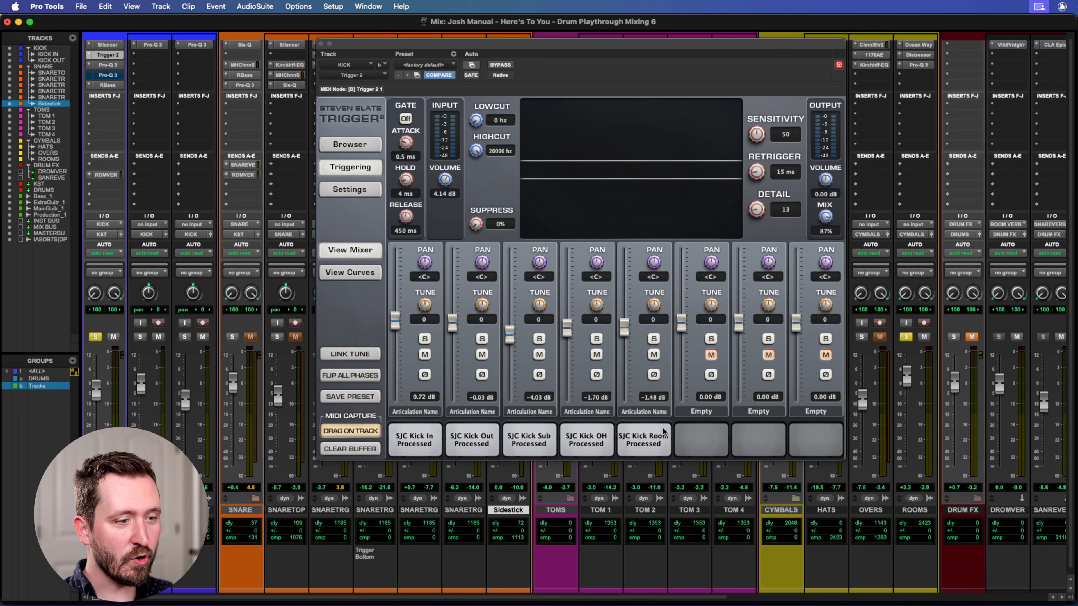
left_click(645, 437)
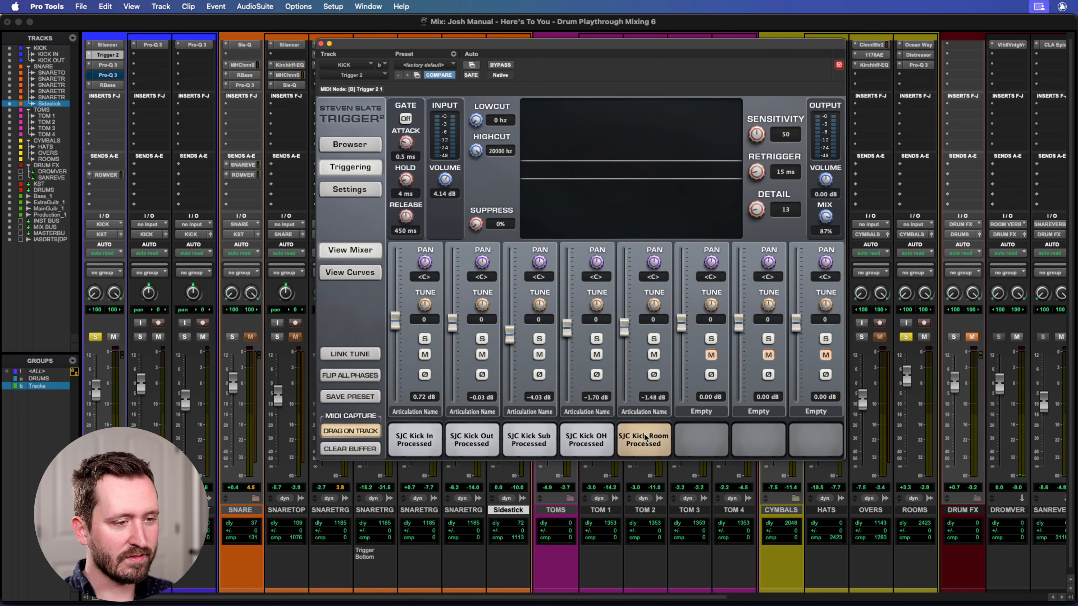
Close the kick's Trigger 2, unsolo the KICK track, and open the ROOMS Pro-Q 3 to examine its midrange boost.
left_click(321, 44)
left_click(95, 337)
scroll(251, 386, "right", 5)
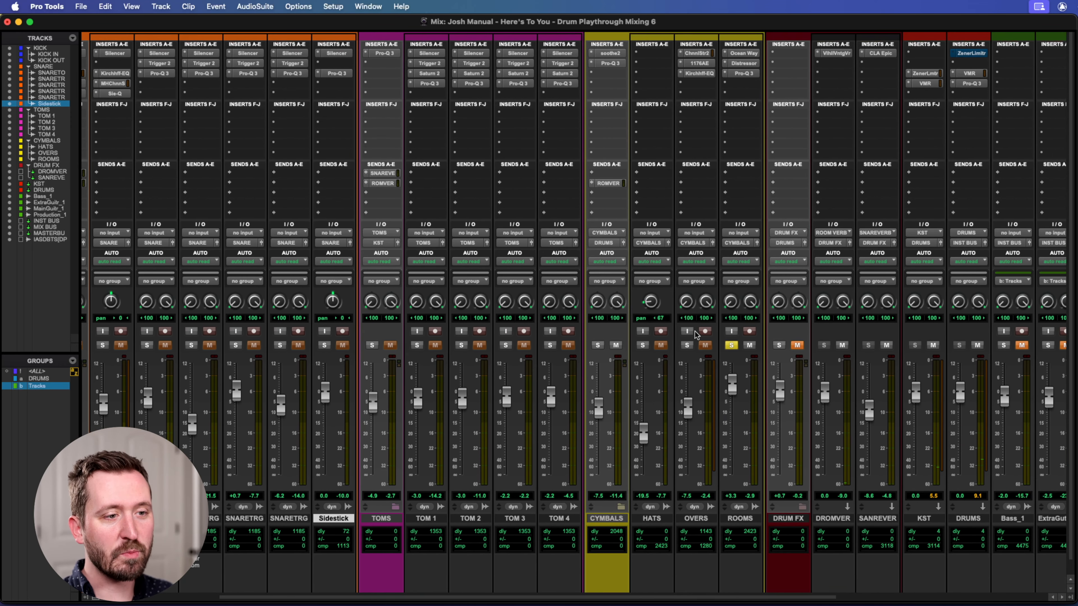
left_click(739, 74)
mouse_move(688, 224)
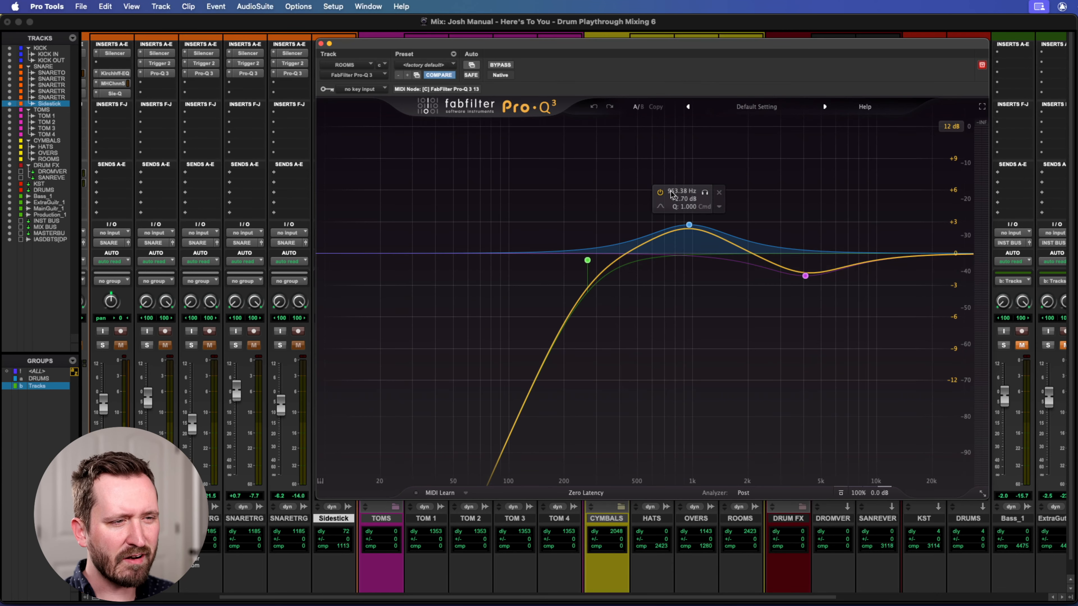
Open the Kirchhoff-EQ on the OVERS track to compare its curve with the ROOMS EQ, and close it.
left_click_drag(718, 43, 581, 178)
left_click(695, 74)
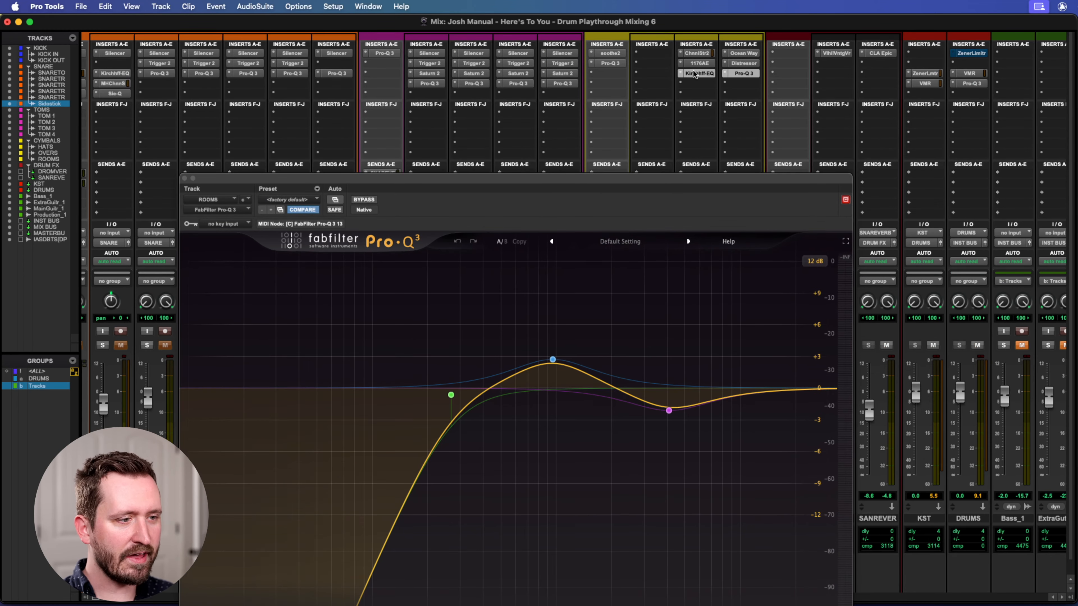
left_click_drag(470, 20, 554, 58)
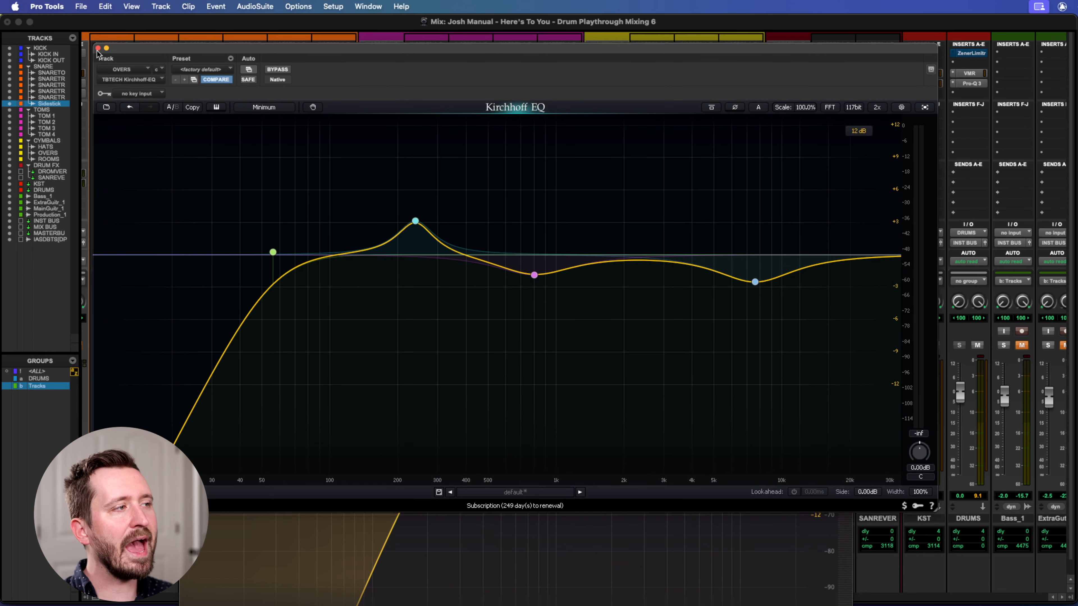
left_click(98, 48)
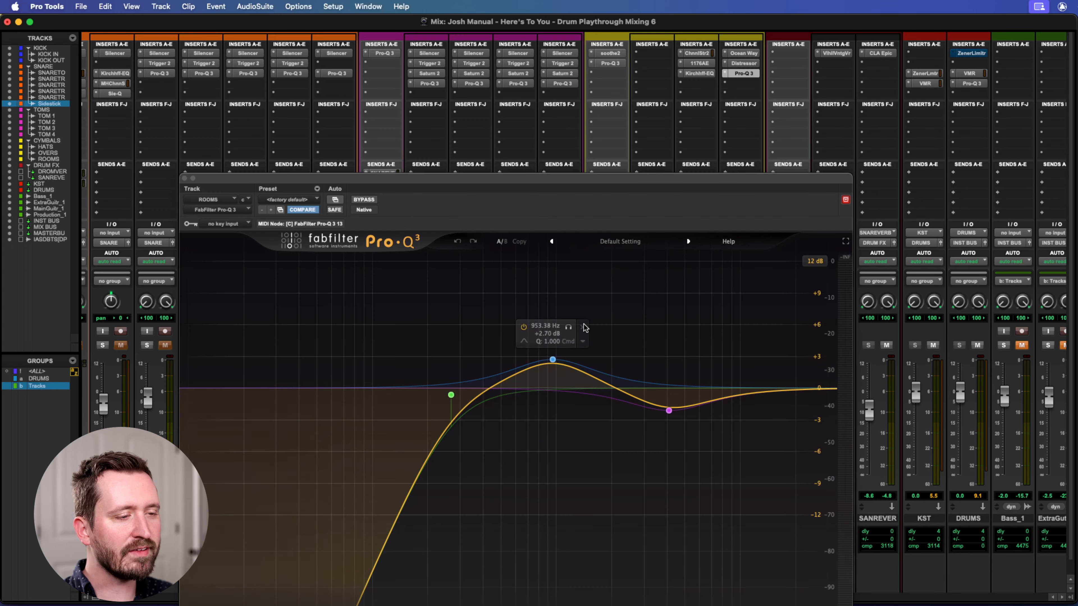
Compare the ROOMS track with Pro-Q 3 bypassed and active during playback, and close the EQ.
left_click_drag(639, 178, 567, 41)
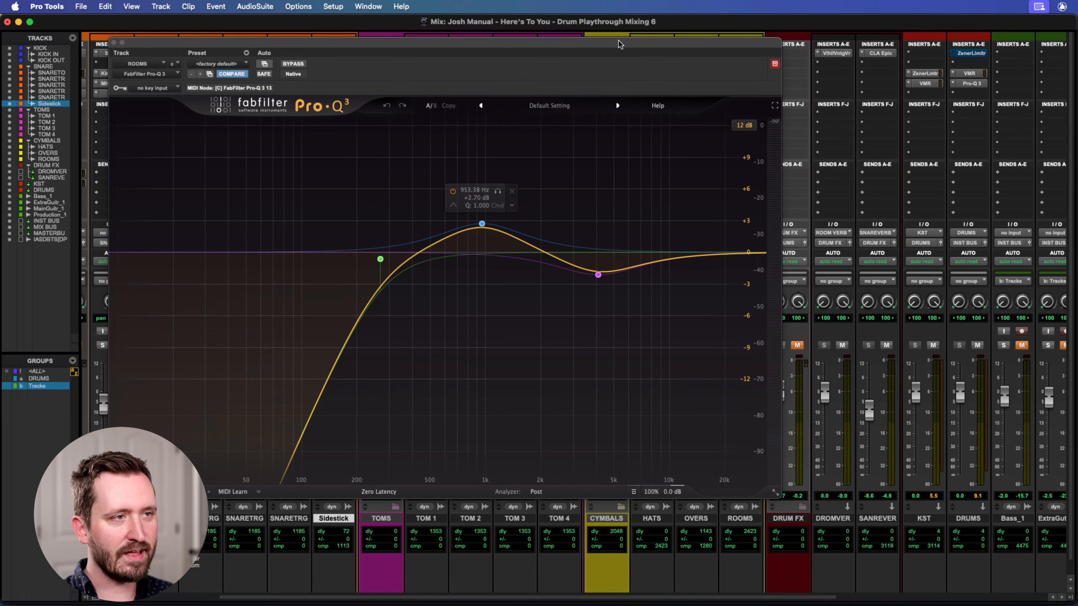
left_click_drag(620, 40, 638, 40)
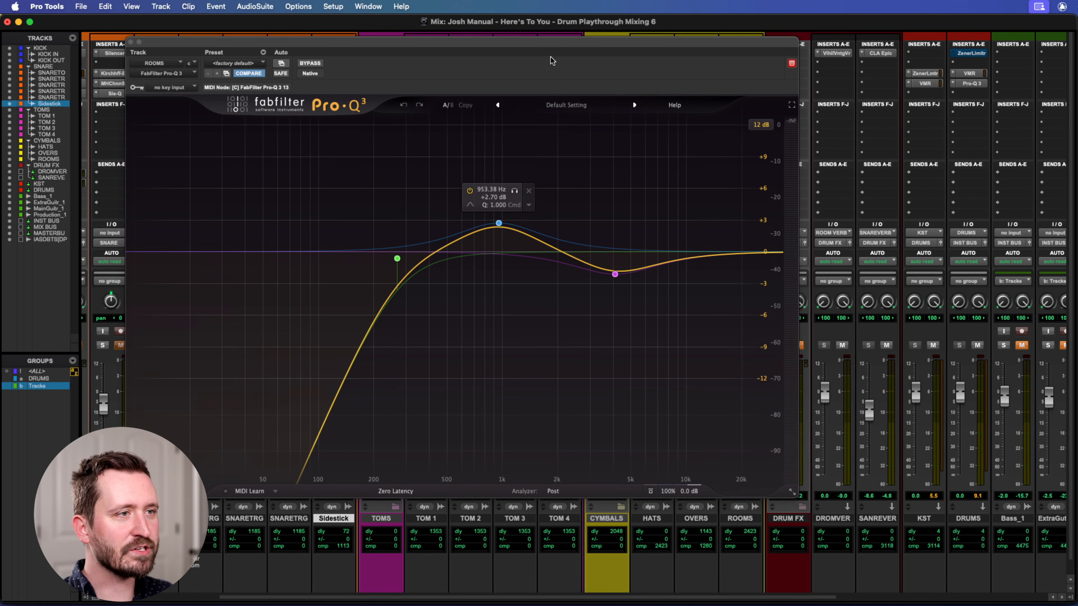
mouse_move(570, 43)
left_mouse_down()
mouse_move(564, 62)
mouse_move(576, 56)
left_mouse_up()
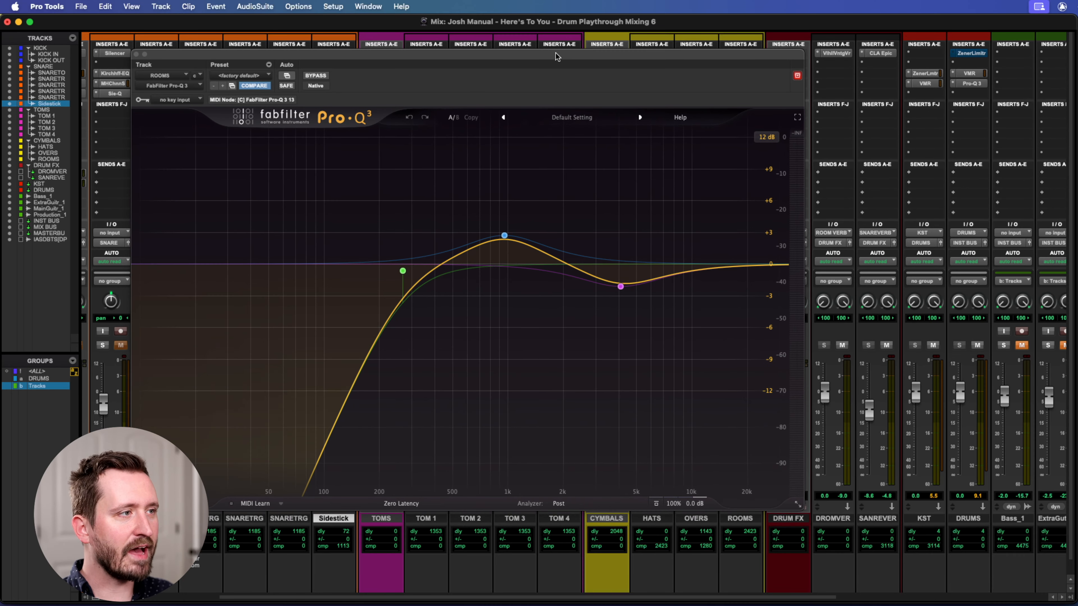
left_click(314, 76)
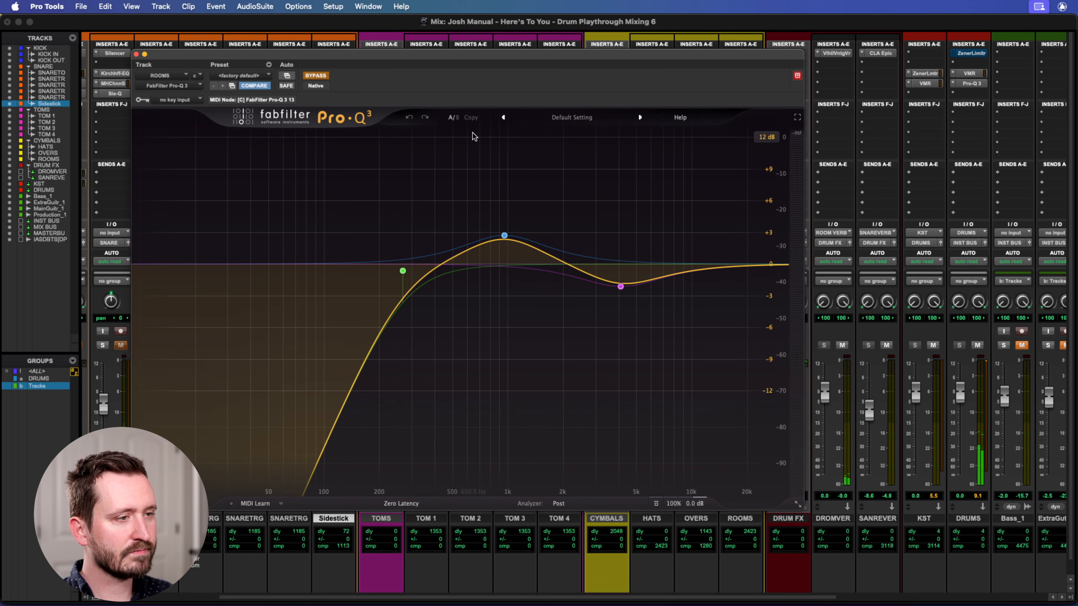
left_click(315, 76)
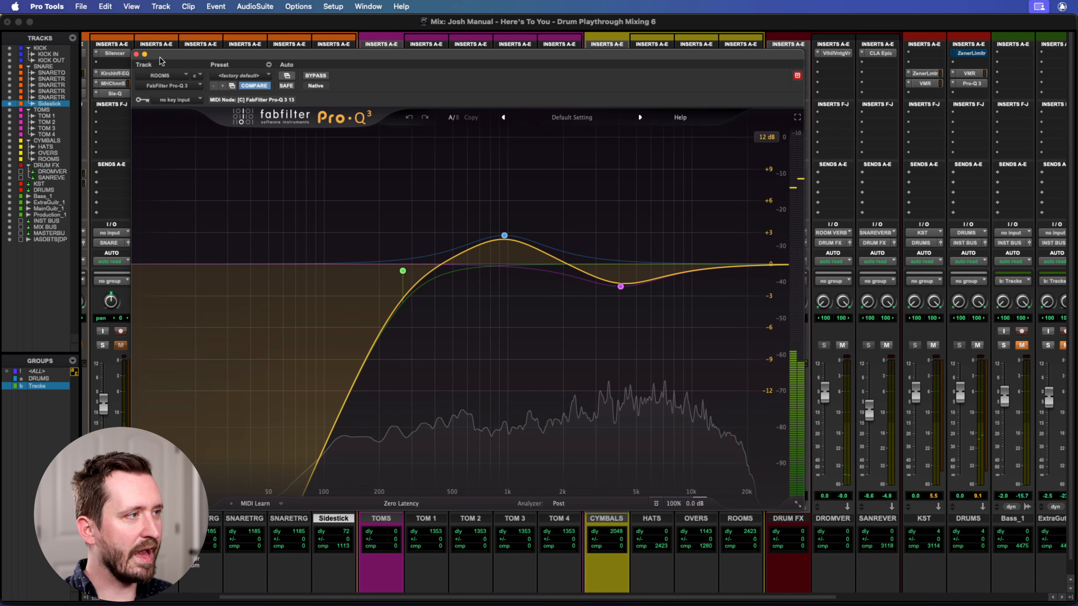
left_click(136, 54)
Solo OVERS and HATS alongside ROOMS, play them together, and lower the ROOMS fader to -9.9 dB.
left_click(686, 345)
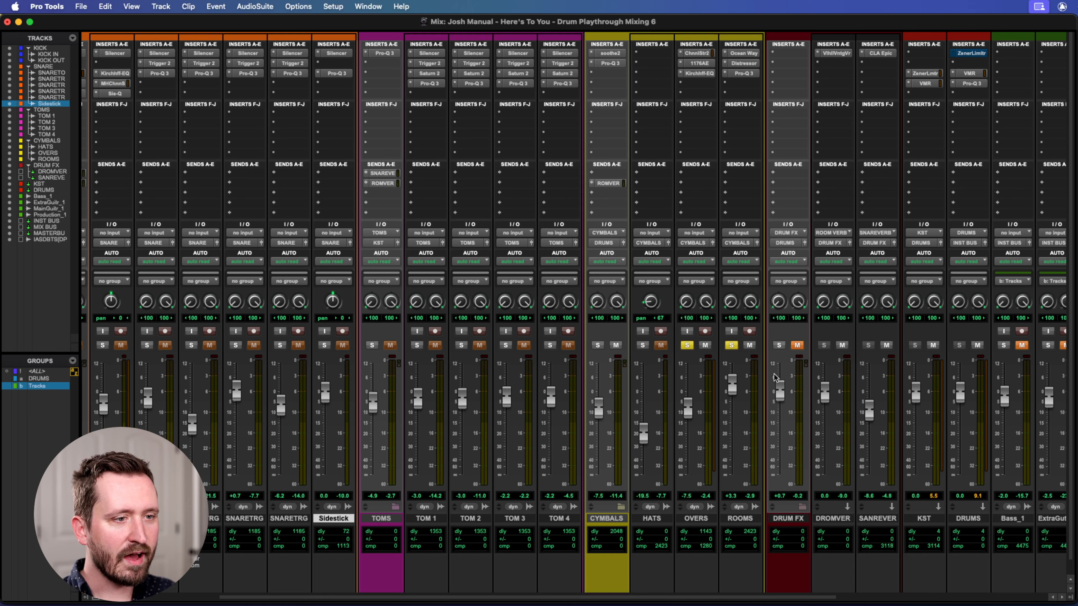
key("space")
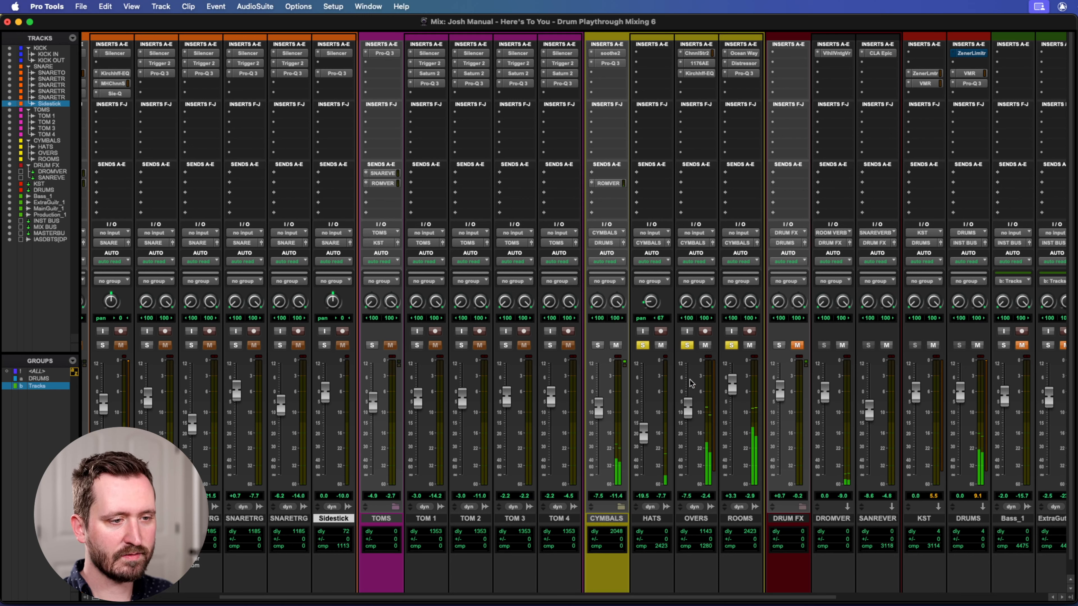
left_click_drag(732, 380, 732, 409)
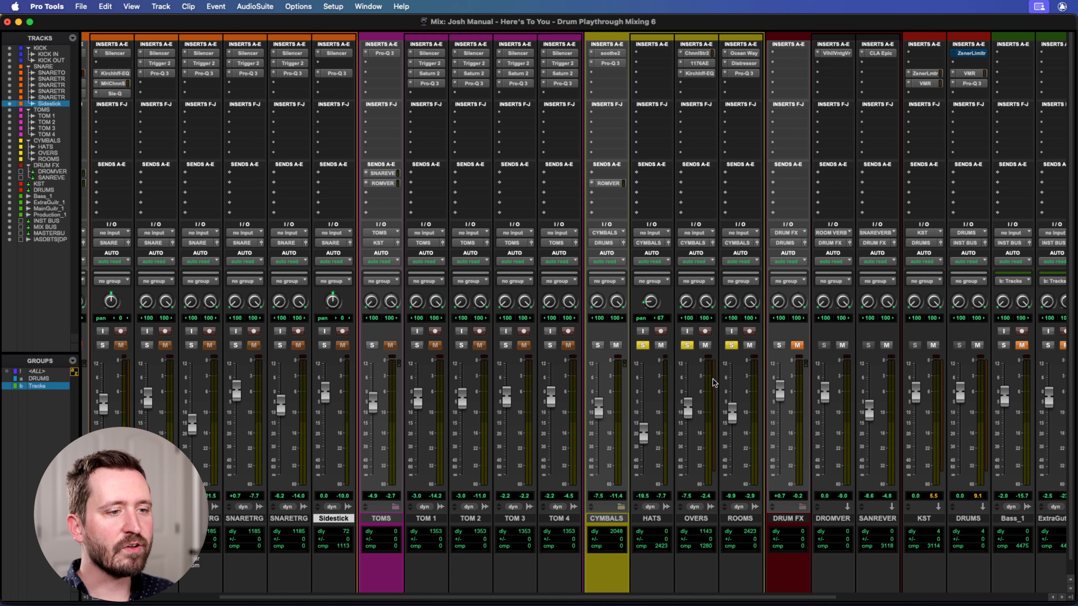
Select the CYMBALS track, open its soothe2 to examine the Cymbal smooth settings, and close it.
left_click(606, 519)
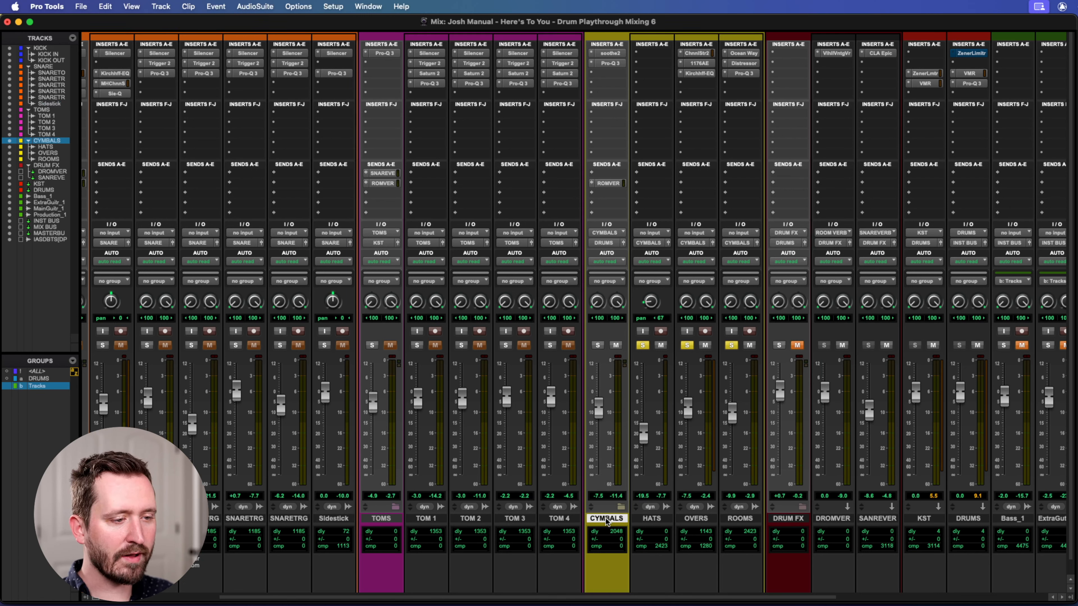
left_click(608, 53)
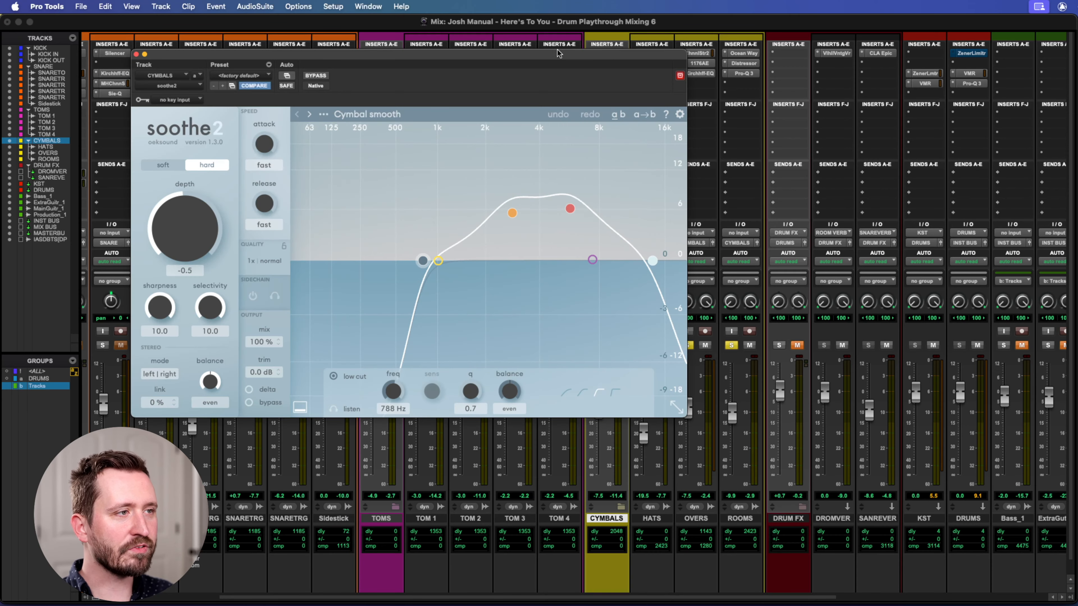
left_click_drag(542, 55, 614, 56)
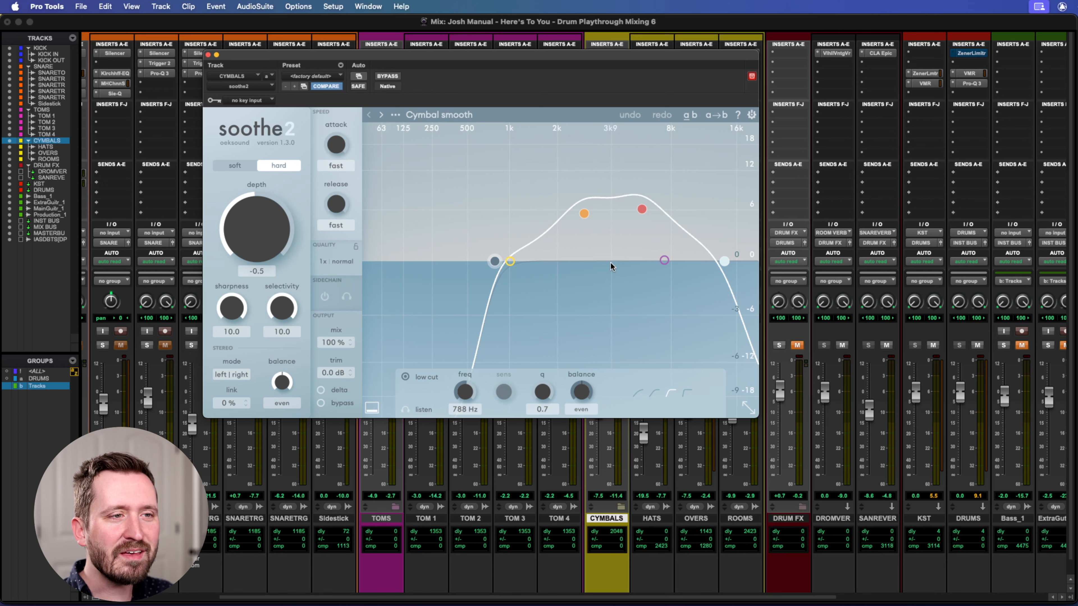
key("space")
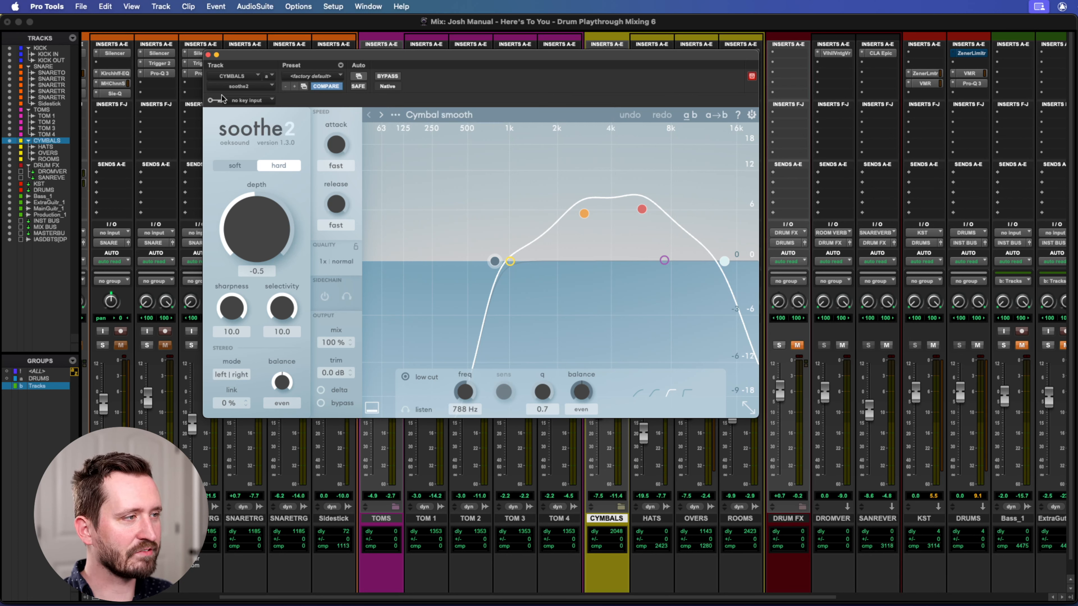
left_click(208, 54)
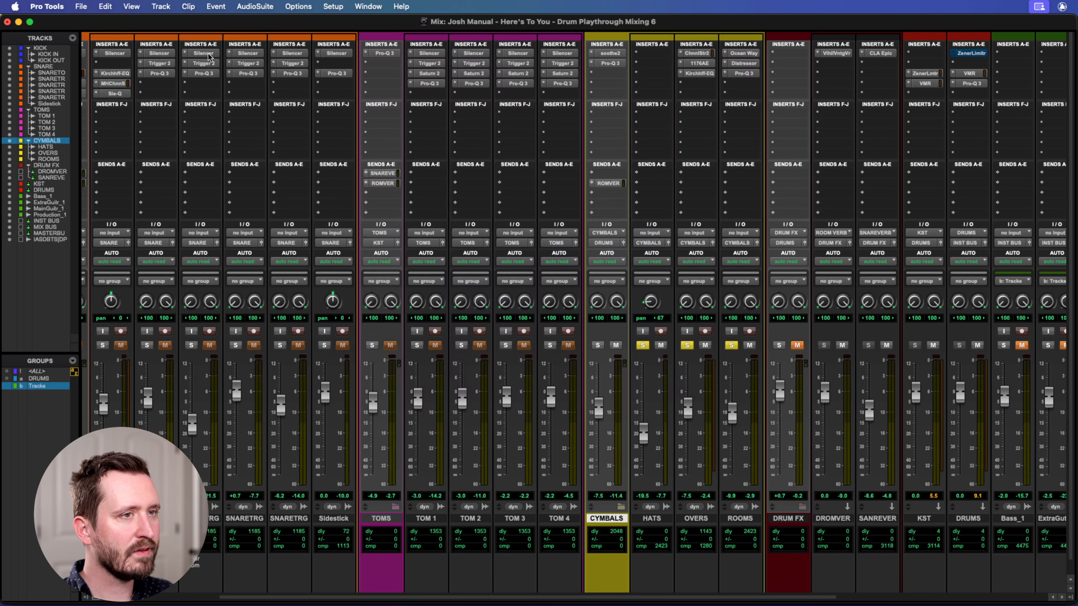
Open Pro-Q 3 on the CYMBALS track and examine its high-pass filter and low-mid cut.
left_click(605, 62)
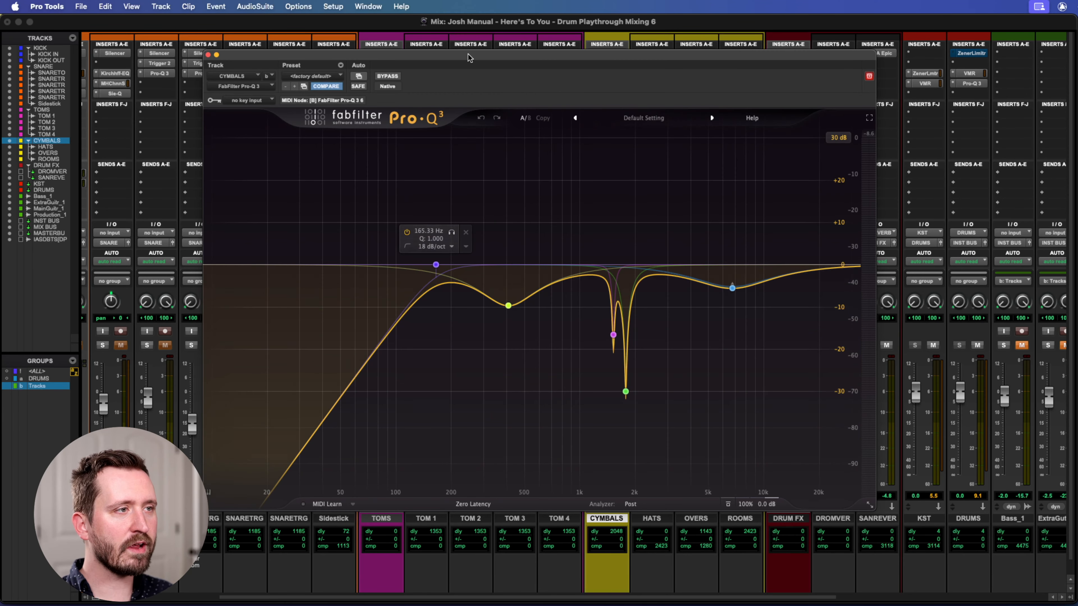
left_click_drag(468, 58, 444, 58)
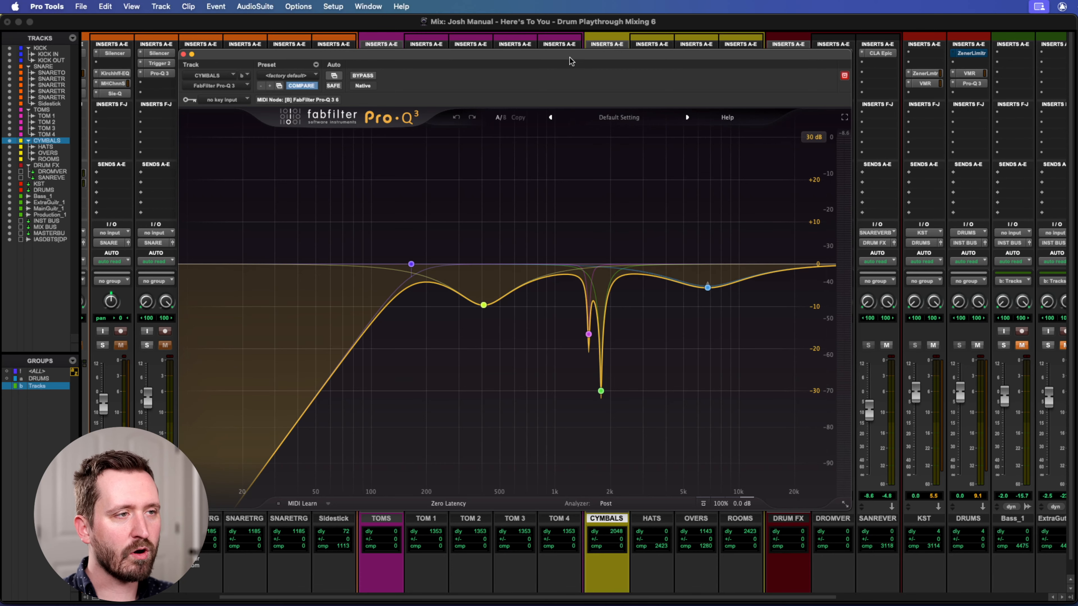
left_click_drag(577, 54, 601, 45)
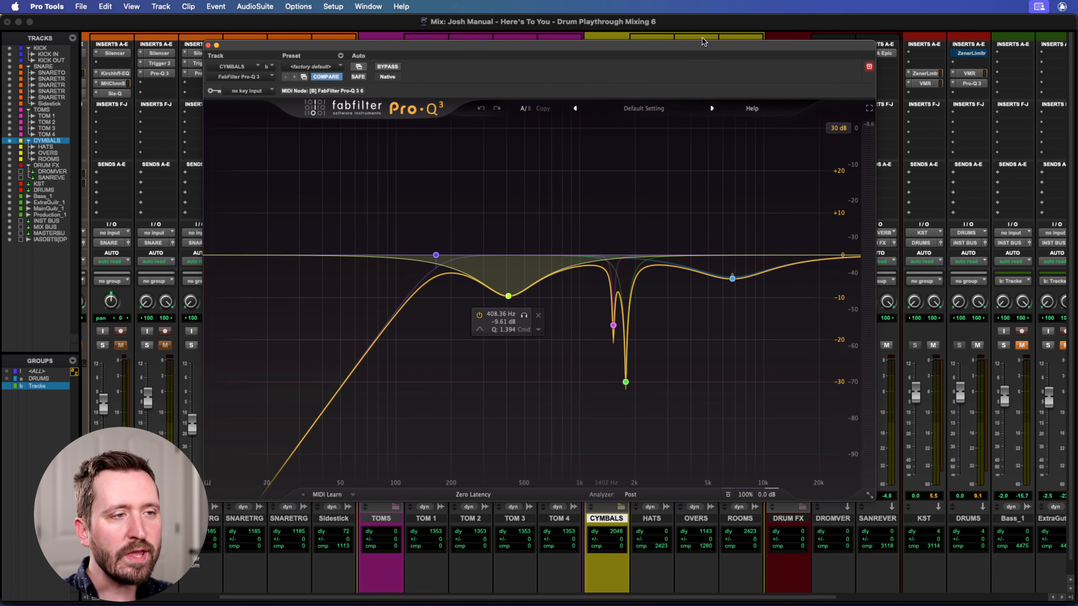
left_click_drag(686, 46, 679, 42)
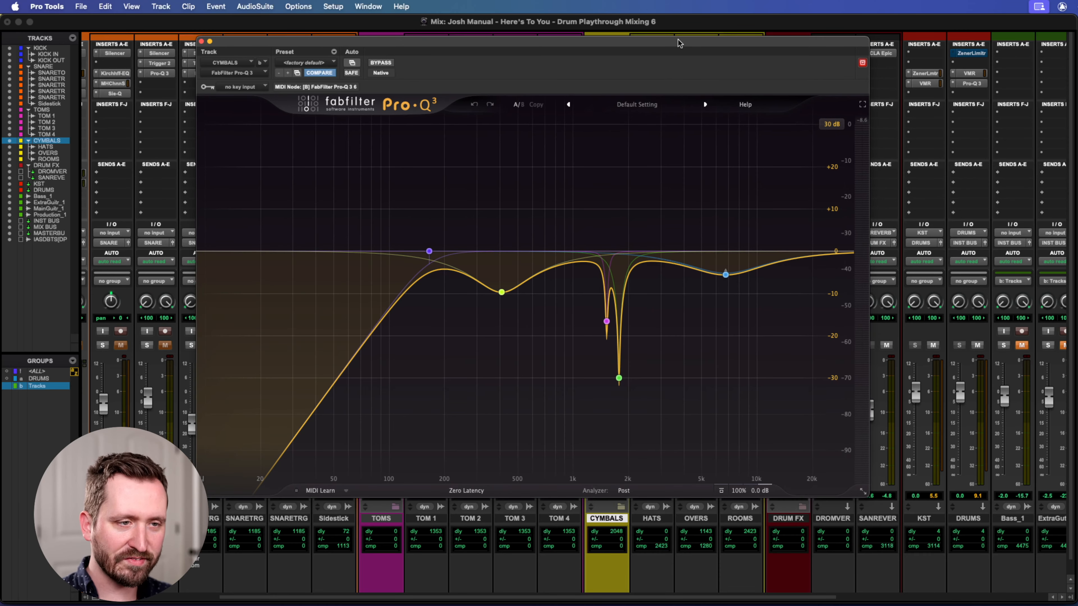
Play the cymbals with their Pro-Q 3 bypassed, reactivate it to compare the sound, and stop playback.
left_click_drag(505, 43, 550, 89)
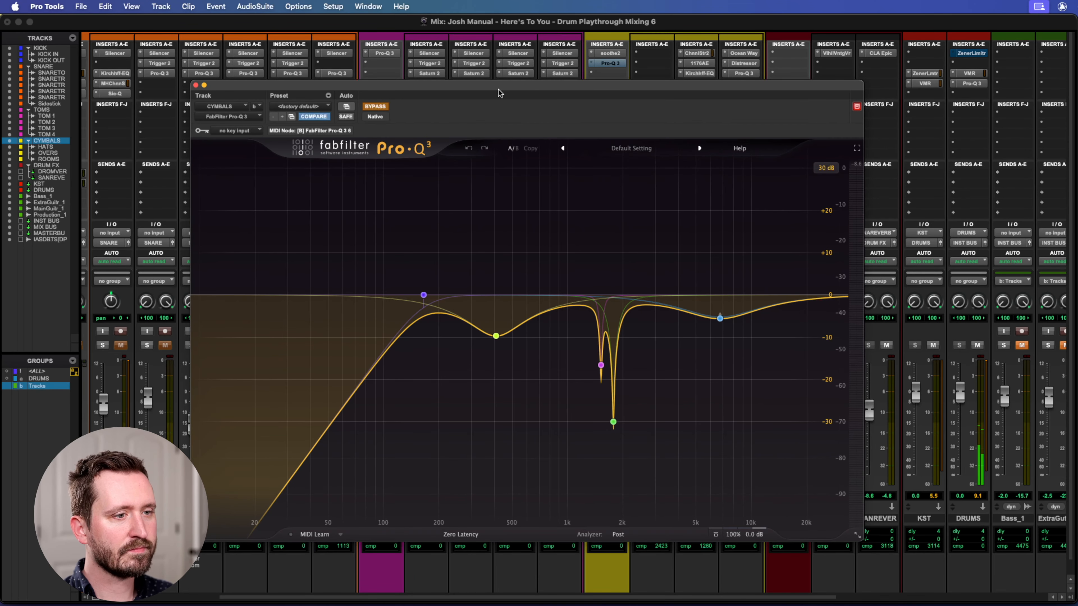
left_click(379, 107)
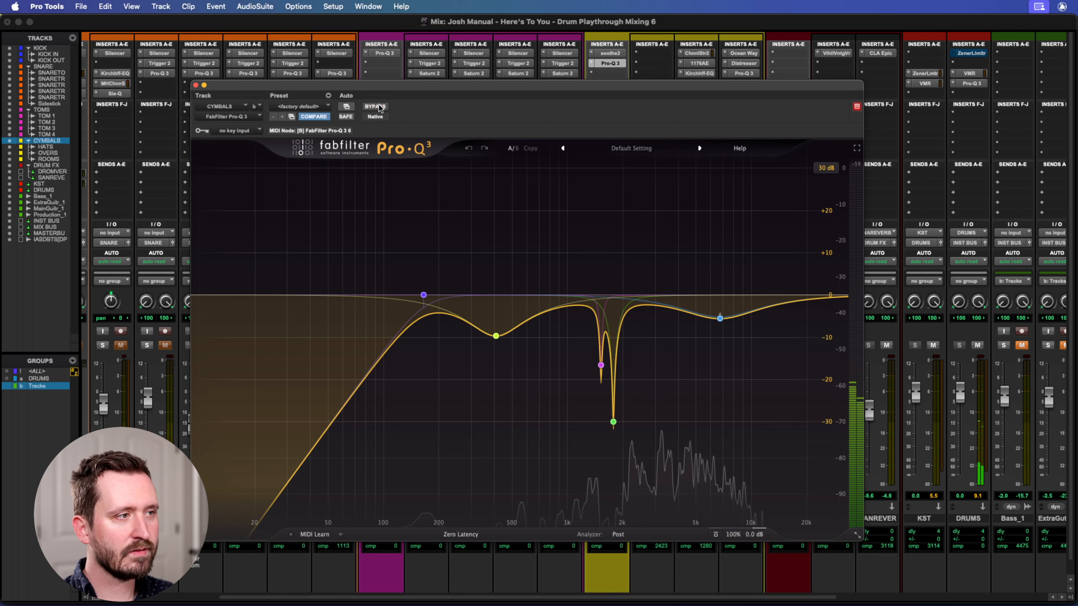
key("space")
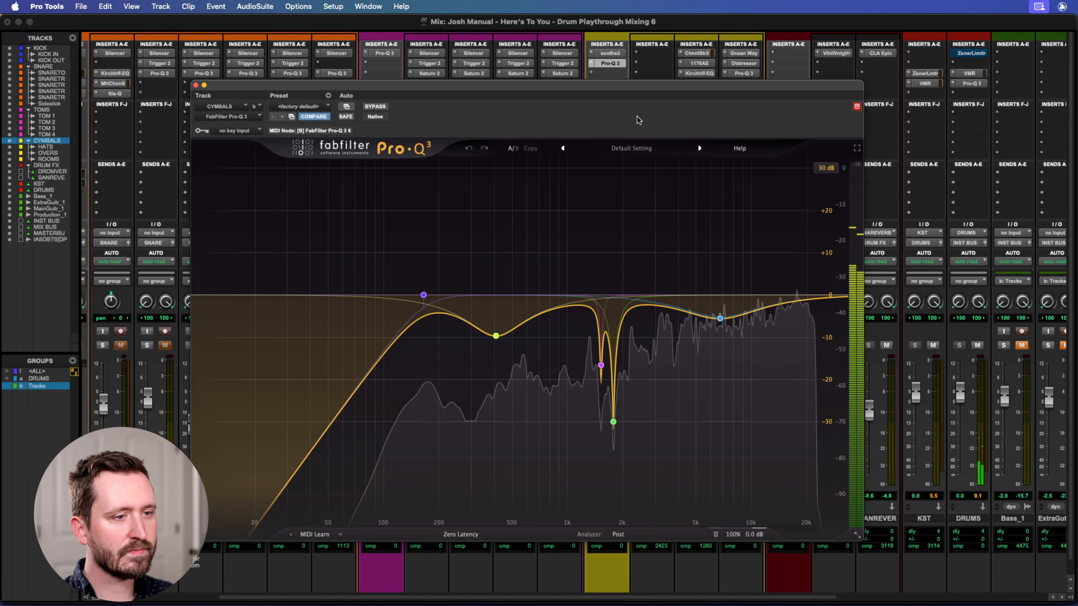
key("space")
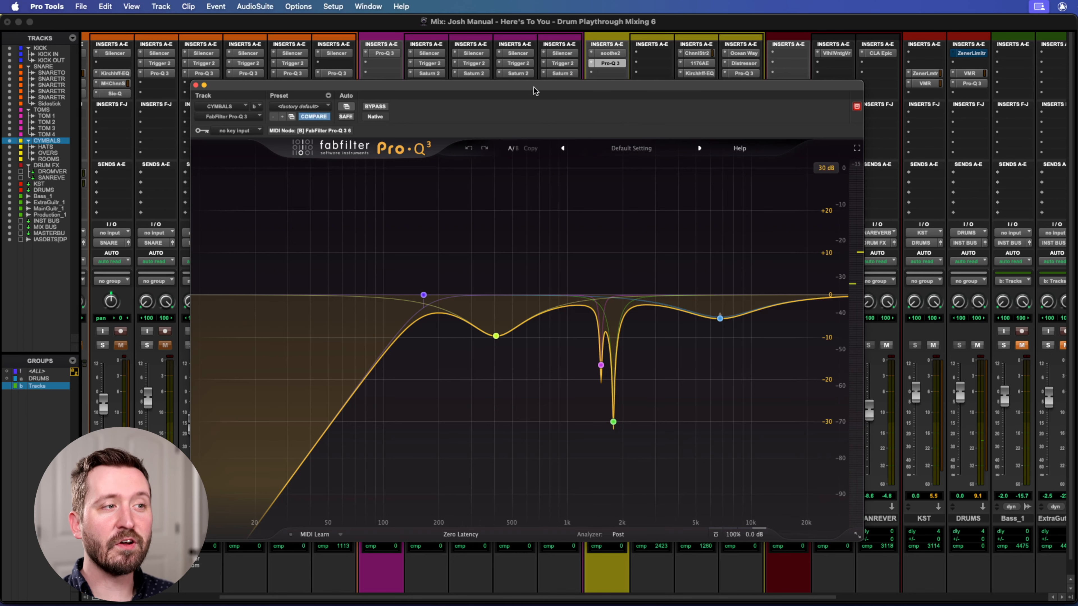
Examine the CYMBALS Pro-Q 3's high-pass filter, narrow notches and high-frequency cut with the EQ window repositioned.
left_click_drag(531, 85, 513, 51)
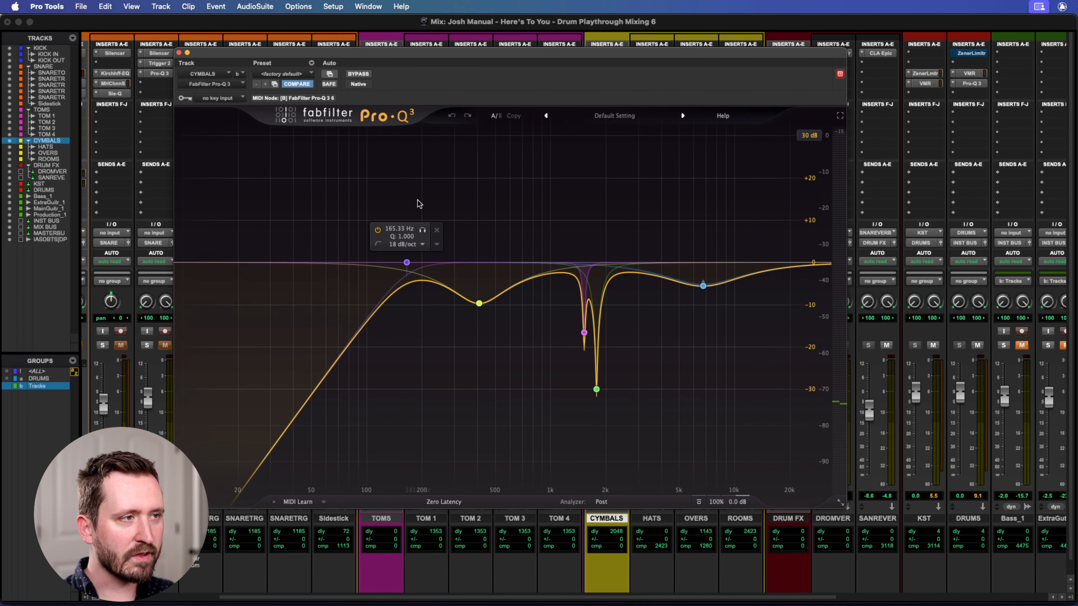
left_click_drag(484, 56, 430, 74)
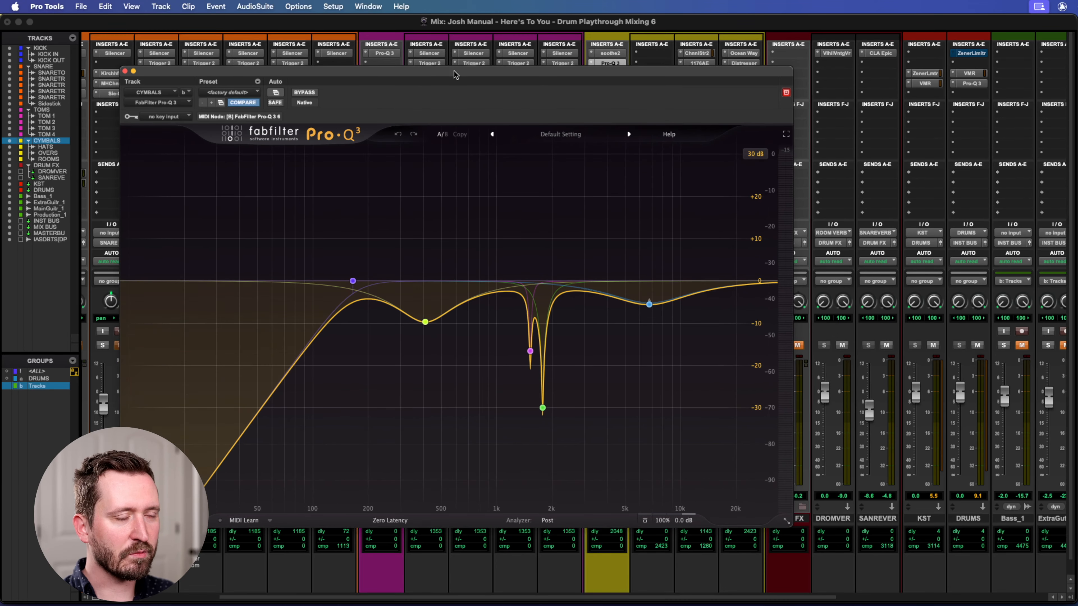
left_click_drag(545, 75, 577, 72)
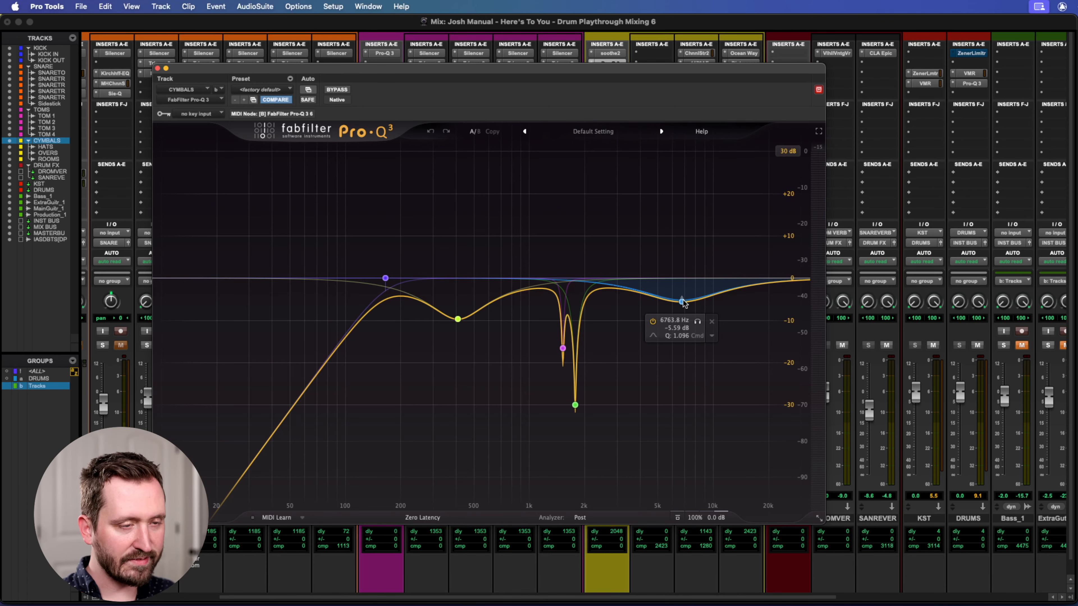
Switch to the Edit window and place the playhead near the end of the song, around bar 111.
key("super+equal")
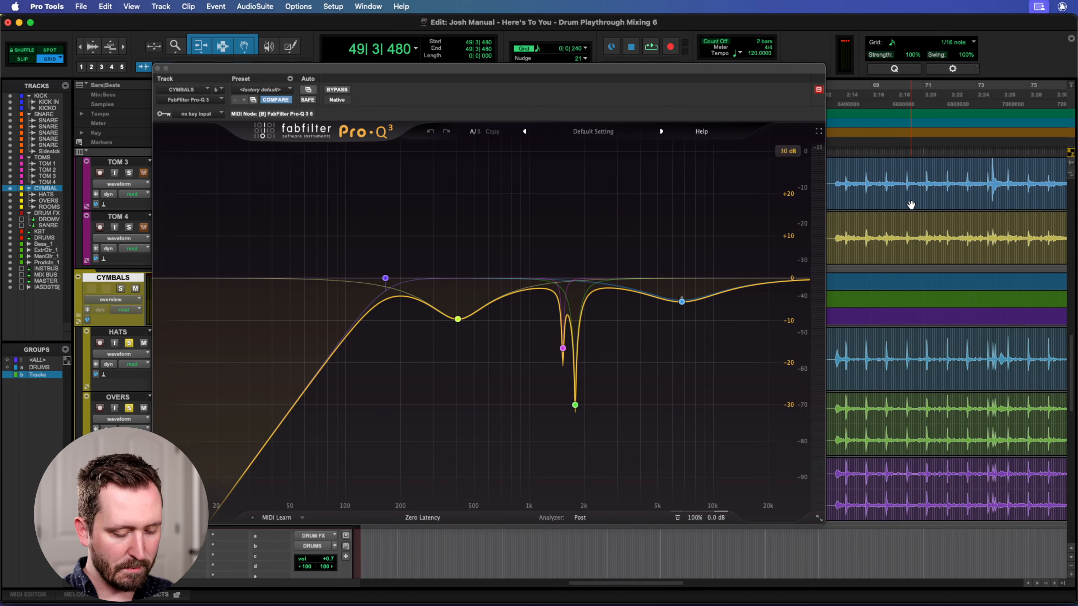
key("r")
key("r")
scroll(920, 272, "right", 3)
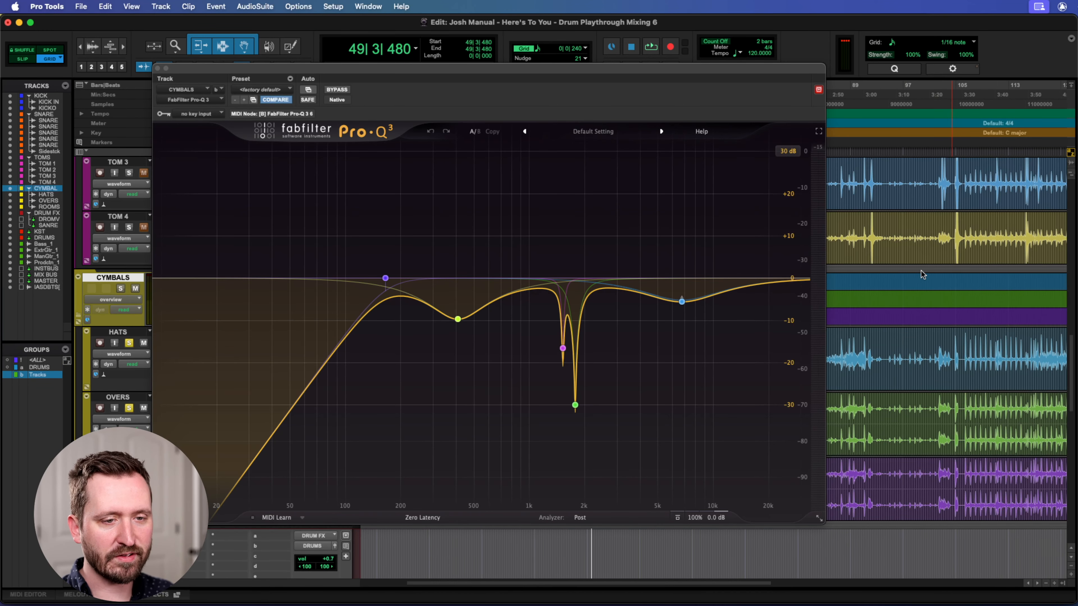
scroll(922, 274, "right", 3)
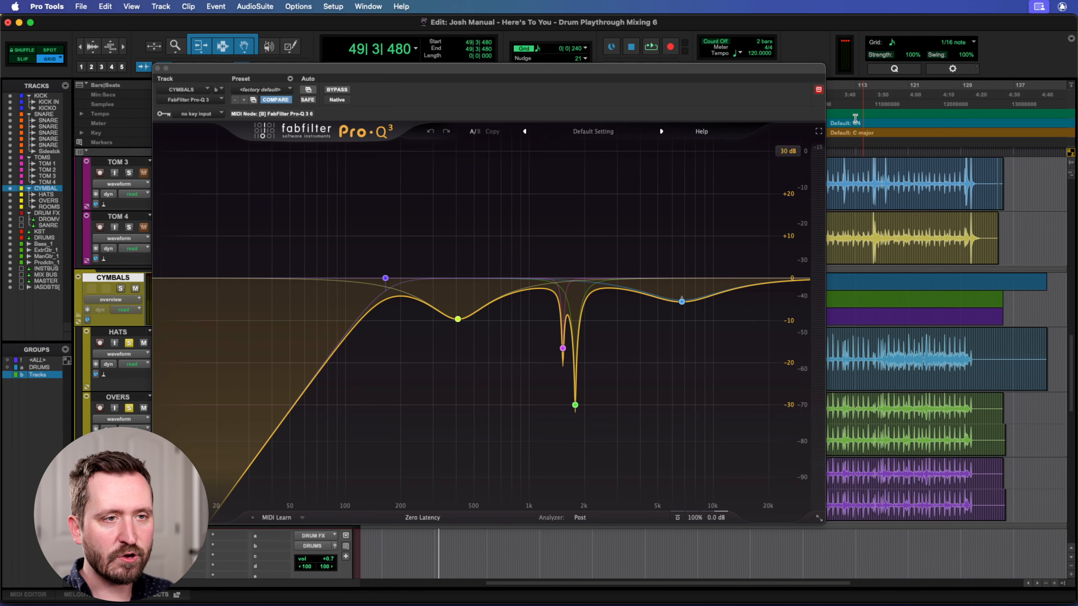
left_click(848, 91)
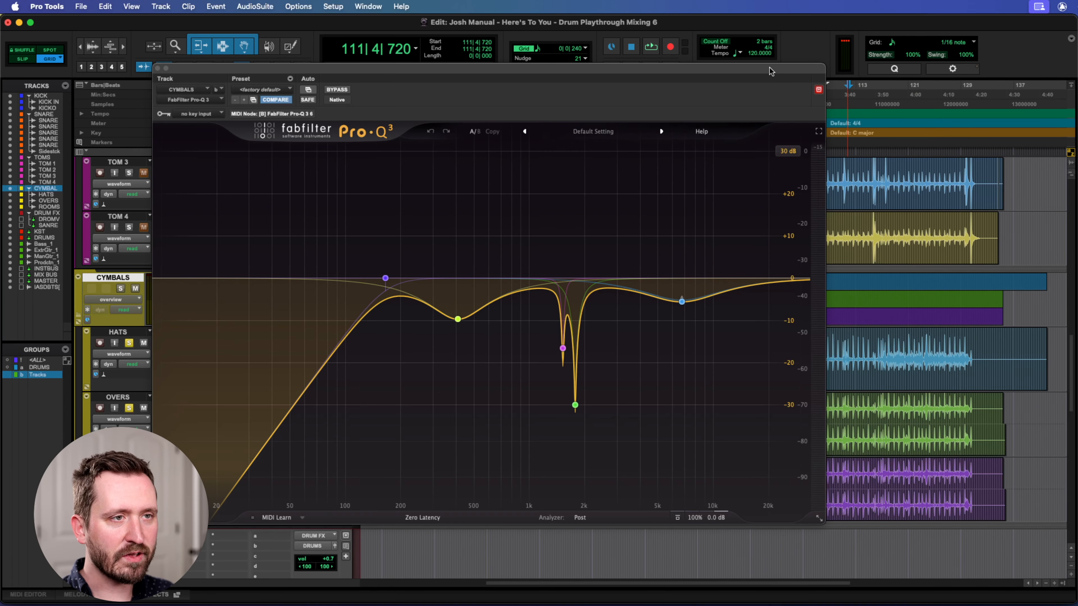
Reposition the CYMBALS Pro-Q 3 window, play the end section while examining the high-frequency cut, and stop playback.
left_click_drag(771, 72, 715, 65)
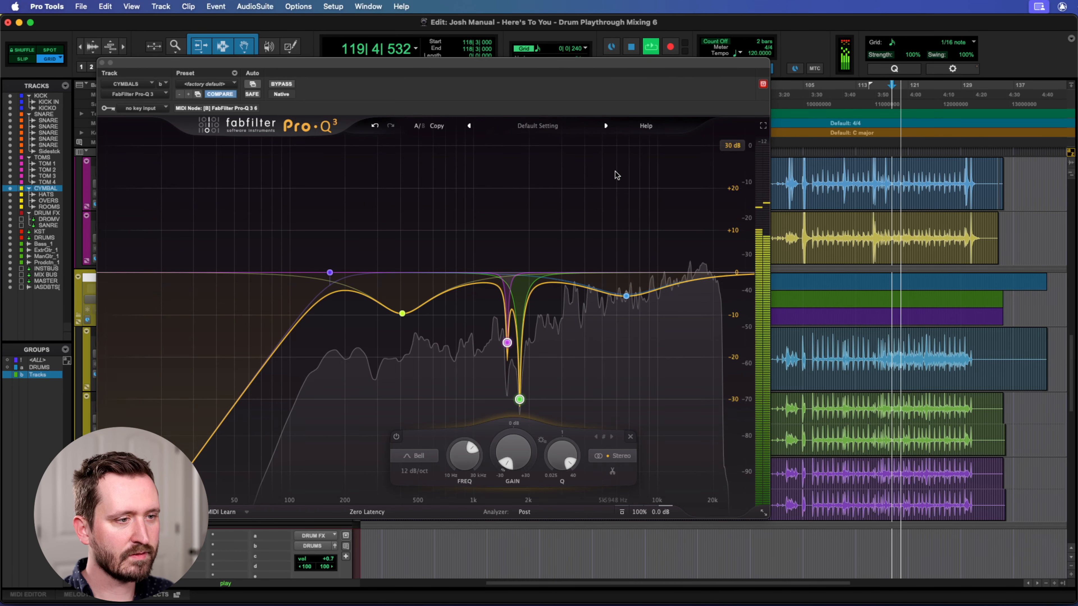
left_click(627, 296)
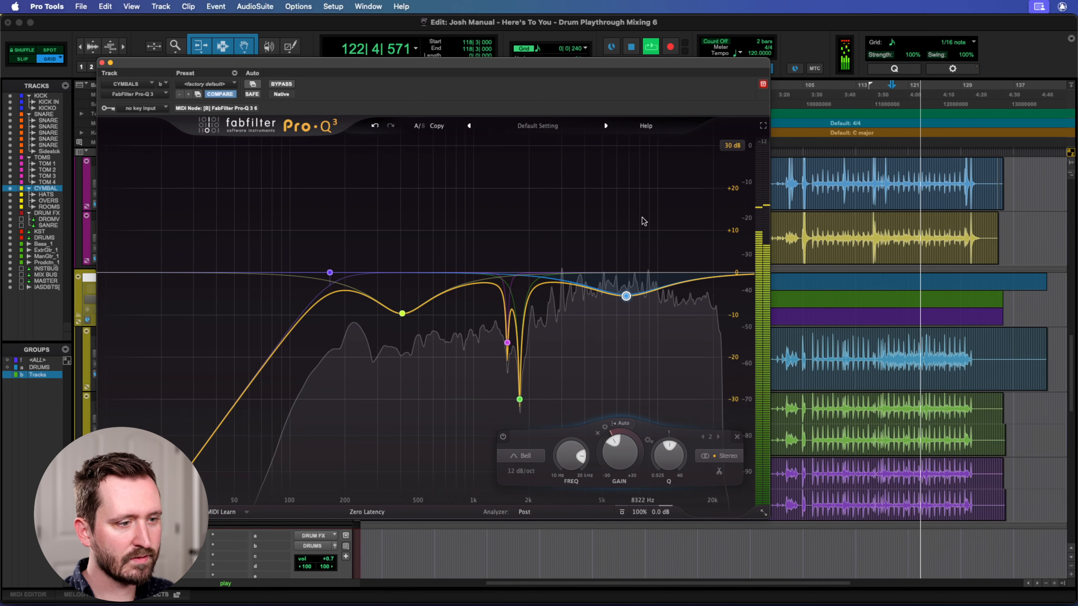
key("space")
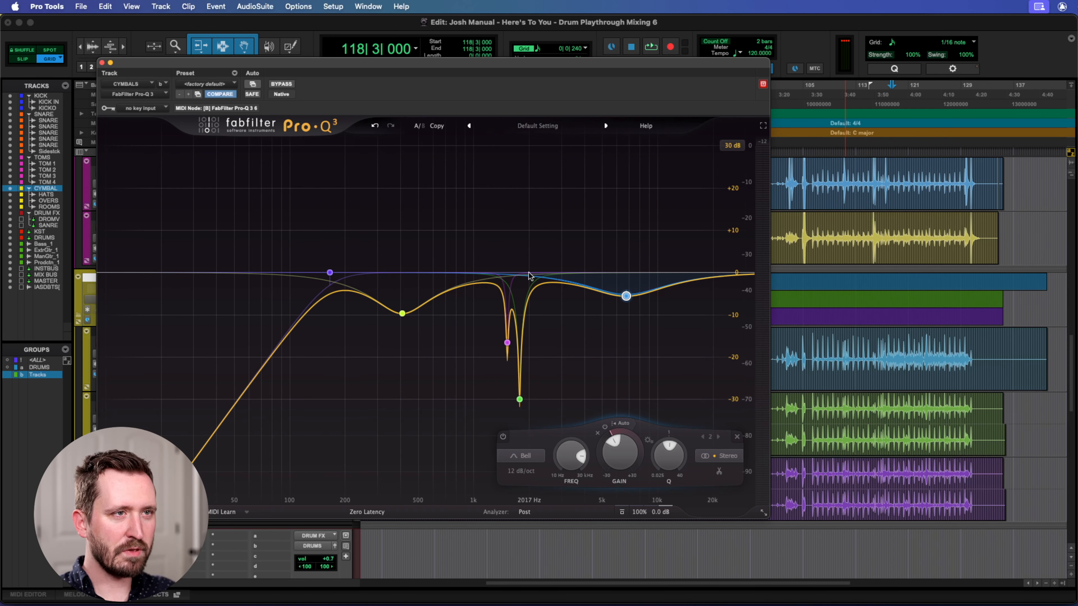
Select both narrow notches in the CYMBALS Pro-Q 3 and repeatedly disable and re-enable them during playback to compare the sound.
left_click_drag(673, 64, 724, 23)
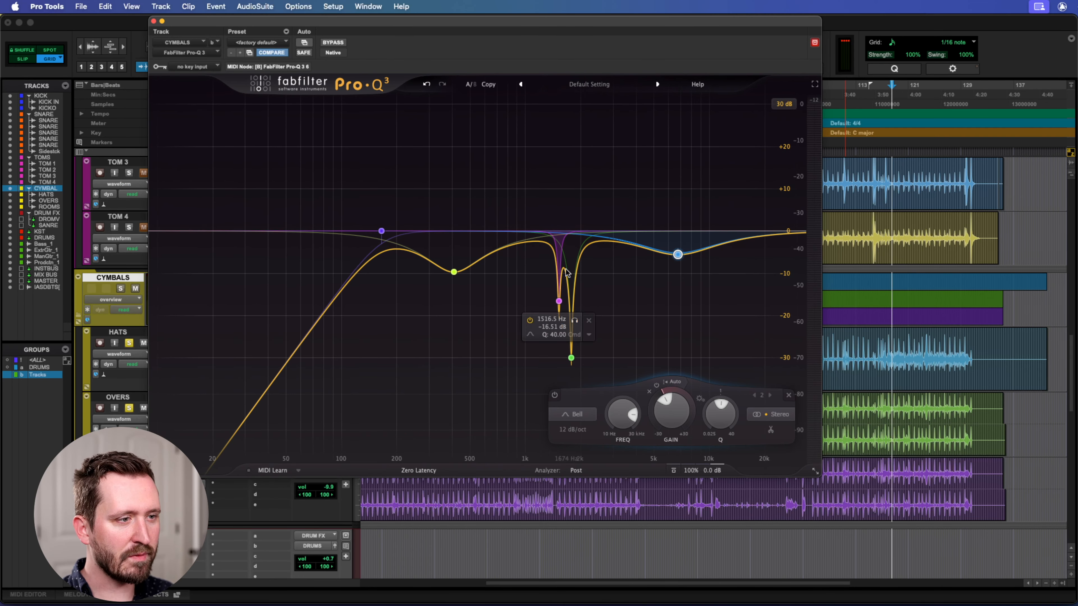
left_click(571, 358)
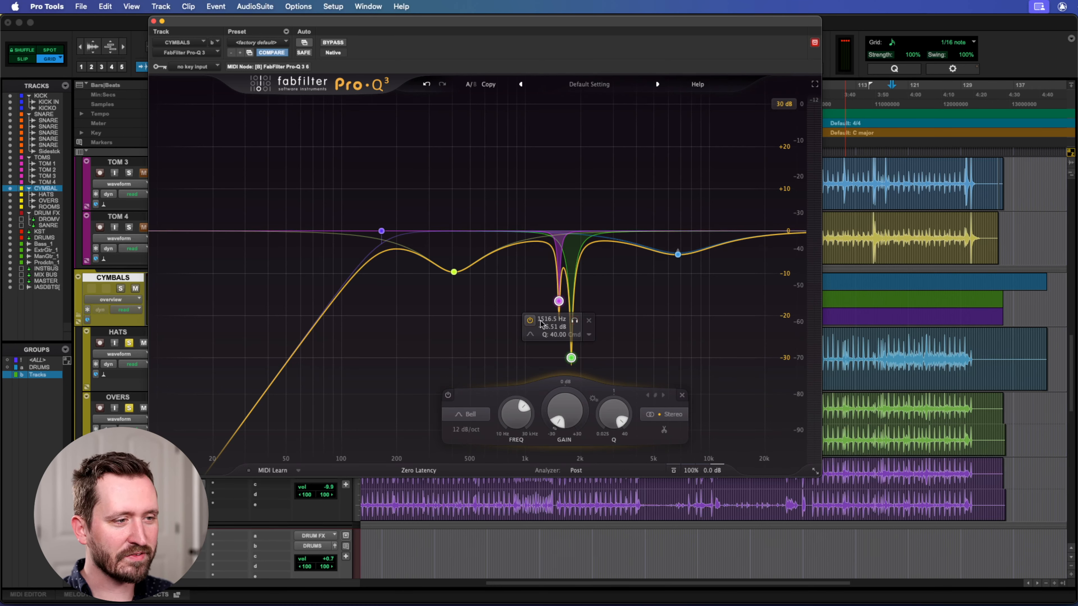
left_click(531, 322)
key("space")
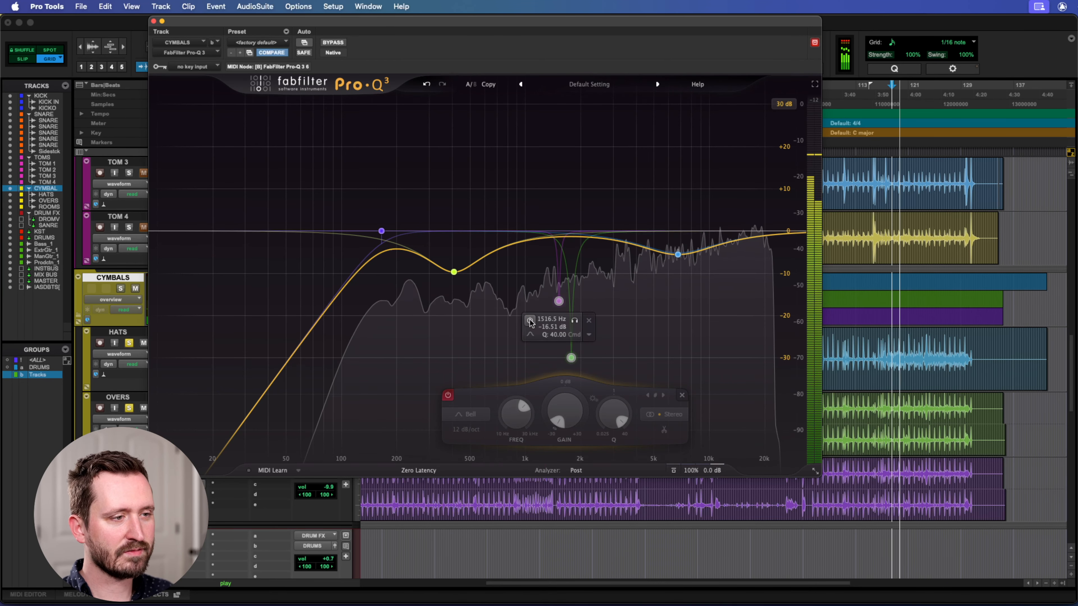
left_click(530, 322)
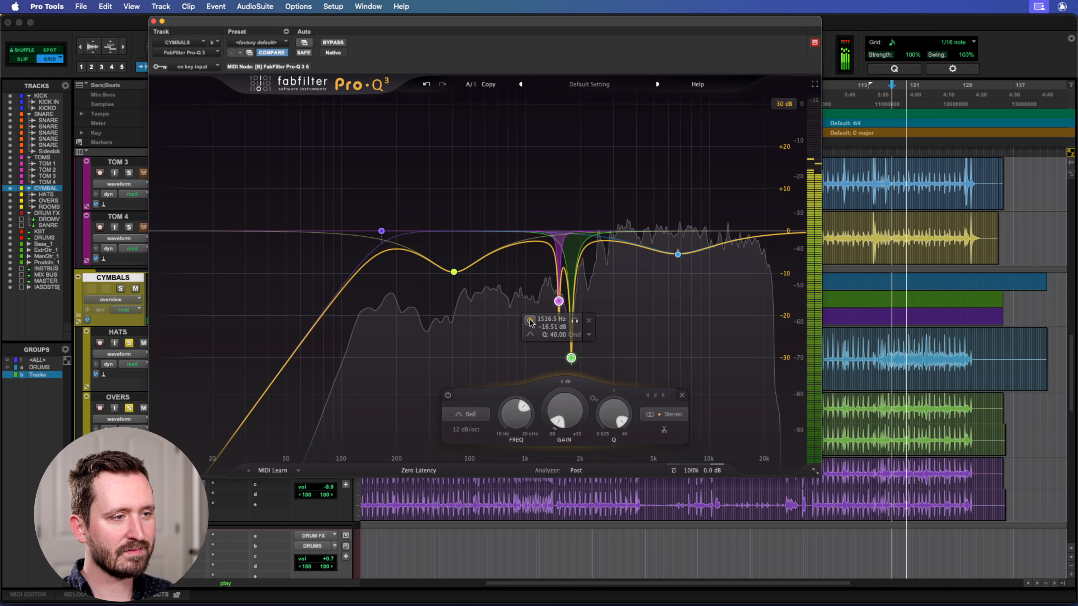
left_click(531, 321)
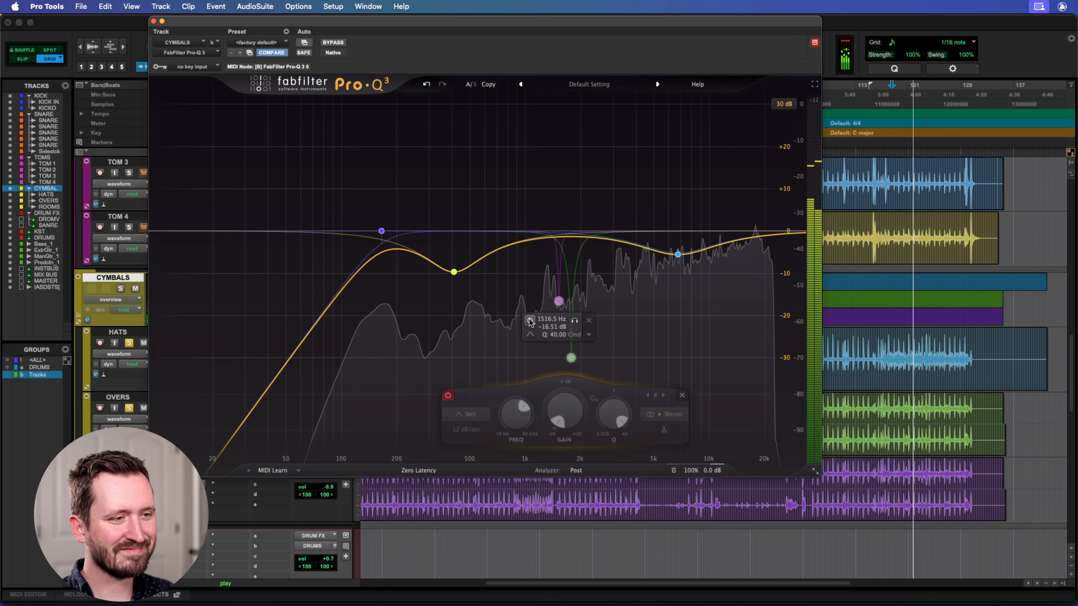
left_click(531, 321)
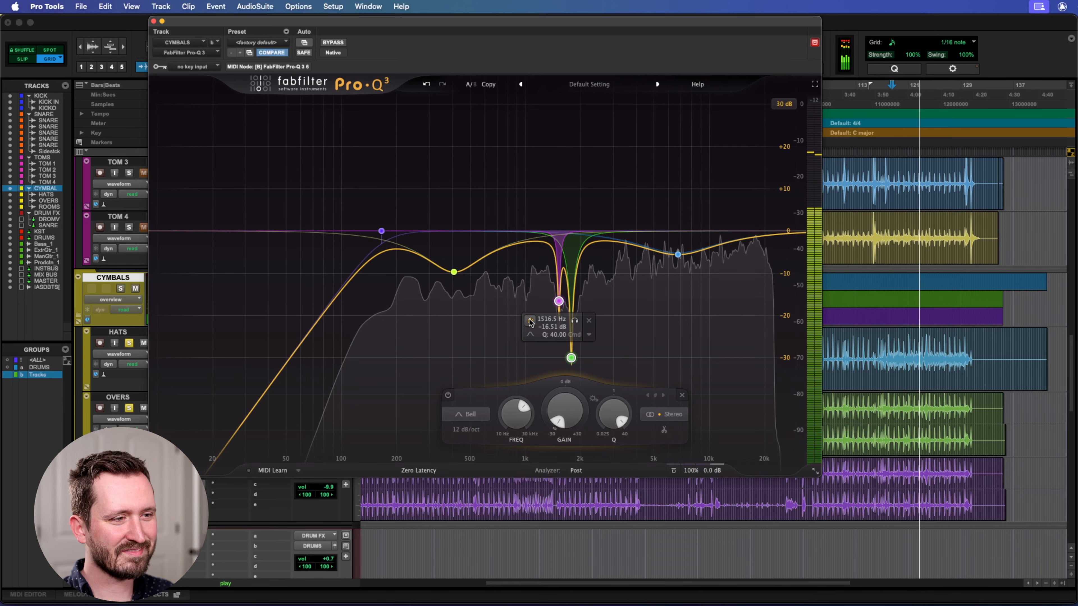
left_click(530, 322)
left_click(530, 322)
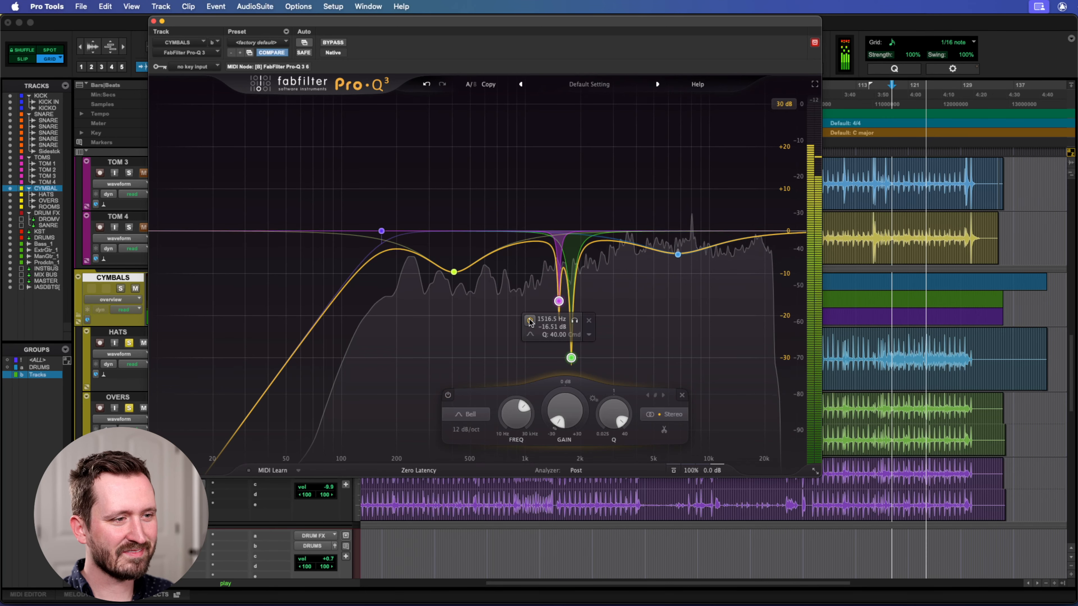
left_click(531, 321)
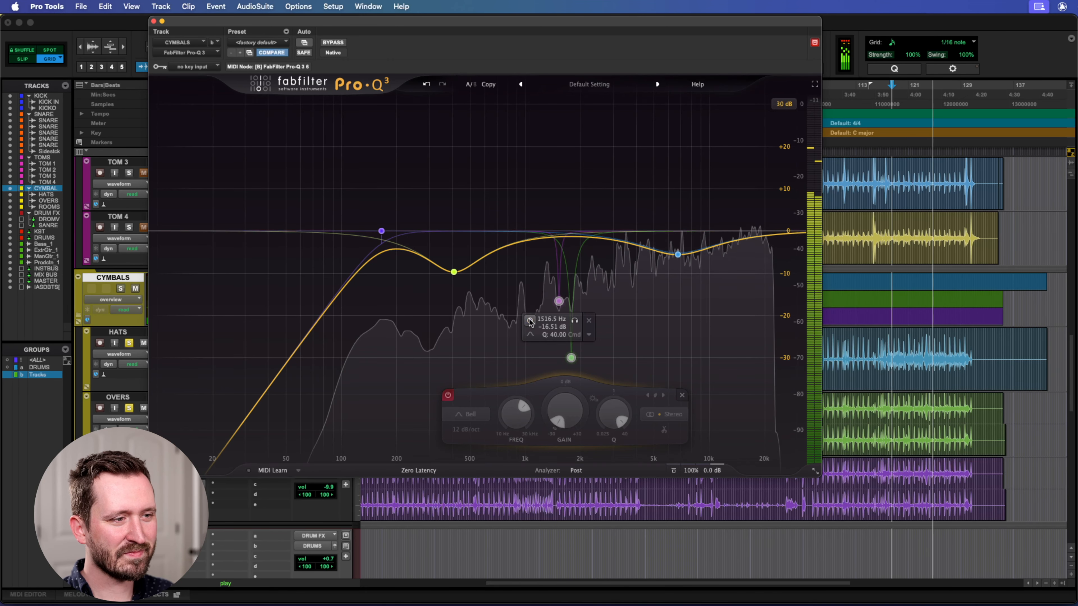
left_click(531, 322)
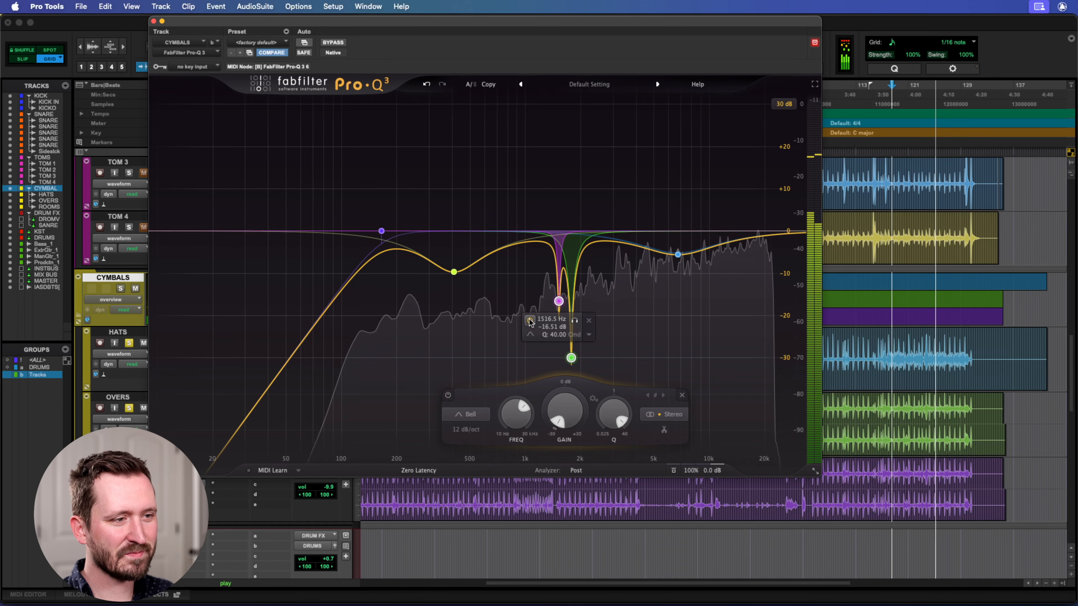
Solo the 1516.5 Hz notch and the 1778.2 Hz notch in turn to hear each ringing frequency, and stop playback.
left_click(575, 322)
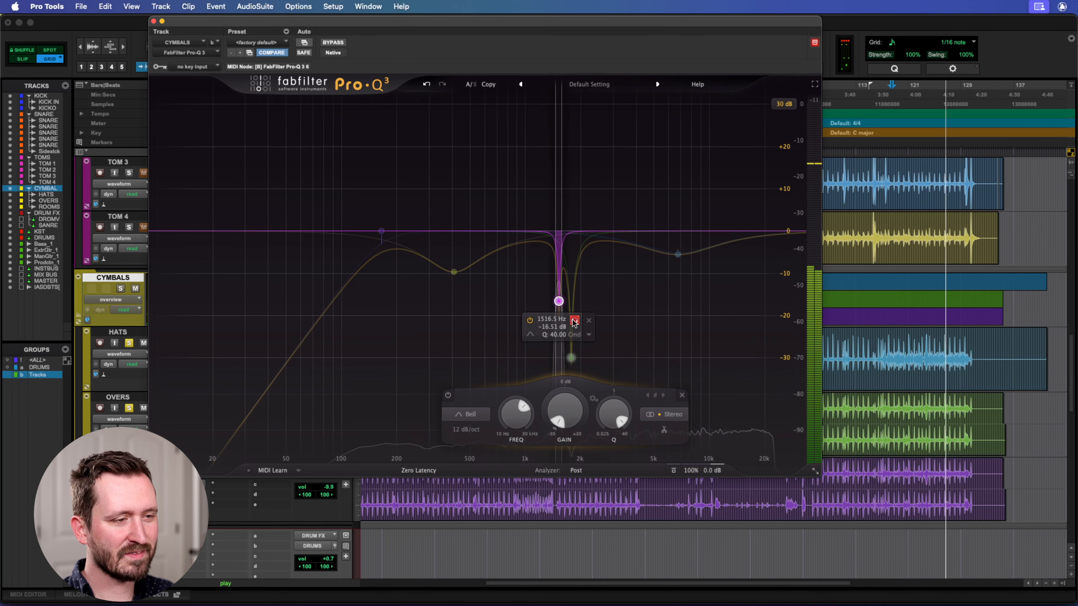
left_click(576, 322)
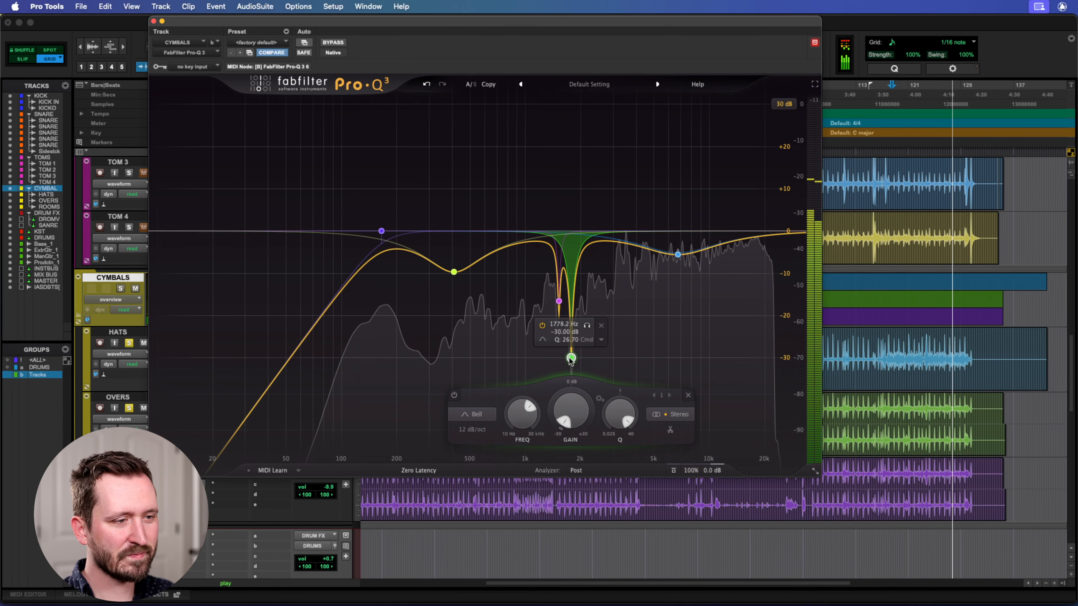
left_click(586, 326)
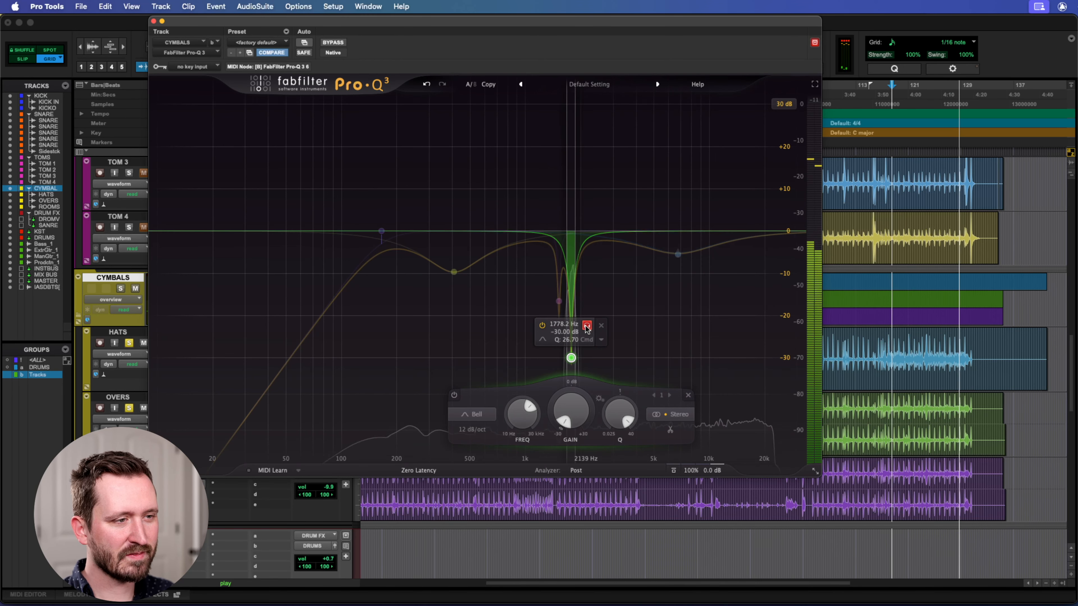
left_click(587, 325)
key("space")
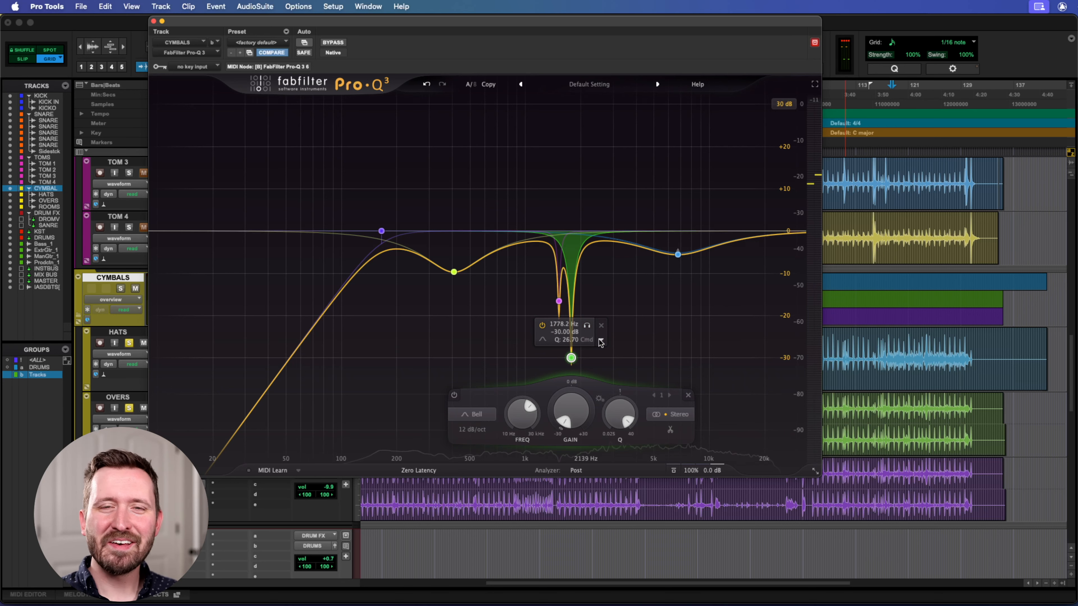
Examine the two narrow notches' settings with the EQ window moved aside, and close the CYMBALS Pro-Q 3.
left_click(531, 282)
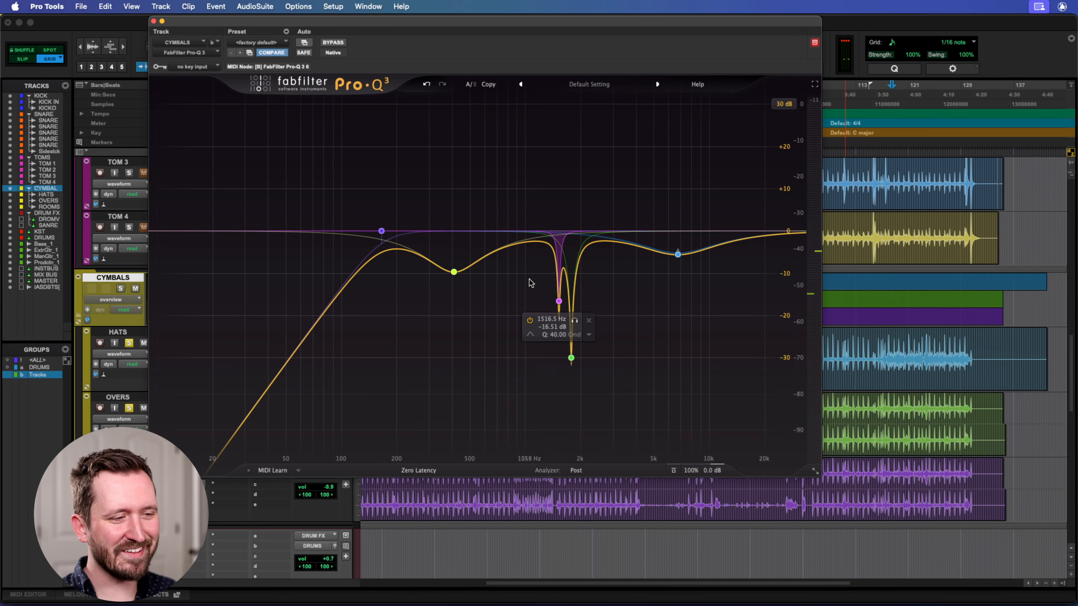
left_click(571, 357)
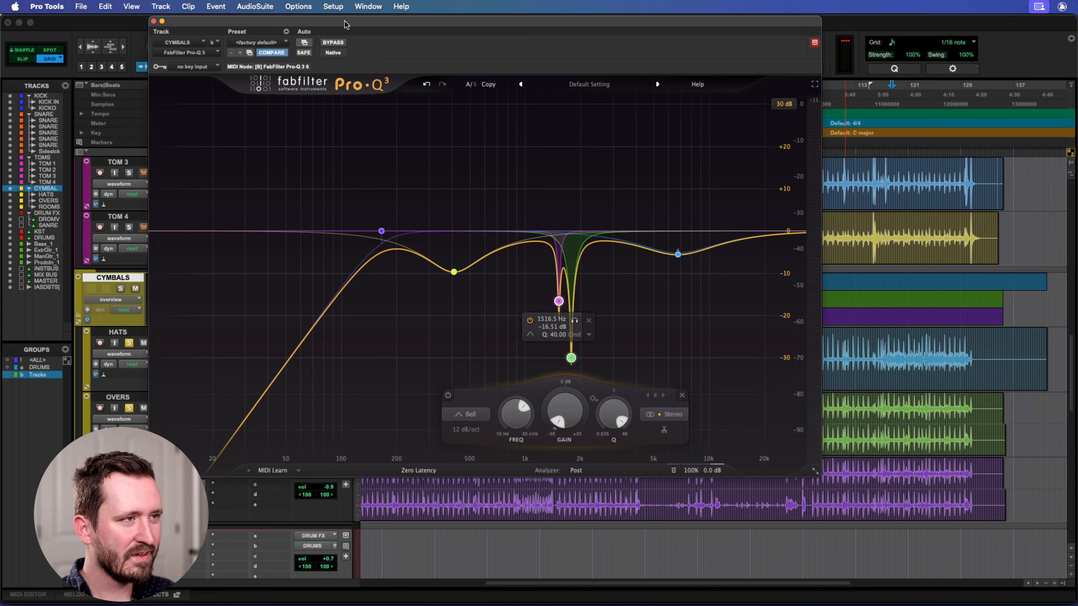
left_click_drag(345, 24, 415, 23)
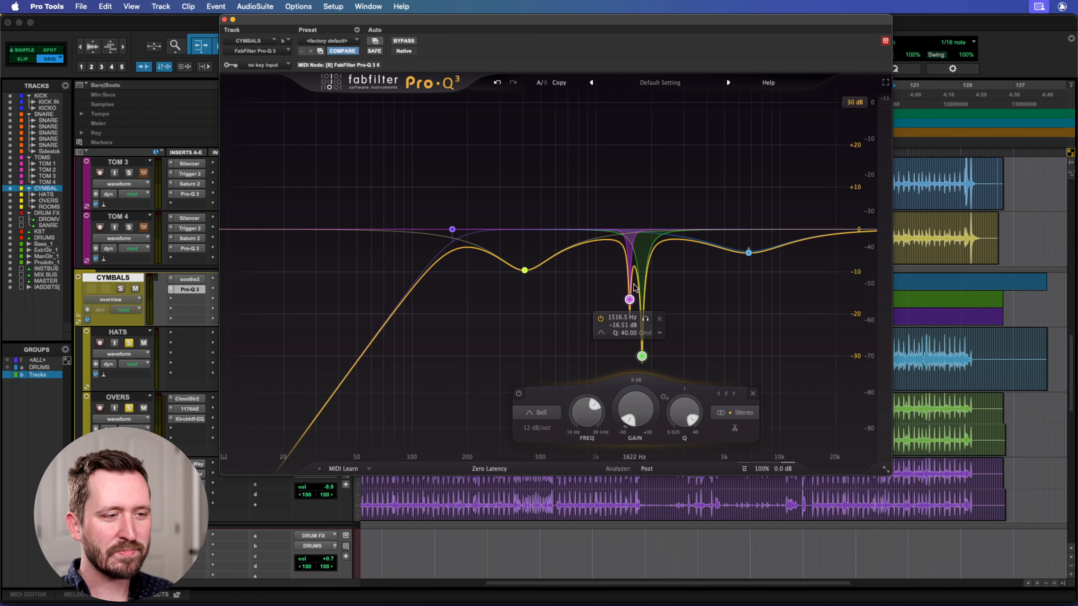
left_click(630, 300)
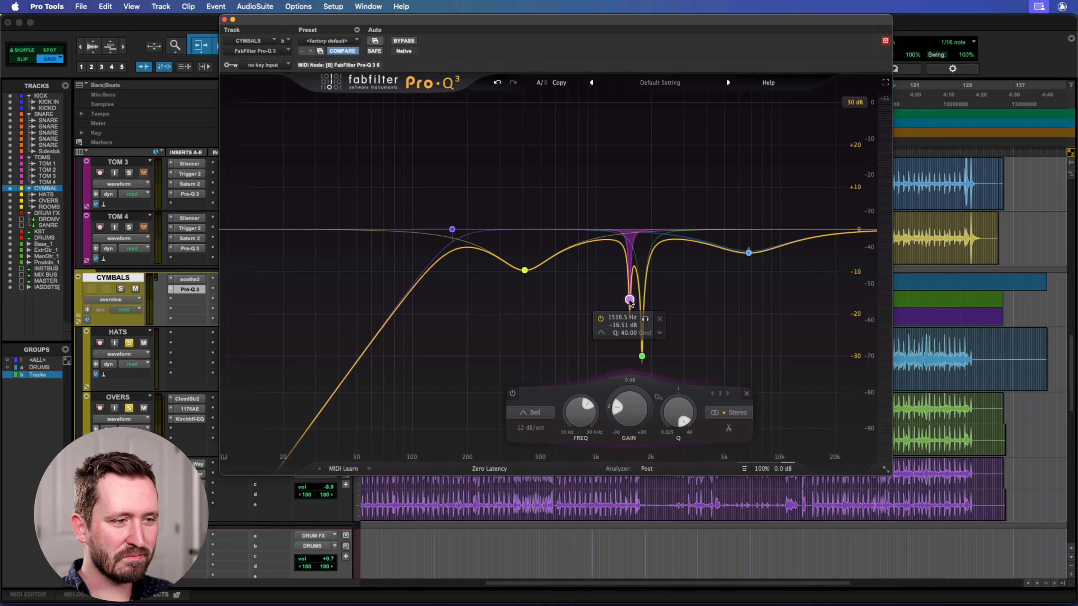
left_click(641, 356)
left_click(609, 286)
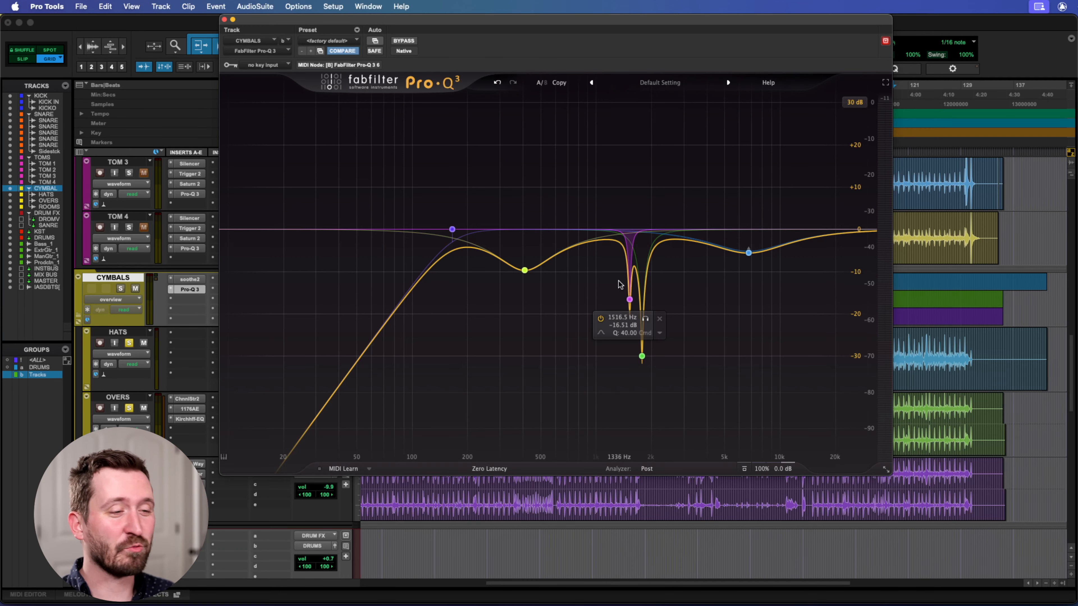
left_click(225, 20)
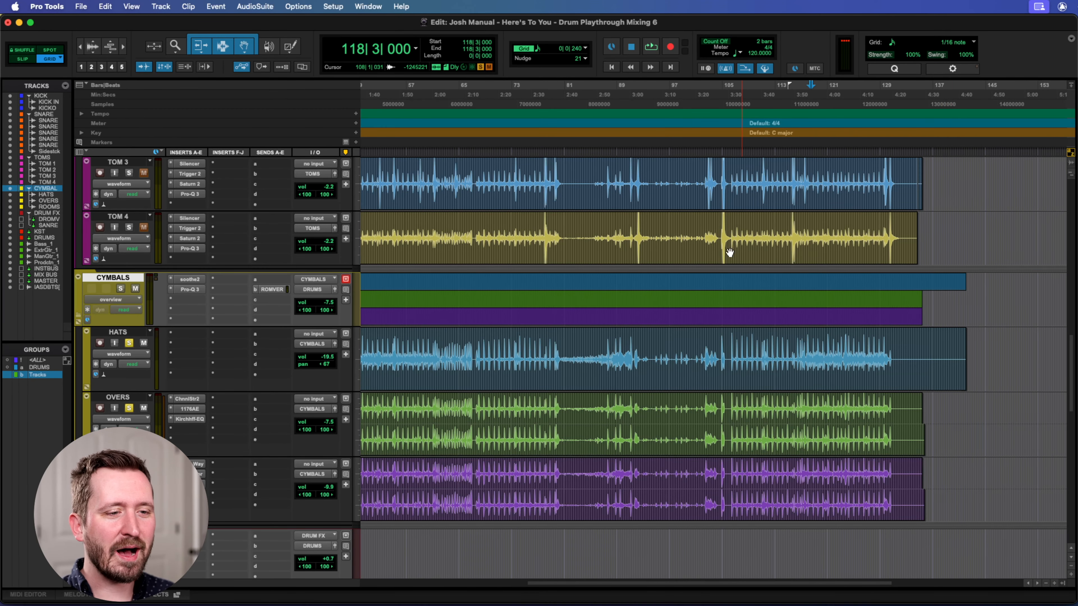
In the Mix window, clear the HATS, OVERS and ROOMS solos, unmute the kick, snare and tom channels, play the drums, and unmute the TOMS bus.
key("super+equal")
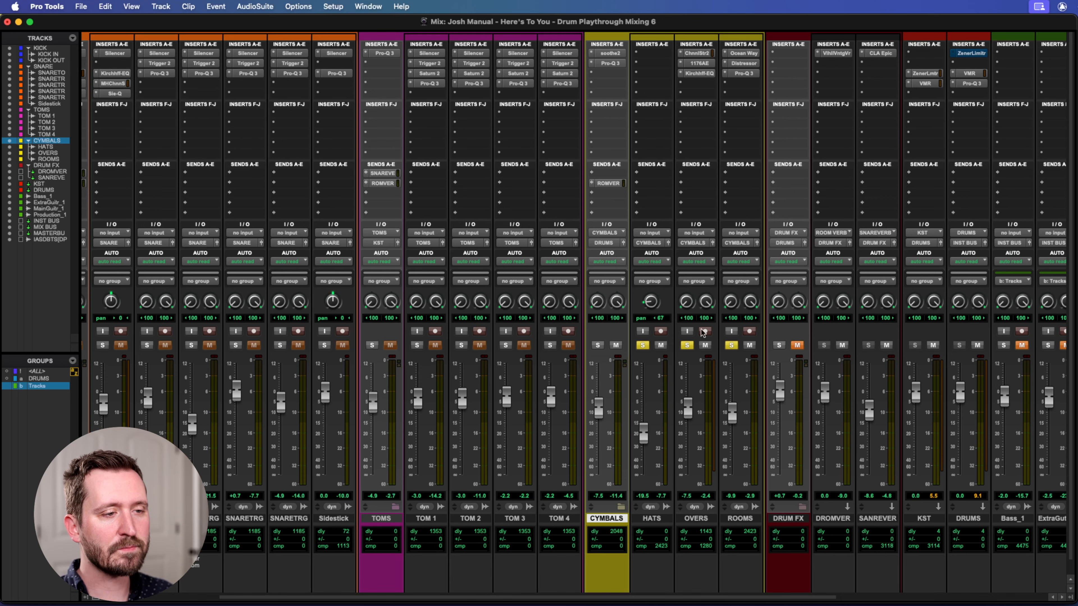
scroll(478, 348, "left", 4)
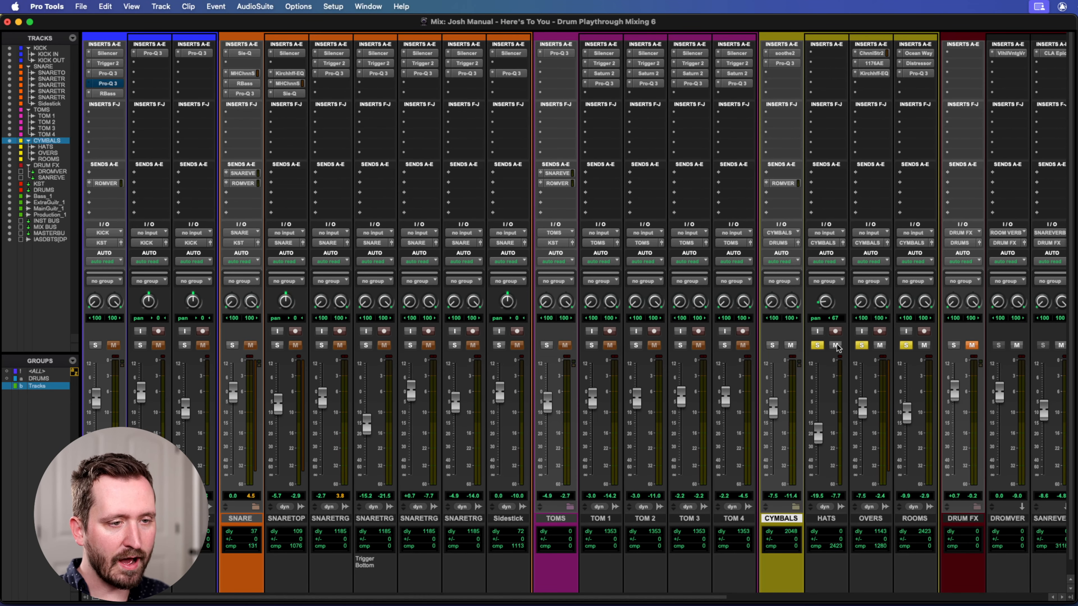
left_click(908, 346)
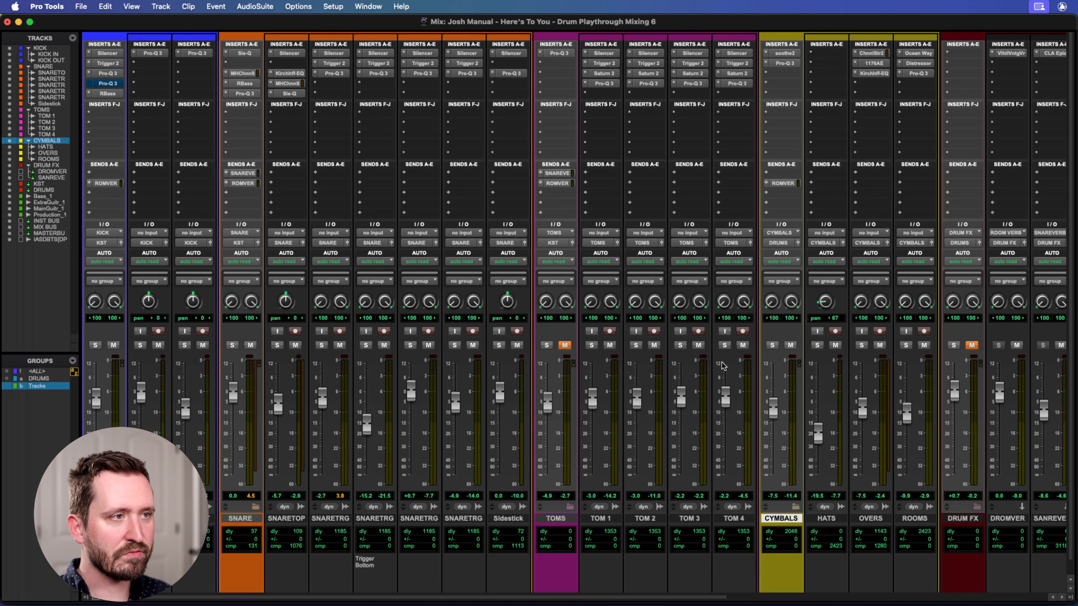
key("space")
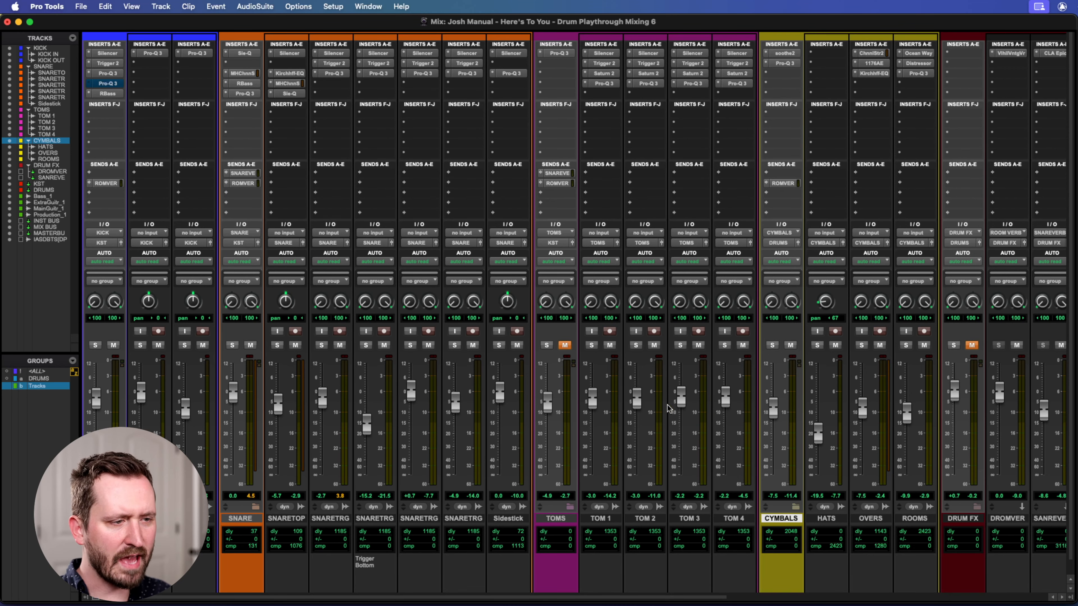
left_click(564, 346)
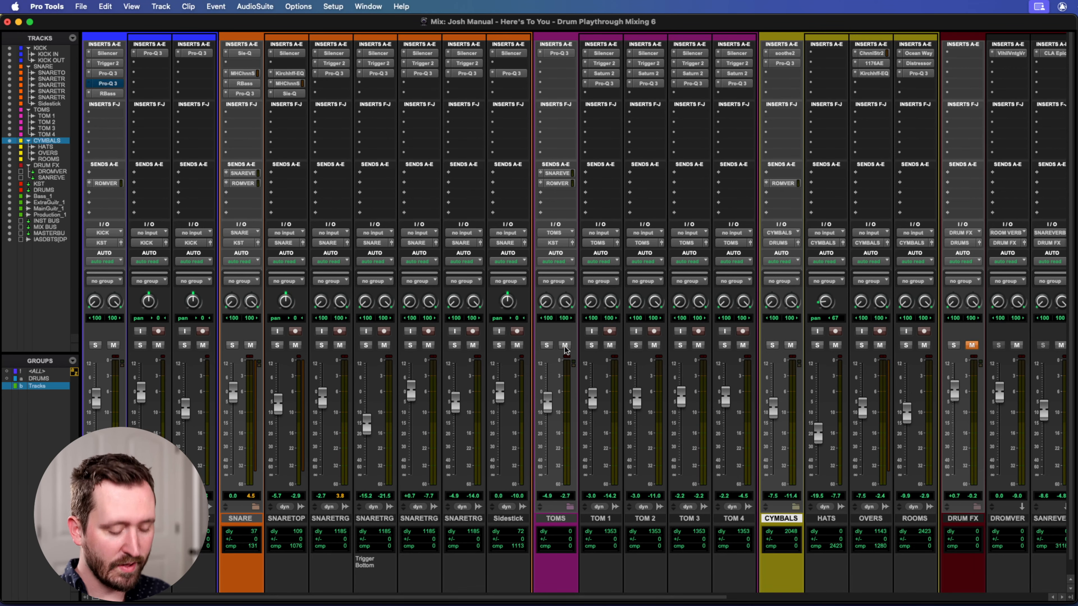
Return to the Edit window and place the playhead on TOM 1 at bar 64, just before the tom fill.
key("super+equal")
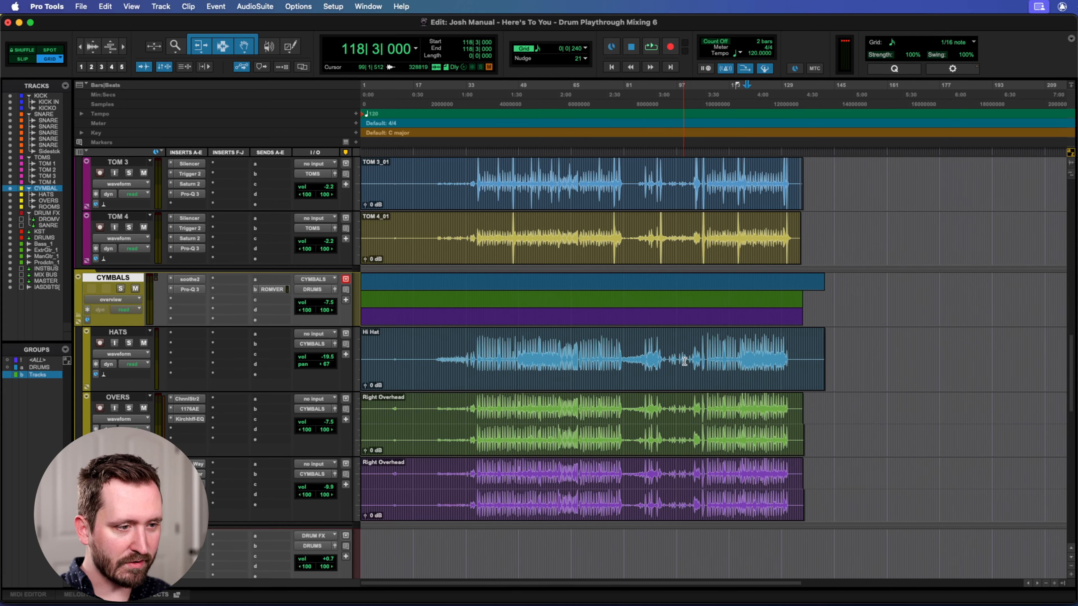
scroll(679, 365, "down", 15)
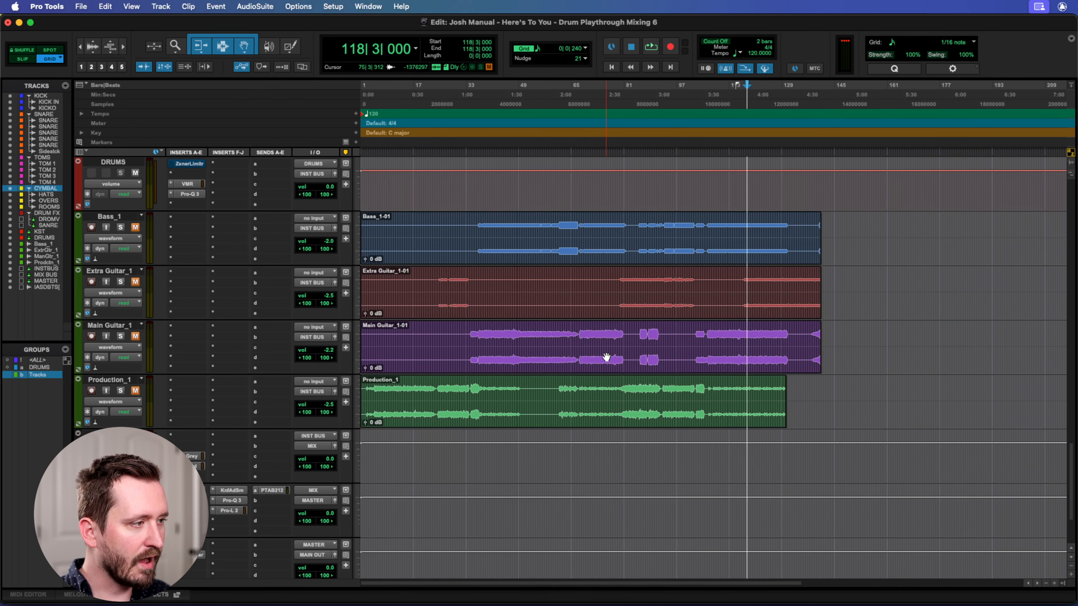
scroll(606, 354, "up", 18)
scroll(606, 355, "up", 3)
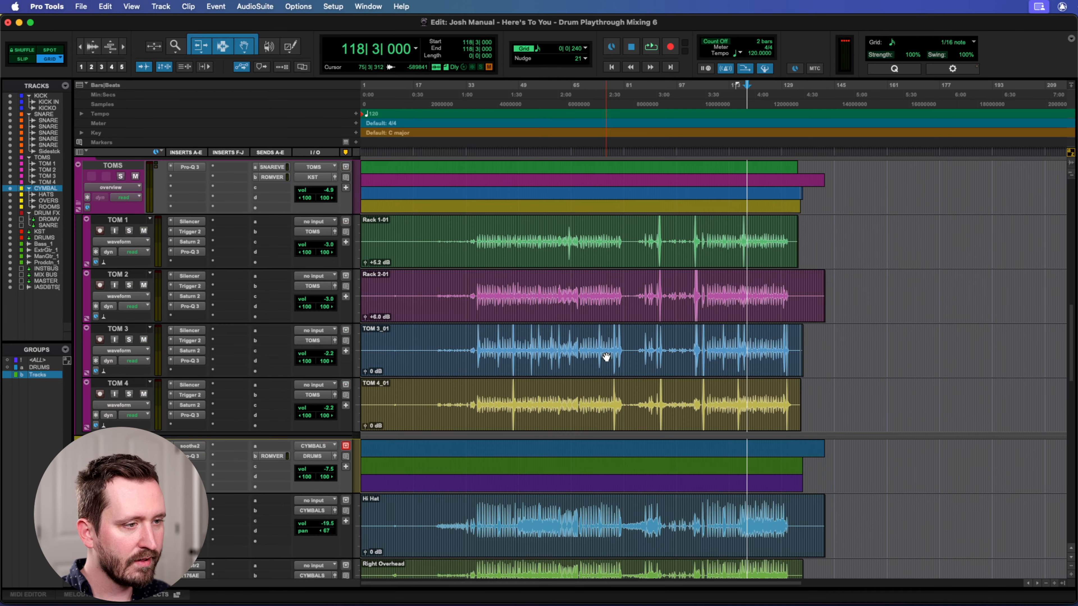
left_click(507, 230)
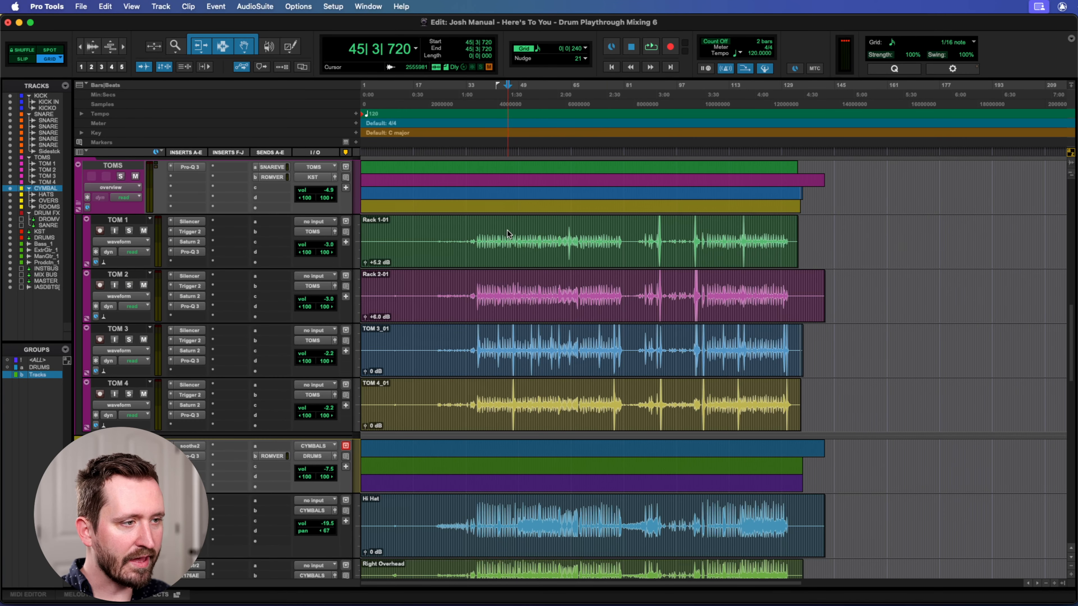
key("super+bracketright")
key("super+bracketright")
key("super+bracketright")
key("super+bracketright")
scroll(670, 272, "right", 15)
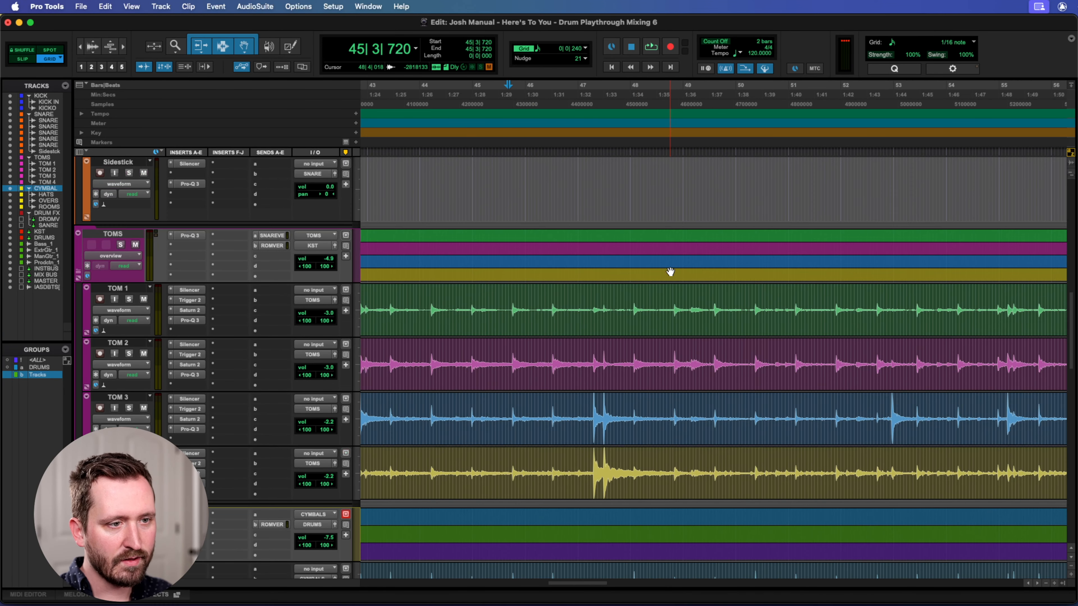
scroll(670, 272, "right", 2)
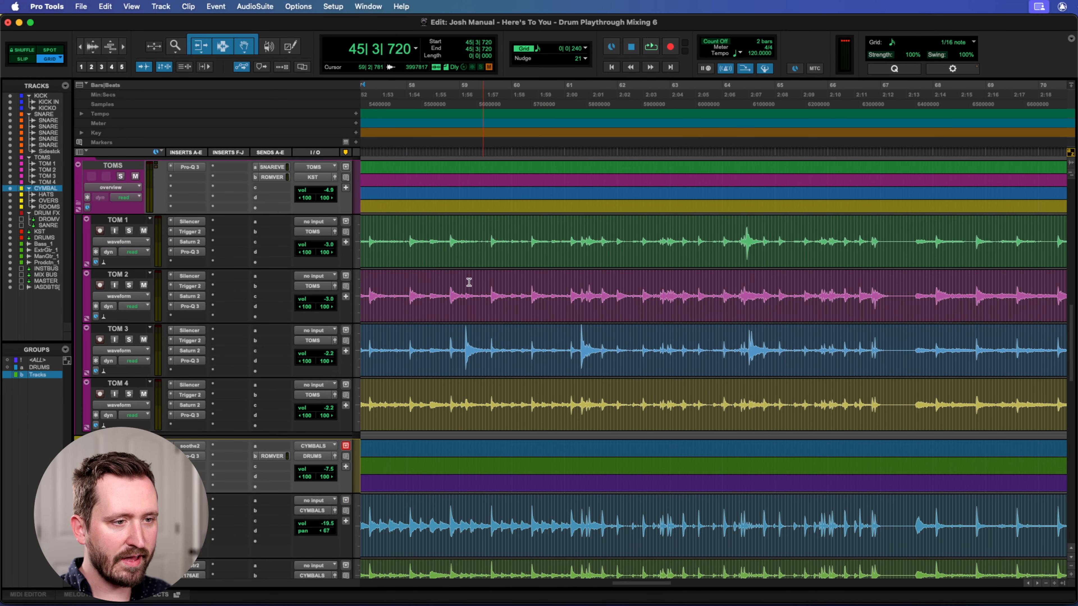
left_click(723, 228)
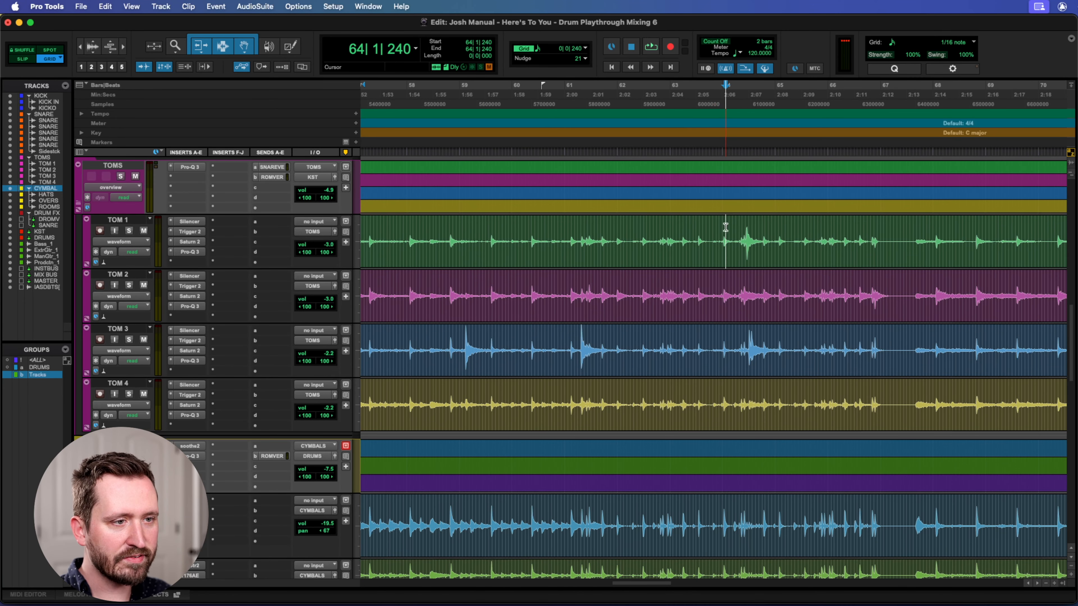
Make the Silencer, Trigger 2, Saturn 2 and Pro-Q 3 inserts on TOM 1 inactive.
right_click(189, 225)
left_click(200, 234)
right_click(186, 232)
left_click(193, 246)
right_click(189, 242)
left_click(194, 254)
right_click(187, 252)
left_click(198, 266)
Make the Silencer, Trigger 2, Saturn 2 and Pro-Q 3 inserts on TOM 2 inactive.
right_click(187, 277)
left_click(196, 290)
right_click(185, 288)
left_click(199, 300)
right_click(187, 296)
left_click(199, 310)
right_click(187, 306)
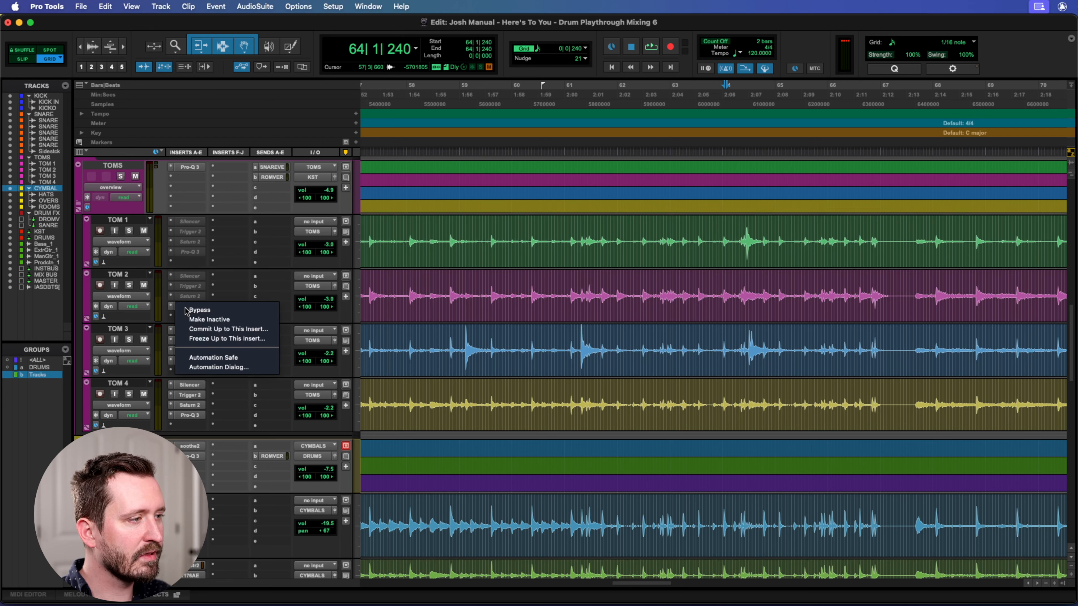
left_click(199, 320)
Make the Silencer, Trigger 2, Saturn 2 and Pro-Q 3 inserts on TOM 3 inactive.
right_click(189, 331)
left_click(199, 347)
right_click(185, 340)
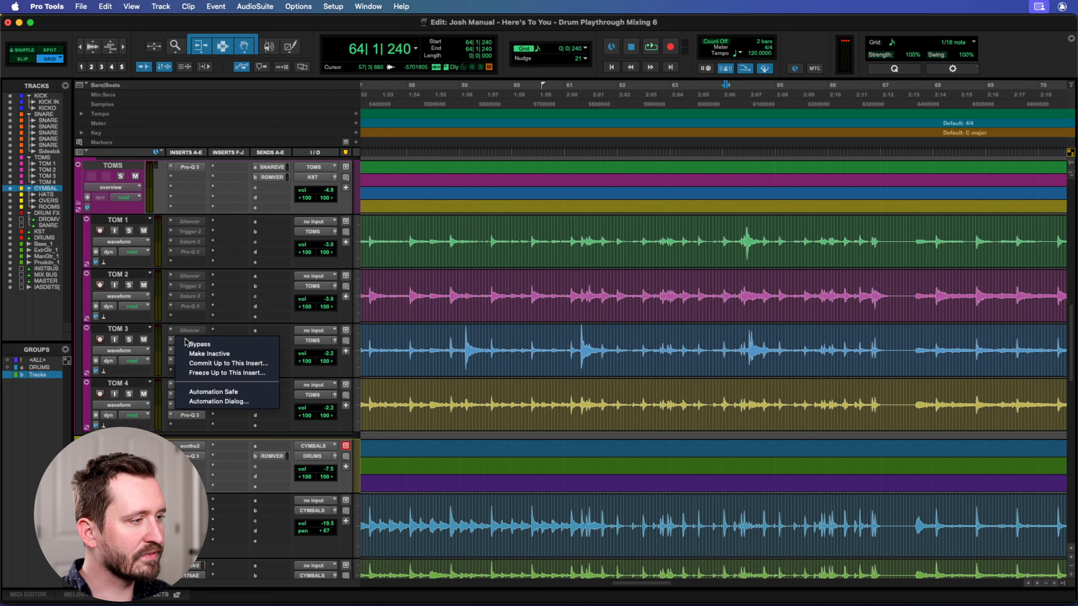
left_click(200, 353)
right_click(189, 351)
left_click(200, 363)
right_click(186, 360)
left_click(200, 374)
Make the Silencer, Trigger 2, Saturn 2 and Pro-Q 3 inserts on TOM 4 inactive.
right_click(189, 380)
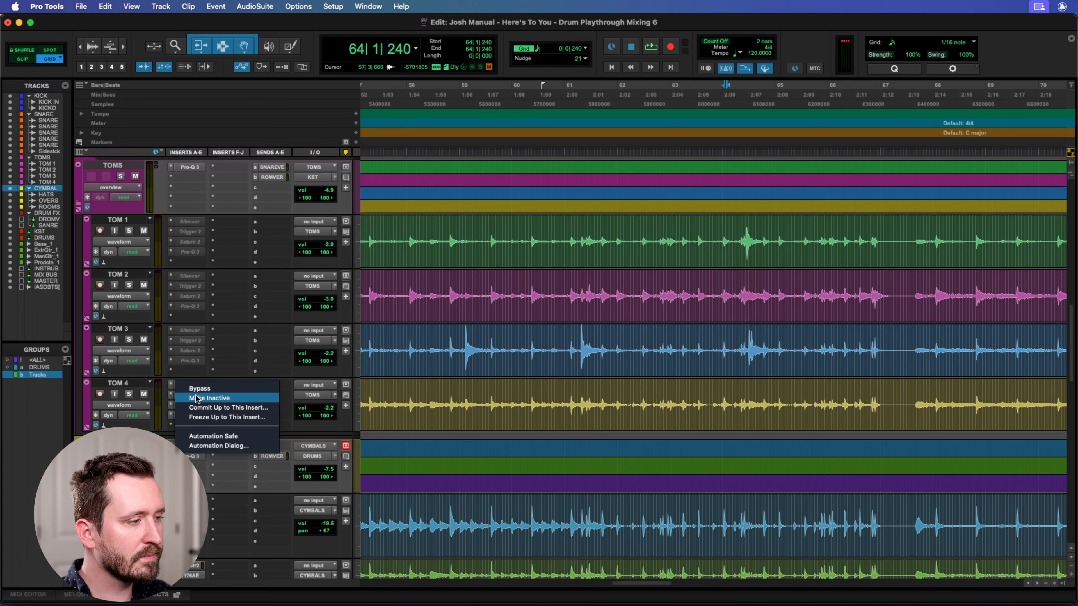
left_click(200, 393)
right_click(187, 395)
left_click(200, 408)
right_click(188, 405)
left_click(202, 420)
right_click(203, 420)
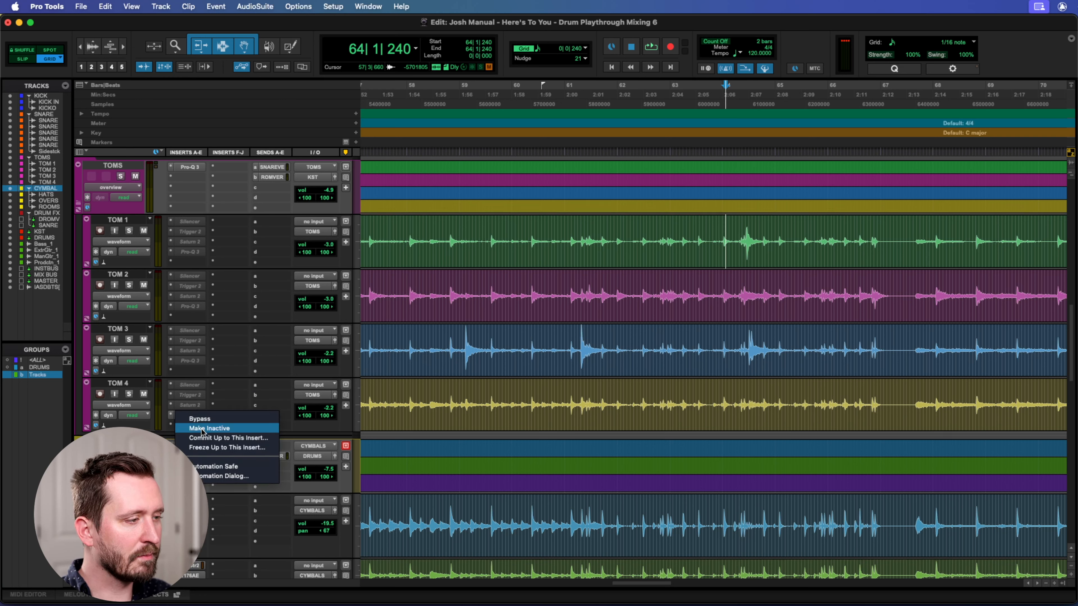
left_click(218, 433)
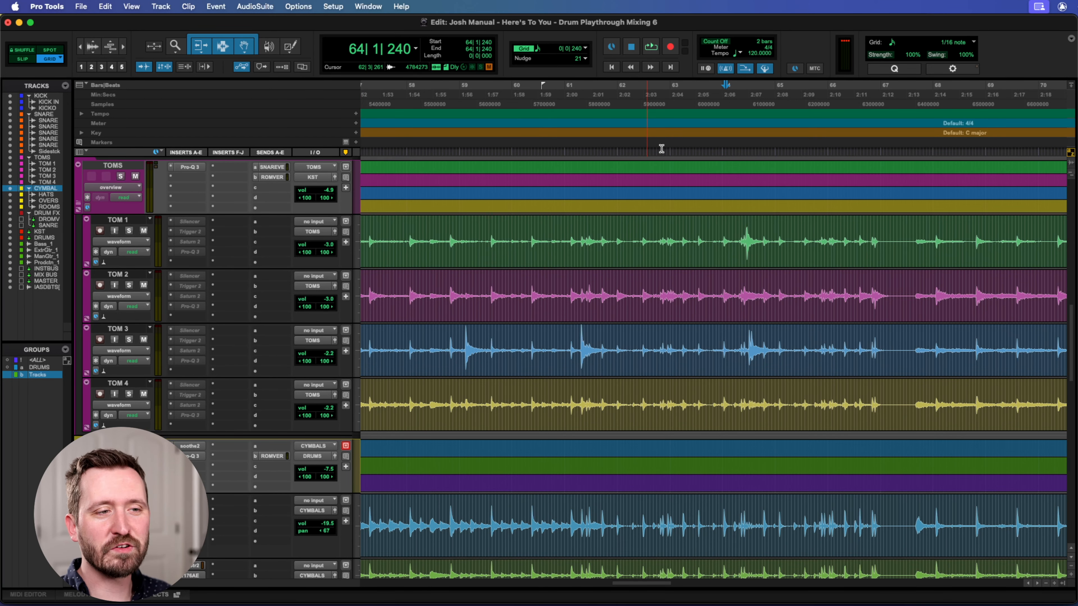
Solo the TOMS bus and play the unprocessed toms from bar 60 through the fills.
left_click(689, 92)
left_click(121, 176)
left_click(554, 97)
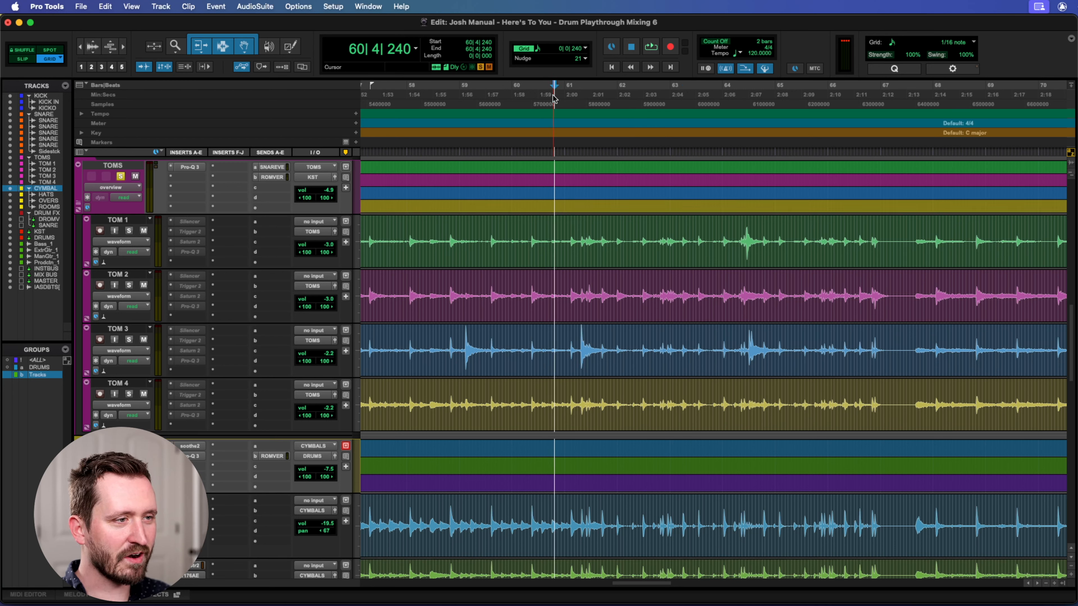
key("space")
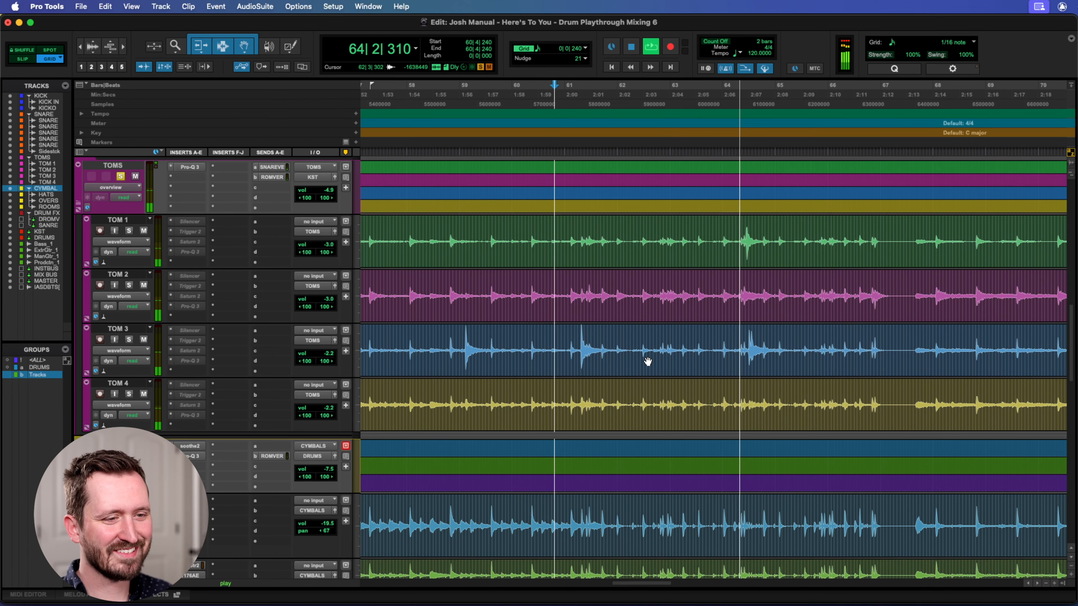
scroll(711, 334, "right", 4)
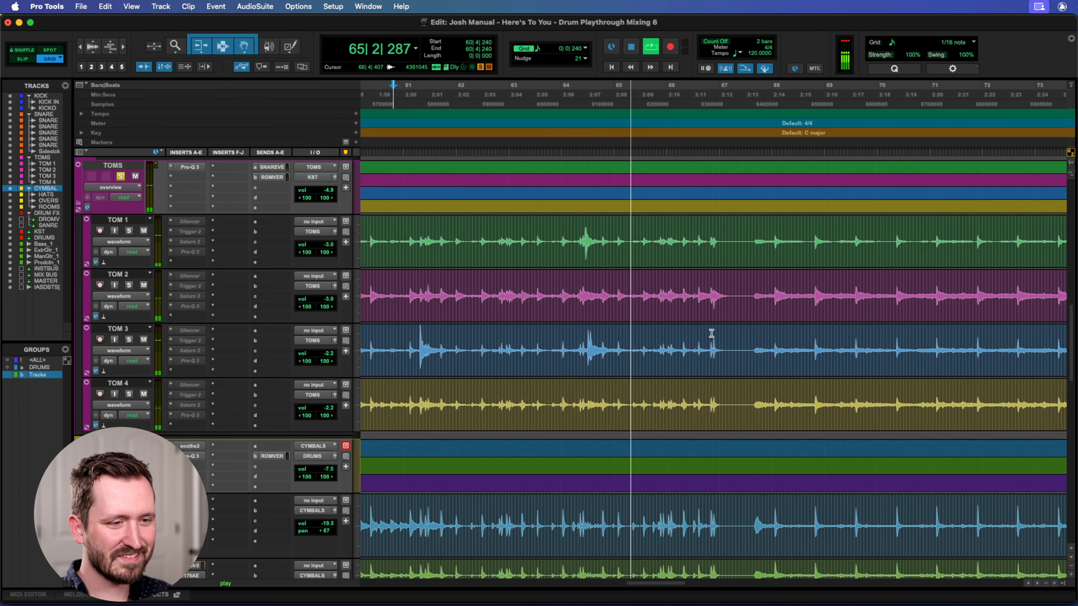
scroll(712, 334, "up", 3)
scroll(712, 333, "right", 4)
key("space")
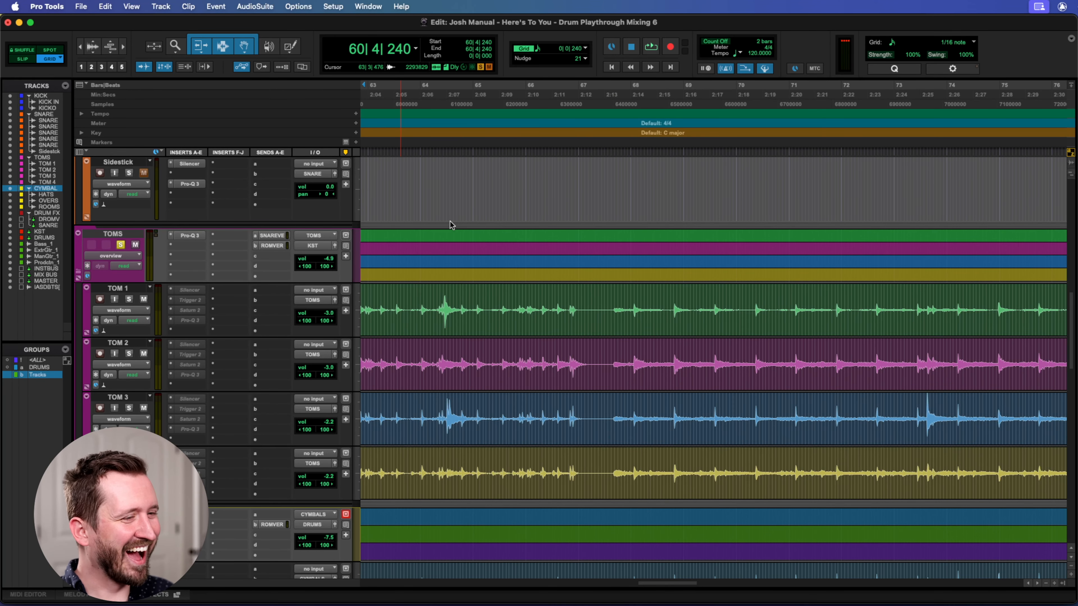
Examine the raw tom waveforms across the later bars, and place the playhead just before the TOM 1 hit at bar 64.
scroll(434, 344, "left", 1)
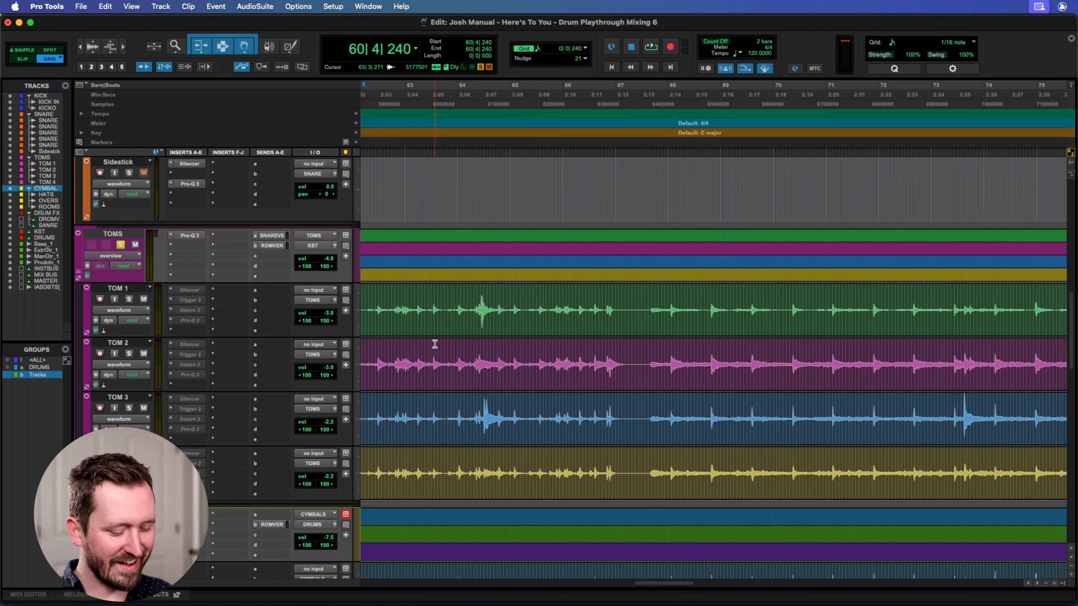
key("r")
scroll(640, 329, "up", 3)
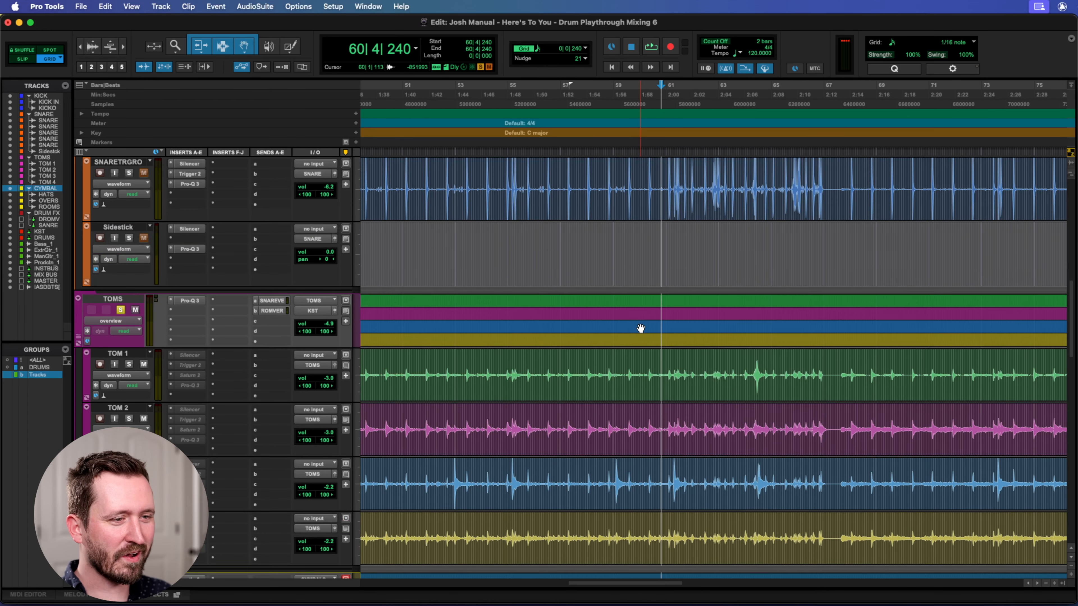
scroll(640, 328, "right", 3)
scroll(641, 329, "down", 3)
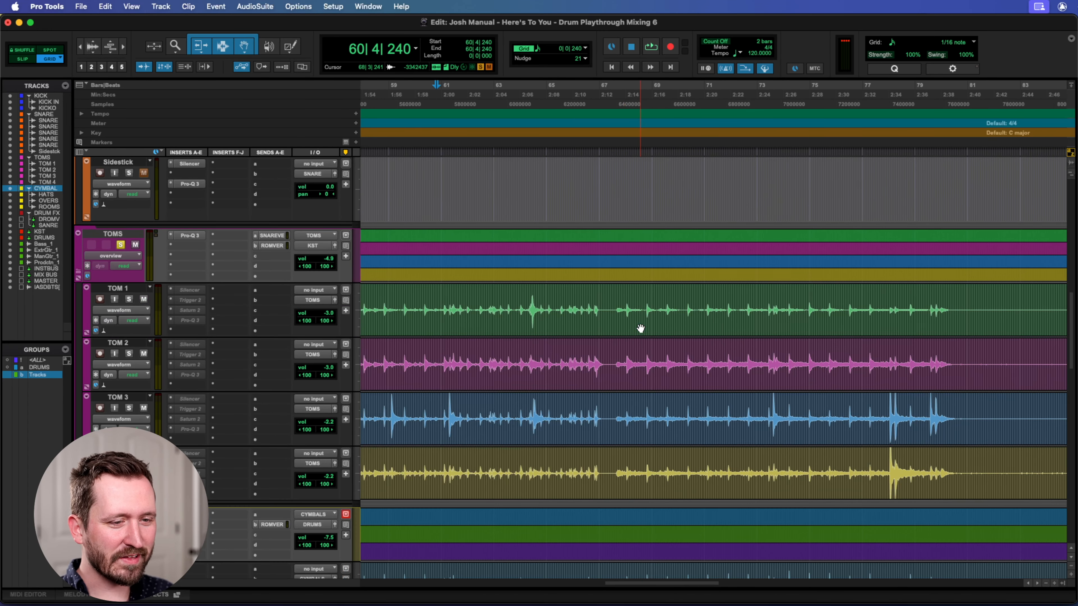
scroll(632, 328, "down", 3)
scroll(633, 328, "left", 15)
scroll(632, 328, "right", 10)
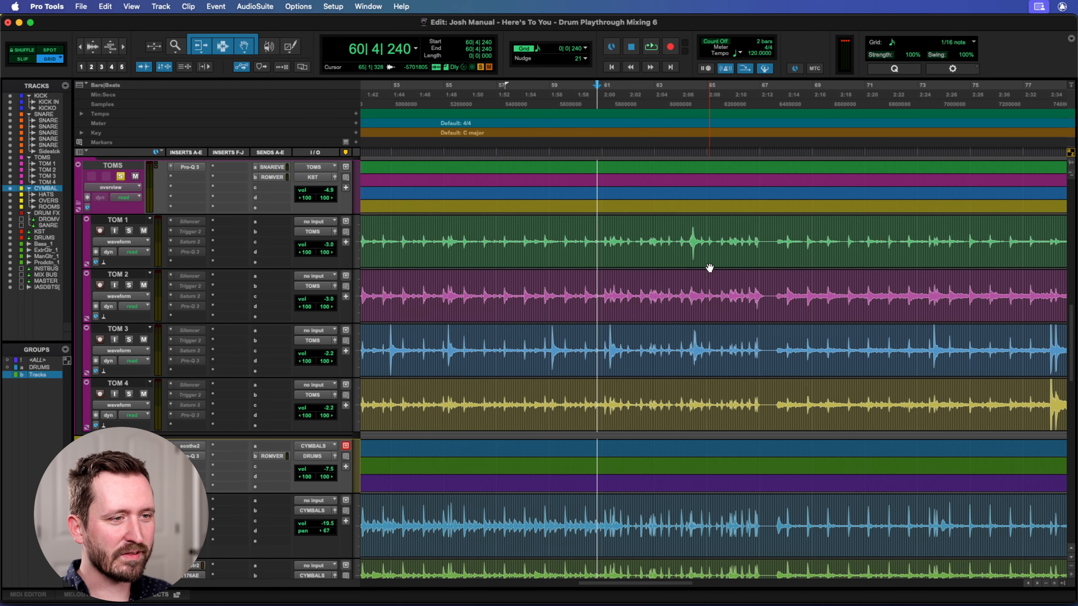
left_click(686, 238)
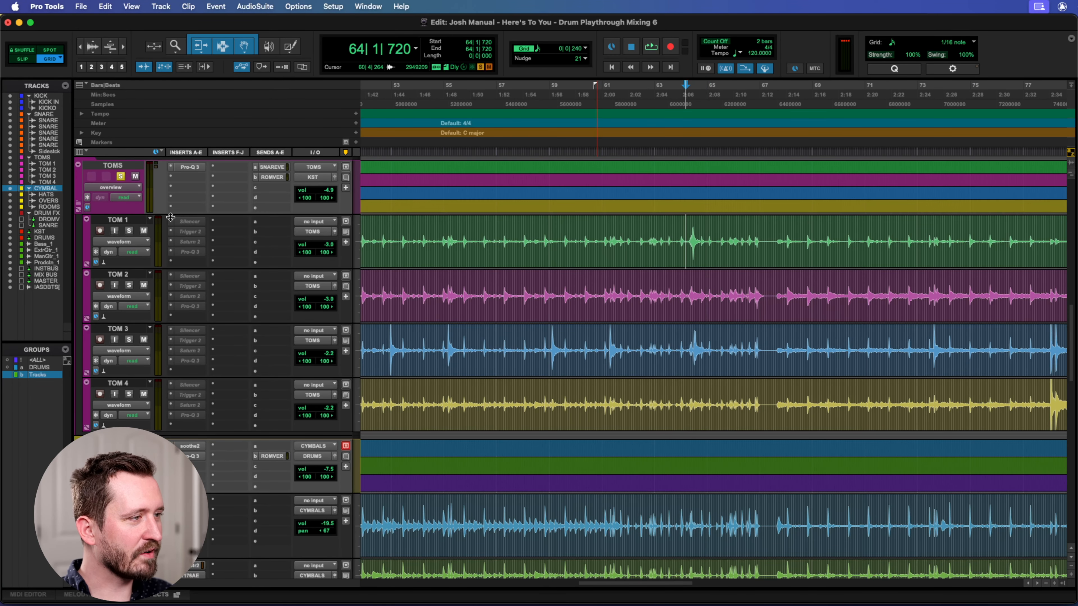
Solo TOM 1 and play its unprocessed signal from bar 62 through the tom hit.
right_click(188, 224)
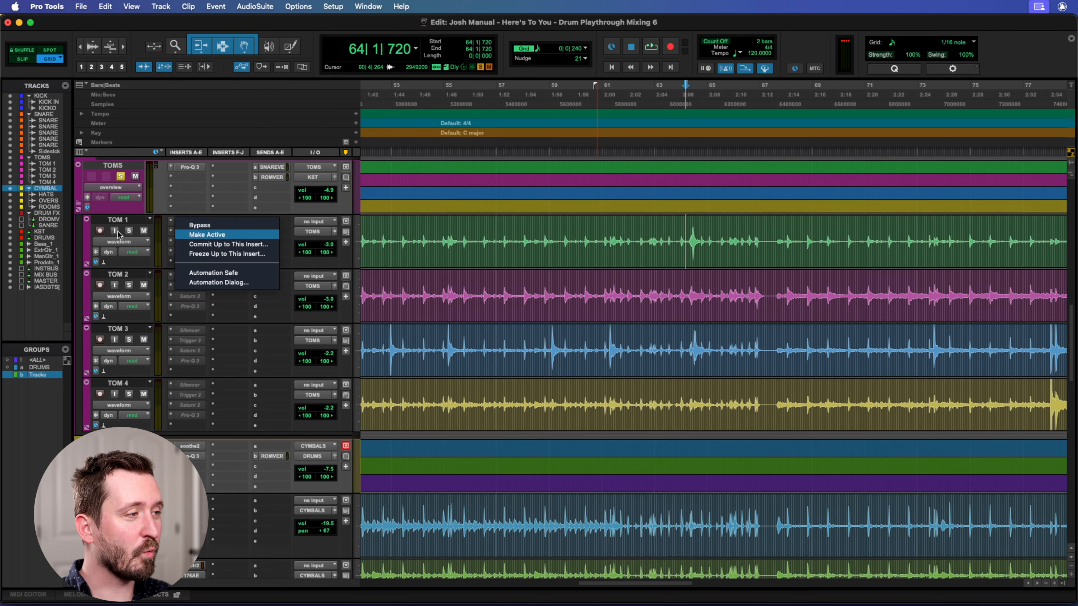
left_click(128, 234)
left_click(130, 231)
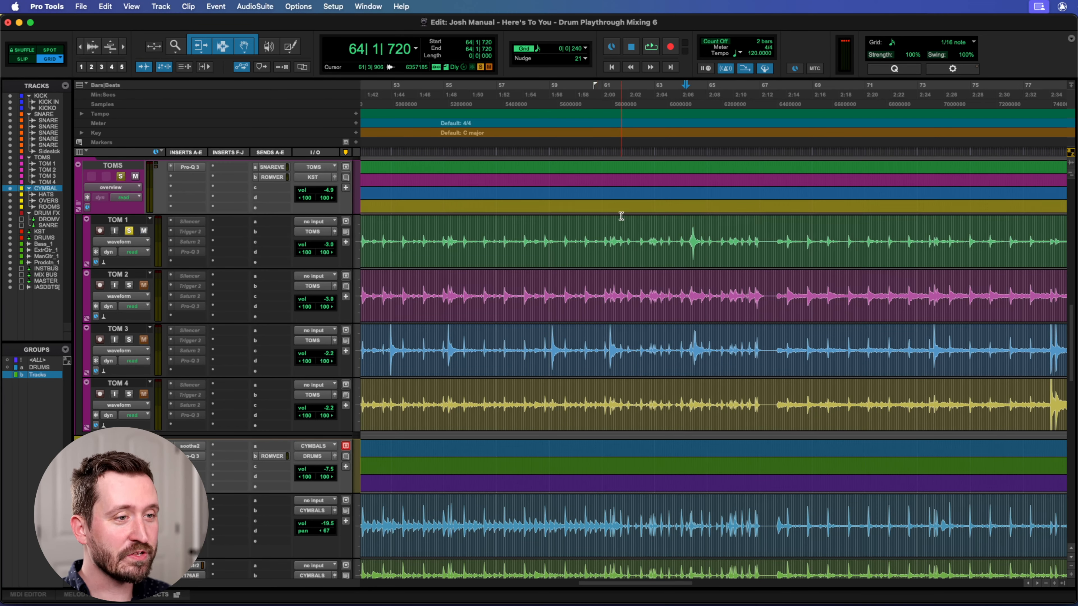
left_click(641, 105)
key("space")
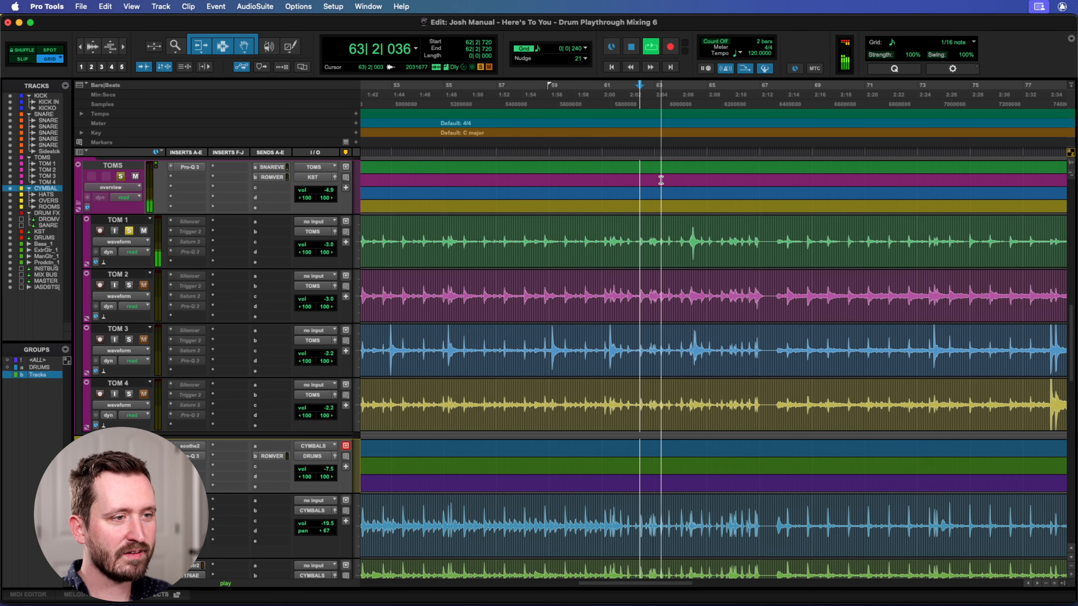
key("space")
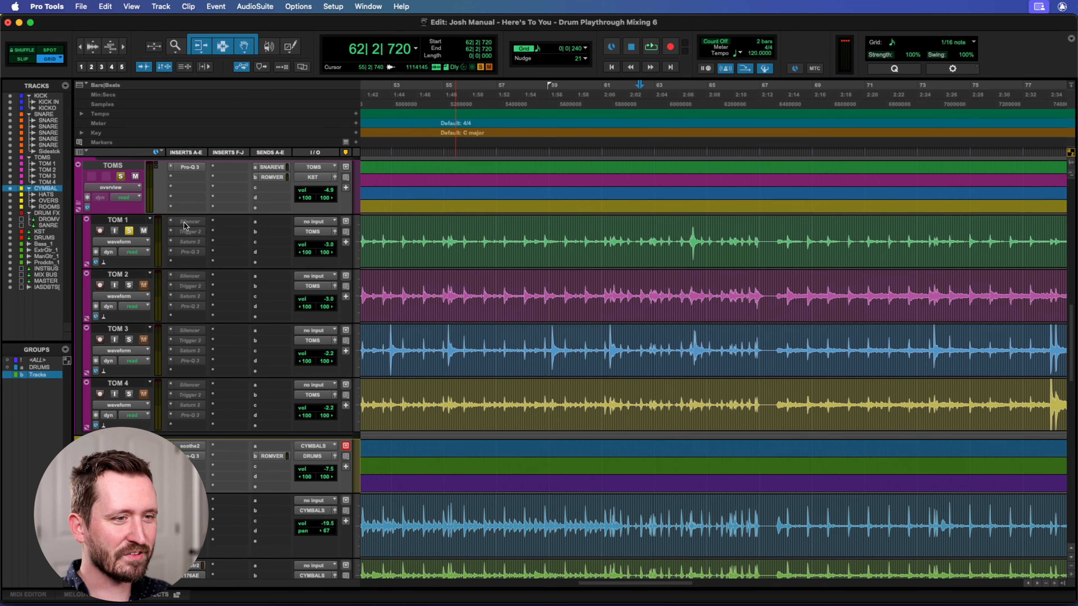
Make the Silencer insert on TOM 1 active and open its plugin window, placed clear of the TOM 1 hit at bar 64.
right_click(186, 222)
left_click(261, 229)
left_click(195, 223)
left_click_drag(479, 24, 764, 20)
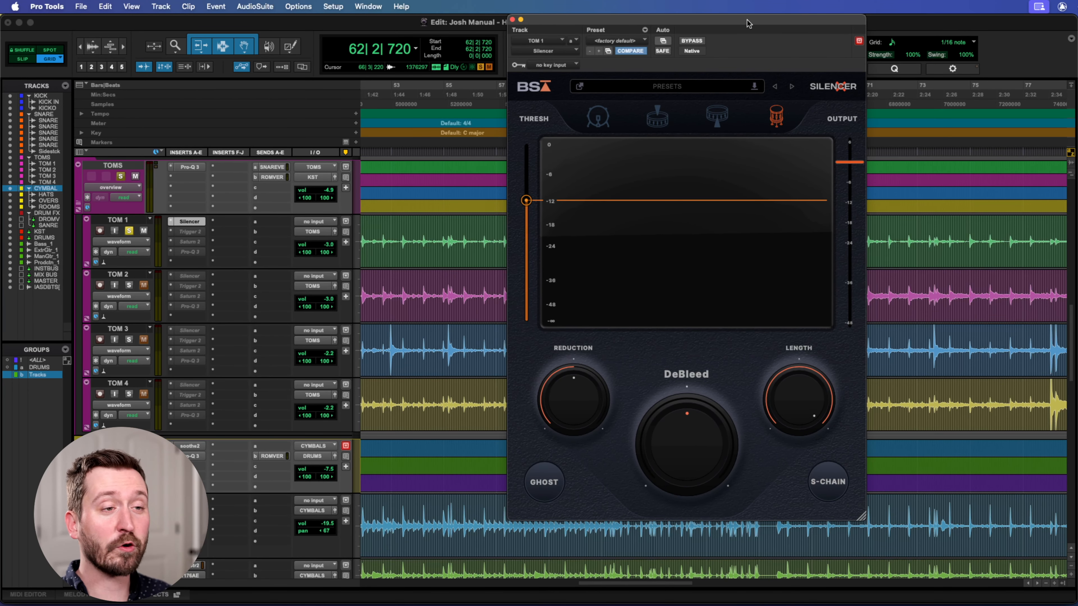
left_click_drag(554, 21, 353, 24)
Play TOM 1 through Silencer from bar 62 to examine its bleed reduction, and close the plugin.
key("space")
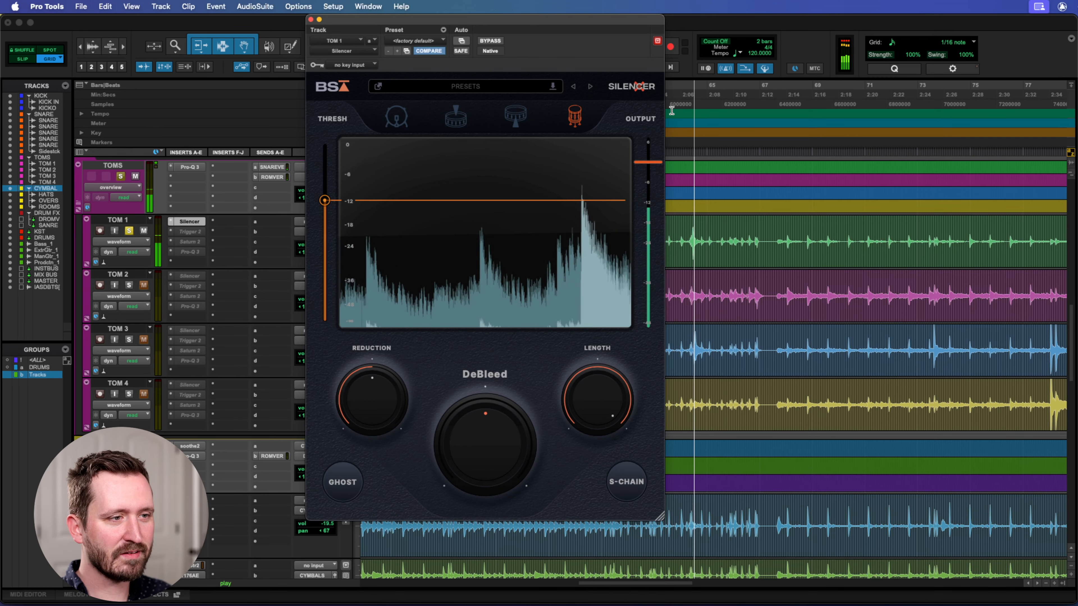
key("space")
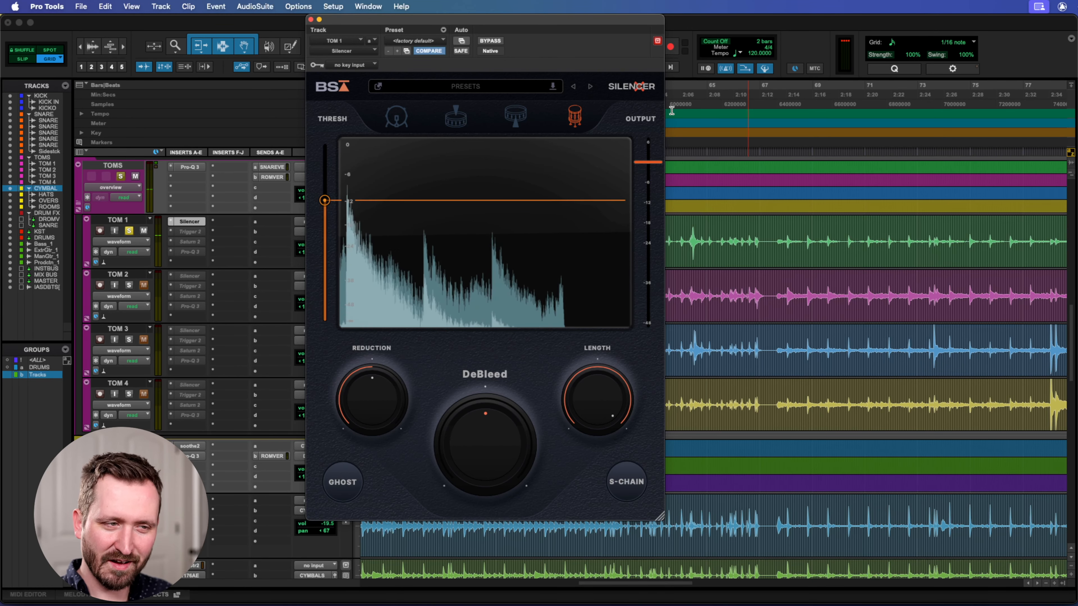
left_click_drag(543, 23, 563, 22)
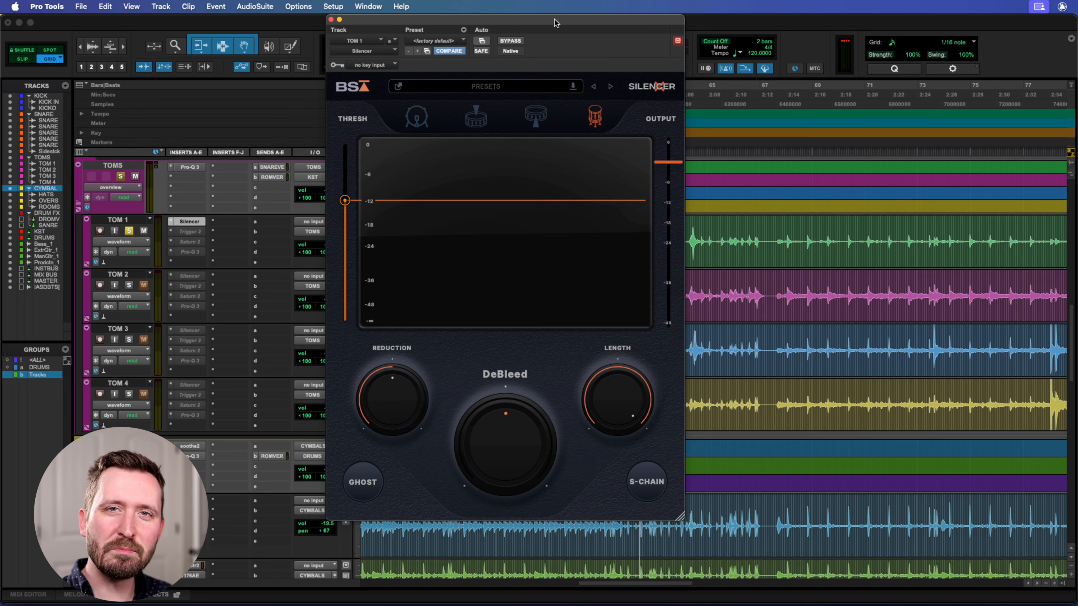
left_click(331, 20)
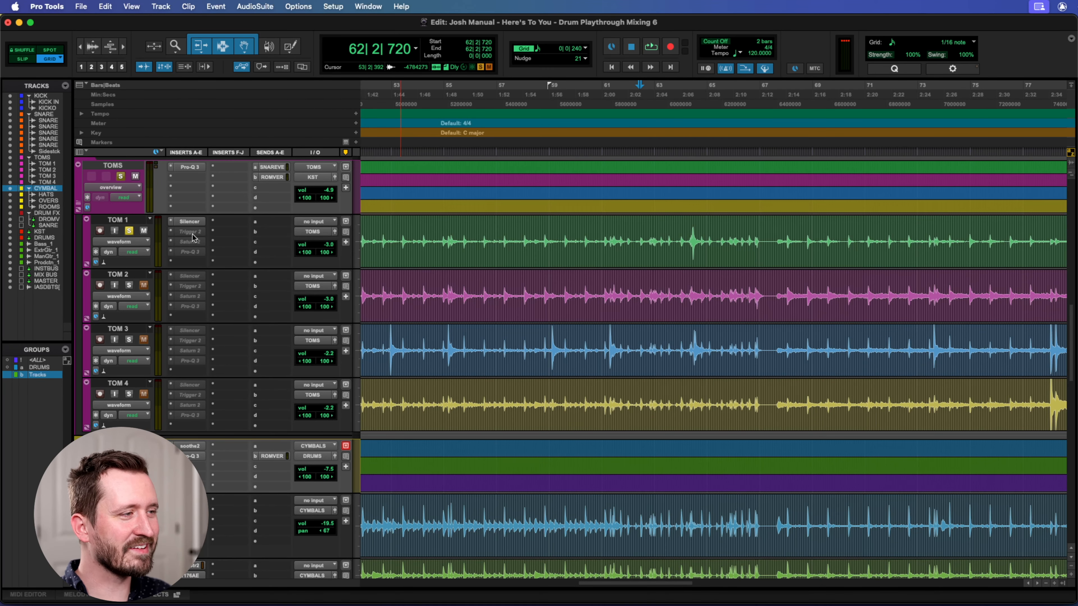
Make the Silencer inserts on TOM 2, TOM 3 and TOM 4 active.
right_click(185, 279)
left_click(200, 290)
right_click(188, 332)
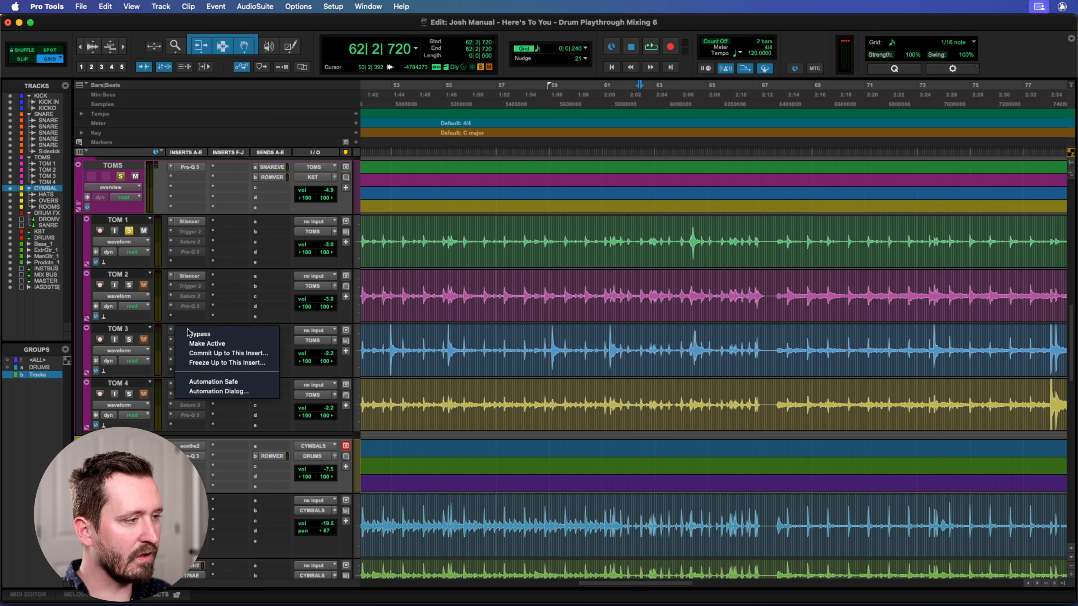
left_click(199, 343)
right_click(187, 387)
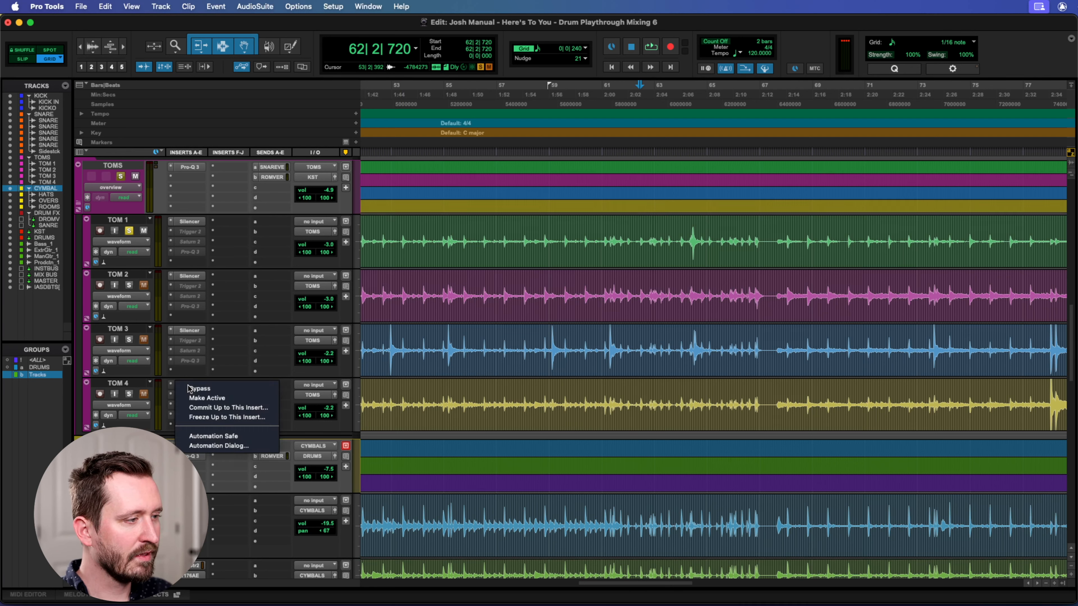
left_click(198, 398)
Add TOM 4, TOM 3 and TOM 2 to the soloed TOM 1.
left_click(129, 394)
left_click(129, 339)
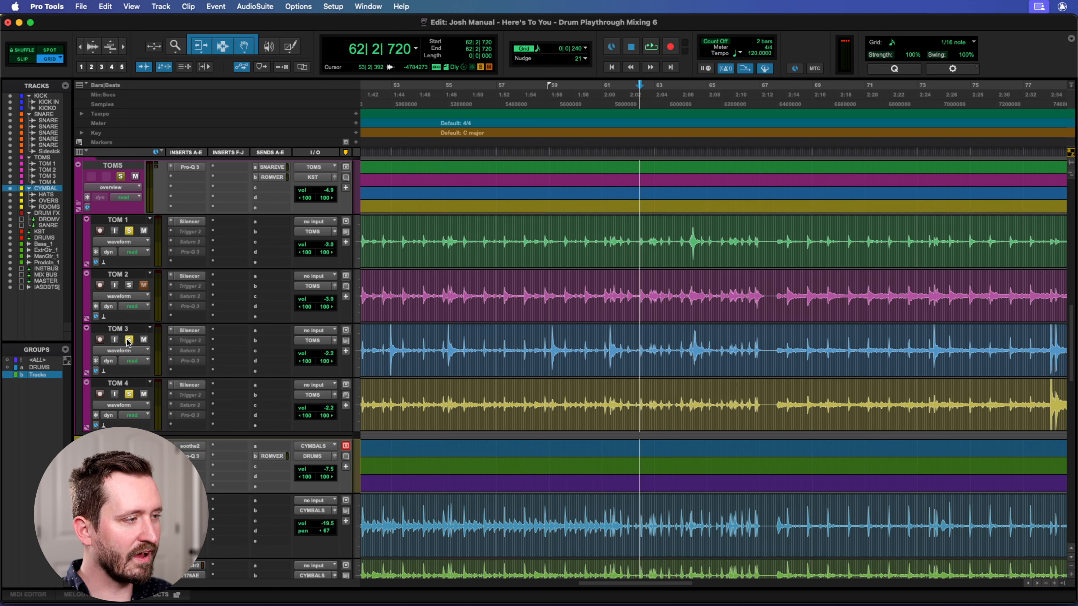
left_click(130, 285)
Play all four toms through Silencer from bar 54, and jump ahead to bar 58 during playback.
left_click(553, 104)
left_click(536, 106)
left_click(505, 106)
left_click(405, 113)
left_click(420, 101)
key("space")
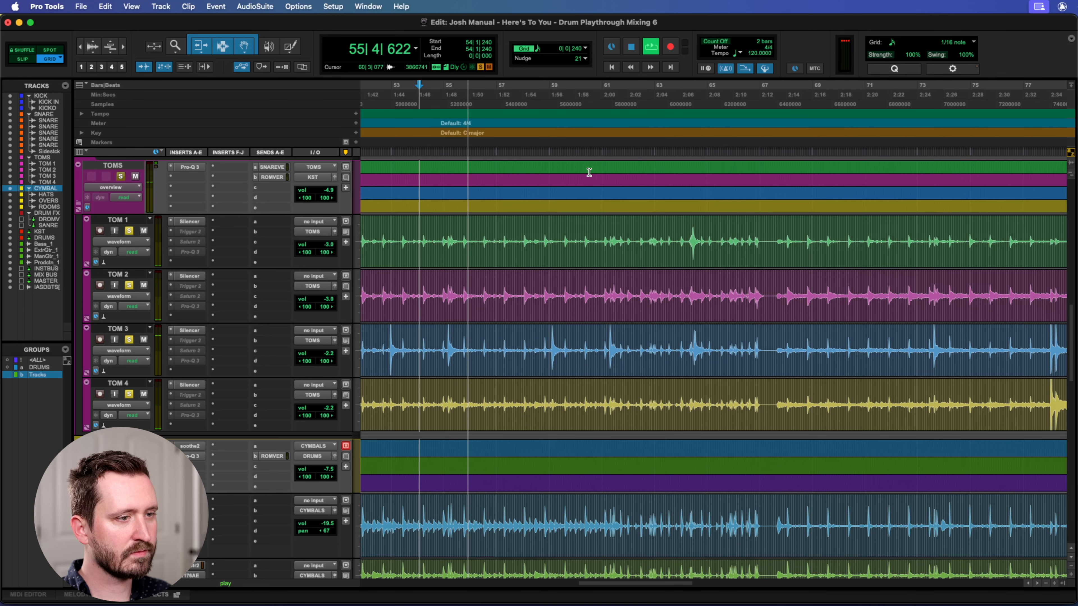
left_click(545, 85)
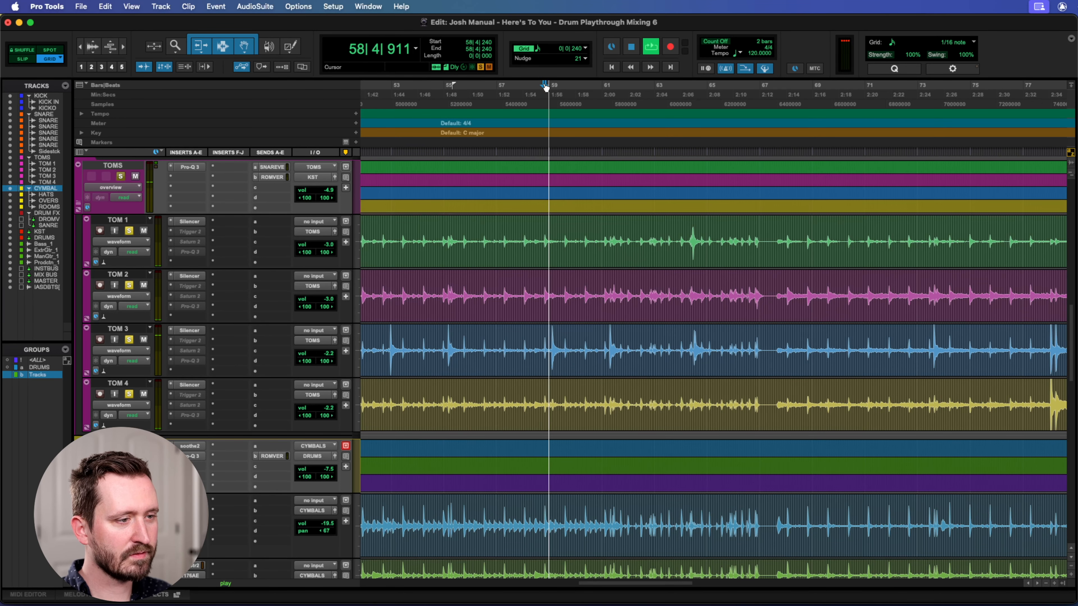
key("space")
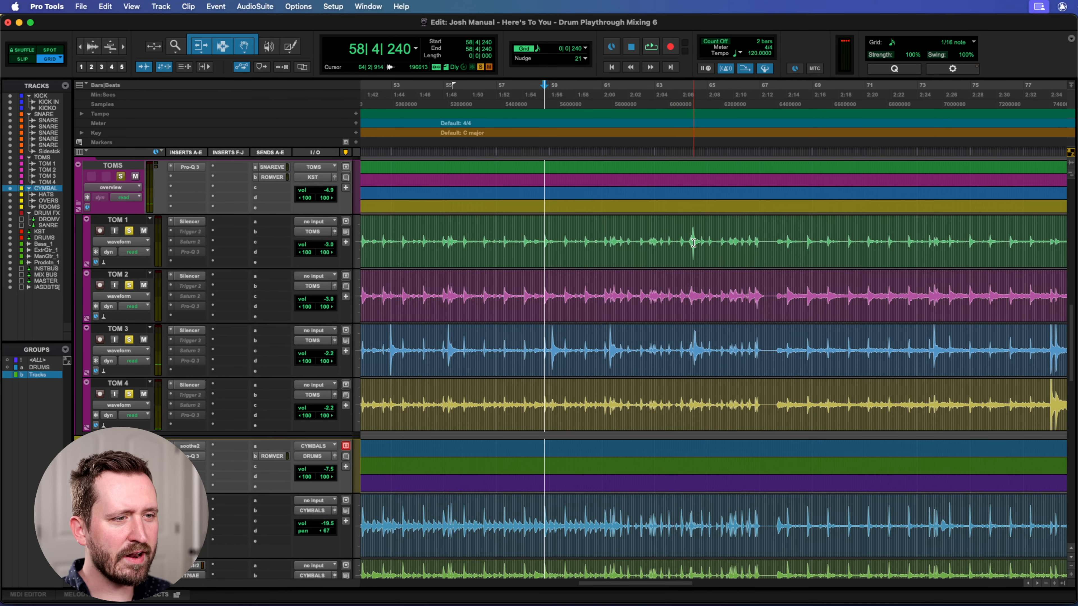
Place the playhead at 63|4|240 and make the Trigger 2 insert on TOM 1 active.
left_click(686, 96)
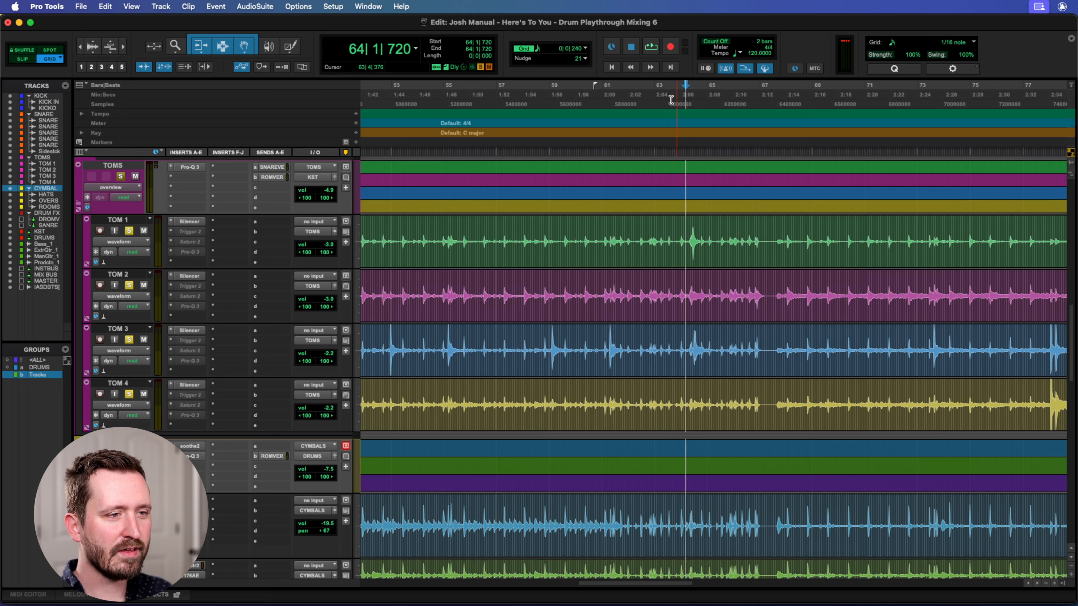
left_click(676, 96)
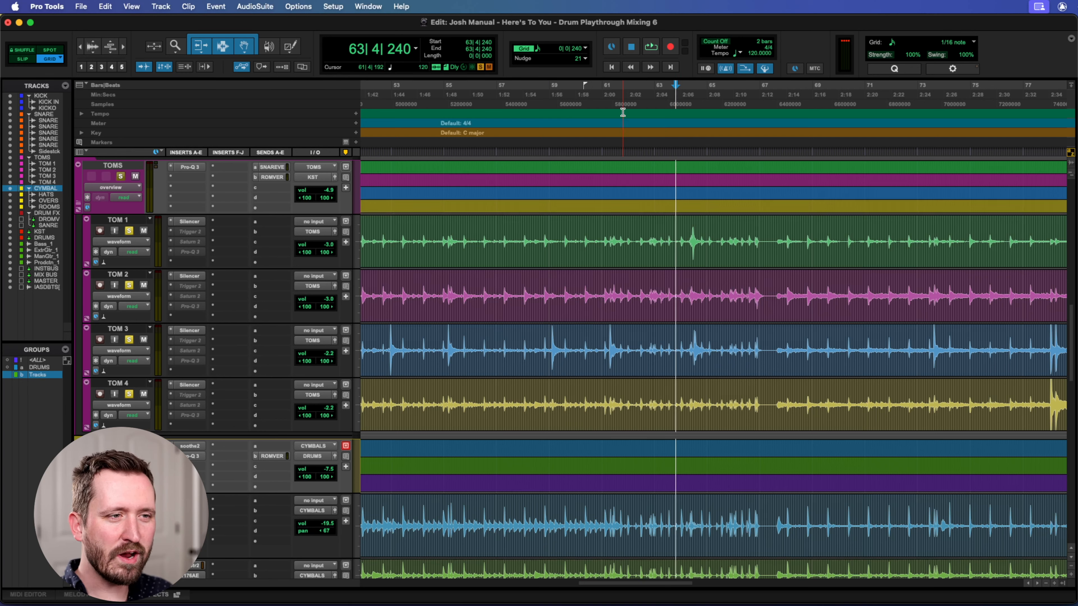
right_click(191, 232)
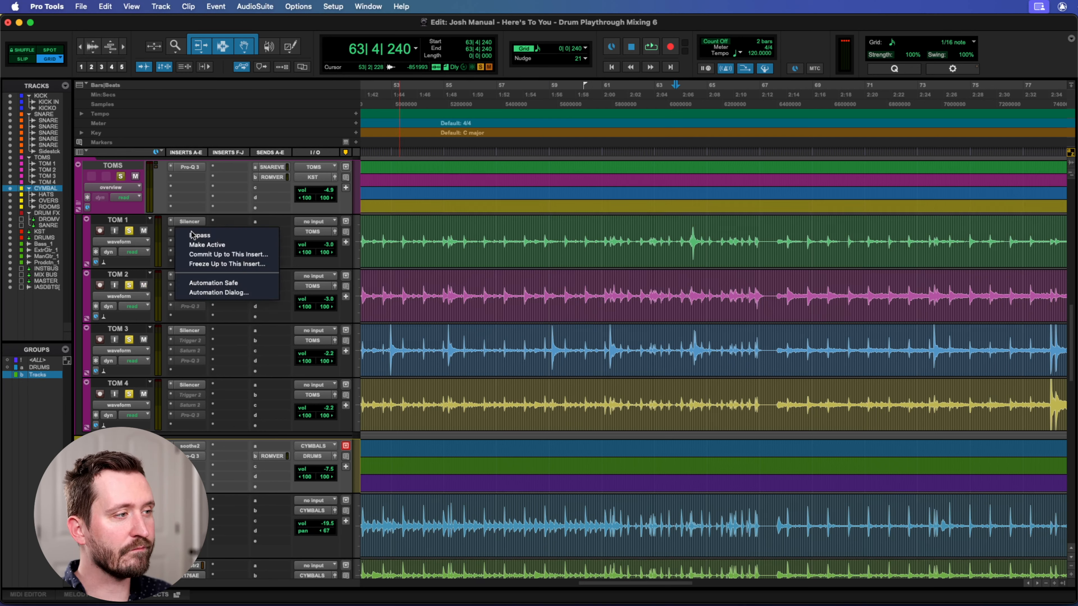
left_click(193, 244)
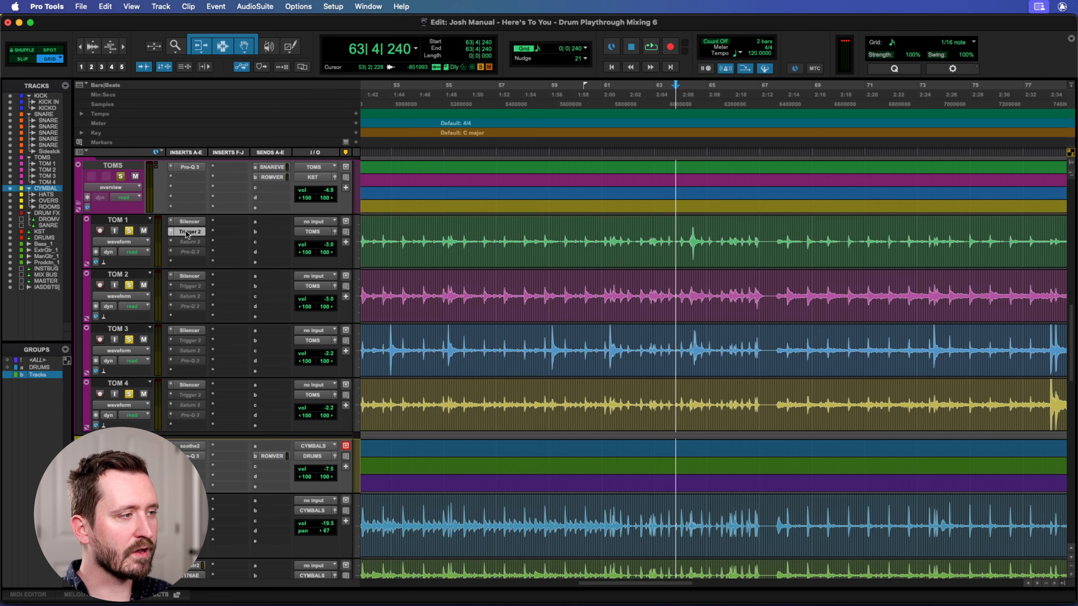
Open TOM 1's Trigger 2 with its window moved off the inserts, and examine the SJC Rack Tom 1 Top Processed sample slot.
left_click(187, 232)
left_click_drag(599, 22, 702, 72)
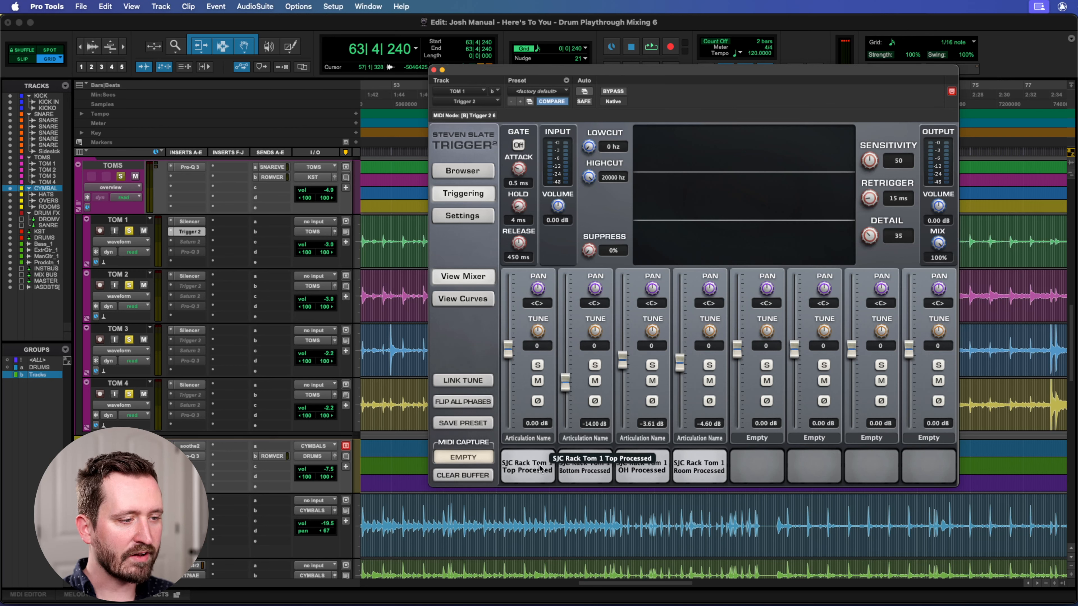
left_click(523, 470)
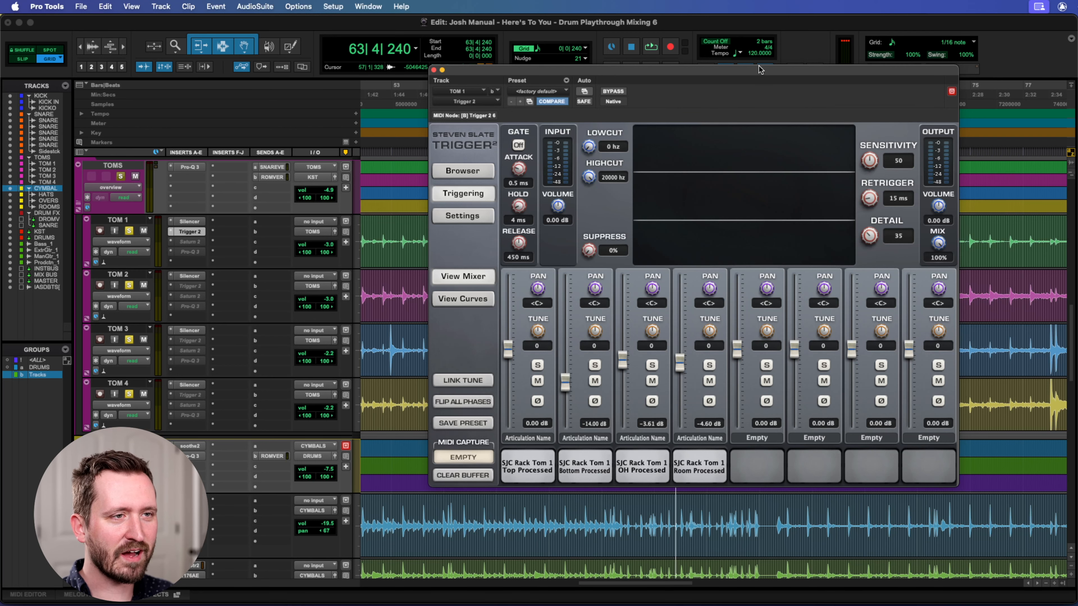
Raise TOM 1's Trigger 2 bottom sample fader to about 0.24 dB, audition that sample, and lower the fader to about -15.98 dB.
left_click_drag(759, 65, 753, 62)
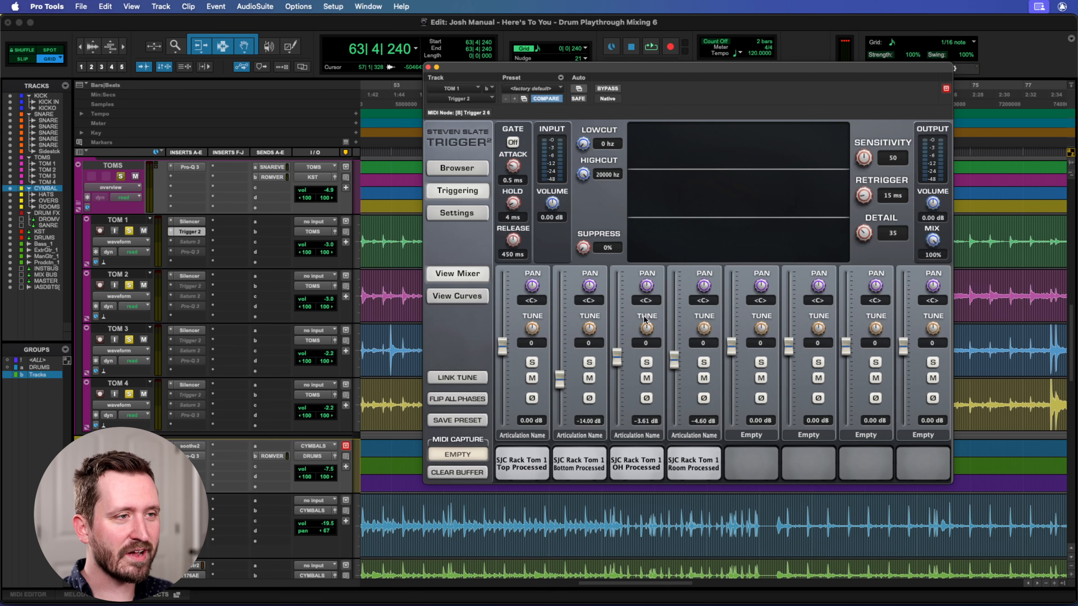
left_click_drag(659, 69, 657, 65)
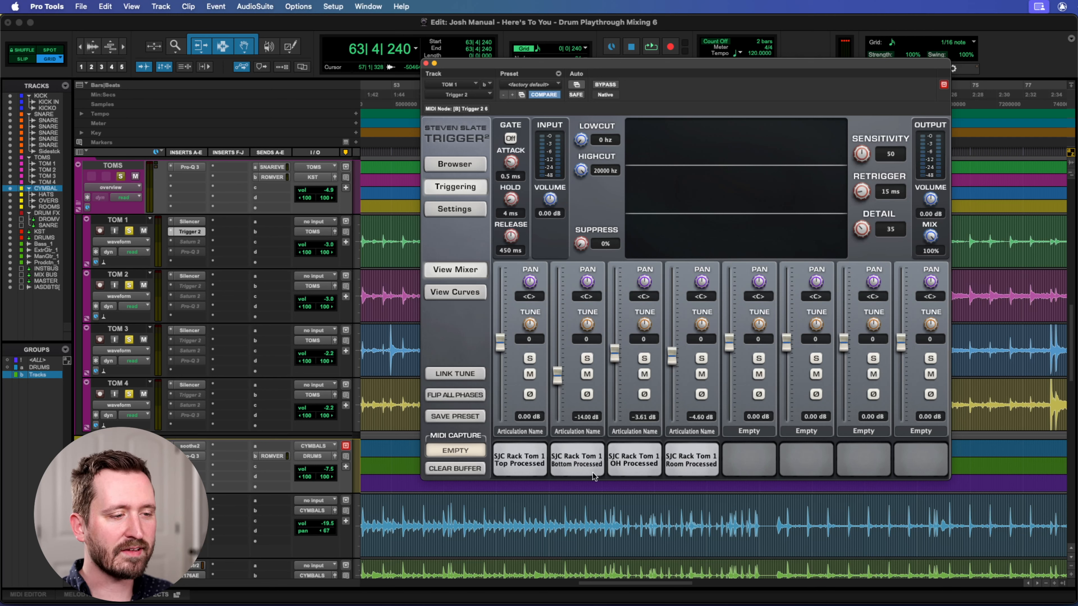
left_click_drag(557, 381, 557, 347)
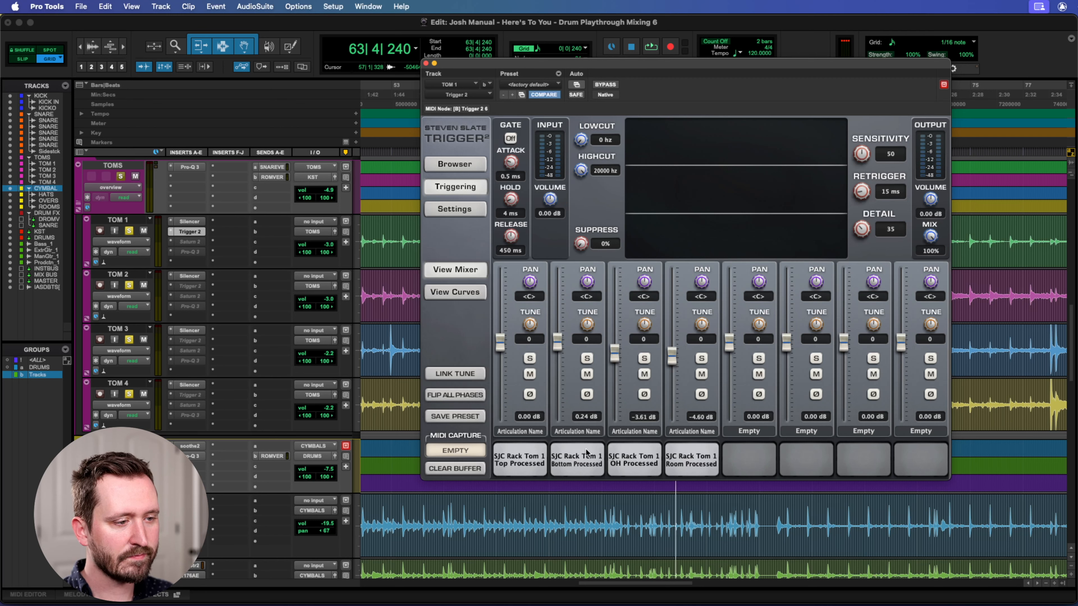
left_click(587, 452)
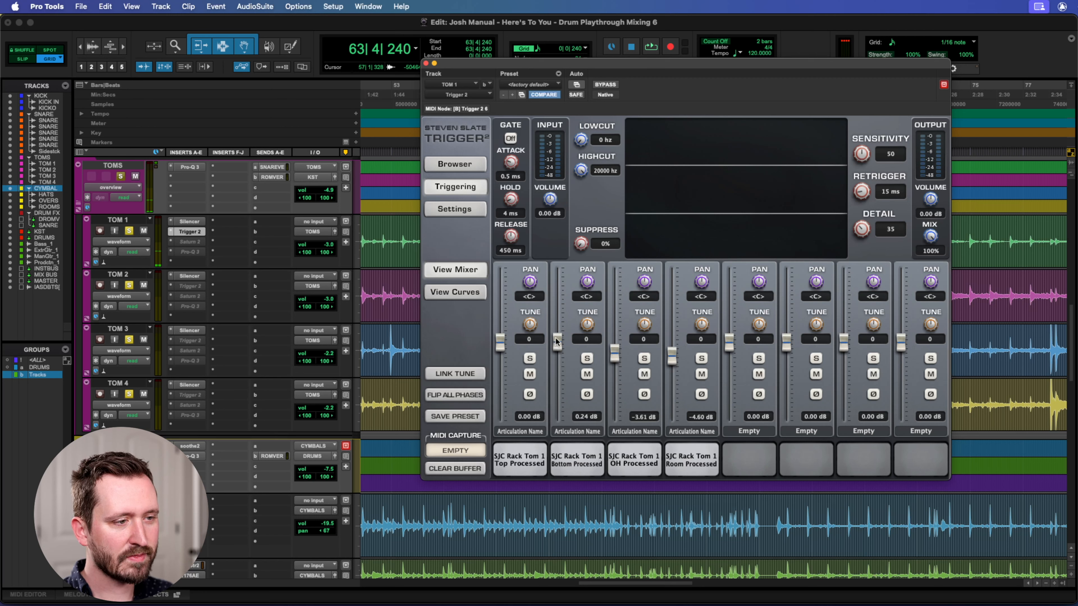
left_click_drag(556, 341, 558, 381)
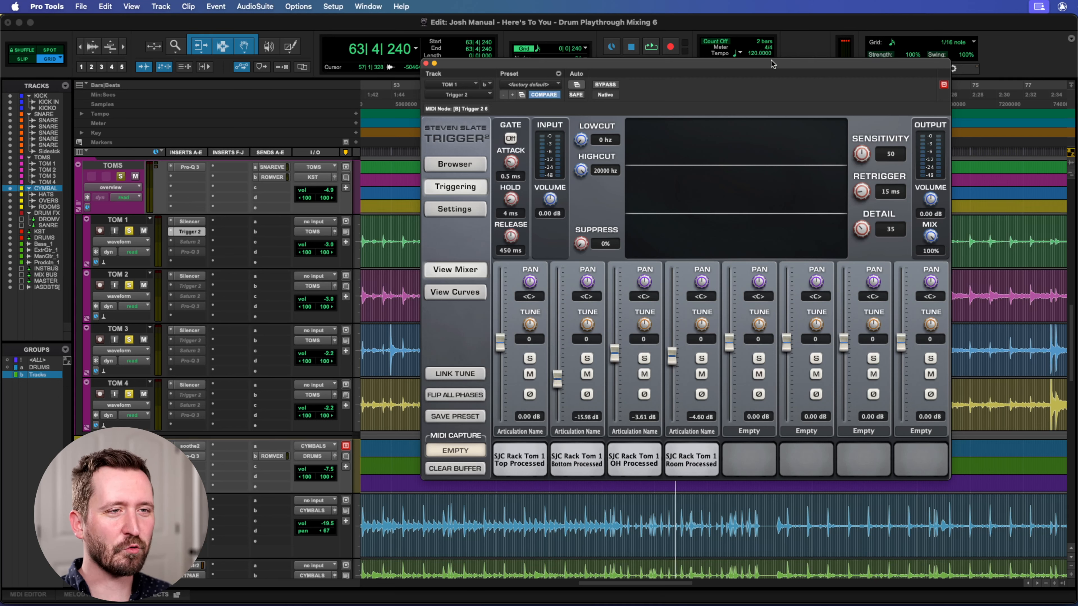
left_click_drag(750, 69, 735, 61)
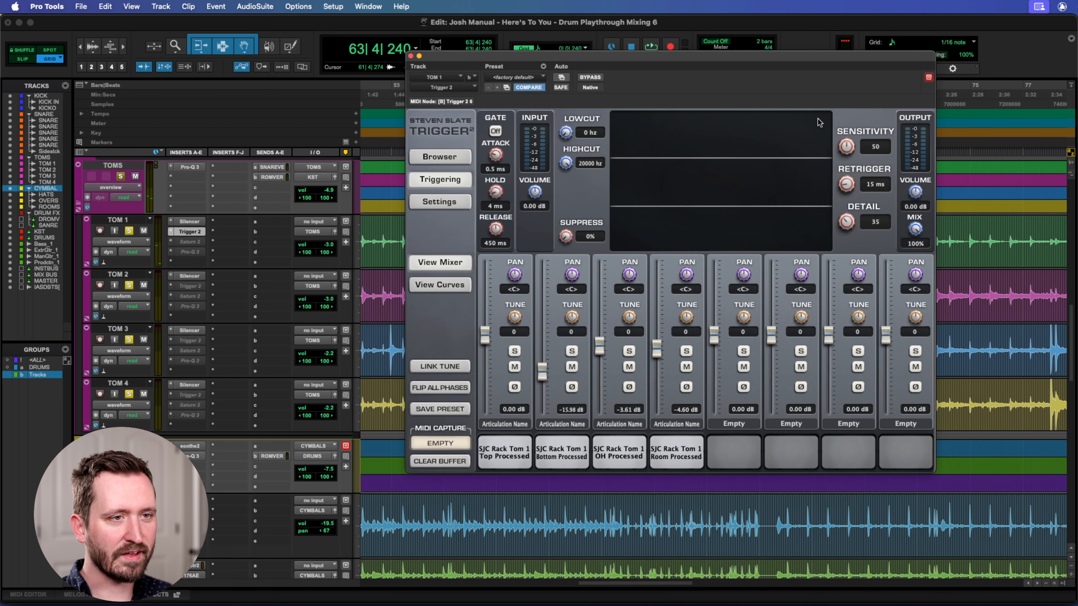
left_click_drag(581, 59, 629, 52)
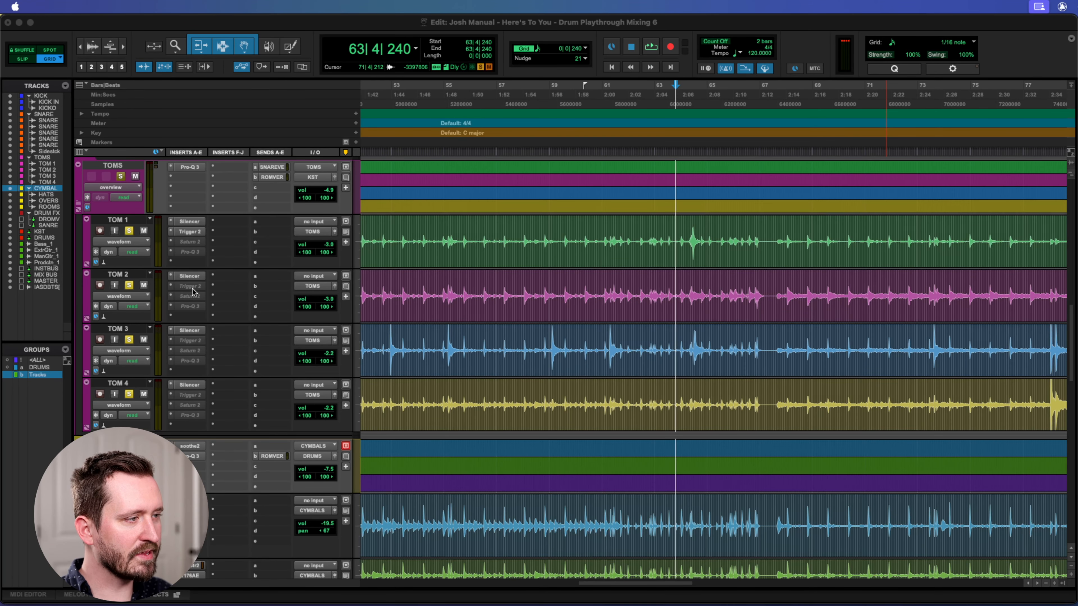
Make the Trigger 2 inserts on TOM 2, TOM 3 and TOM 4 active.
right_click(183, 291)
left_click(189, 298)
right_click(188, 340)
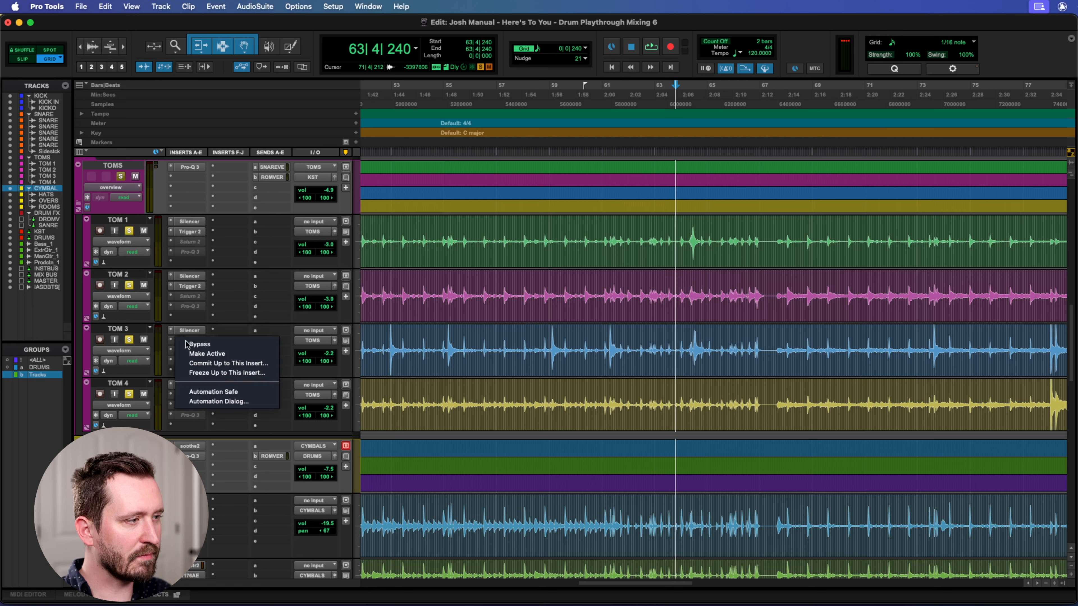
left_click(190, 353)
right_click(185, 398)
left_click(191, 408)
Open TOM 2's Trigger 2 clear of the inserts and audition the SJC Rack Tom 2 Bottom Processed sample.
left_click(190, 286)
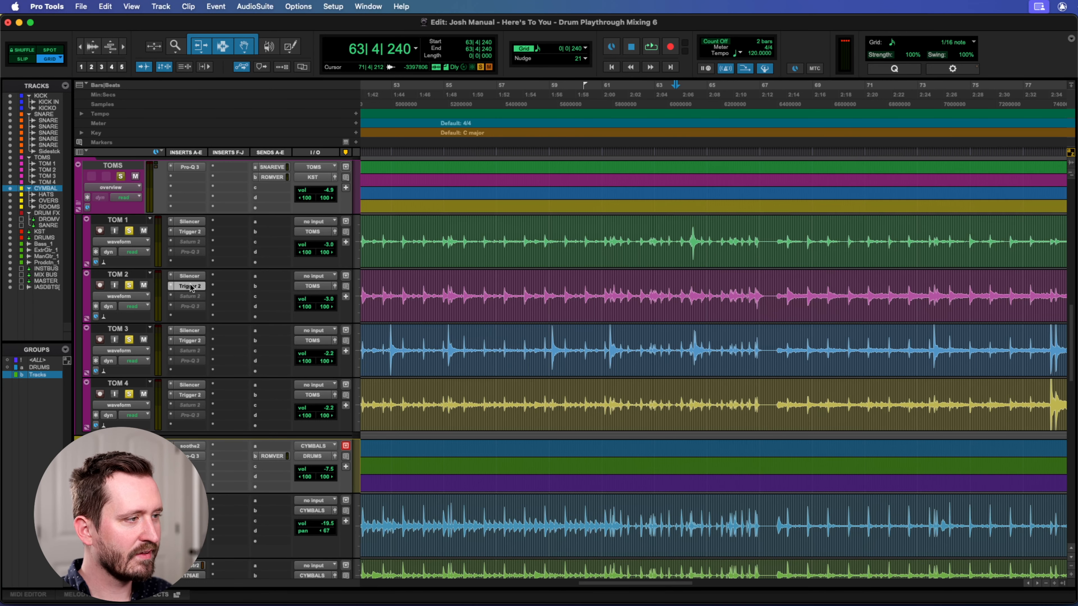
left_click_drag(739, 52, 794, 46)
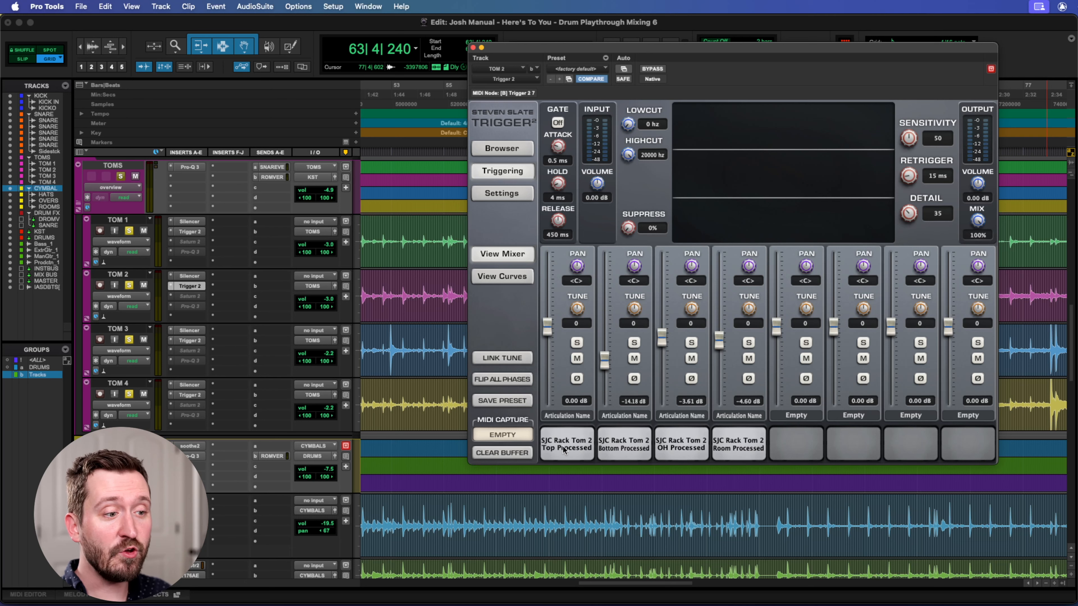
left_click(628, 446)
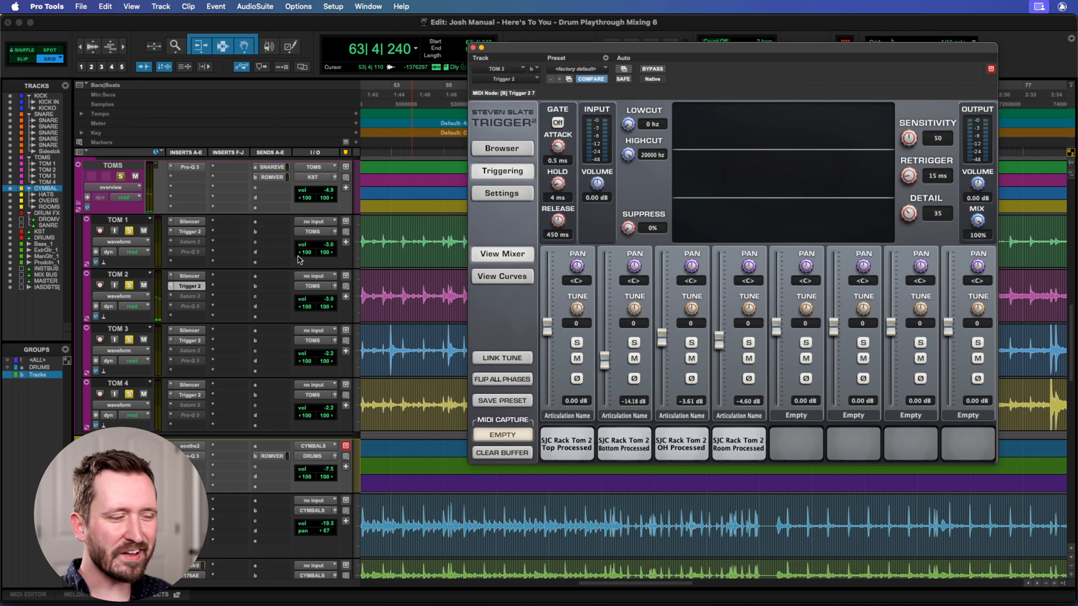
Audition the SJC Floor Tom 1 Top and Room Processed samples in TOM 3's Trigger 2, and view TOM 4's Trigger 2 before closing it.
left_click(187, 341)
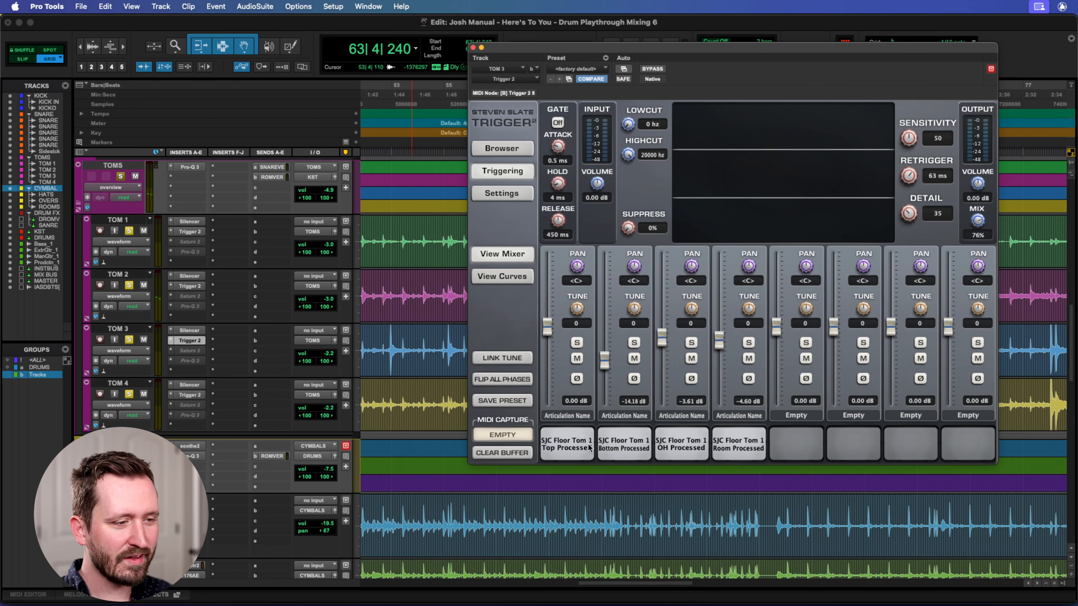
left_click(567, 449)
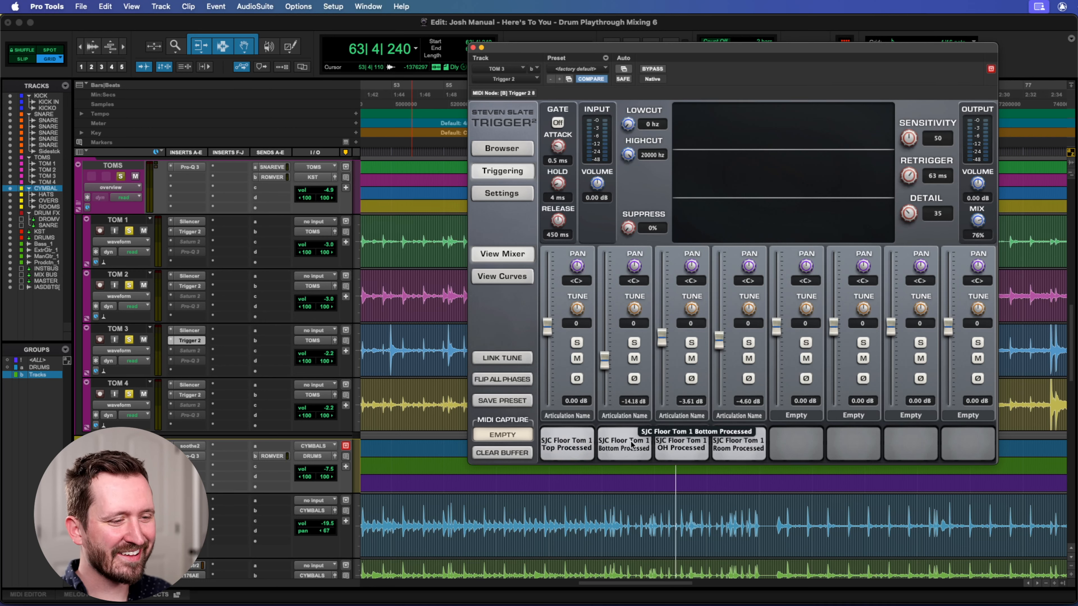
left_click(742, 445)
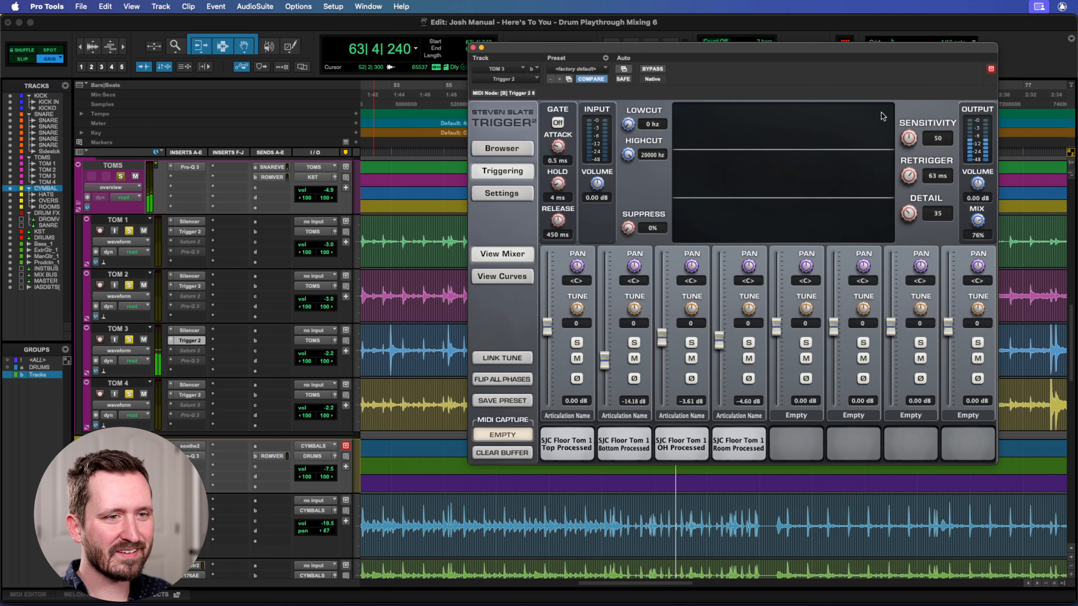
left_click(186, 395)
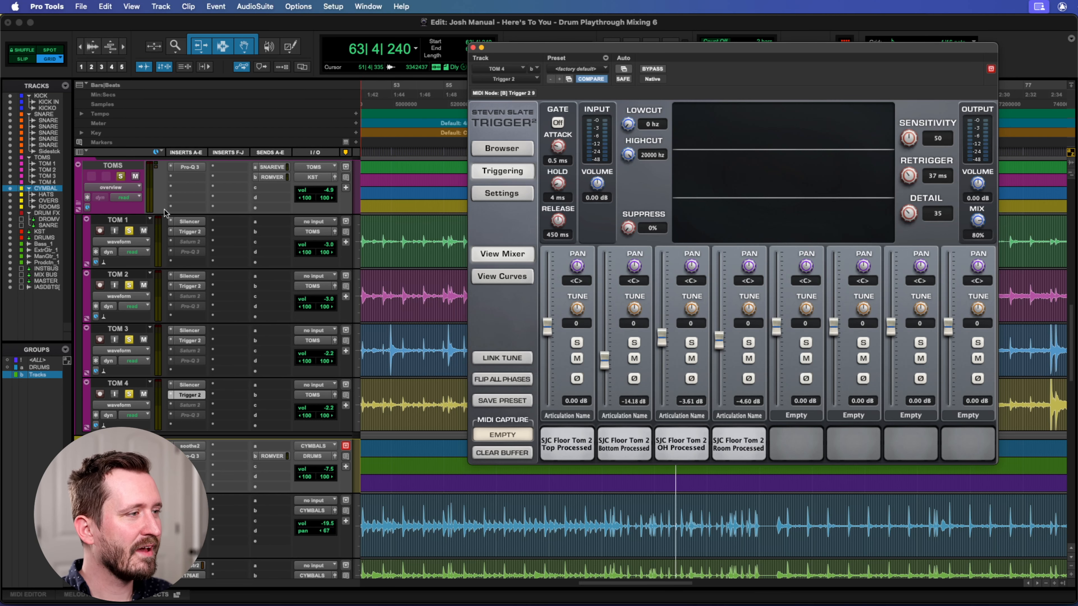
left_click(473, 47)
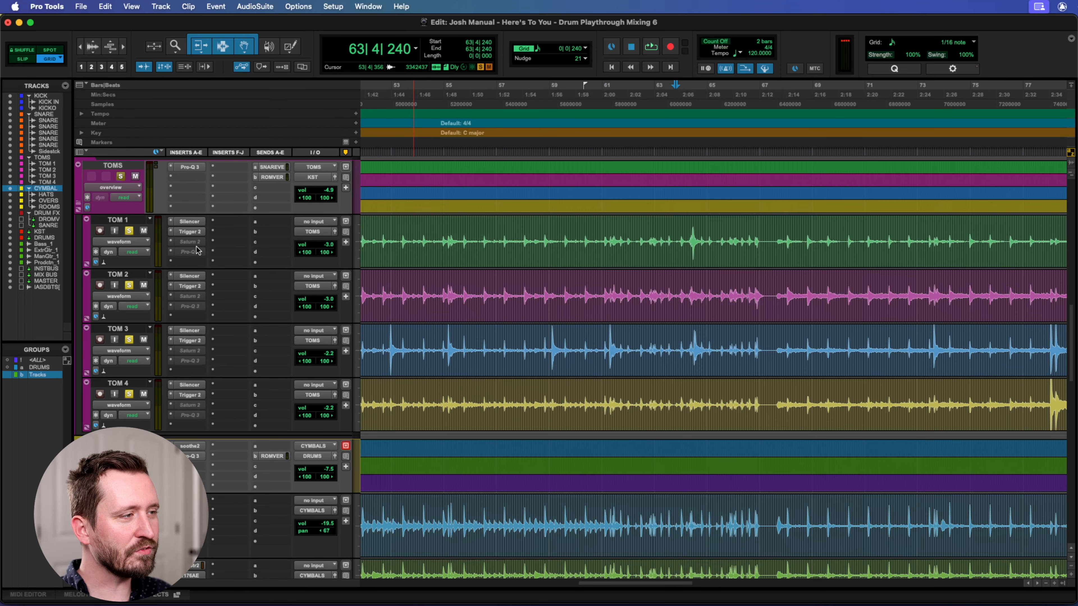
Make the Saturn 2 inserts on TOM 1 and TOM 2 active, opening each one to view its settings.
right_click(185, 241)
left_click(193, 254)
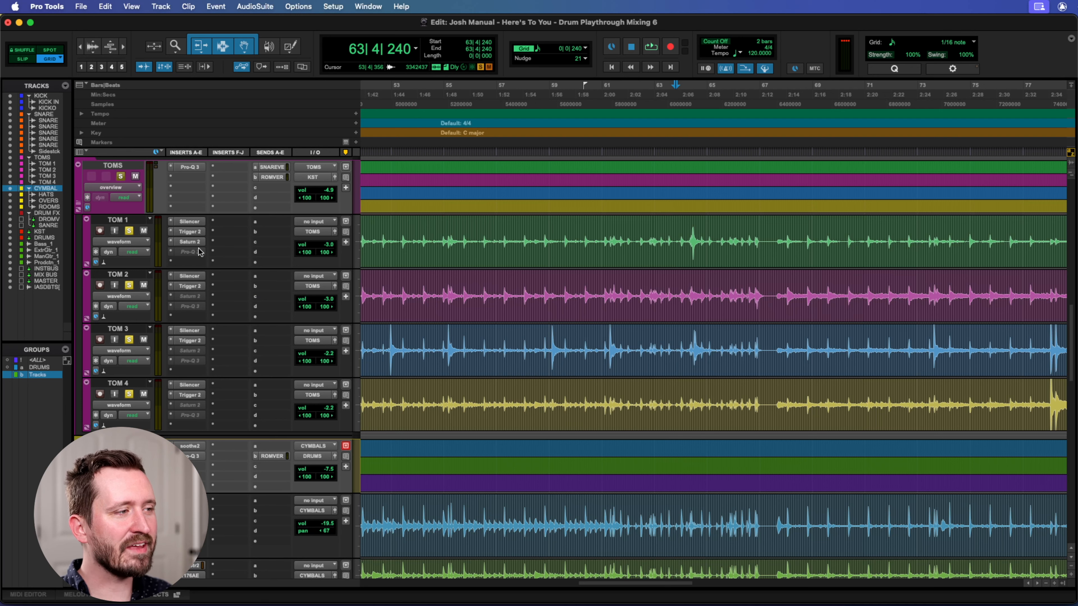
left_click(189, 243)
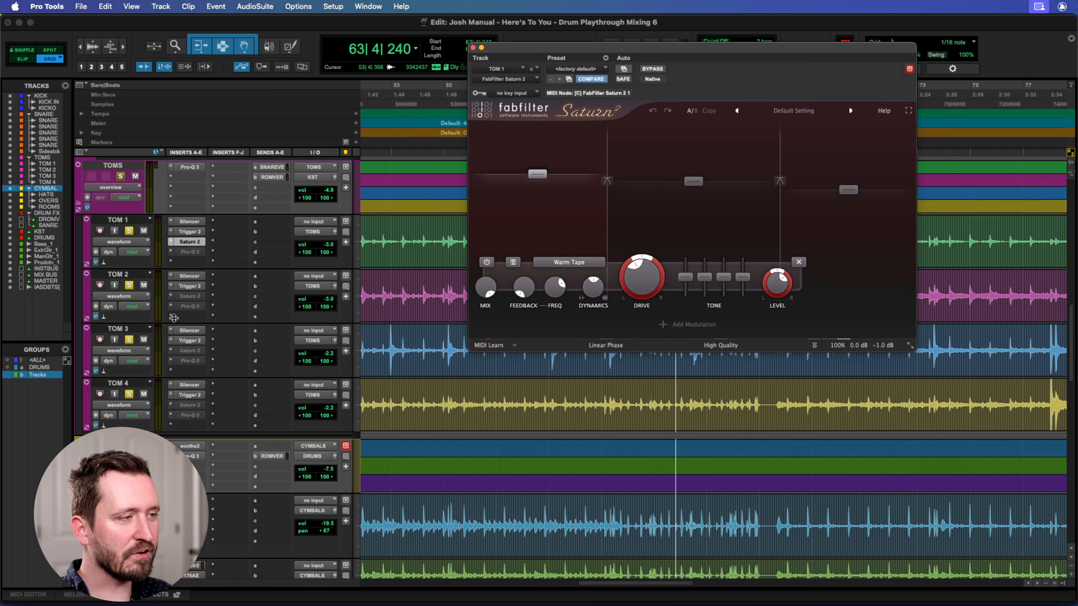
right_click(193, 296)
left_click(207, 309)
left_click(188, 296)
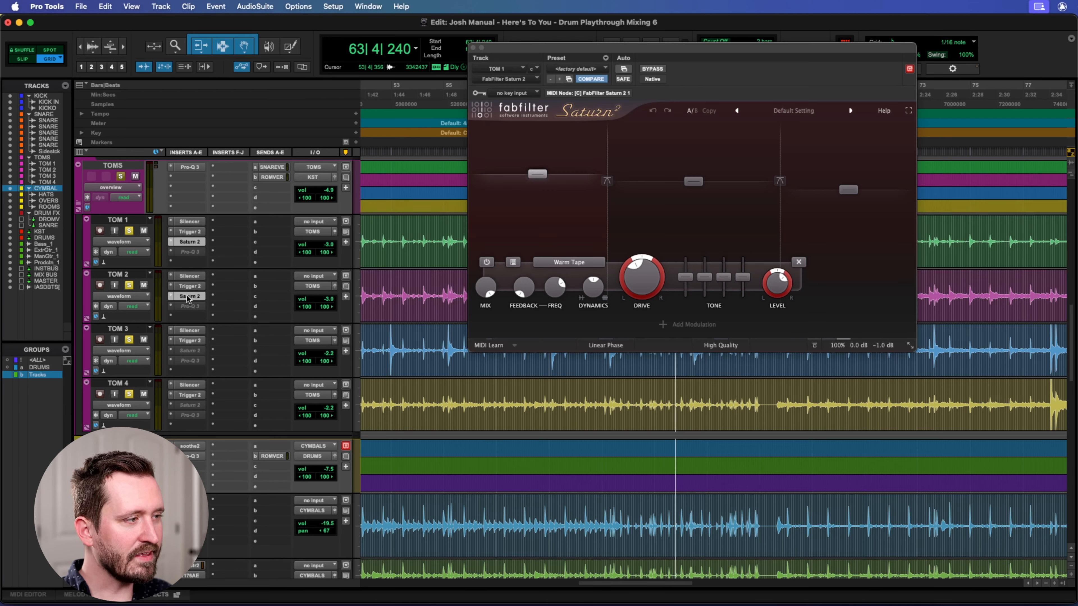
Make the Saturn 2 inserts on TOM 3 and TOM 4 active, opening each one to view its settings.
right_click(188, 351)
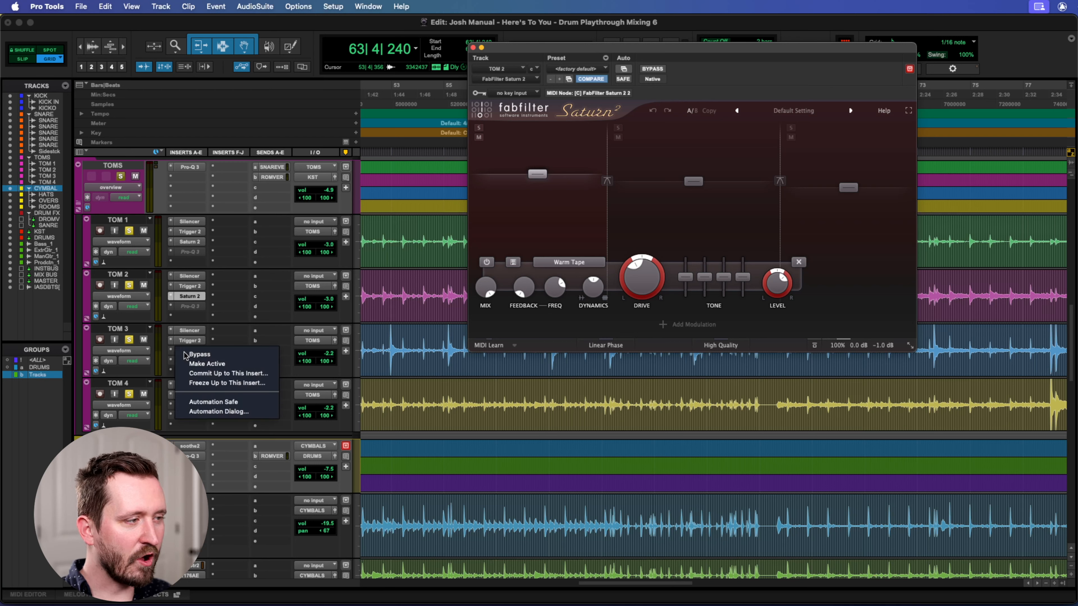
left_click(202, 364)
left_click(188, 350)
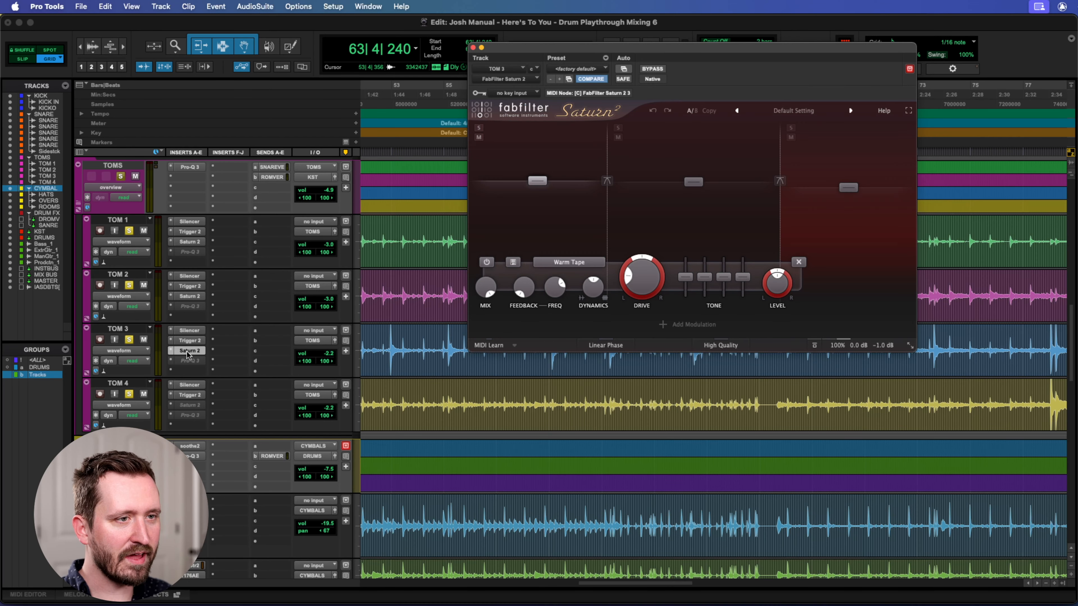
right_click(194, 406)
left_click(206, 419)
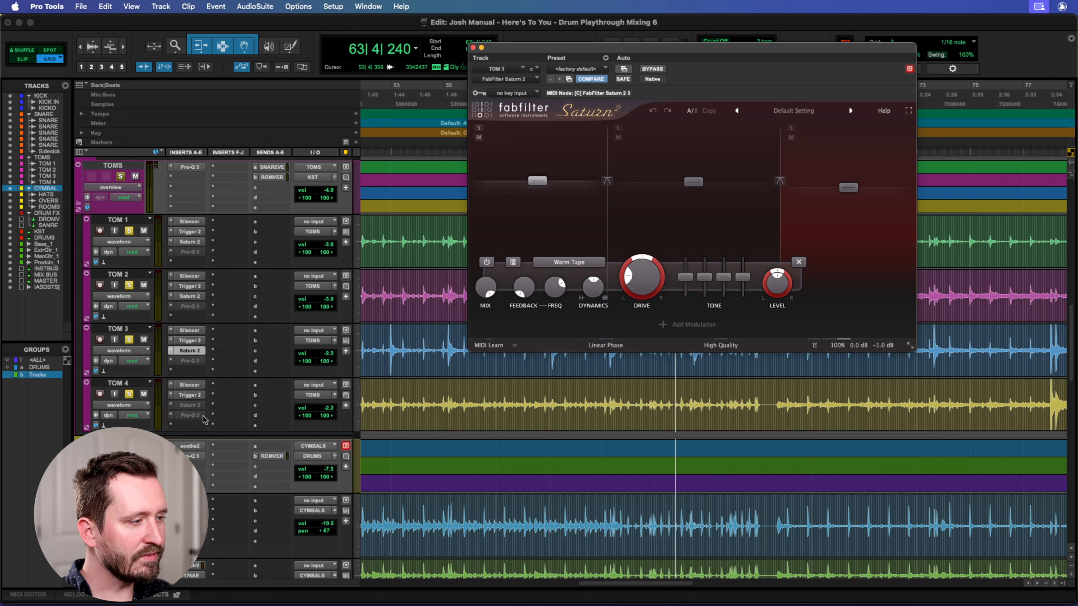
left_click(190, 406)
Reopen TOM 1's Saturn 2 and reposition its window so the transport controls are uncovered.
left_click(190, 232)
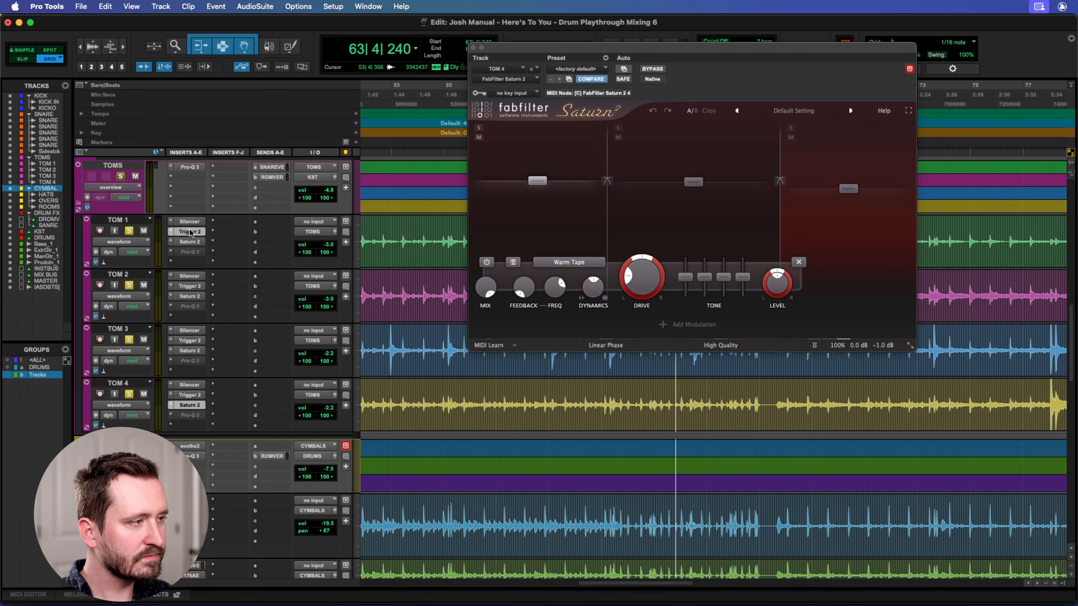
left_click(190, 242)
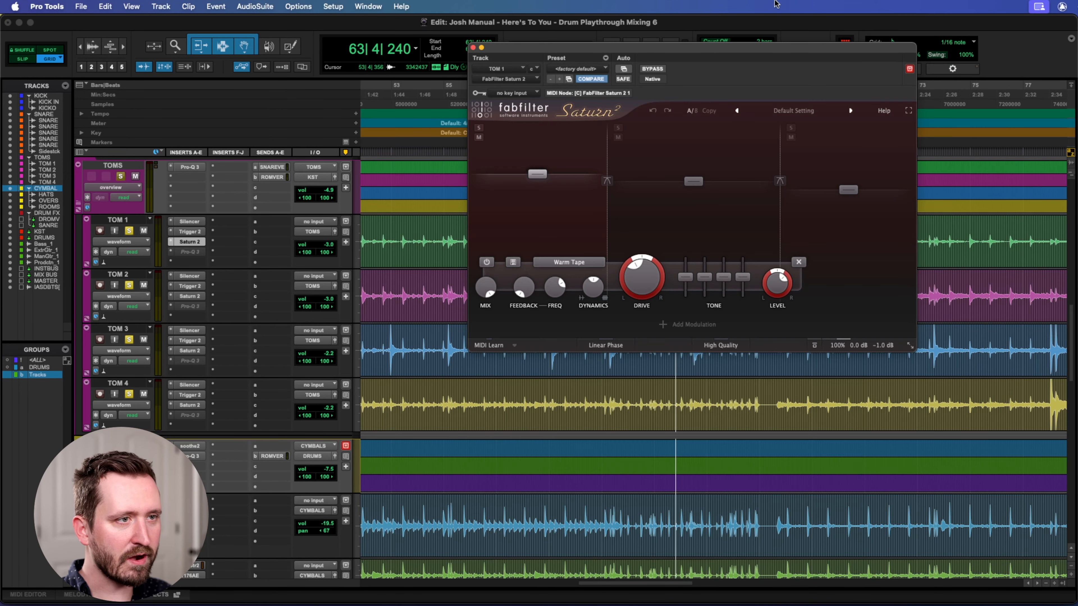
left_click_drag(661, 53, 591, 110)
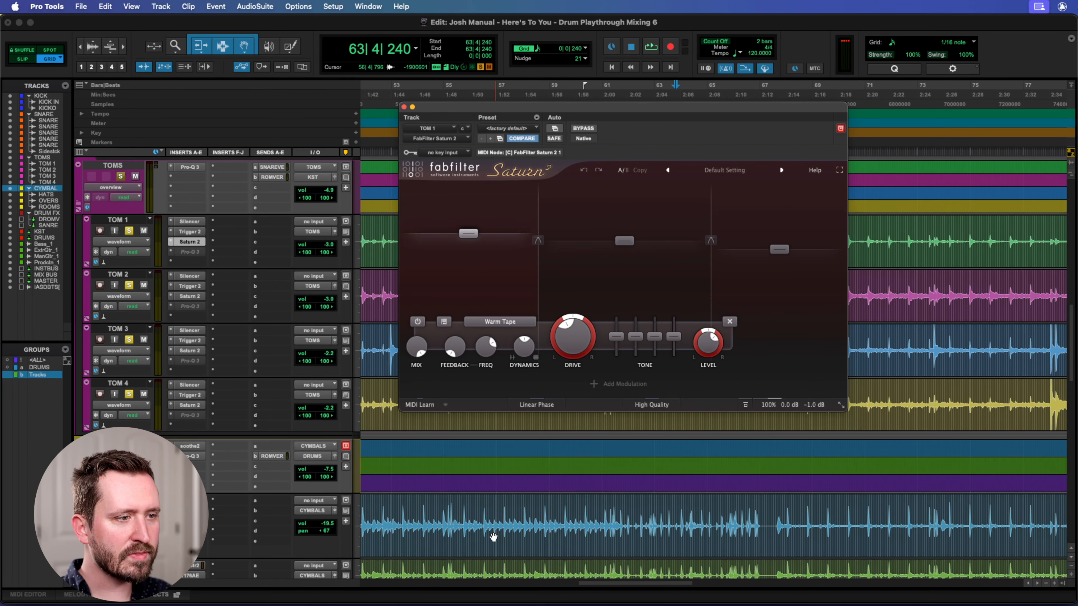
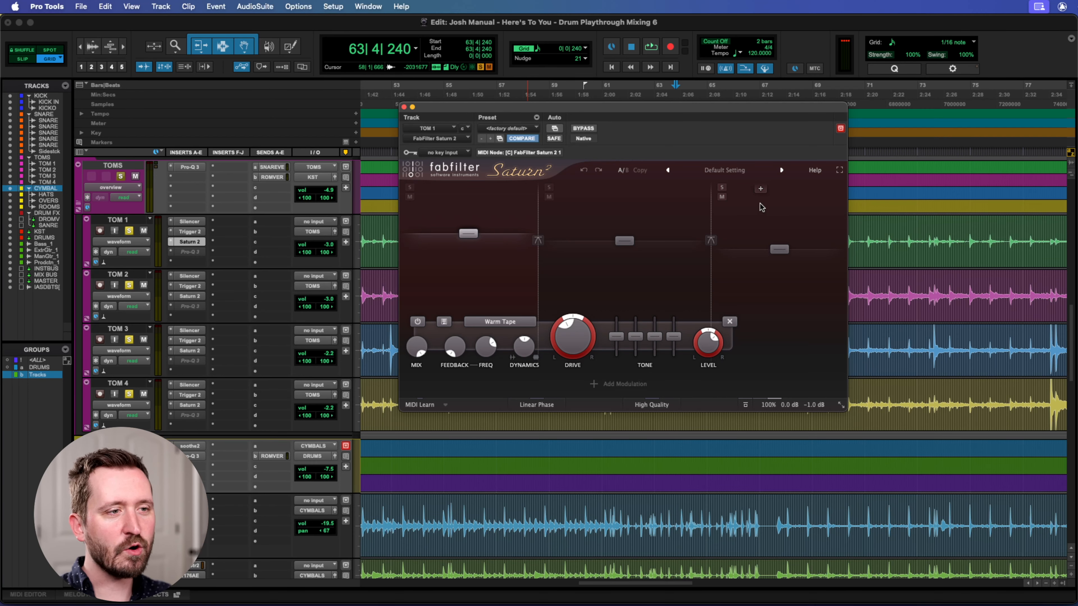
Select the middle band in TOM 1's Saturn 2, view it alongside TOM 1's Trigger 2, and play back the toms.
left_click(625, 241)
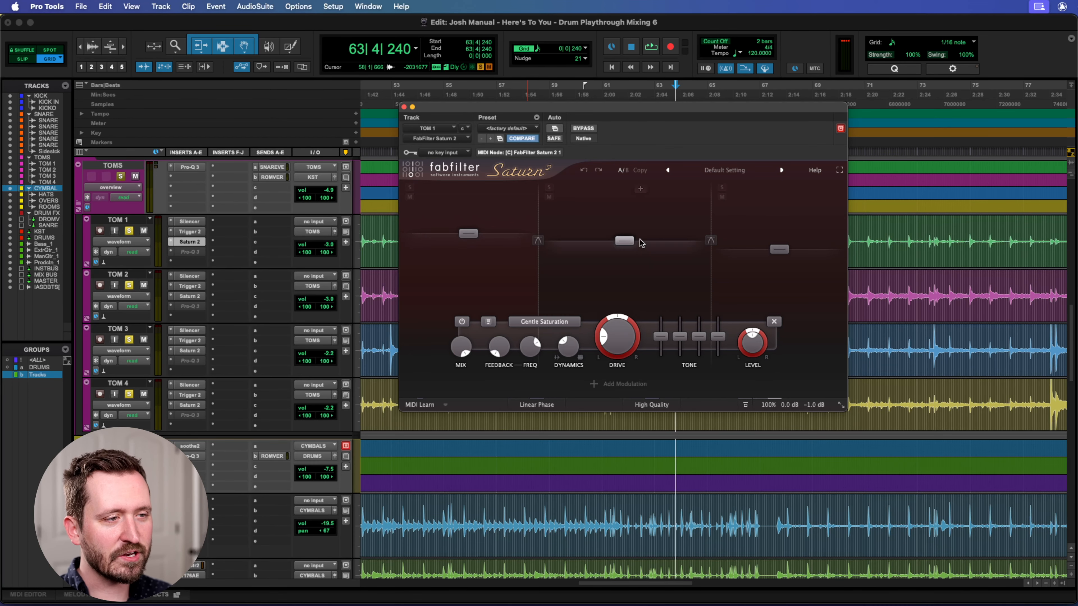
left_click(189, 232)
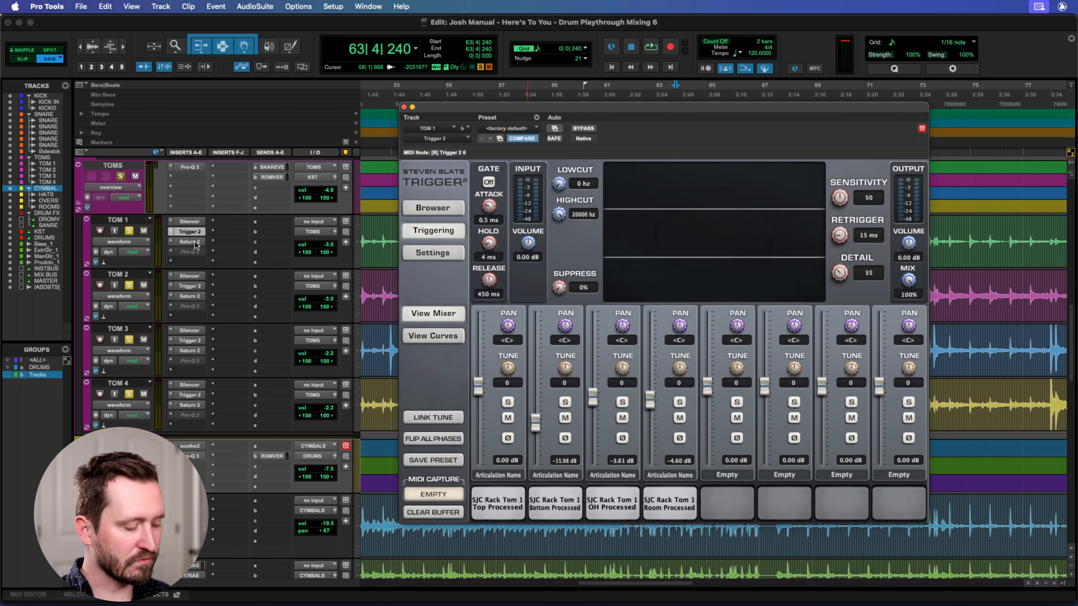
left_click(189, 242)
left_click_drag(640, 123, 691, 124)
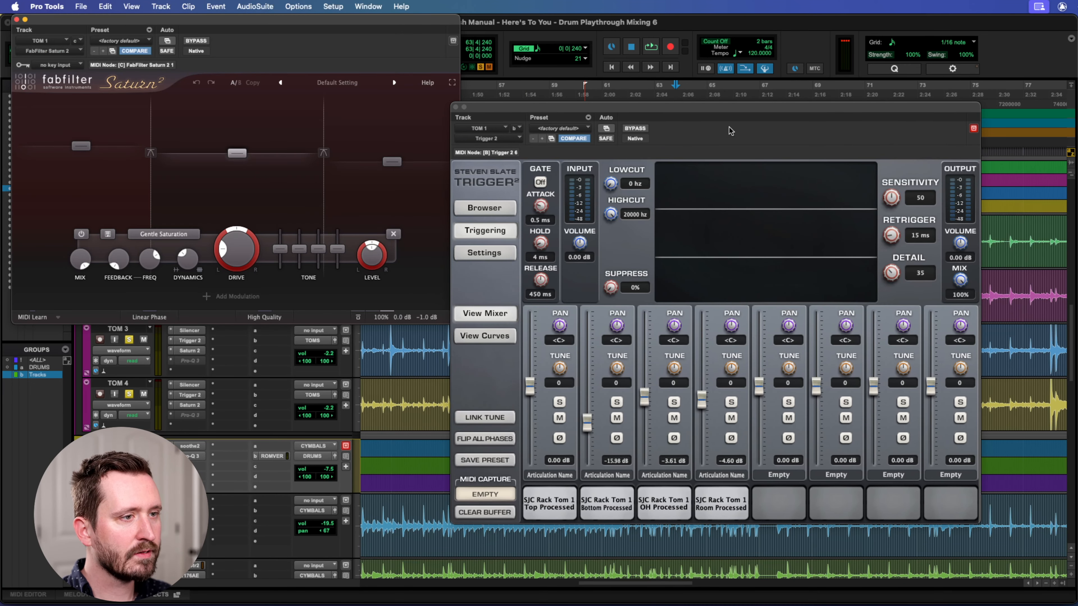
key("space")
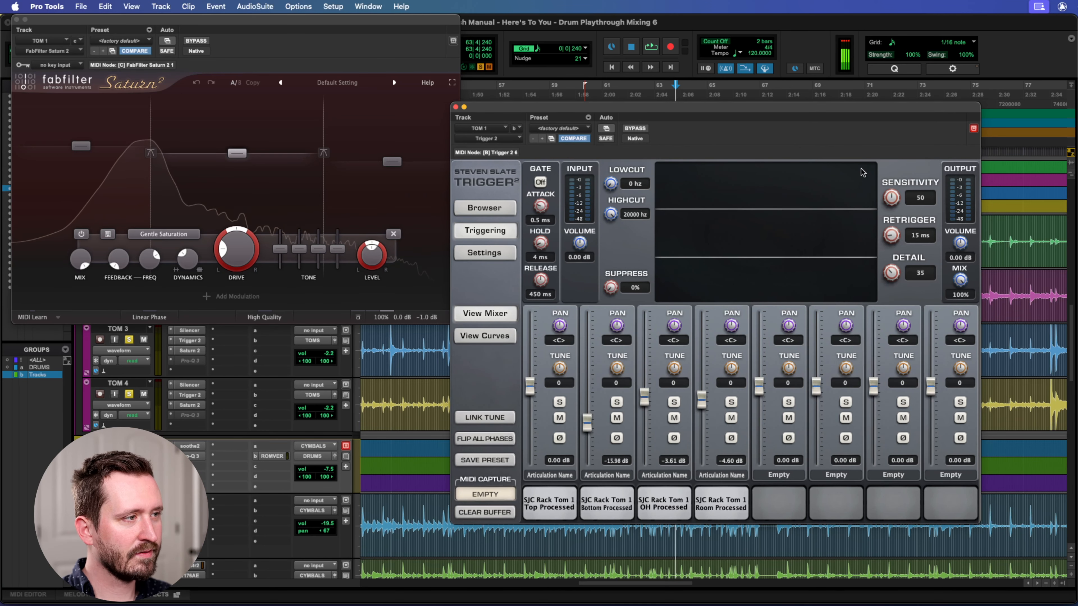
left_click_drag(237, 20, 544, 19)
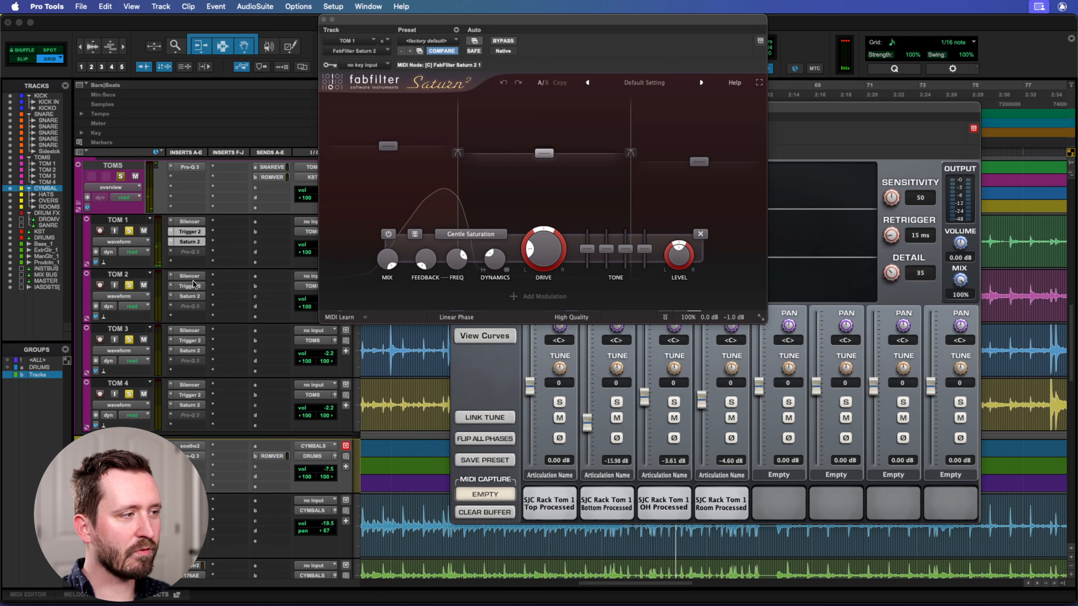
View the Trigger 2 settings on TOM 2, TOM 3 and TOM 4, and close the plug-in windows.
left_click(198, 287)
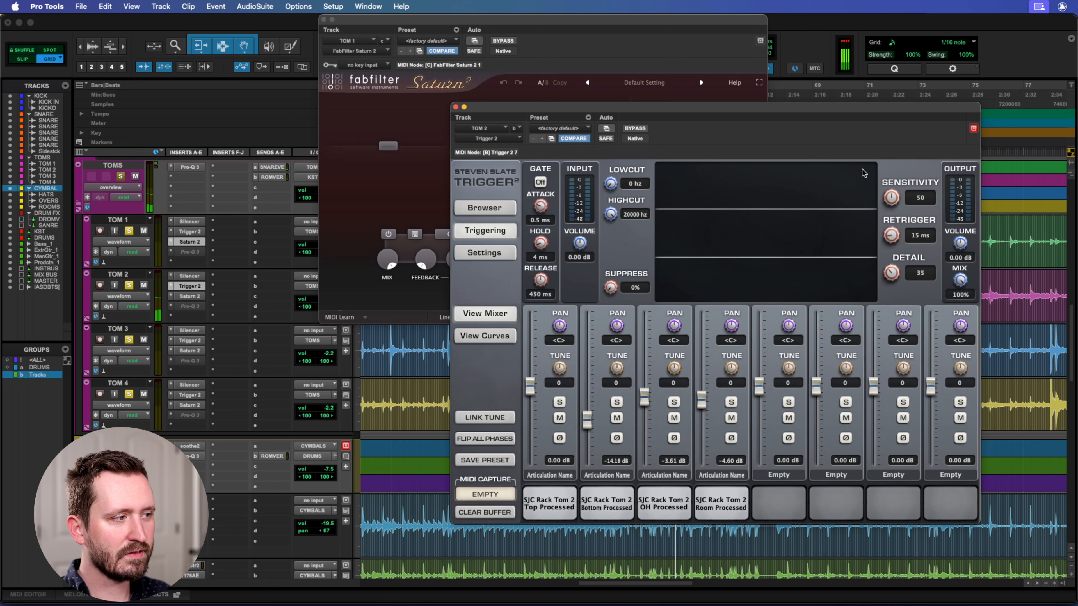
left_click(189, 297)
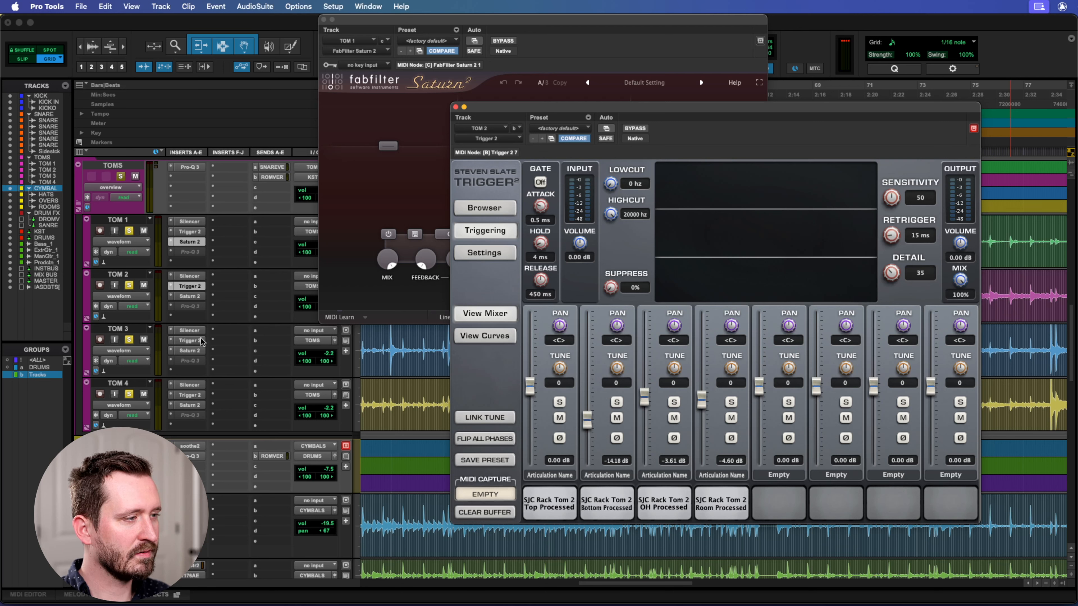
left_click(188, 340)
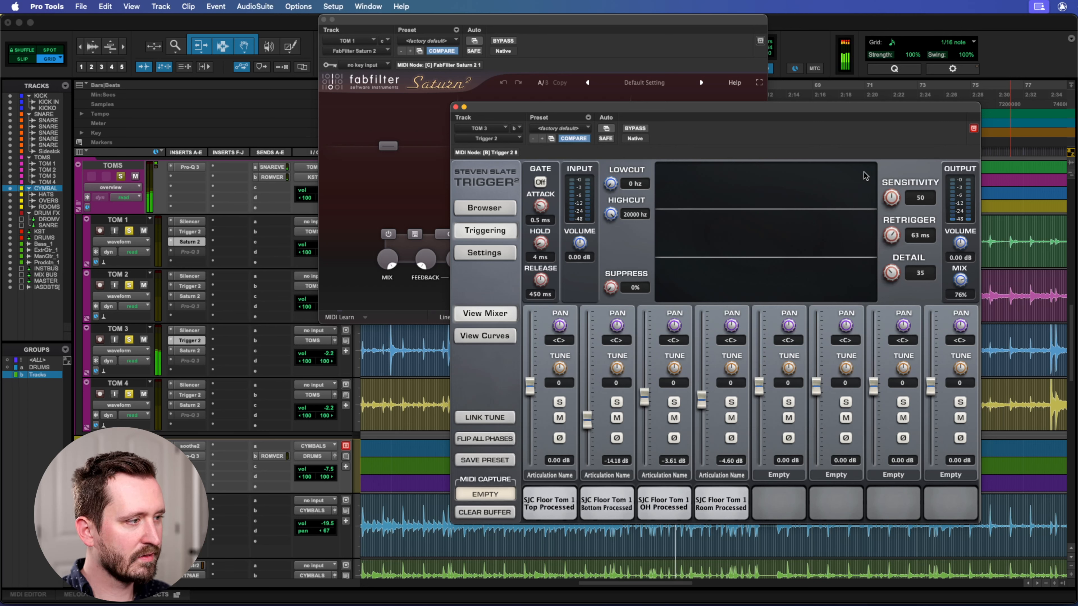
left_click(190, 395)
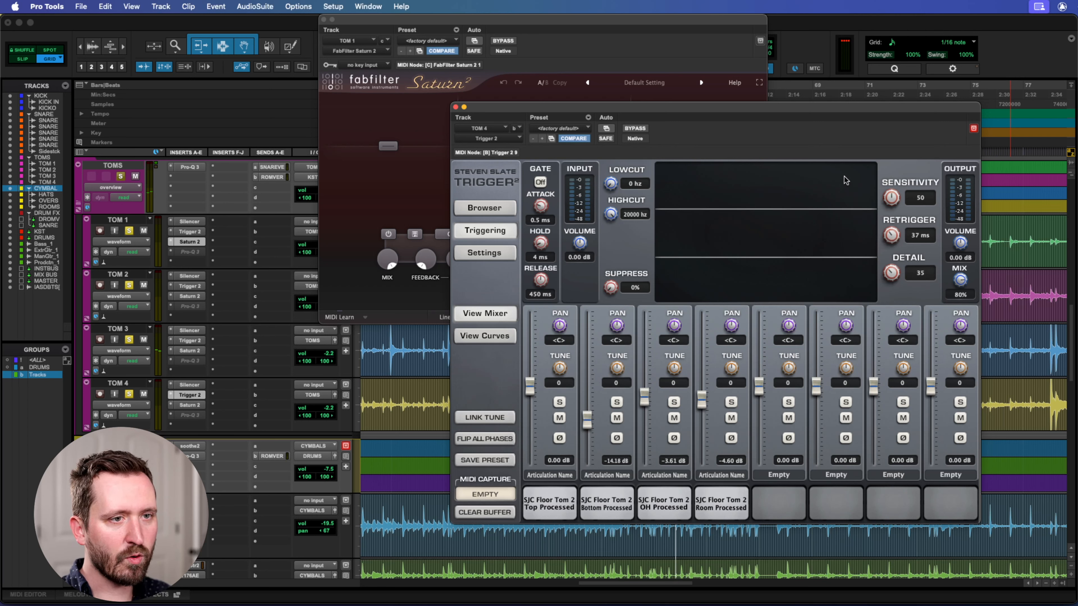
left_click(456, 108)
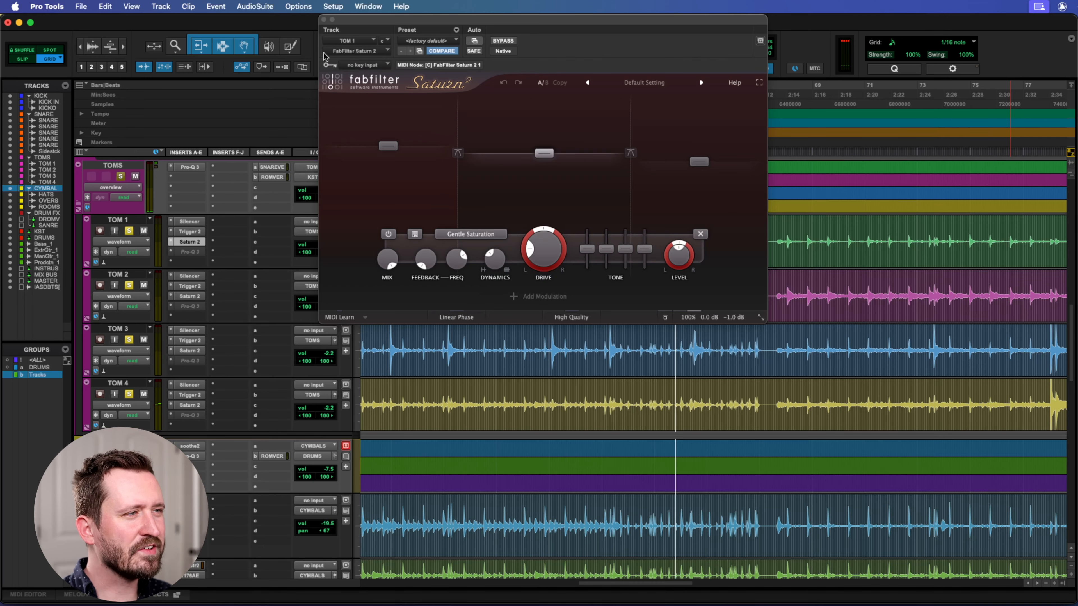
left_click(323, 20)
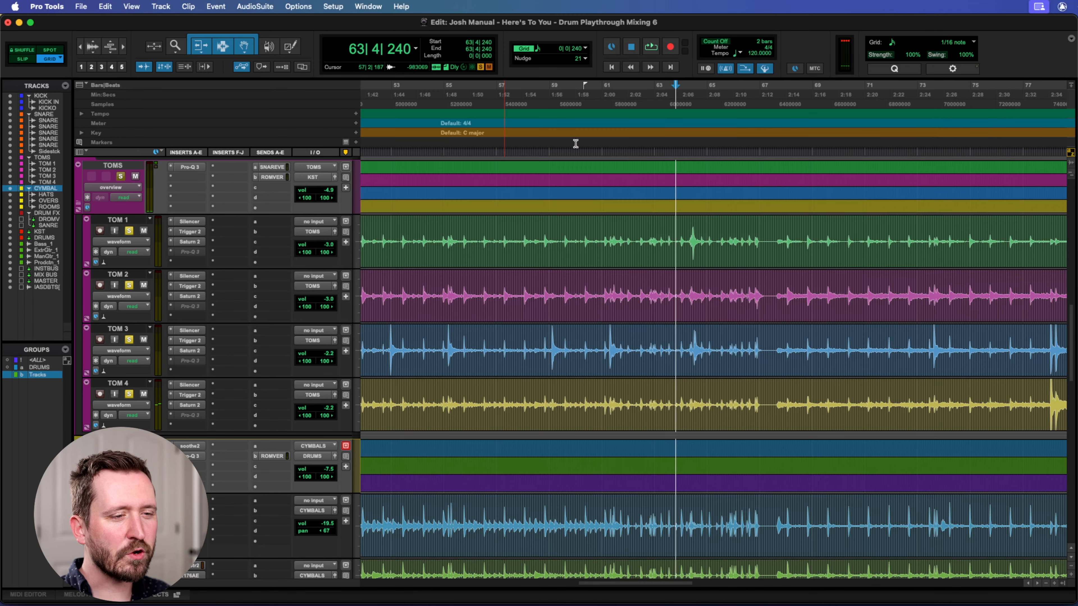
Make the Pro-Q 3 inserts on TOM 1 and TOM 2 active, opening each one to view its curve.
right_click(186, 251)
left_click(200, 267)
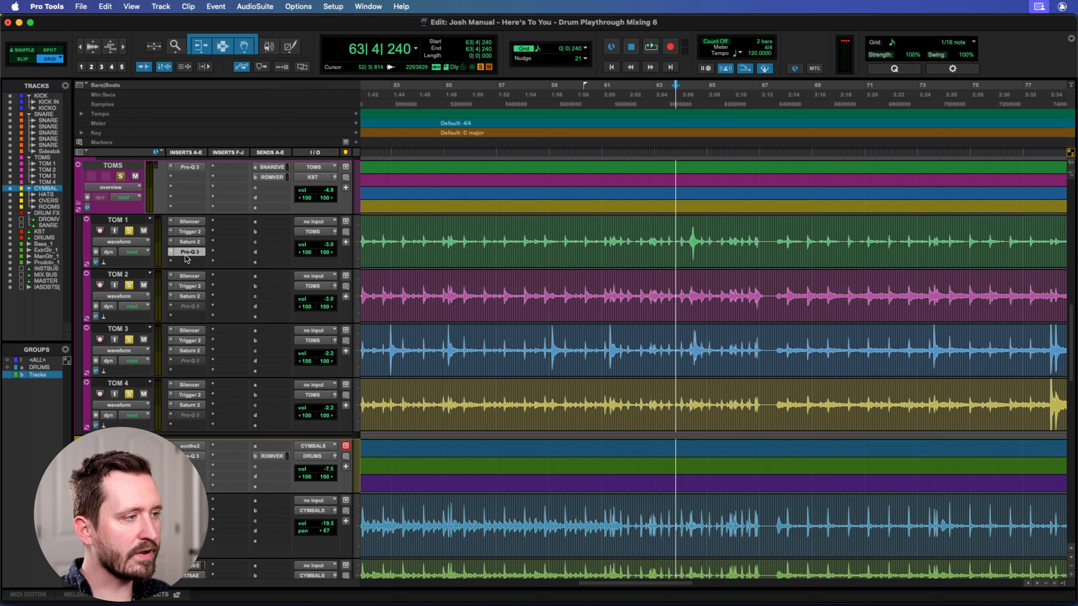
left_click(190, 252)
right_click(186, 308)
left_click(199, 322)
left_click(190, 306)
Make the Pro-Q 3 inserts on TOM 3 and TOM 4 active, view their curves, and close the plug-in window.
left_click(190, 361)
right_click(190, 361)
left_click(200, 375)
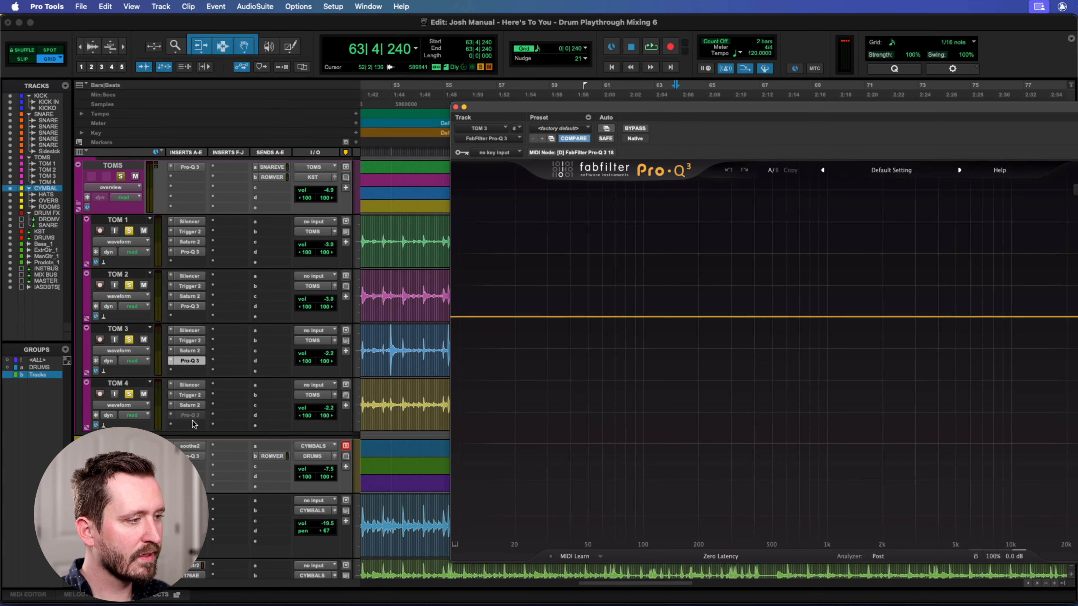
right_click(192, 420)
left_click(200, 426)
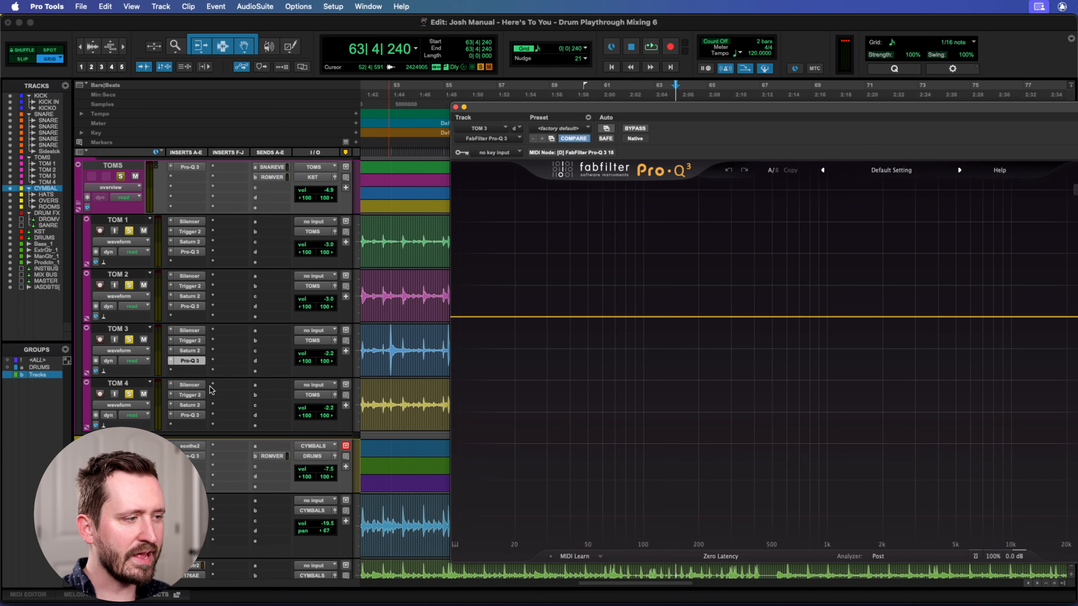
left_click(187, 416)
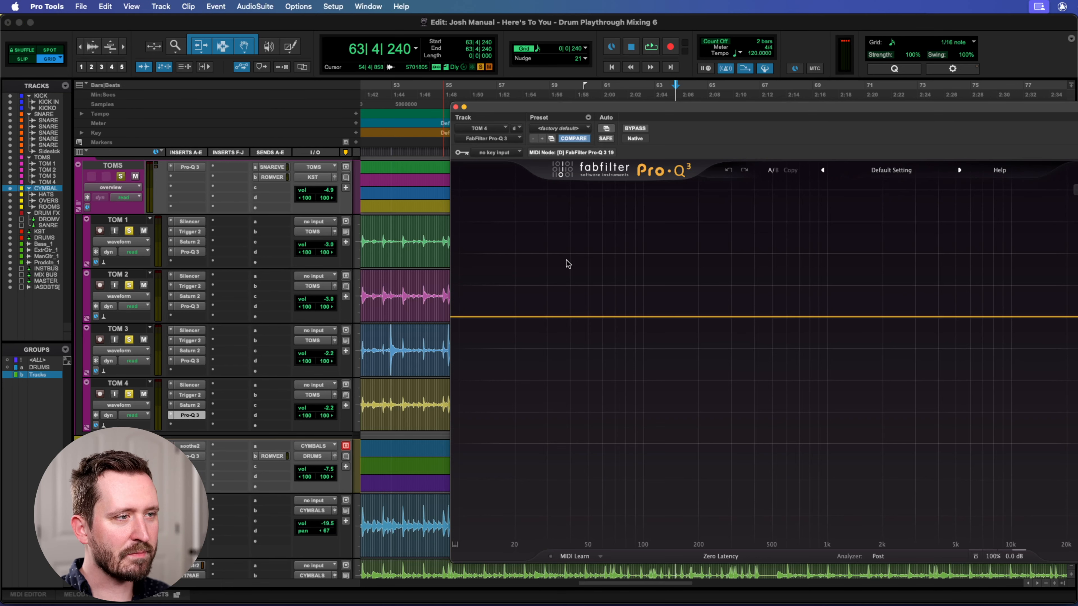
left_click_drag(550, 111, 419, 102)
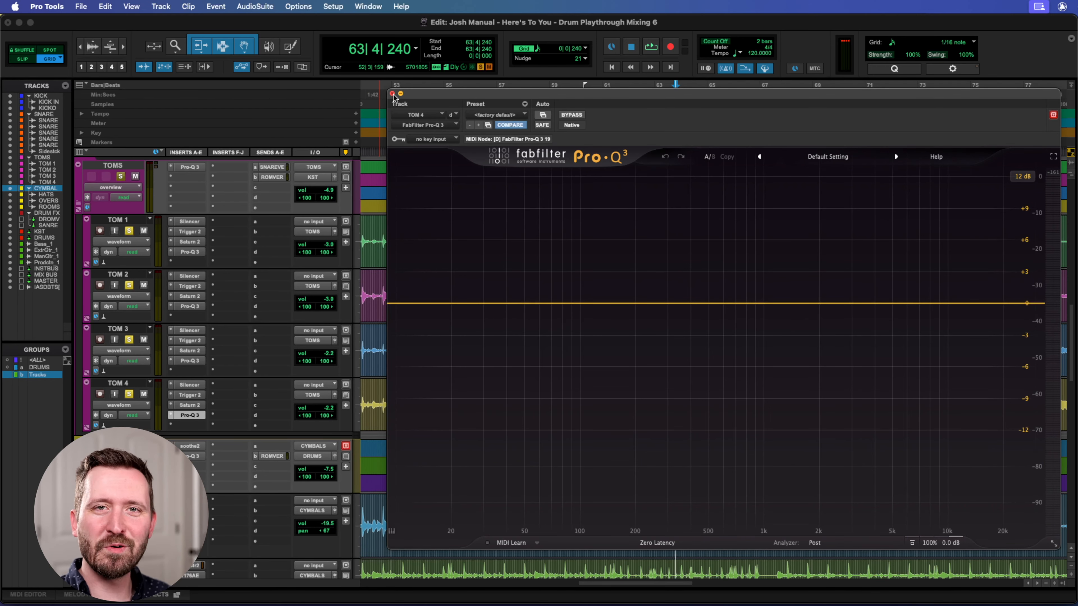
left_click(392, 93)
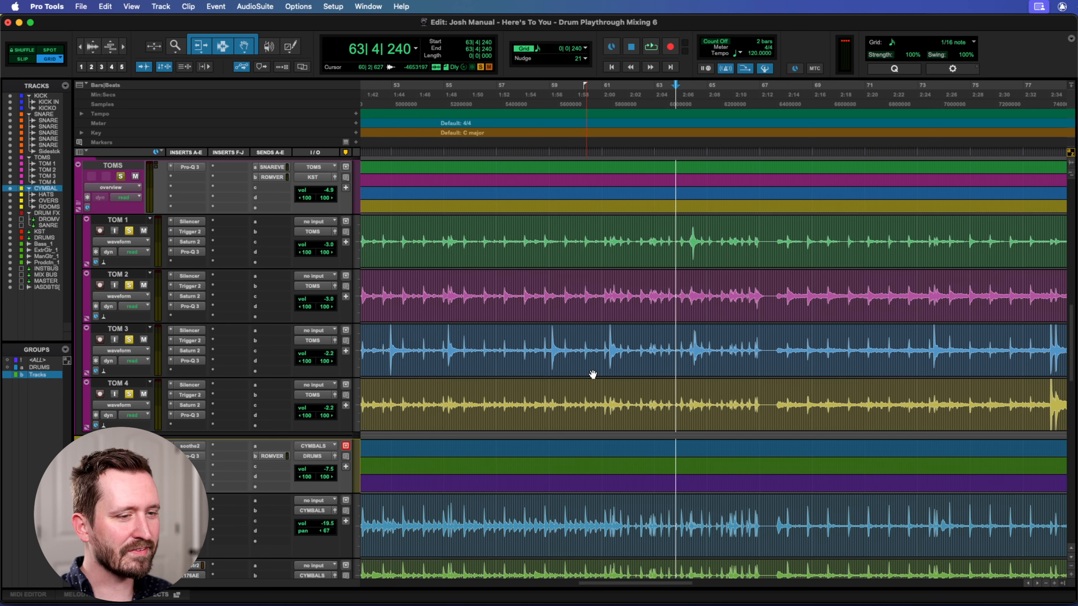
Audition the fully processed toms starting from bars 54, 64, 73 and 77, and stop playback.
left_click(509, 99)
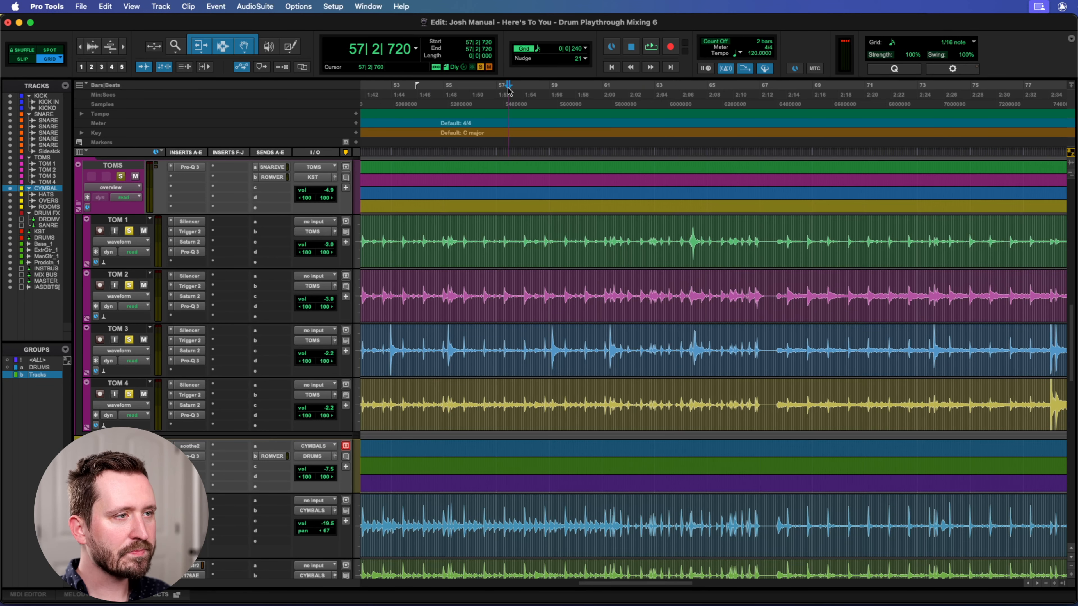
left_click(440, 101)
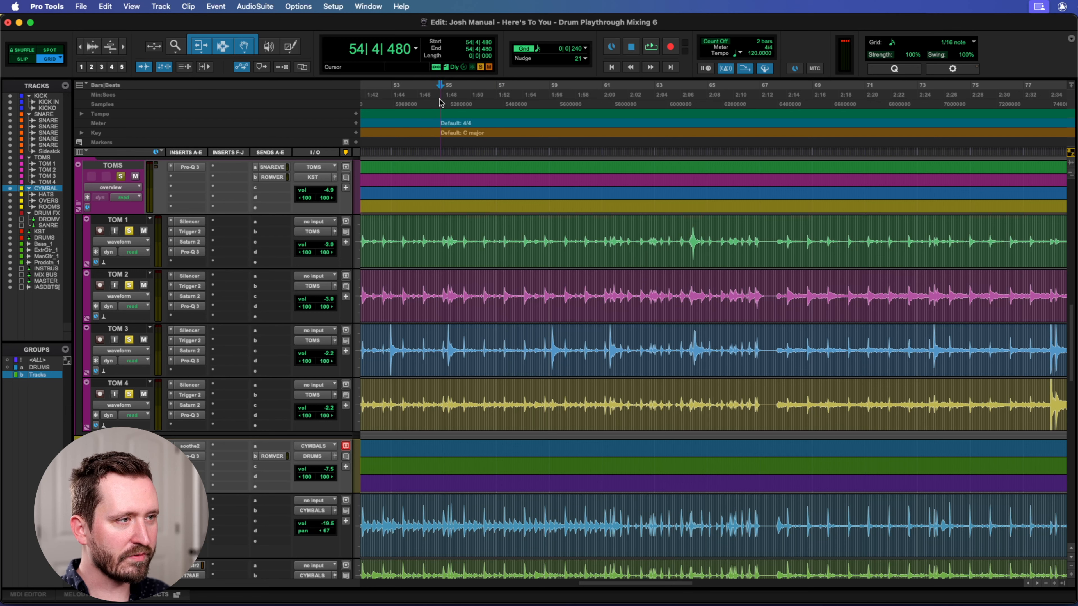
key("space")
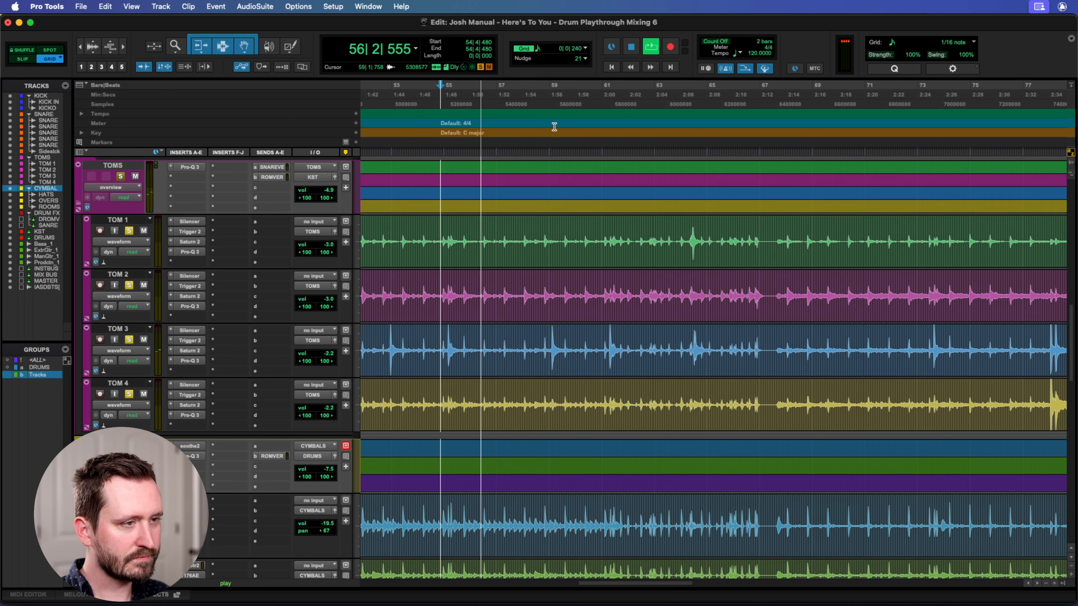
left_click(684, 94)
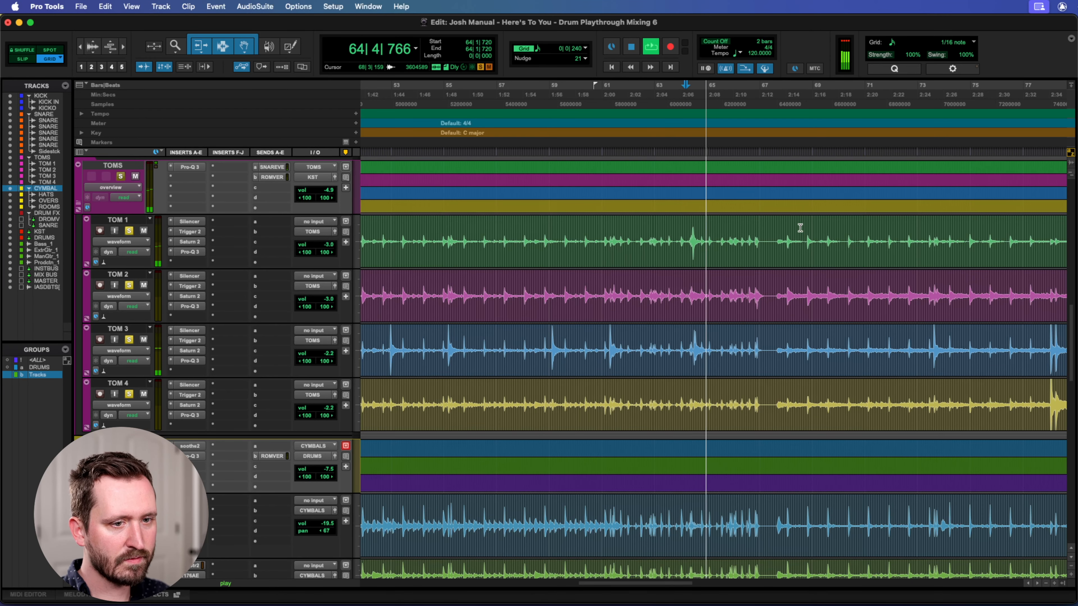
scroll(801, 229, "right", 3)
left_click(819, 104)
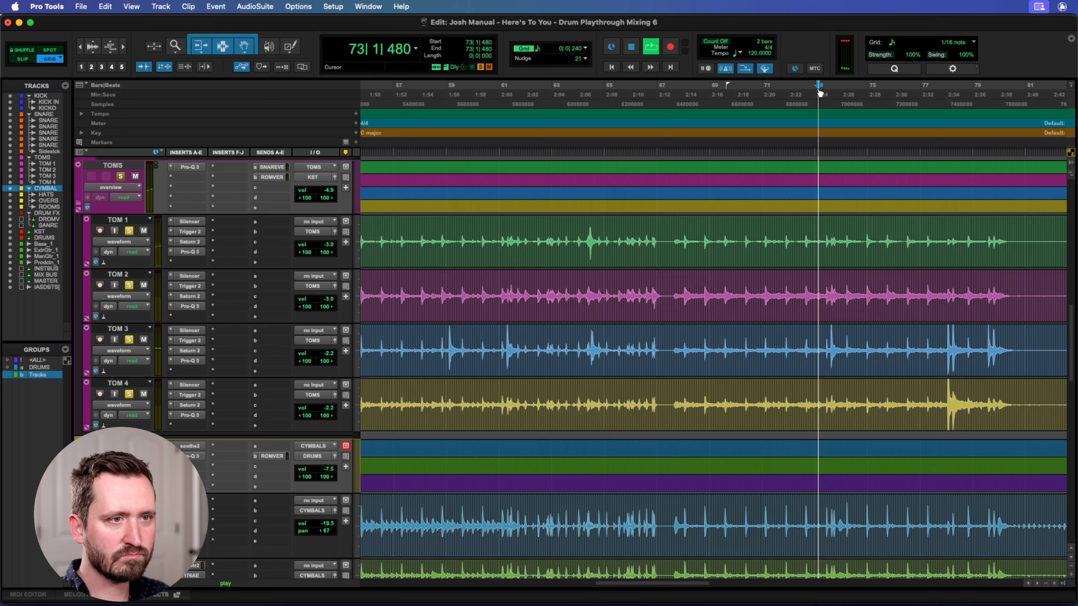
left_click(941, 92)
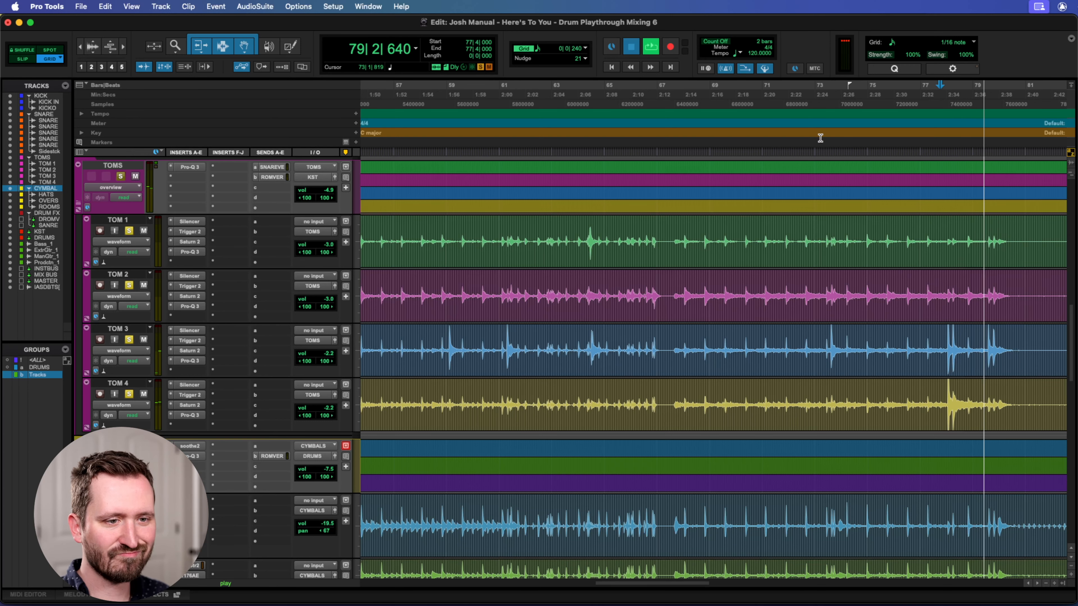
key("space")
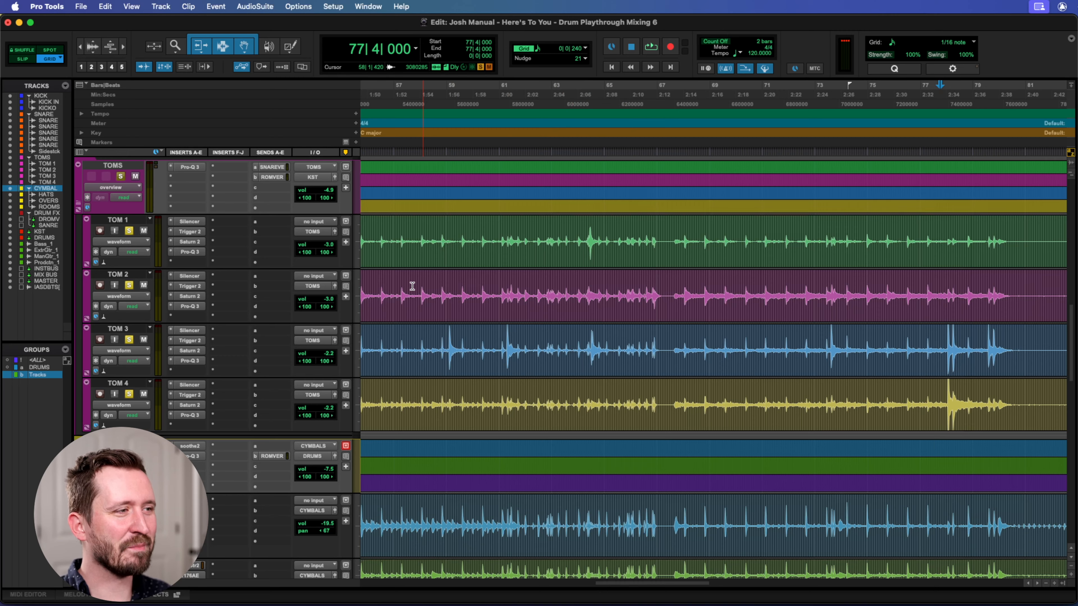
Unsolo TOM 1, TOM 2, TOM 3 and TOM 4 in the Mix window, leaving only the TOMS folder soloed.
key("super+equal")
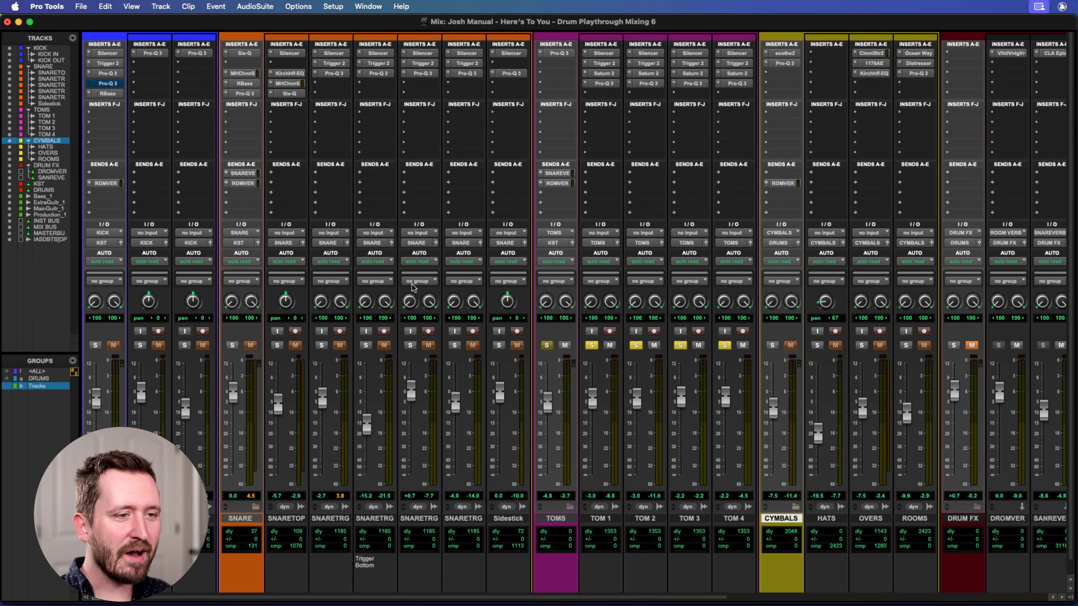
scroll(675, 371, "right", 3)
left_click(493, 346)
left_click(538, 347)
left_click(580, 347)
left_click(626, 346)
View the drum room reverb's ValhallaVintageVerb and the snare reverb's CLA Epic settings, and close the plug-in window.
scroll(680, 430, "right", 3)
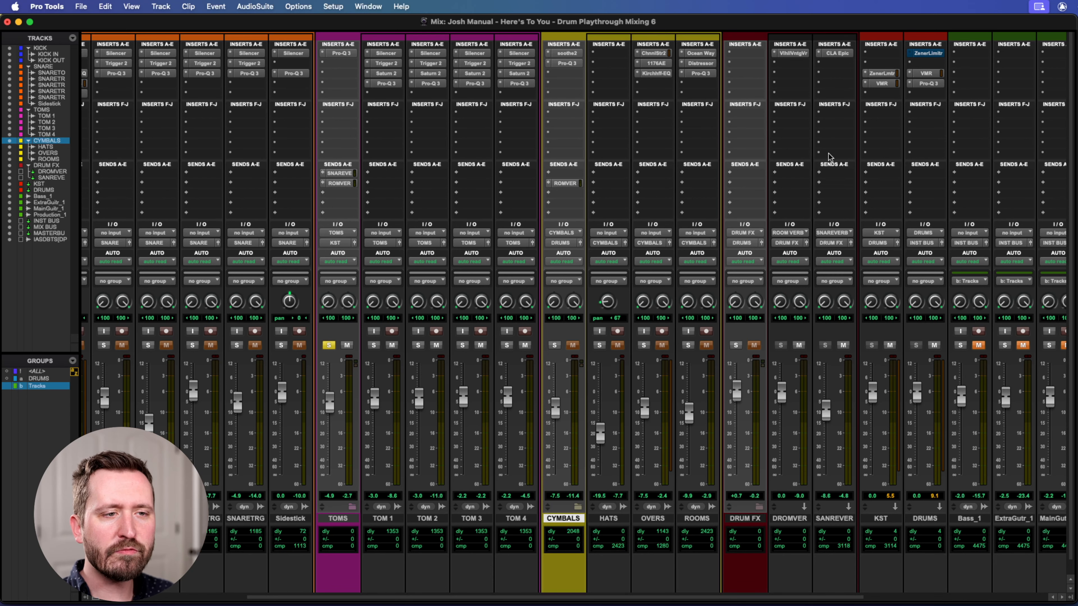
left_click(791, 54)
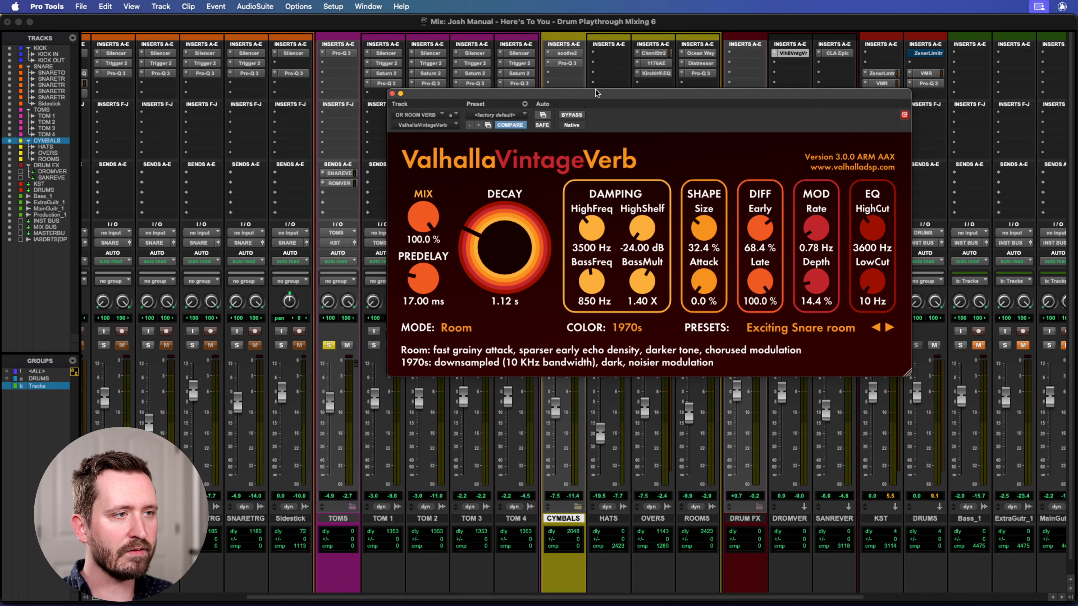
left_click_drag(596, 93, 543, 85)
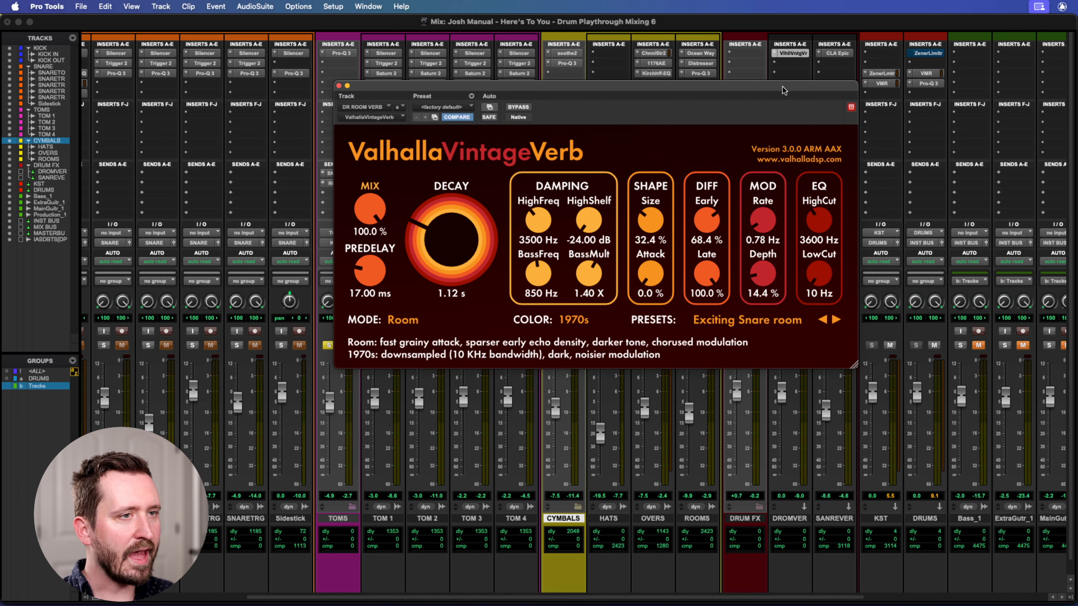
left_click(838, 55)
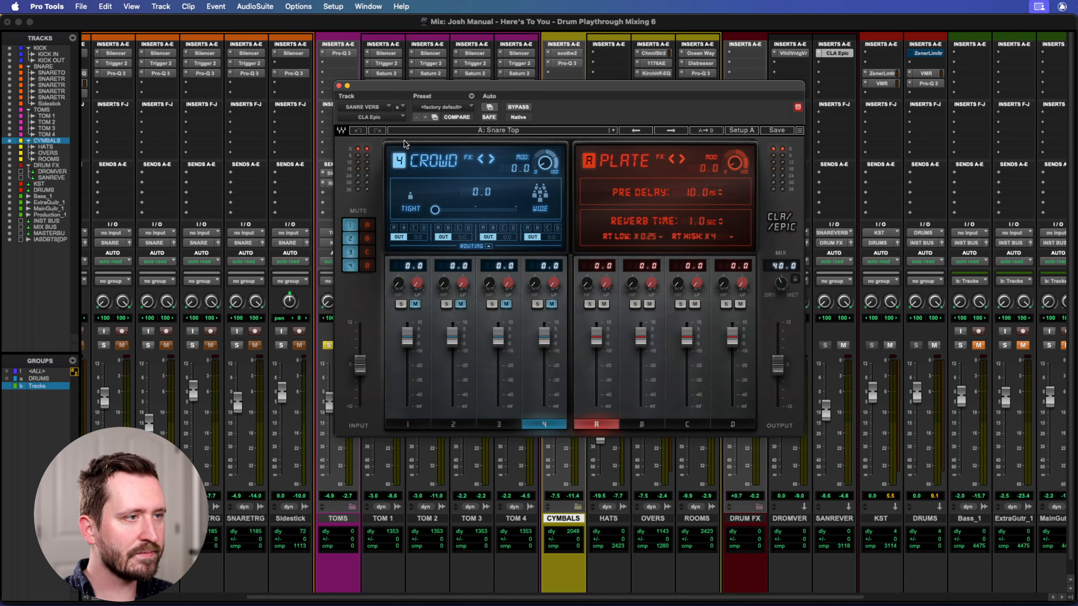
left_click_drag(550, 89, 540, 90)
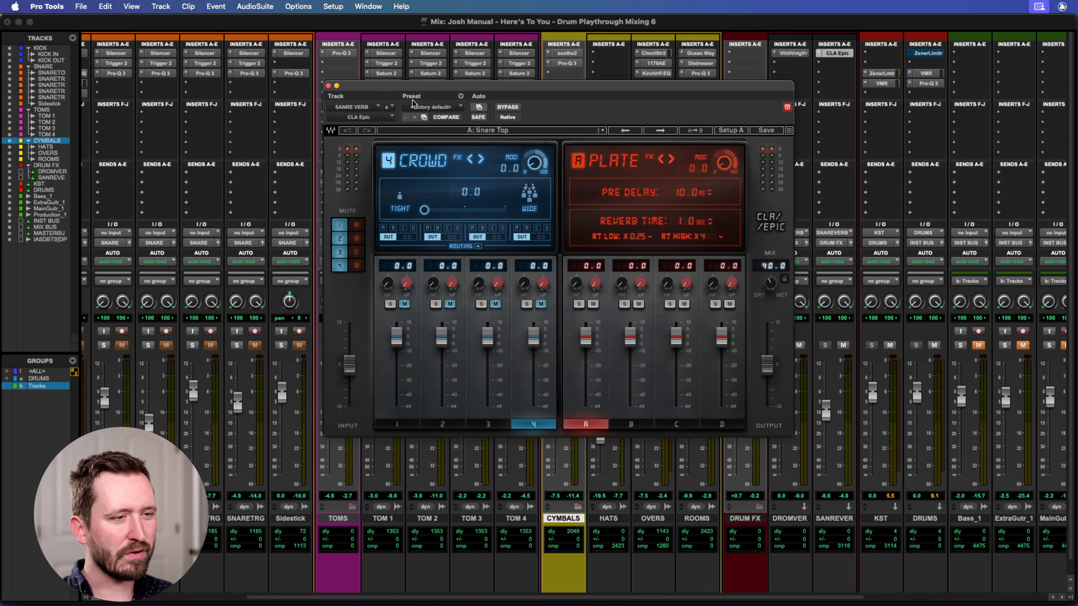
left_click(328, 86)
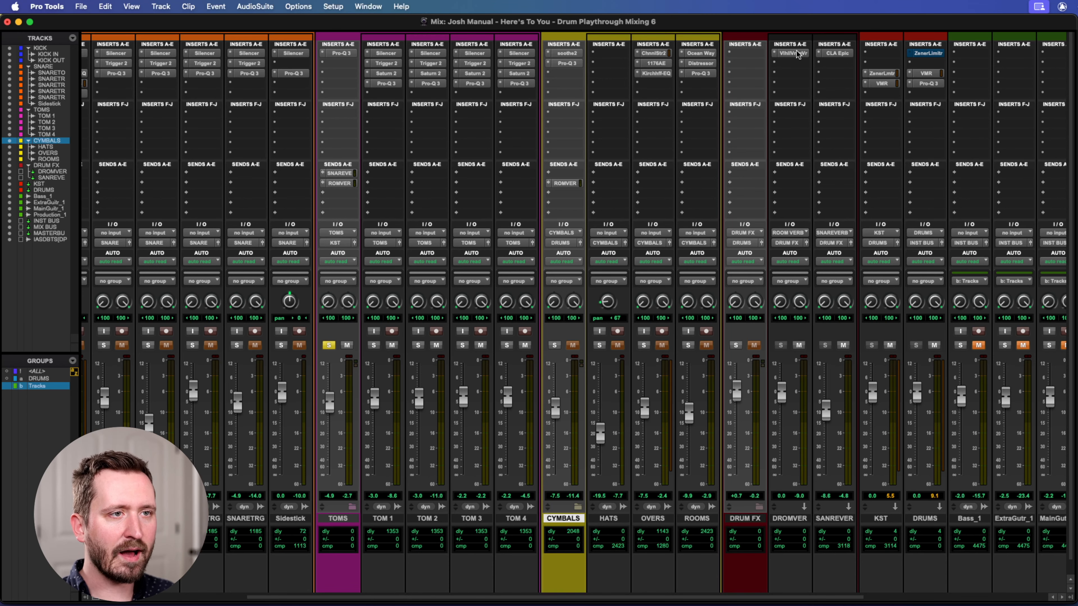
Play back the soloed TOMS bus from bar 77, and check the tom tracks in the Edit window before returning to the mixer.
scroll(452, 316, "left", 2)
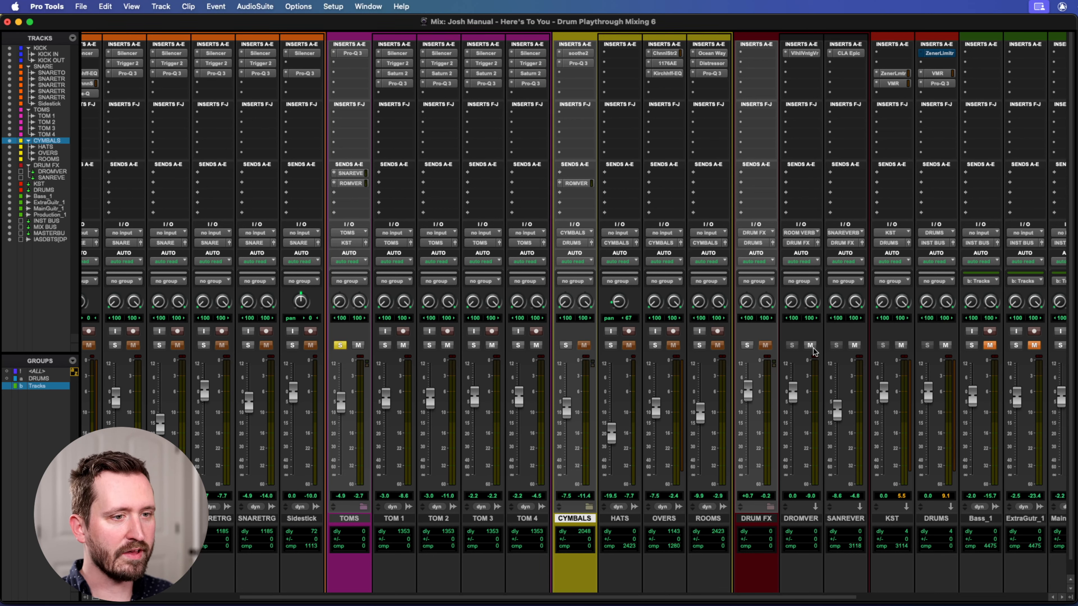
key("space")
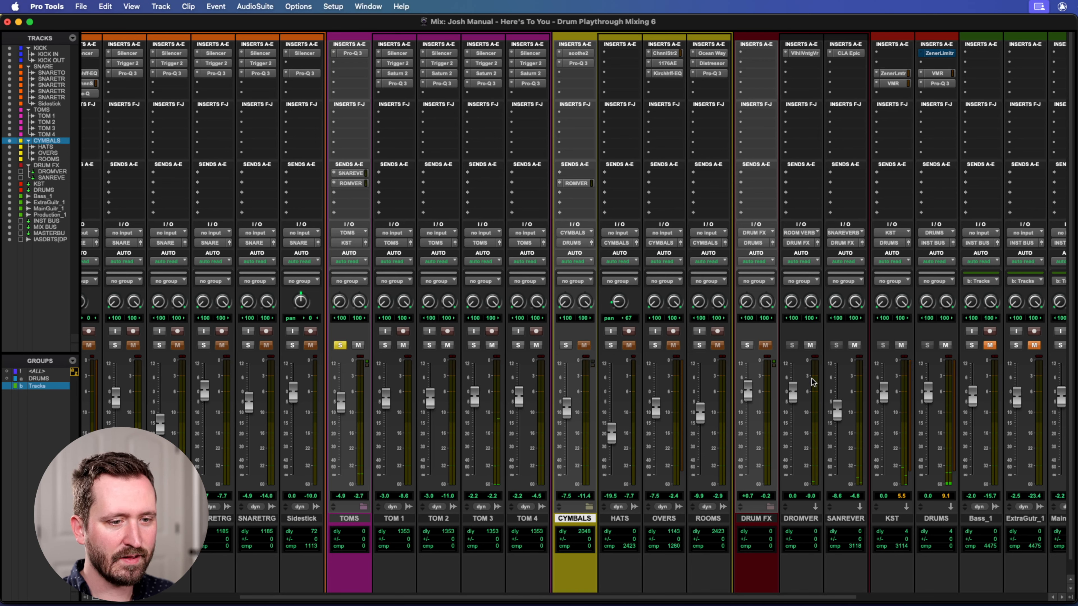
key("super+equal")
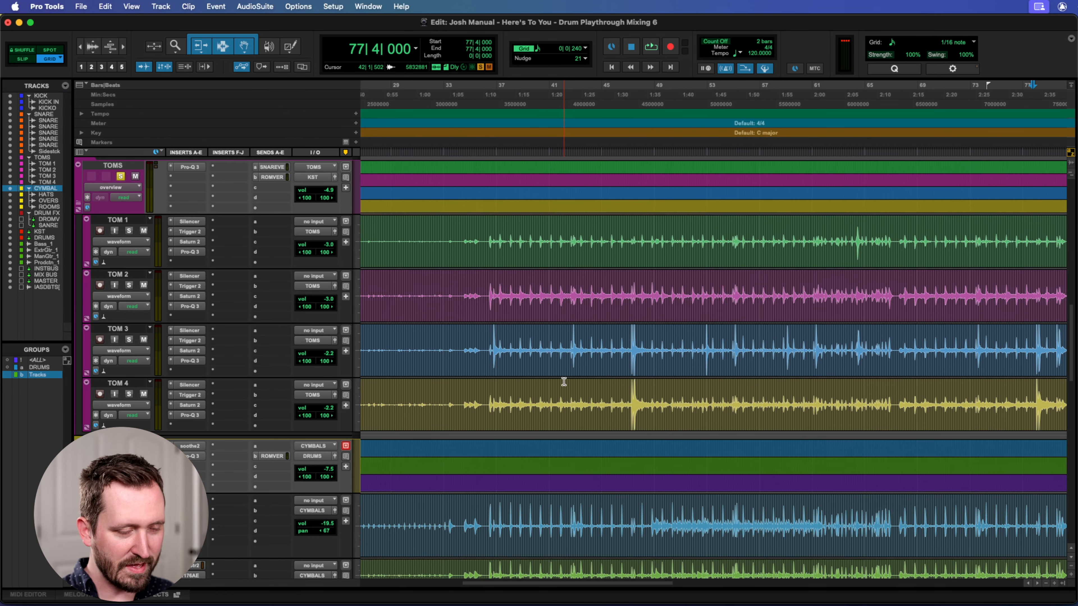
key("super+equal")
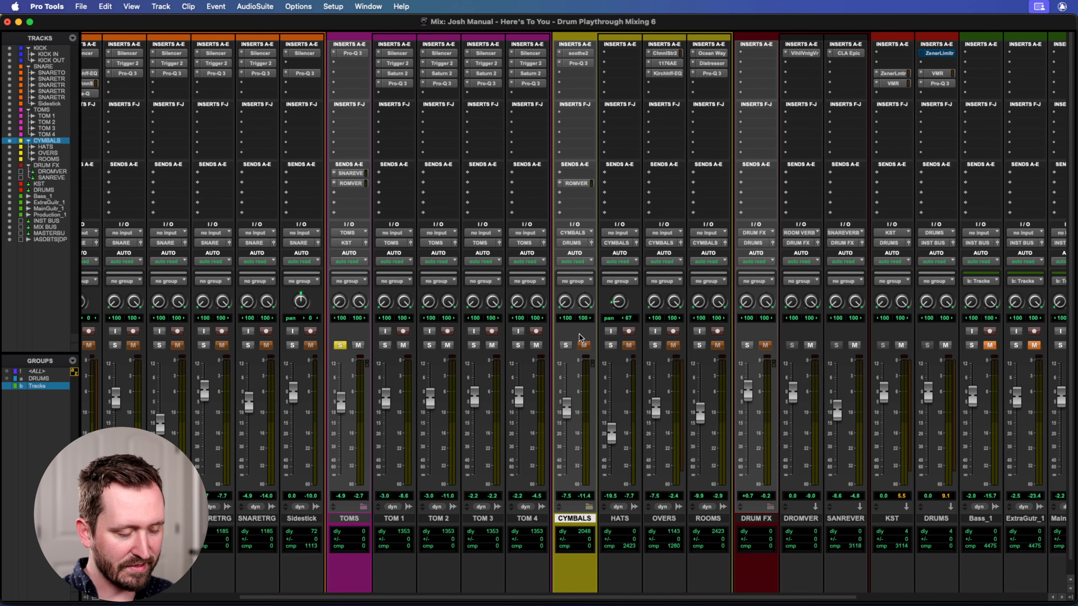
Unsolo the TOMS folder in the mixer and look over the drum tracks and buses.
scroll(579, 335, "left", 5)
left_click(444, 346)
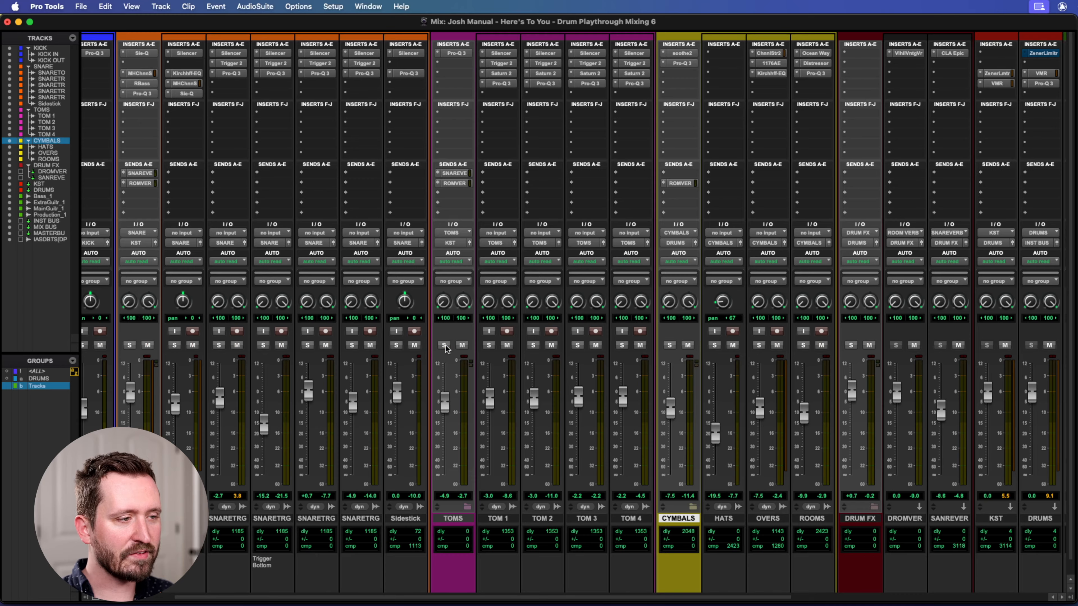
scroll(445, 348, "left", 2)
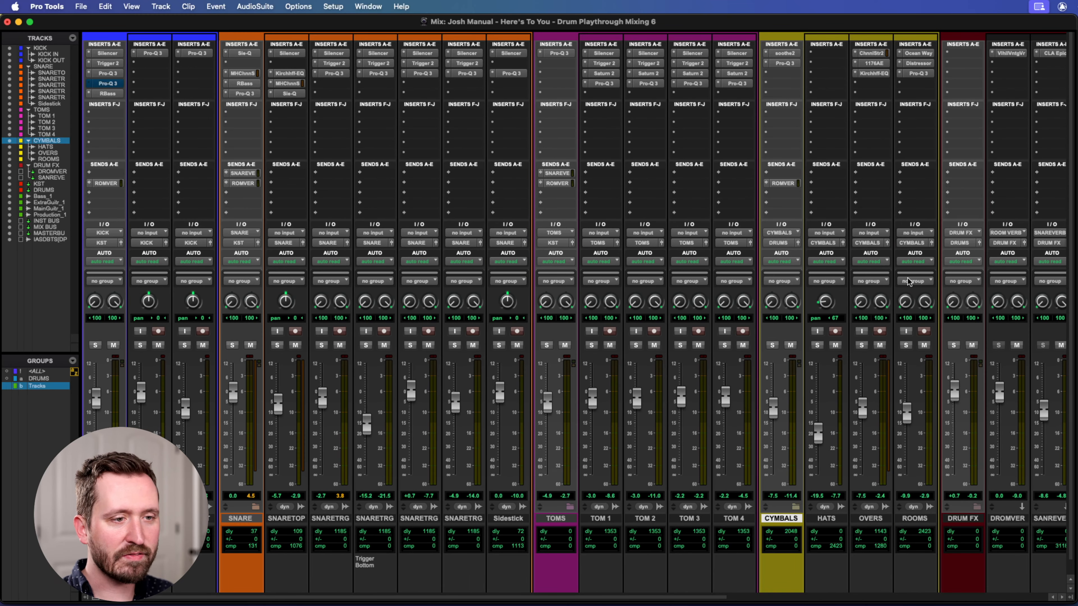
scroll(811, 324, "right", 1)
scroll(127, 425, "left", 1)
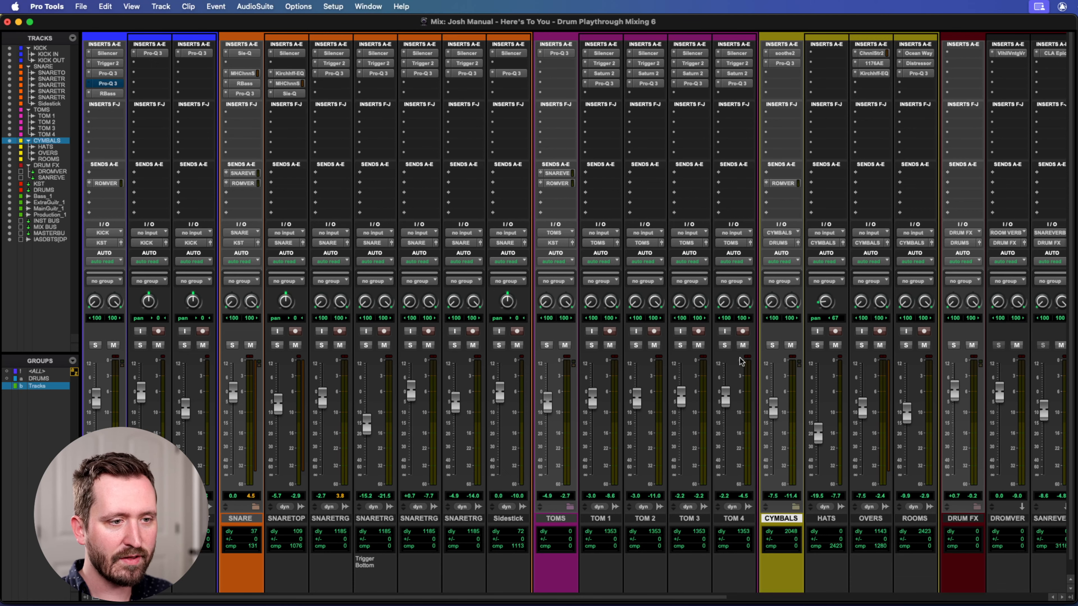
scroll(783, 350, "right", 2)
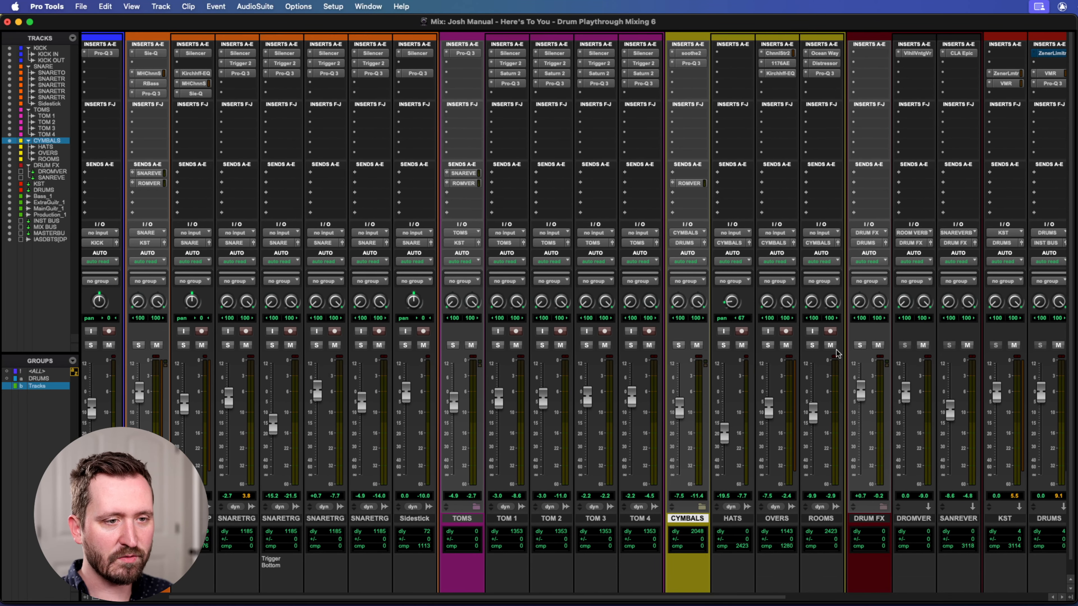
scroll(807, 350, "right", 4)
scroll(785, 382, "right", 2)
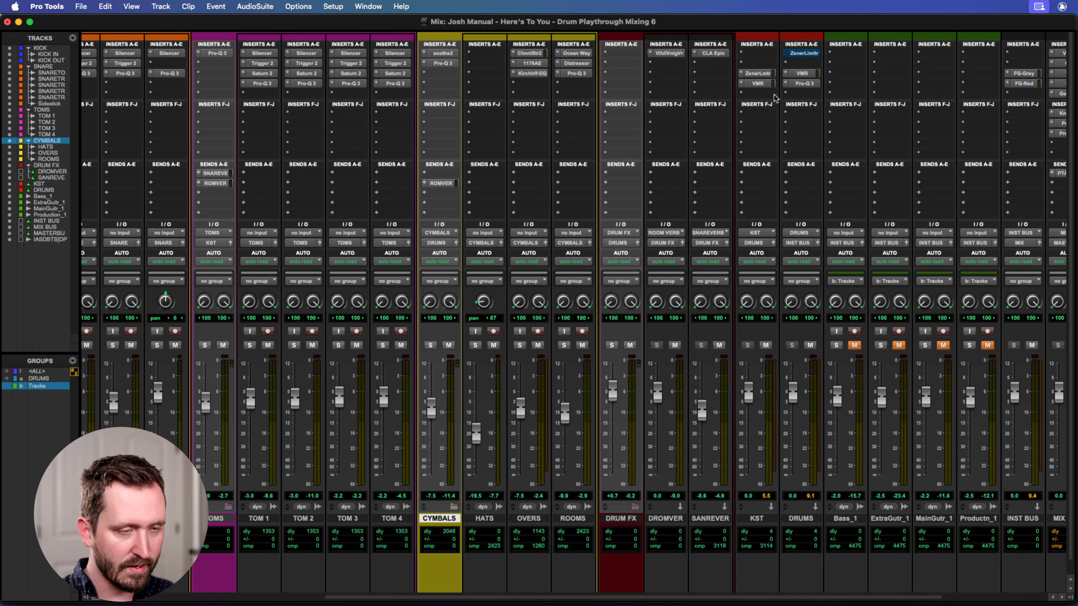
Audition the full drum mix from bar 107 with the whole session fitted in the Edit window, and return to the mixer.
key("super+equal")
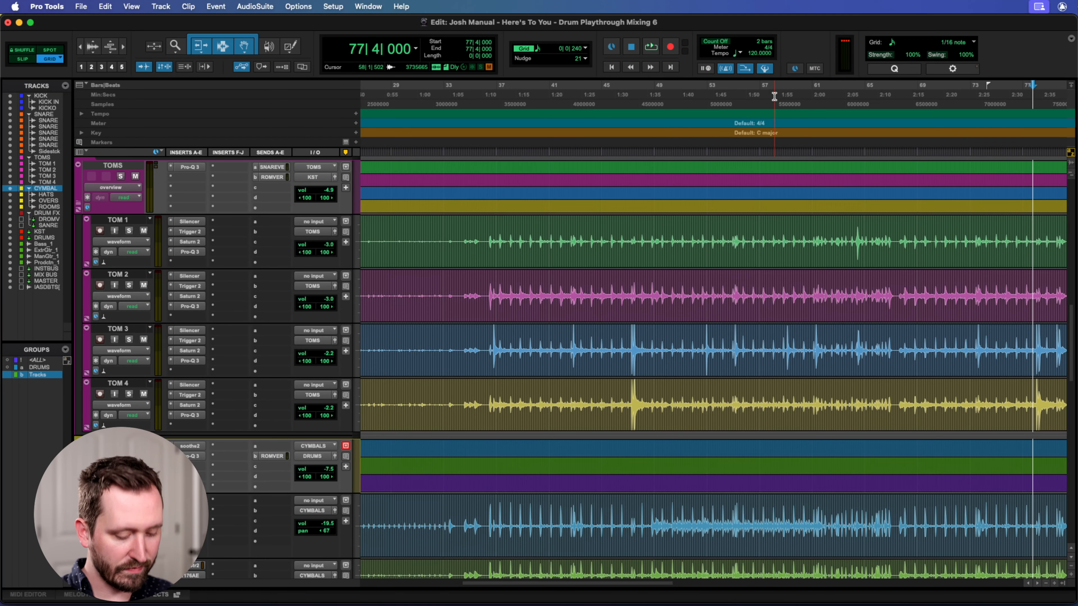
key("alt+a")
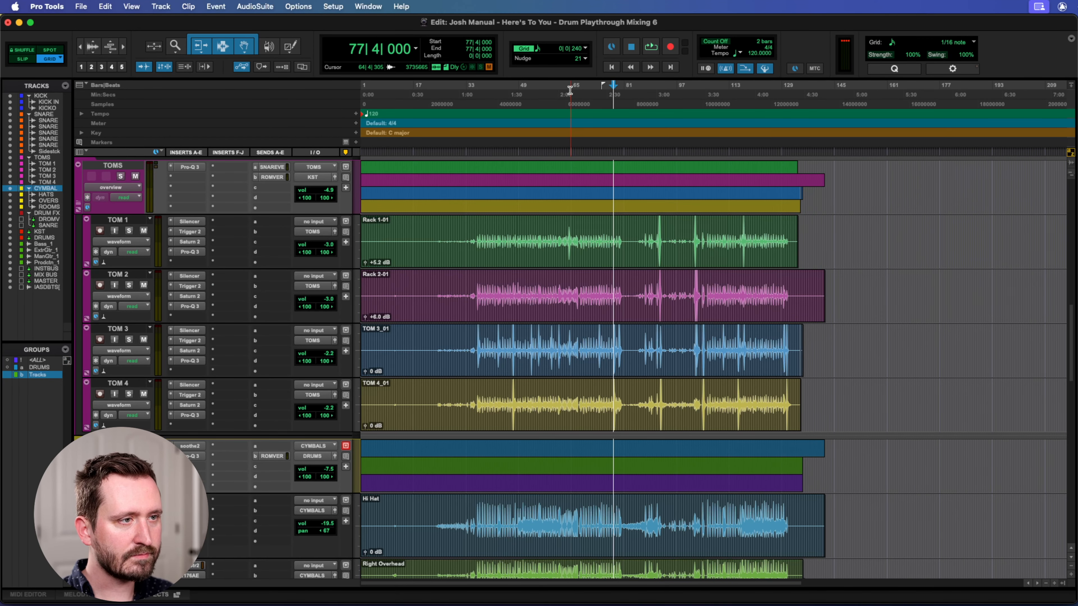
left_click(710, 93)
key("space")
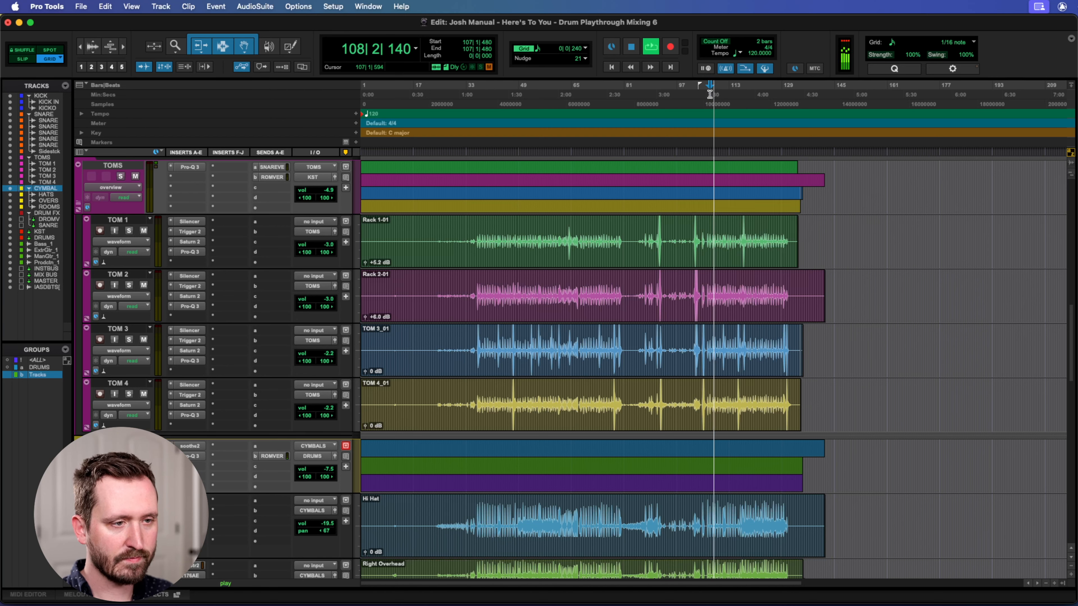
key("super+equal")
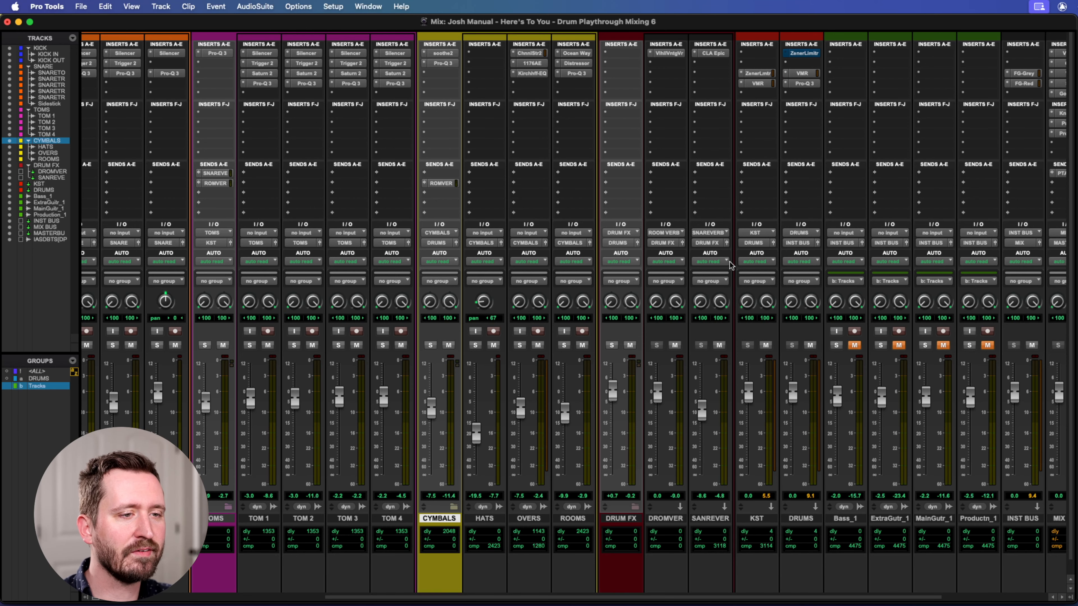
View the Zener Limiter settings on the KST bus.
scroll(726, 237, "left", 10)
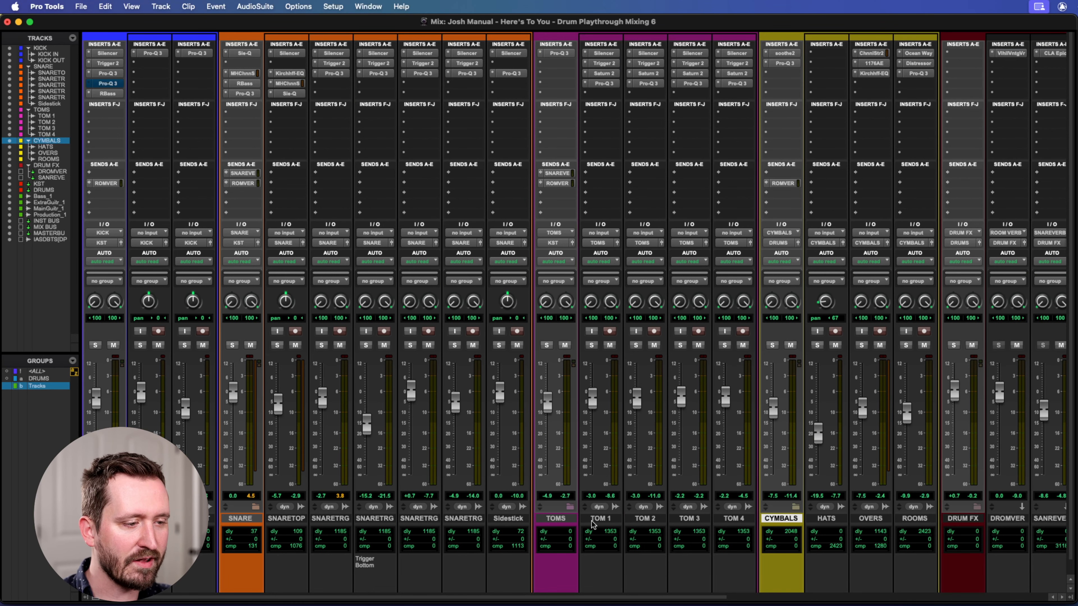
scroll(514, 382, "right", 1)
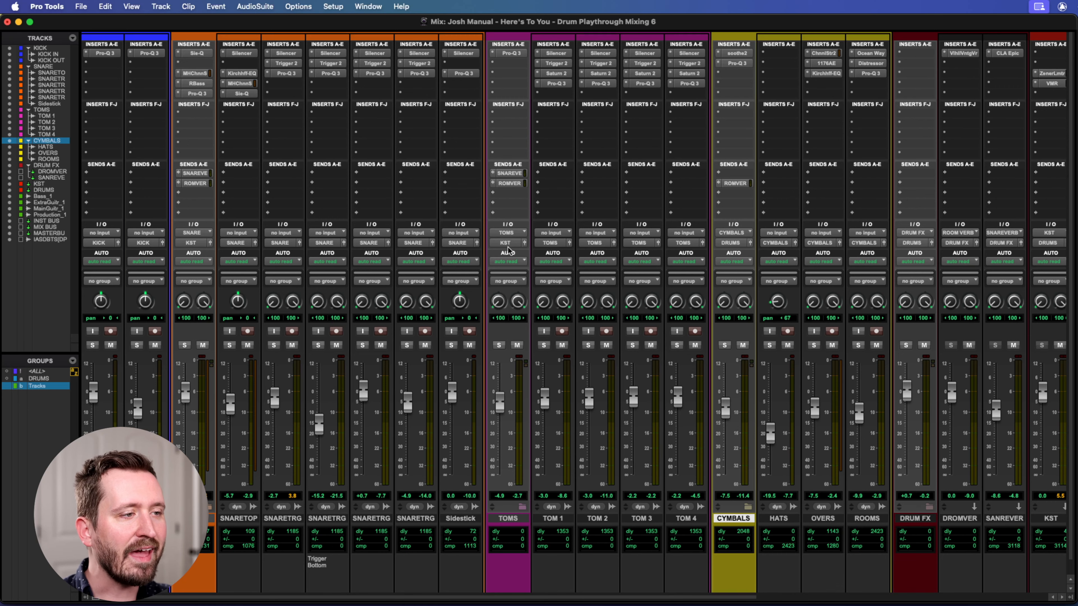
scroll(617, 251, "right", 8)
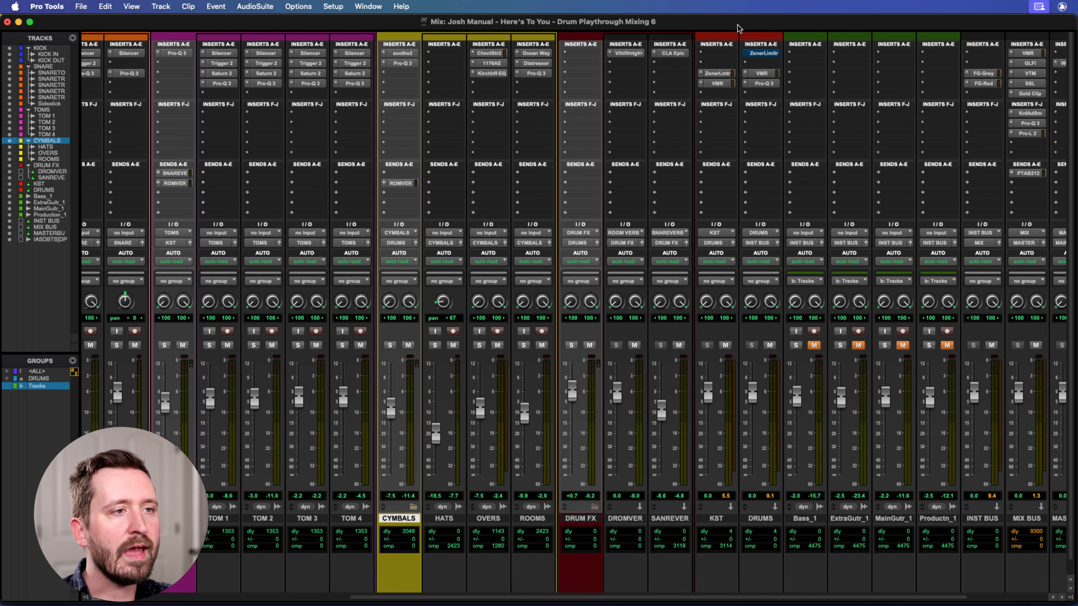
left_click(715, 74)
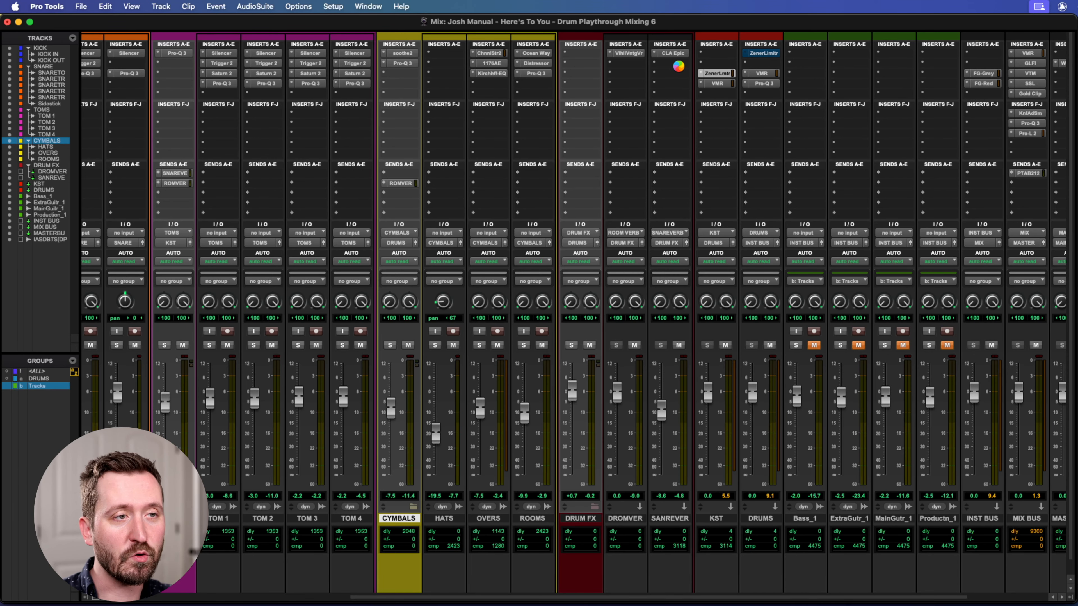
left_click_drag(645, 93, 592, 103)
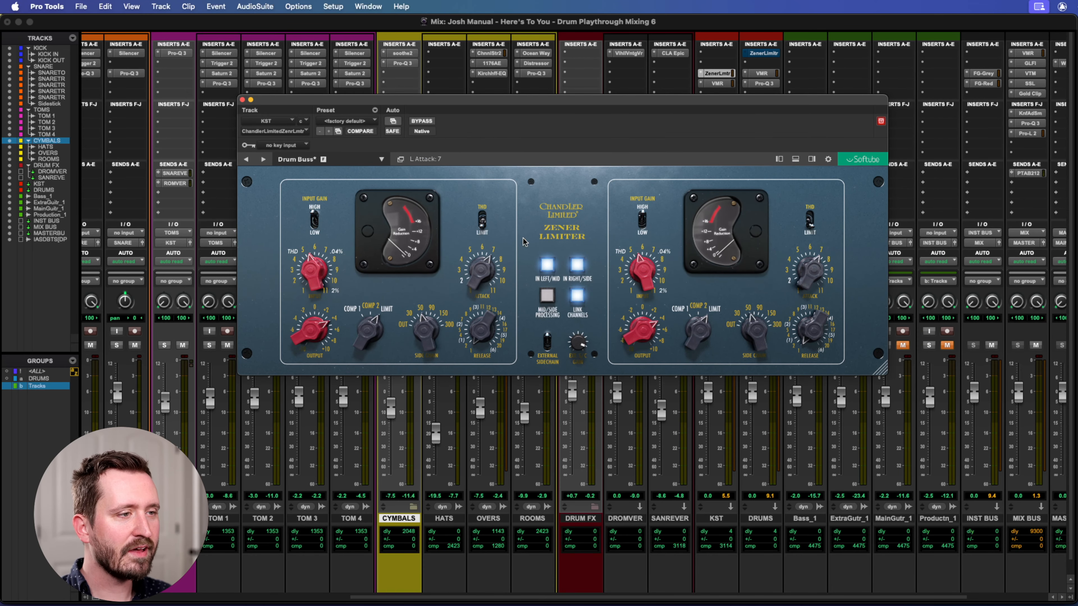
left_click_drag(592, 106, 564, 108)
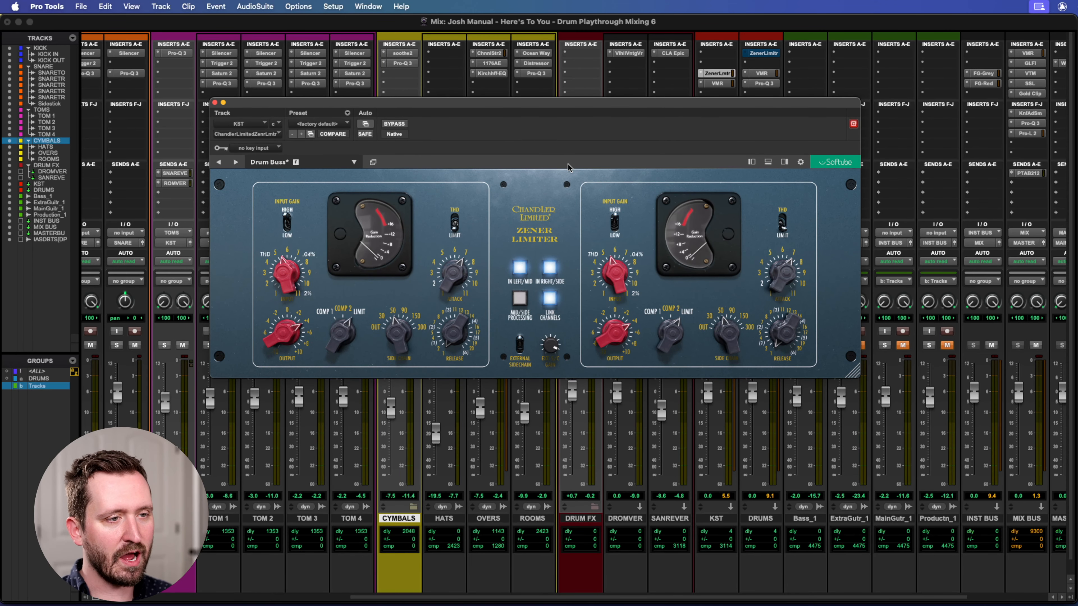
Mute the CYMBALS folder, and compare playback with the KST bus's Zener Limiter bypassed and active.
left_click_drag(559, 107, 471, 171)
left_click(408, 345)
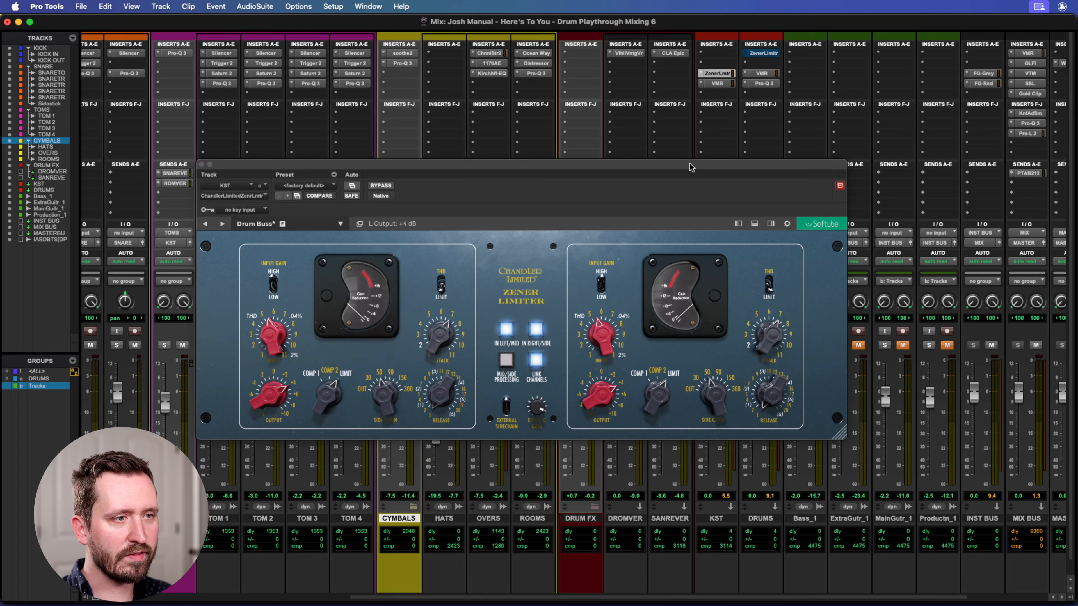
left_click_drag(676, 162, 704, 108)
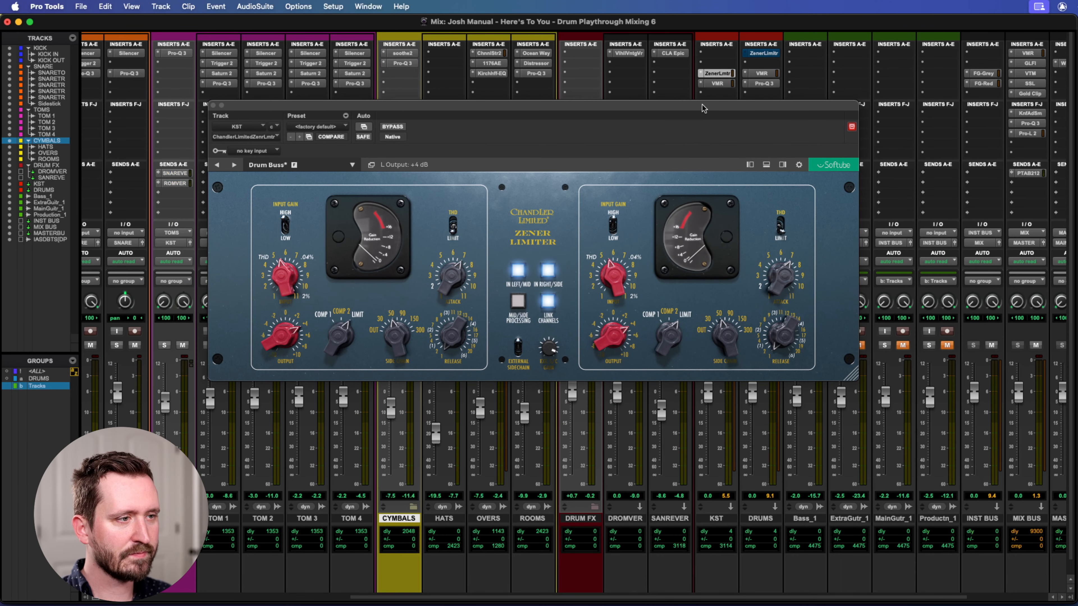
left_click(393, 127)
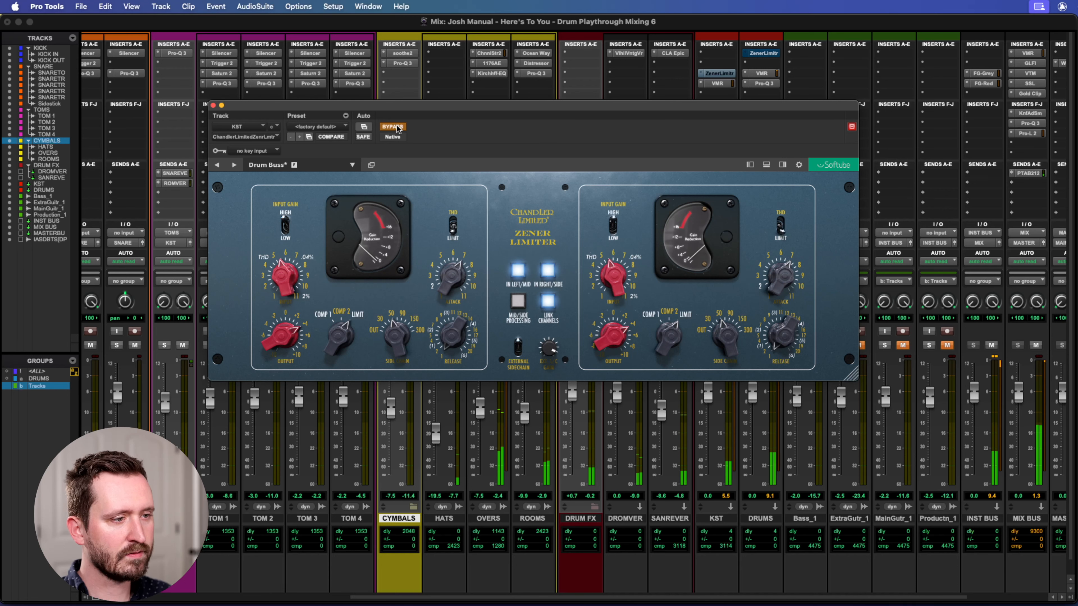
left_click(392, 127)
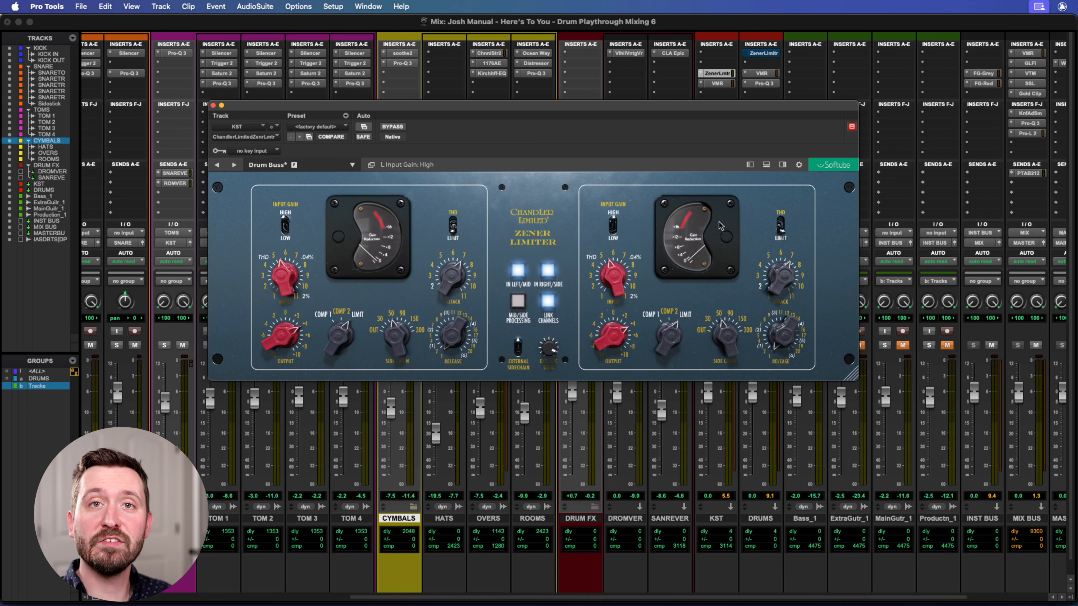
left_click_drag(561, 107, 572, 116)
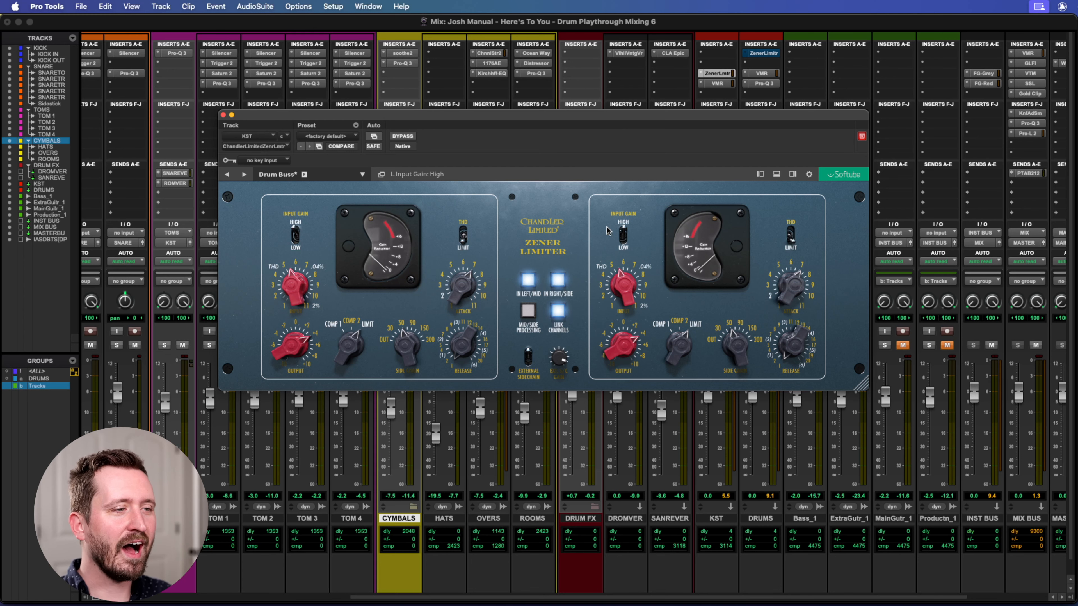
Open the KST bus's Virtual Mix Rack and examine the FG-N equalizer's band frequencies and gains.
left_click(717, 83)
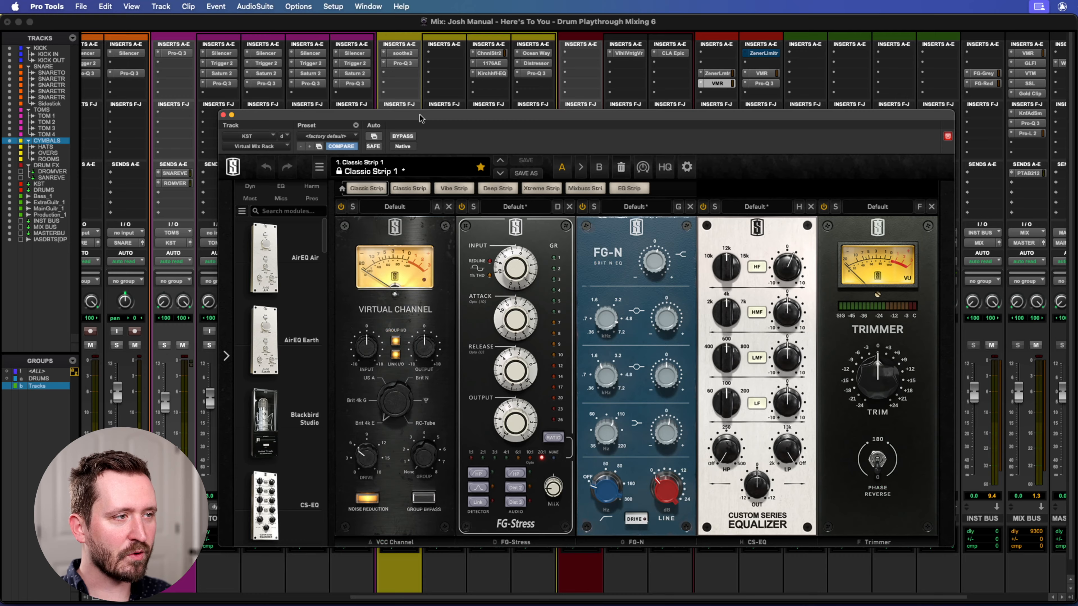
left_click_drag(420, 118, 373, 75)
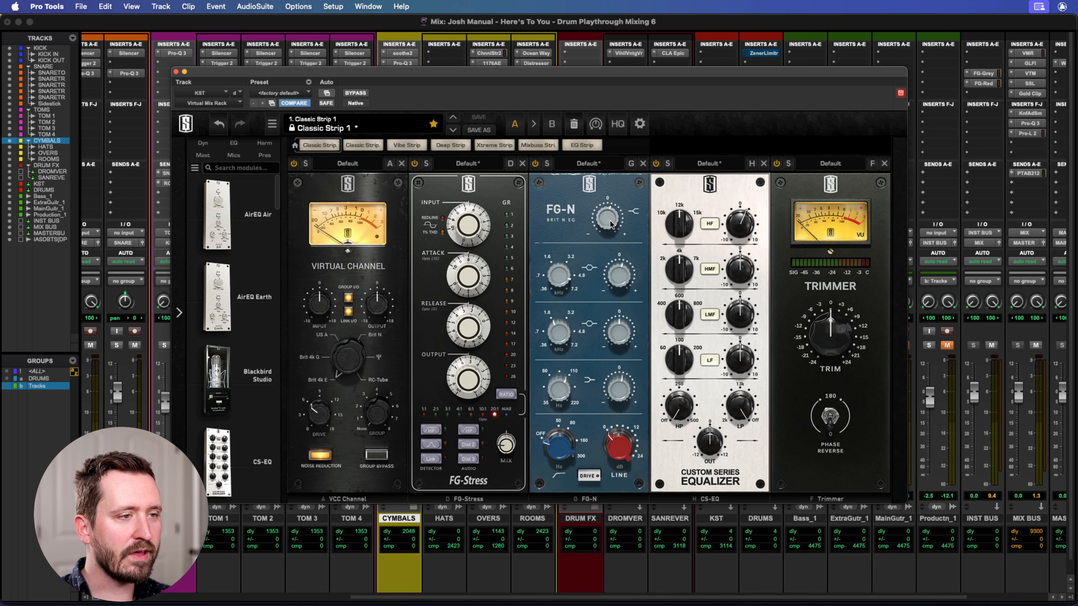
mouse_move(556, 281)
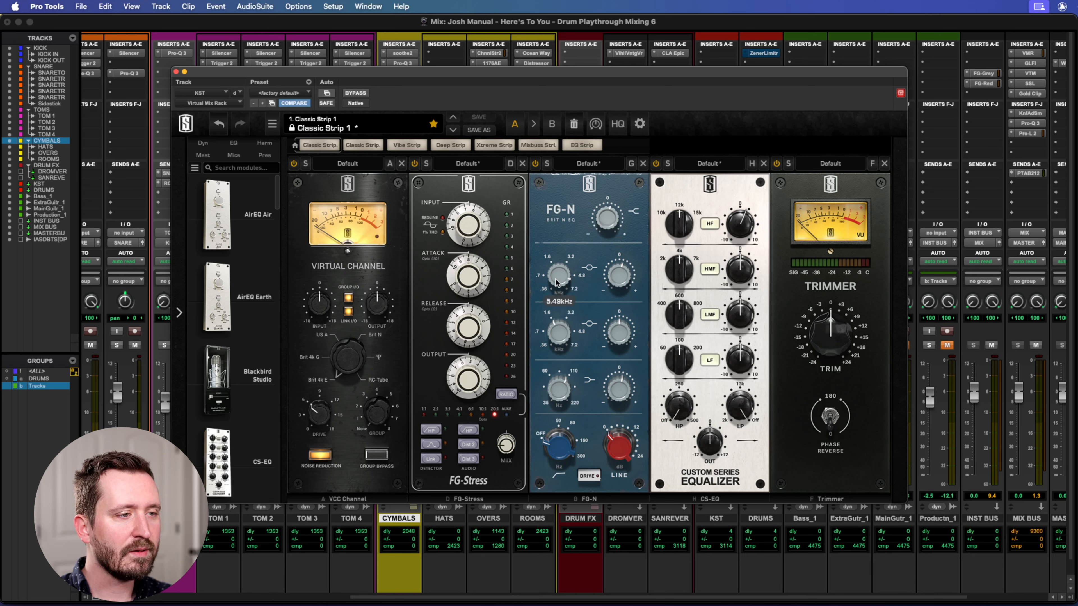
mouse_move(620, 289)
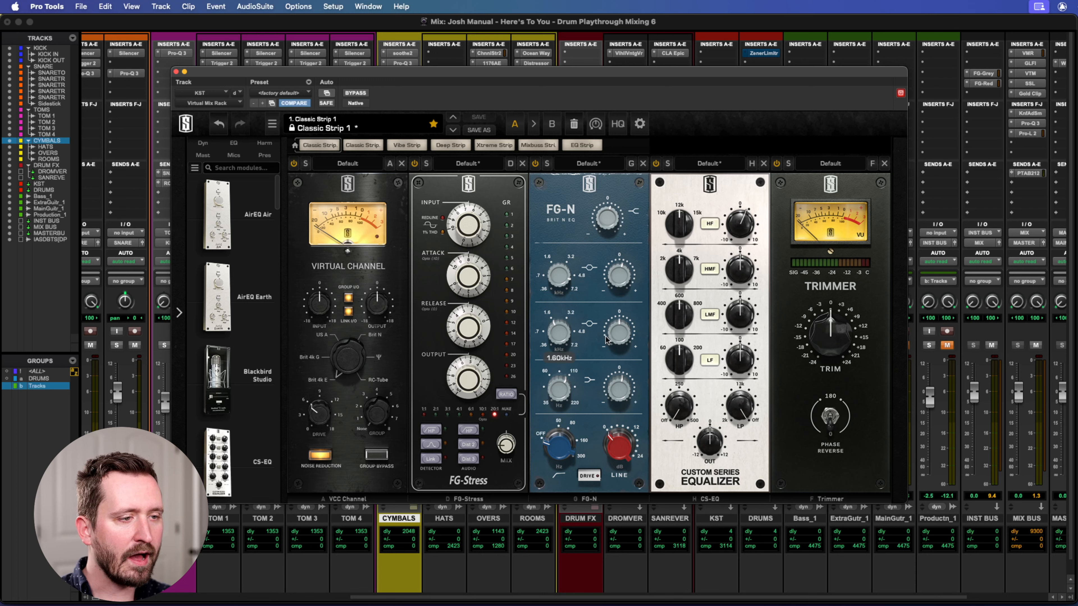
mouse_move(564, 393)
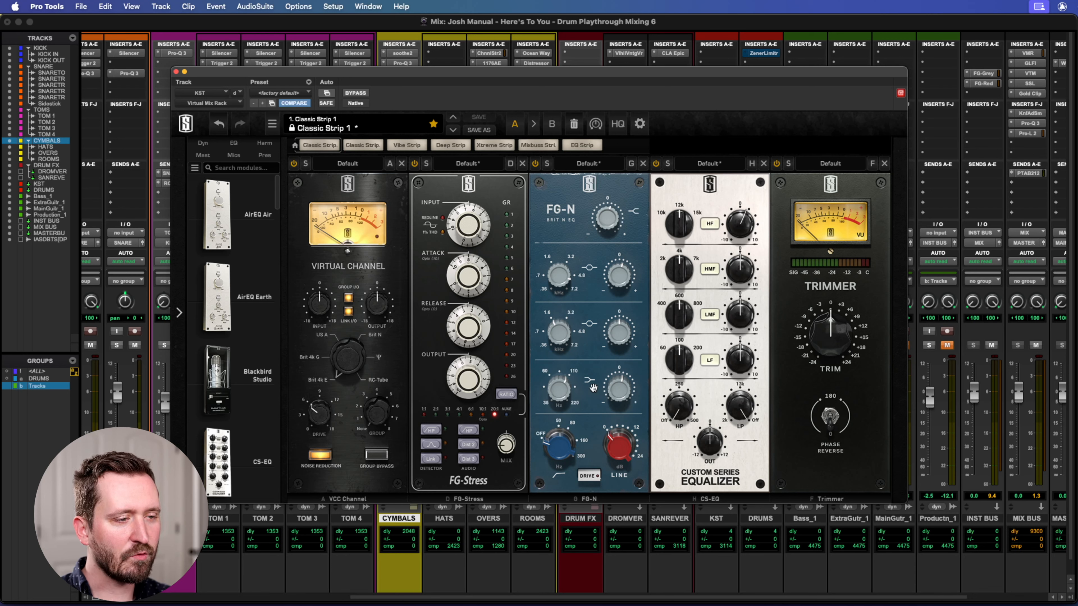
mouse_move(617, 390)
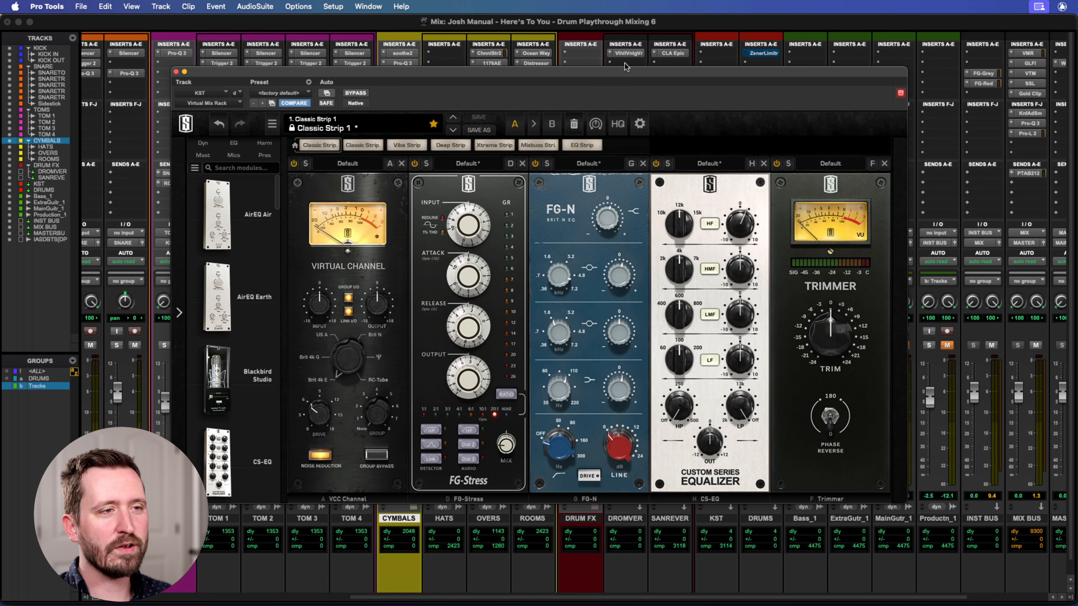
Compare playback with the KST bus's Virtual Mix Rack bypassed and active, and check the FG-Stress mix amount.
left_click_drag(633, 75, 658, 41)
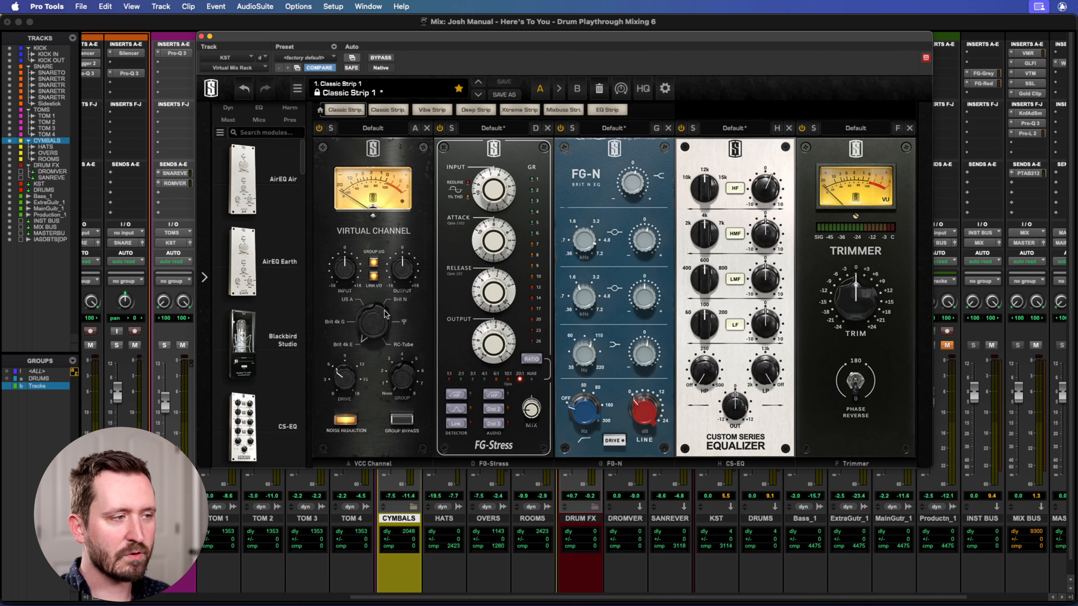
left_click(383, 58)
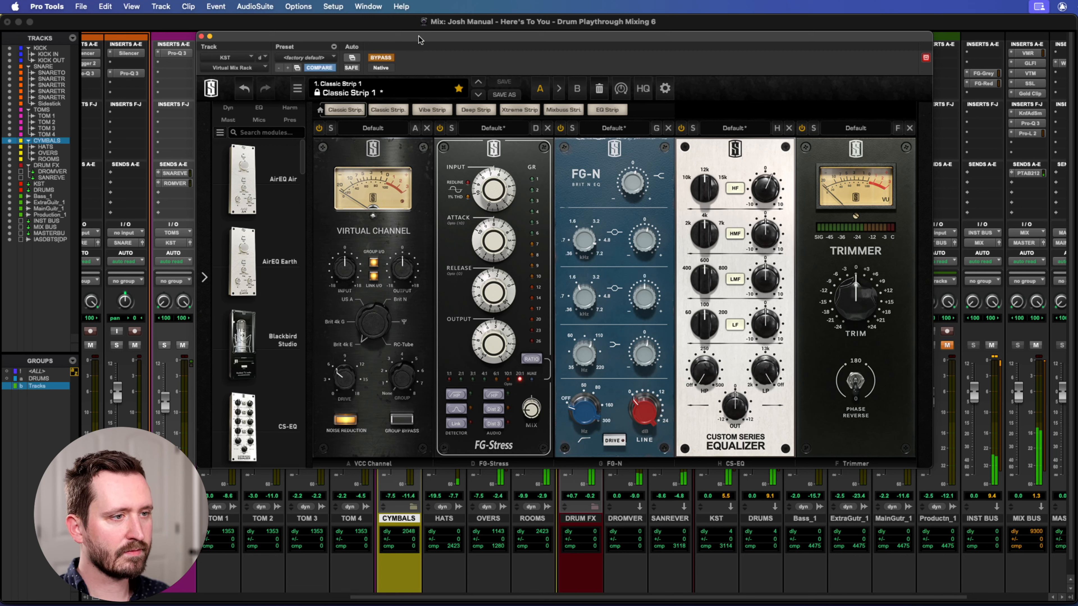
left_click(379, 58)
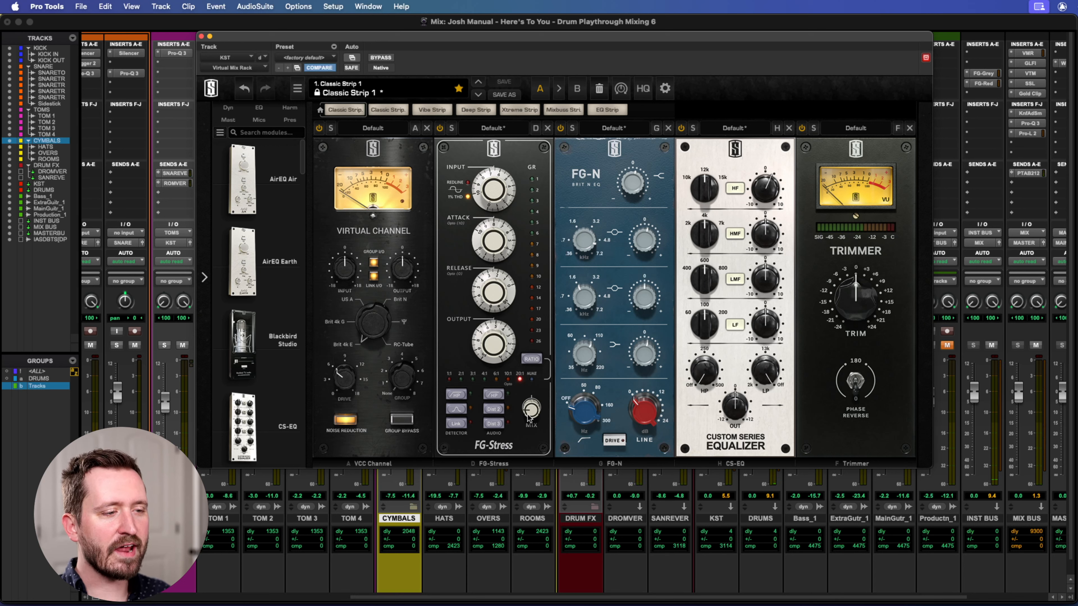
mouse_move(533, 414)
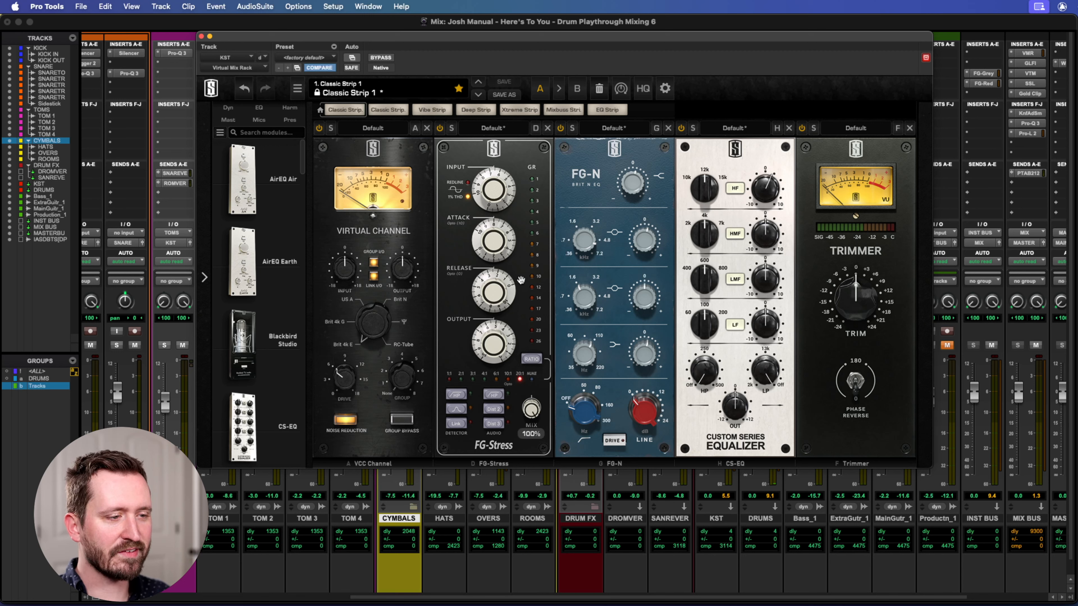
key("space")
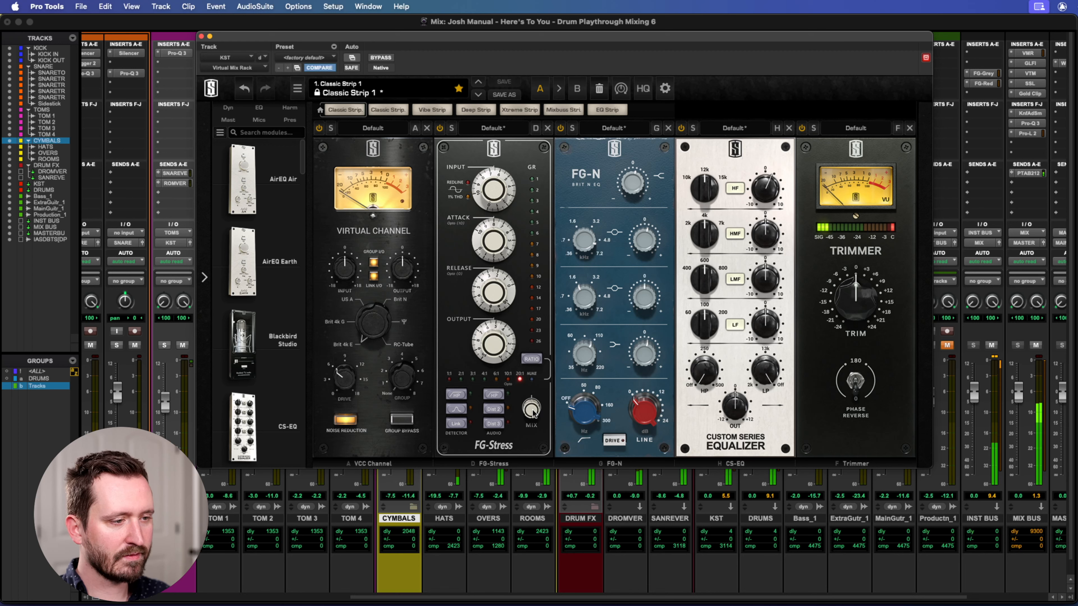
key("space")
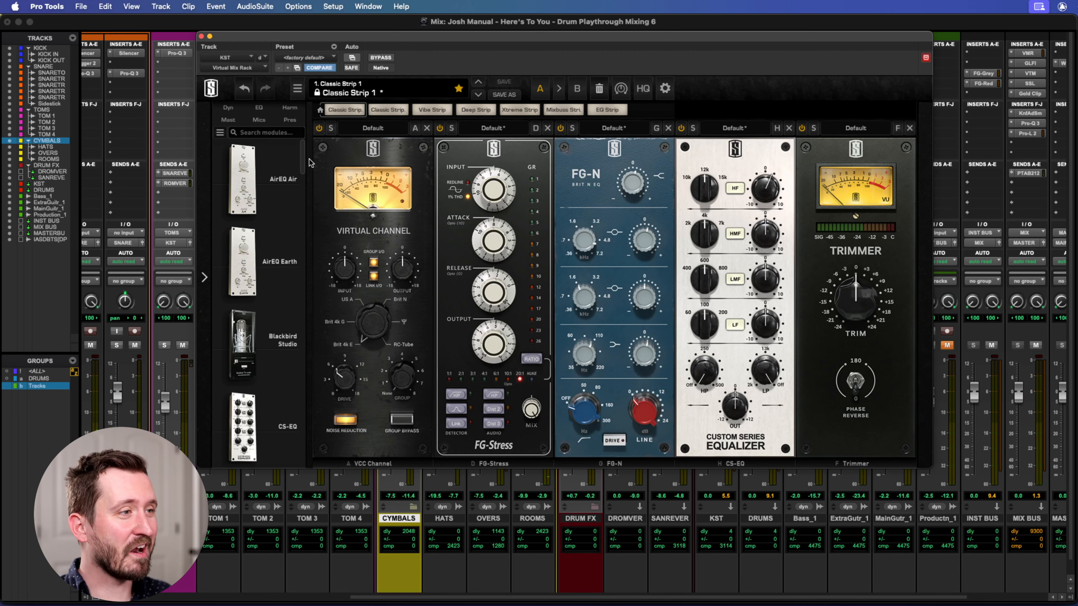
Close the Virtual Mix Rack and open the bypassed Zener Limiter on the DRUMS bus.
left_click(243, 91)
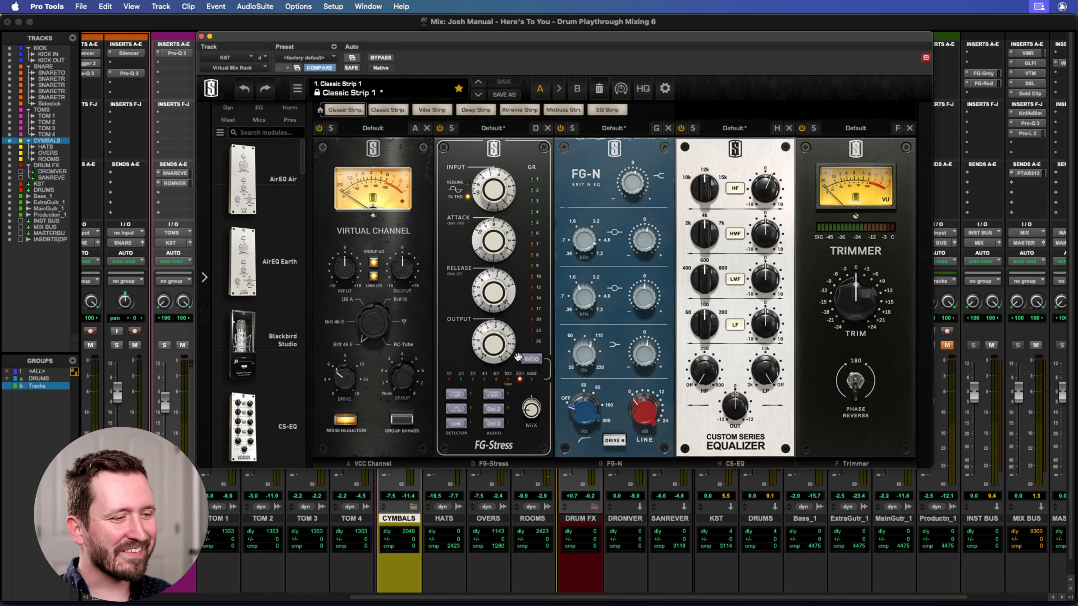
left_click_drag(225, 42, 242, 106)
left_click(219, 100)
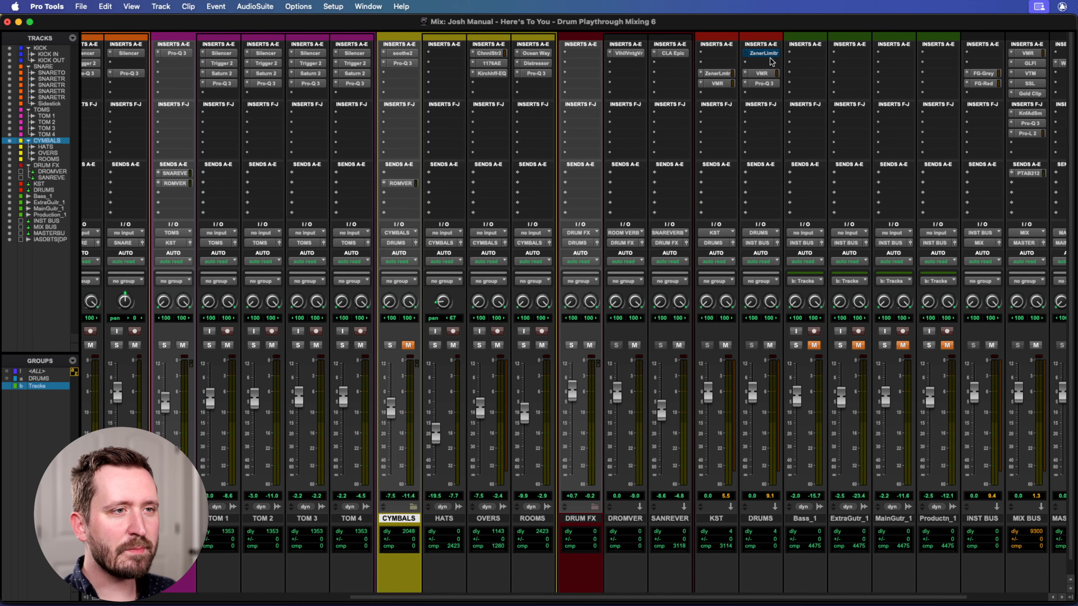
left_click(758, 53)
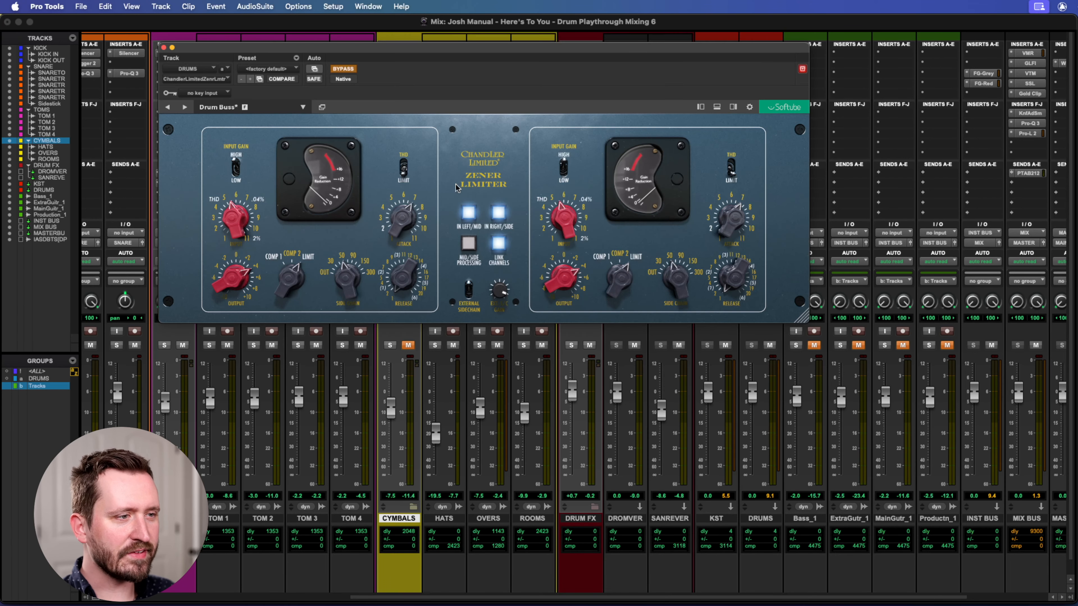
Close the Zener Limiter, open the DRUMS bus's Virtual Mix Rack to view its modules, and close it again.
left_click(163, 48)
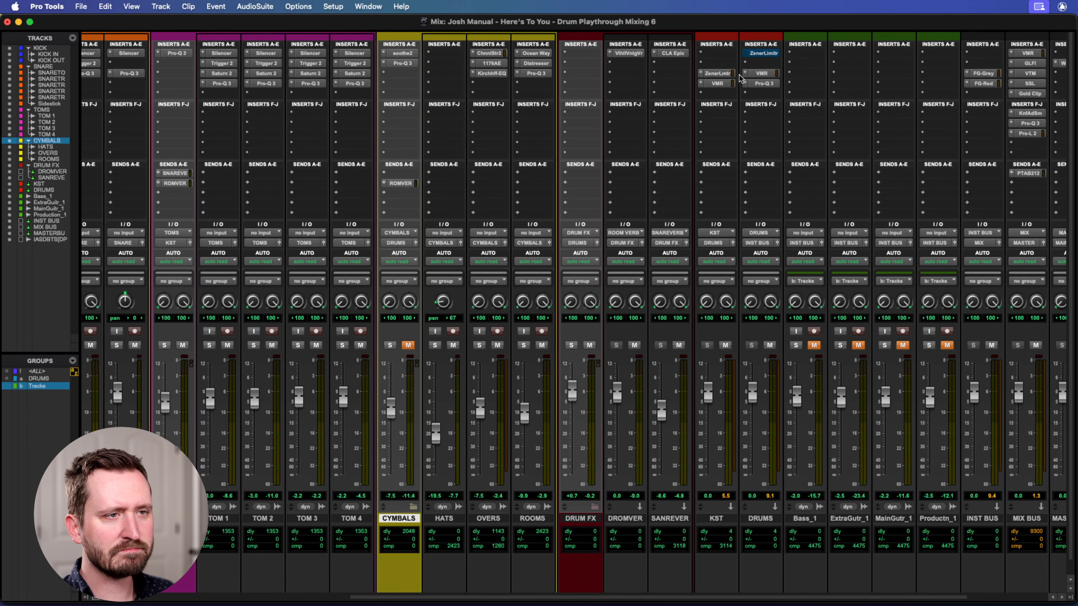
left_click(764, 73)
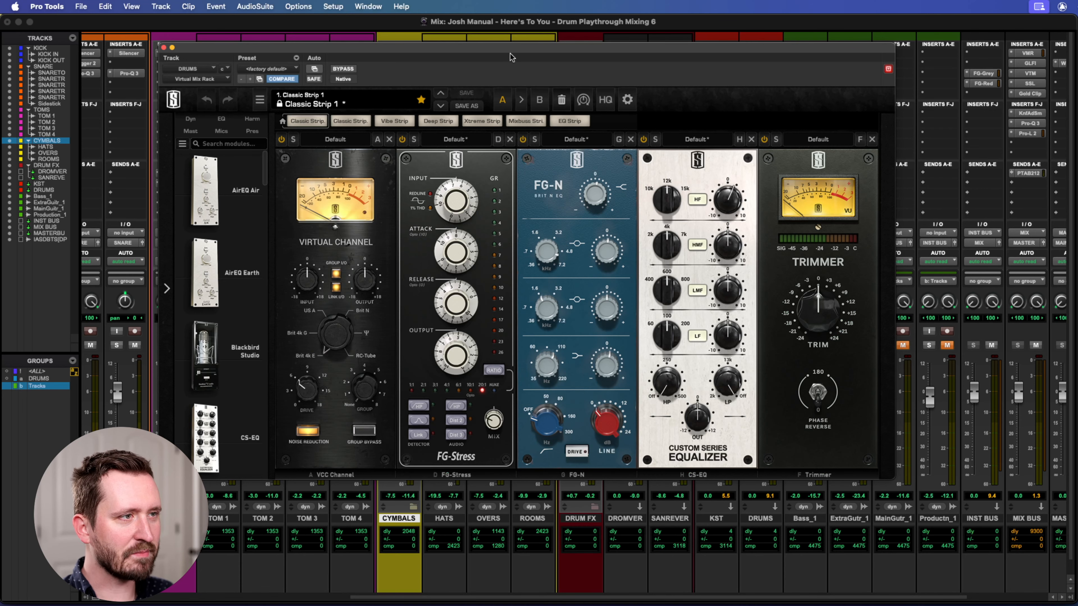
left_click_drag(505, 53, 544, 69)
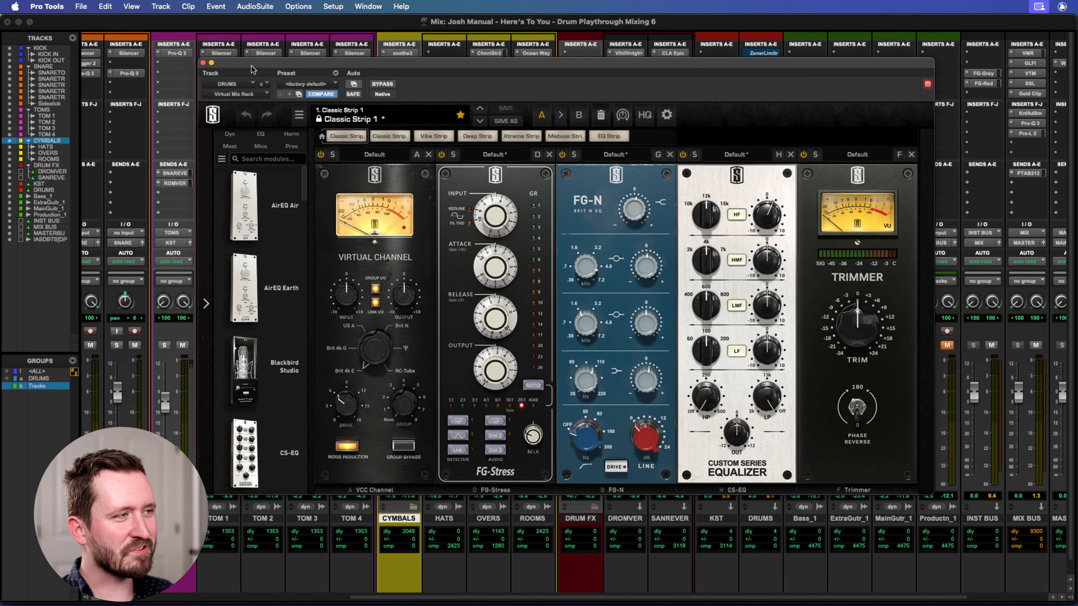
left_click_drag(248, 69, 246, 97)
left_click(202, 90)
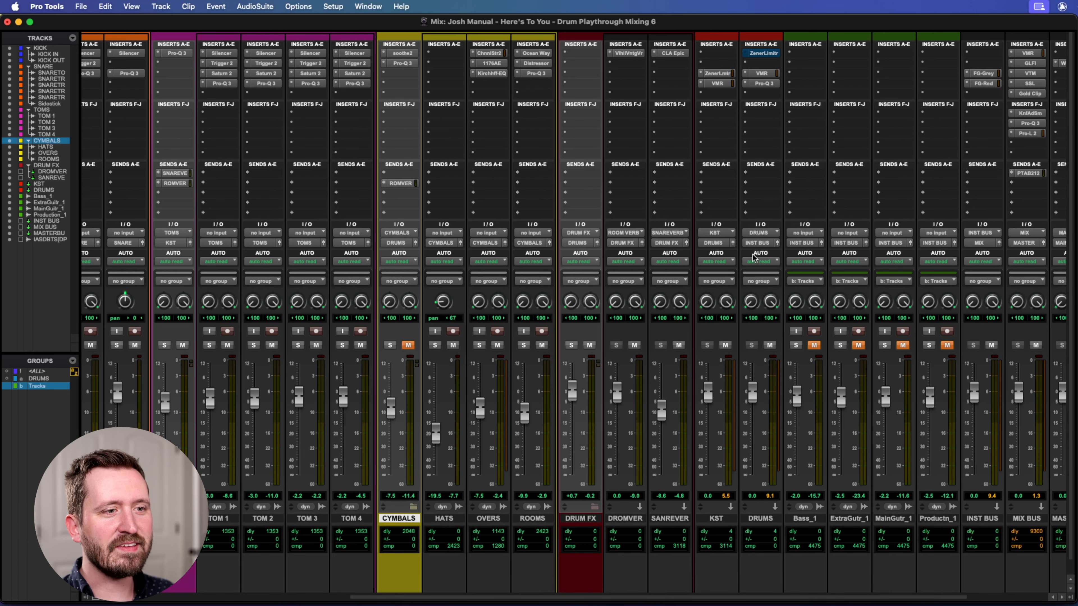
Open the DRUMS bus's Pro-Q 3 and compare playback with the equalizer bypassed and active.
left_click(763, 83)
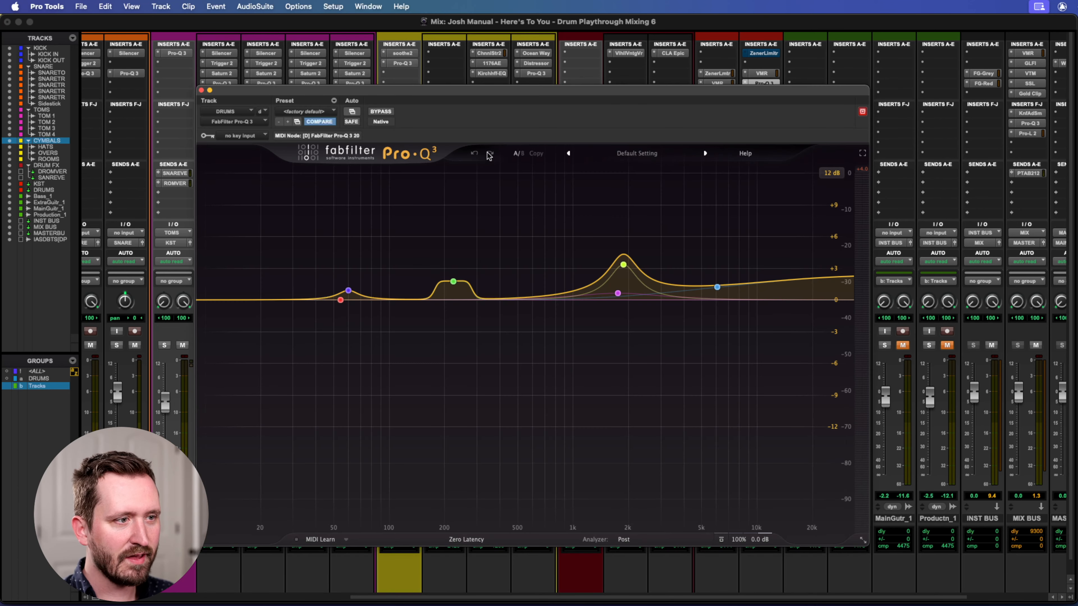
left_click_drag(496, 90, 521, 68)
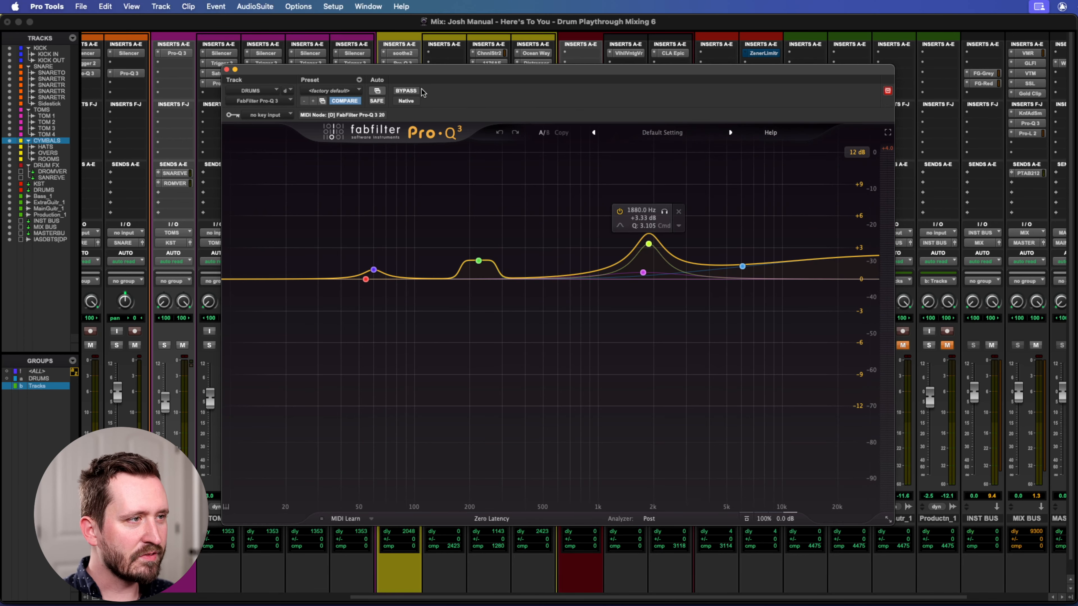
left_click(406, 91)
left_click_drag(458, 71, 432, 56)
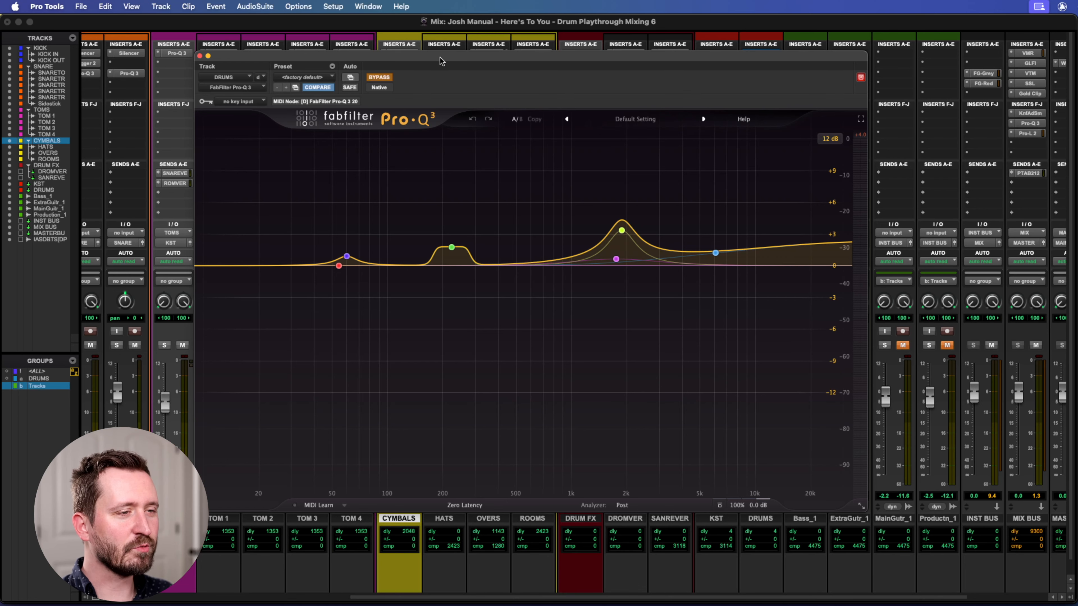
left_click_drag(441, 57, 442, 66)
key("space")
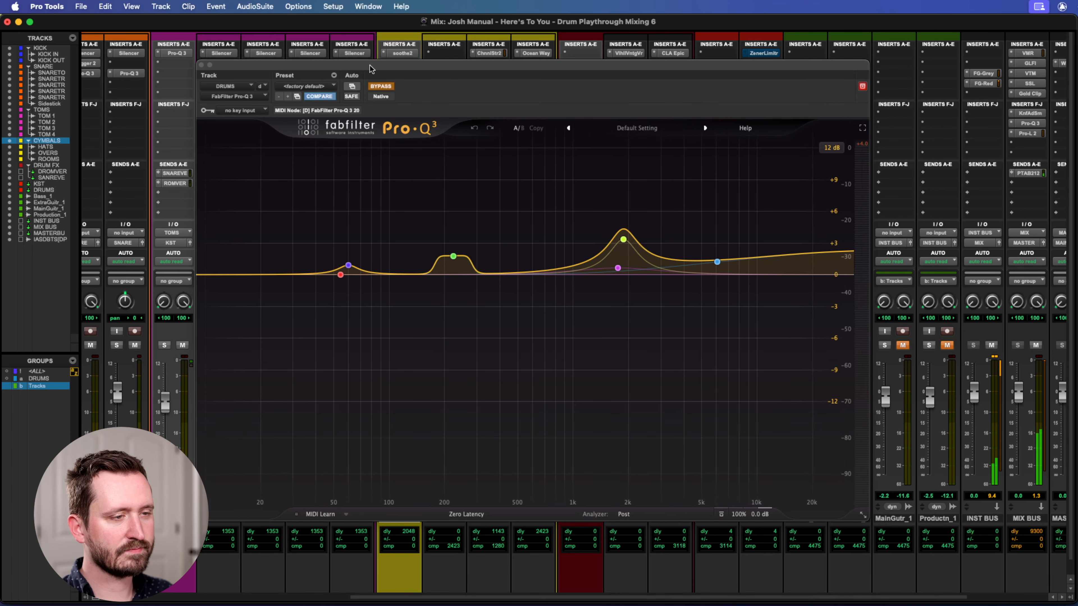
left_click(386, 87)
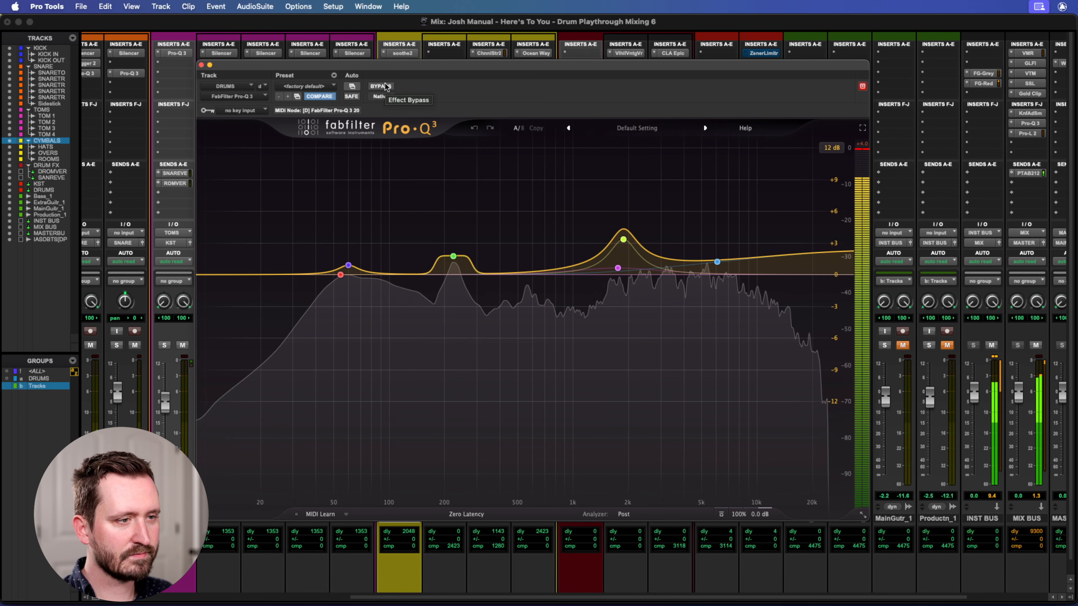
key("space")
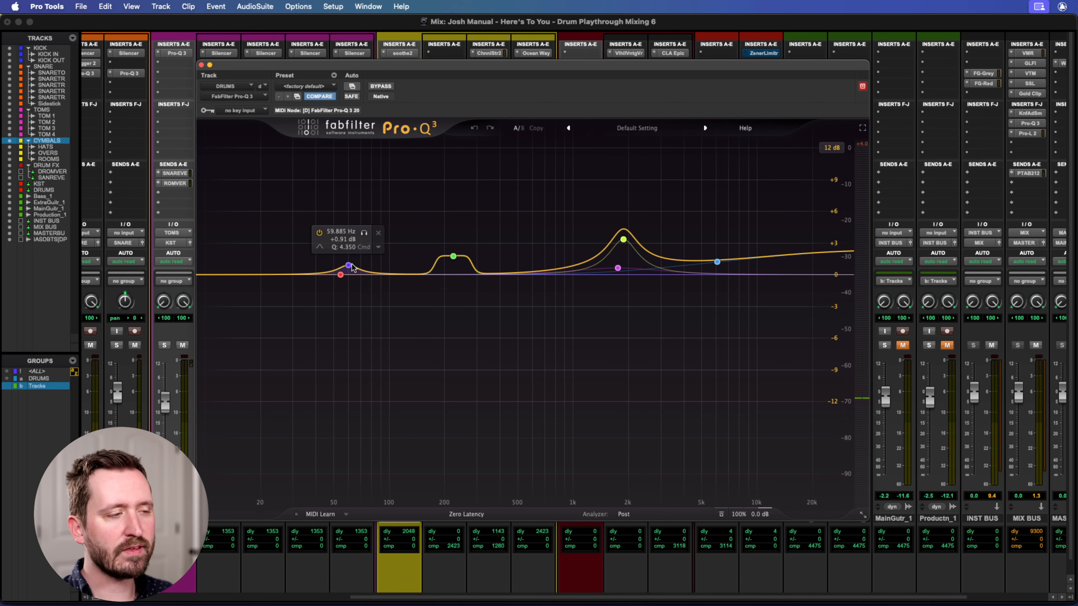
Examine the Pro-Q 3's low-mid bell, its slope and the bands near 2 kHz, and close the equalizer.
left_click(453, 257)
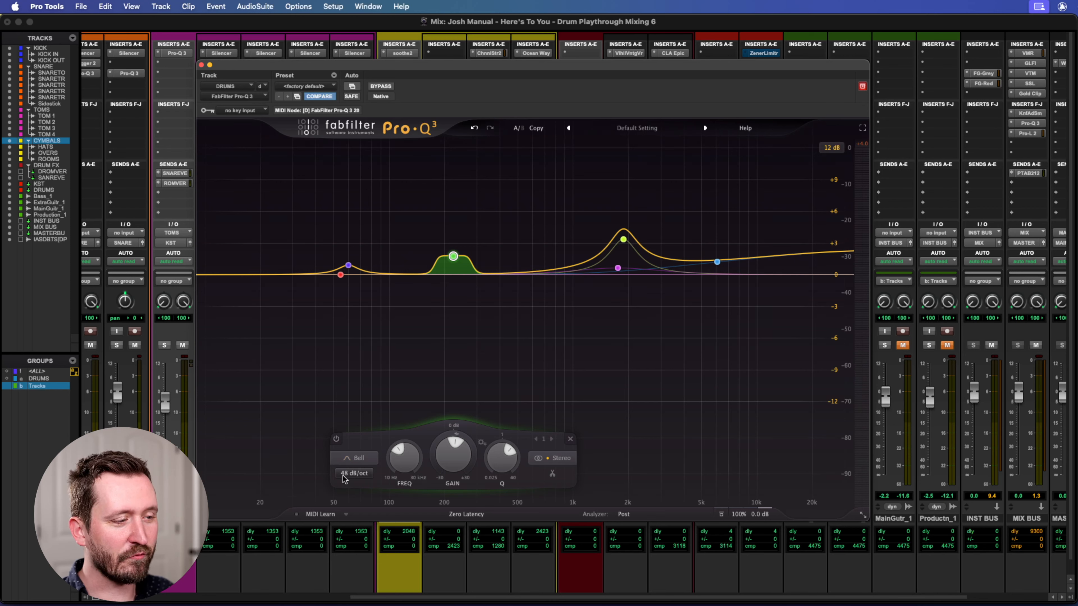
mouse_move(431, 269)
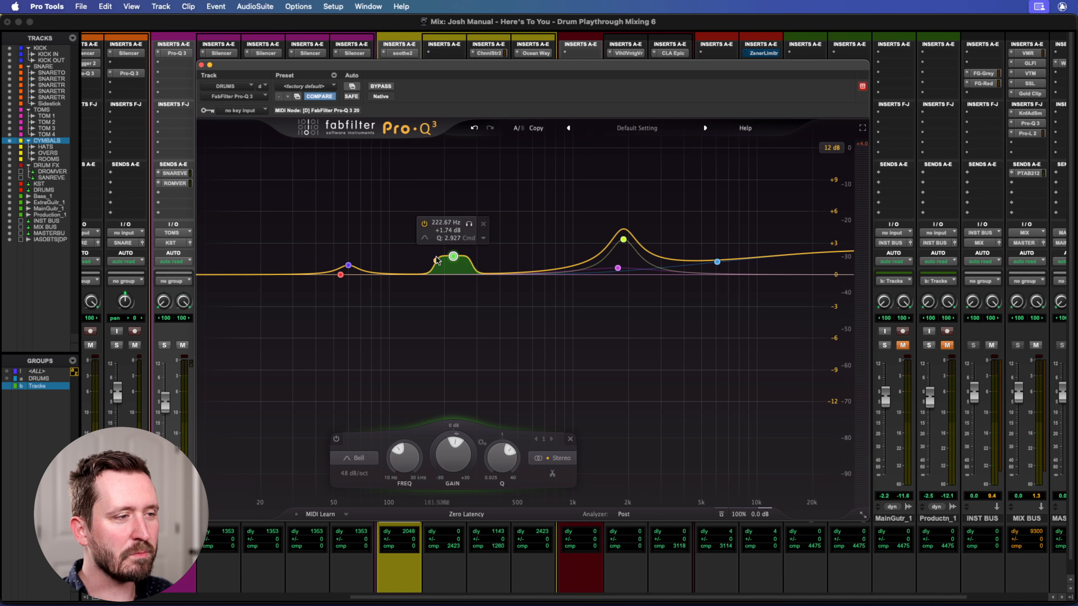
mouse_move(452, 444)
left_mouse_down()
mouse_move(444, 429)
mouse_move(440, 487)
mouse_move(433, 439)
left_mouse_up()
left_click(474, 128)
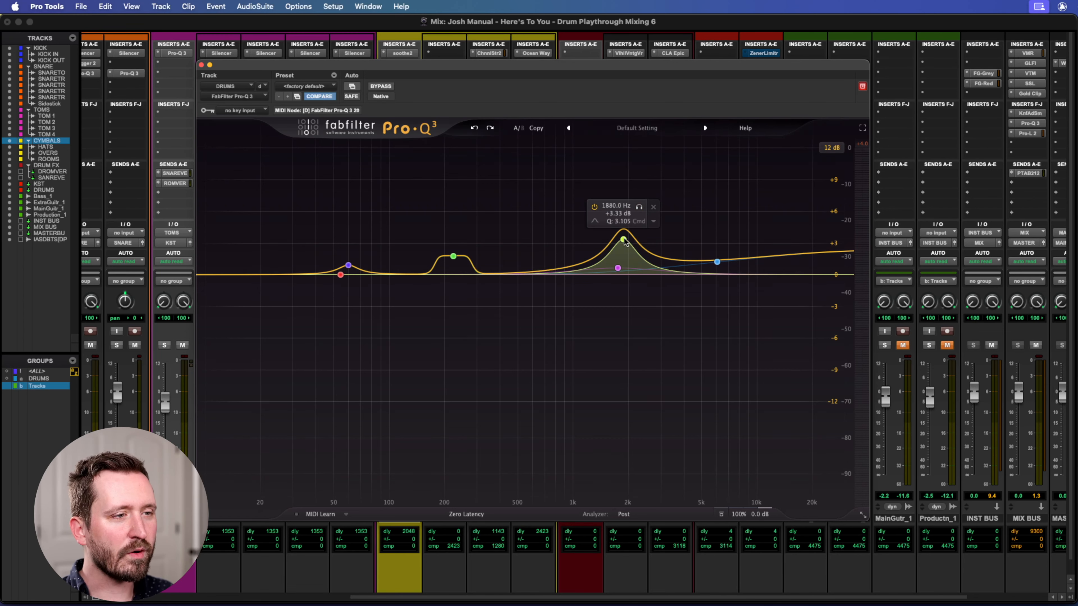
left_click(618, 268)
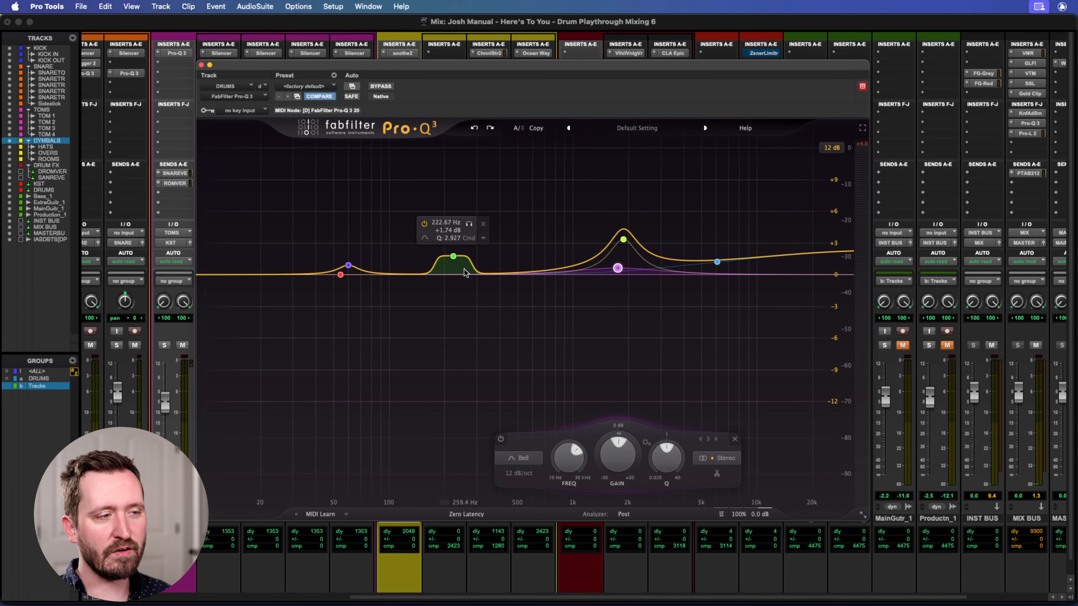
left_click(201, 65)
Unmute the grouped bass, guitar and production tracks.
scroll(806, 234, "right", 2)
scroll(806, 234, "right", 6)
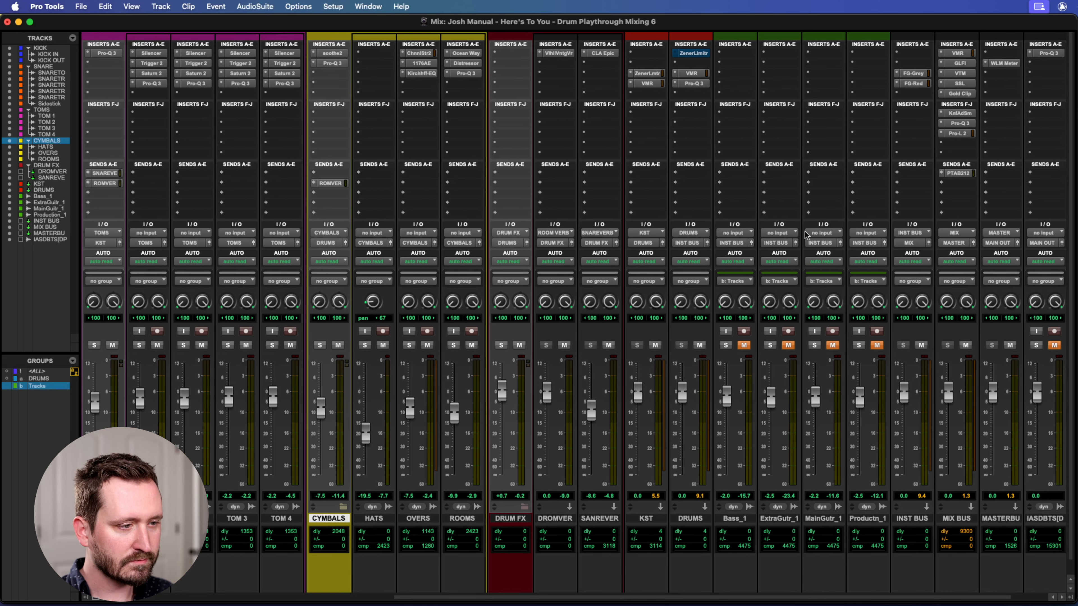
scroll(581, 290, "left", 7)
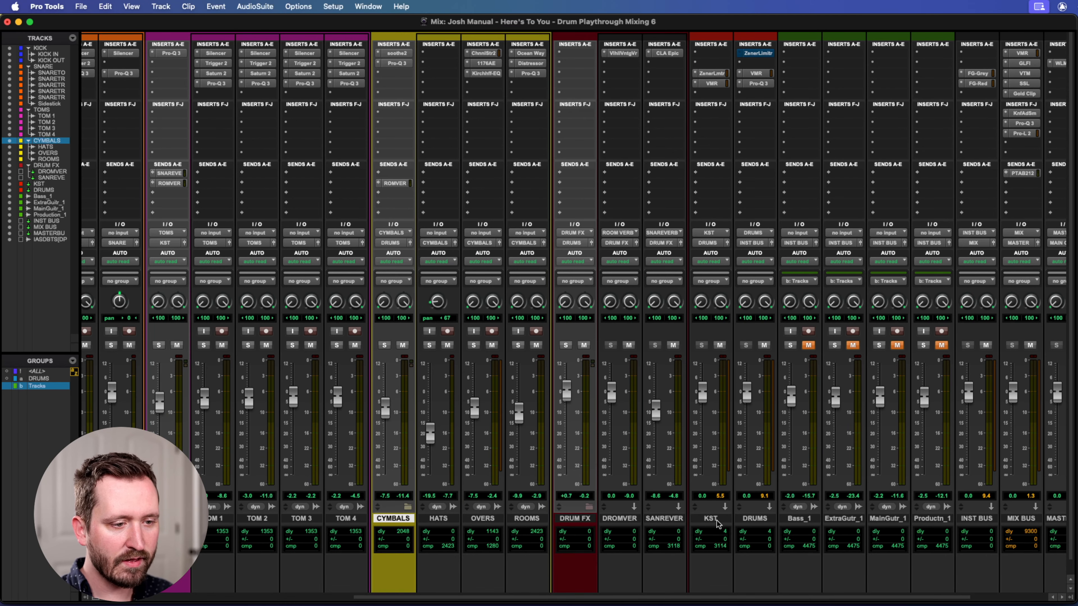
scroll(719, 522, "right", 5)
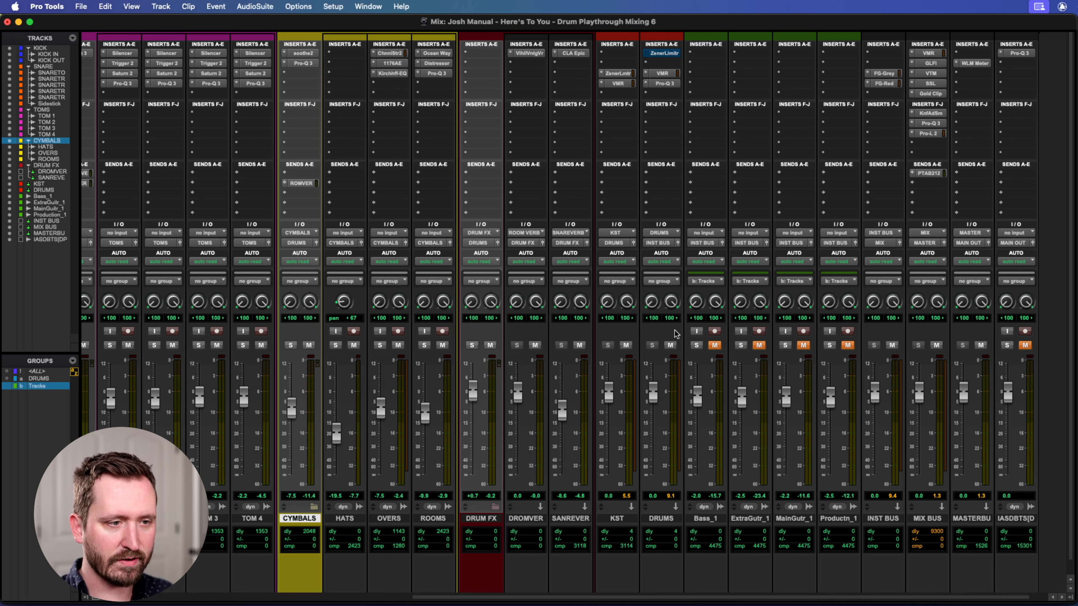
left_click(714, 344)
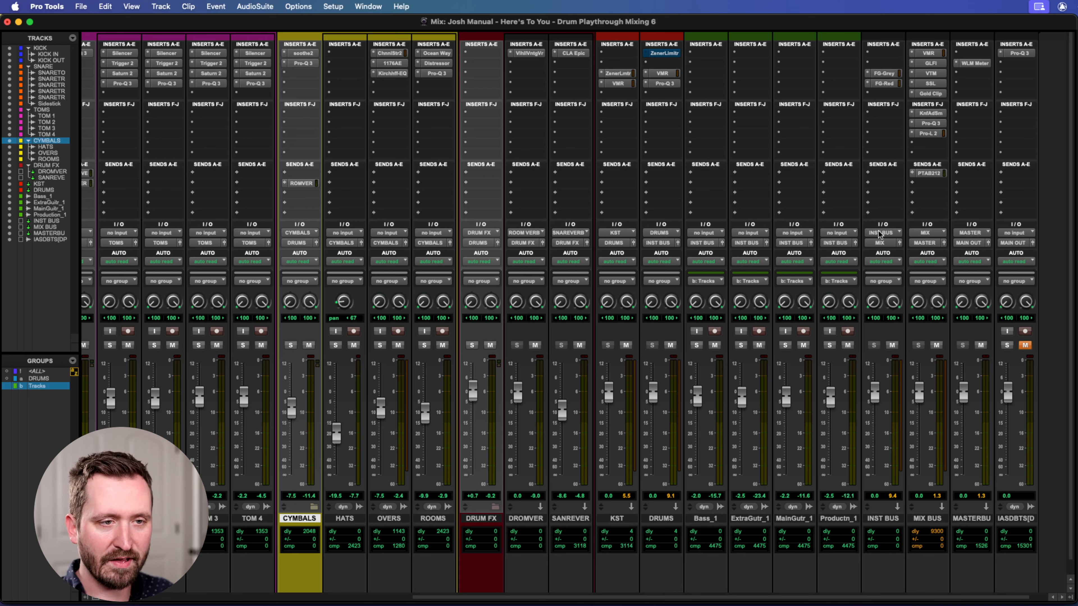
Switch to the Edit window to look over the bus, bass, guitar and production tracks, and return to the Mix window.
key("super+equal")
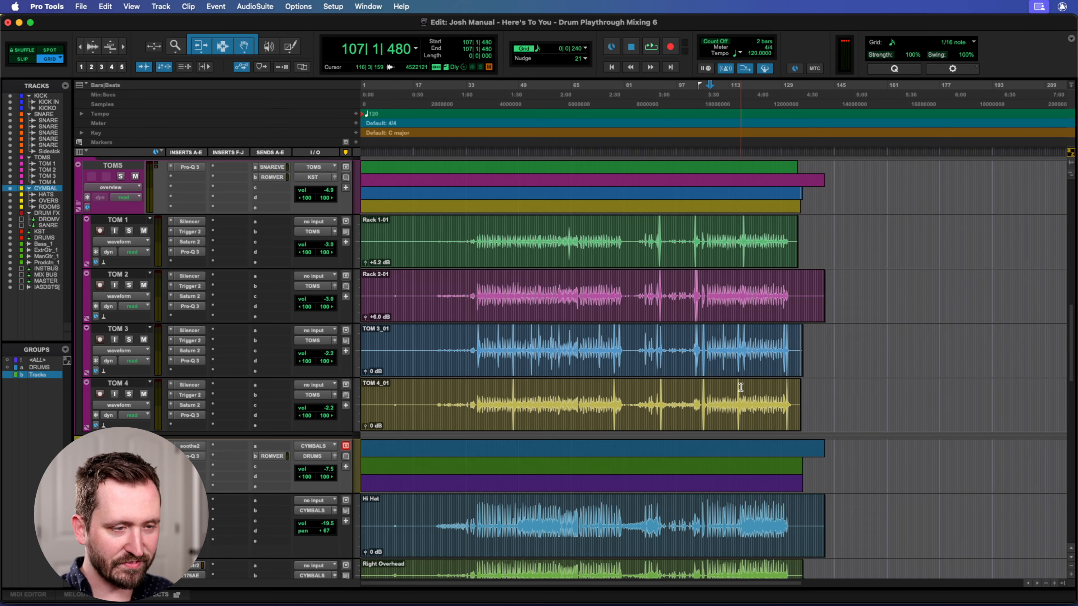
scroll(679, 424, "down", 10)
scroll(602, 380, "up", 3)
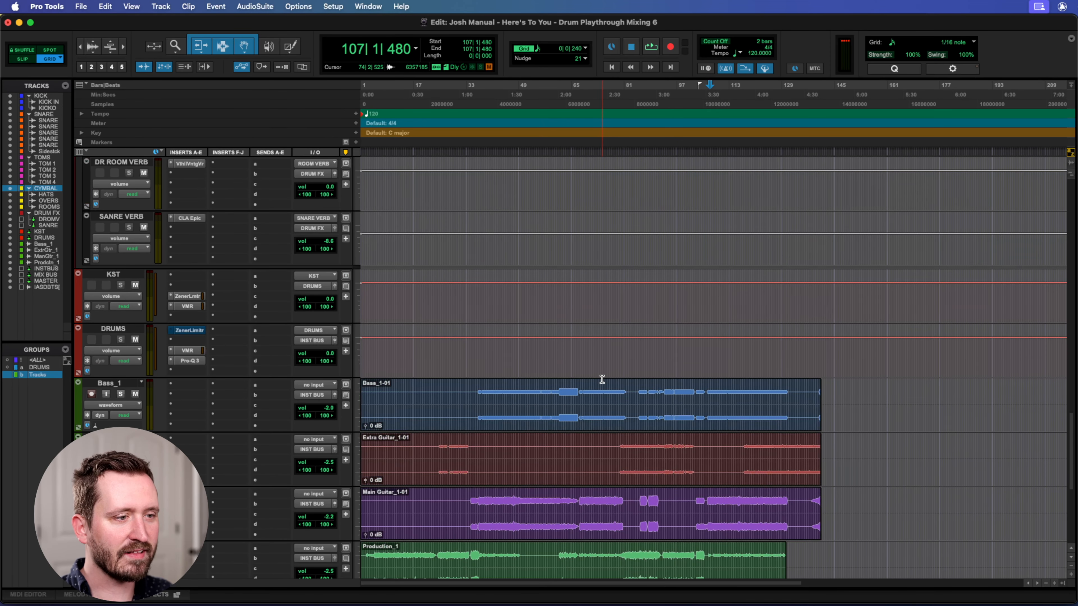
scroll(602, 379, "down", 2)
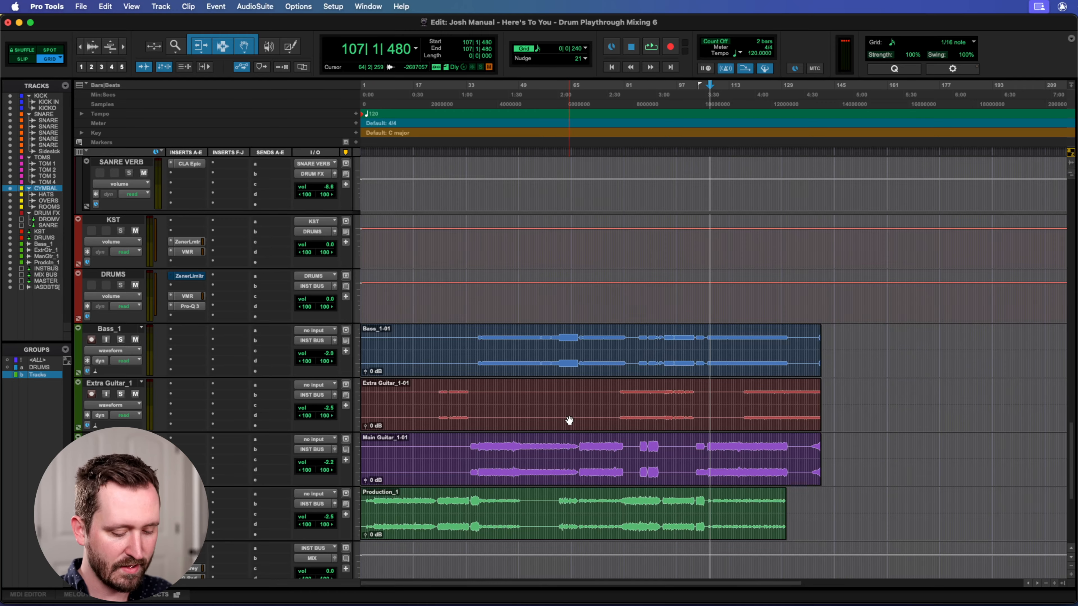
key("super+equal")
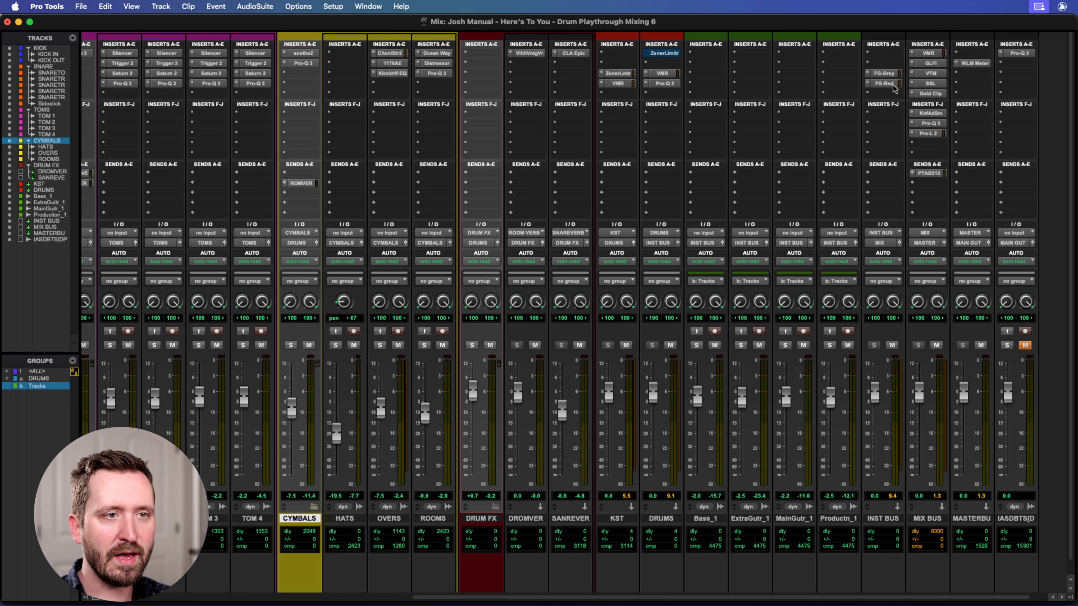
Open the FG-Grey and FG-Red compressors on the INST BUS and arrange their windows so both are visible.
left_click(886, 74)
left_click(884, 83)
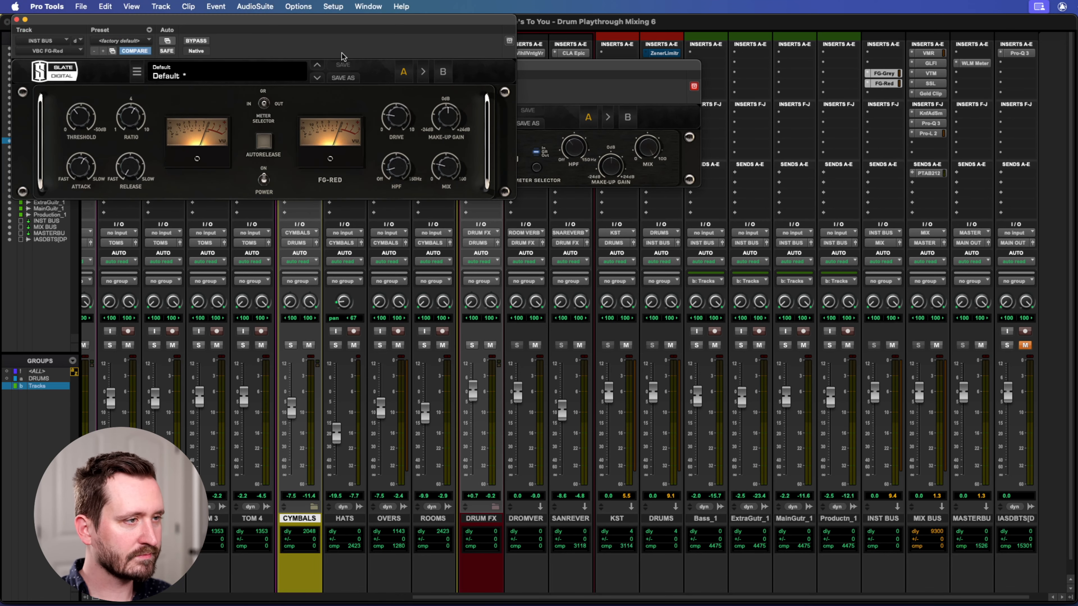
left_click_drag(327, 29, 751, 233)
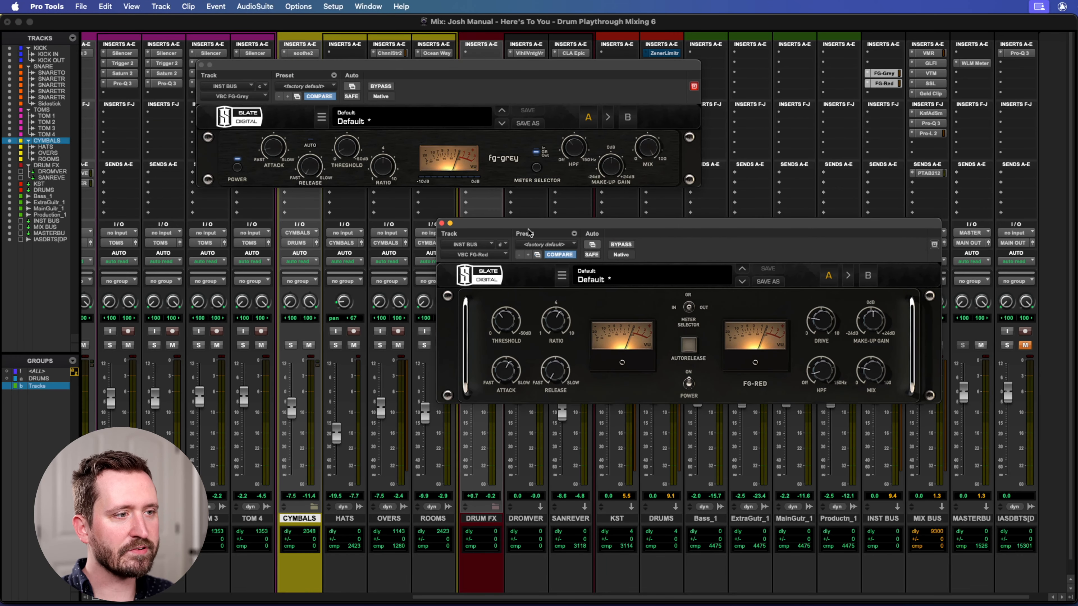
left_click_drag(525, 225, 422, 225)
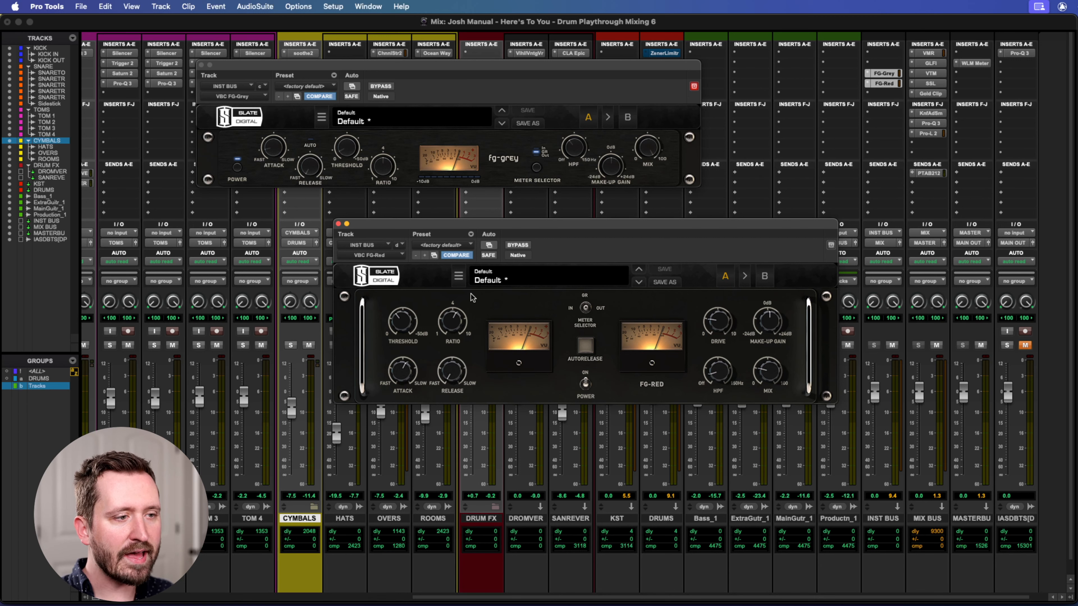
Examine the FG-Red compressor's threshold, ratio, attack, drive and mix settings.
mouse_move(407, 326)
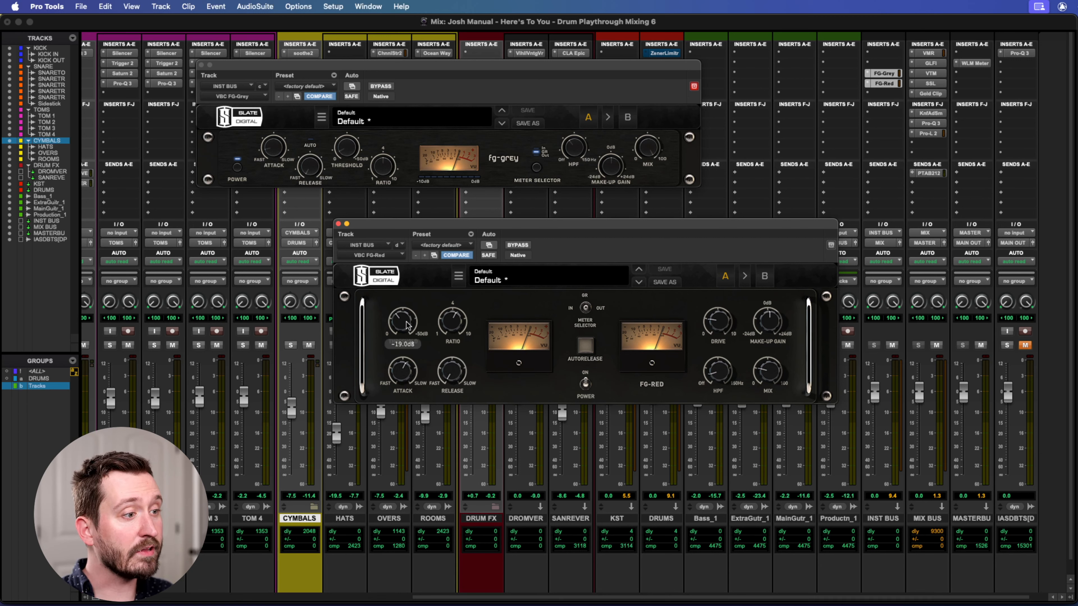
mouse_move(453, 325)
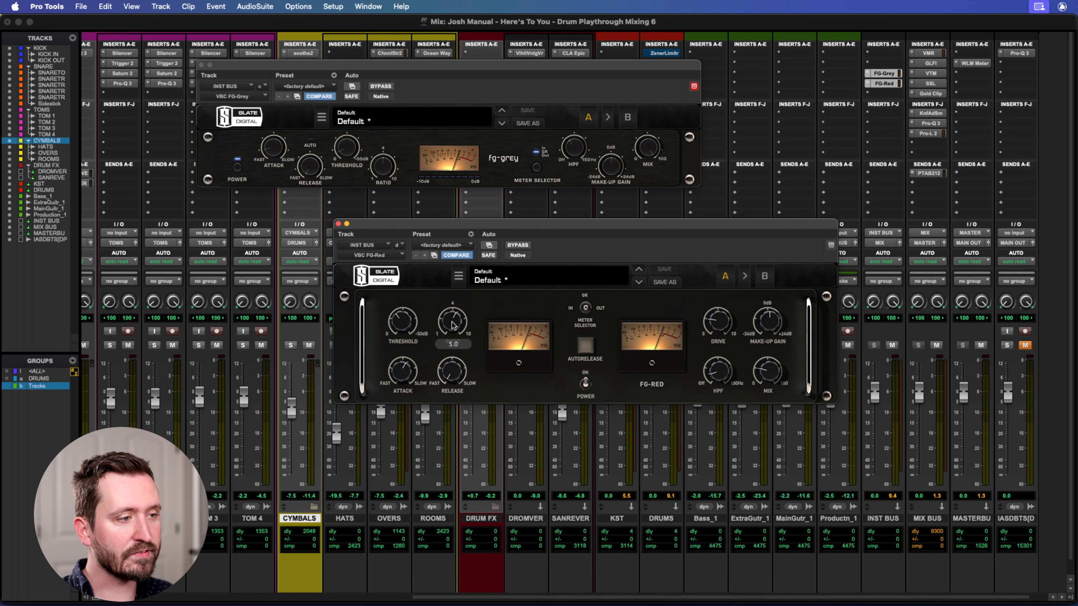
mouse_move(399, 374)
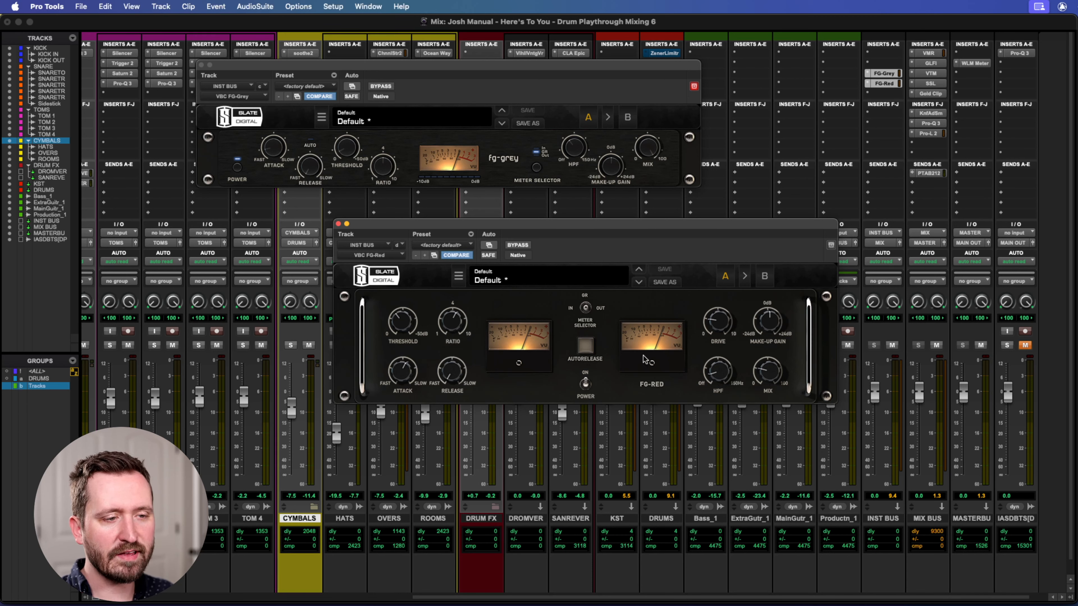
mouse_move(715, 325)
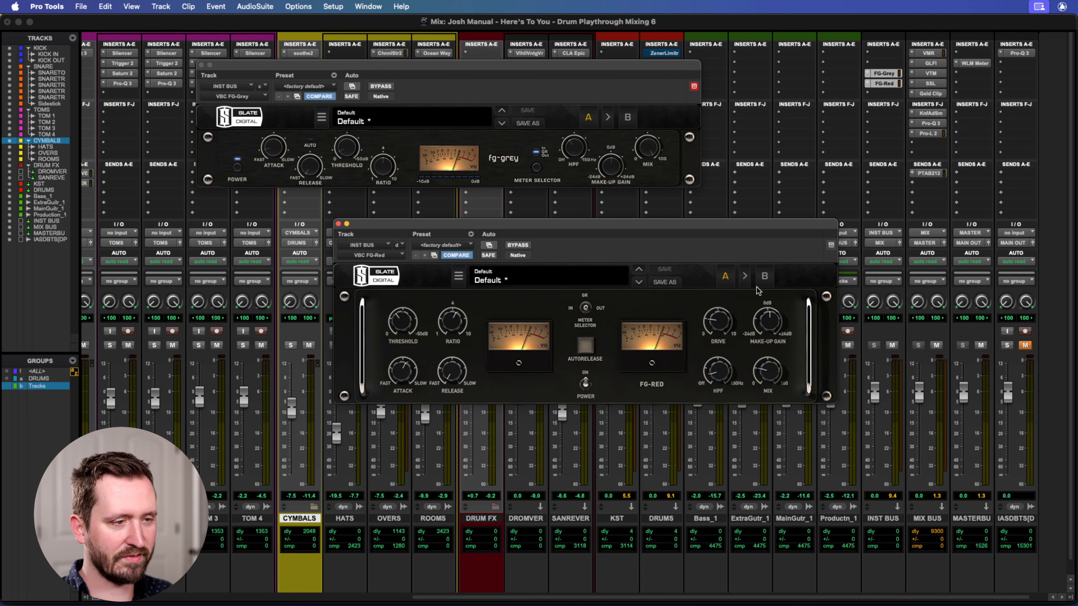
mouse_move(775, 373)
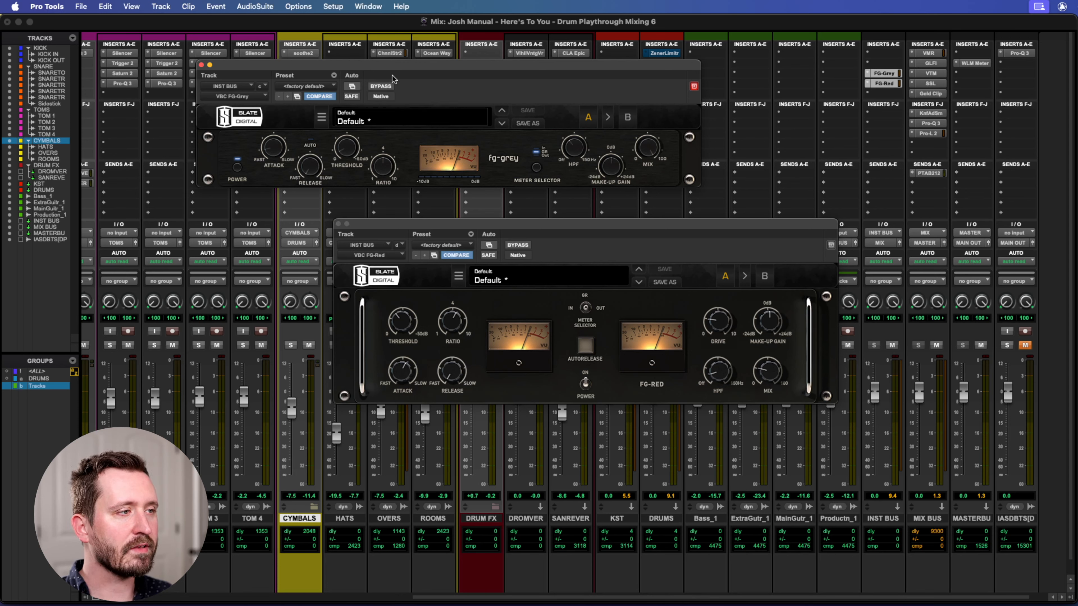
Place the FG-Grey window directly above FG-Red and examine its attack, release and threshold settings and its meter.
mouse_move(455, 76)
left_mouse_down()
mouse_move(580, 79)
mouse_move(455, 92)
left_mouse_up()
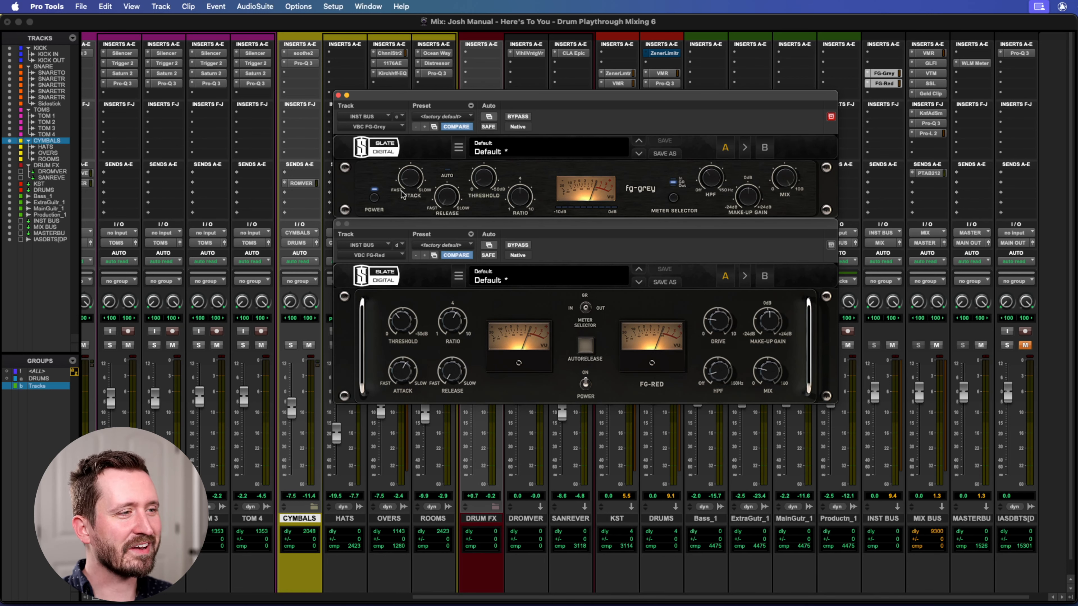
mouse_move(413, 178)
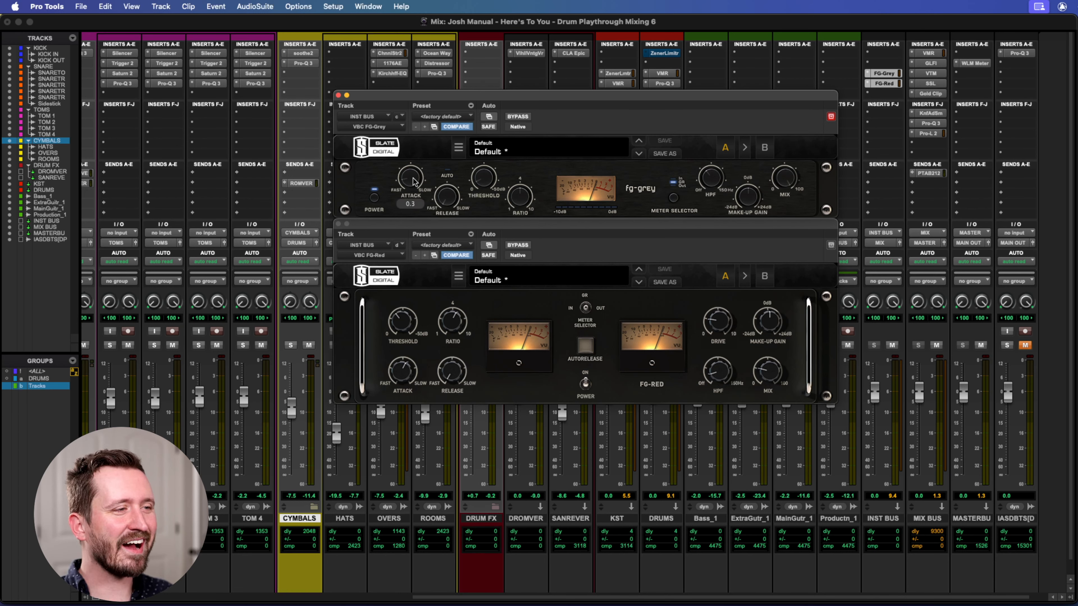
mouse_move(447, 204)
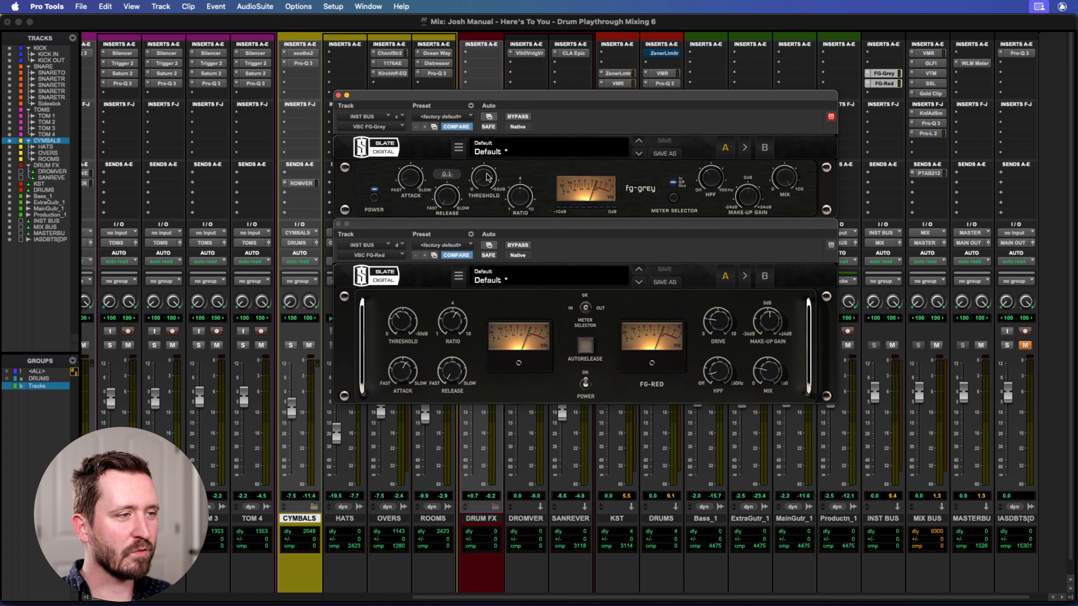
mouse_move(485, 182)
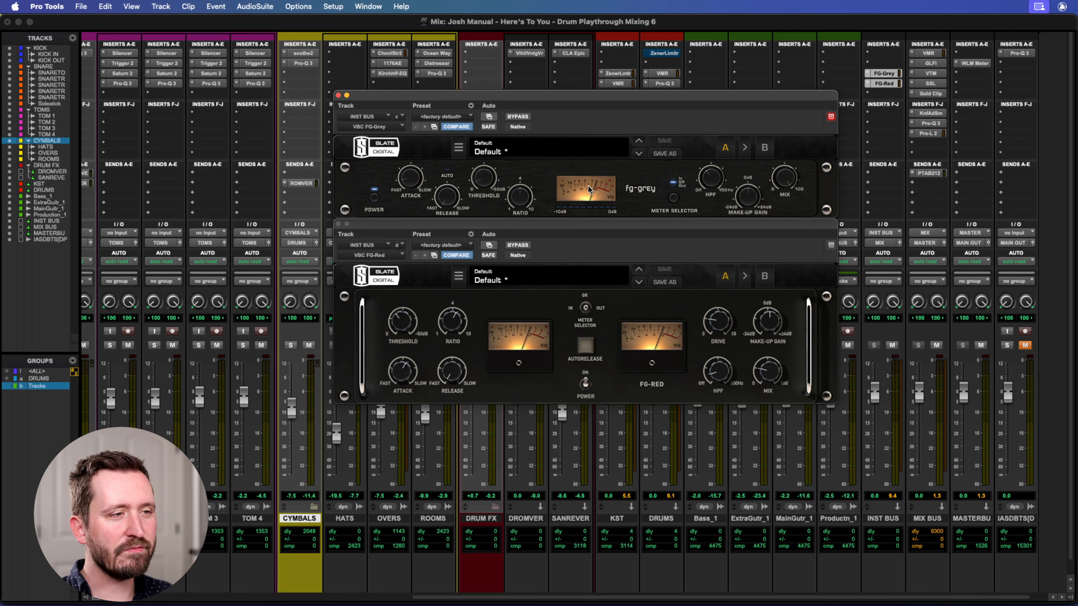
left_click_drag(622, 96, 609, 96)
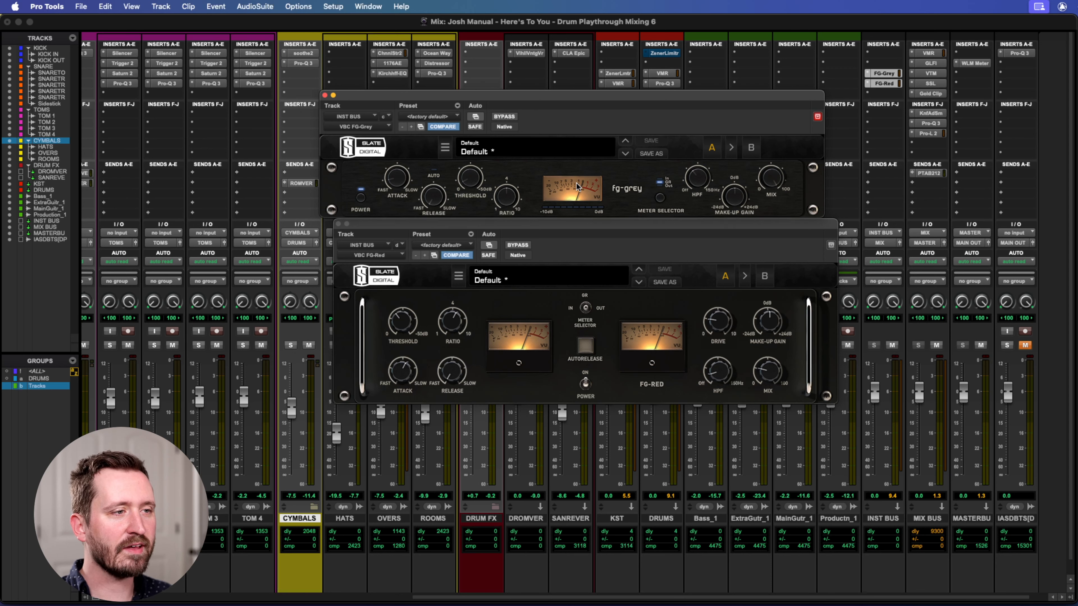
Close the INST BUS compressors, open Virtual Mix Rack on the MIX BUS, and examine its FG-Bomber and Revival modules.
left_click_drag(558, 92, 574, 97)
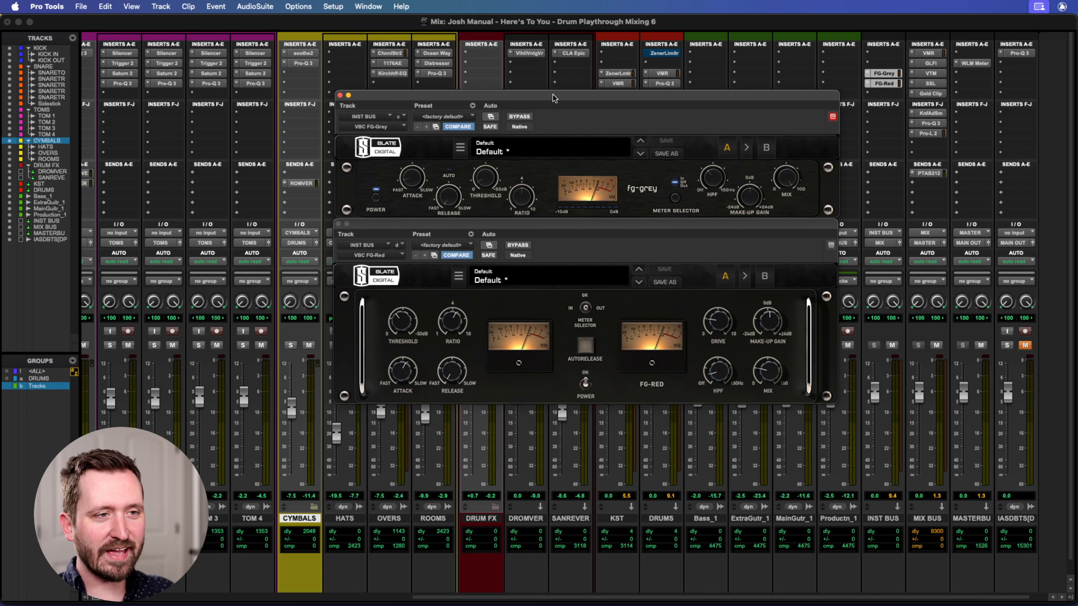
left_click(338, 224)
left_click(928, 53)
left_click_drag(679, 96, 582, 32)
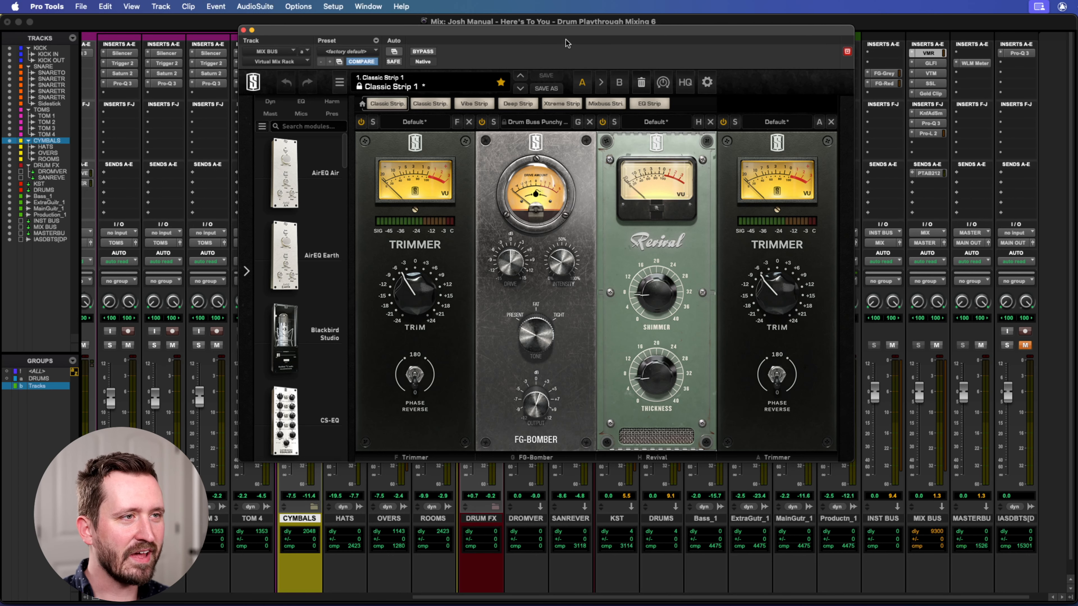
left_click_drag(558, 31, 561, 34)
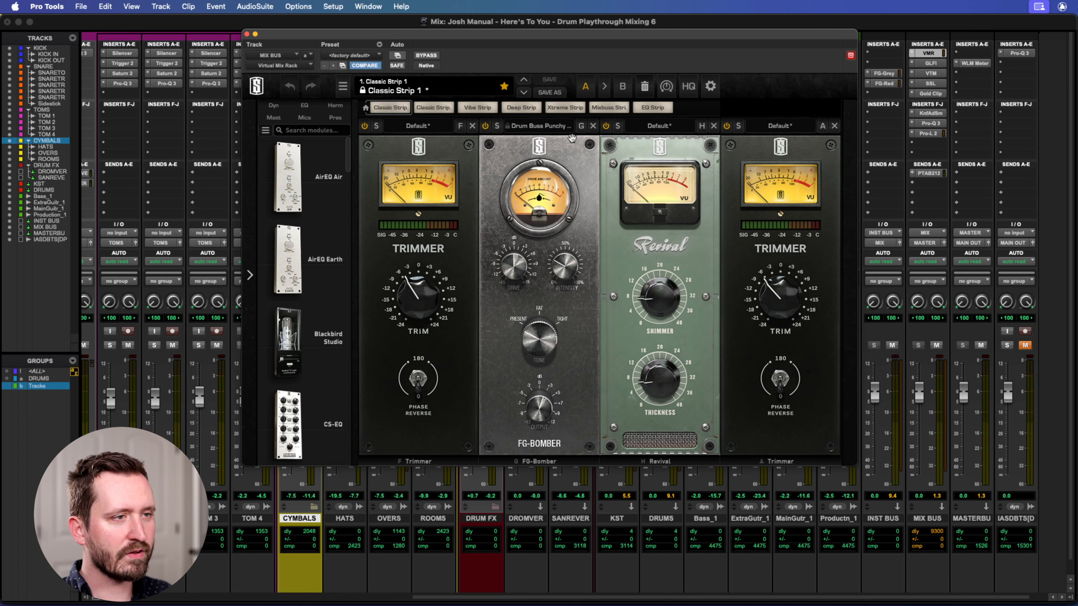
mouse_move(639, 269)
left_click_drag(655, 294, 655, 293)
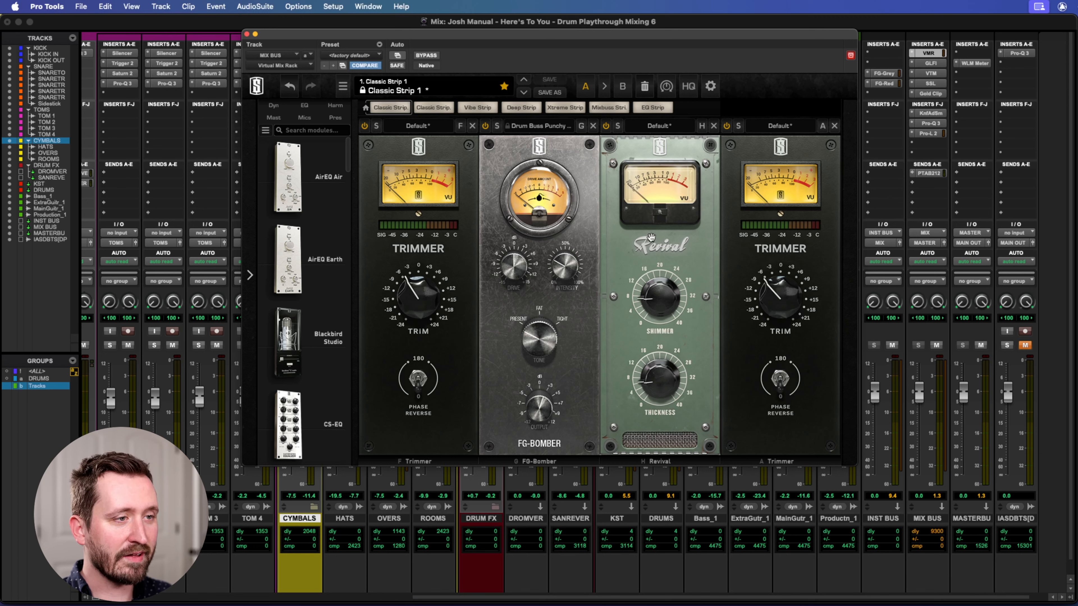
Play the mix while switching the FG-Bomber and Revival modules off and on to compare their effect.
left_click(485, 126)
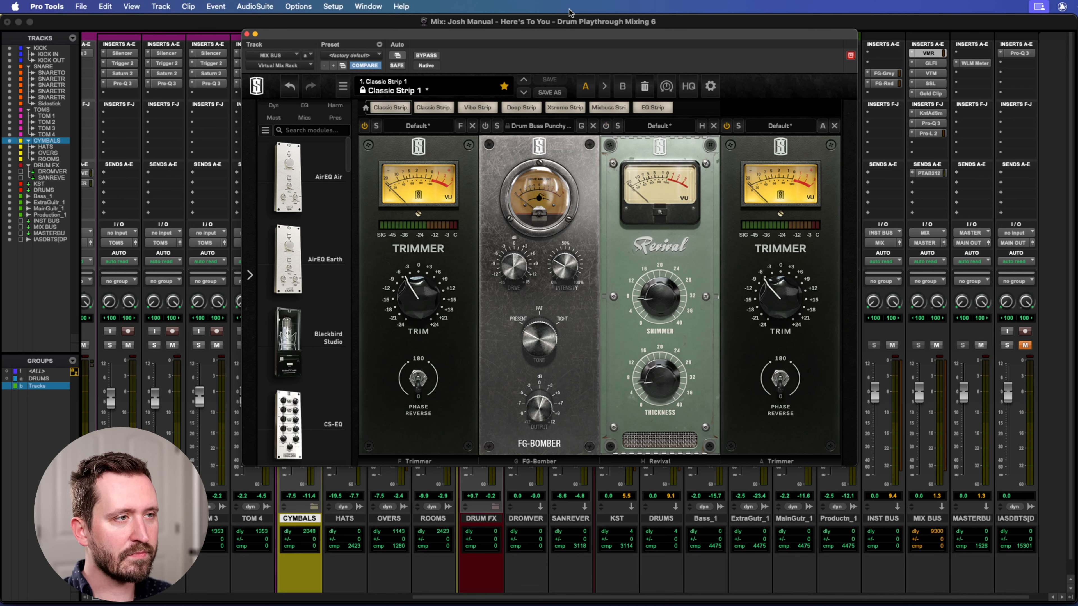
key("space")
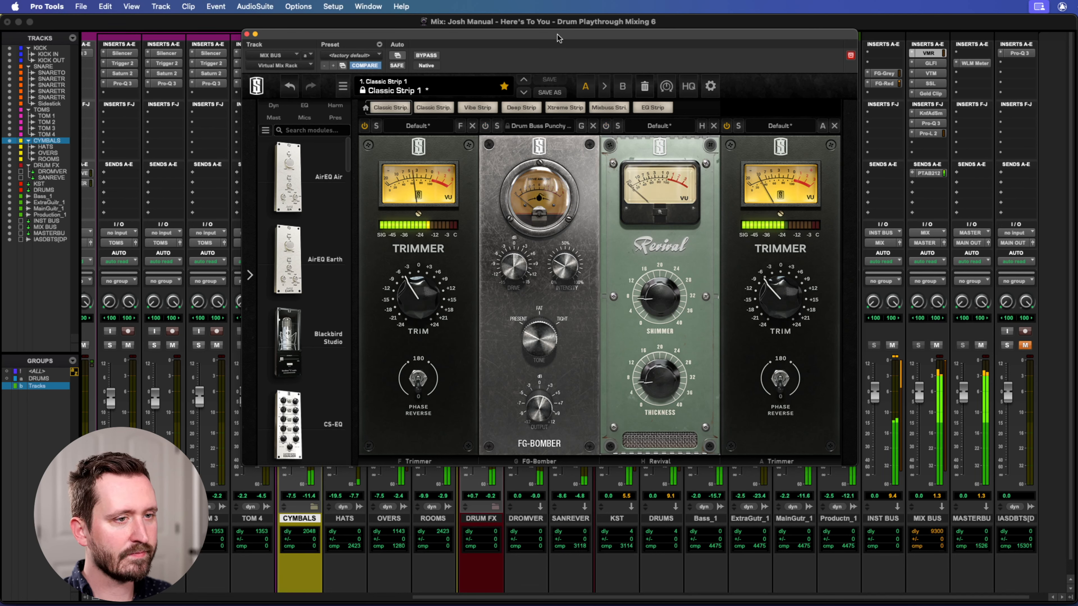
left_click(485, 126)
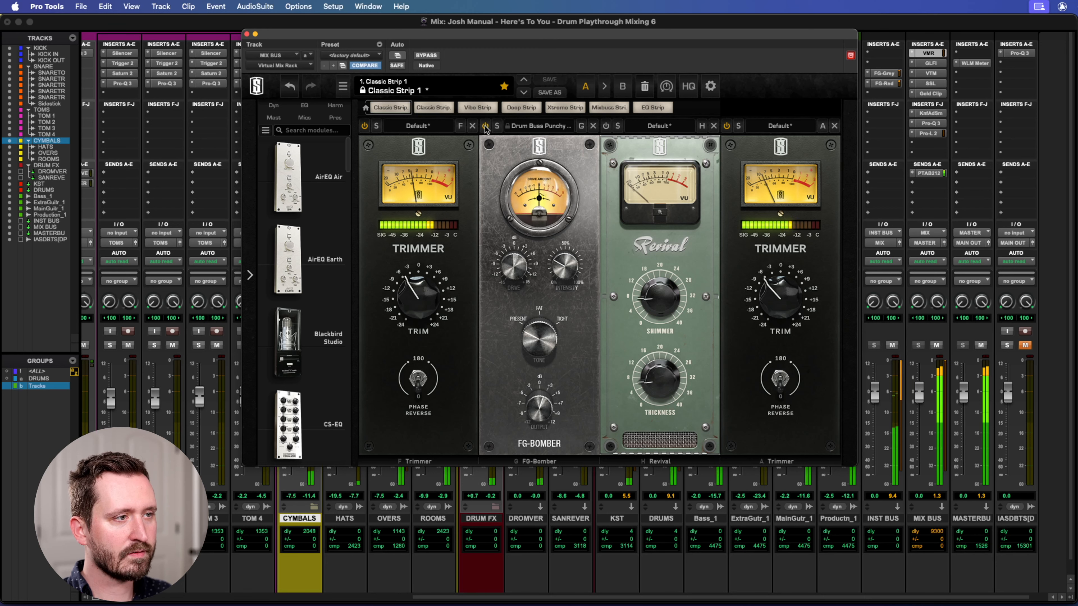
left_click(606, 127)
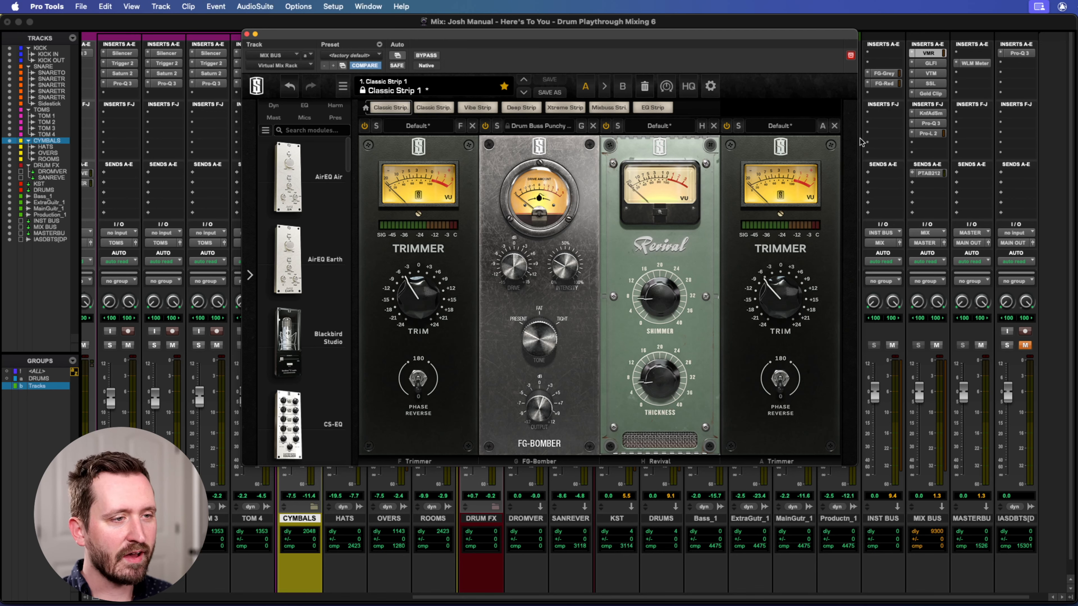
Open Gullfoss Master on the MIX BUS and examine its Recover, Tame, Bias and Brighten settings and its curve, closing it when finished.
left_click(932, 64)
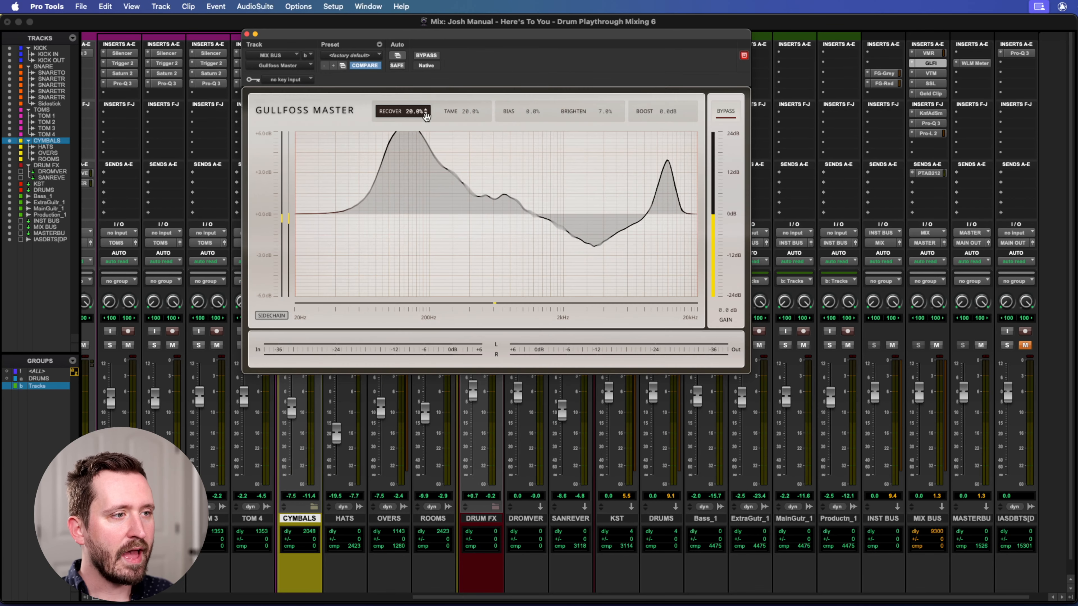
left_click_drag(406, 35, 438, 54)
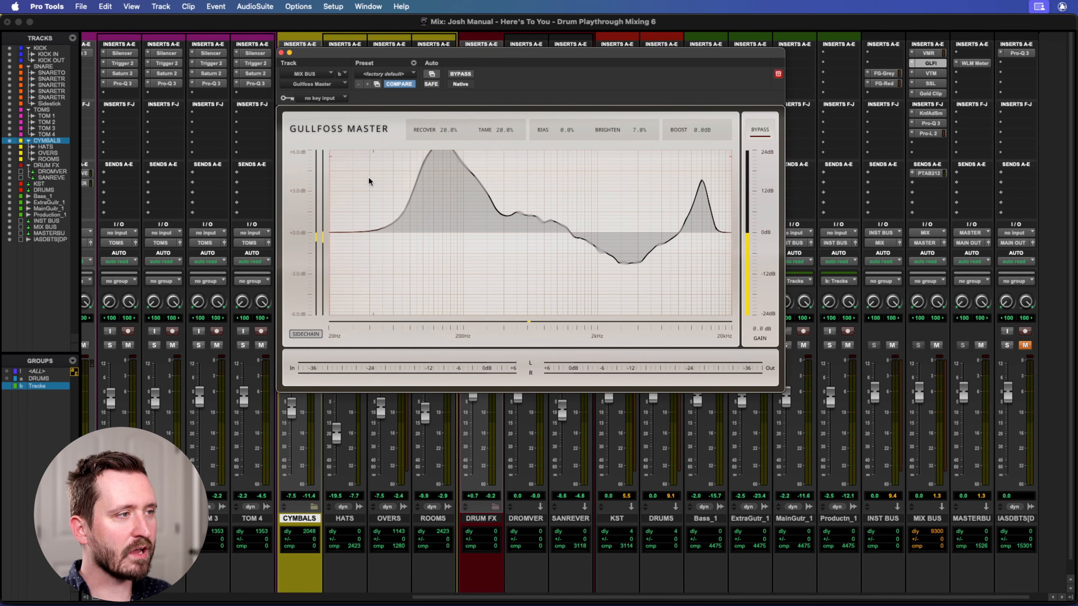
left_click_drag(610, 54, 679, 97)
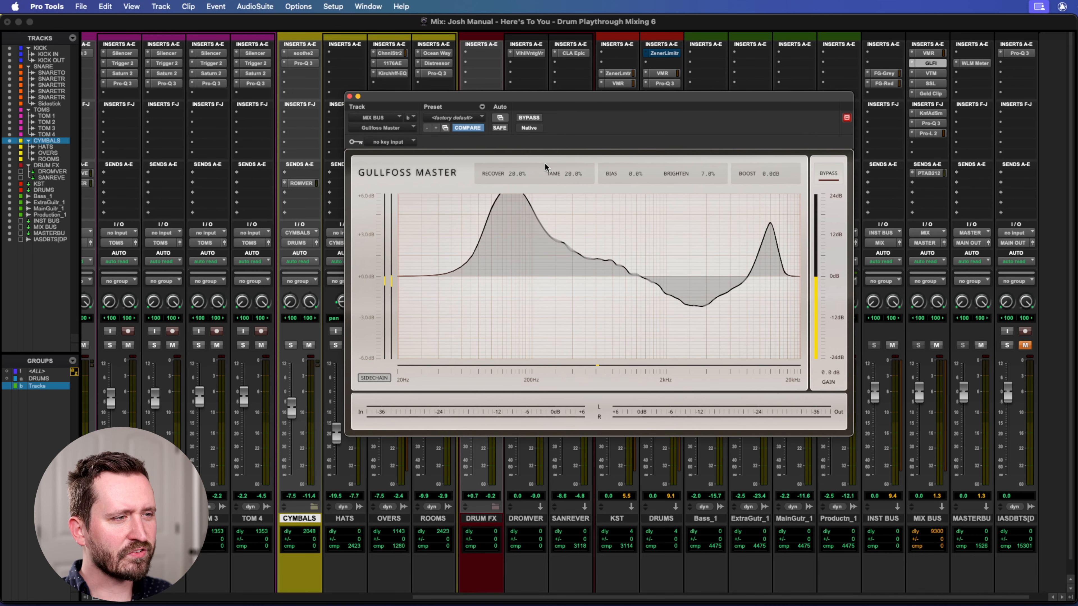
left_click_drag(584, 93, 570, 90)
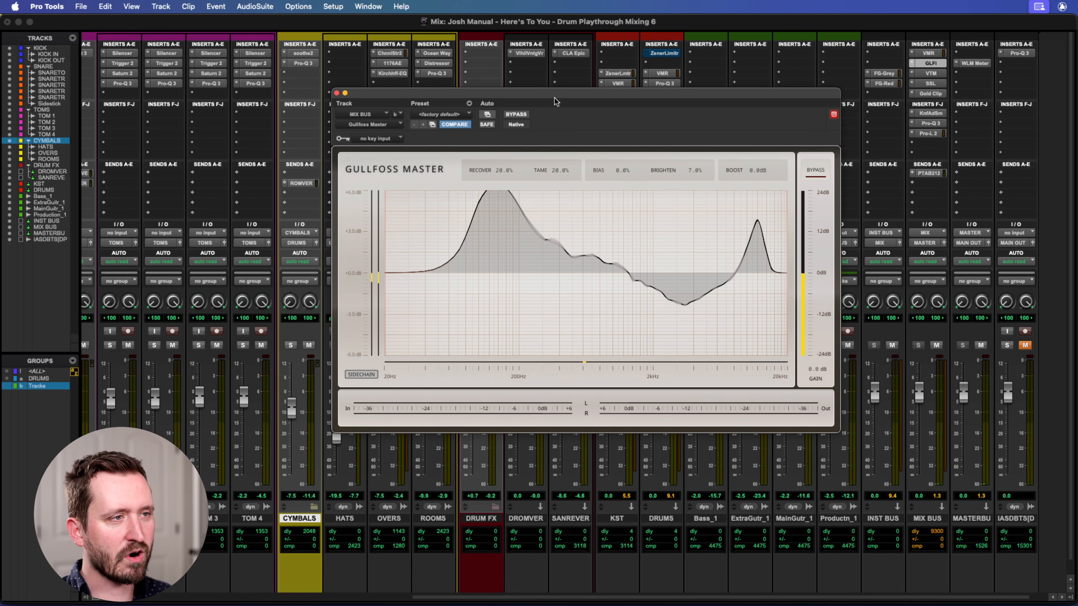
left_click_drag(552, 102, 558, 103)
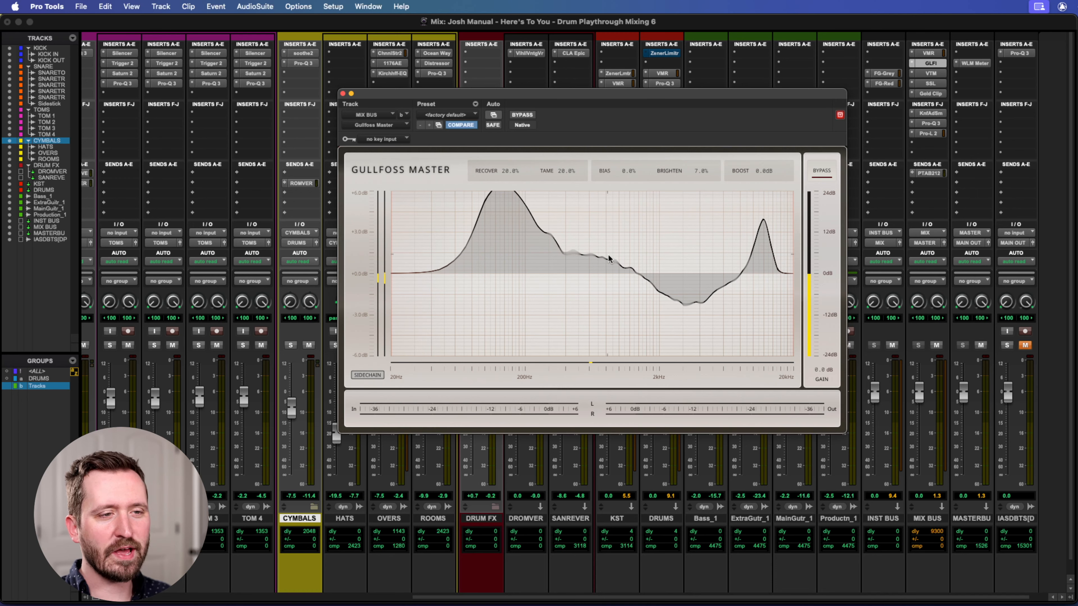
left_click_drag(536, 94, 531, 89)
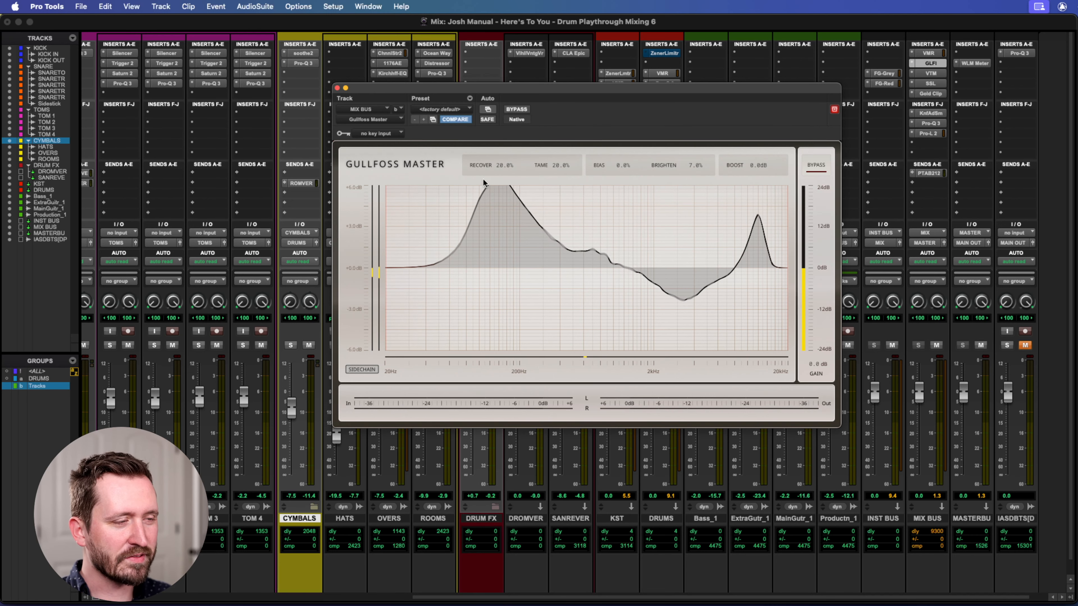
left_click_drag(495, 85, 488, 85)
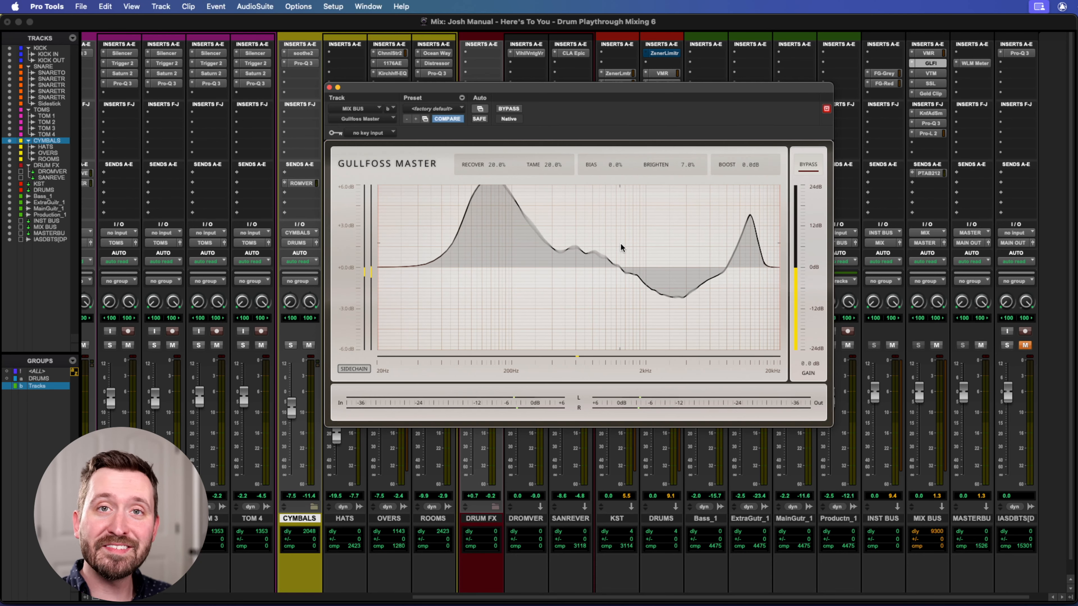
left_click_drag(612, 91, 618, 91)
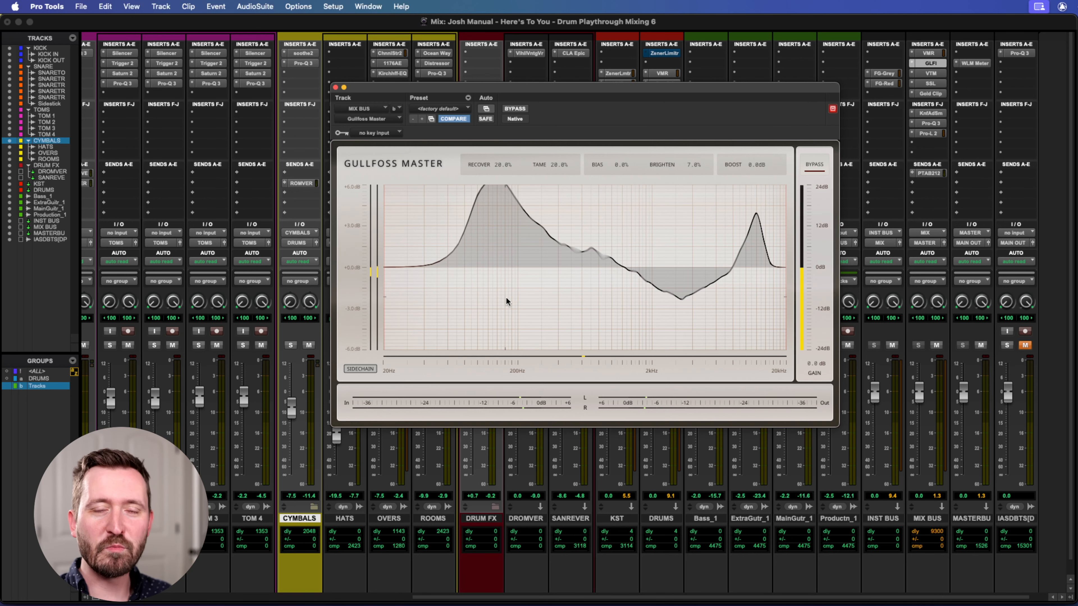
left_click_drag(534, 85, 554, 88)
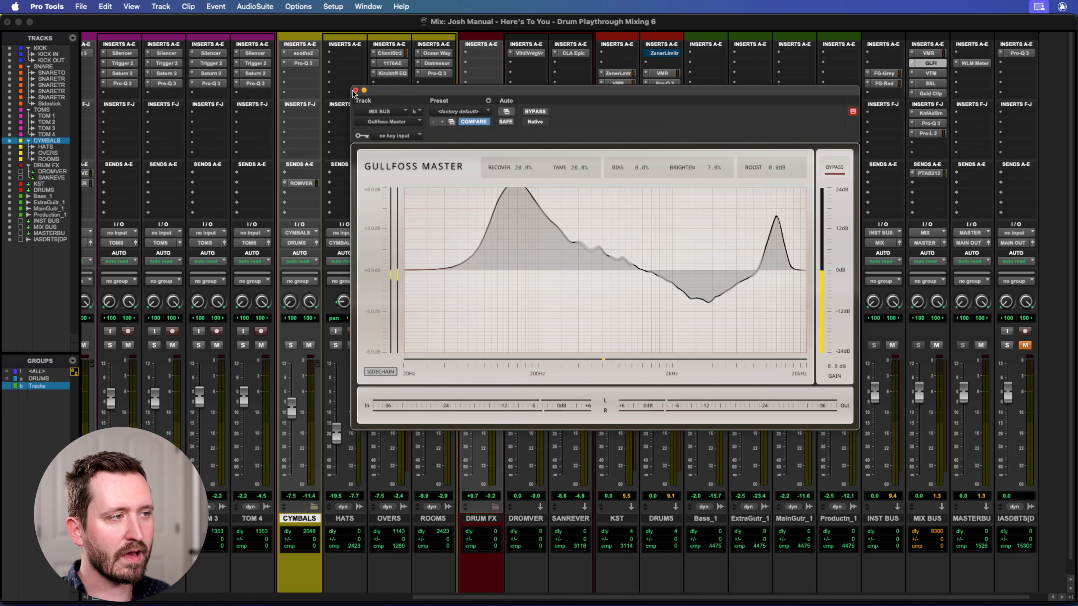
left_click(931, 62)
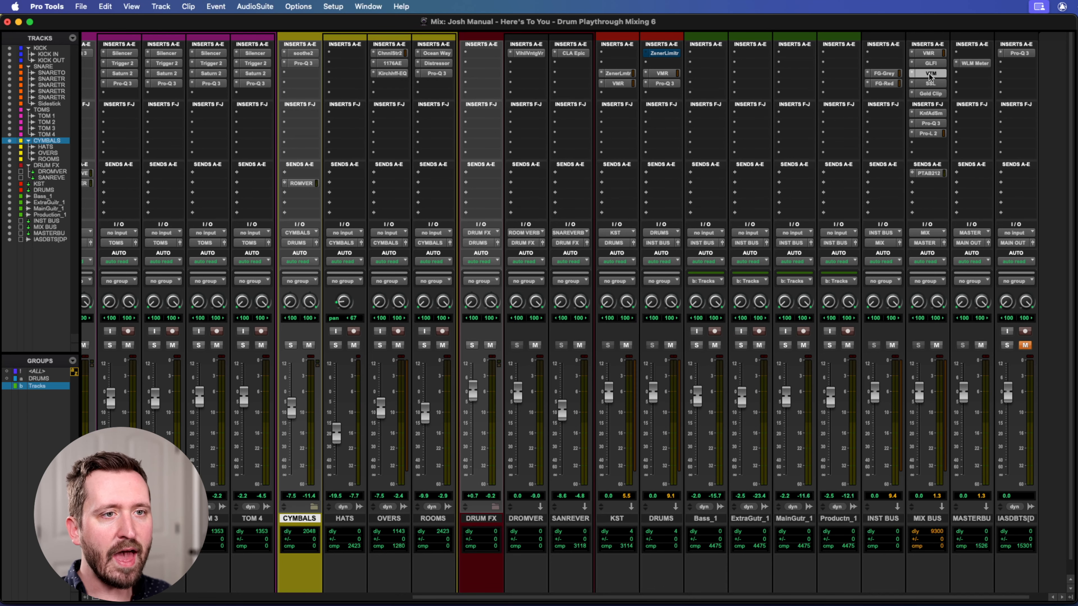
Open Virtual Tape Machines on the MIX BUS and compare it bypassed and active while the mix plays.
left_click(930, 74)
left_click_drag(478, 96, 411, 94)
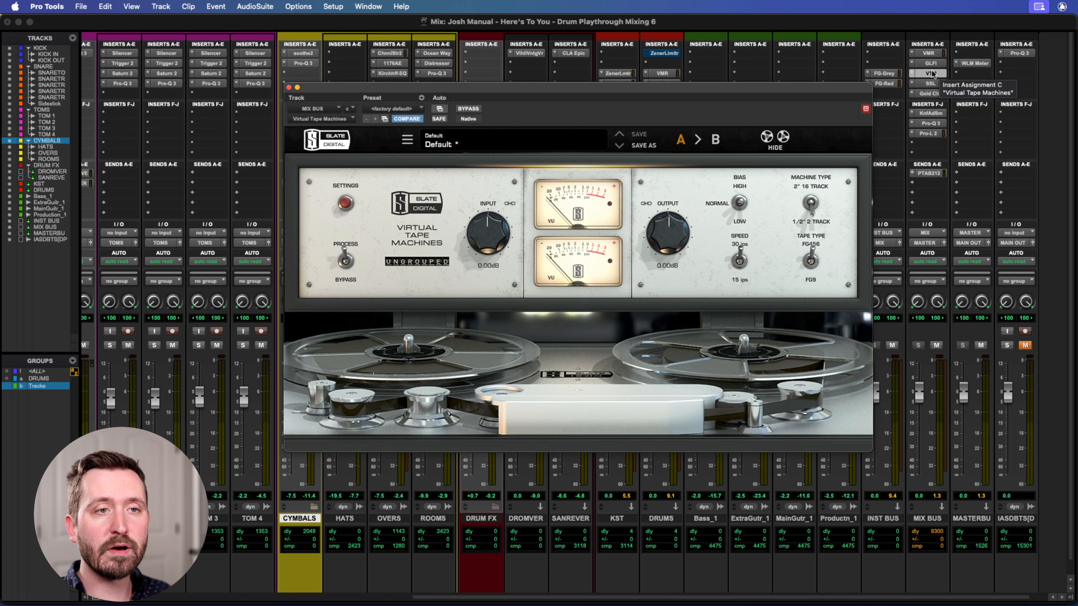
left_click(463, 109)
key("space")
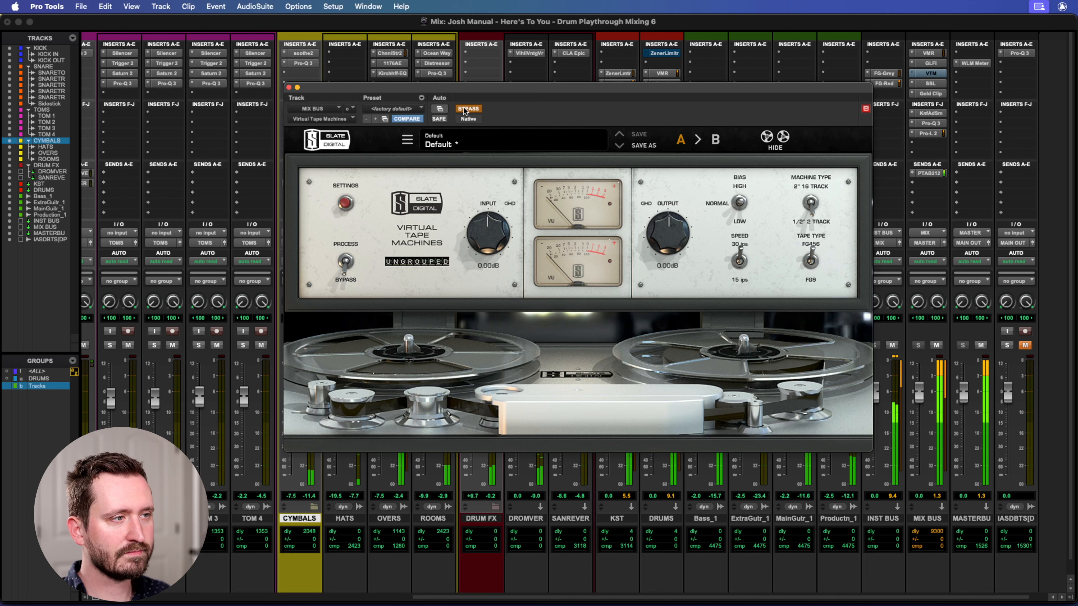
left_click(464, 109)
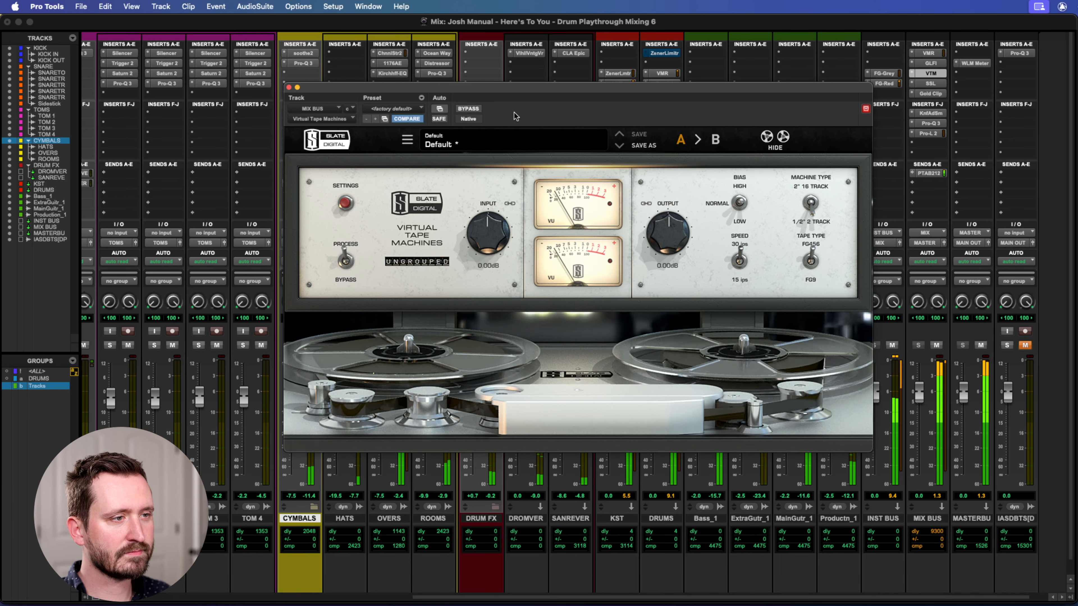
left_click(468, 109)
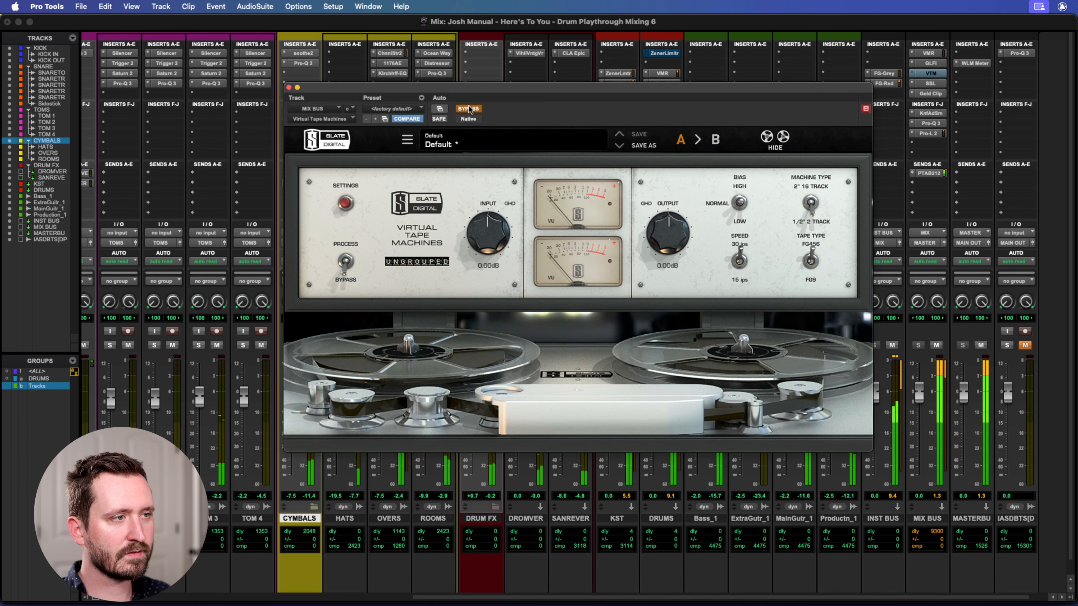
left_click(468, 109)
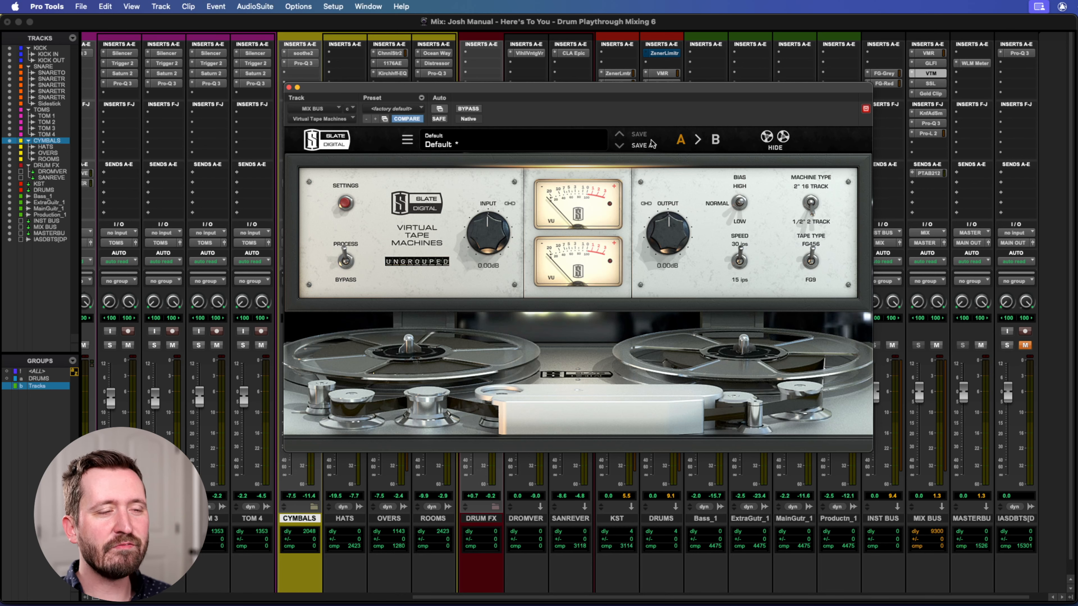
Close Virtual Tape Machines, and briefly open the SSL insert on the MIX BUS to check it.
mouse_move(687, 89)
left_mouse_down()
mouse_move(660, 85)
mouse_move(687, 84)
mouse_move(676, 73)
left_mouse_up()
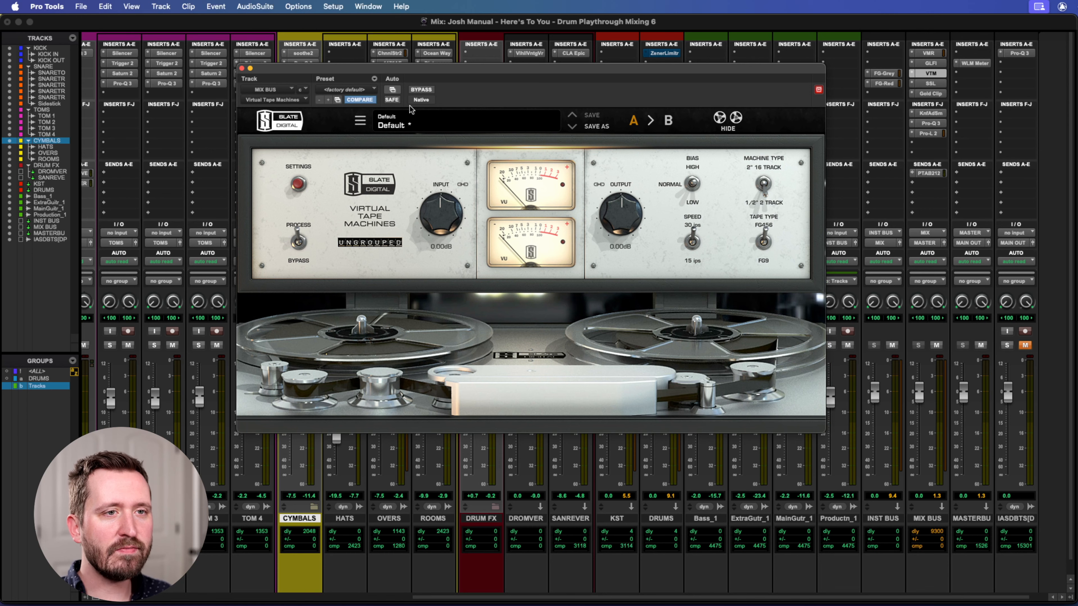
left_click(241, 69)
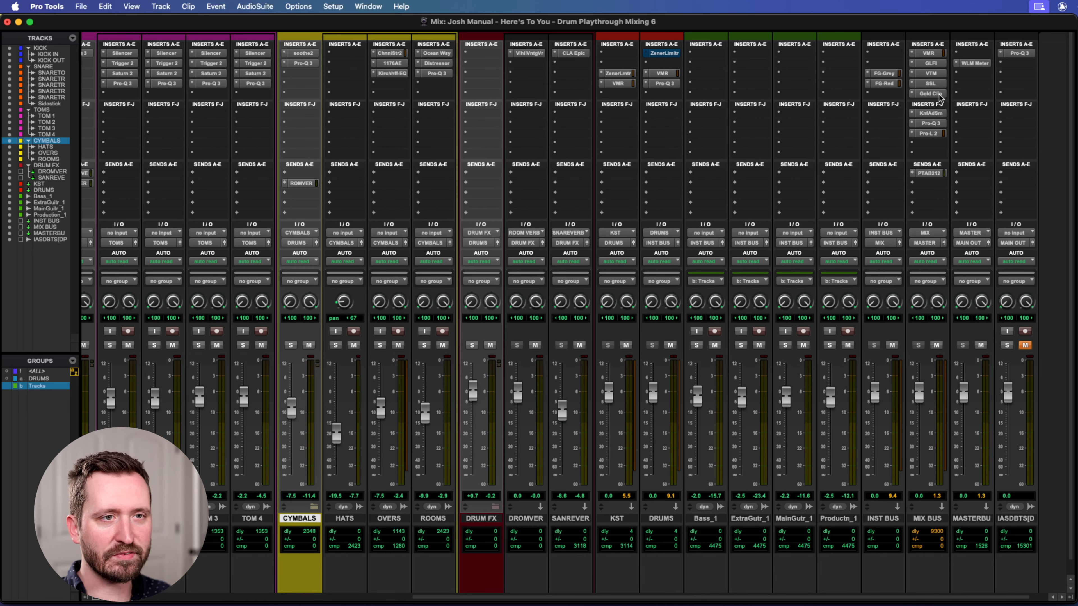
left_click(930, 83)
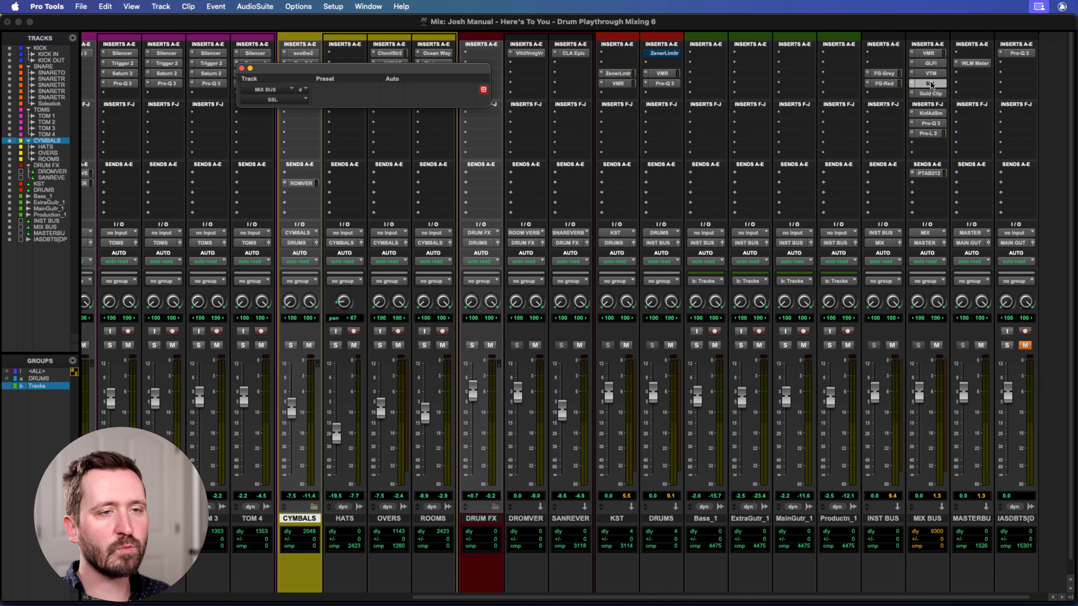
left_click(241, 69)
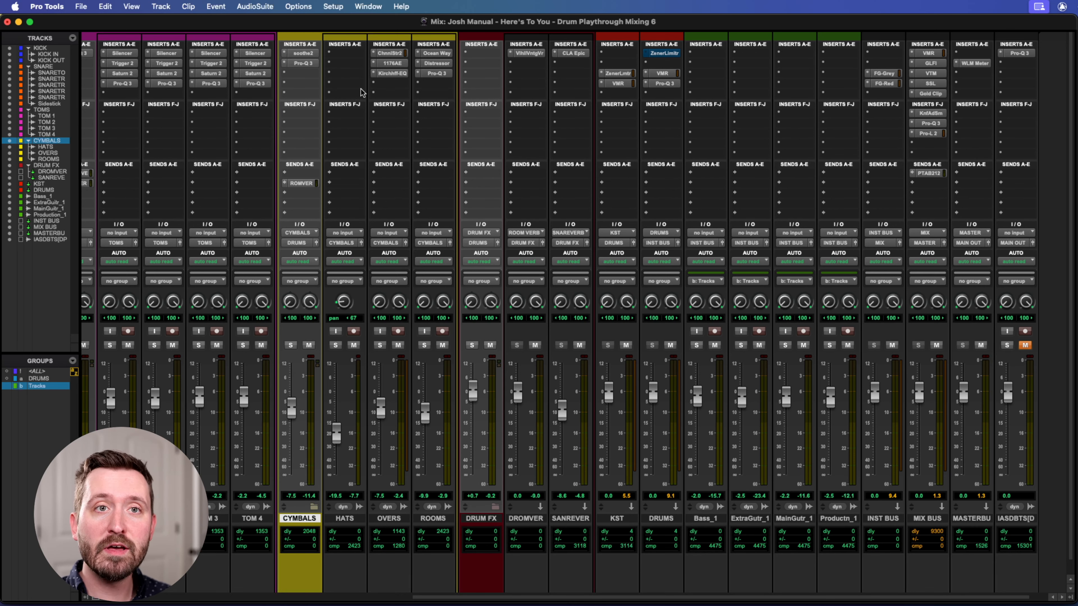
left_click_drag(701, 24, 699, 25)
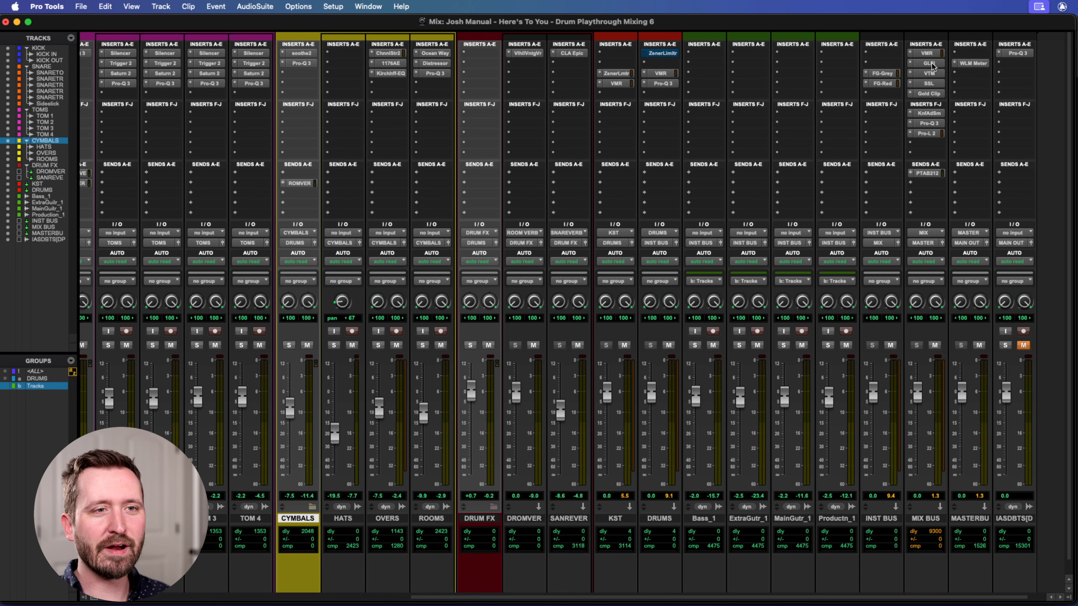
Open Gold Clip on the MIX BUS, examine its clipper, Gold and Alchemy settings, and play the mix through it.
left_click(923, 94)
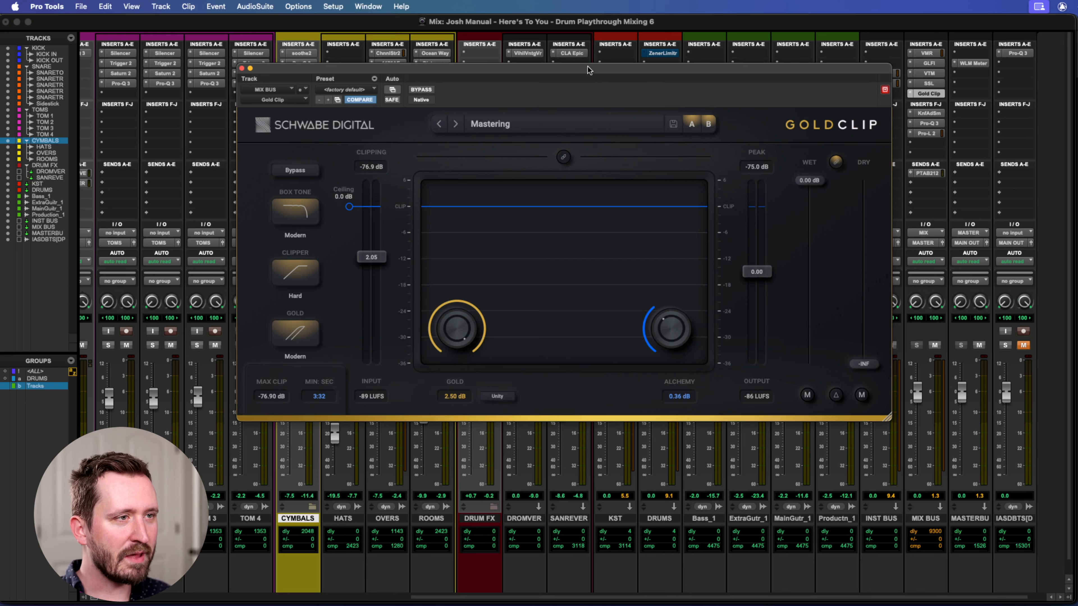
left_click_drag(583, 71, 615, 91)
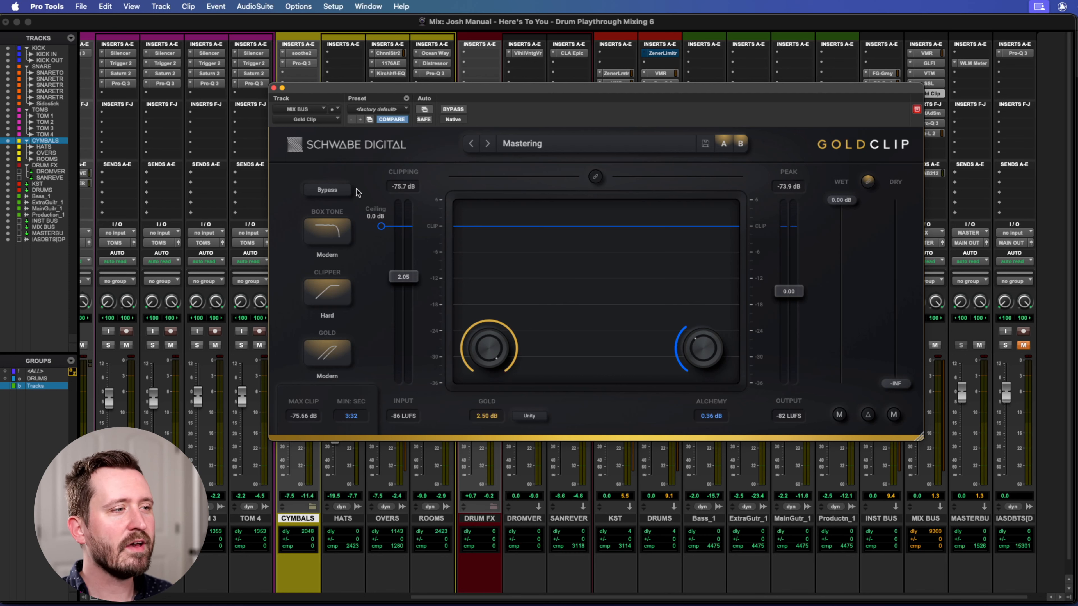
left_click_drag(482, 91, 491, 77)
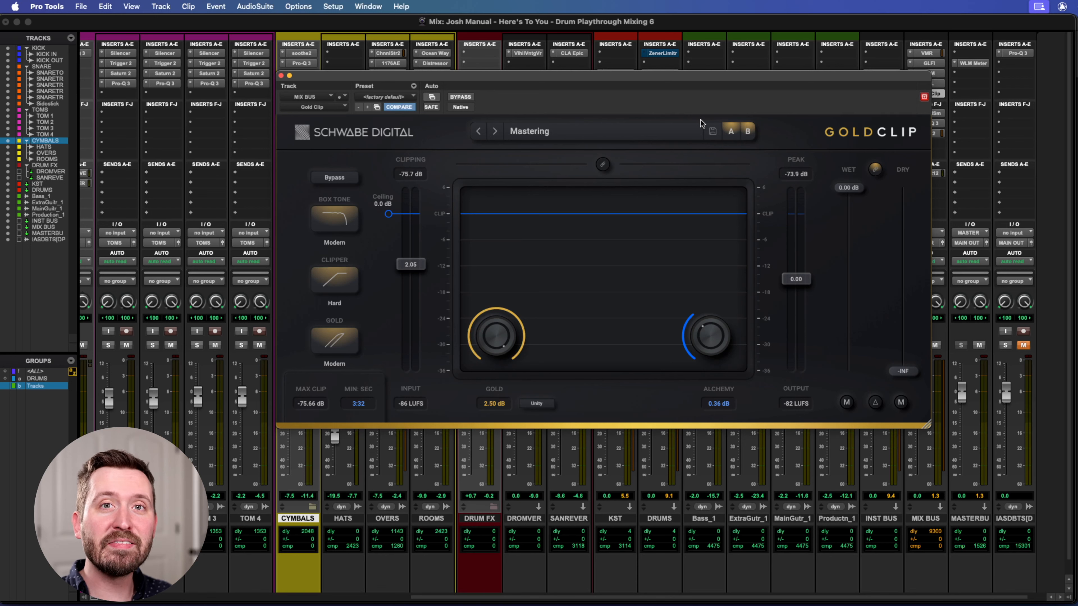
left_click_drag(673, 78, 673, 78)
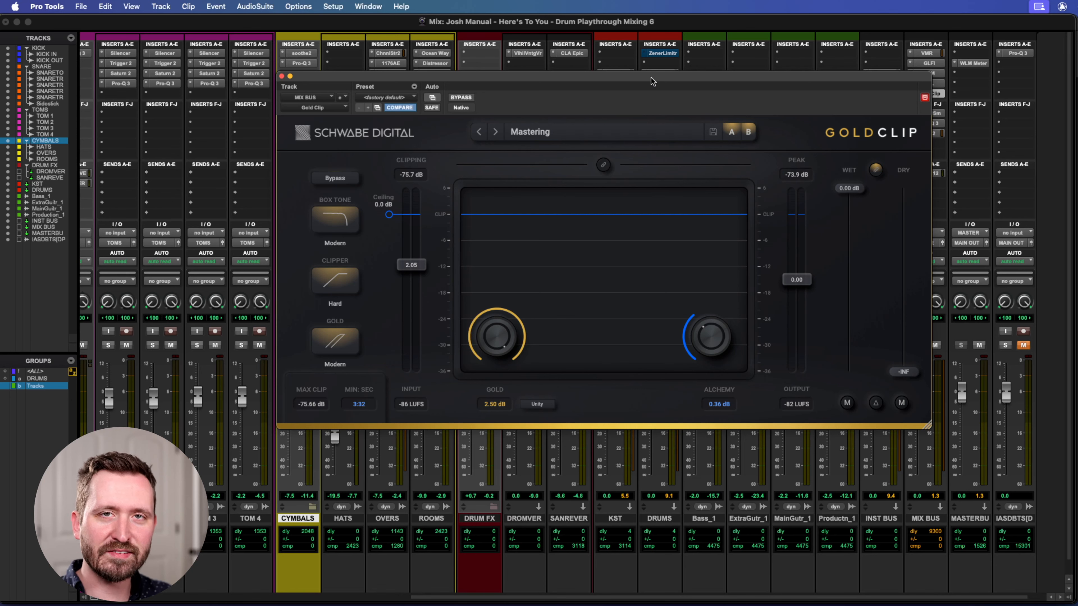
left_click_drag(651, 78, 651, 76)
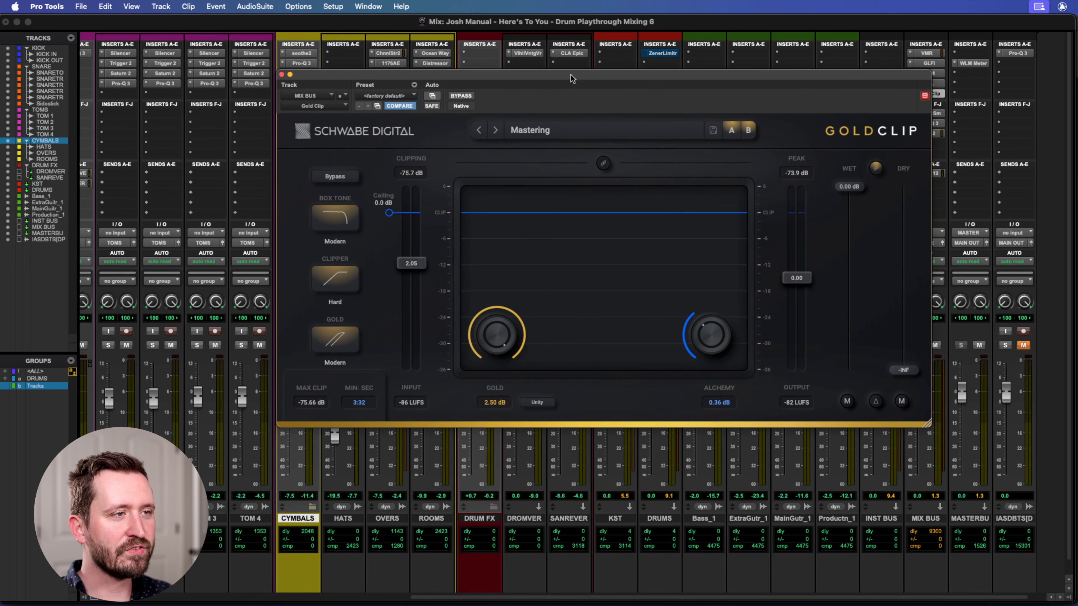
left_click_drag(596, 78, 580, 87)
key("space")
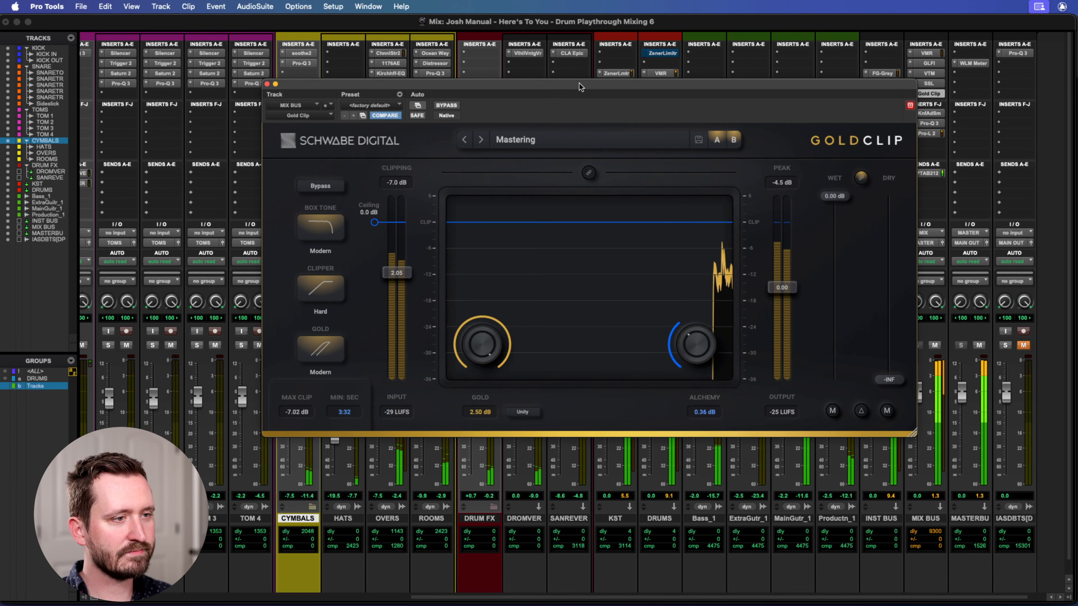
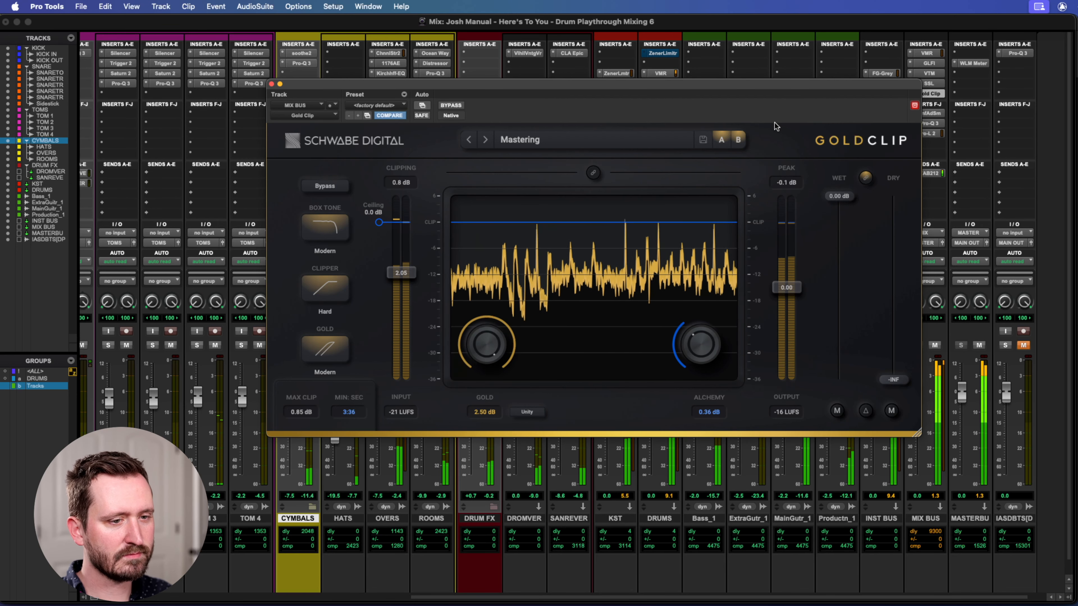
Stop playback and switch Gold Clip's Box Tone mode to Classic.
key("space")
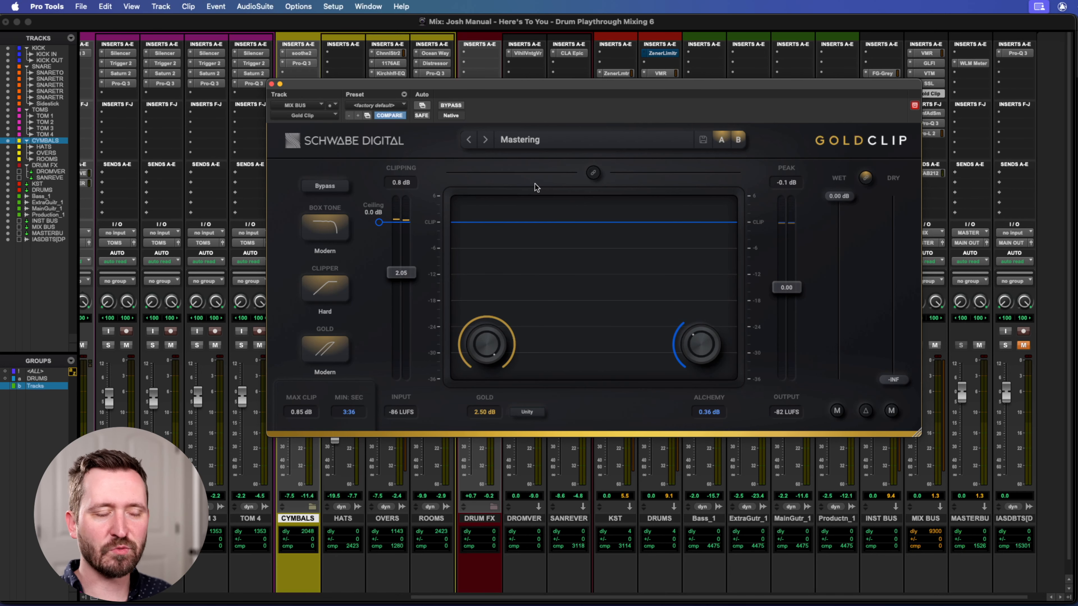
left_click_drag(448, 86, 446, 110)
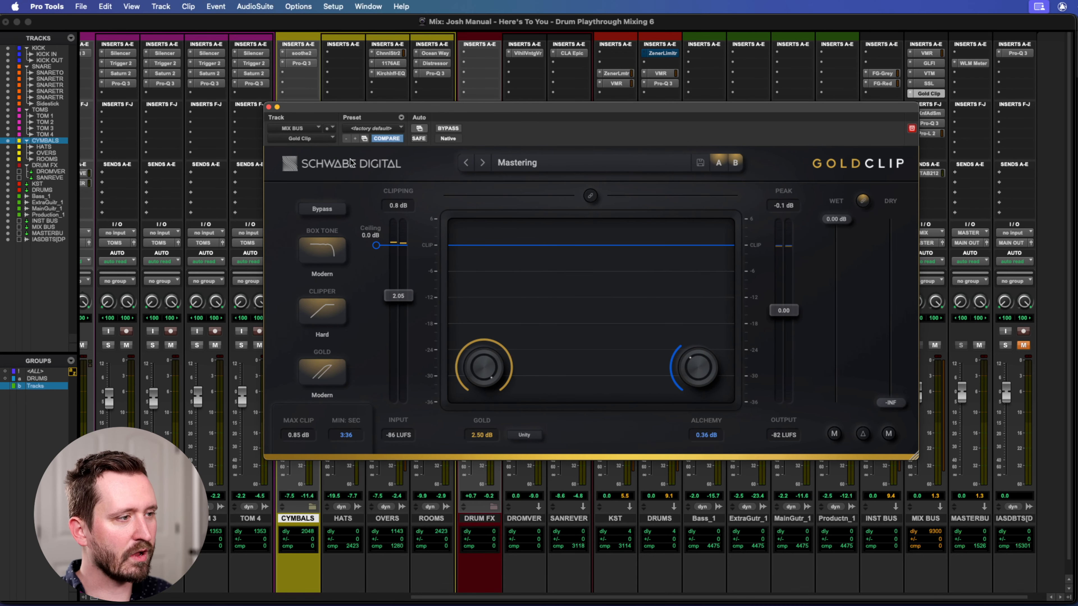
left_click(336, 256)
left_click(310, 260)
left_click(329, 252)
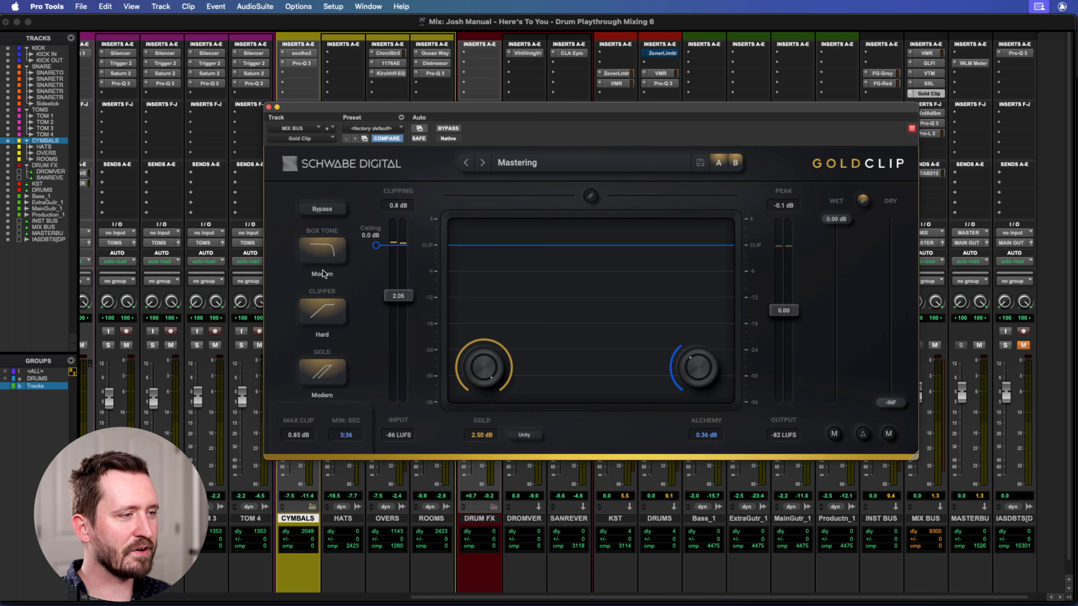
left_click(321, 262)
left_click(320, 260)
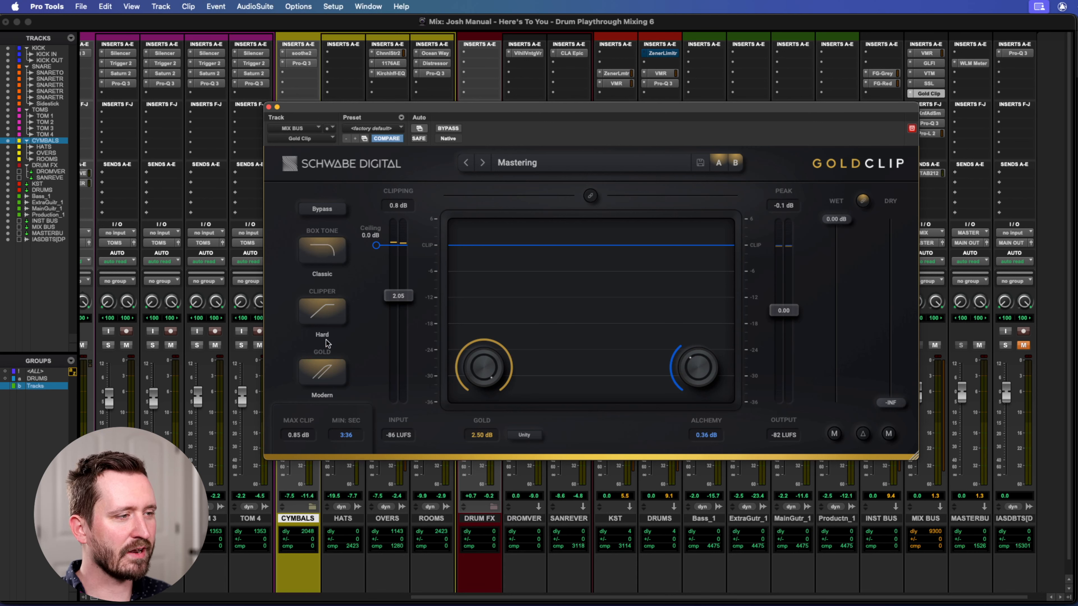
Try the alternative Gold and Clipper modes in Gold Clip, restore Modern and Hard, and close the plug-in.
left_click(335, 377)
left_click(321, 377)
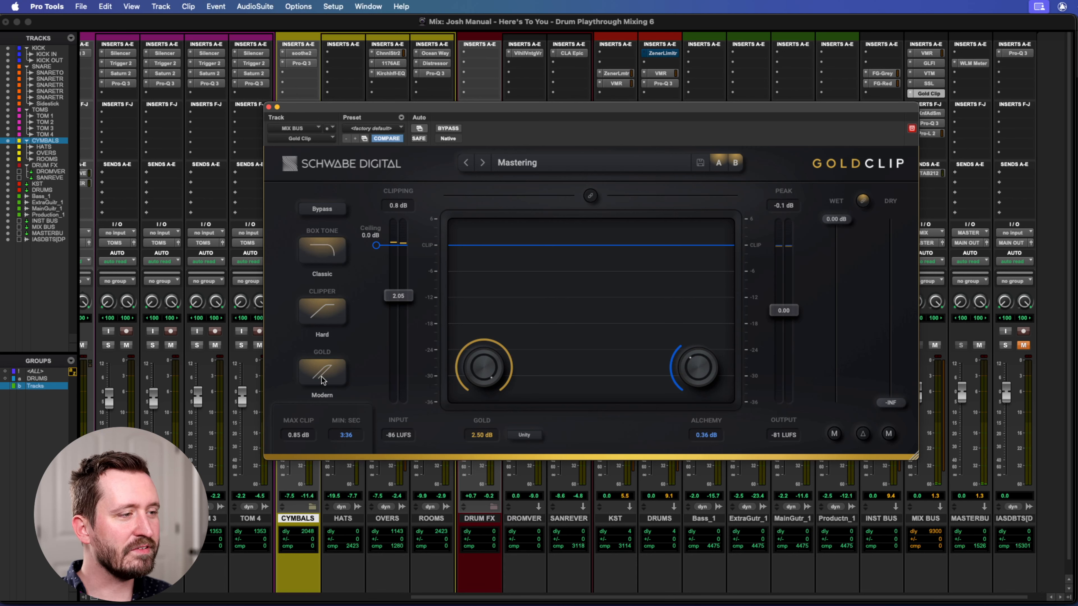
left_click(328, 317)
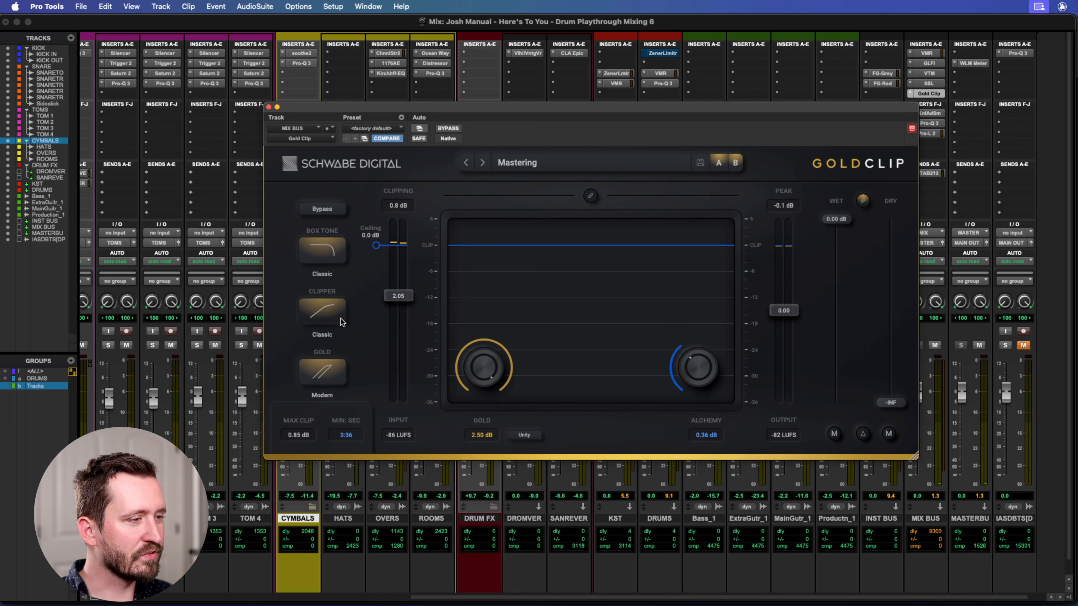
left_click(336, 316)
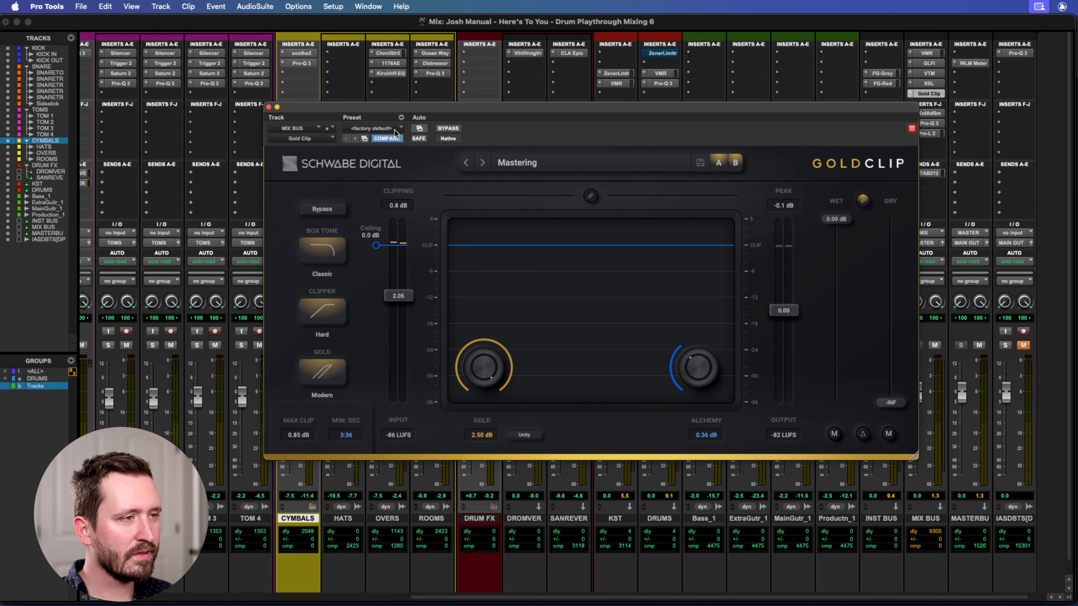
left_click_drag(426, 106, 436, 103)
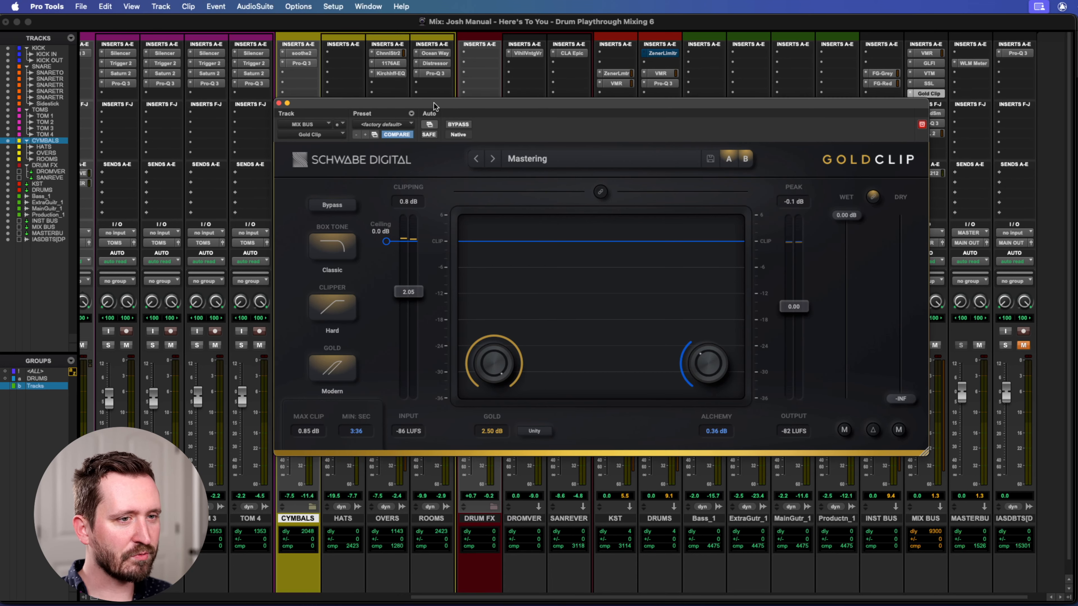
left_click(280, 104)
Open Knif Audio Soma on the MIX BUS and examine its EQ bands, stereo and gain settings.
left_click(928, 114)
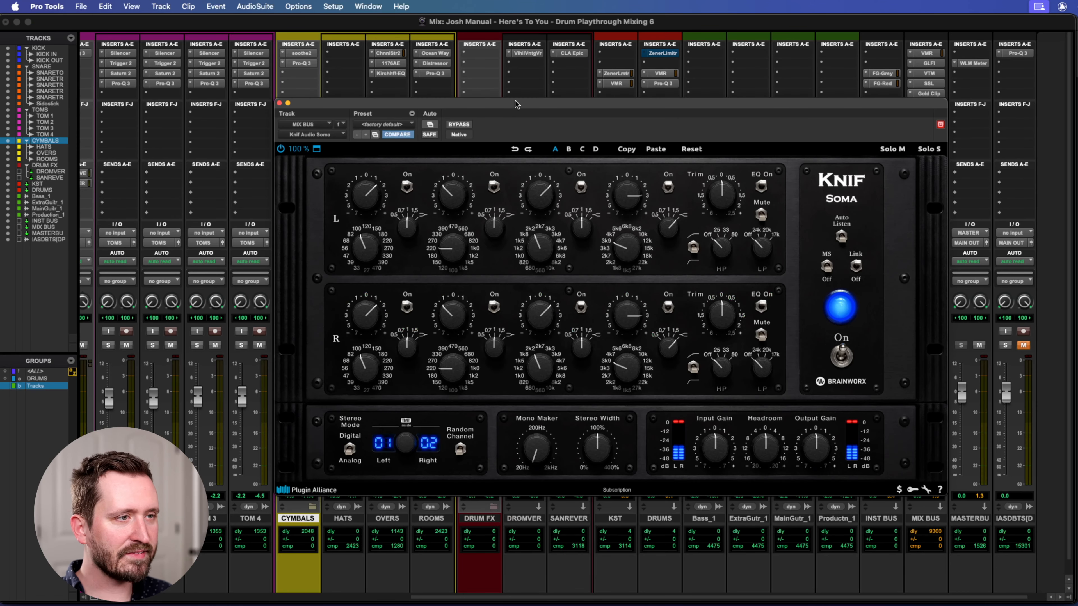
left_click_drag(578, 107, 478, 84)
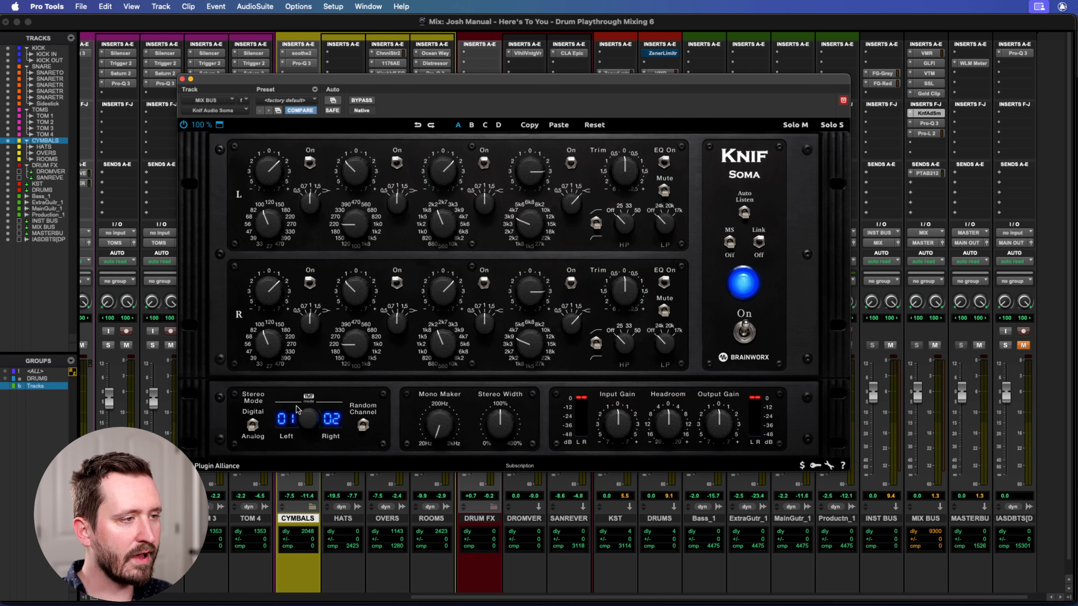
left_click_drag(694, 82, 739, 53)
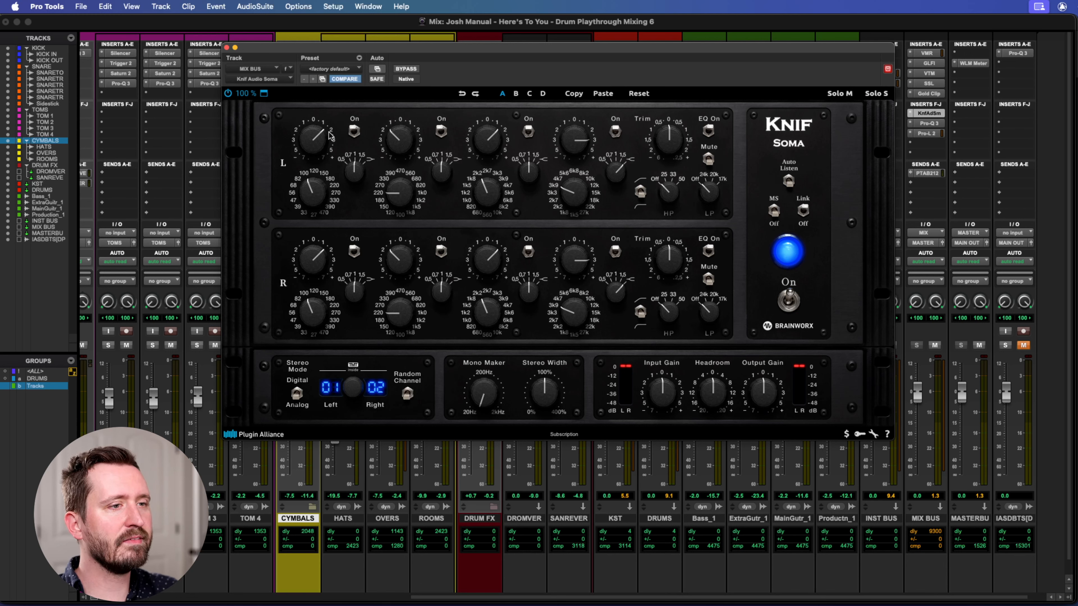
left_click_drag(785, 47, 742, 49)
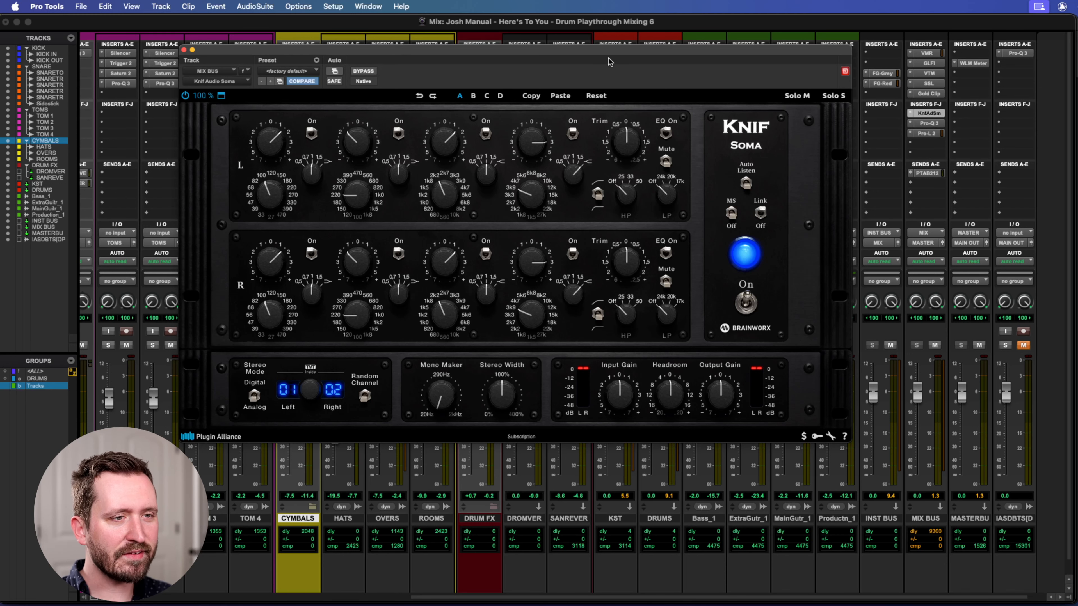
Compare Knif Soma bypassed and active while the mix plays, stopping playback with the plug-in left active.
left_click(360, 72)
left_click_drag(402, 57, 402, 63)
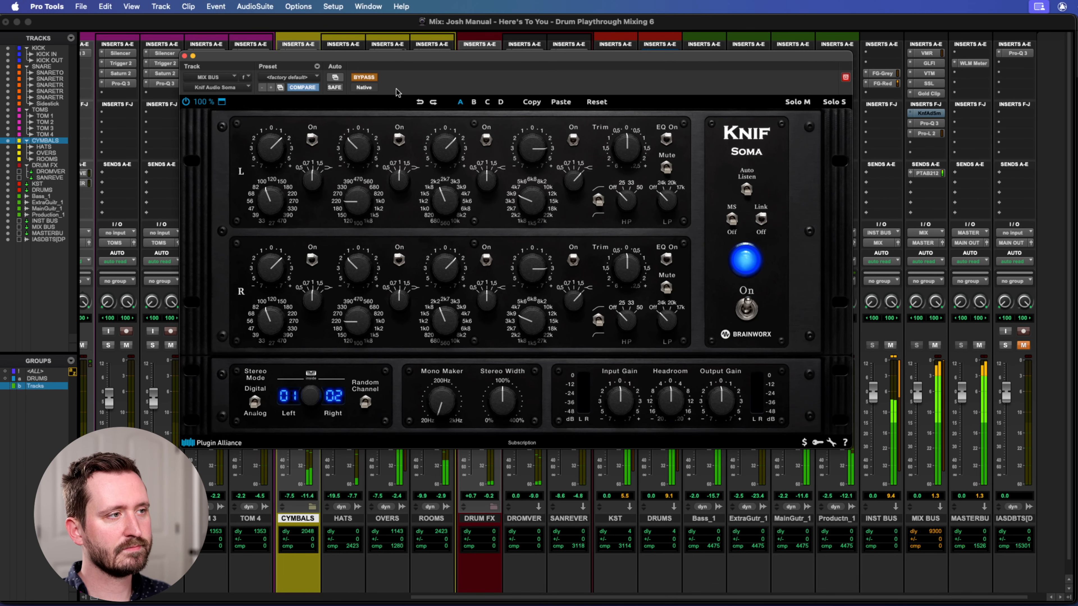
left_click(366, 77)
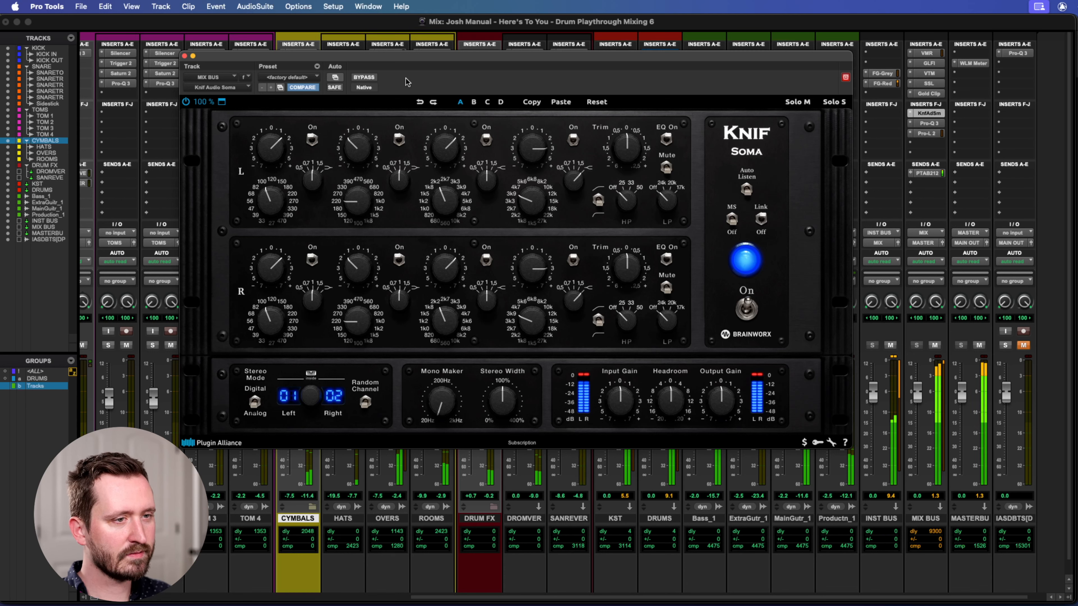
left_click(366, 78)
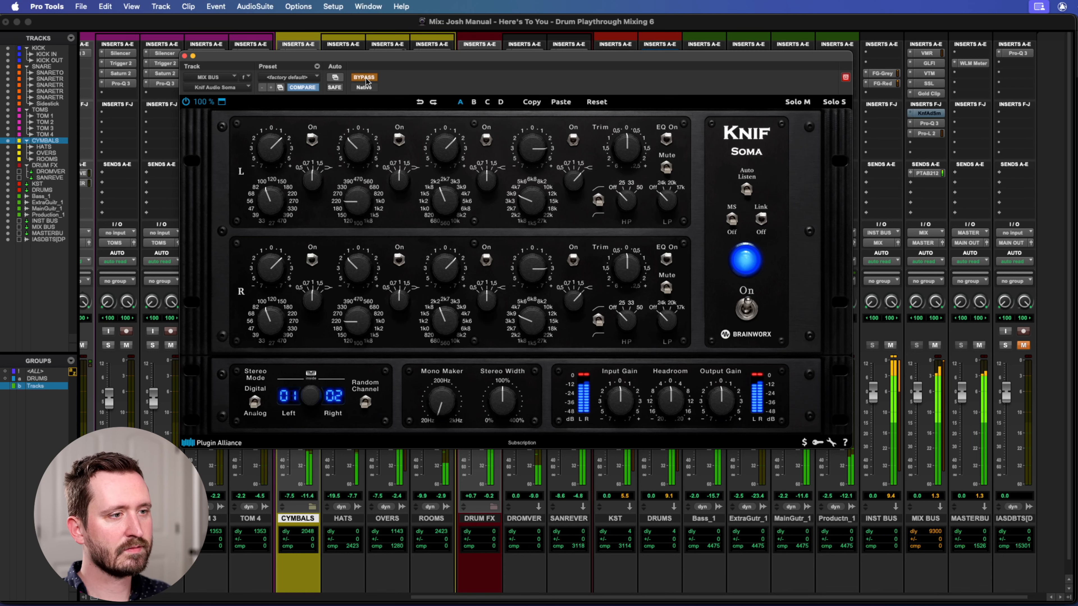
left_click(367, 79)
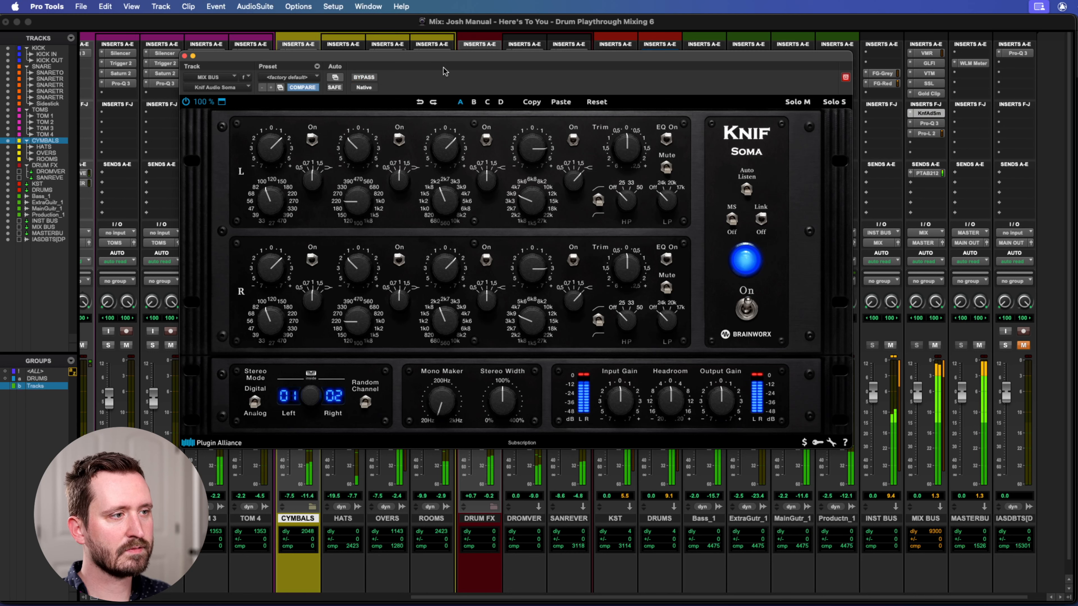
key("space")
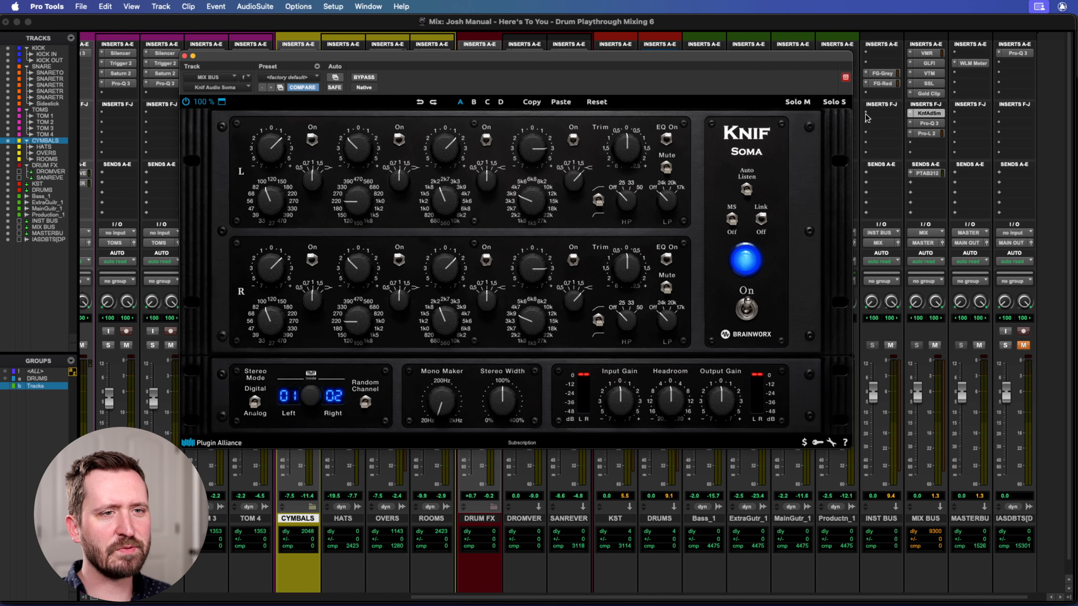
mouse_move(699, 62)
left_mouse_down()
mouse_move(712, 53)
mouse_move(703, 52)
left_mouse_up()
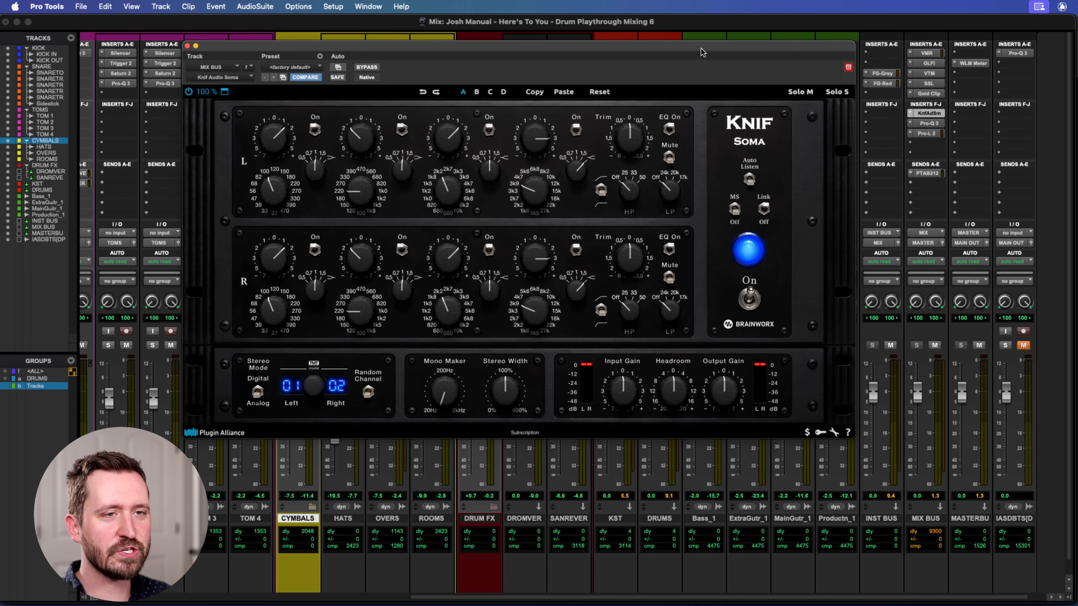
Open FabFilter Pro-Q 3 on the MIX BUS and examine its low shelf, low cut dip and high-frequency bands.
left_click(929, 122)
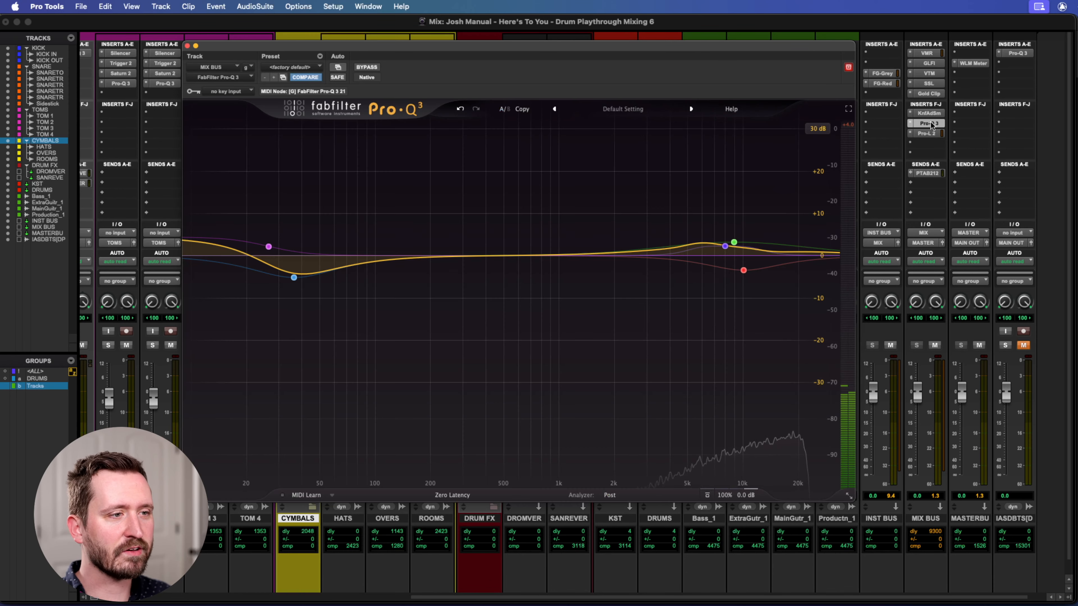
left_click_drag(368, 46, 350, 44)
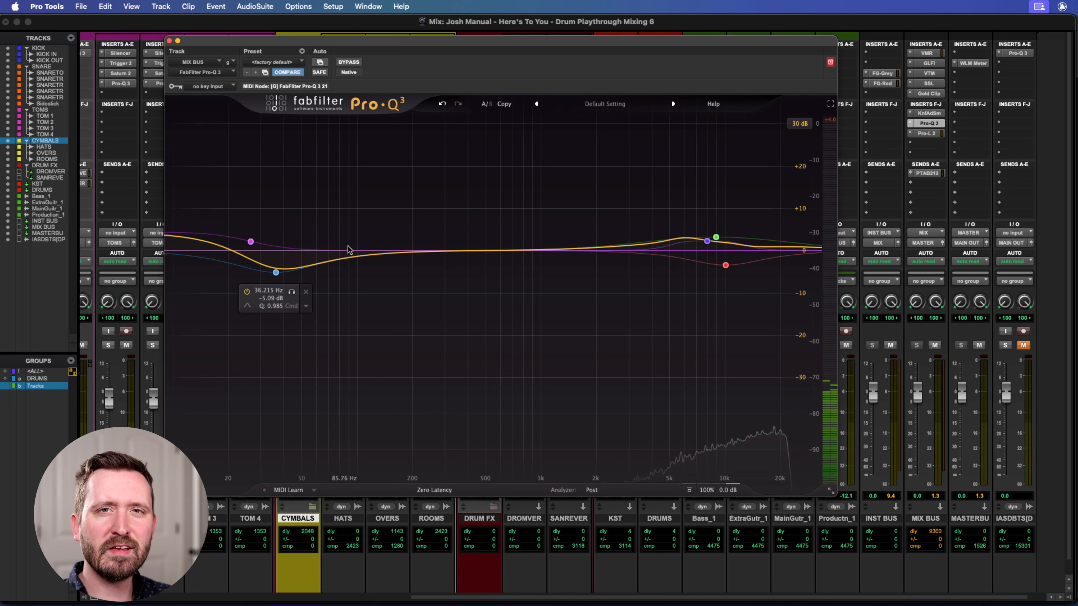
left_click(250, 242)
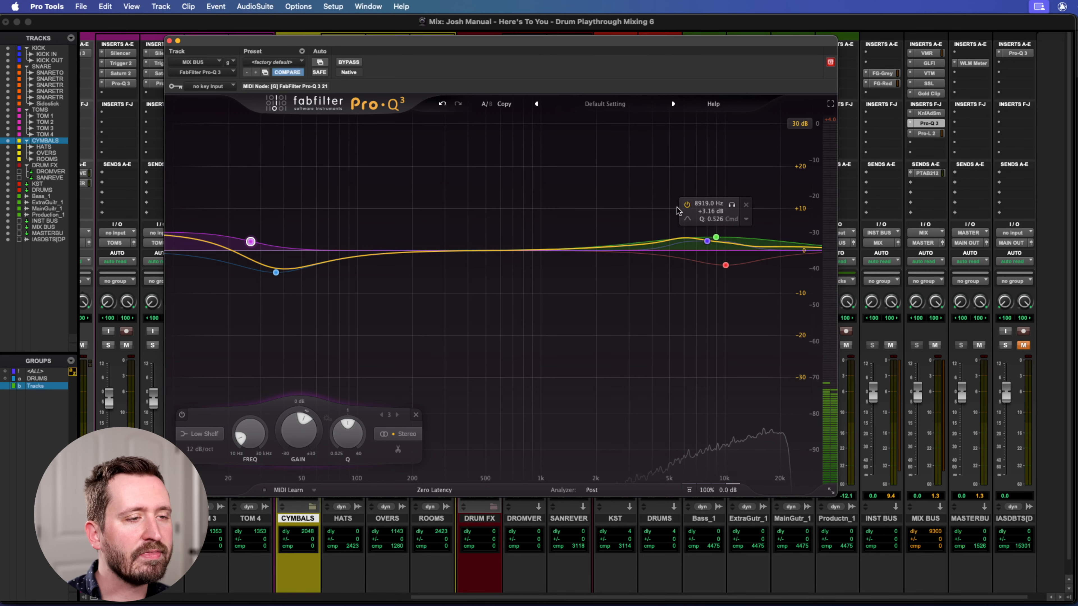
left_click_drag(607, 187, 764, 294)
left_click(605, 191)
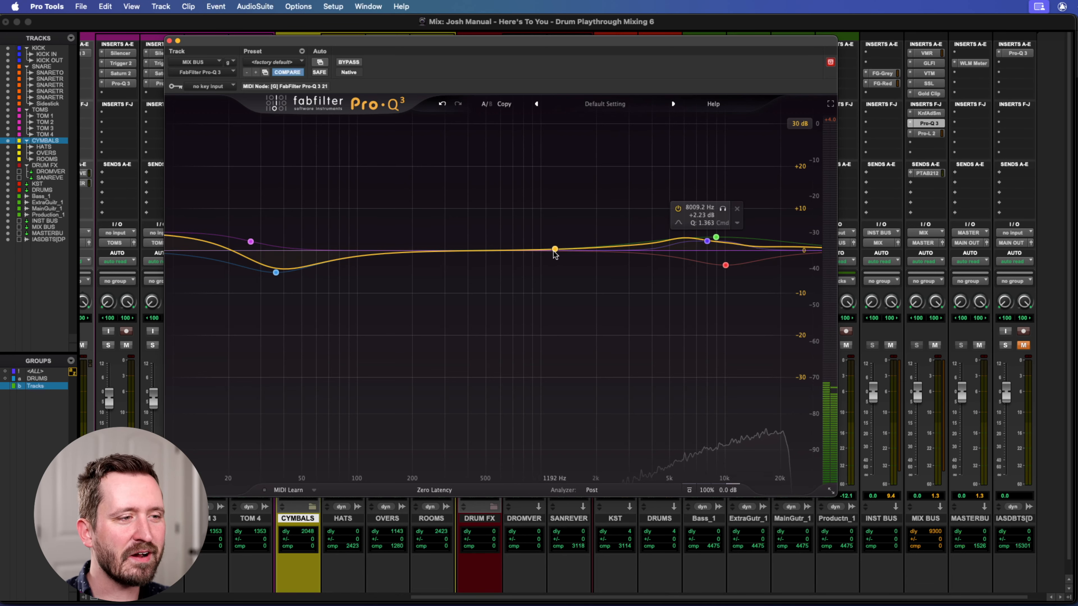
mouse_move(705, 243)
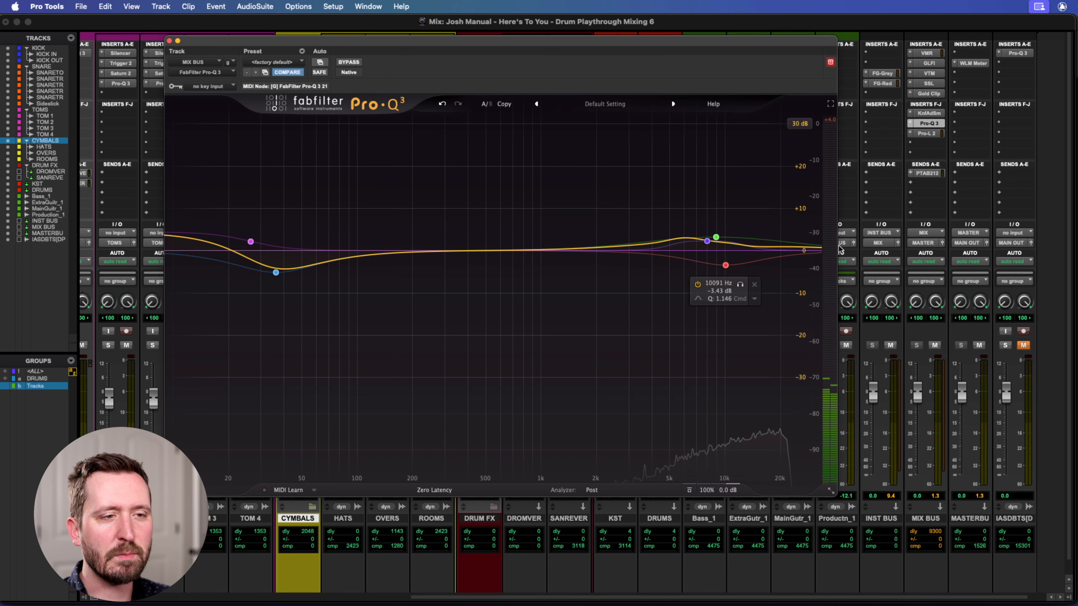
left_click_drag(687, 239, 747, 245)
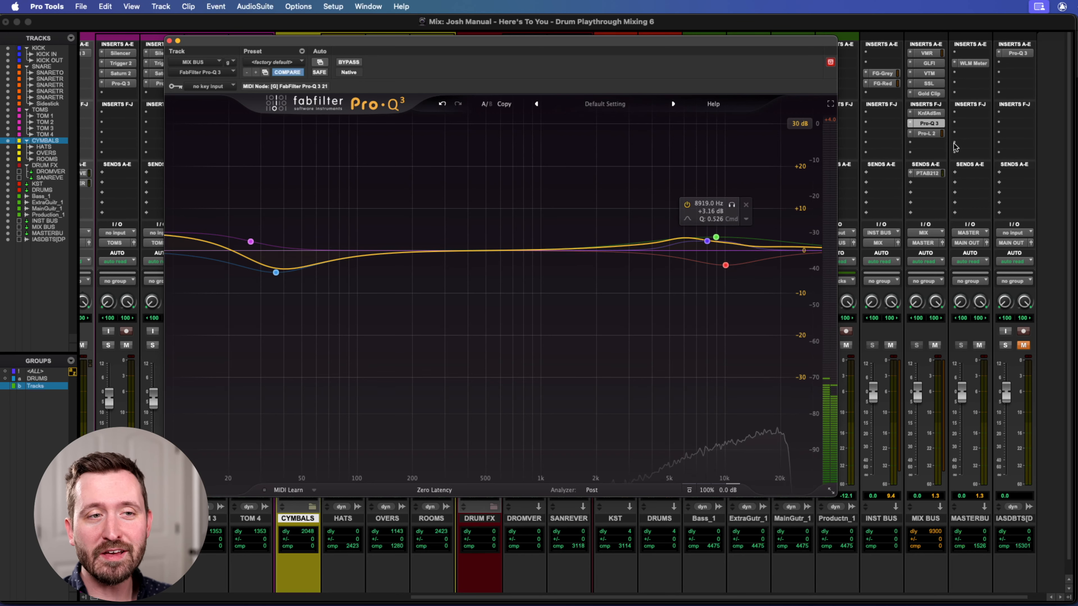
Compare the MIX BUS Pro-Q 3 bypassed and active during playback, leaving it active and closing it.
left_click(928, 124, "super")
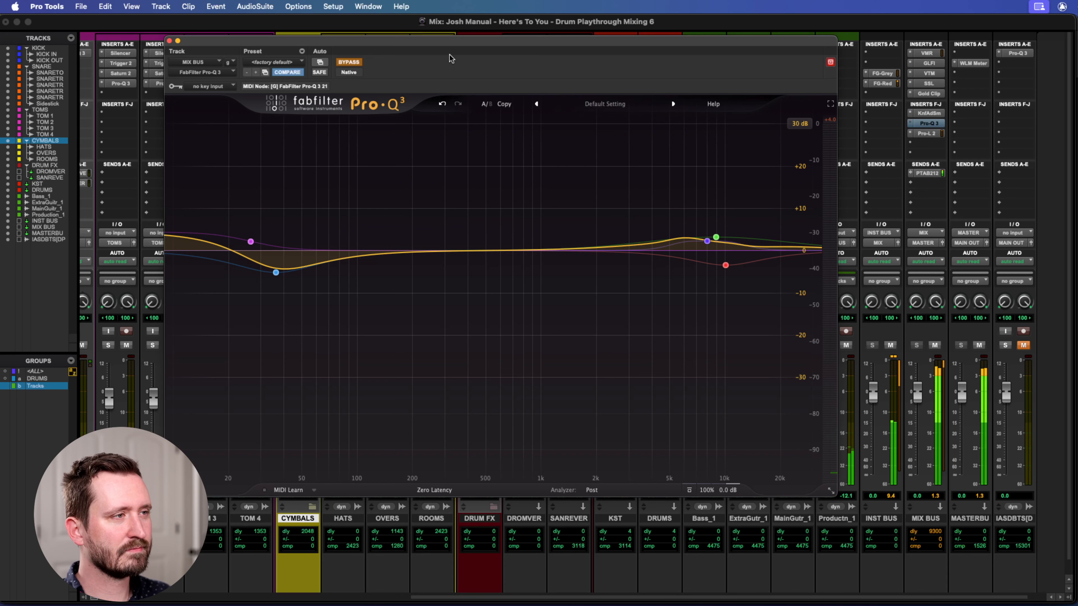
left_click(348, 62)
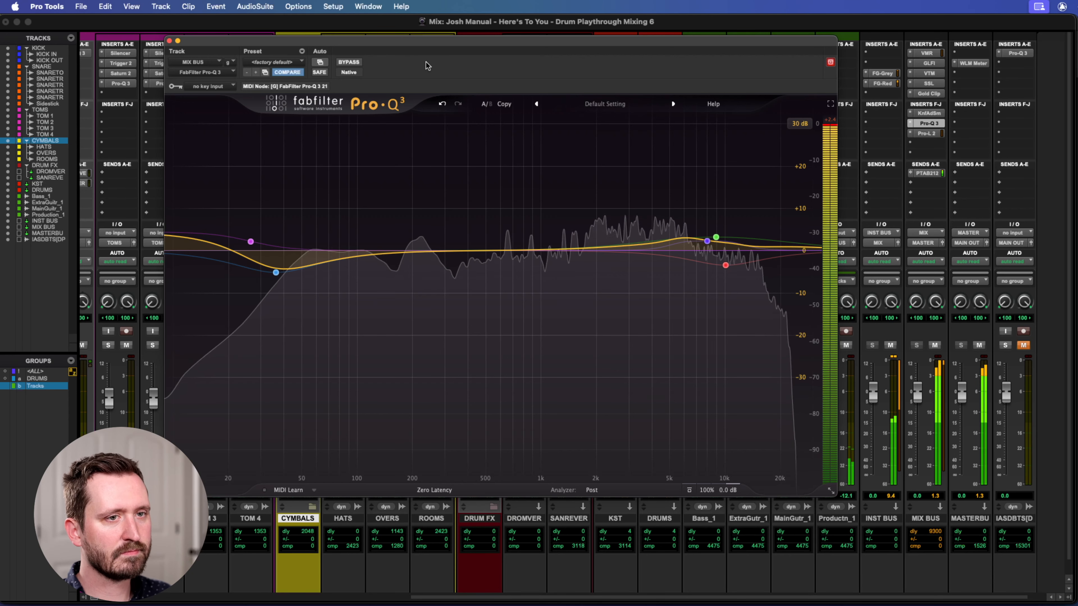
left_click(349, 62)
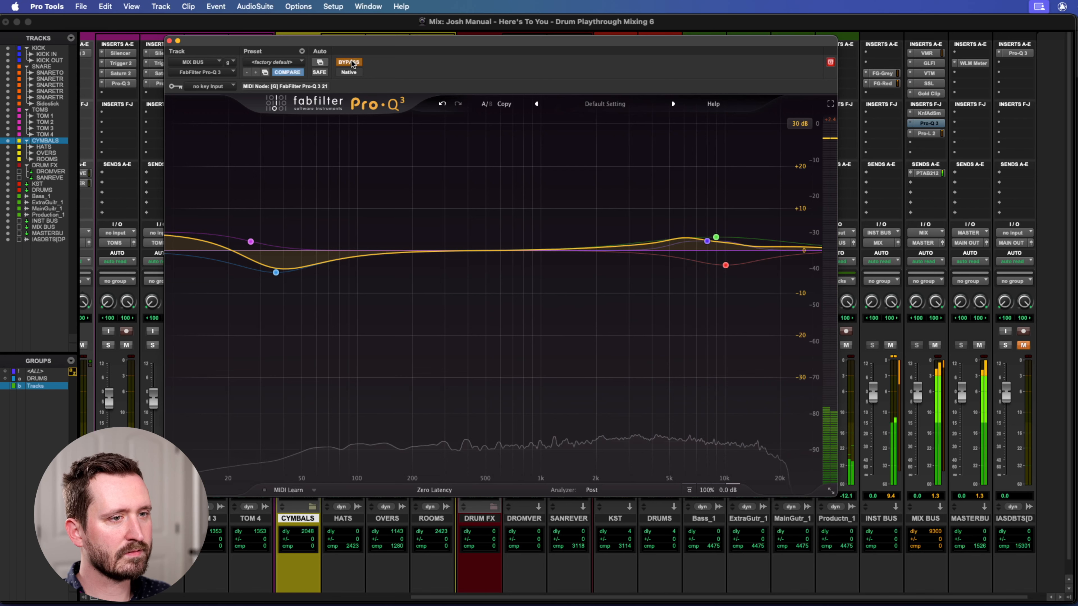
left_click(350, 62)
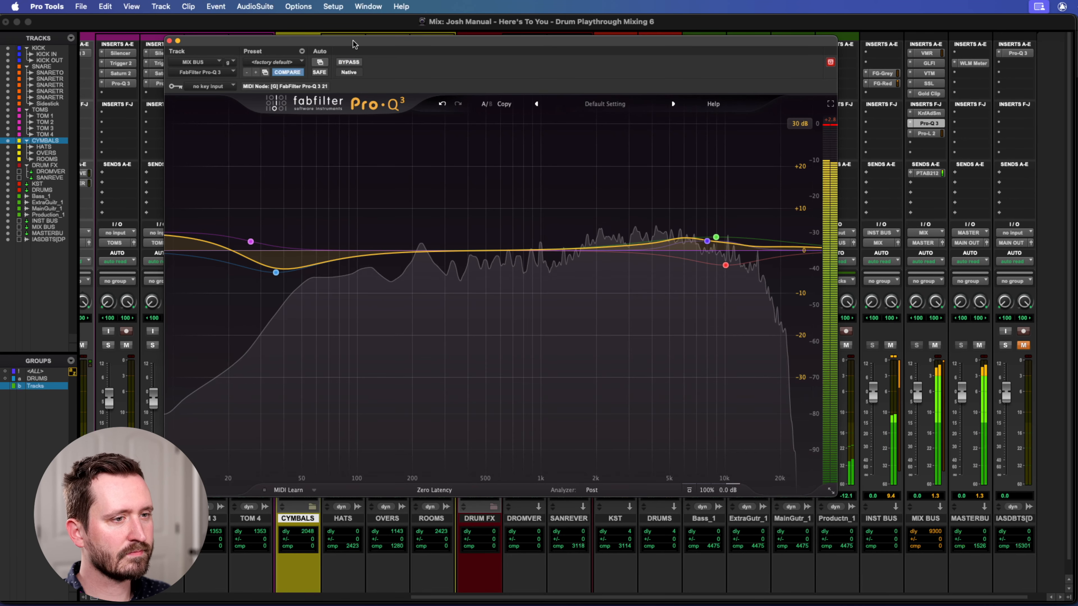
left_click(169, 42)
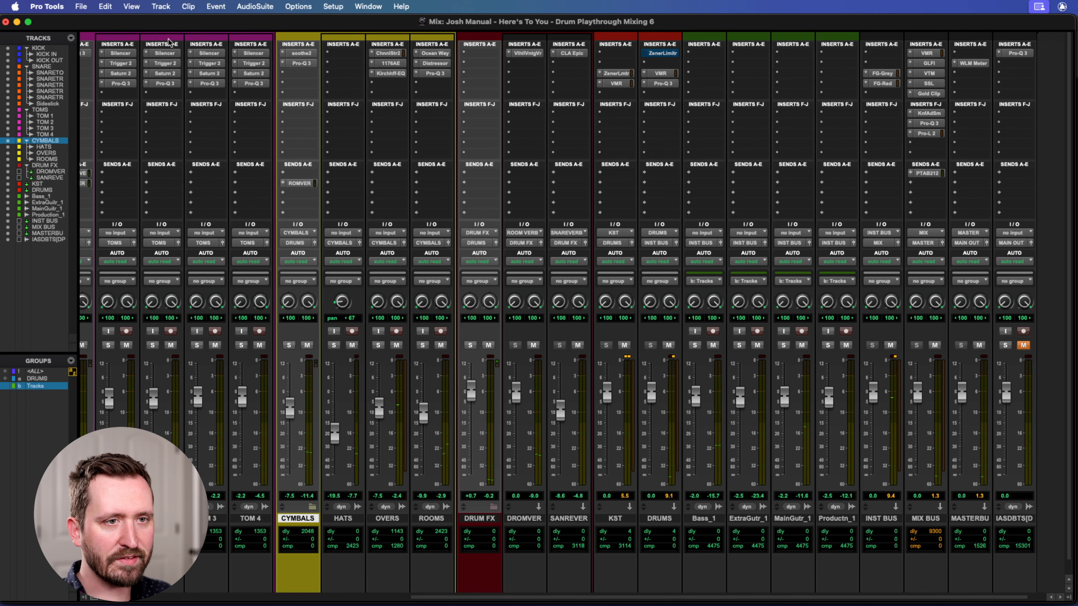
Open FabFilter Pro-L 2 on the MIX BUS and examine its style, lookahead, attack, release and channel linking settings.
left_click(928, 133)
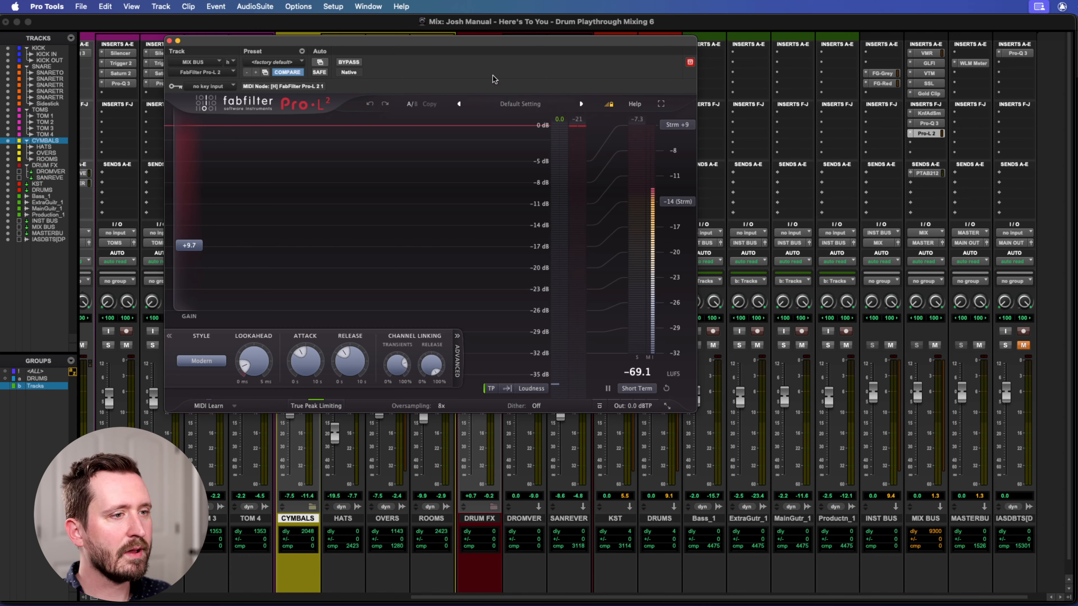
left_click_drag(484, 40, 608, 36)
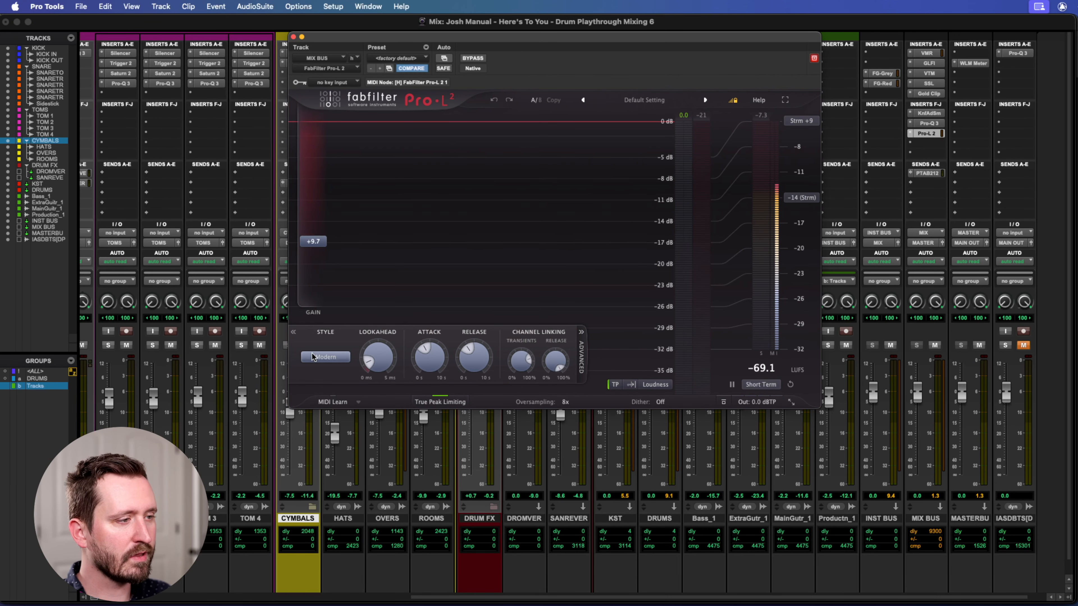
mouse_move(378, 359)
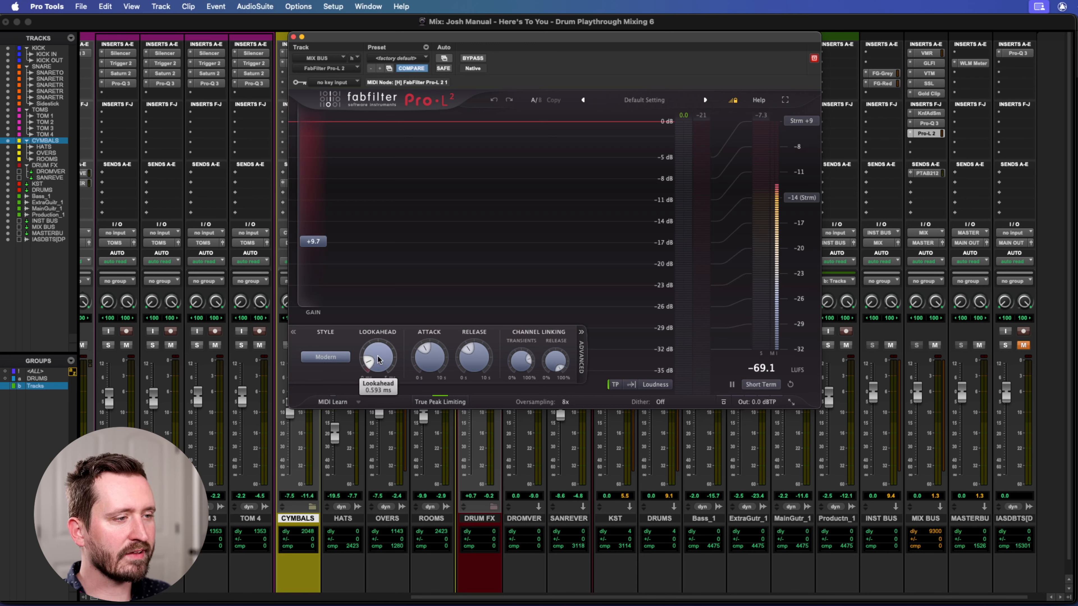
mouse_move(433, 364)
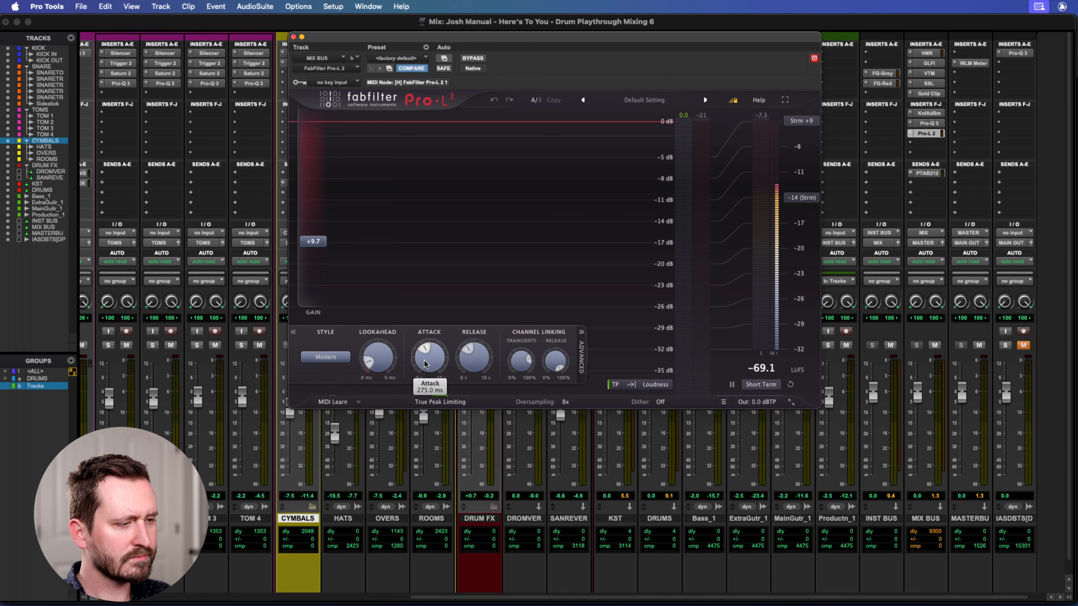
mouse_move(486, 362)
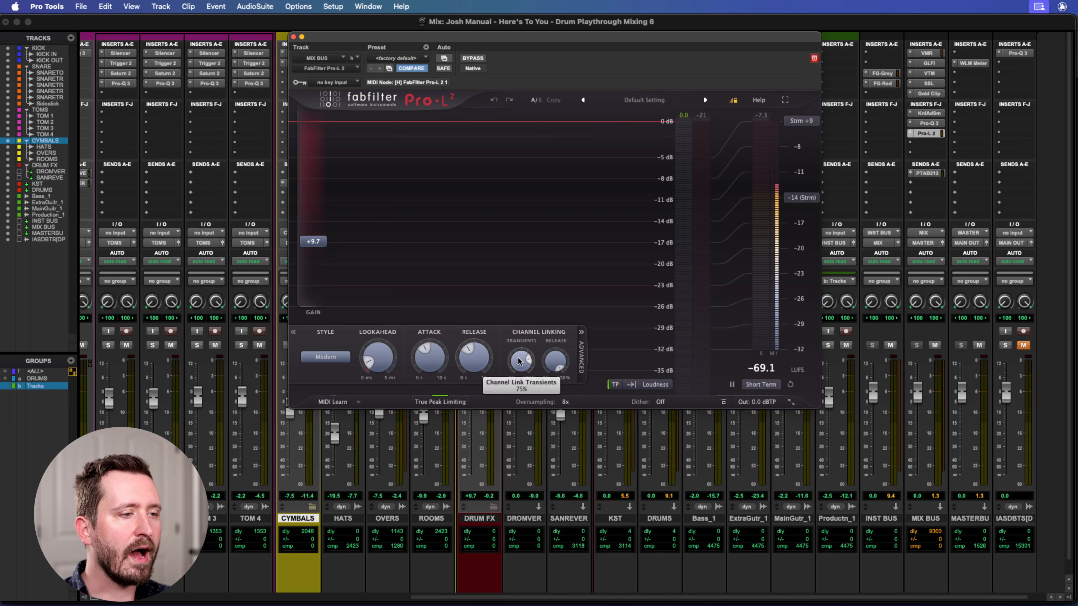
mouse_move(522, 362)
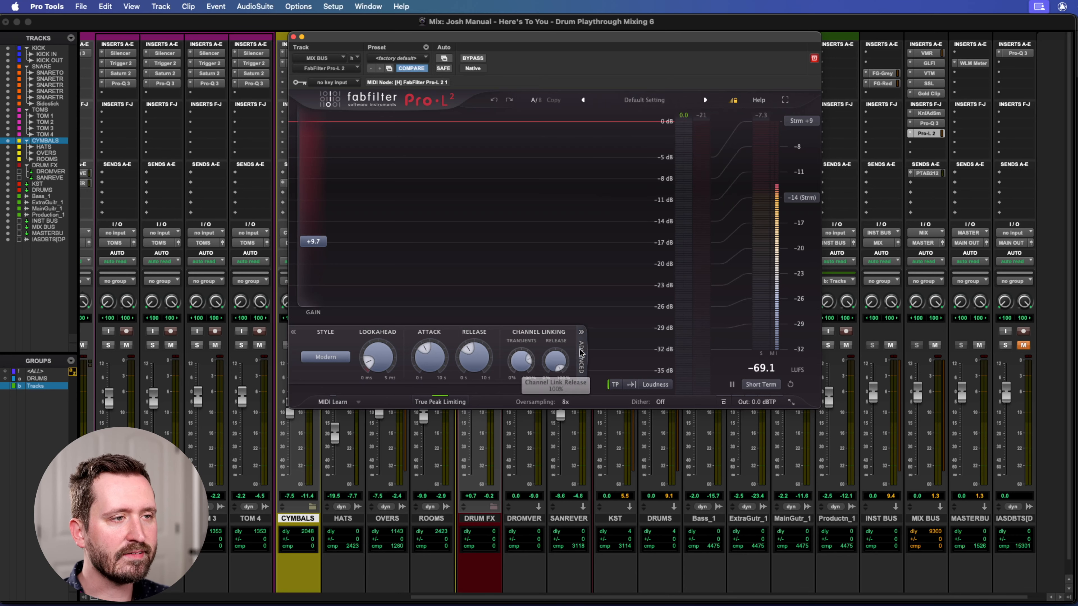
Check the Pro-L 2 gain setting, then play the mix through the MIX BUS limiter to examine its gain reduction and stop playback.
mouse_move(309, 244)
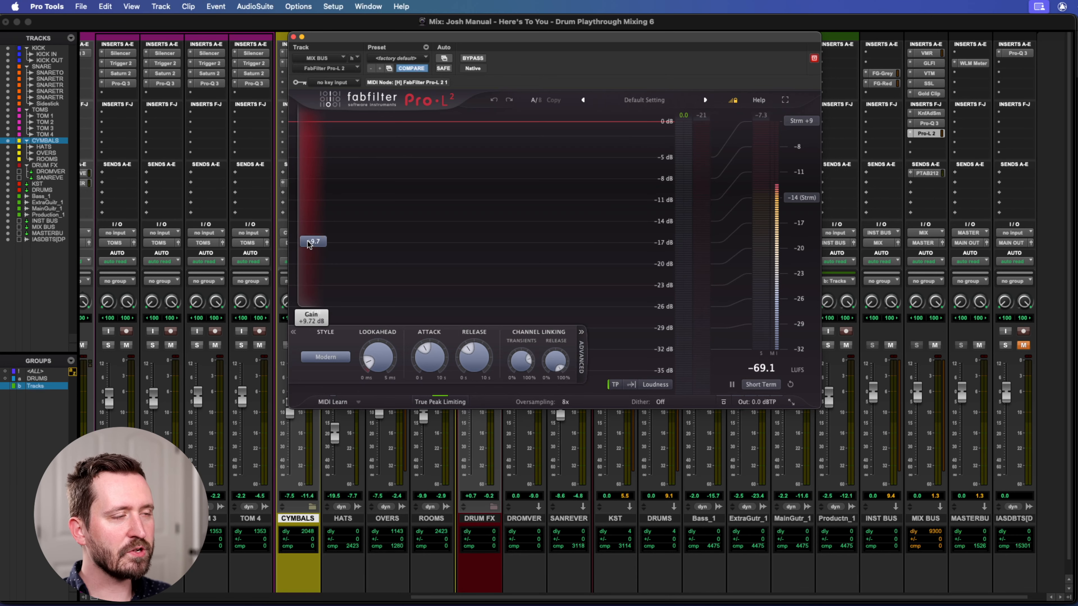
left_click_drag(453, 40, 425, 39)
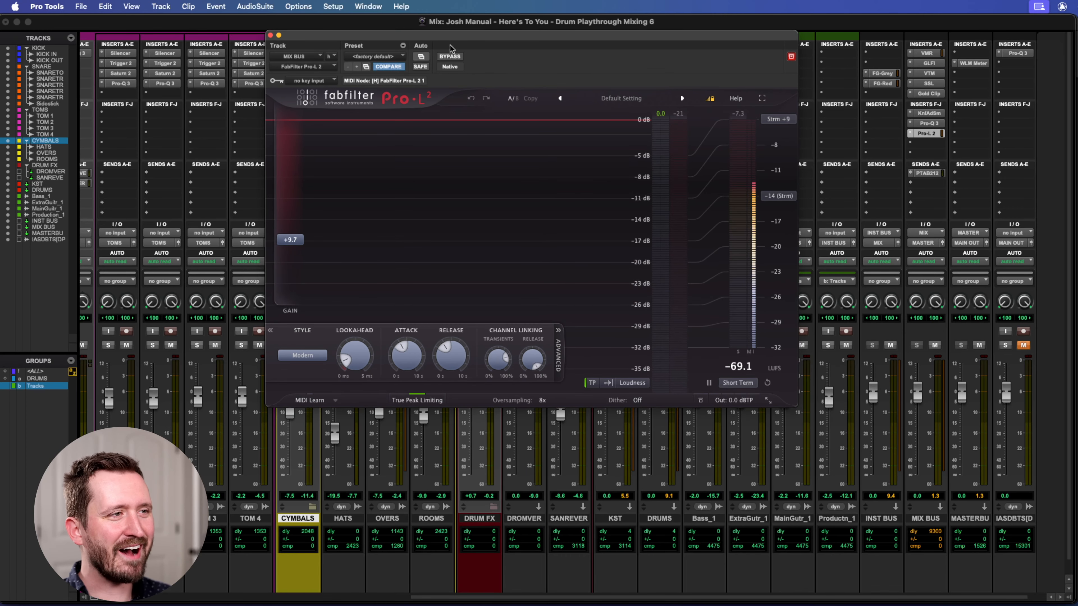
left_click_drag(441, 39, 440, 41)
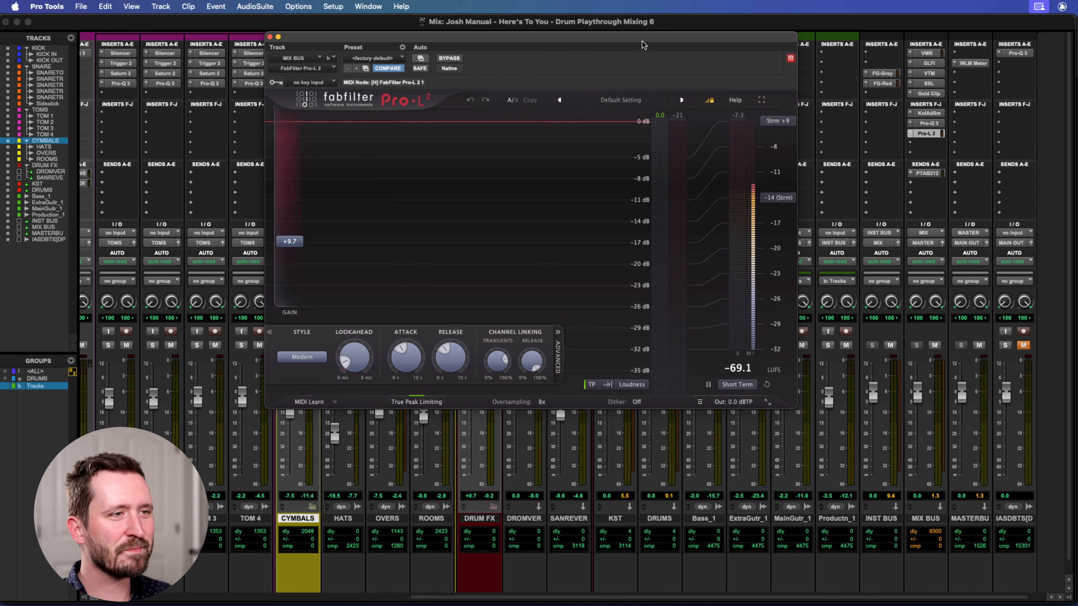
left_click_drag(644, 41, 641, 42)
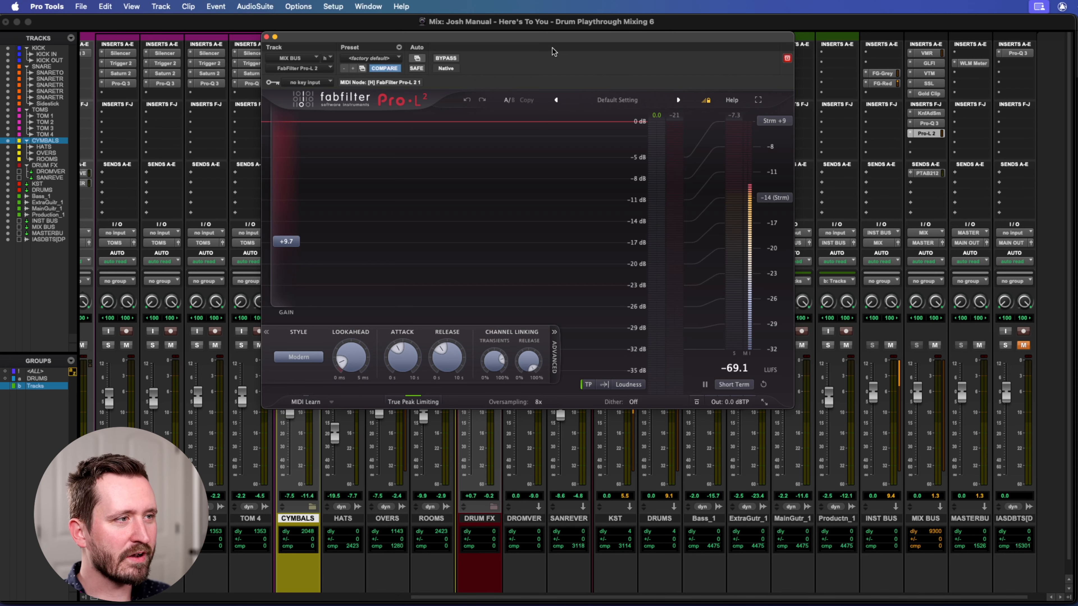
key("space")
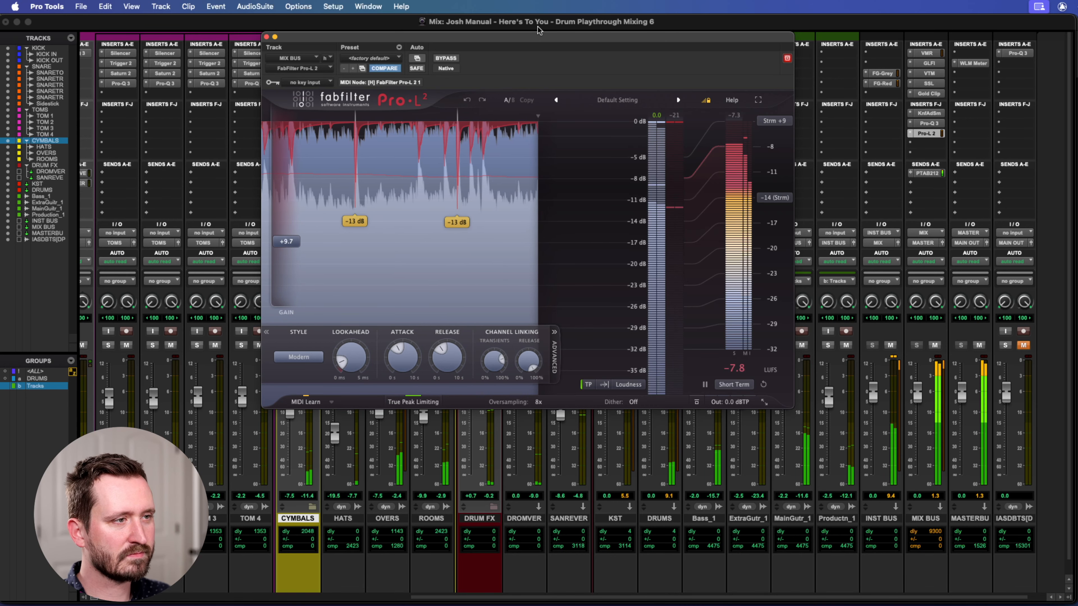
key("space")
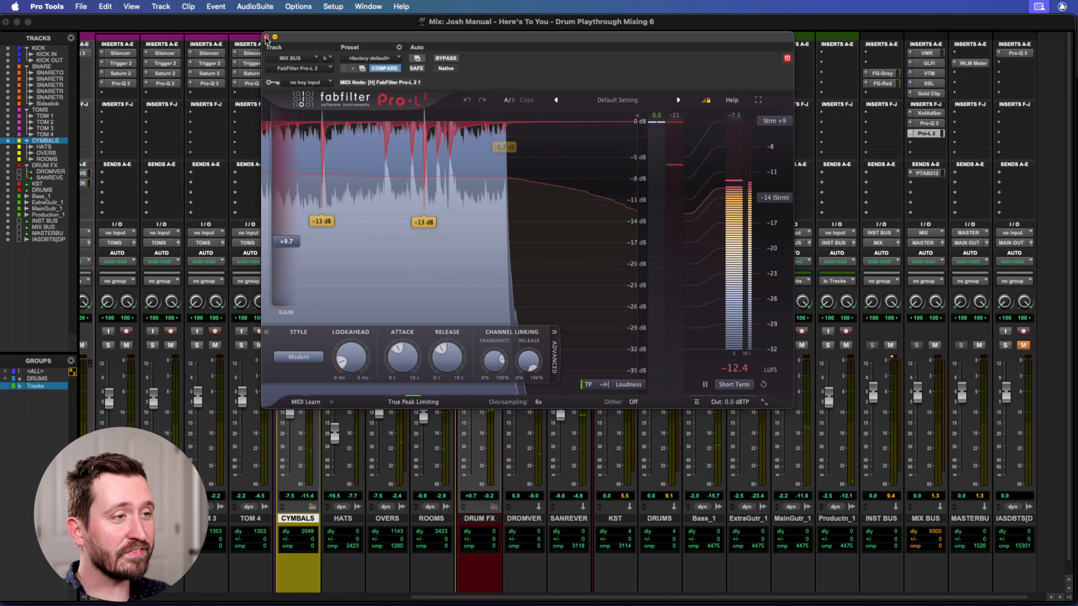
left_click_drag(544, 36, 564, 46)
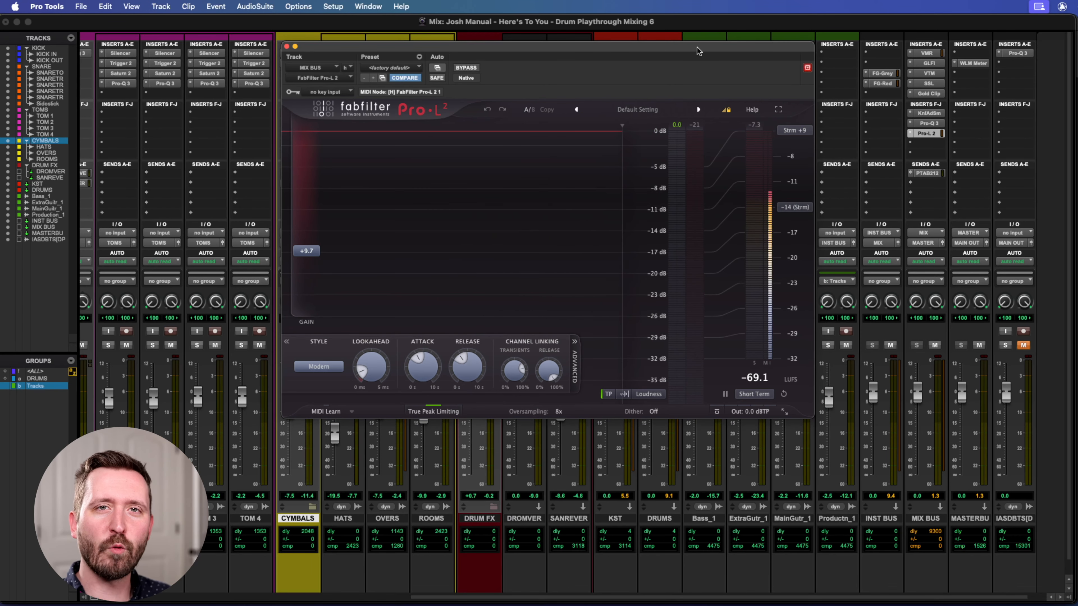
left_click_drag(586, 46, 623, 37)
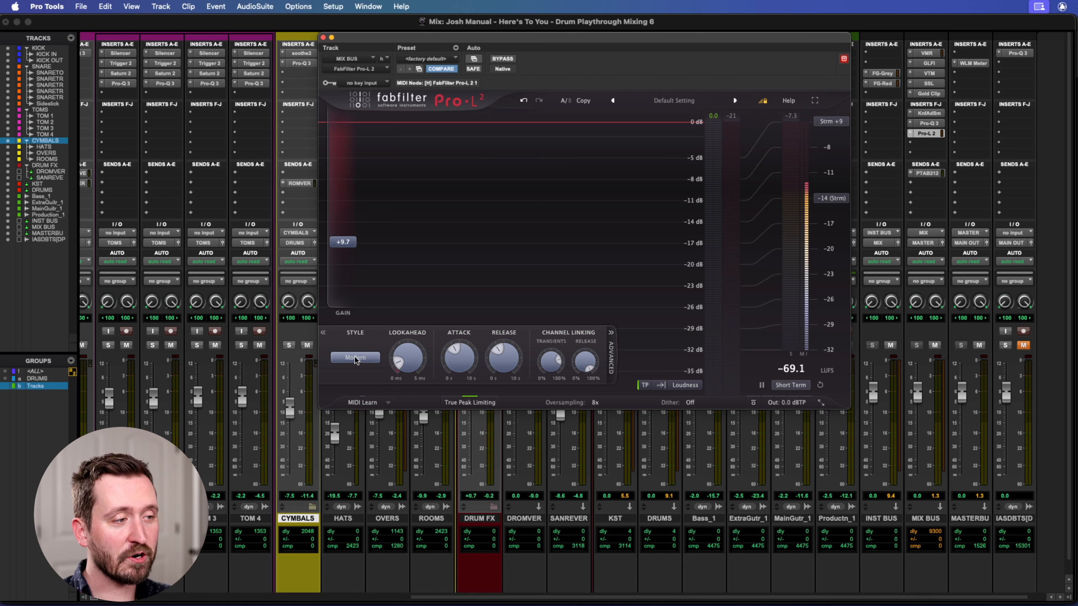
mouse_move(355, 359)
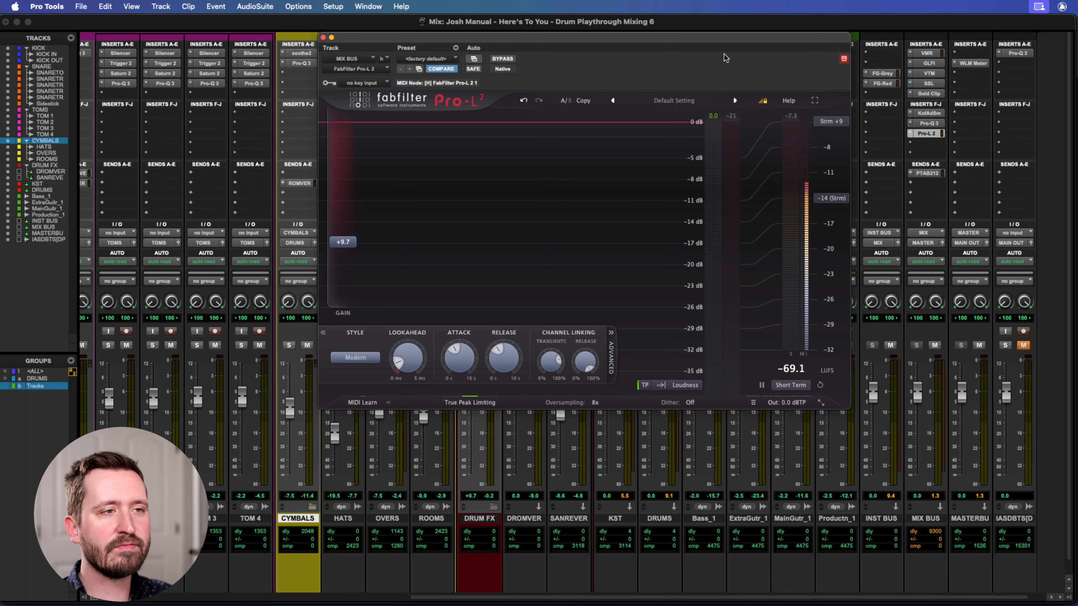
left_click_drag(644, 41, 641, 43)
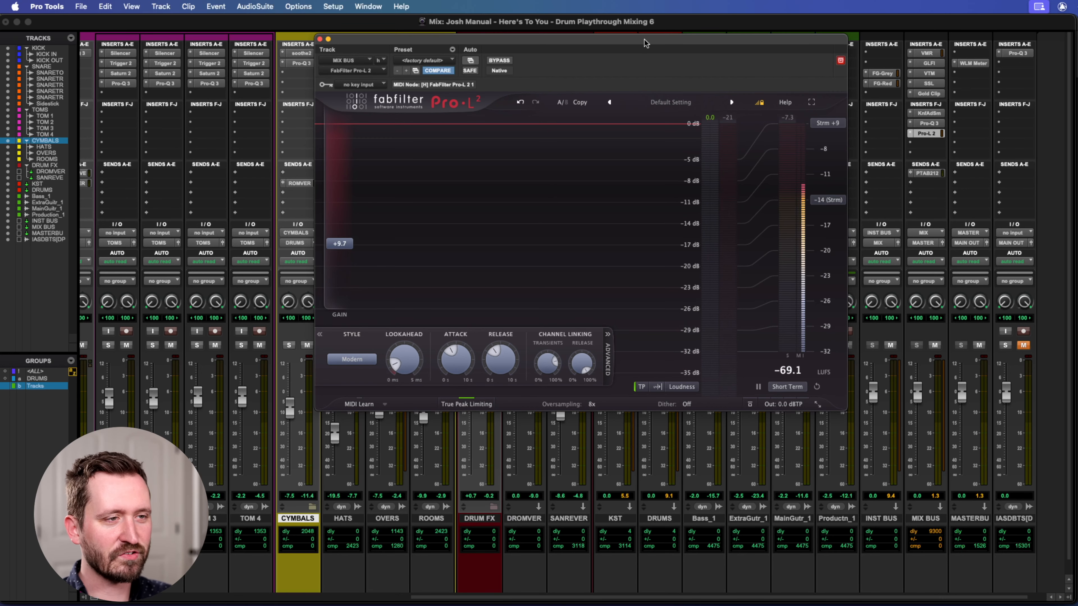
left_click_drag(657, 44, 655, 42)
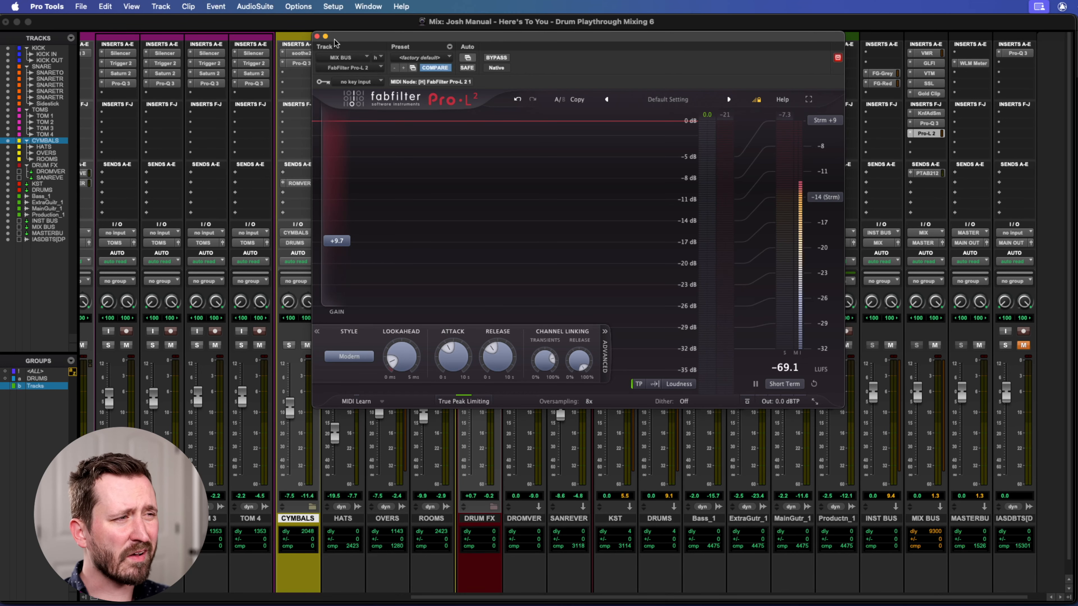
left_click_drag(725, 35, 728, 37)
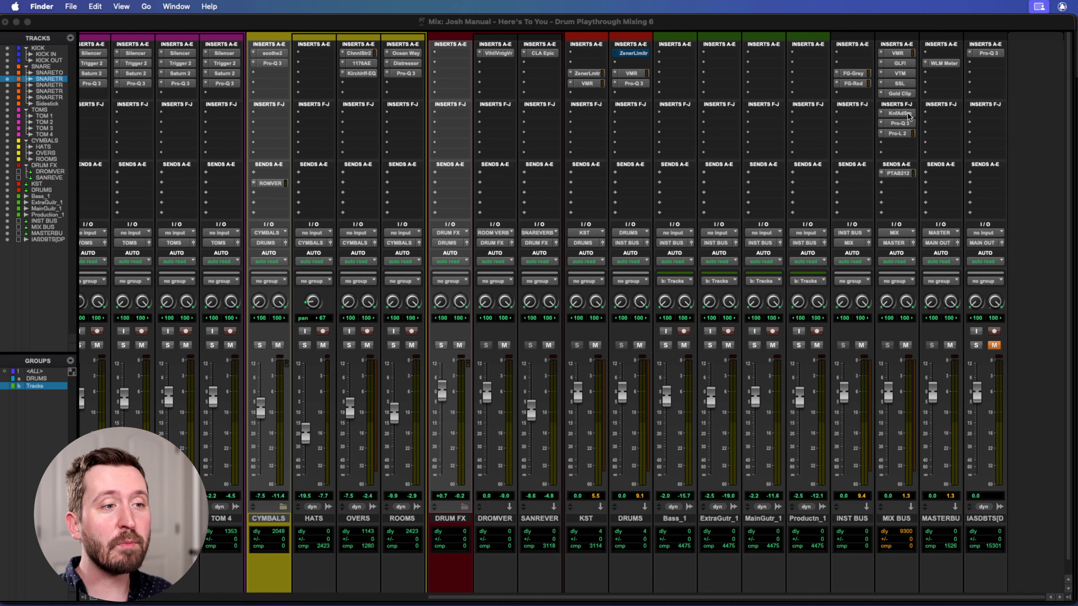
Switch to the Edit window and place the playback position at 24|3|240, at the first hits on the KICK IN track.
left_click(879, 31)
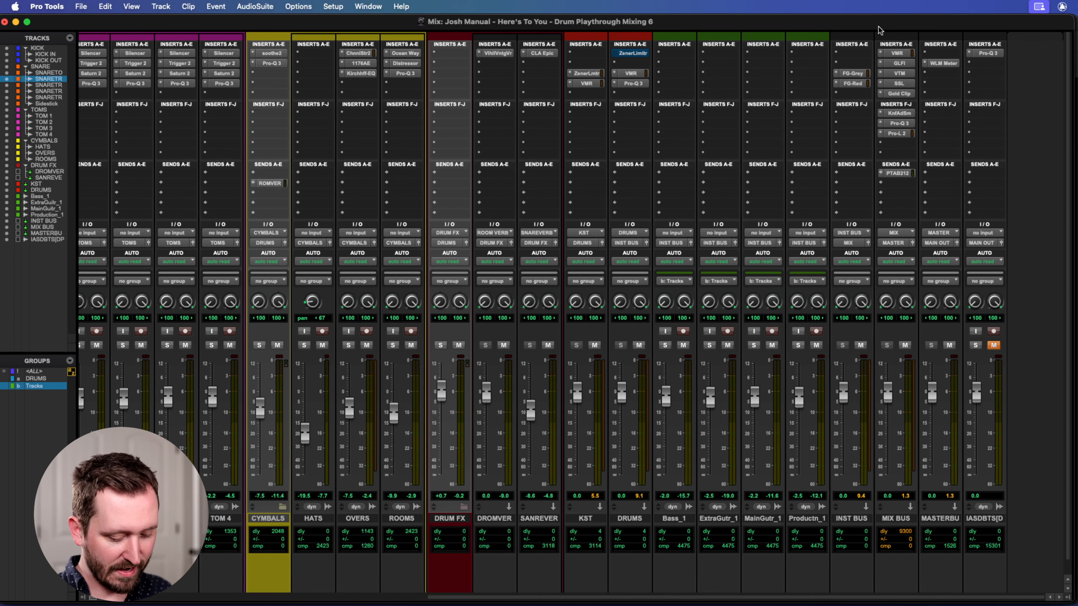
key("super+equal")
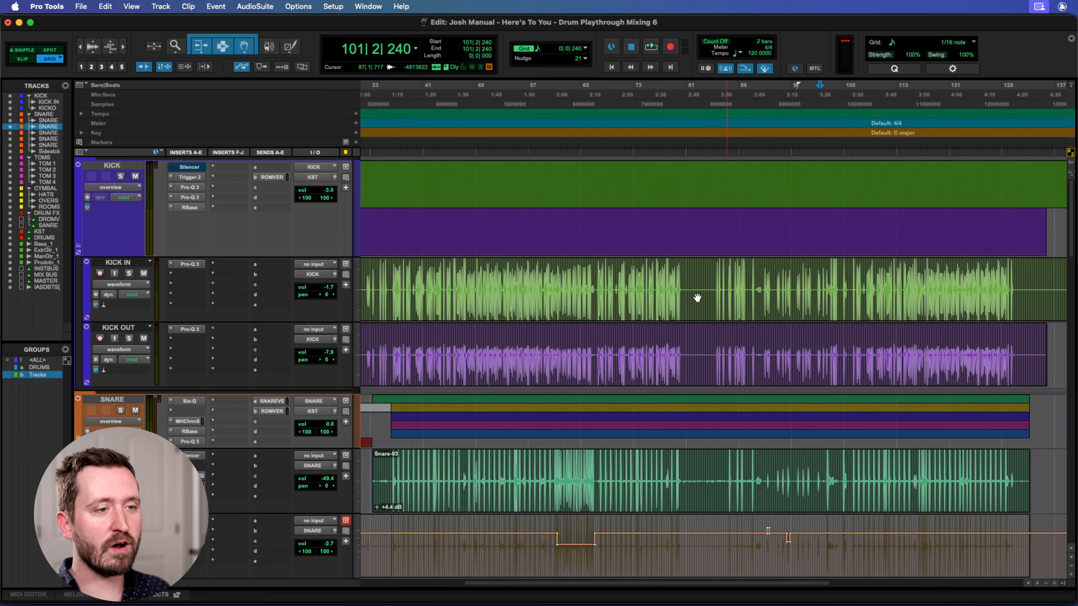
left_click(525, 104)
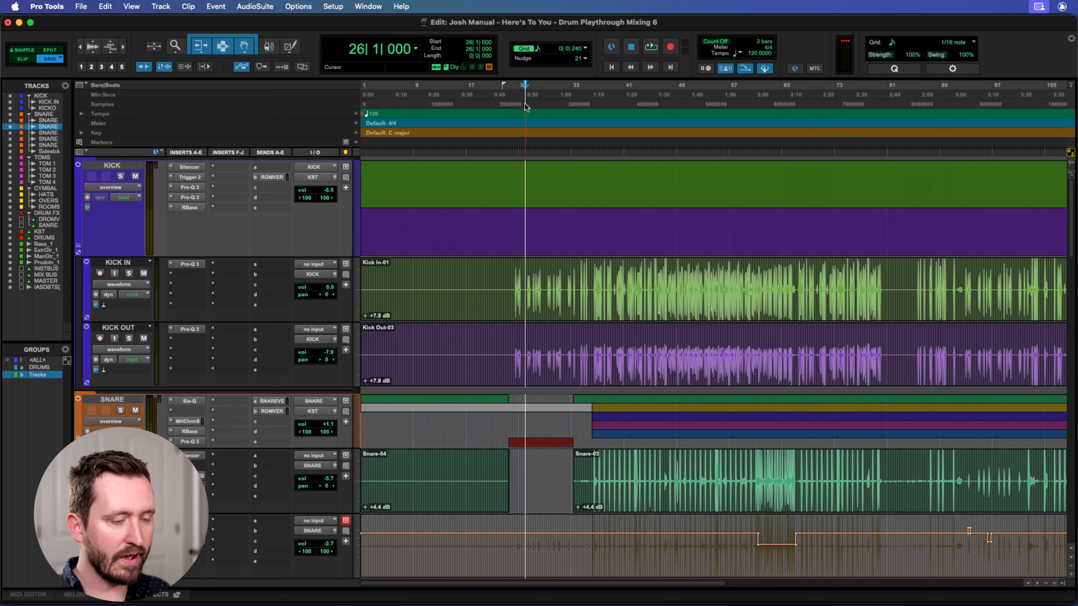
key("super+bracketright")
key("super+bracketright")
left_click(681, 100)
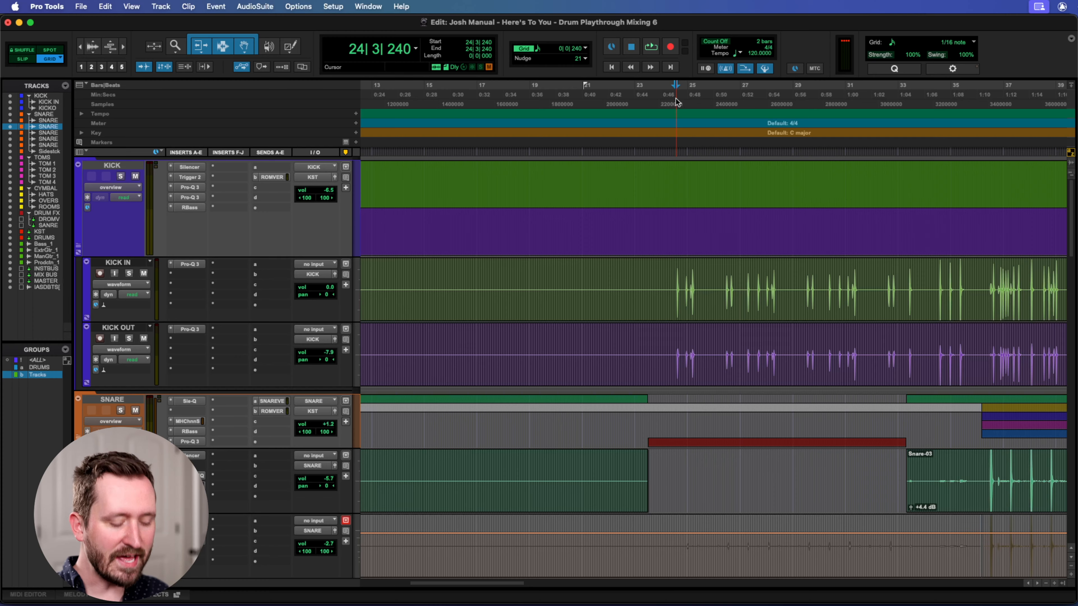
scroll(676, 102, "up", 3)
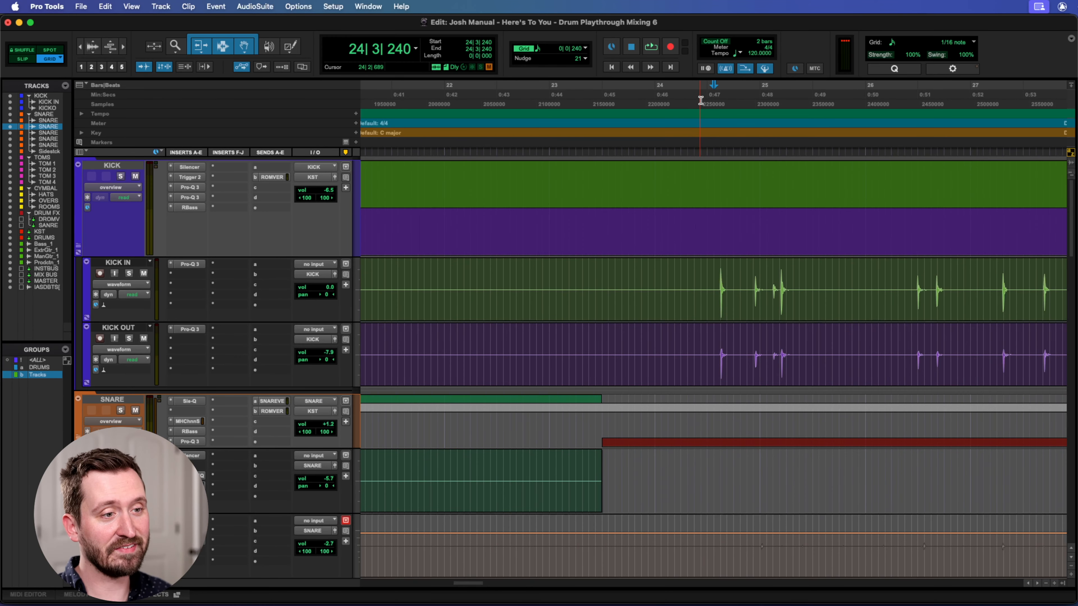
Audition the mix from 24|3|240 while following the kick hits along the timeline, stopping just after bar 28.
key("space")
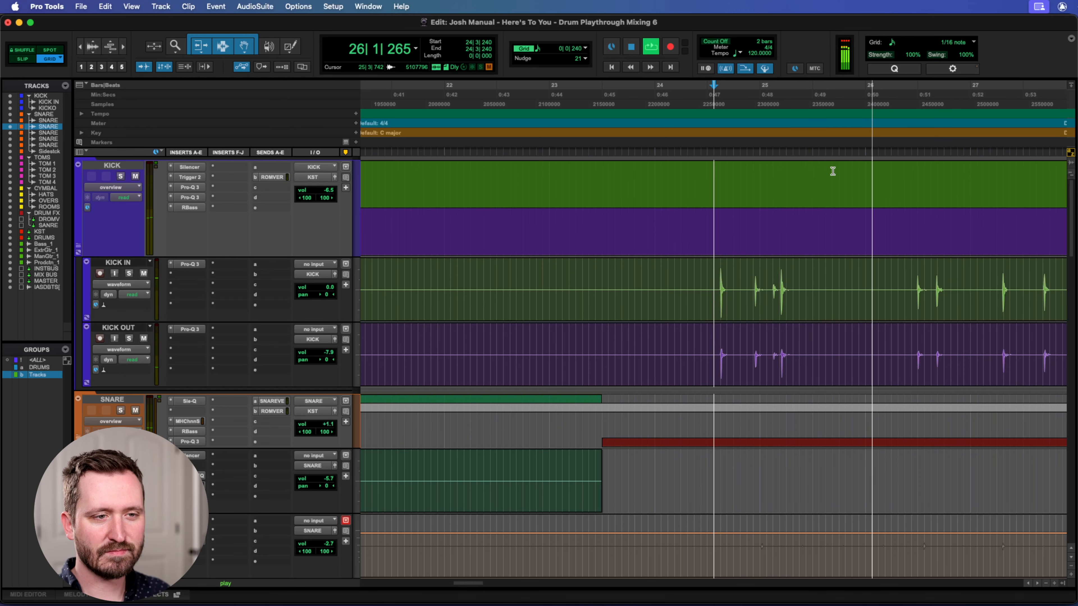
scroll(749, 227, "right", 4)
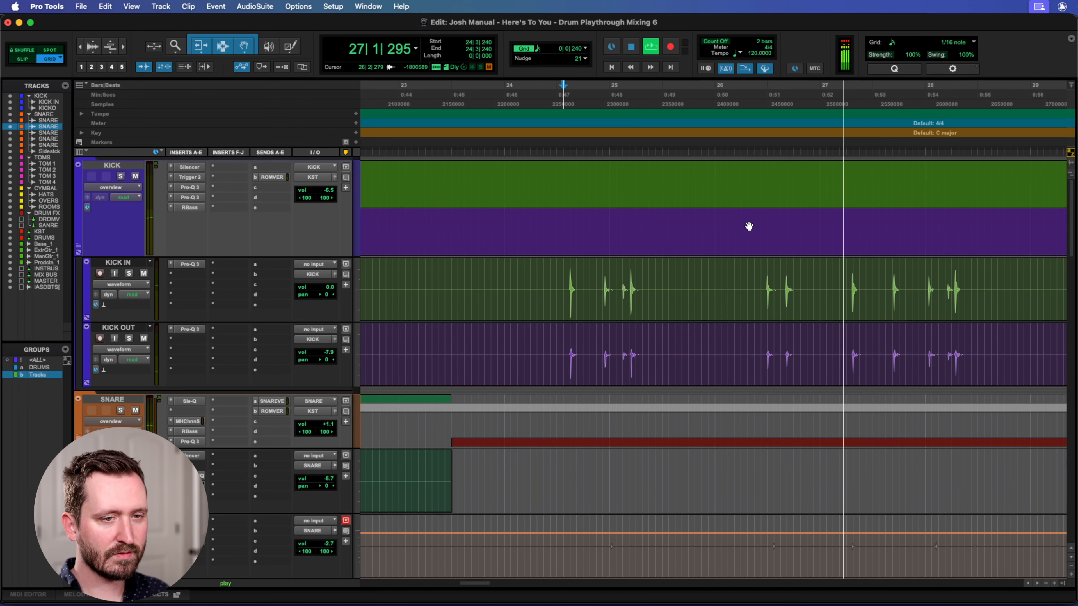
scroll(749, 226, "right", 3)
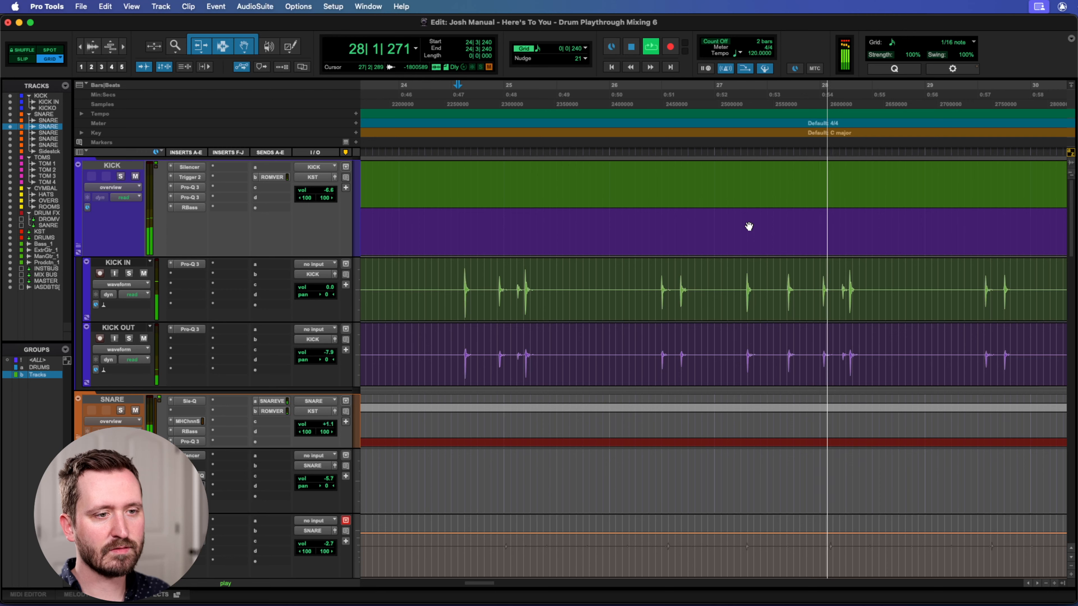
key("space")
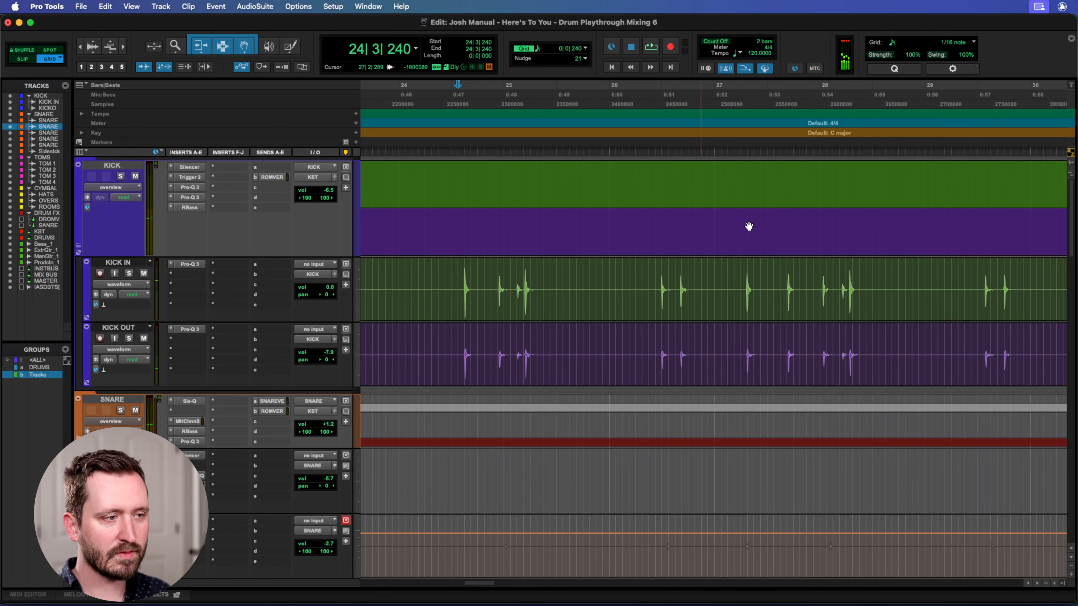
Locate and select the Snare-05 clip on the Sidestick track to examine its full extent.
scroll(638, 266, "down", 15)
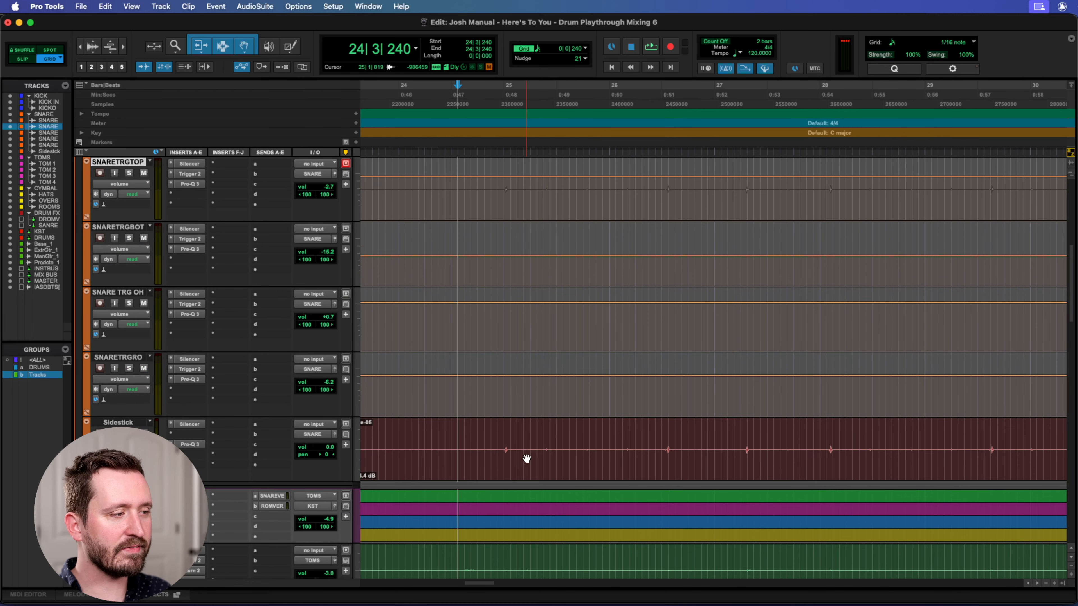
left_click(535, 470)
key("super+bracketleft")
key("super+bracketleft")
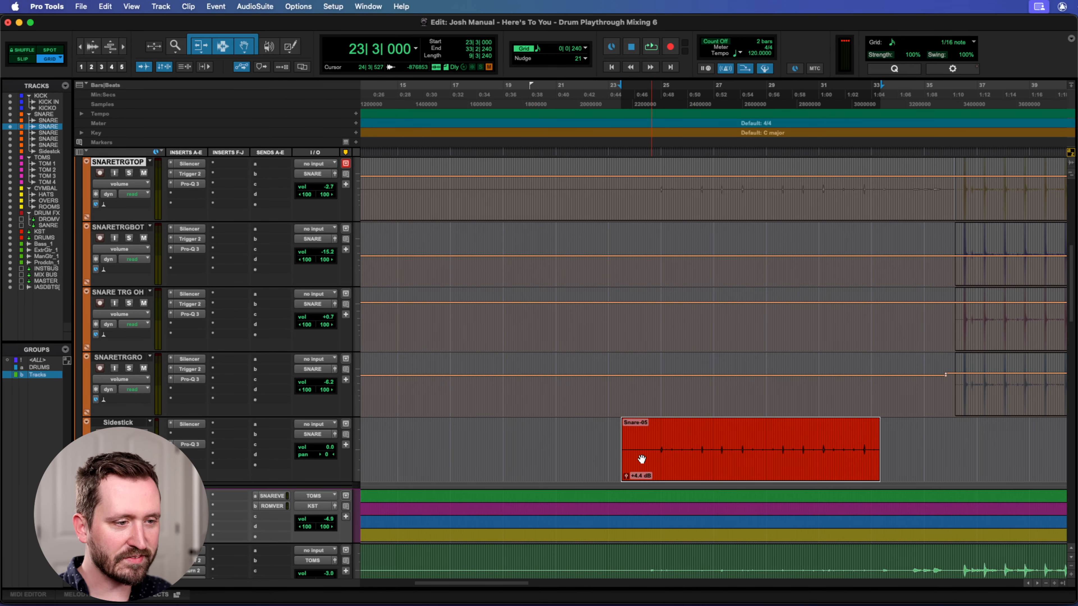
scroll(759, 441, "up", 4)
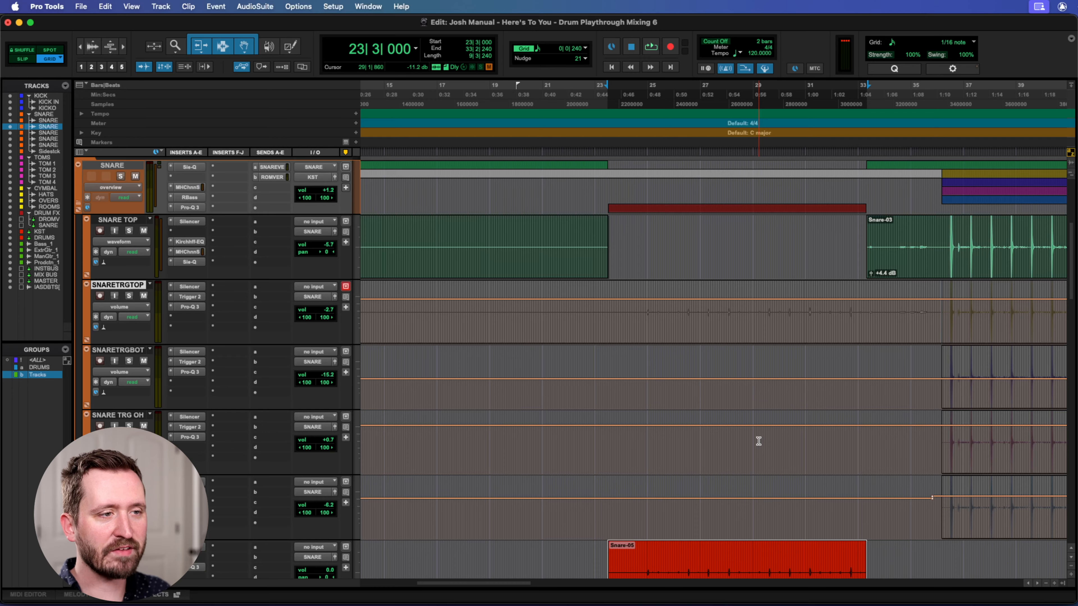
Return to the kick tracks and reset the playback position to 24|3|240.
scroll(759, 441, "up", 8)
left_click(694, 101)
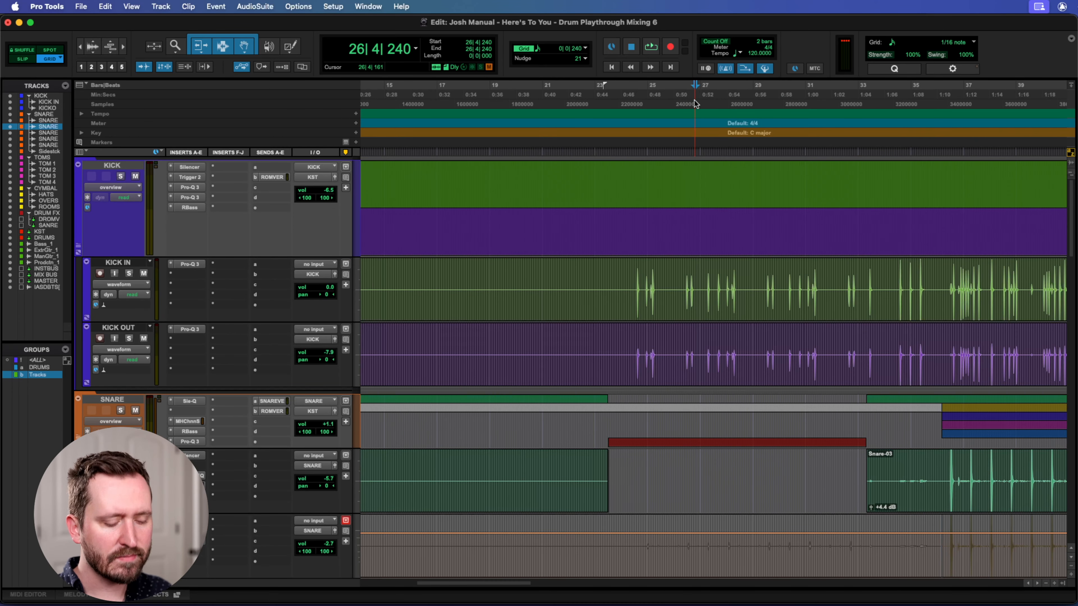
key("super+bracketright")
key("super+bracketright")
left_click(477, 97)
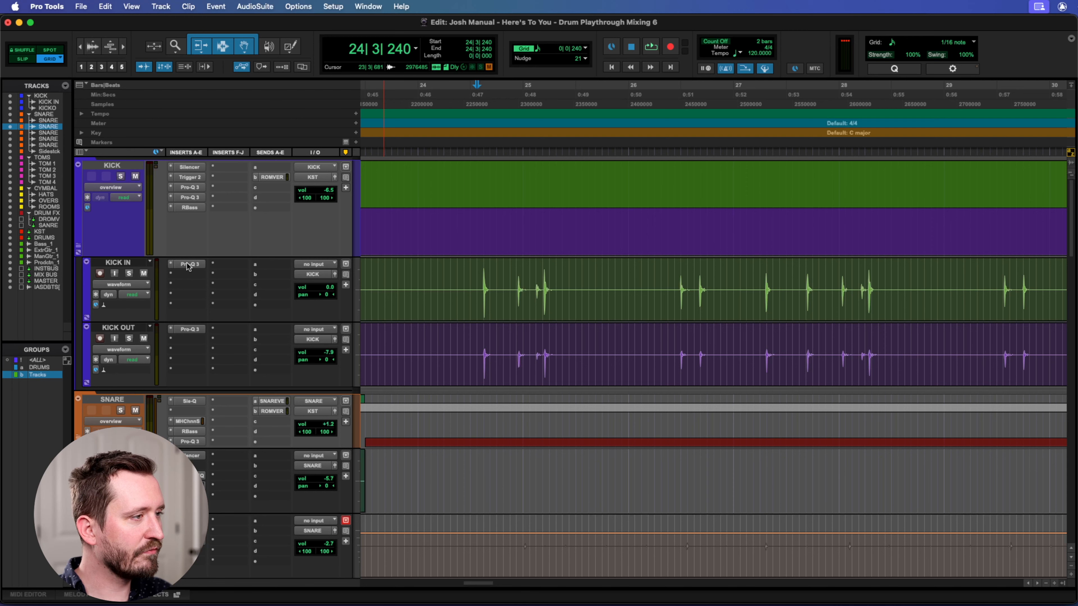
Open the second Pro-Q 3 on the KICK track and examine its bypassed high-cut band.
left_click(191, 197)
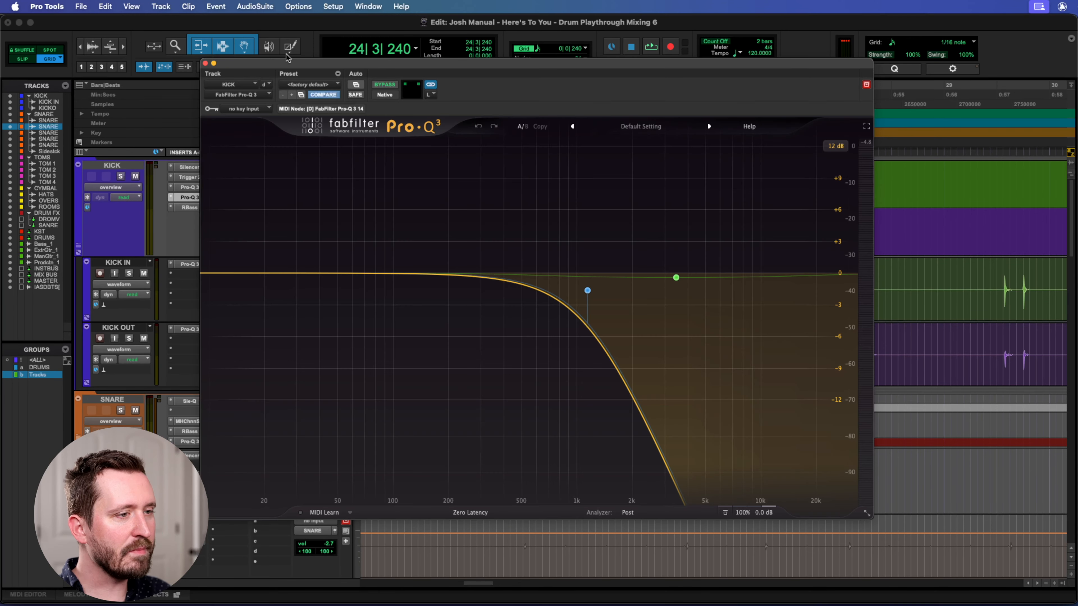
left_click_drag(304, 65, 355, 66)
left_click(638, 290)
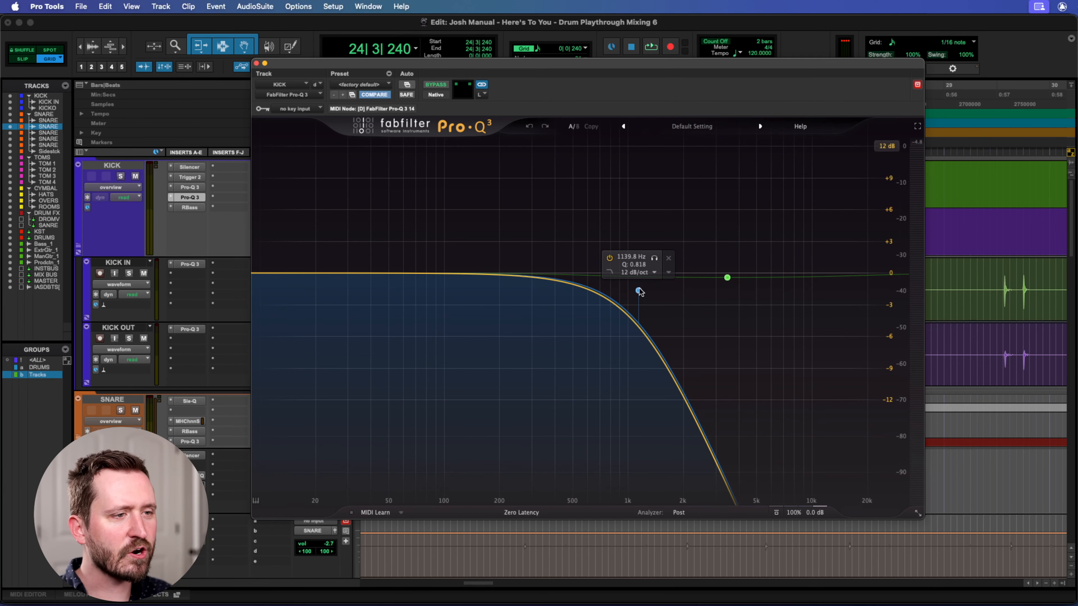
left_click_drag(512, 66, 529, 118)
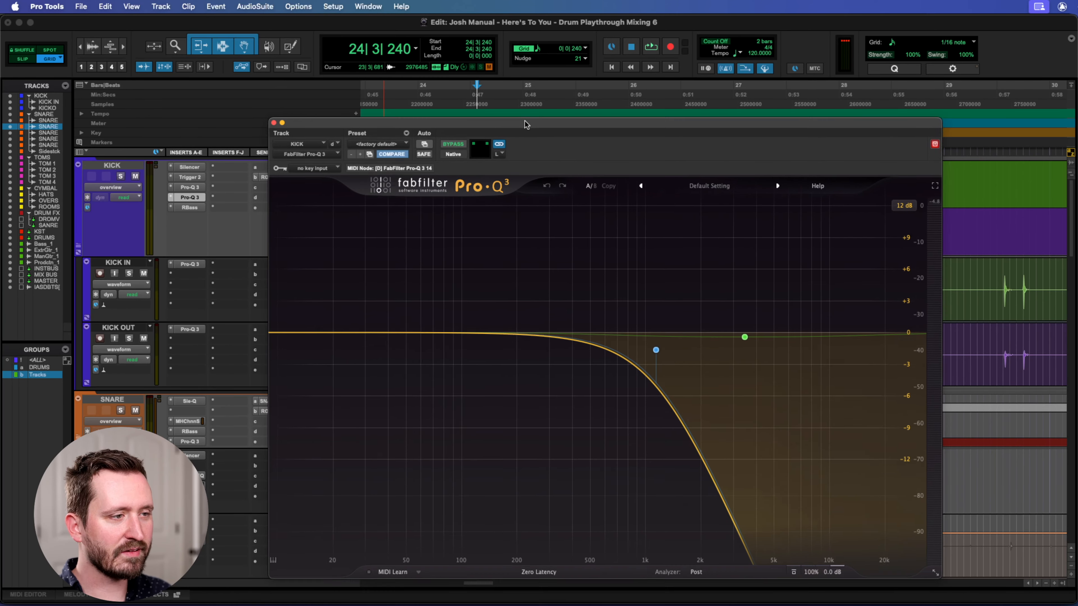
Solo the KICK track and audition it with the bypassed Pro-Q 3 open, then stop playback and close the plug-in.
left_click(121, 176)
key("space")
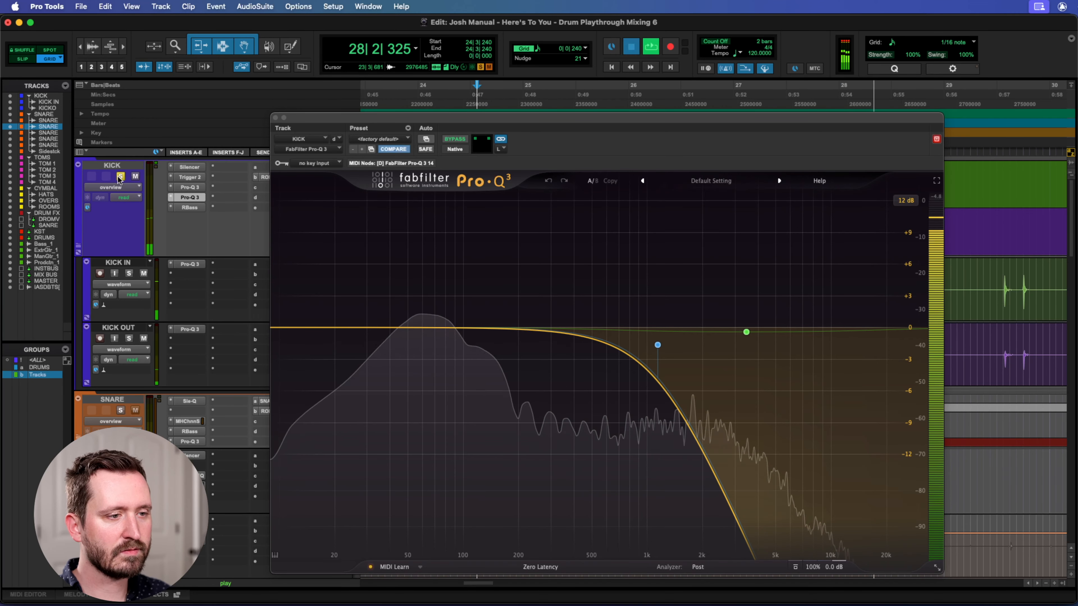
key("space")
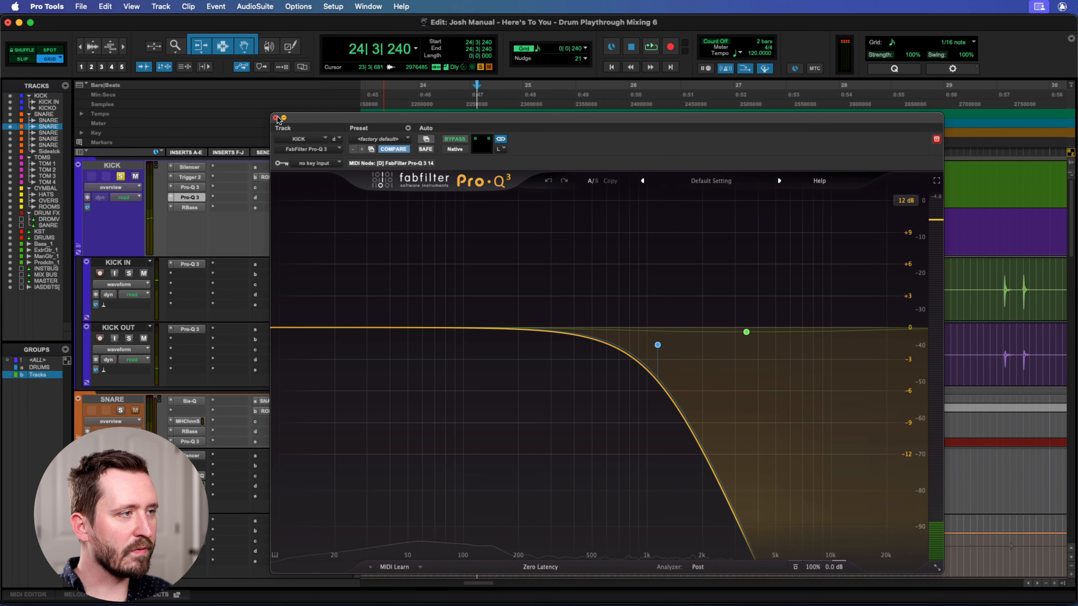
left_click(276, 118)
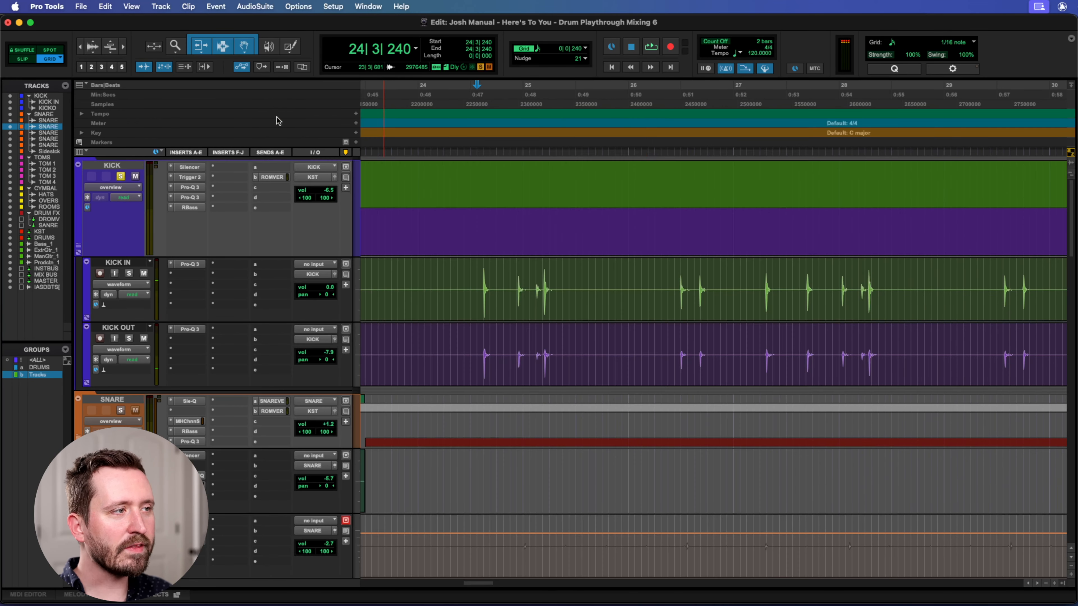
Open Trigger 2 on the KICK track, move its window clear of the track controls and examine its kick samples and mix setting.
left_click(195, 176)
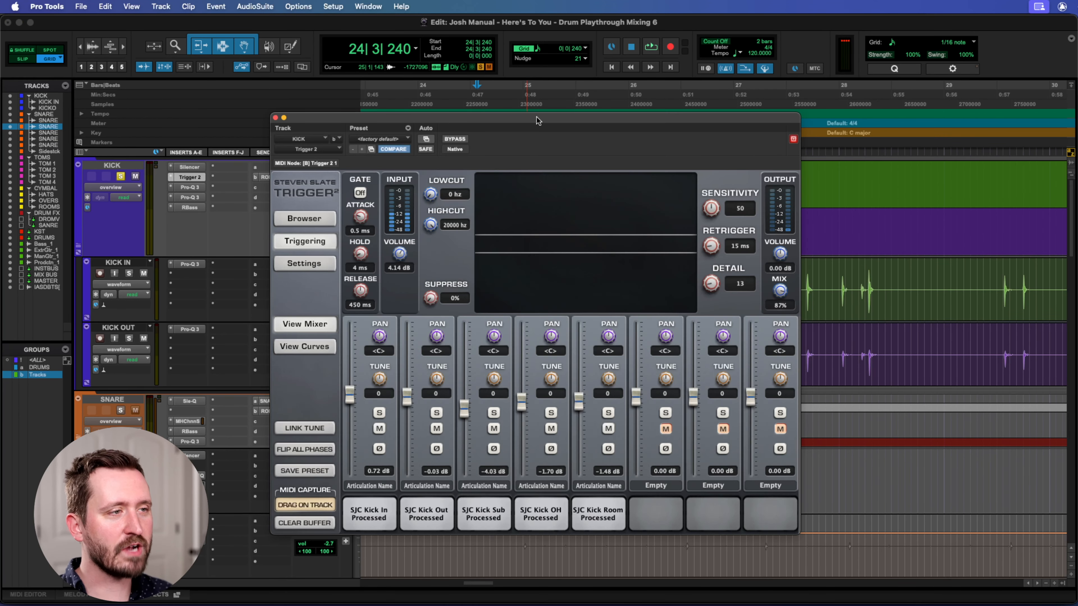
left_click_drag(536, 117, 579, 117)
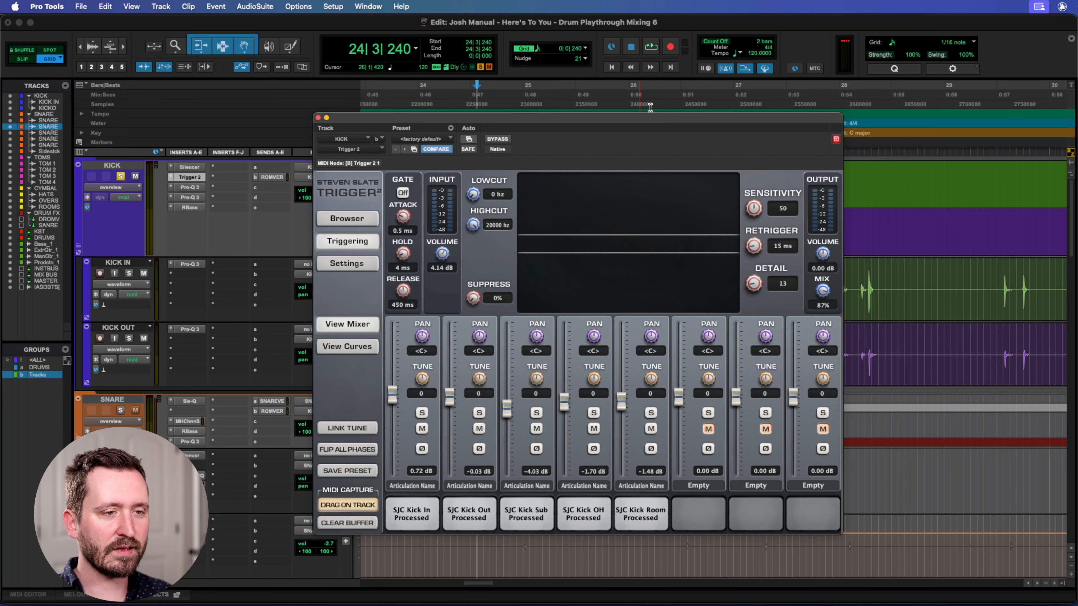
left_click_drag(645, 121, 691, 112)
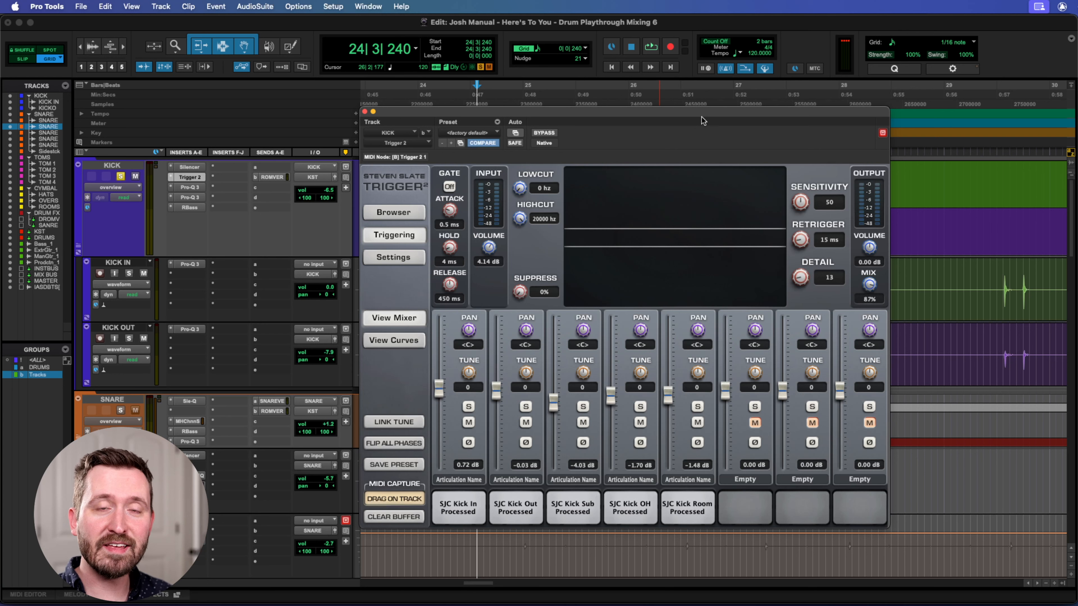
Examine the Trigger 2 sample mixer on the KICK track, then close the plug-in.
mouse_move(688, 115)
left_mouse_down()
mouse_move(699, 120)
mouse_move(690, 118)
left_mouse_up()
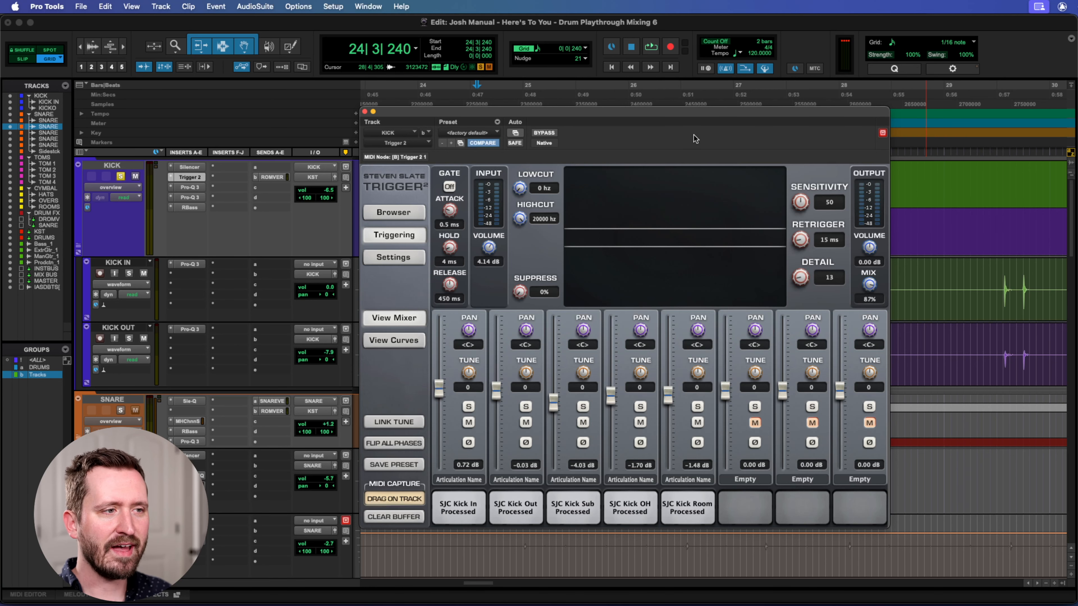
left_click_drag(694, 115, 710, 115)
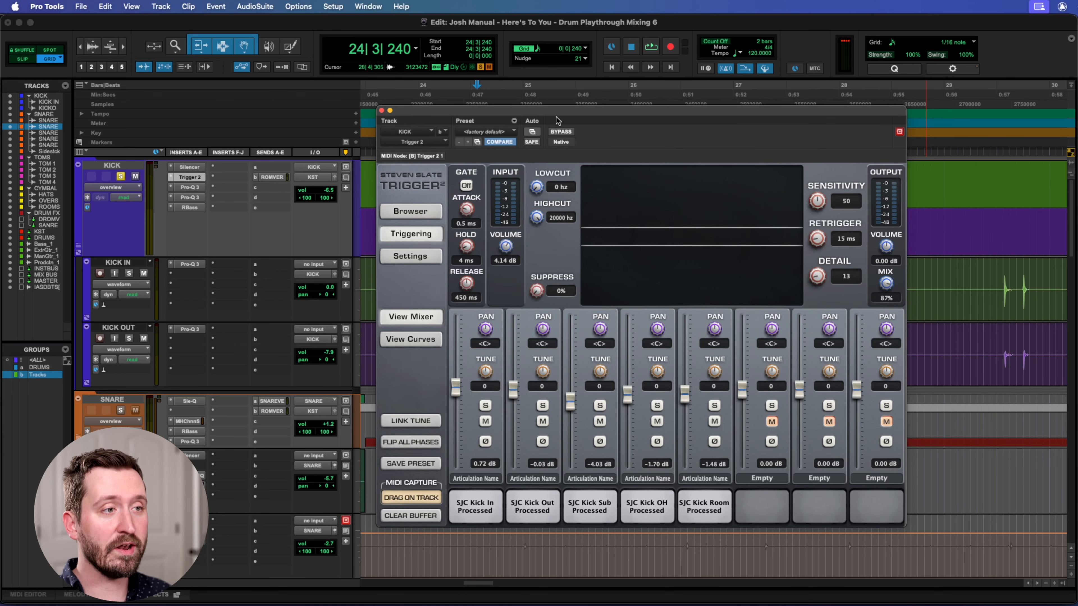
left_click_drag(537, 116, 545, 114)
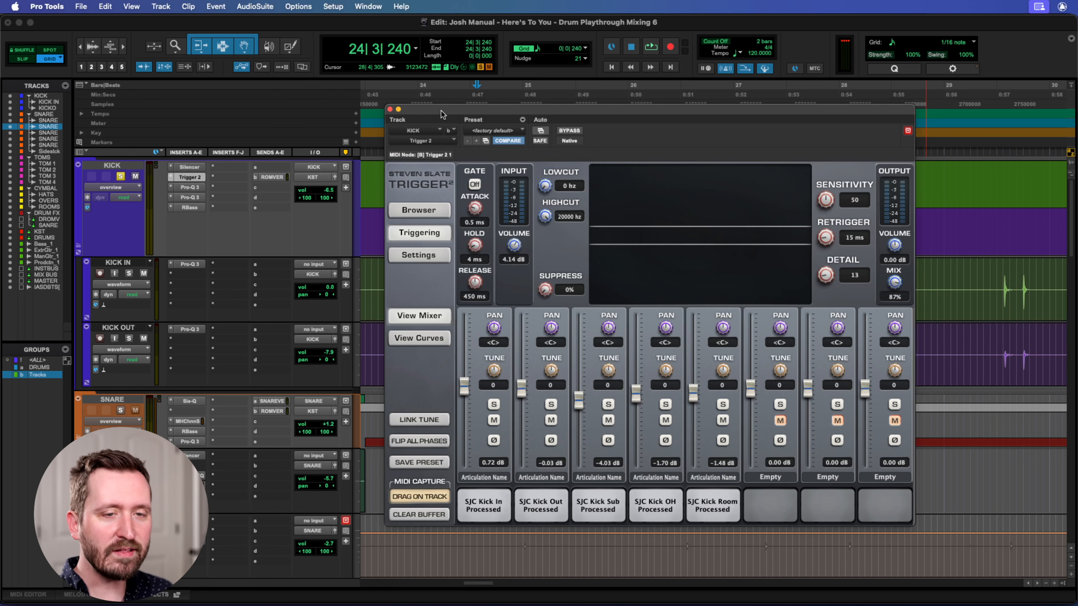
left_click_drag(444, 111, 407, 69)
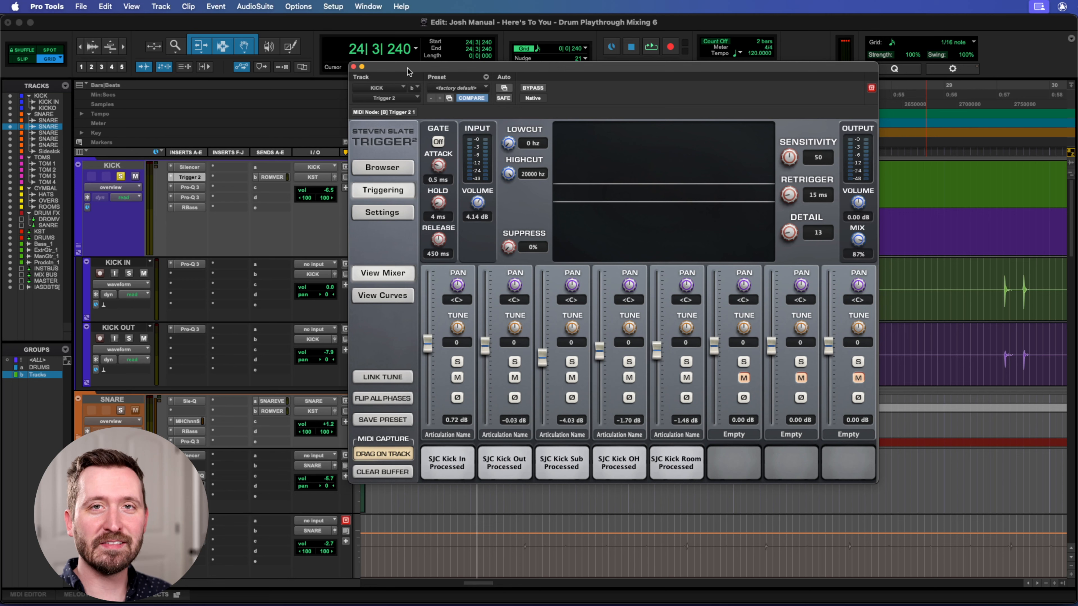
left_click_drag(408, 69, 436, 86)
left_click(381, 84)
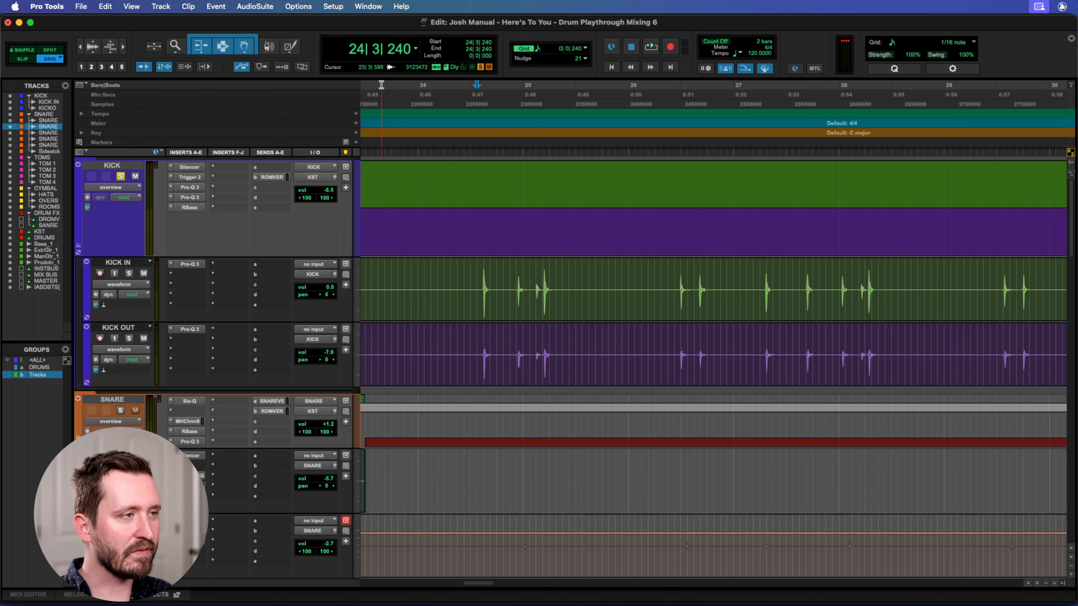
Unsolo the KICK track and audition the full mix from 92|4|000, then stop playback.
left_click(120, 176)
key("r")
key("r")
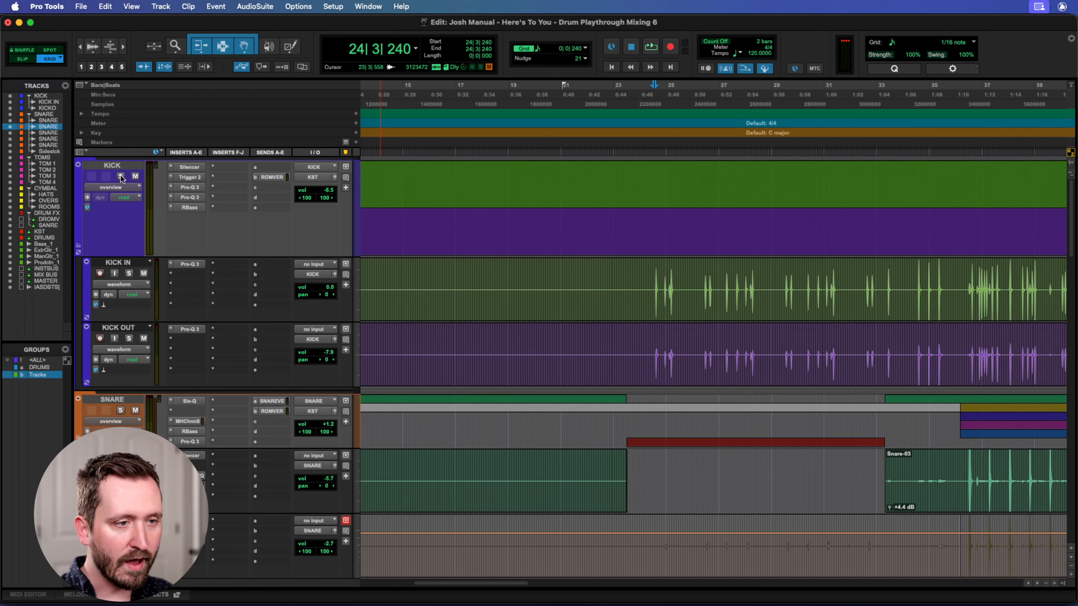
scroll(537, 352, "right", 15)
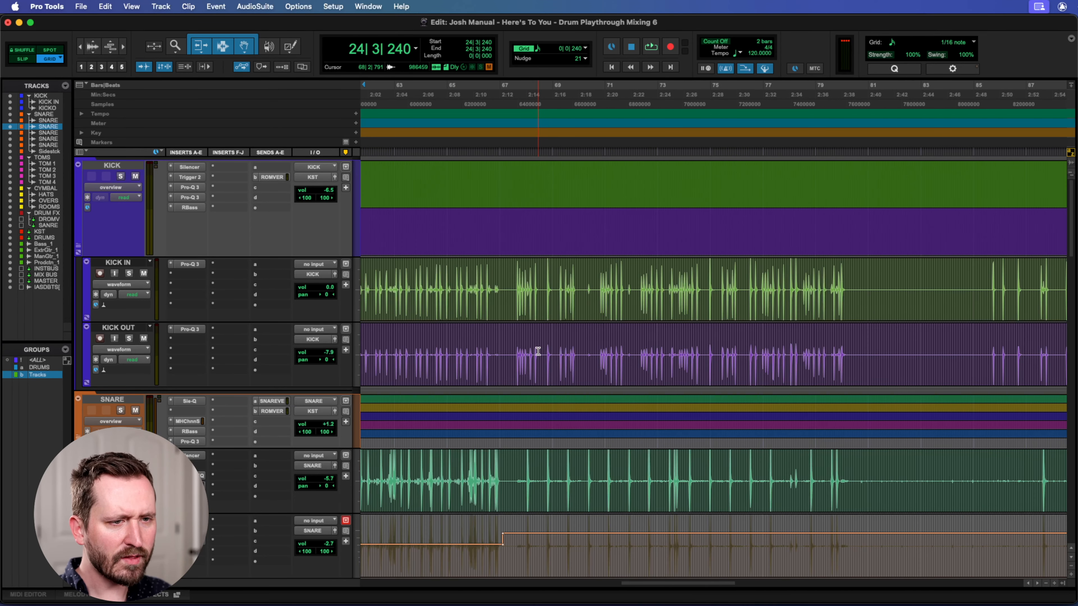
scroll(538, 352, "right", 12)
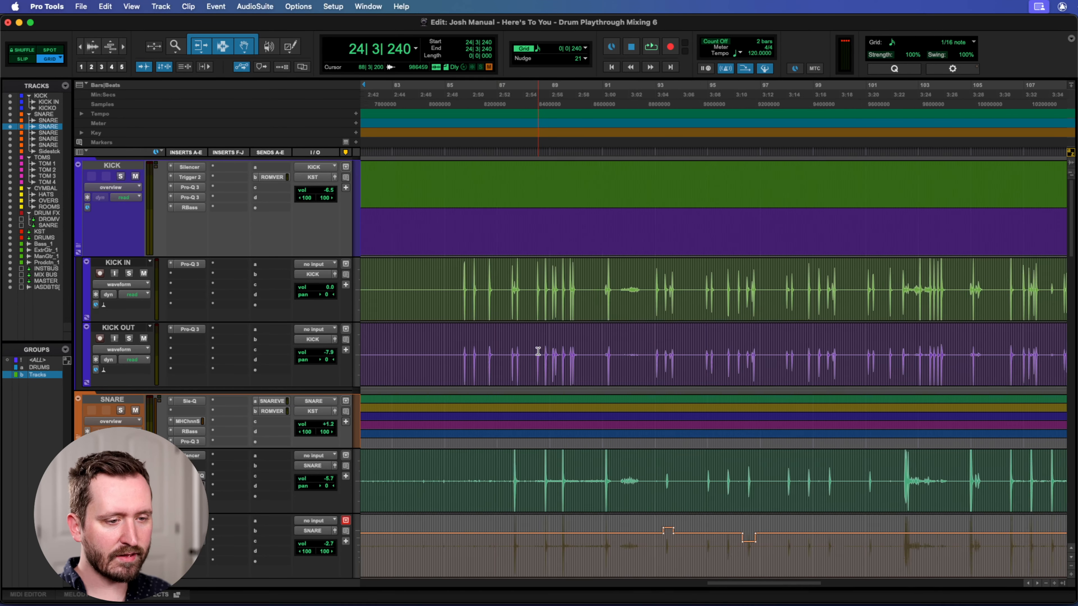
left_click(634, 276)
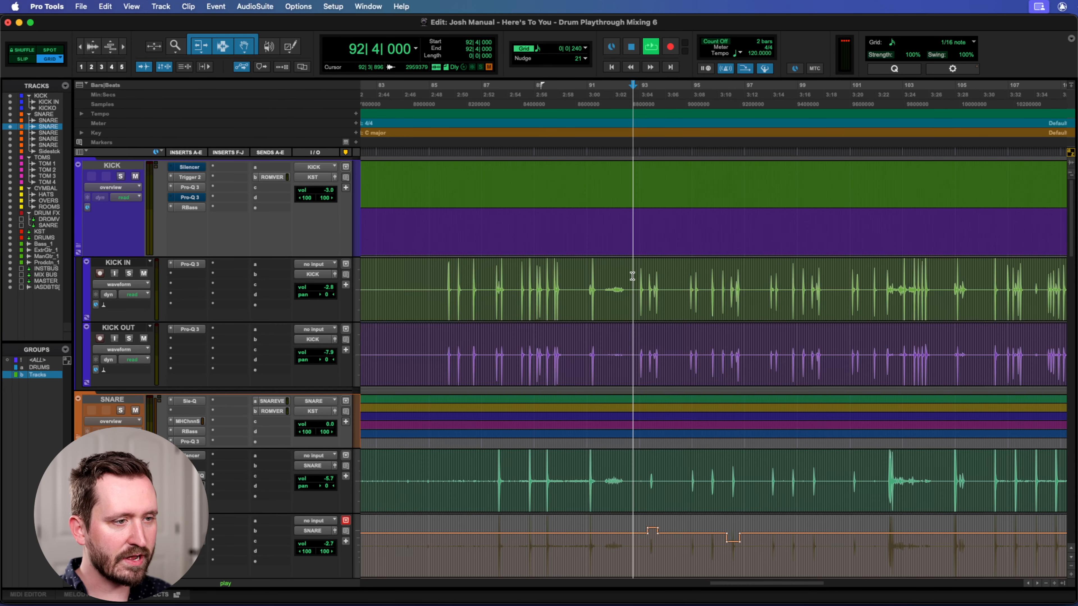
key("space")
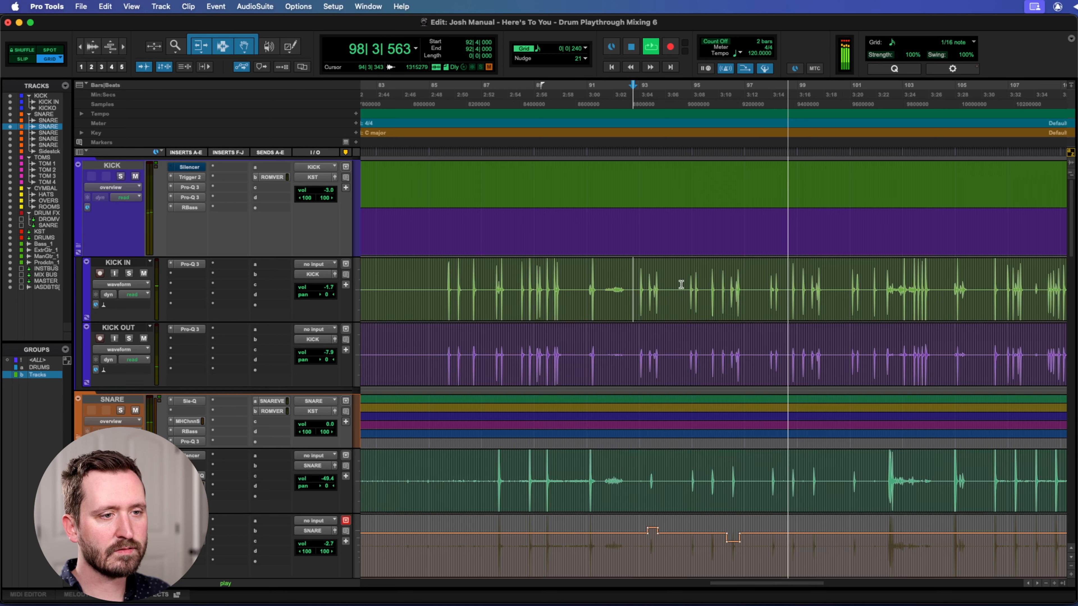
key("space")
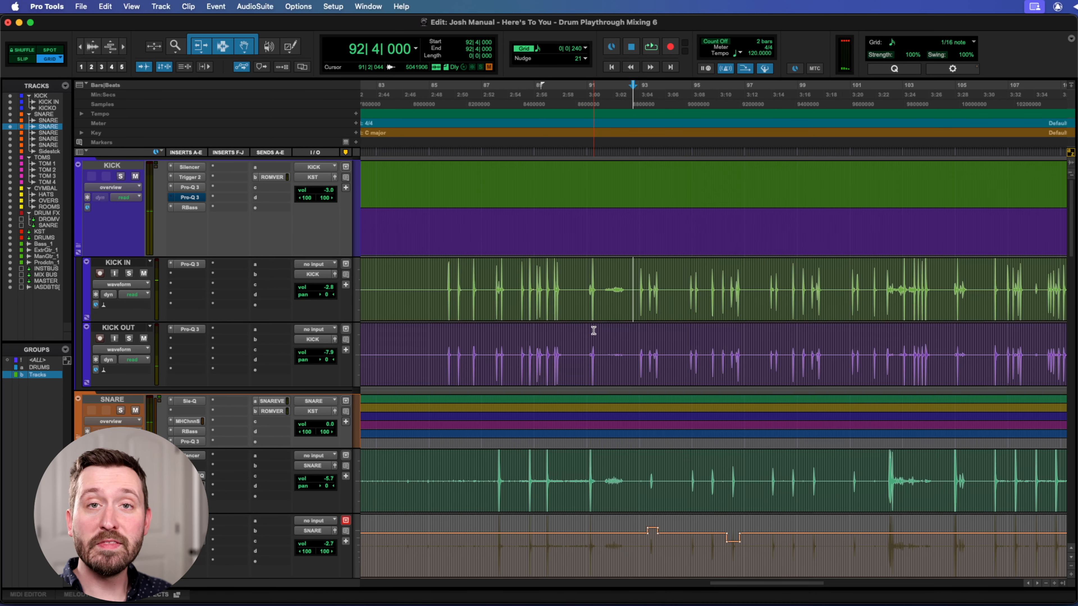
Solo the SNARE and KICK tracks together and start playback from 92|4|000.
left_click(120, 411)
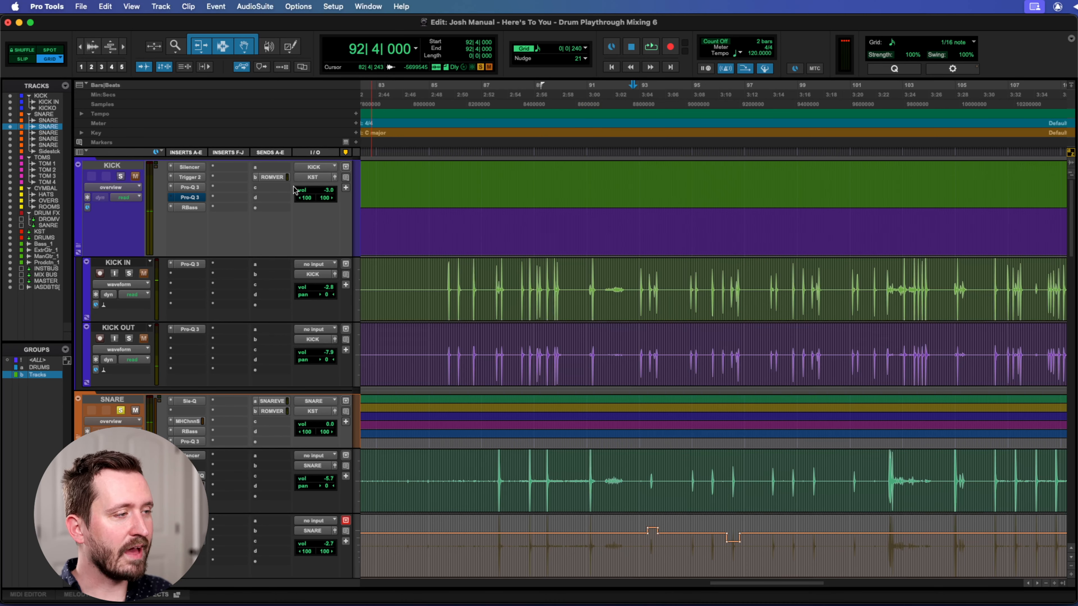
left_click(120, 176)
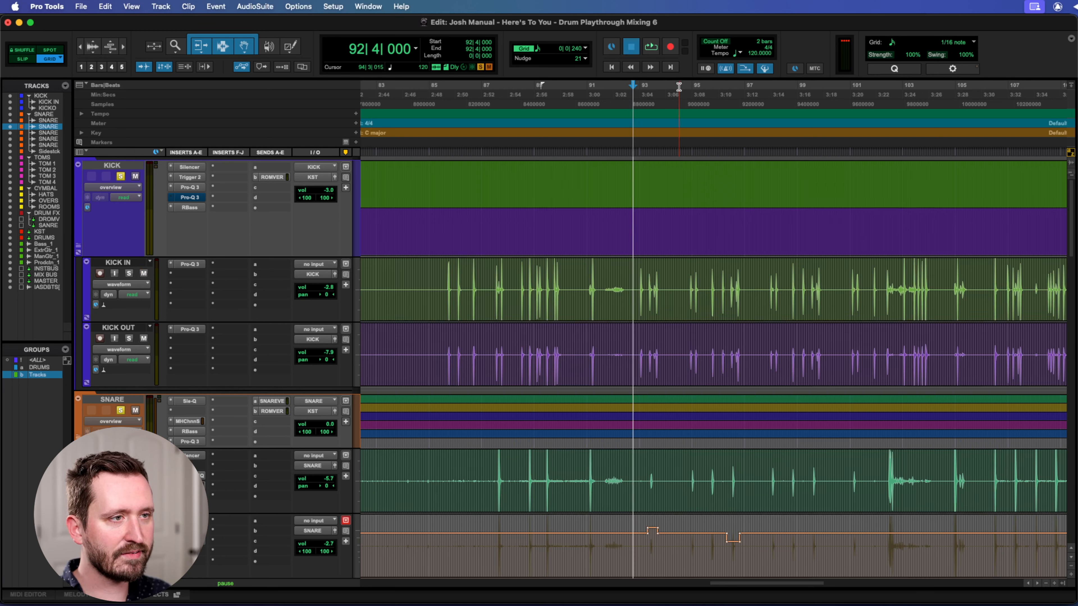
key("space")
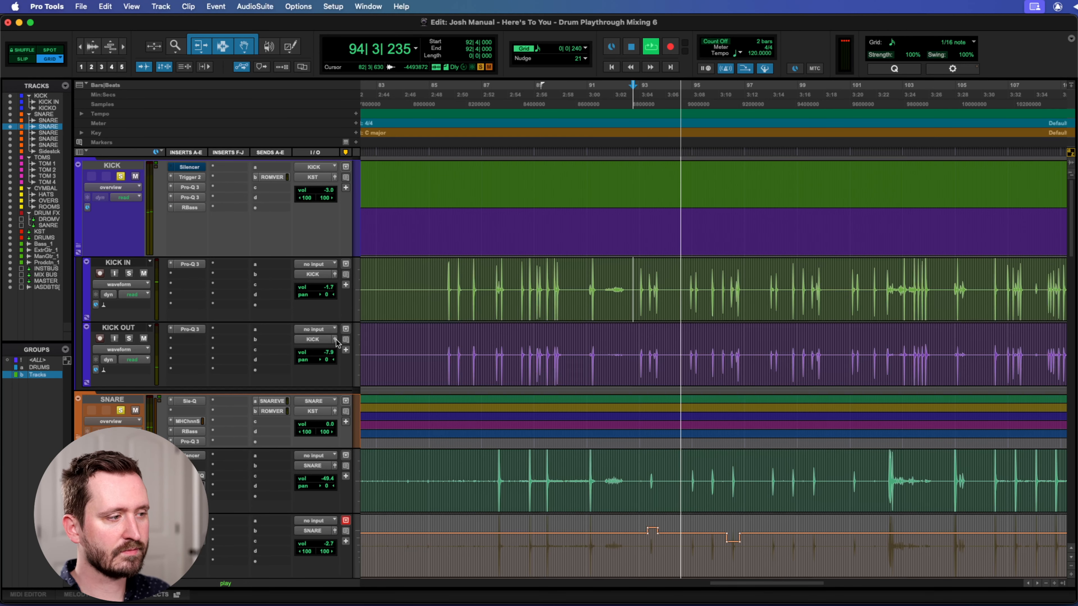
Check the Pro-Q 3 on SNARE, then stop playback and examine the bypassed high-cut band in the Pro-Q 3 on SNARE TRG TOP.
left_click(189, 441)
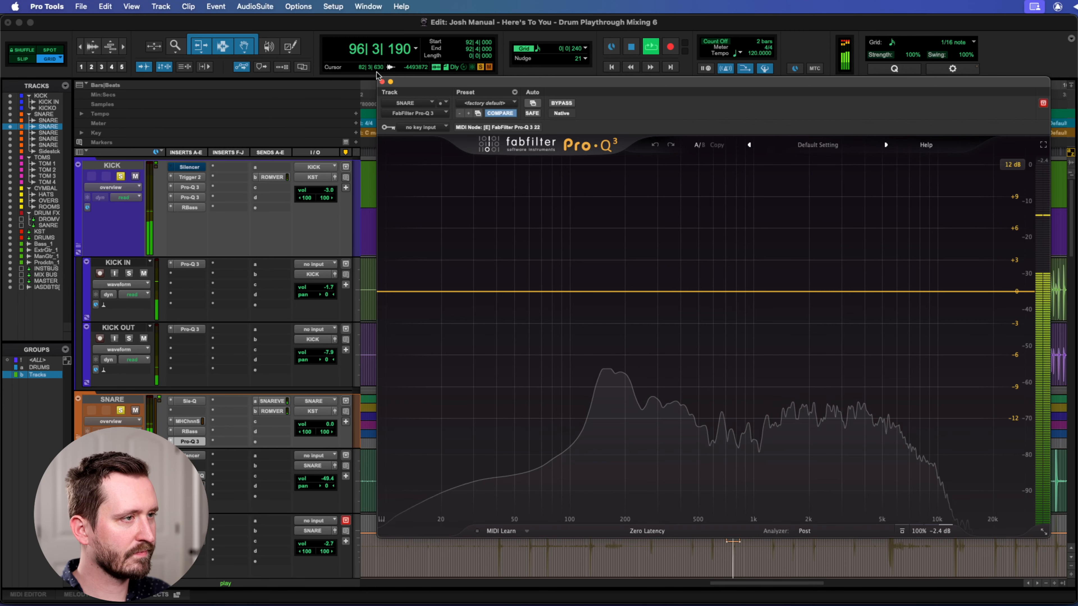
left_click(381, 81)
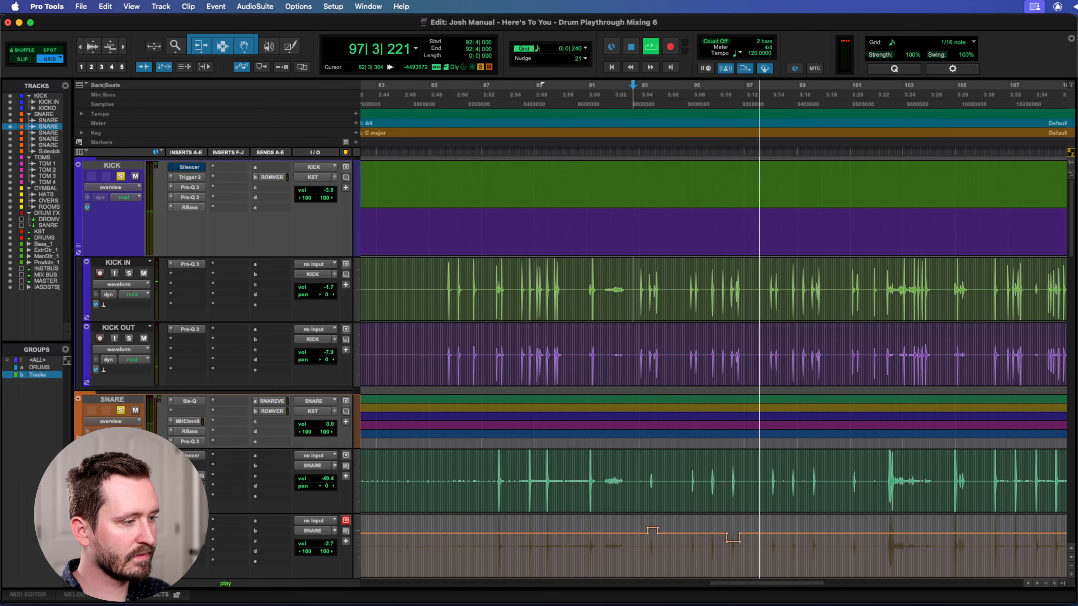
left_click(190, 541)
left_click_drag(773, 81, 698, 73)
key("space")
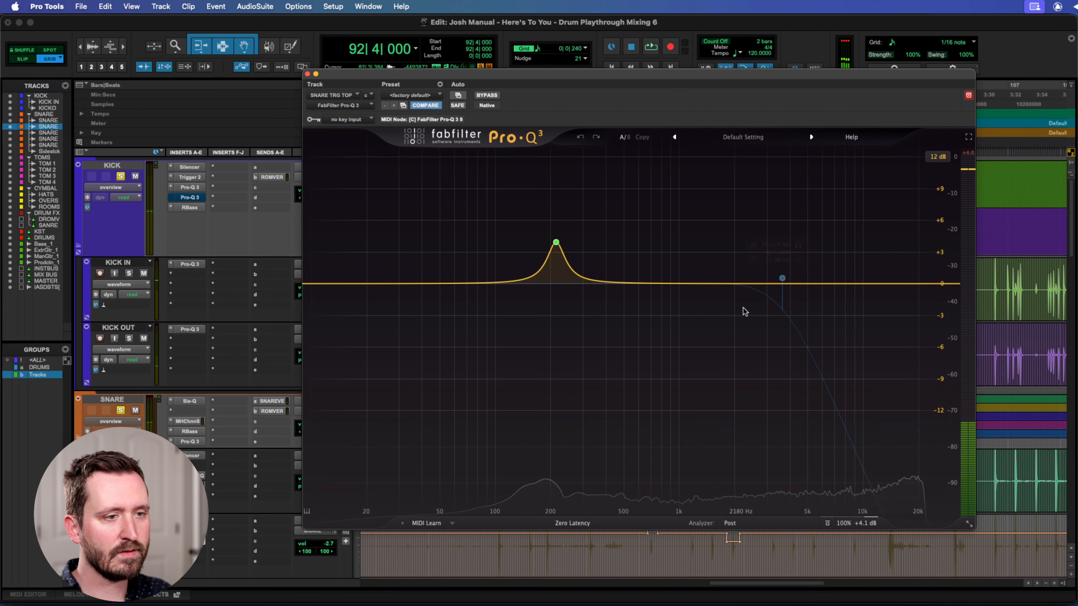
left_click_drag(742, 75, 647, 109)
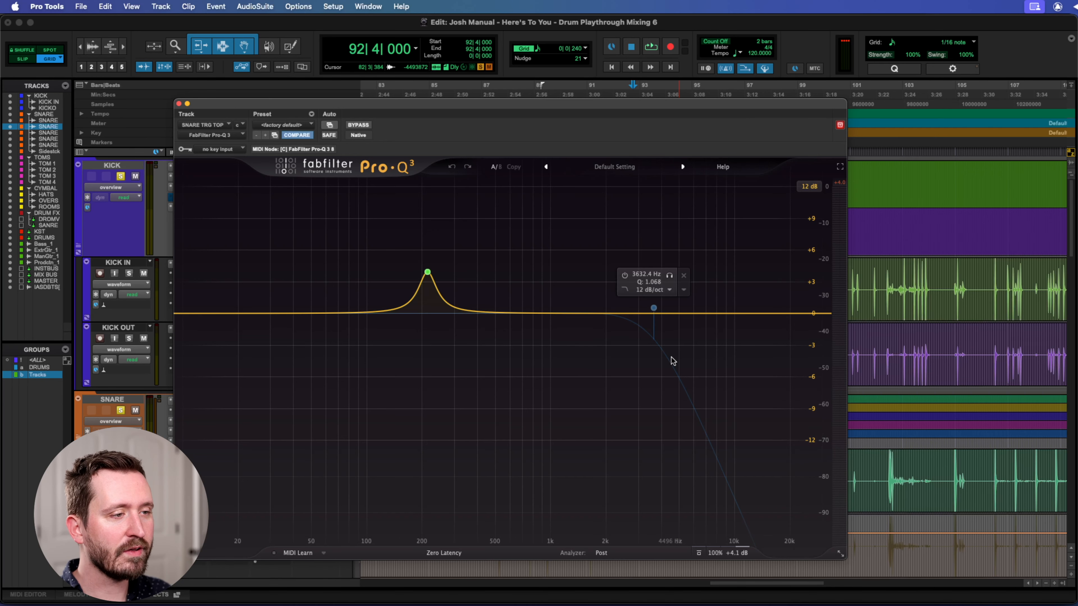
left_click(178, 104)
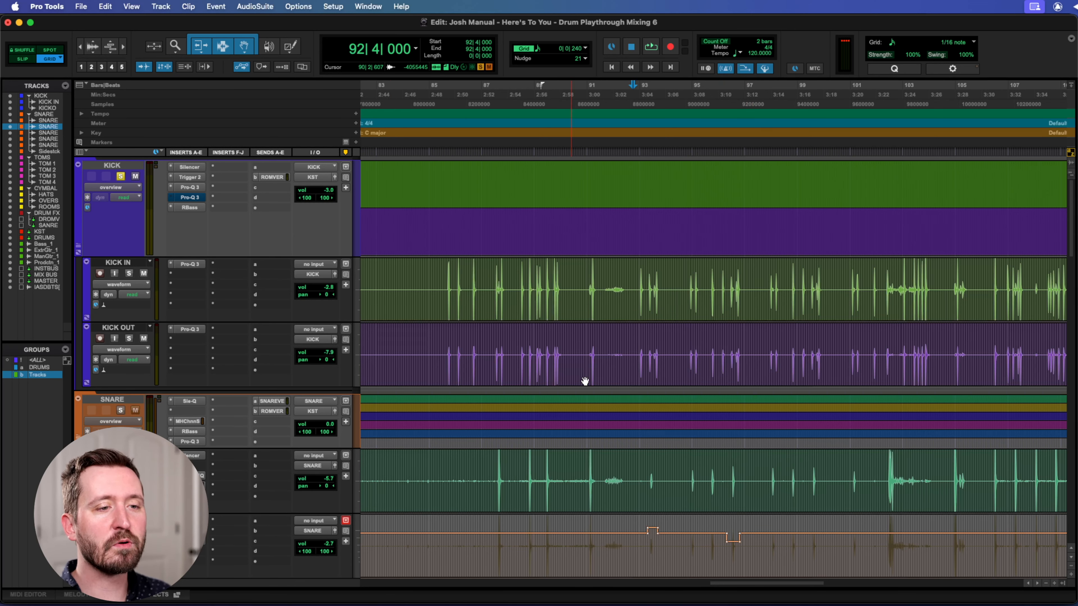
scroll(584, 381, "right", 3)
key("r")
key("r")
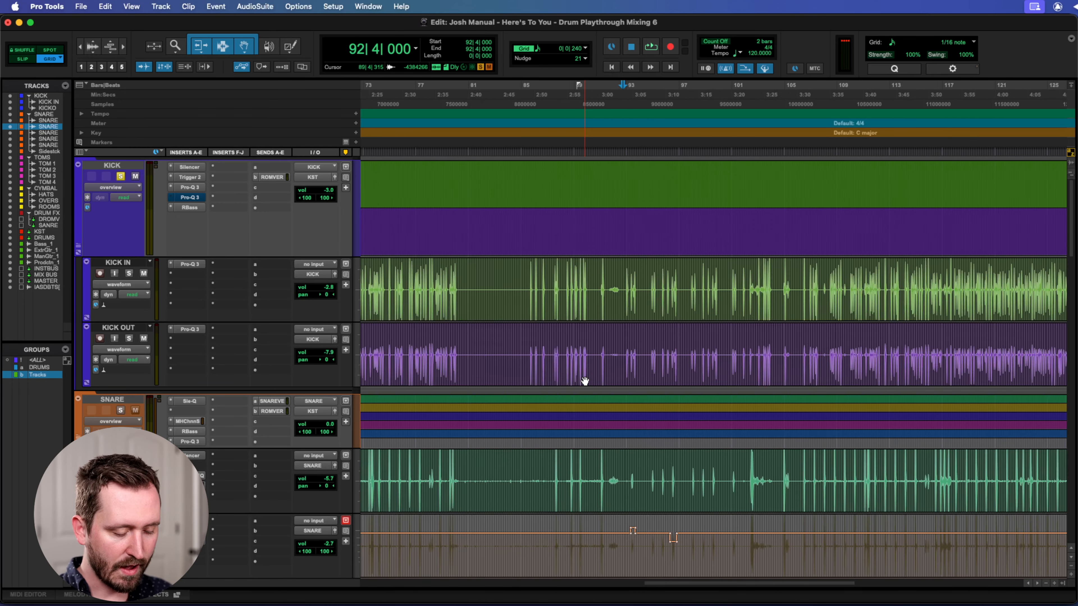
scroll(648, 376, "left", 3)
scroll(650, 375, "down", 10)
scroll(649, 375, "up", 5)
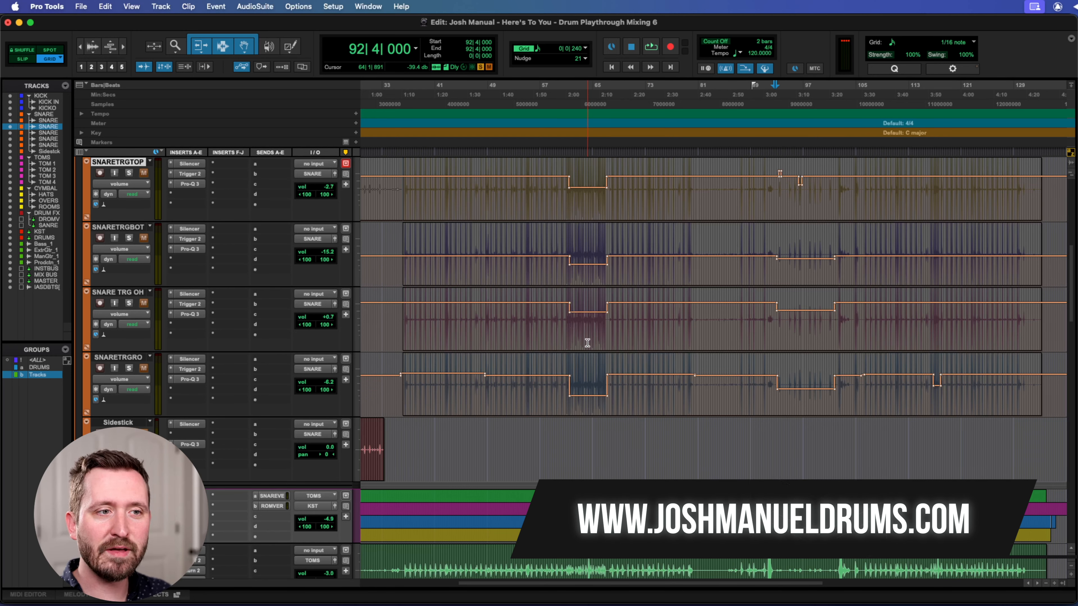
scroll(626, 389, "up", 5)
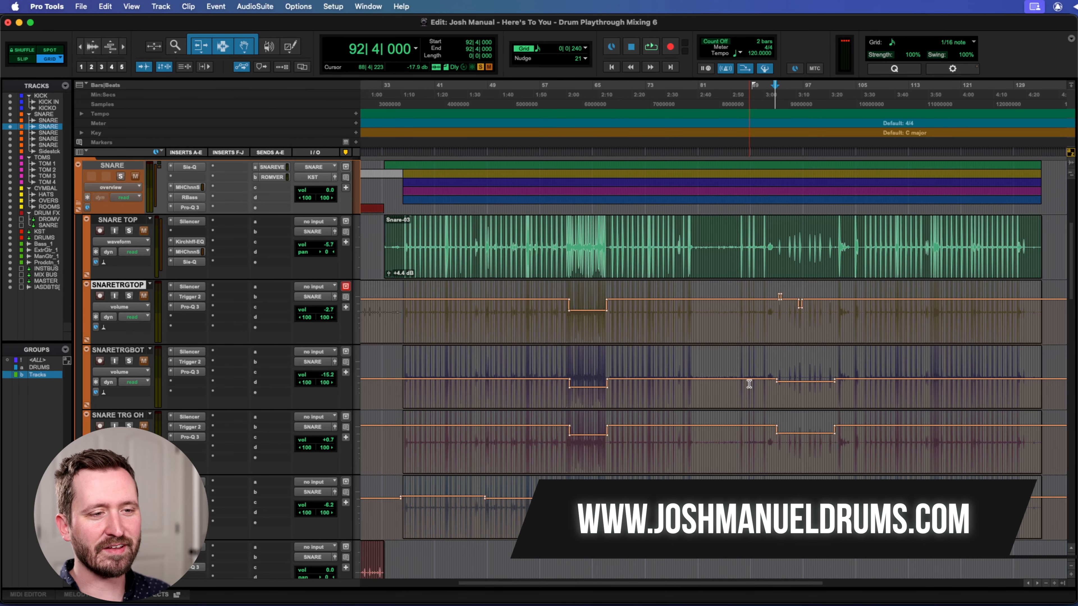
scroll(747, 382, "up", 5)
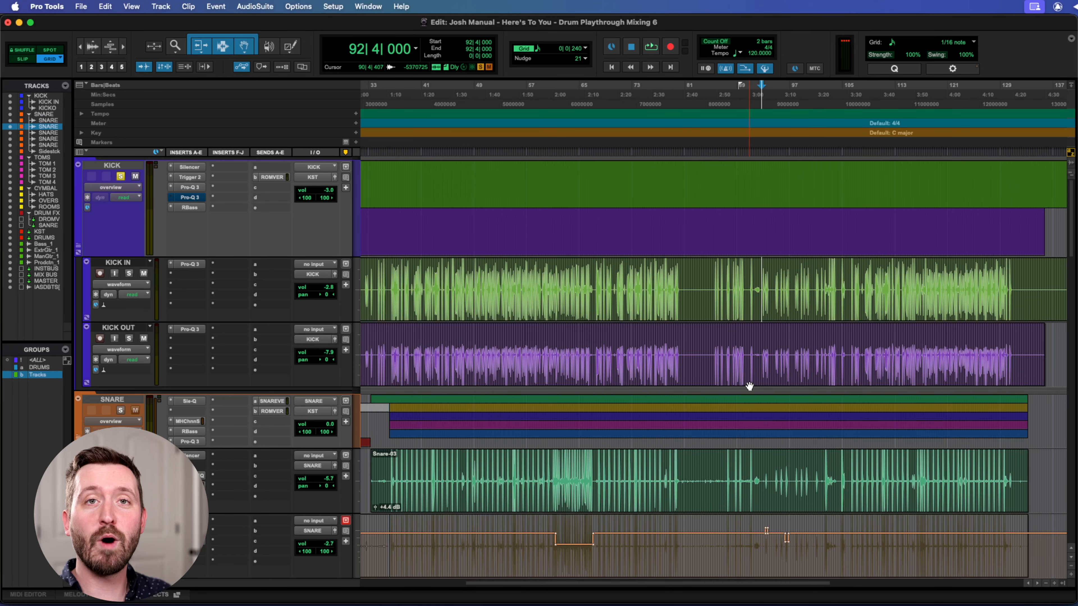
scroll(749, 386, "down", 8)
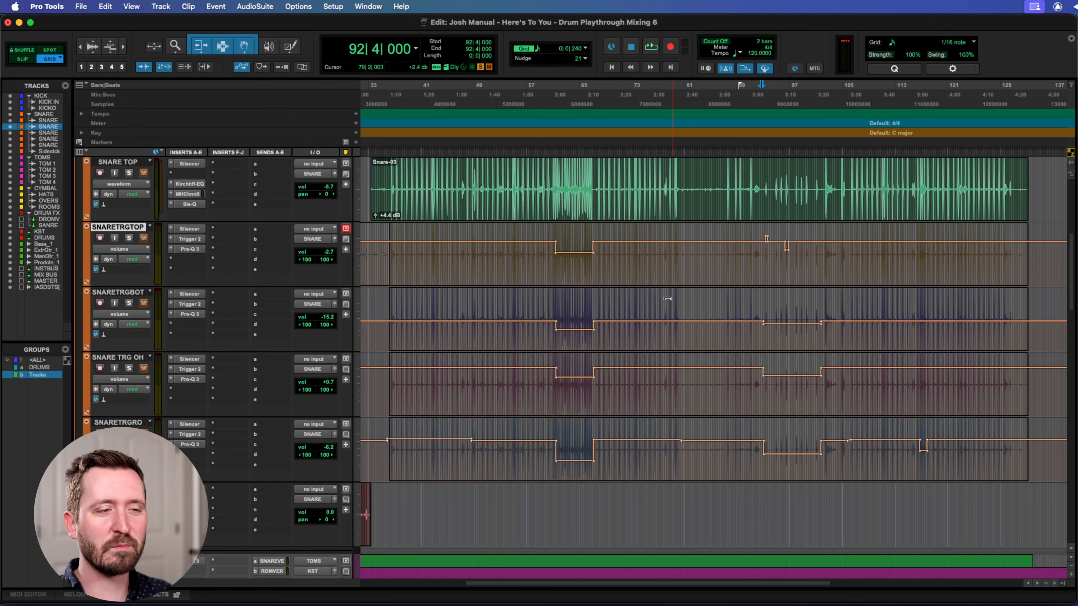
scroll(668, 298, "left", 2)
scroll(667, 298, "down", 2)
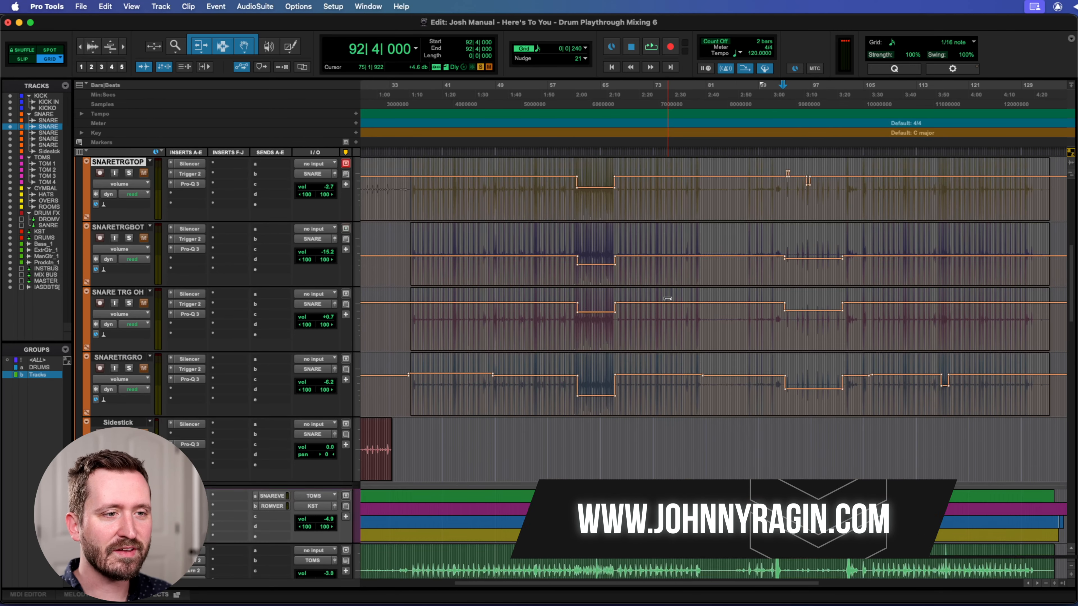
scroll(668, 298, "up", 2)
scroll(667, 298, "up", 2)
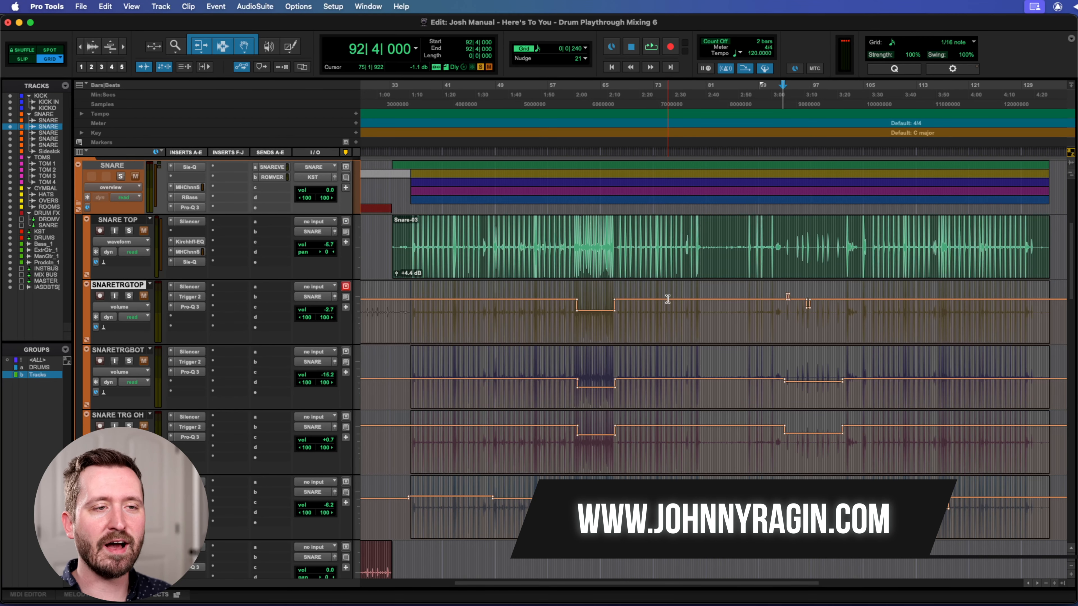
scroll(668, 298, "up", 6)
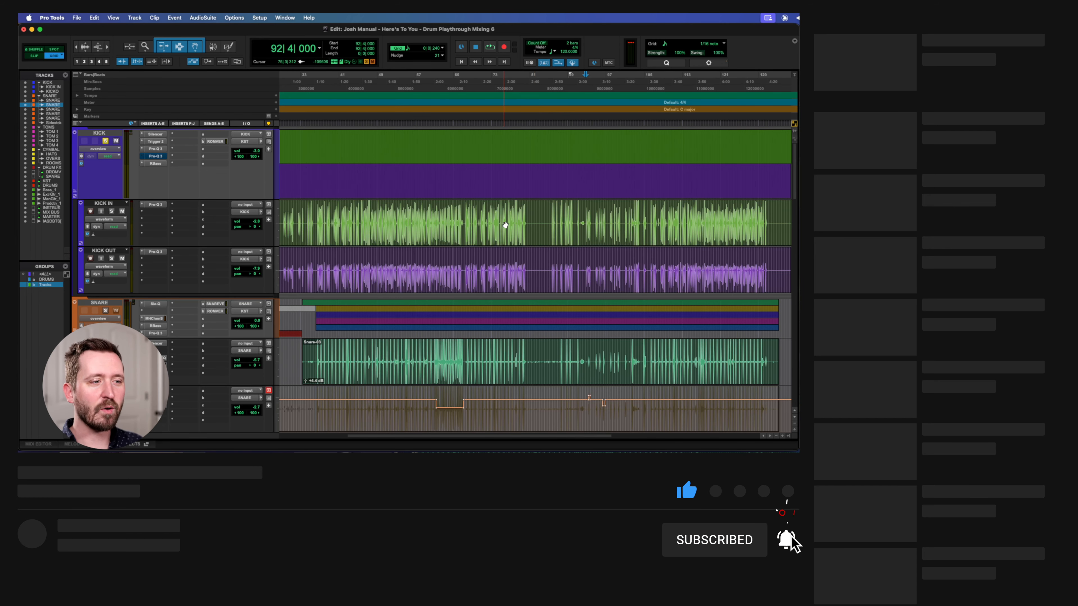
scroll(505, 224, "left", 3)
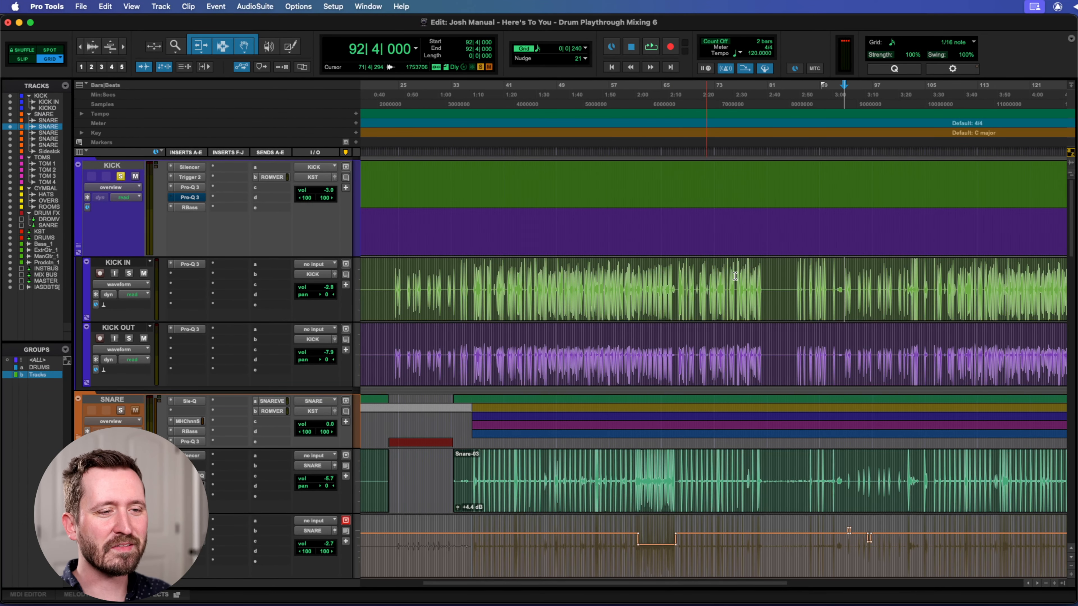
scroll(628, 277, "right", 3)
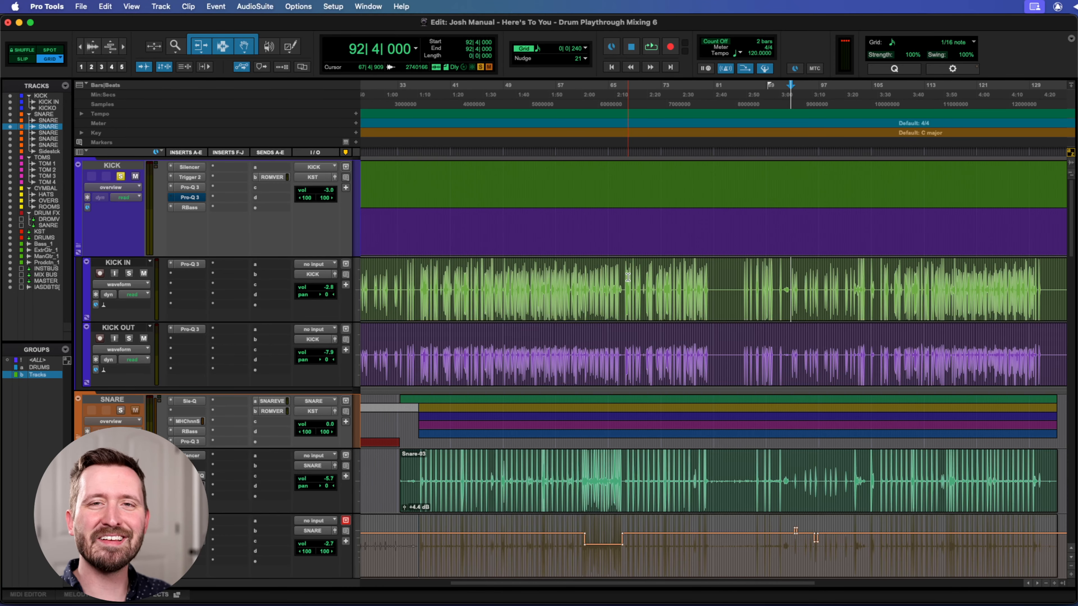